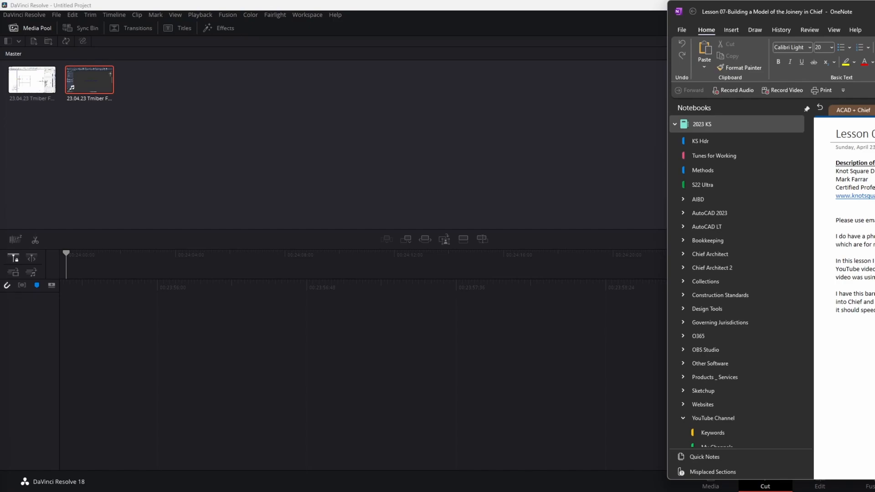
Step: Review the Lesson 07 description on building the barn joinery model in the OneNote page
left_click_drag(874, 12, 265, 8)
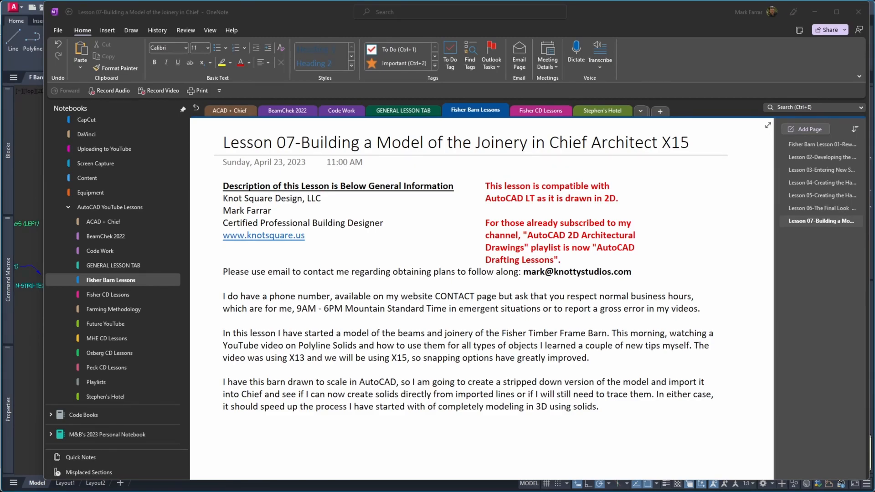
scroll(442, 297, "down", 5)
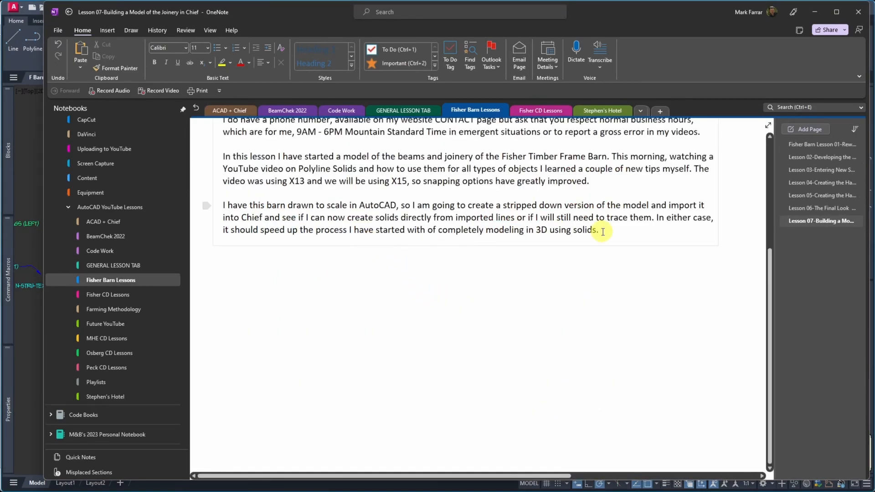
left_click_drag(771, 271, 779, 147)
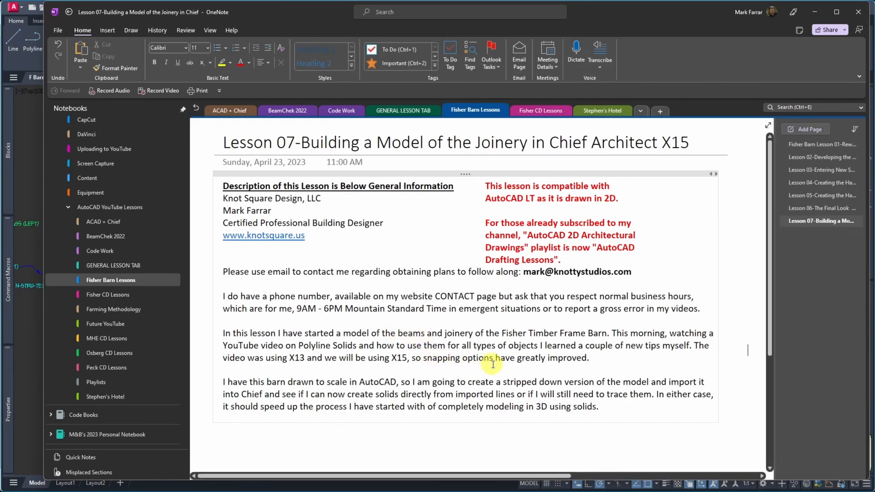
left_click(407, 359)
type(",")
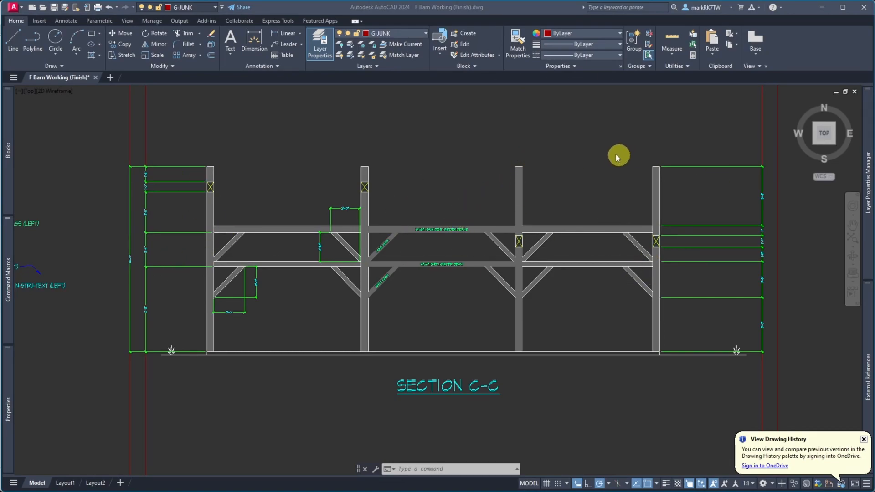
Step: Switch to Chief Architect and open the recent plan Girder to Post Detail Polyline.plan
mouse_move(561, 488)
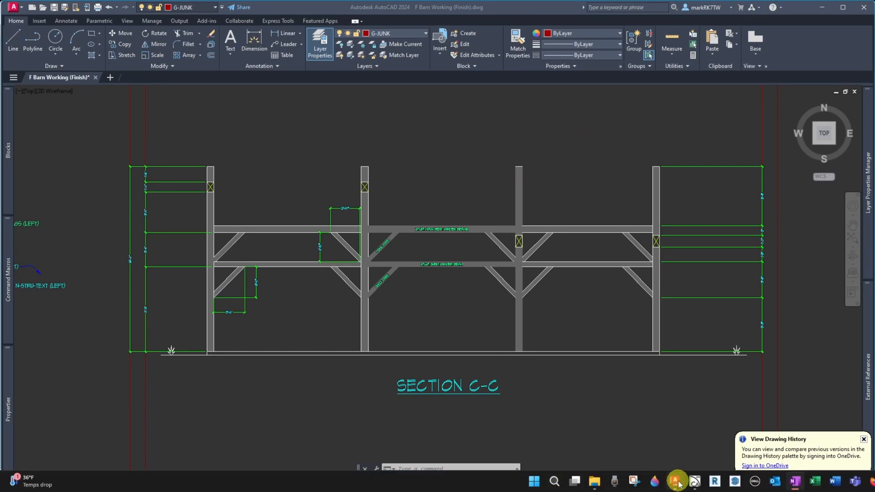
left_click(694, 482)
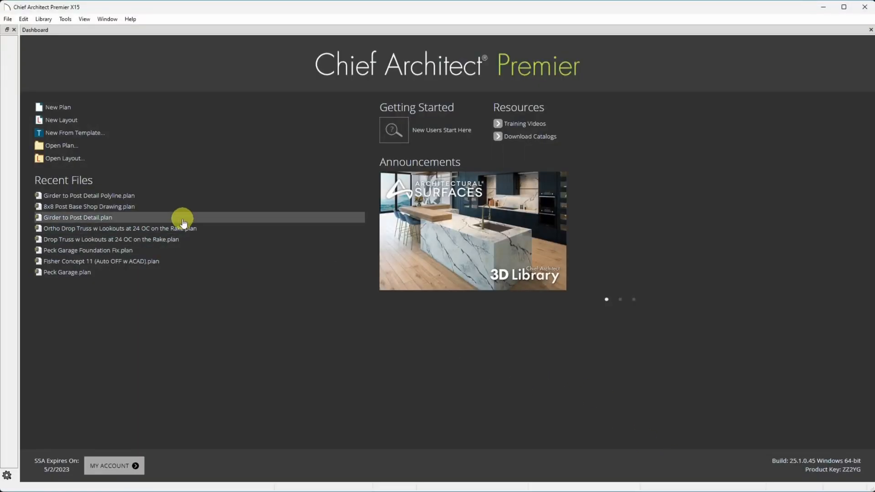
left_click(72, 198)
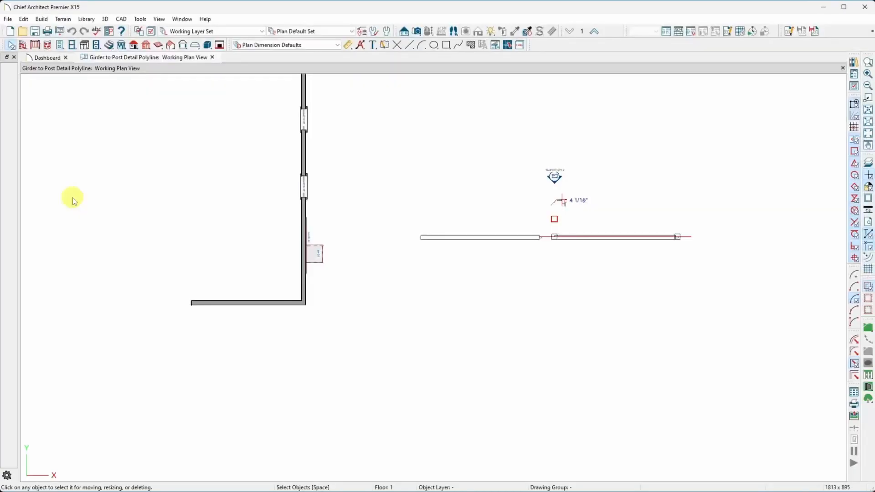
Step: Delete the walls with their windows and the attached object, keeping only the girder and post detail in the plan
left_click_drag(344, 338, 242, 96)
key("Delete")
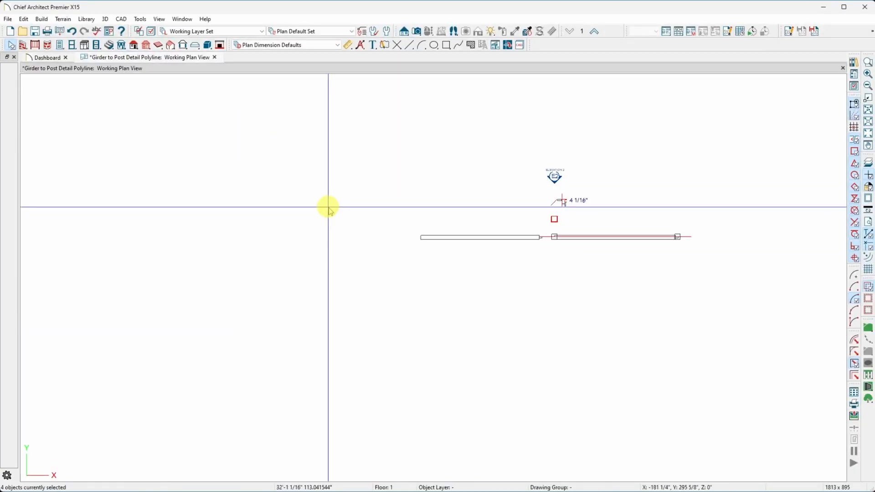
scroll(320, 336, "down", 2)
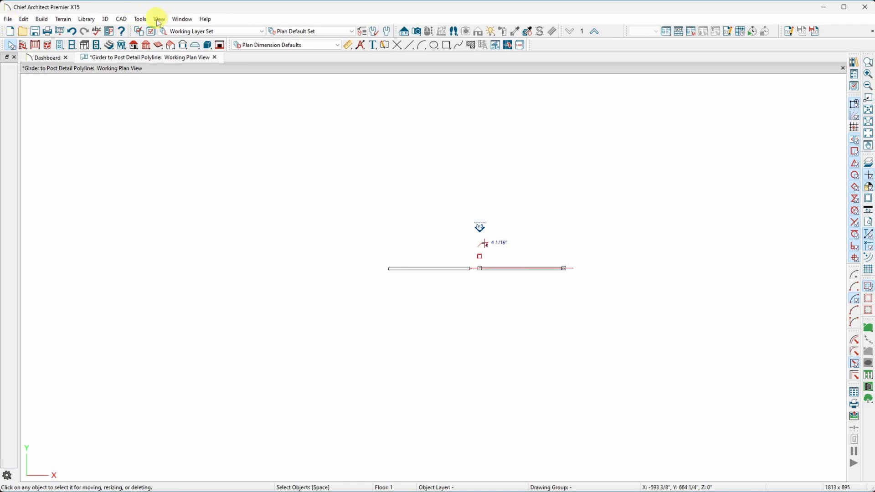
Step: Create a perspective full overview of the timbers in Vector View rendering and place it beside the plan view
left_click(415, 33)
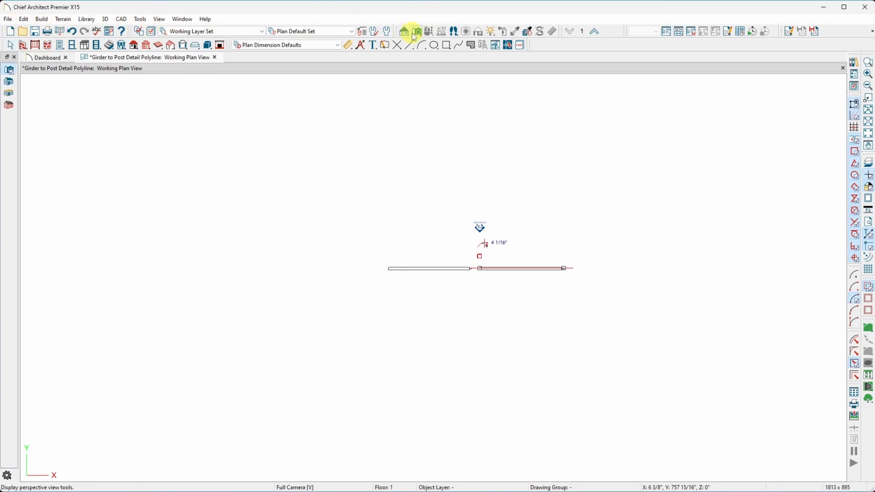
left_click(9, 85)
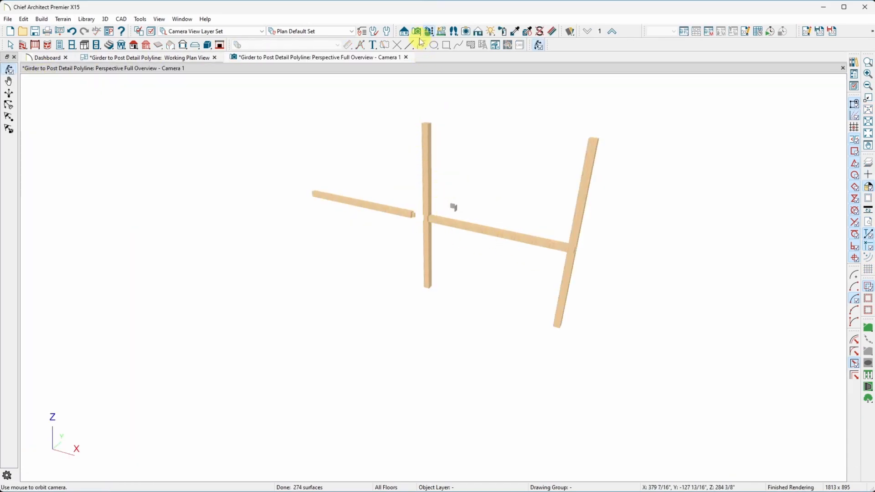
left_click(479, 32)
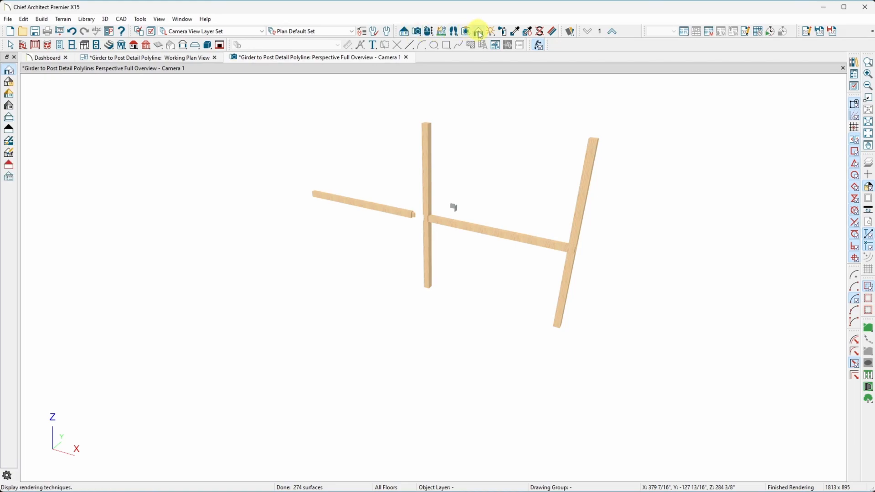
left_click(9, 81)
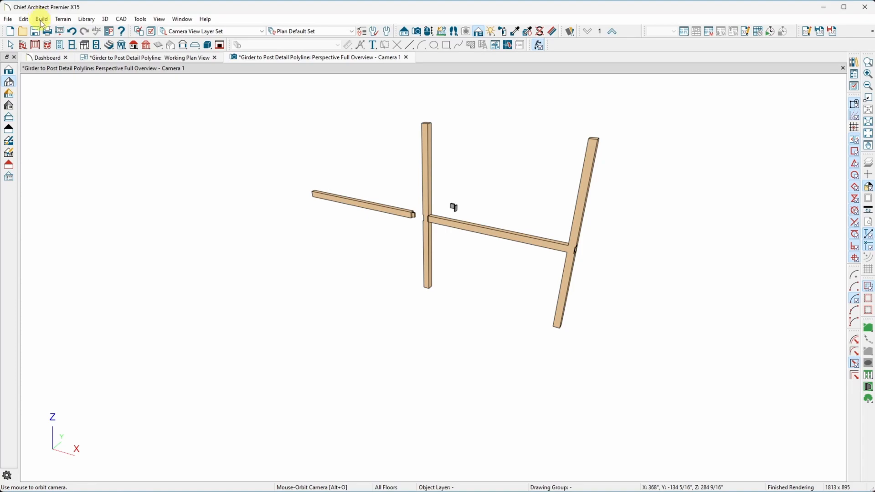
left_click_drag(297, 58, 600, 84)
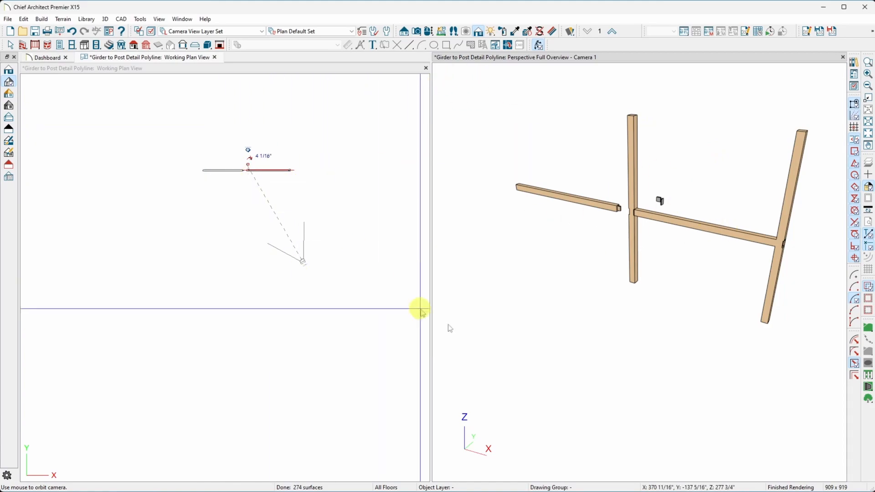
Step: Examine the girder tenon and the post's housing and mortise up close from several angles in the 3D view
scroll(661, 166, "up", 3)
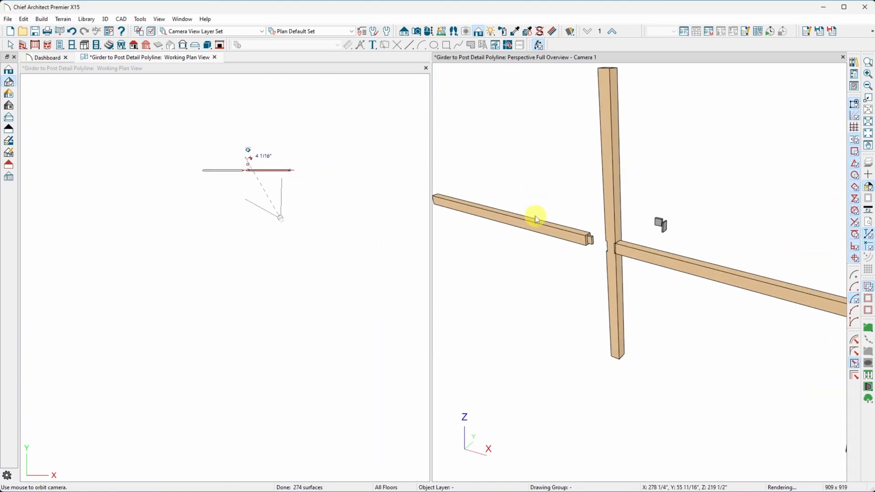
left_click_drag(535, 216, 612, 243)
middle_click_drag(611, 240, 664, 187)
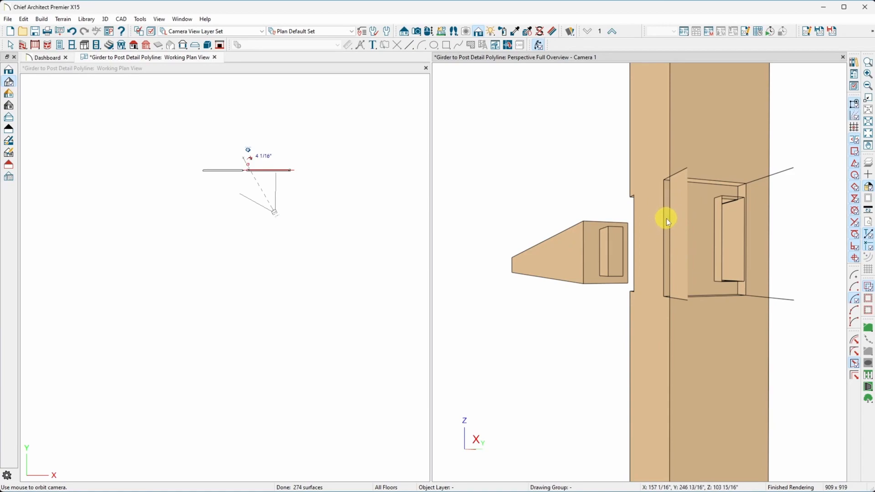
middle_click_drag(662, 249, 648, 279)
middle_click_drag(625, 217, 804, 165)
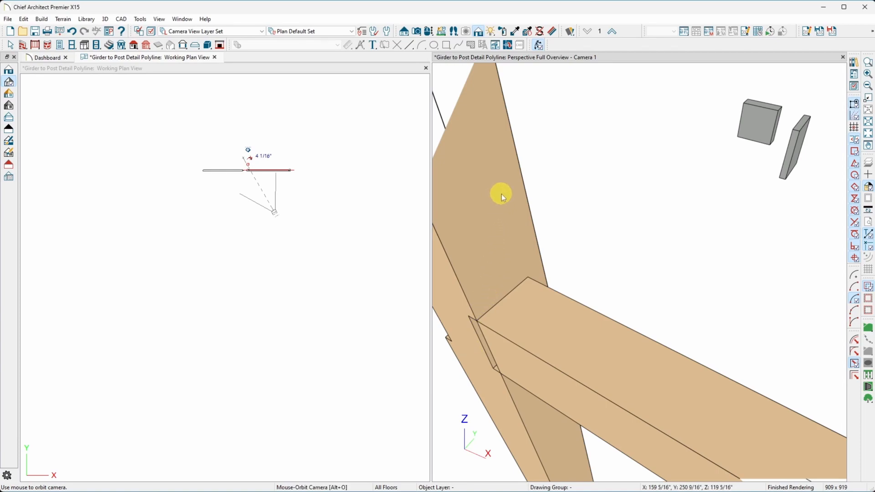
left_click_drag(561, 231, 647, 275)
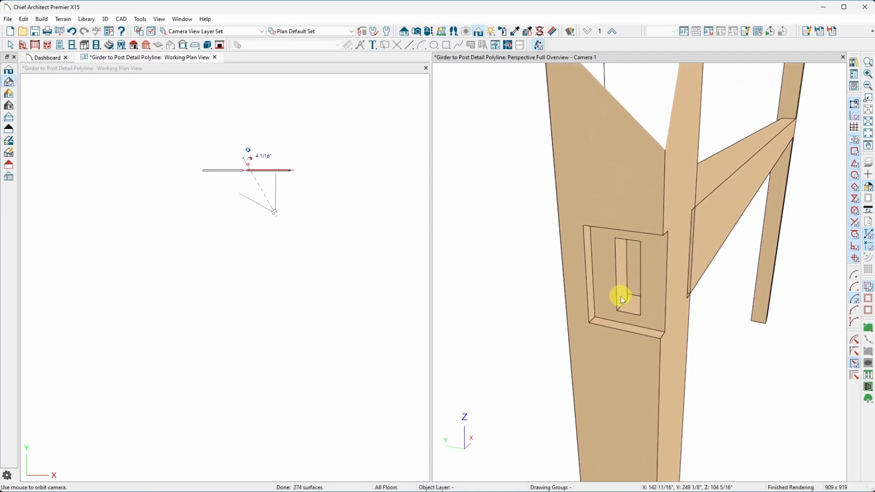
left_click_drag(629, 291, 502, 95)
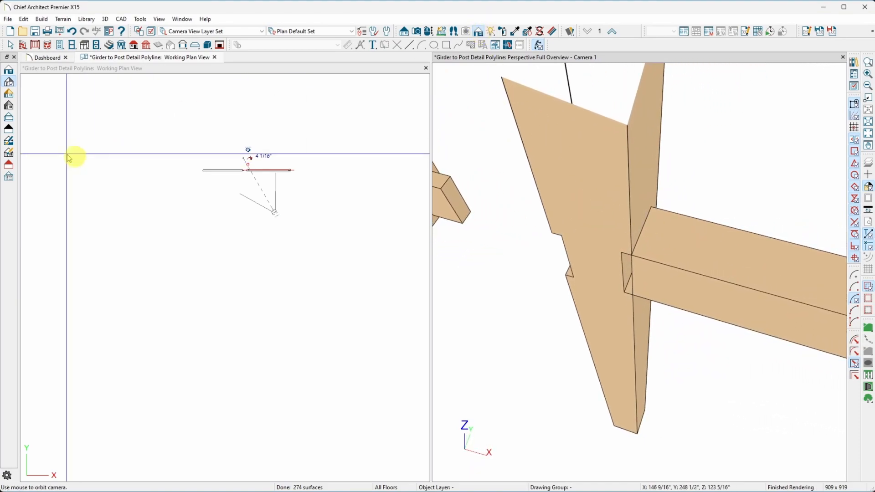
Step: Switch the 3D view to Glass House rendering and inspect how the girder tenons fit inside the post
left_click(9, 117)
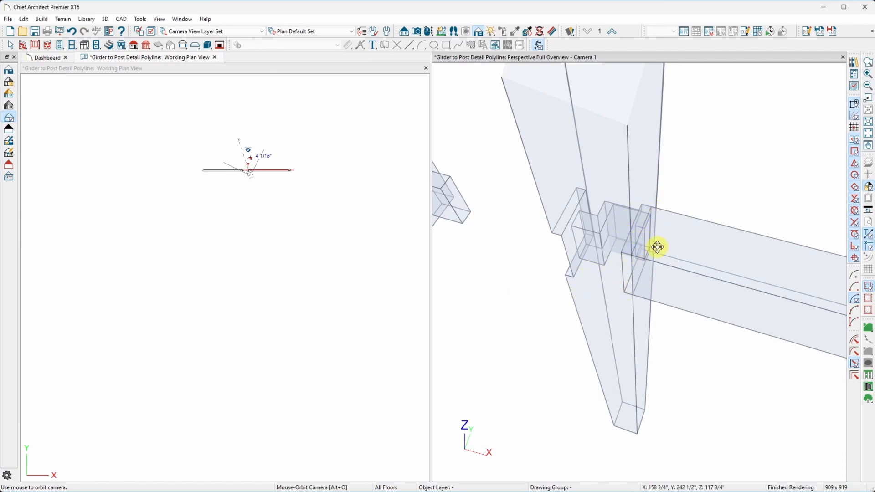
left_click_drag(636, 241, 665, 153)
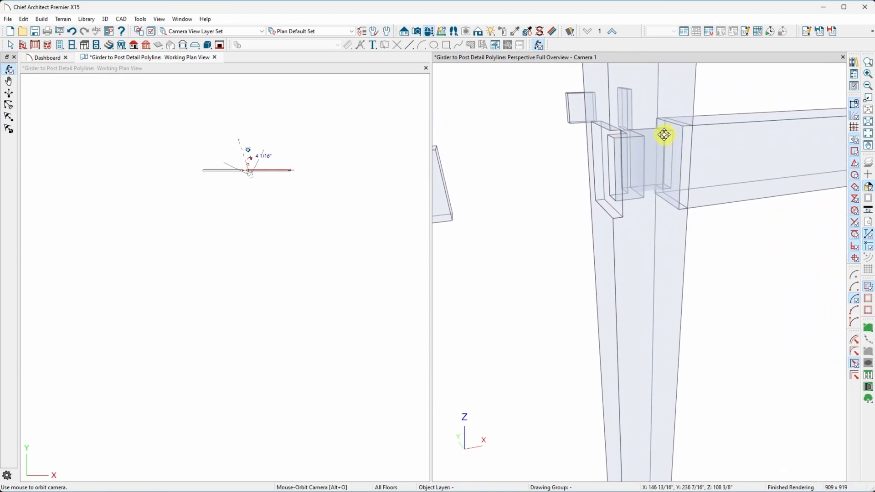
left_click_drag(651, 137, 634, 145)
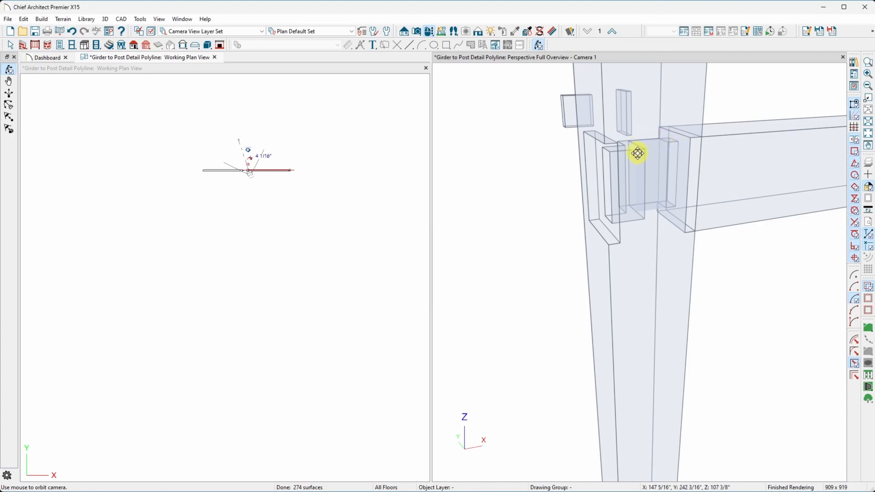
left_click_drag(633, 149, 634, 152)
left_click_drag(680, 320, 680, 320)
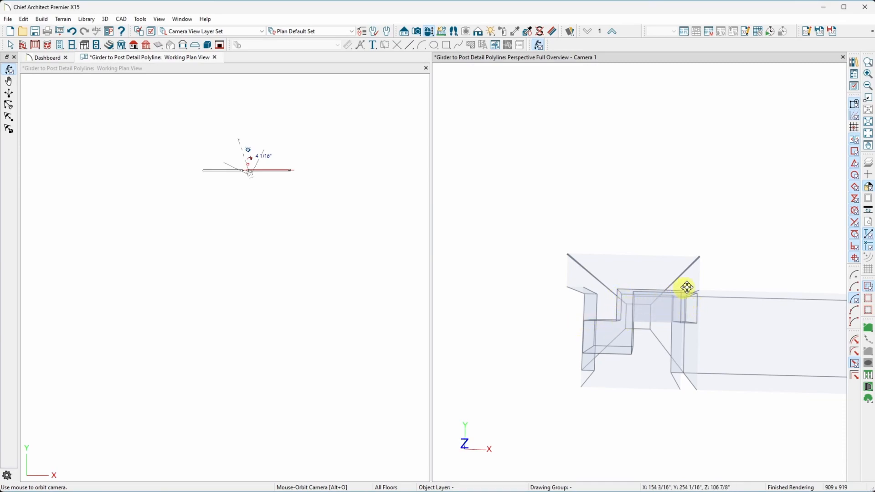
left_click_drag(658, 293, 656, 331)
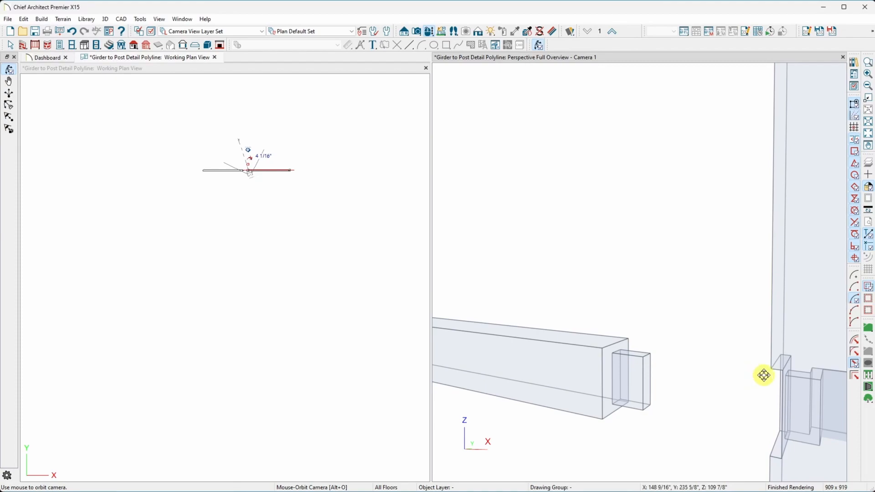
left_click_drag(756, 378, 755, 385)
left_click_drag(755, 384, 753, 384)
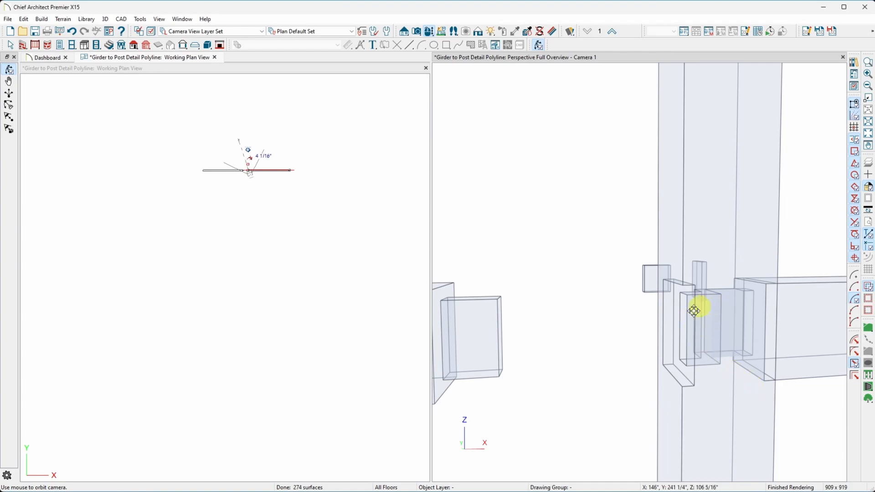
left_click_drag(744, 320, 685, 324)
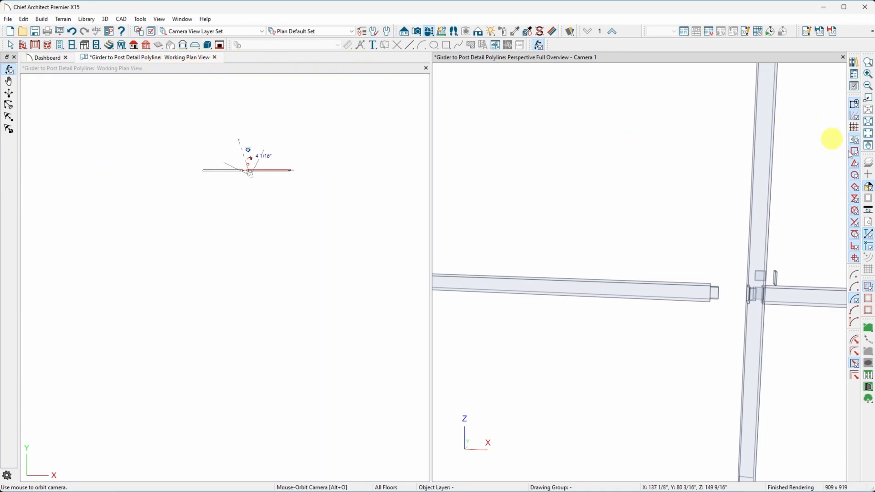
Step: Switch to AutoCAD and start saving F Barn Working (Finish).dwg under a new location, going up to the F Barn ACAD folder
left_click(824, 8)
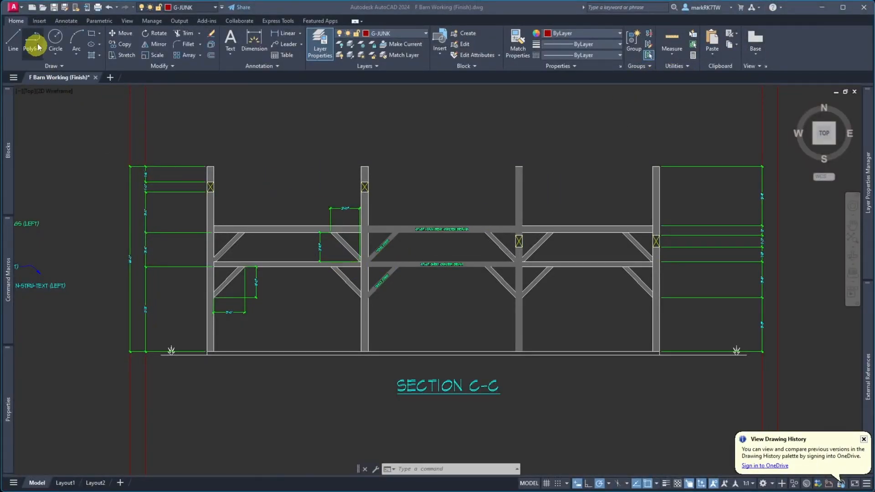
left_click(64, 8)
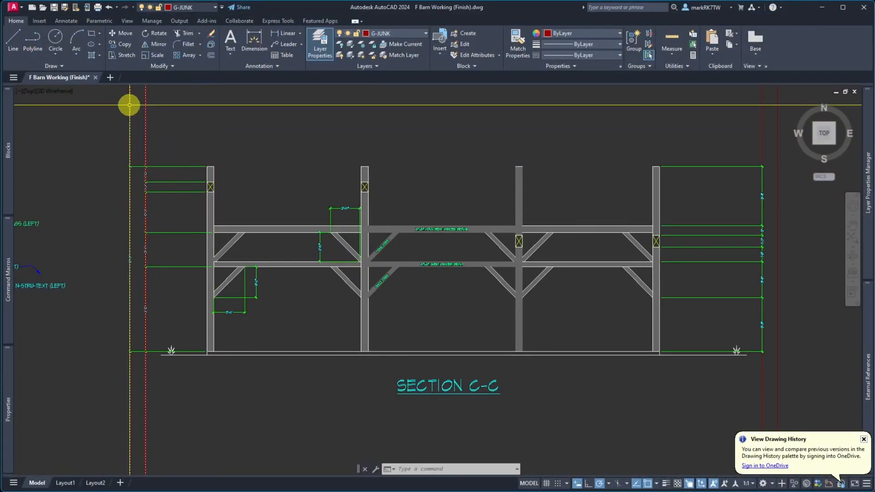
left_click(64, 7)
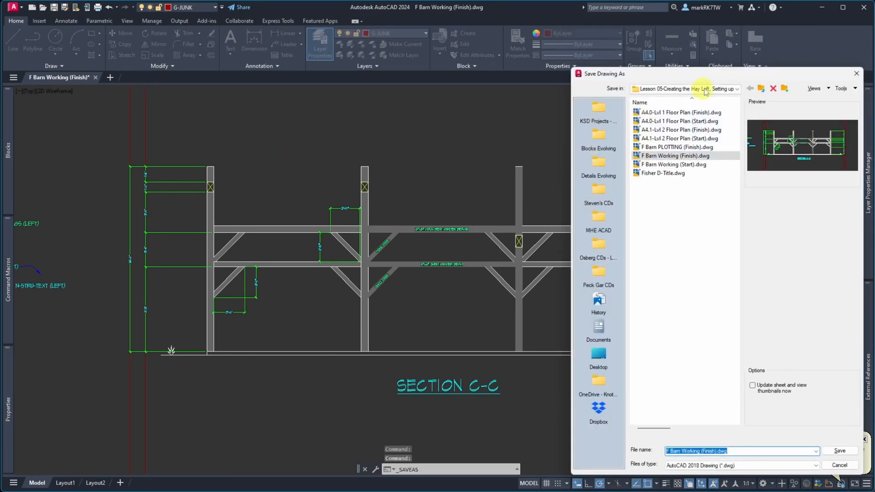
left_click(761, 89)
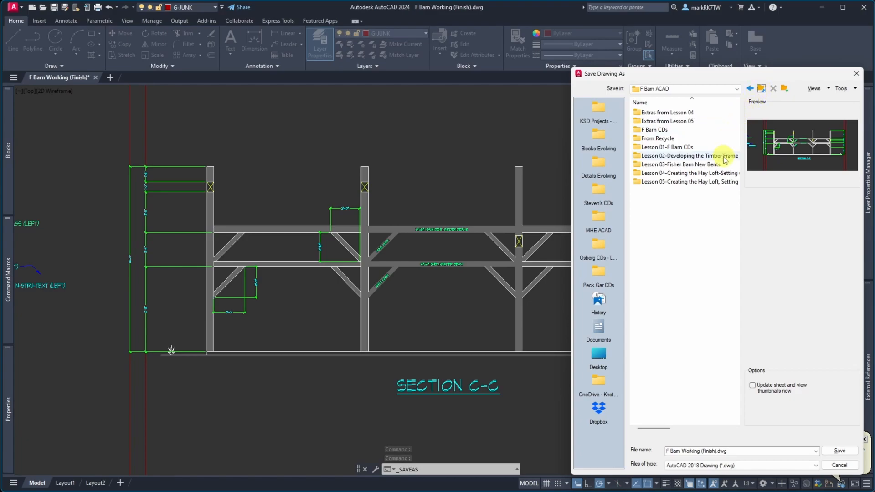
Step: Create a folder in F Barn ACAD named Lesson 06-Building a Model of the Joinery in Chief Architect X15
left_click(787, 88)
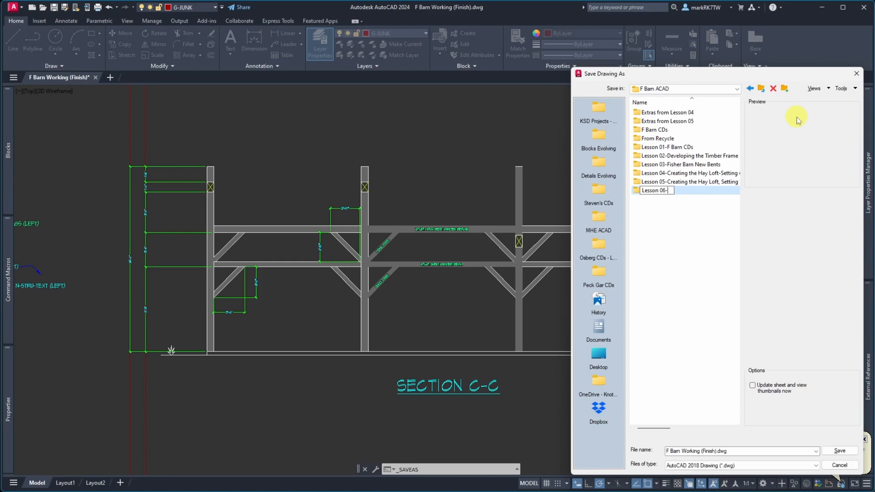
key("Return")
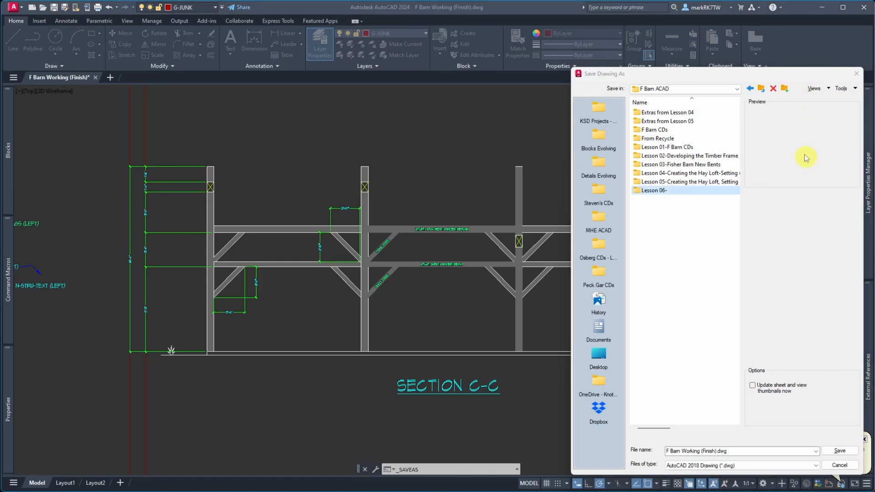
left_click(687, 192)
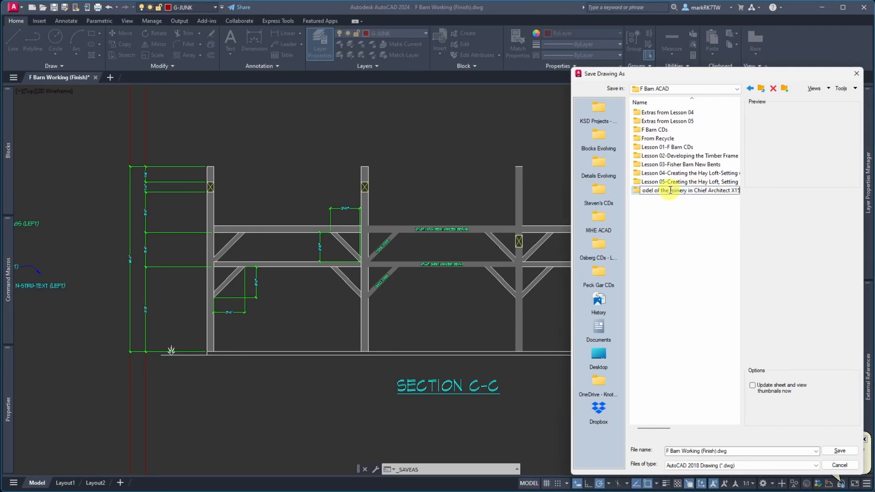
key("Return")
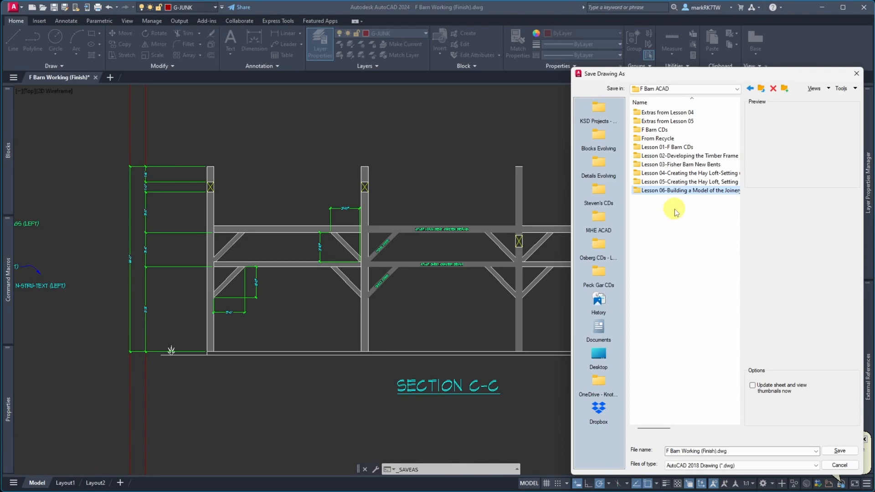
left_click(689, 192)
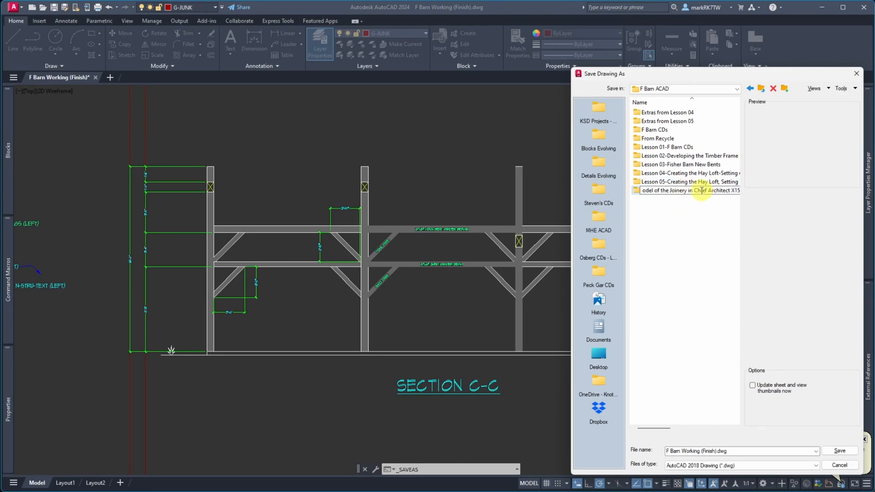
left_click(655, 204)
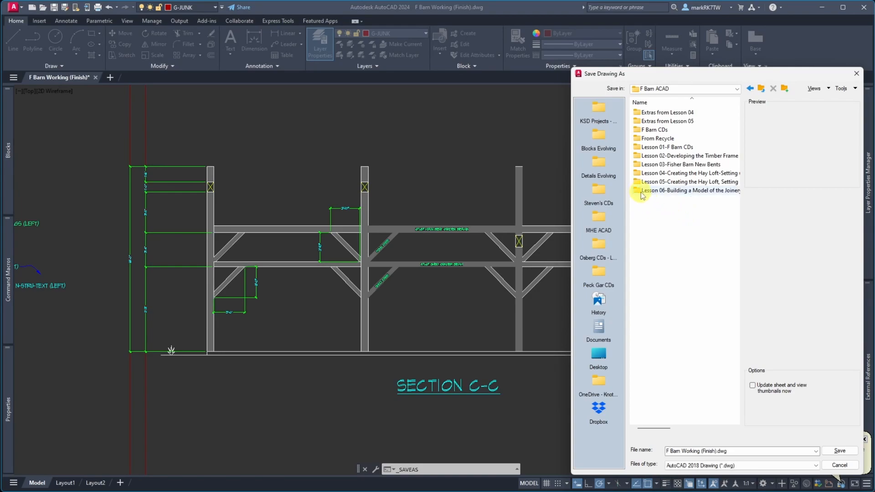
Step: Save F Barn Working (Finish).dwg into the new Lesson 06 folder, updating the relative paths of its external references
double_click(643, 192)
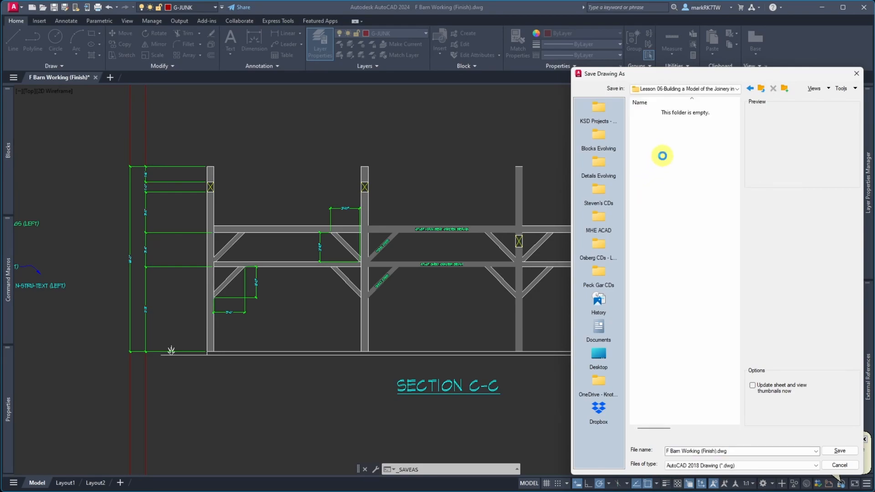
right_click(664, 159)
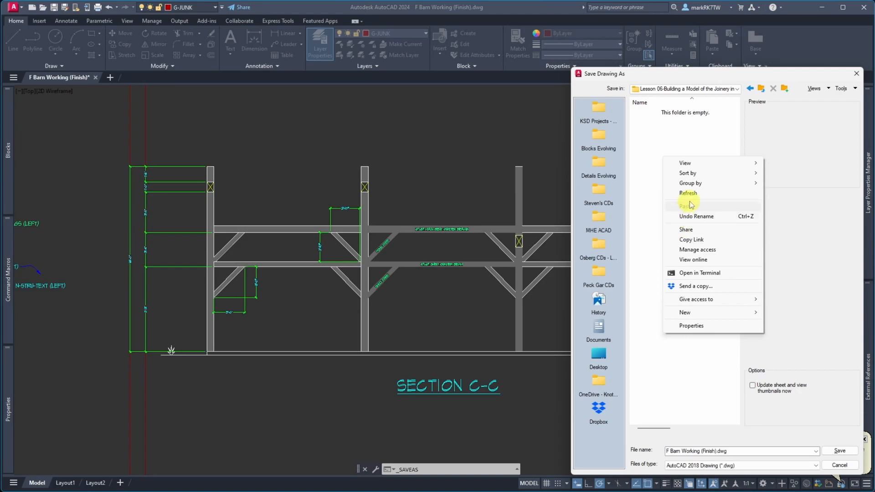
mouse_move(691, 300)
left_click(649, 177)
right_click(651, 179)
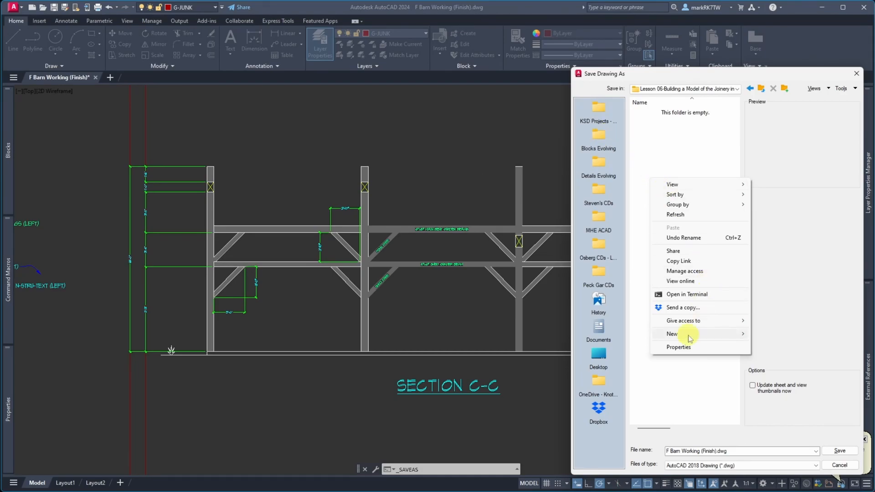
left_click(840, 454)
left_click(839, 454)
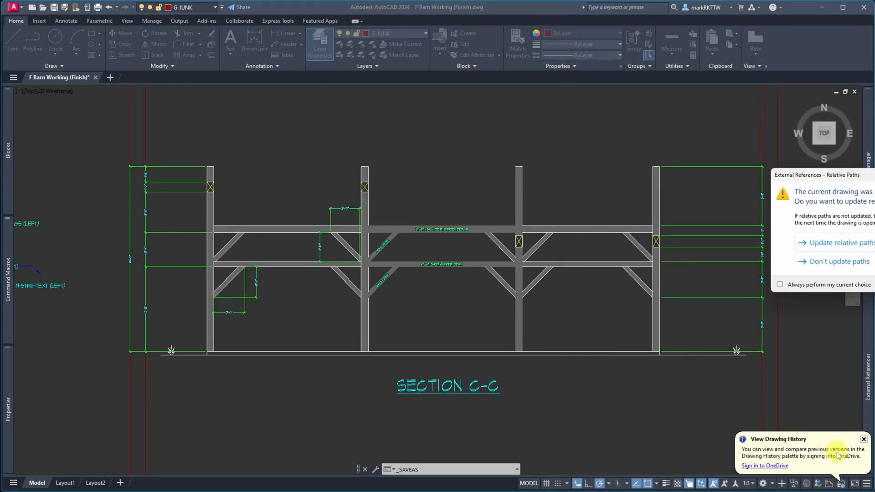
left_click(841, 245)
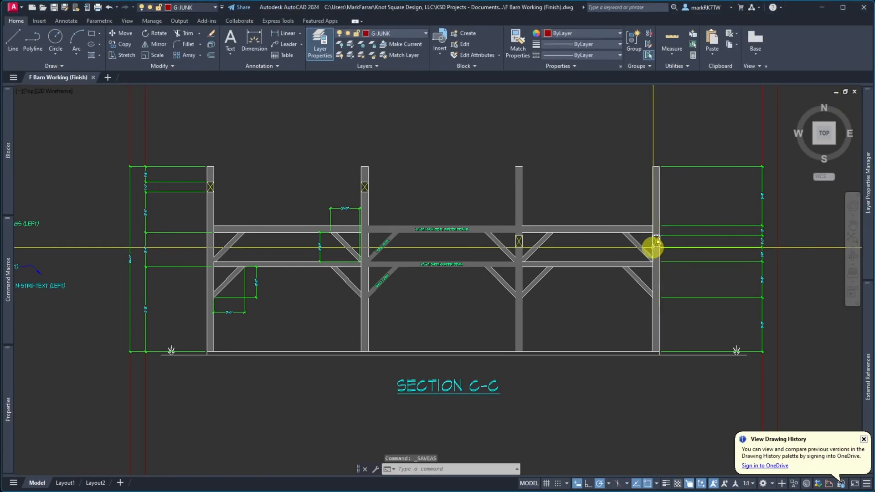
Step: Erase the upper height dimensions beside the rightmost post of Section C-C
scroll(662, 352, "down", 6)
scroll(662, 352, "down", 2)
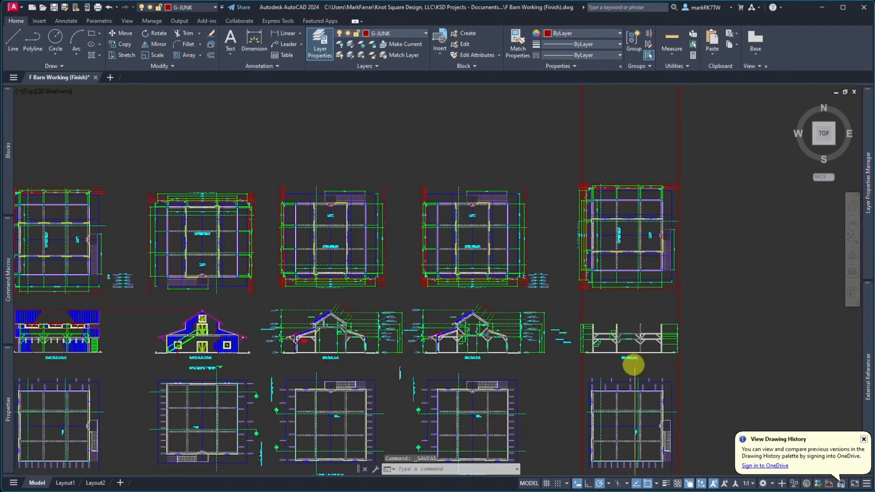
scroll(636, 371, "up", 4)
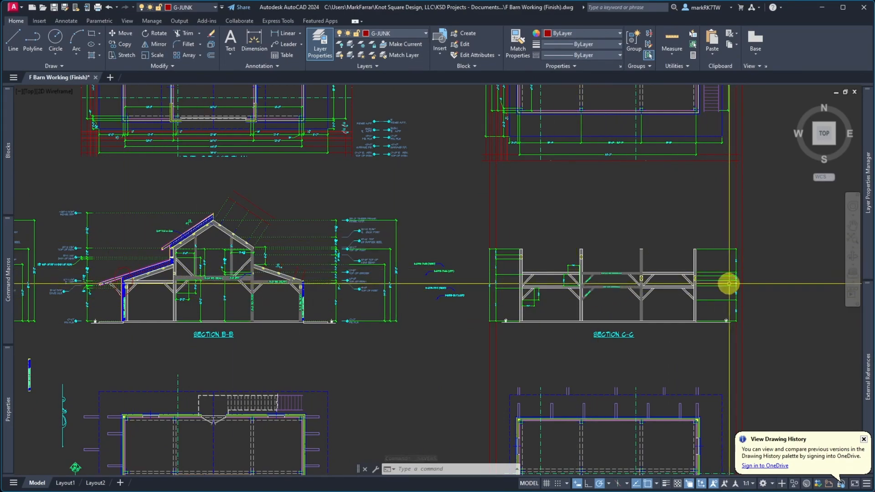
scroll(730, 283, "up", 4)
left_click_drag(769, 370, 685, 210)
key("Delete")
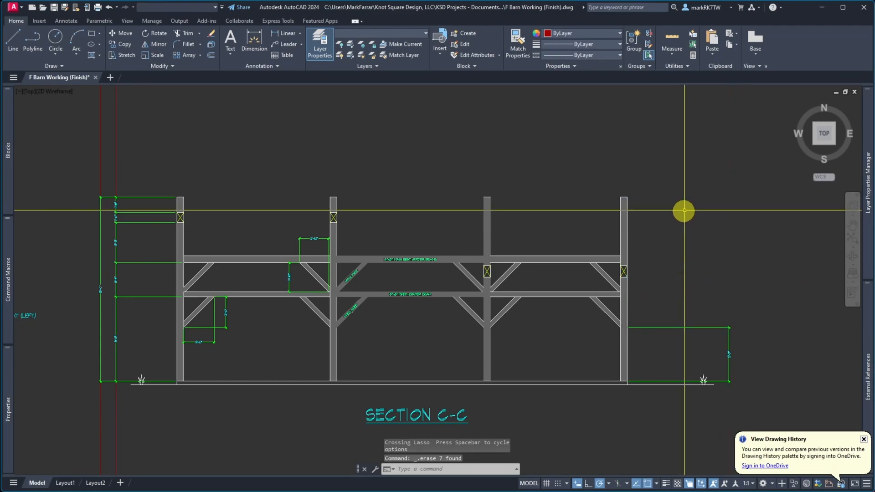
Step: Isolate the N-ARCH-DIMS layer from the remaining Section C-C dimension, erase the section dimensions on it, and restore the hidden layers
left_click(723, 328)
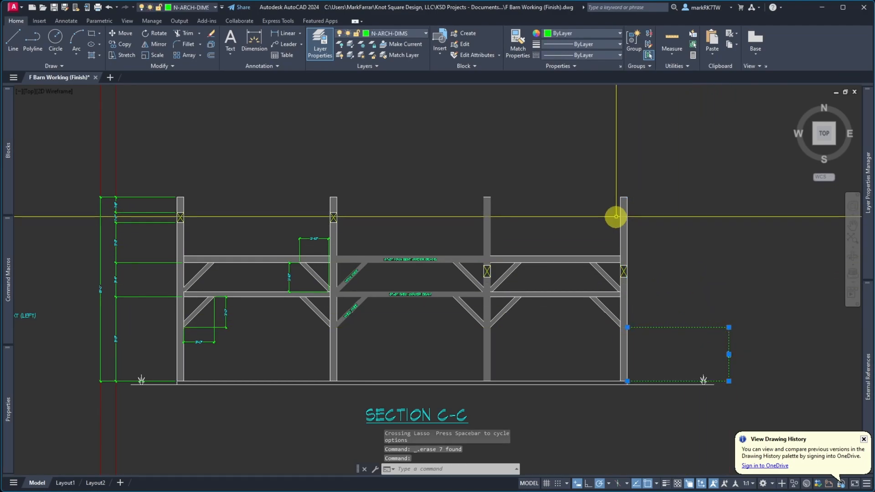
left_click(363, 47)
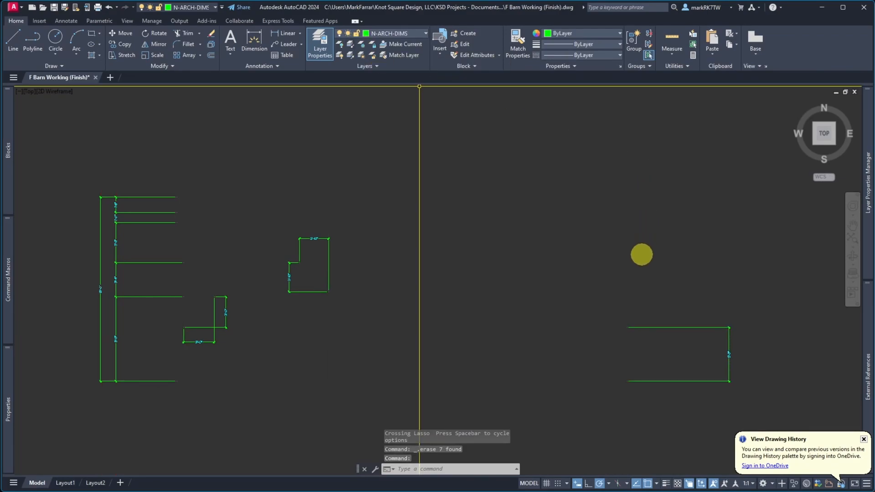
scroll(641, 253, "down", 5)
left_click(314, 169)
left_click(772, 346)
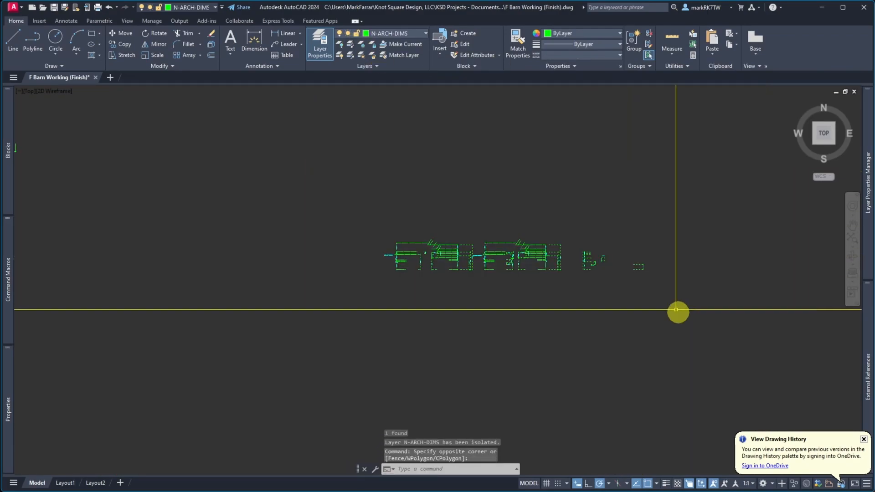
key("Delete")
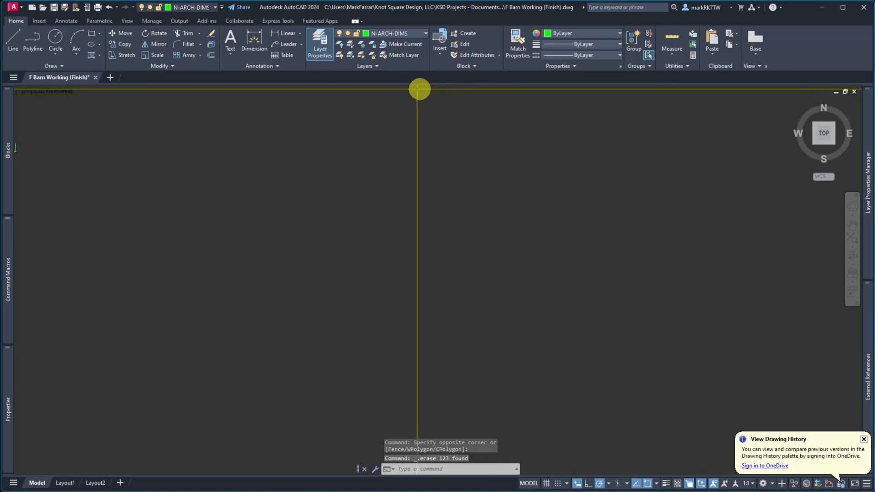
left_click(420, 34)
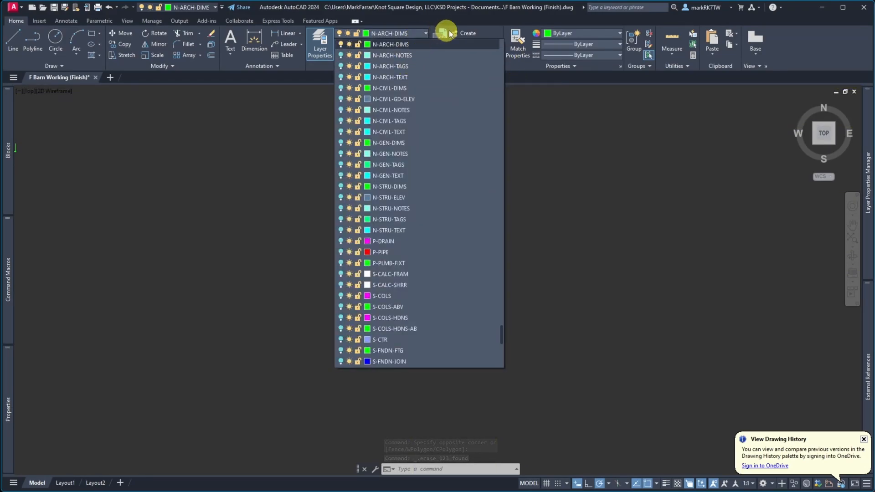
left_click(453, 15)
left_click(377, 67)
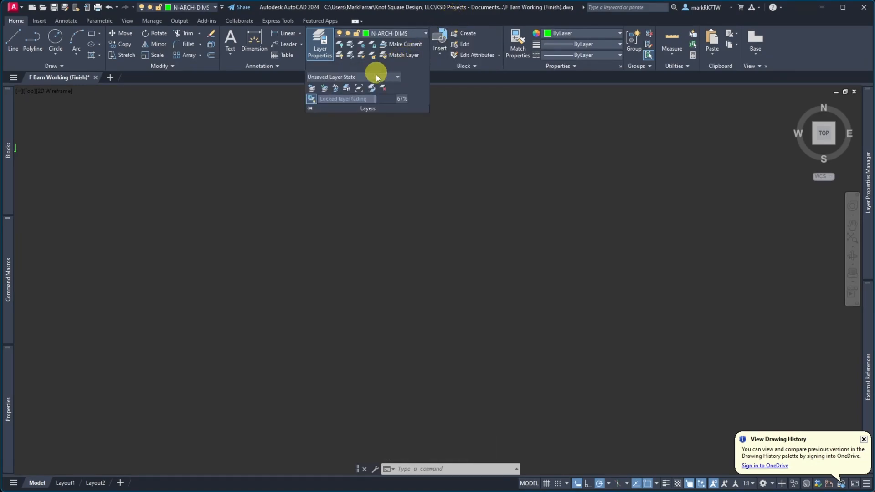
left_click(351, 55)
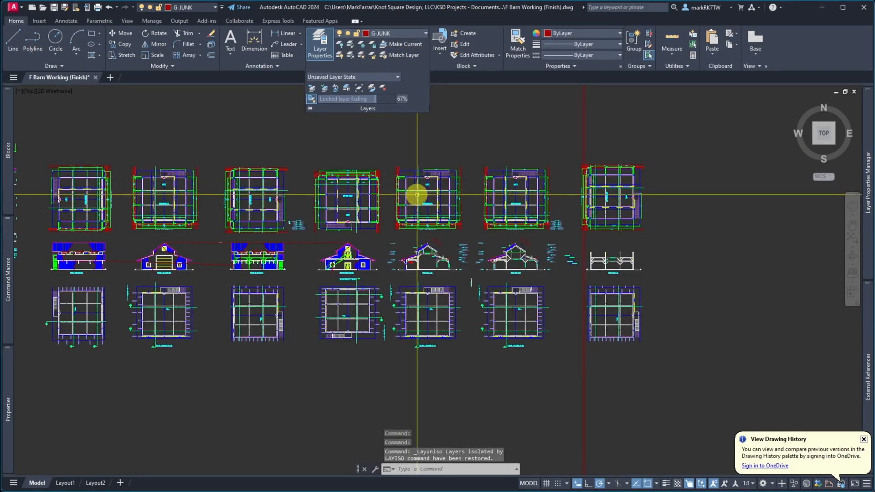
Step: Isolate the N-STRU-ELEV layer from the elevation notes beside Section B-B, erase all its notes, and restore the hidden layers
scroll(562, 251, "up", 9)
left_click(472, 231)
left_click(424, 197)
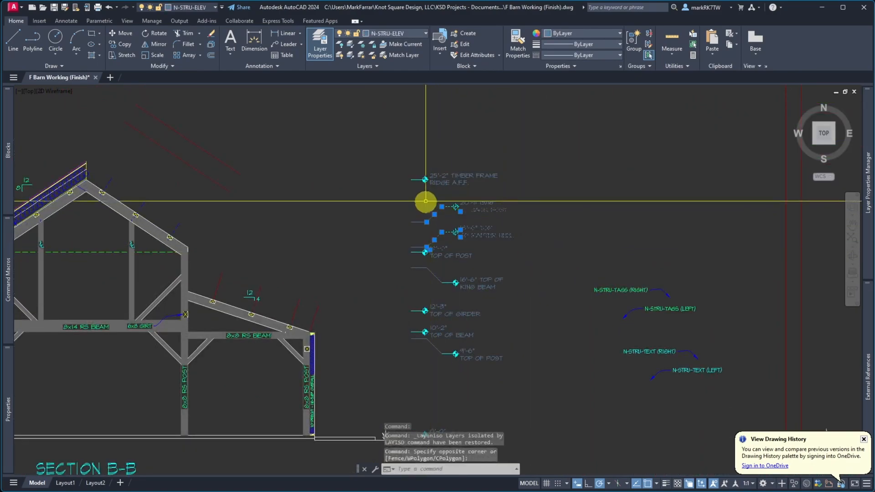
left_click(354, 47)
scroll(447, 180, "down", 5)
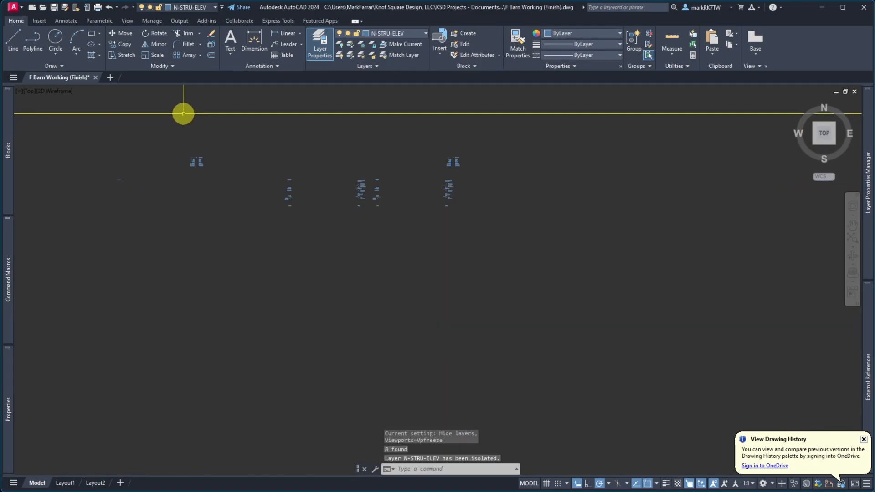
left_click(89, 127)
left_click(556, 249)
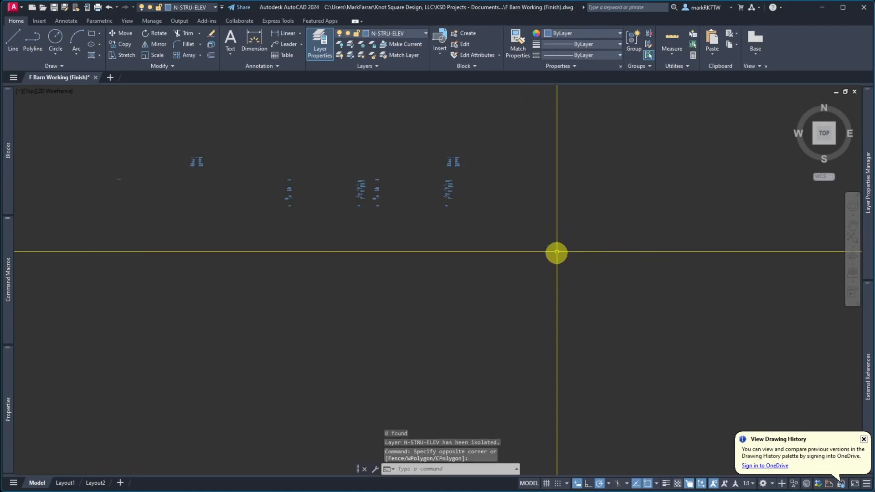
key("Delete")
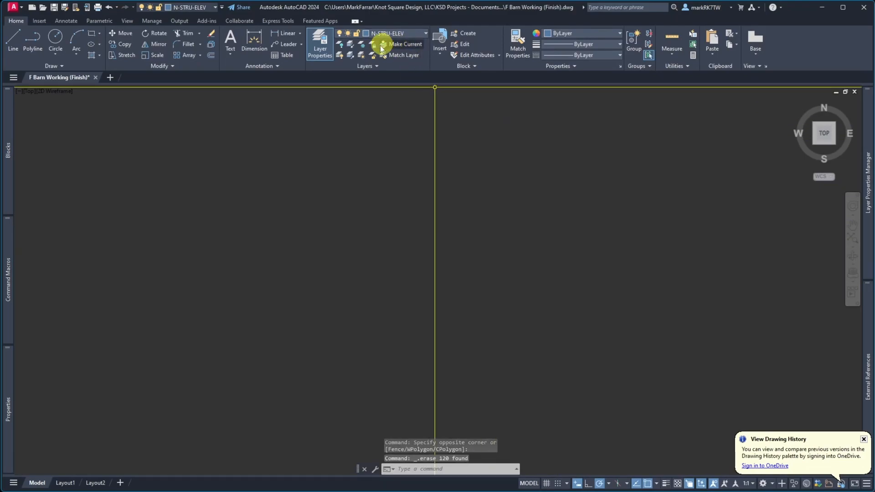
left_click(351, 57)
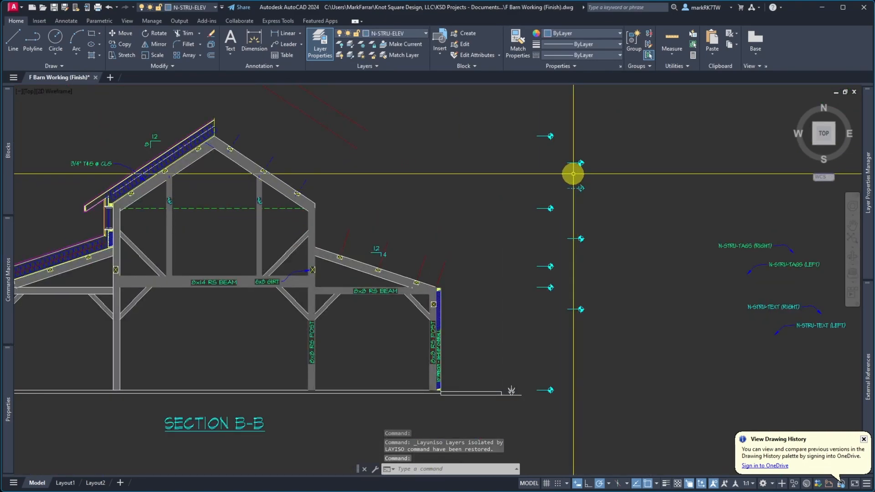
Step: Explode one elevation marker beside Section B-B and isolate its hatch's layer, N-ARCH-TAGS
scroll(581, 171, "up", 5)
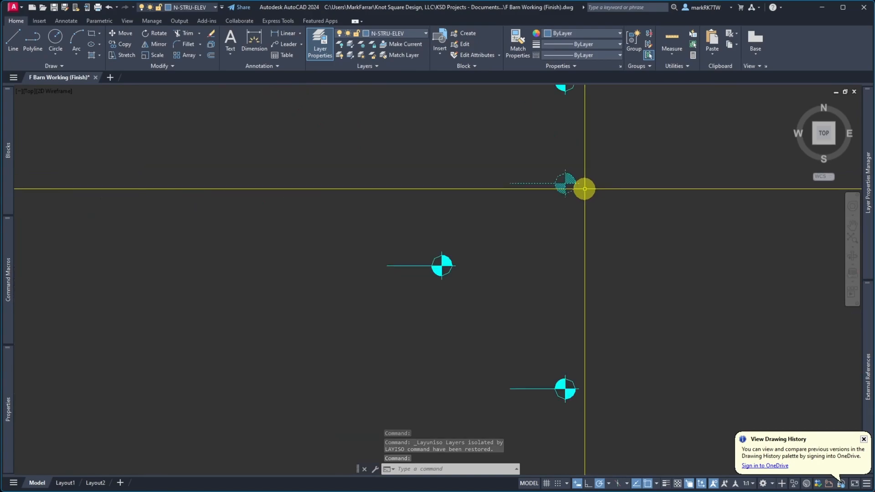
type("x")
key("Return")
left_click(562, 187)
left_click(561, 187)
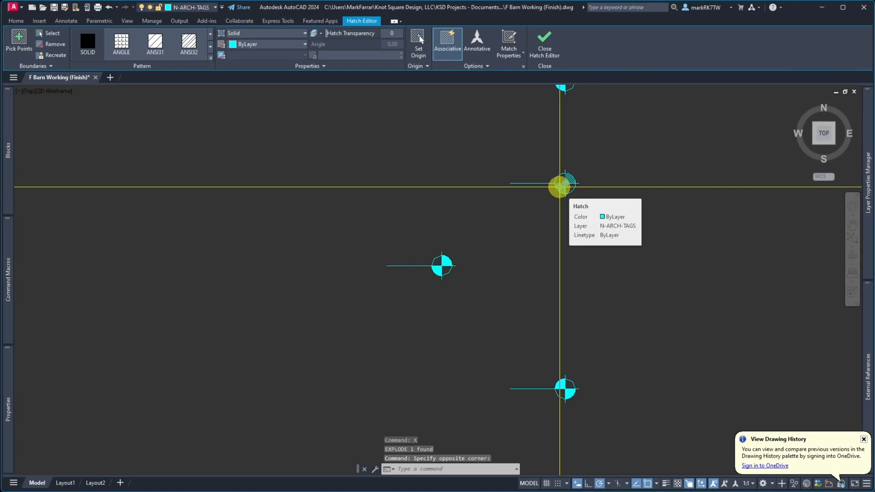
left_click(18, 21)
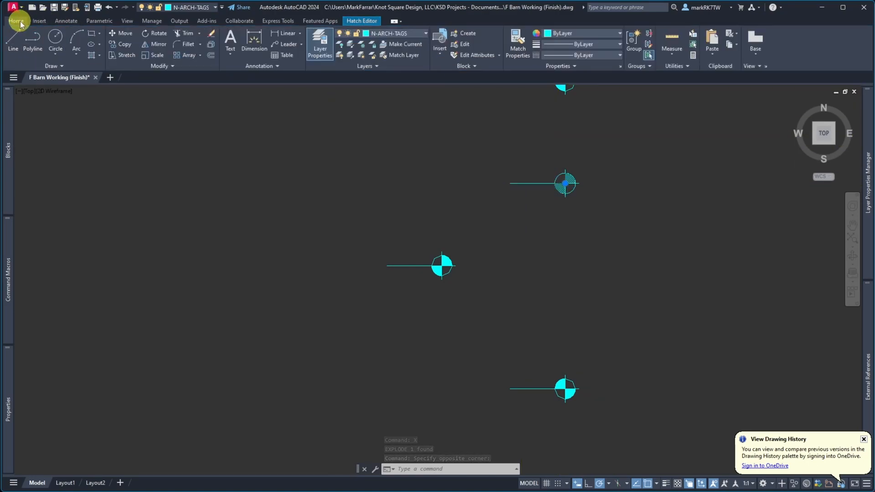
left_click(351, 46)
scroll(595, 292, "down", 5)
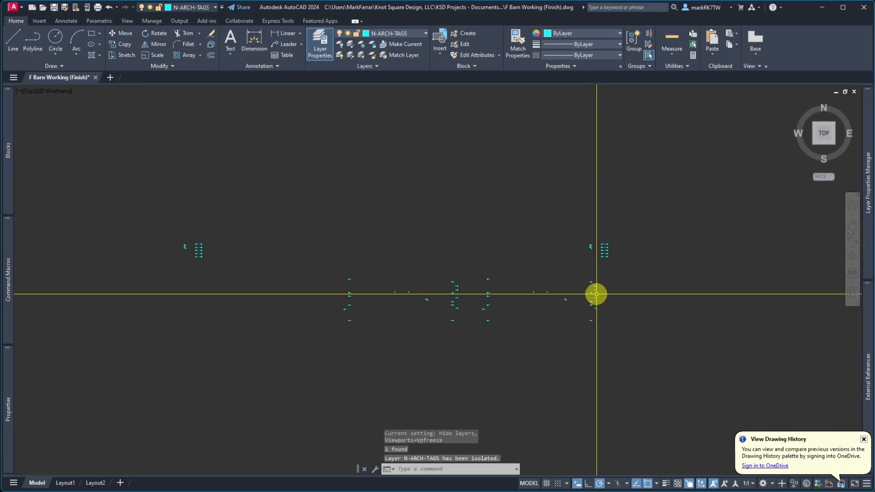
Step: Erase all the tags and markers on the isolated N-ARCH-TAGS layer and restore the hidden layers
type("e")
key("Return")
left_click(156, 191)
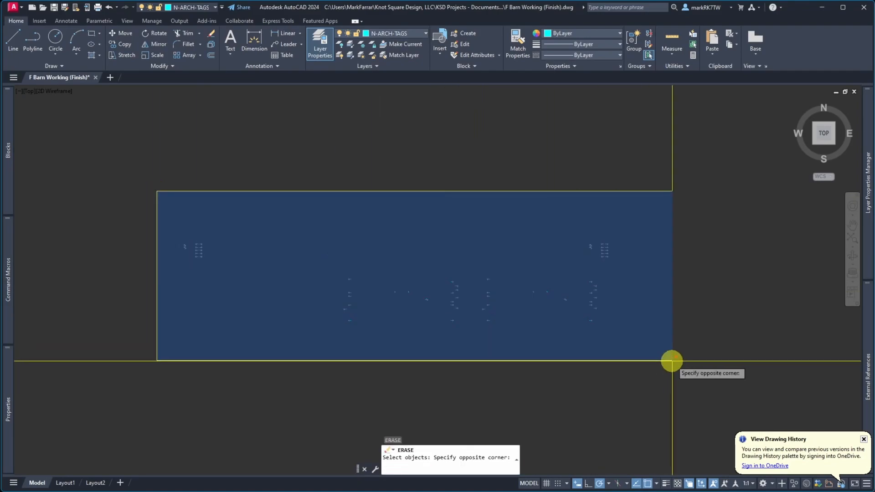
left_click(672, 360)
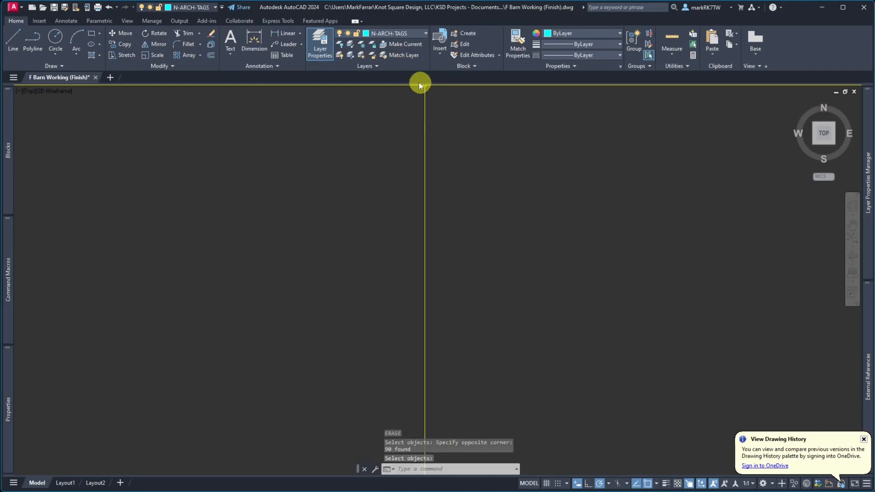
left_click(353, 55)
Step: Select the N-STRU-TAGS and N-STRU-TEXT leader labels between Section B-B and Section C-C and look through the drawing's layer list
scroll(637, 323, "up", 5)
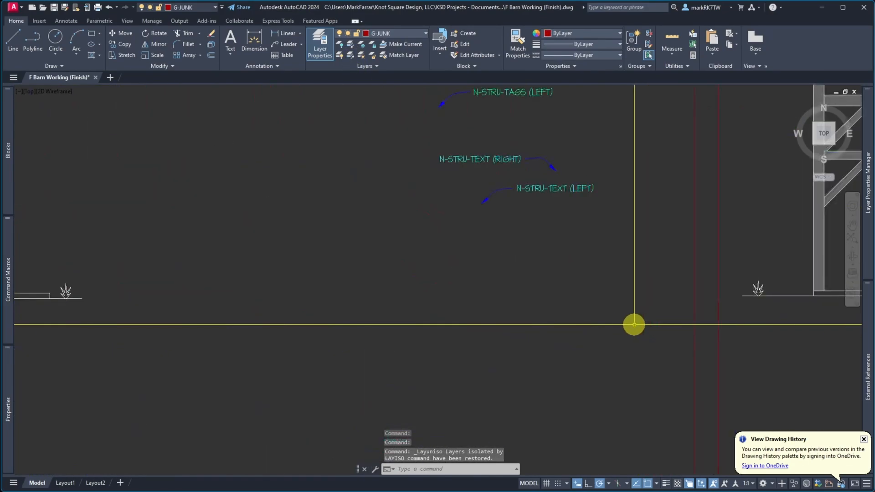
scroll(635, 324, "down", 5)
left_click(610, 271)
left_click(512, 159)
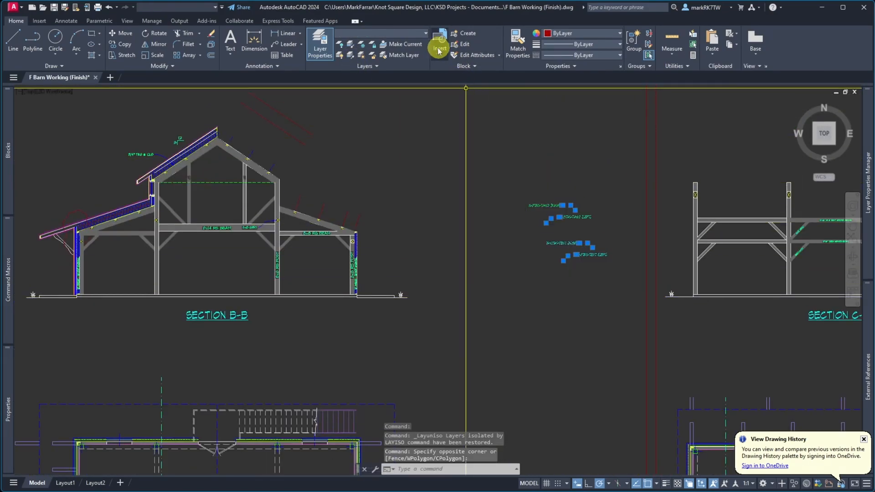
left_click(400, 34)
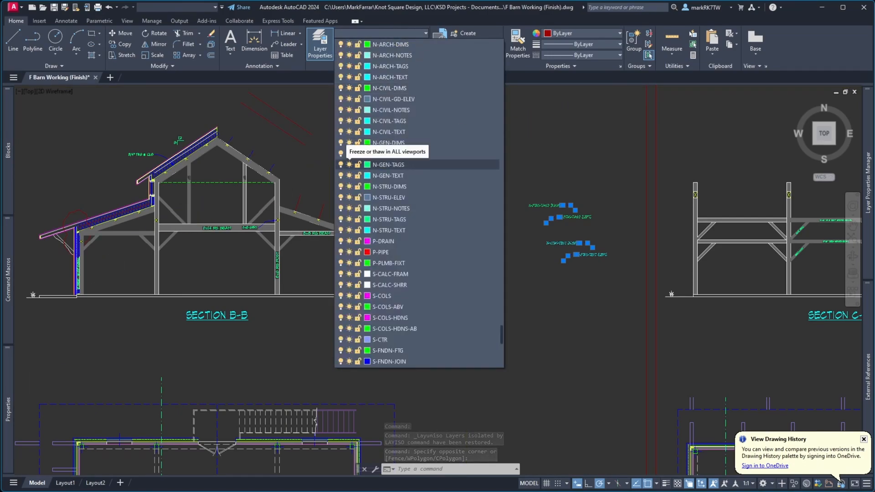
left_click(179, 387)
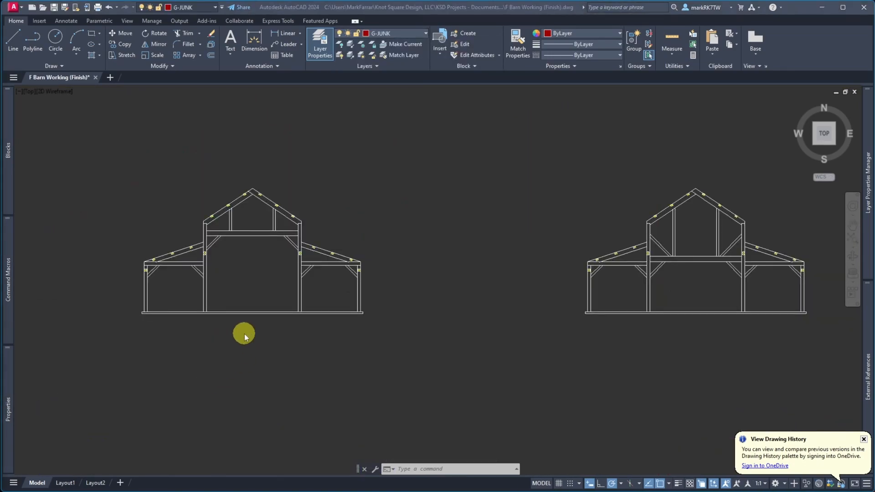
Step: Purge all unused named items from the drawing, approving every checked item at once
scroll(239, 241, "up", 2)
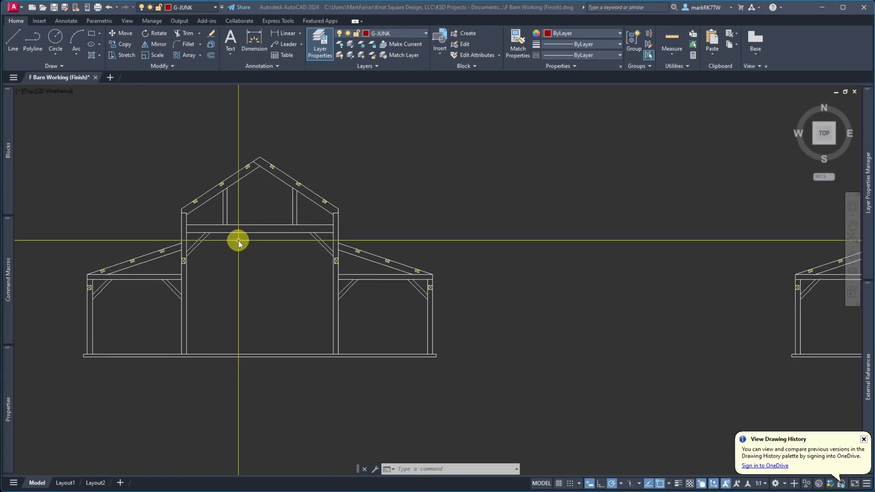
scroll(48, 312, "up", 2)
scroll(48, 312, "down", 2)
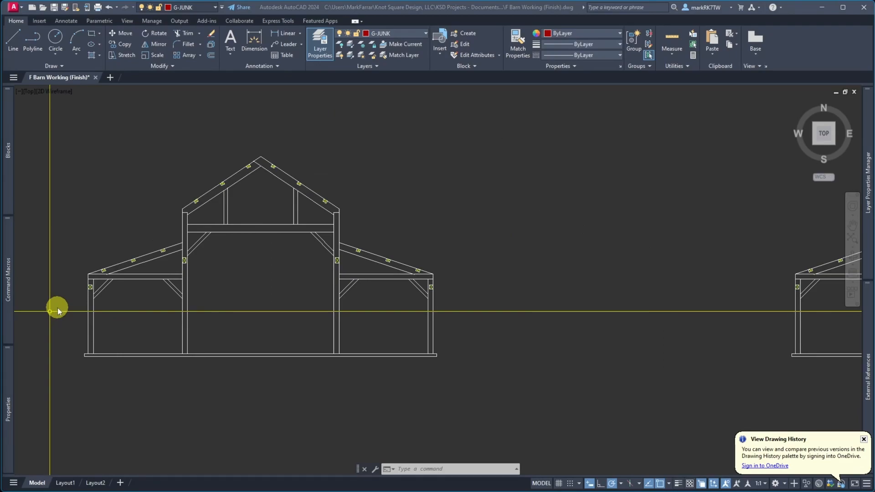
left_click(66, 414)
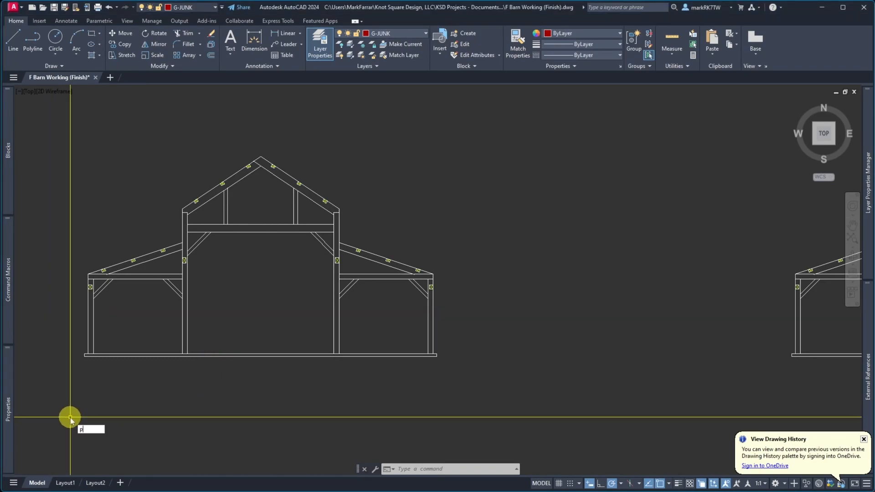
key("Return")
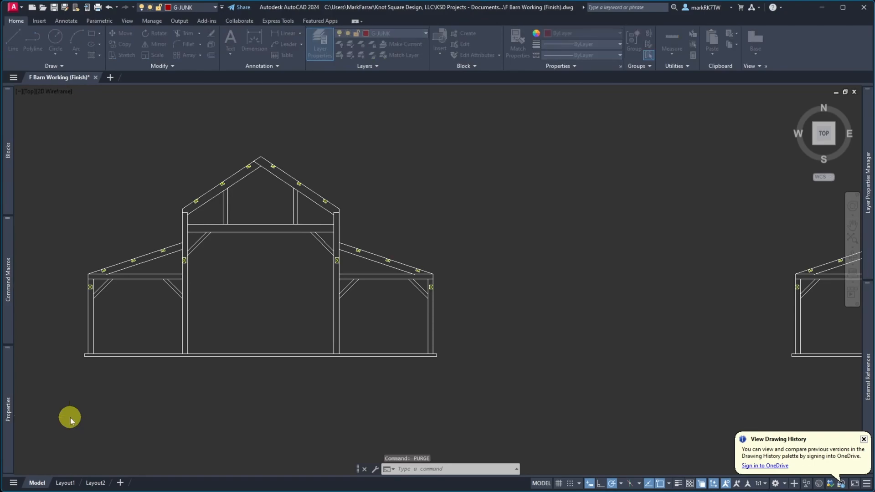
left_click_drag(607, 173, 373, 164)
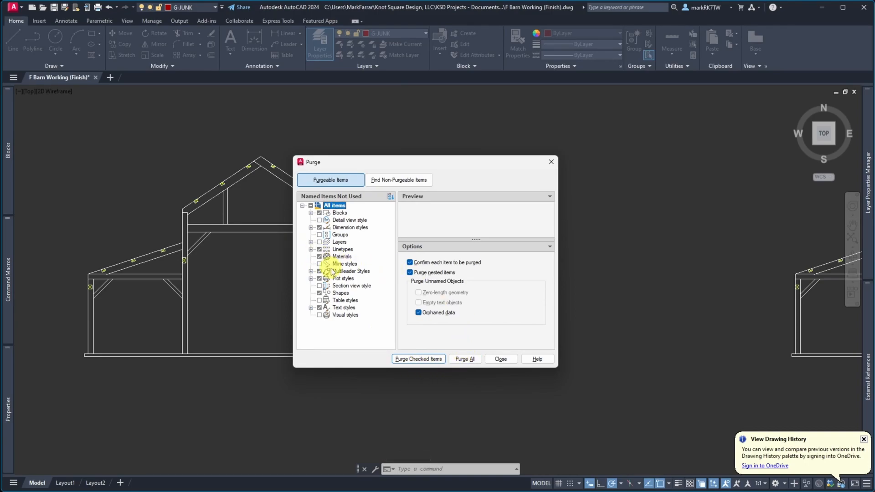
left_click(462, 360)
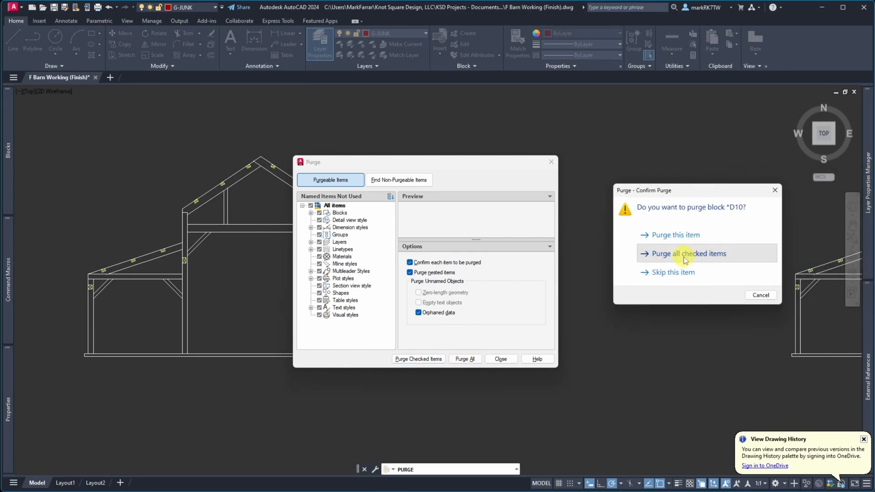
left_click(683, 258)
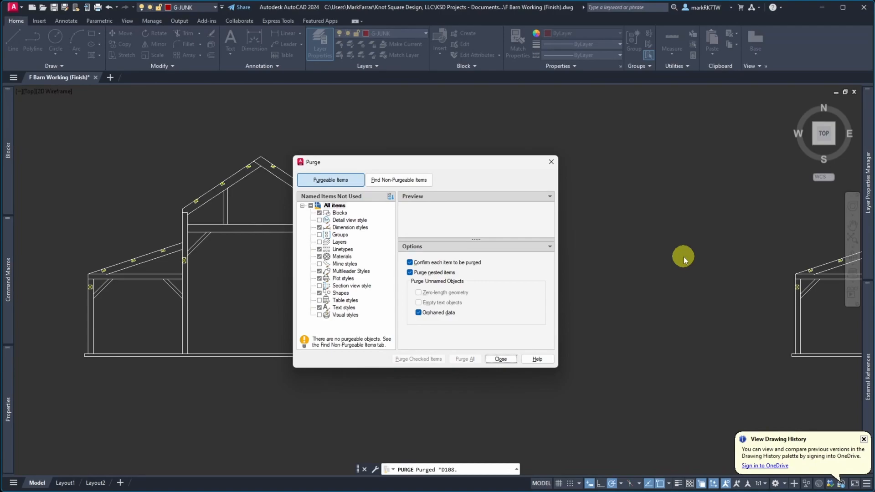
left_click(506, 360)
Step: Make layer 0 current and thaw the frozen T-LAYOUT-AIDS layer
left_click(399, 37)
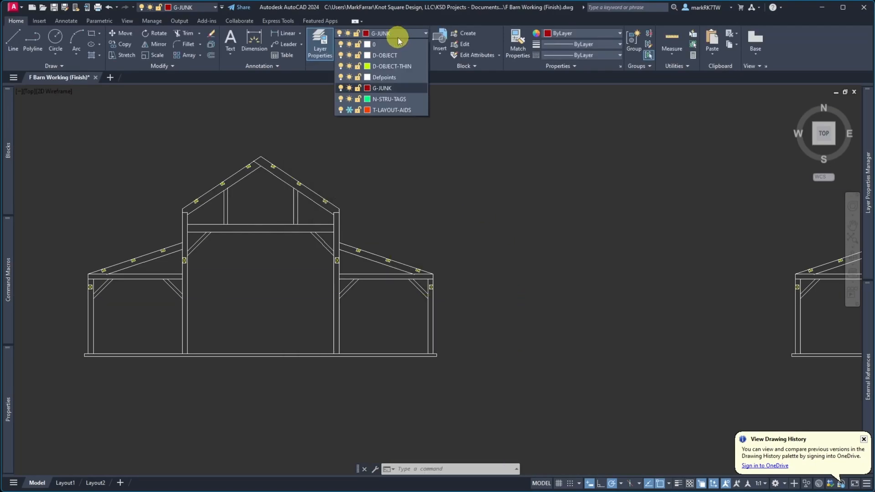
left_click(383, 44)
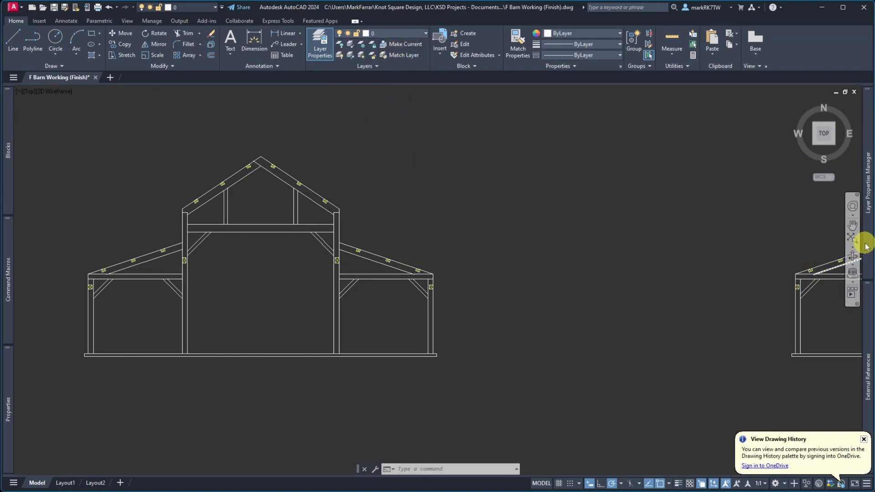
mouse_move(861, 237)
left_click(512, 174)
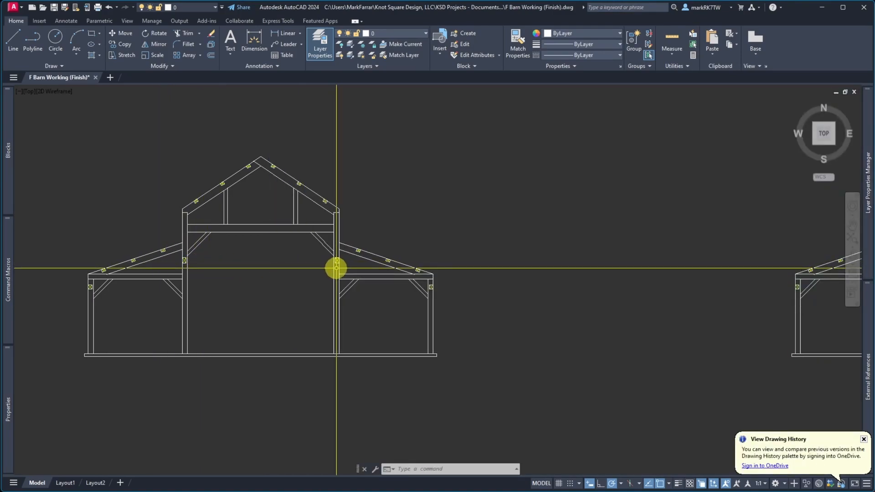
Step: Erase the coloured reference sections and stray linework beside the three white timber frame elevations
scroll(336, 267, "down", 10)
type("e")
key("Return")
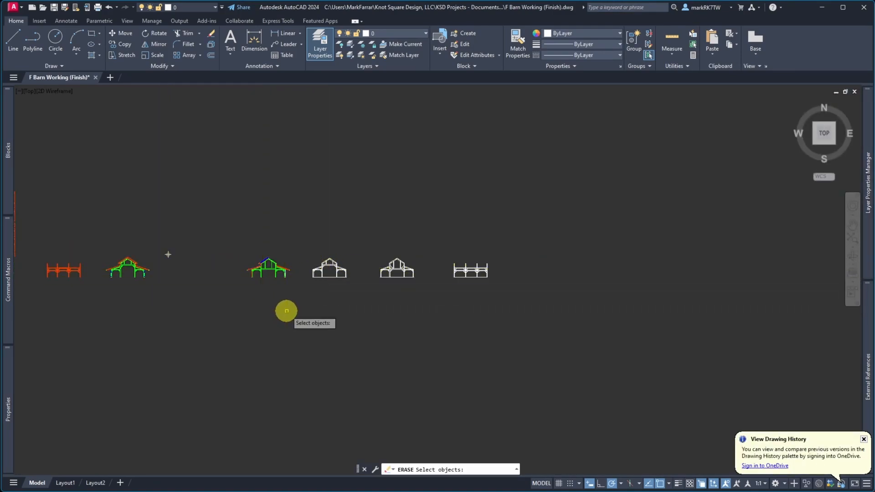
left_click(295, 311)
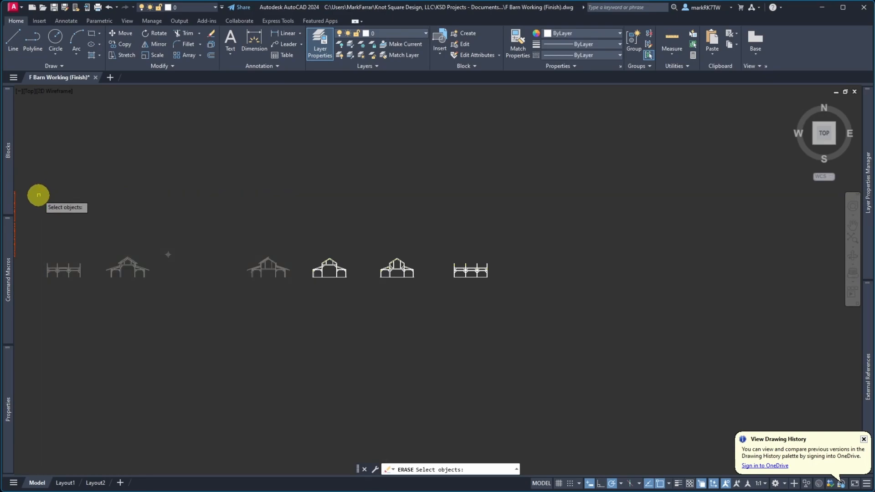
scroll(233, 319, "down", 8)
left_click(163, 256)
key("Return")
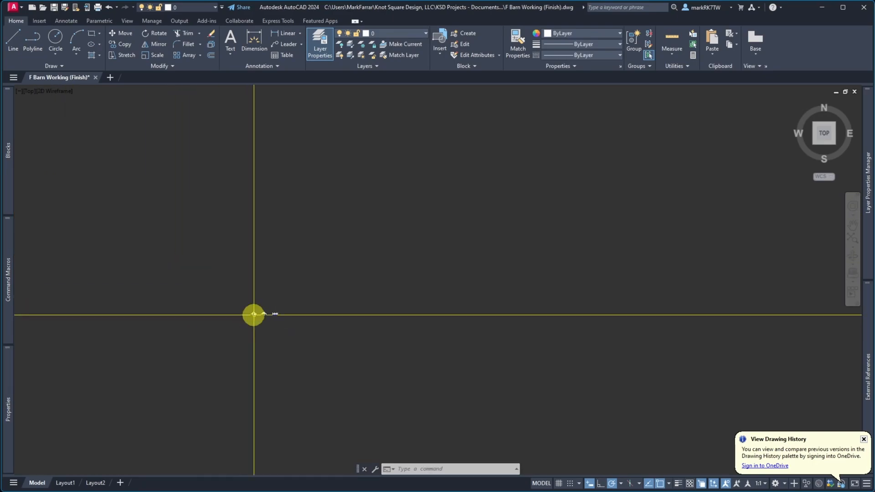
Step: Zoom to the drawing extents to check for stray objects around the three timber frame elevations
scroll(253, 312, "up", 13)
scroll(392, 310, "down", 5)
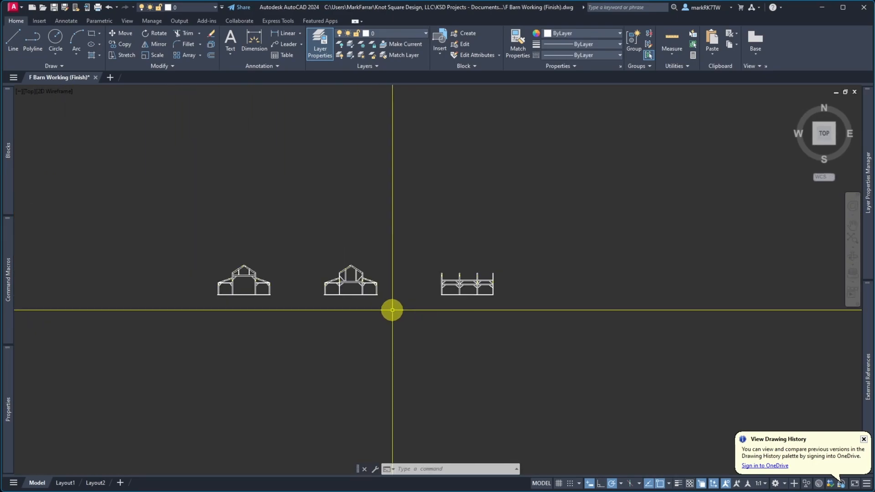
scroll(355, 309, "up", 2)
type("z")
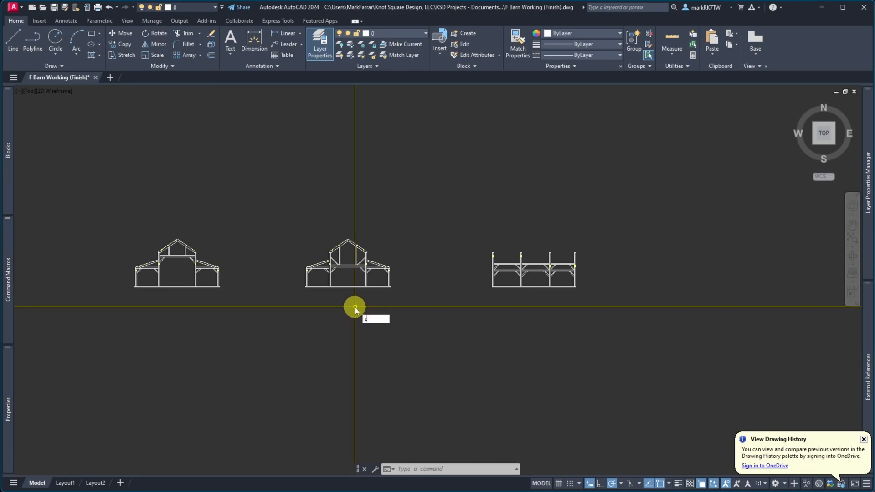
key("Return")
type("e")
key("Return")
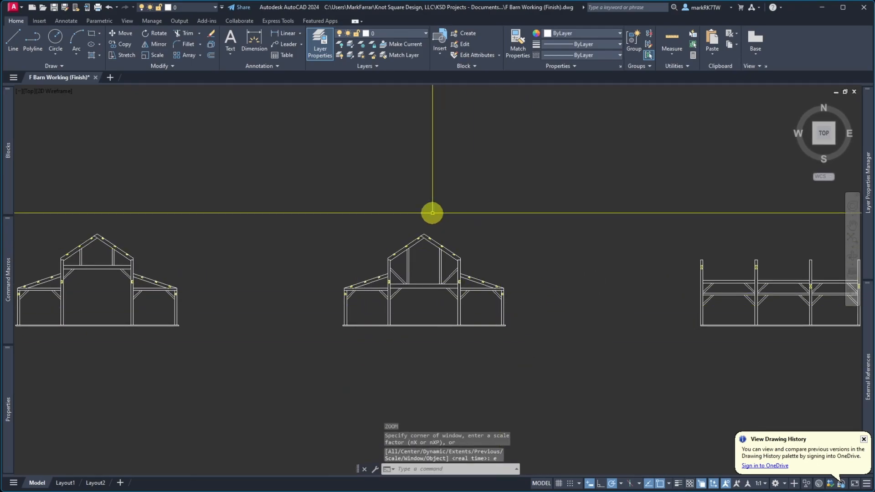
Step: Run Purge again to remove all items left unused after the erasing, approving all checked items together
type("pur")
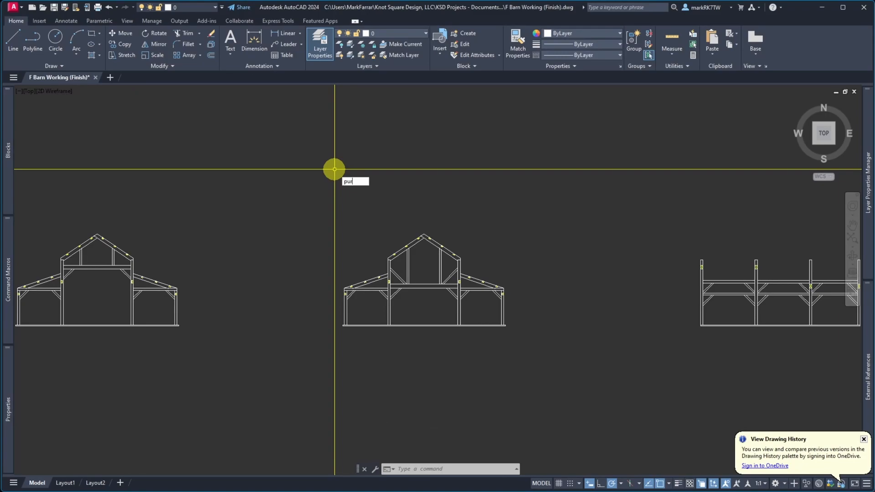
type("ge")
key("Return")
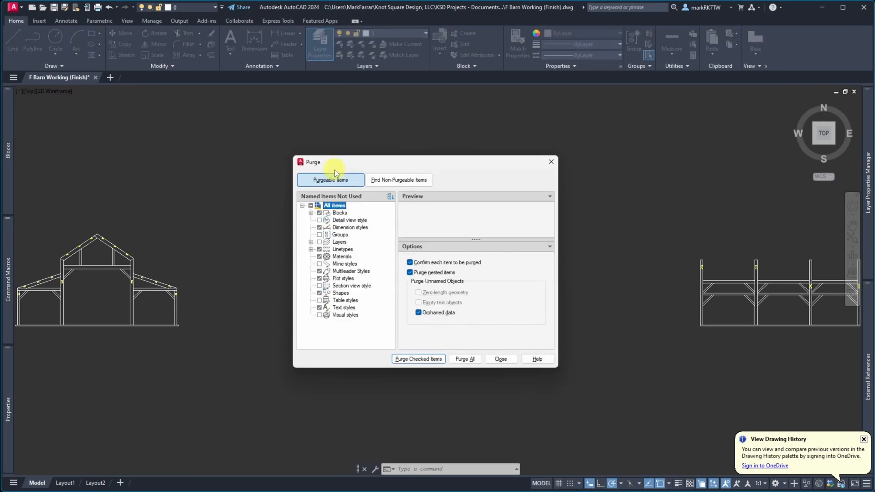
left_click(470, 360)
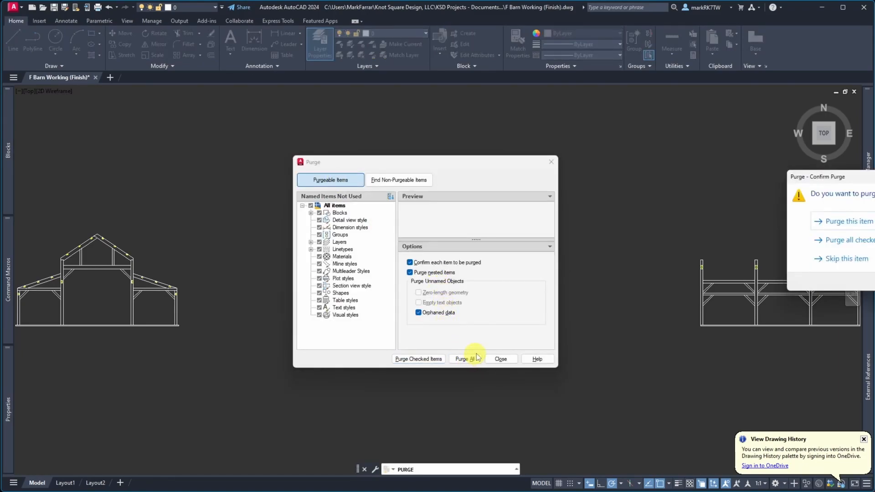
left_click(848, 240)
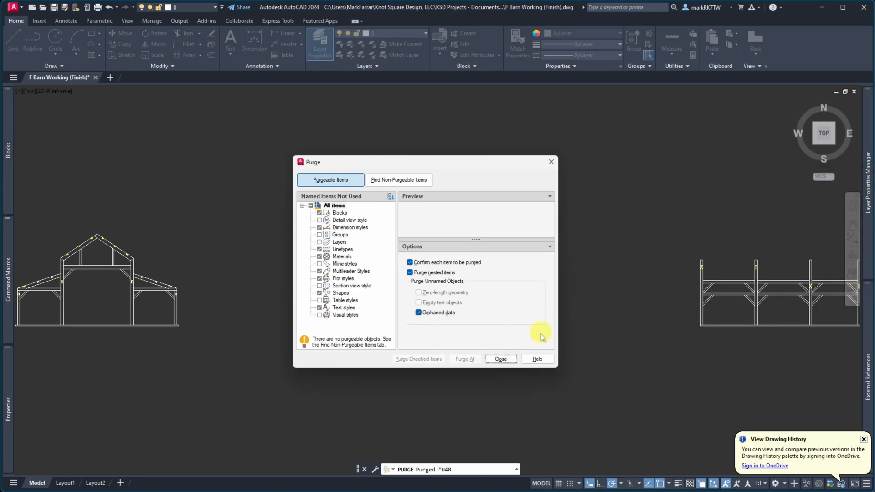
left_click(502, 359)
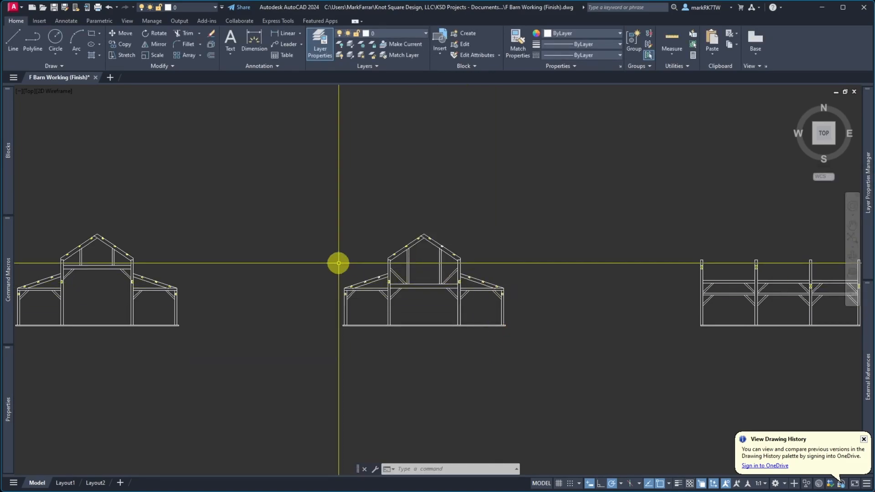
Step: Compare the frame elevations in the separate Bent12, Bent34 and TimberElev drawings
scroll(338, 263, "down", 4)
scroll(408, 275, "up", 2)
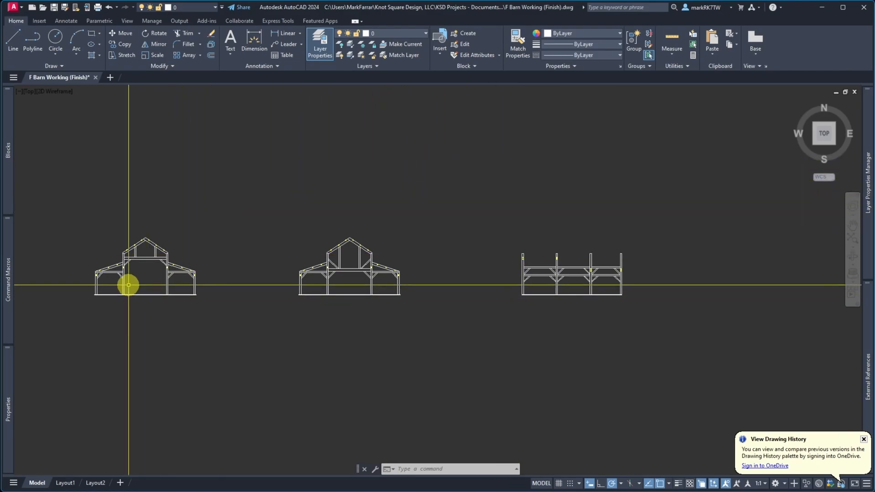
scroll(127, 279, "up", 5)
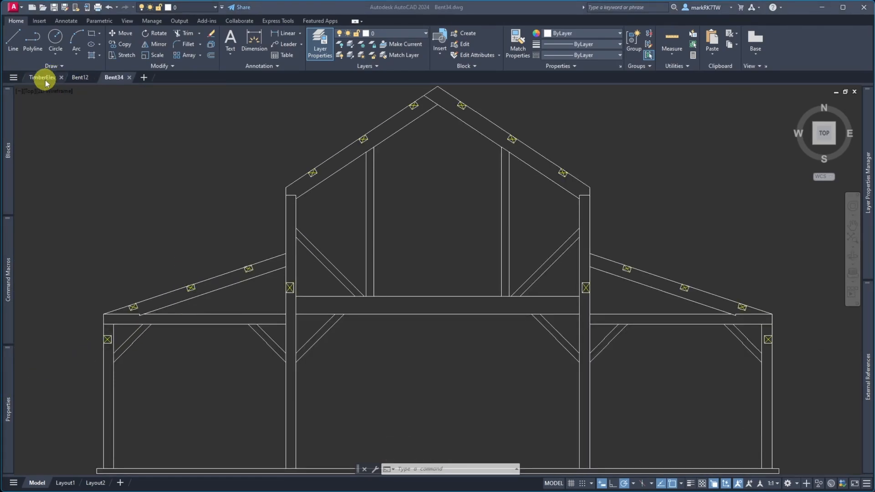
left_click(77, 78)
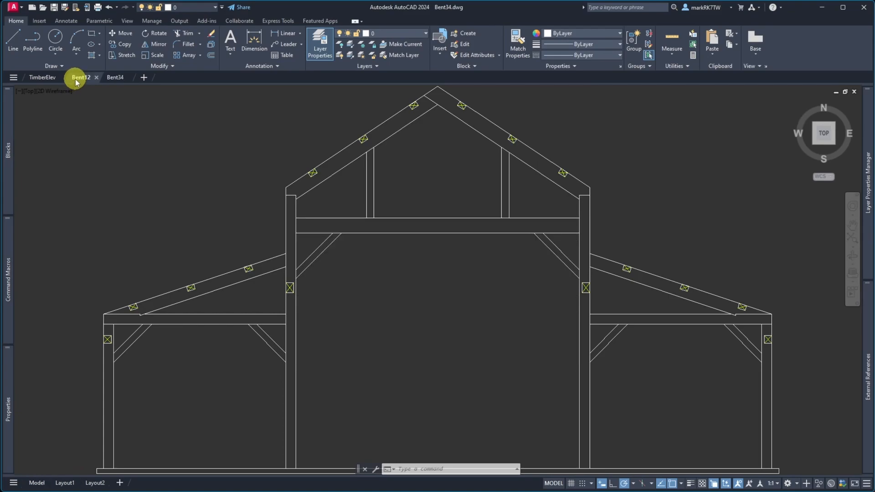
left_click(116, 78)
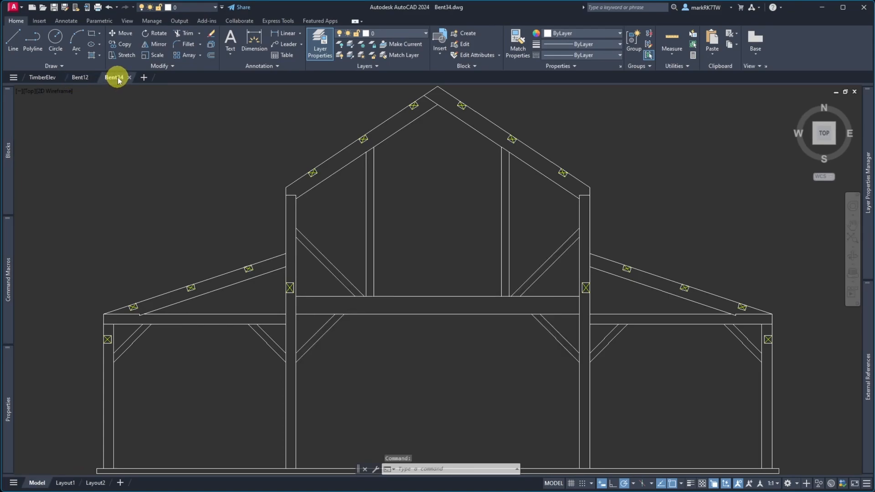
left_click(89, 79)
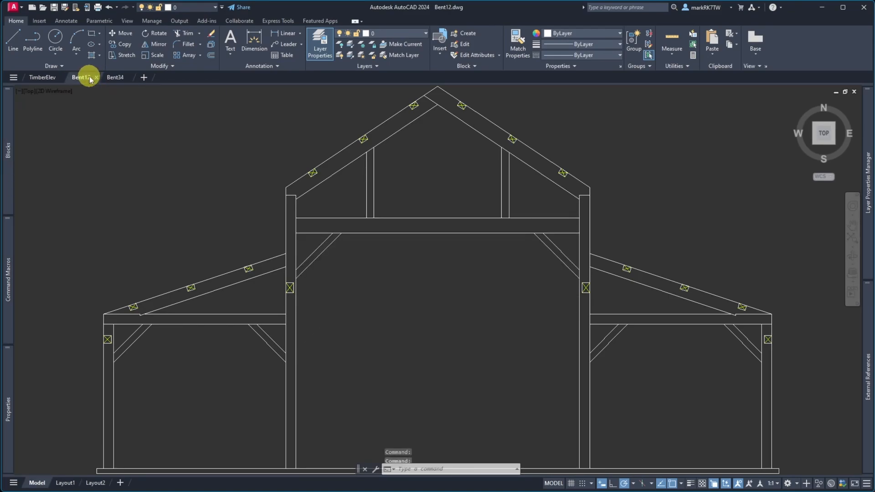
left_click(37, 78)
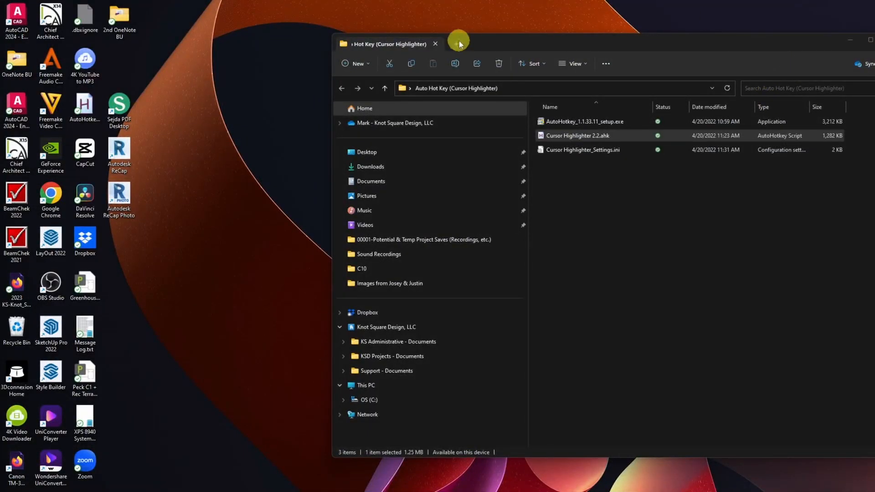
Step: Switch to Chief Architect X15 and close the Dashboard beside the Girder to Post Detail Polyline plan
mouse_move(406, 487)
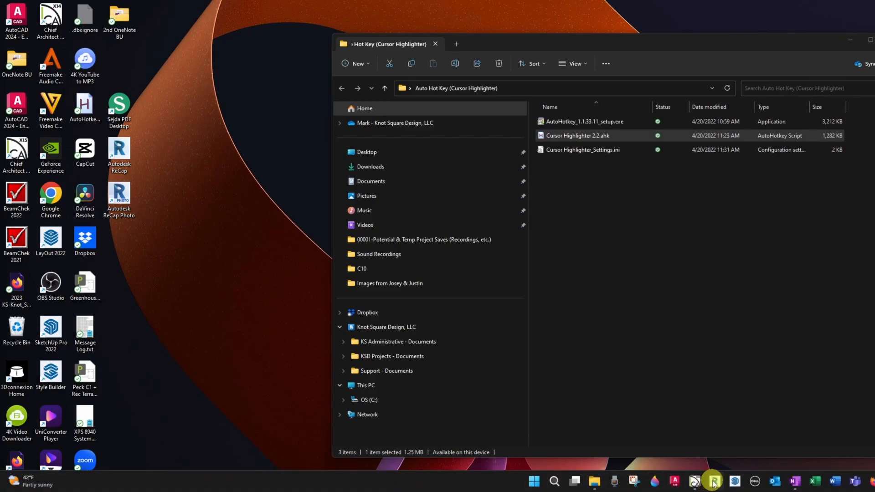
left_click(696, 482)
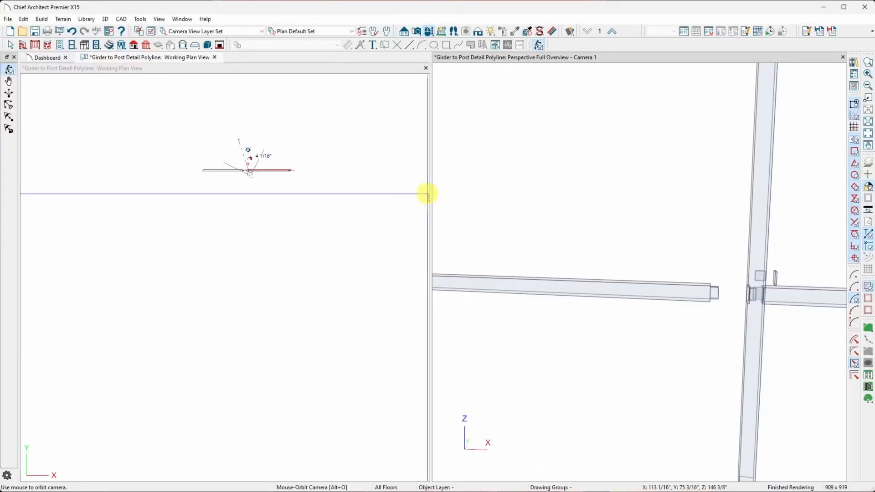
scroll(414, 197, "up", 1)
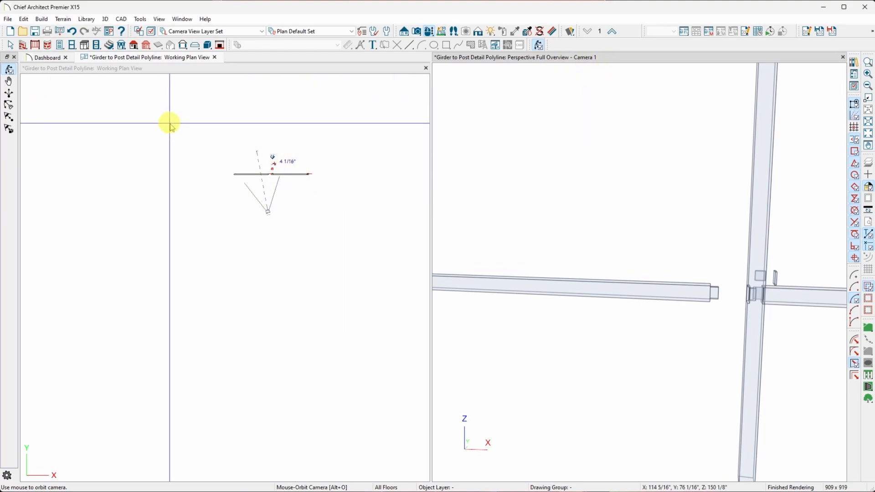
left_click(66, 58)
scroll(280, 120, "up", 3)
scroll(279, 169, "up", 4)
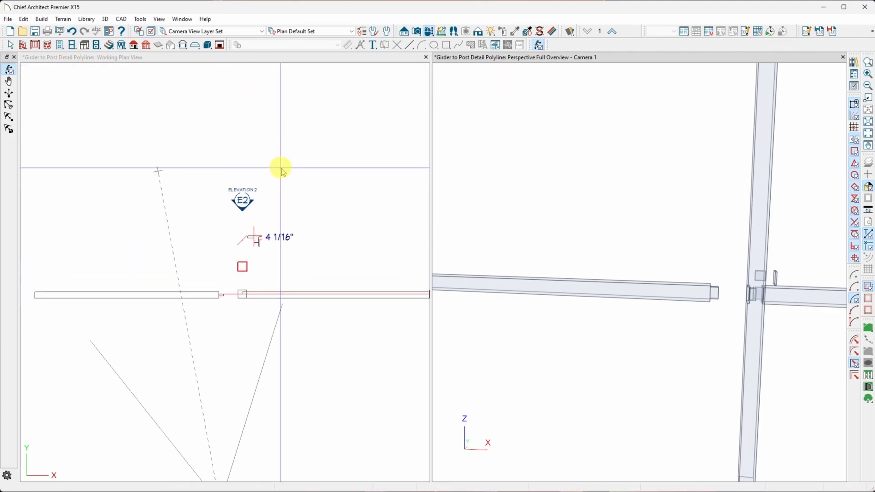
Step: Open the Elevation 2 cross-section view from the plan to show the posts and girder
double_click(233, 209)
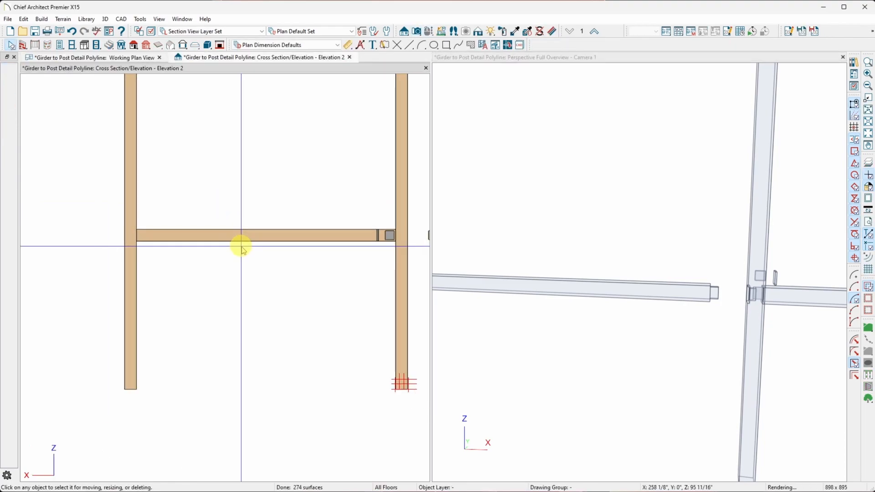
scroll(242, 249, "down", 2)
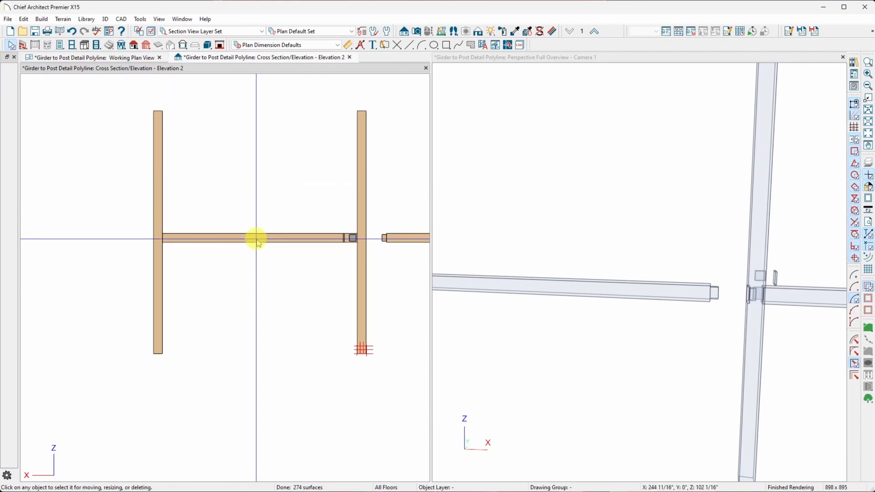
scroll(319, 235, "up", 4)
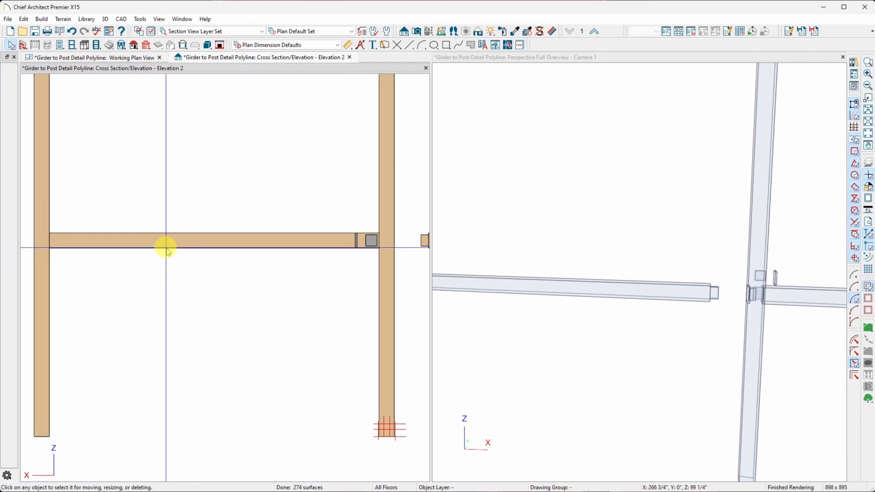
scroll(292, 219, "down", 3)
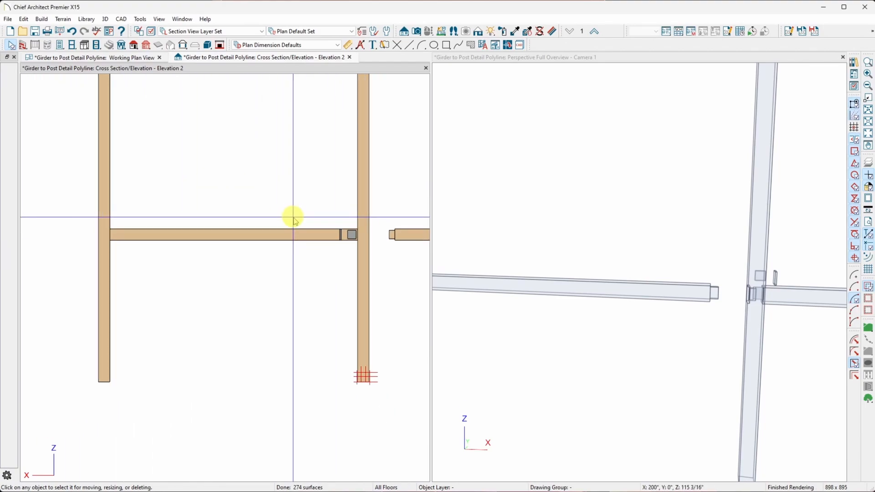
scroll(289, 299, "down", 4)
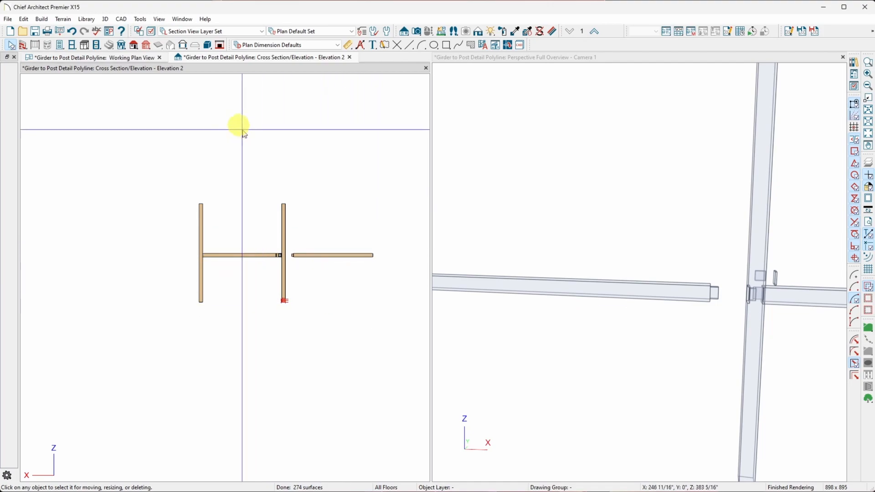
scroll(237, 165, "down", 2)
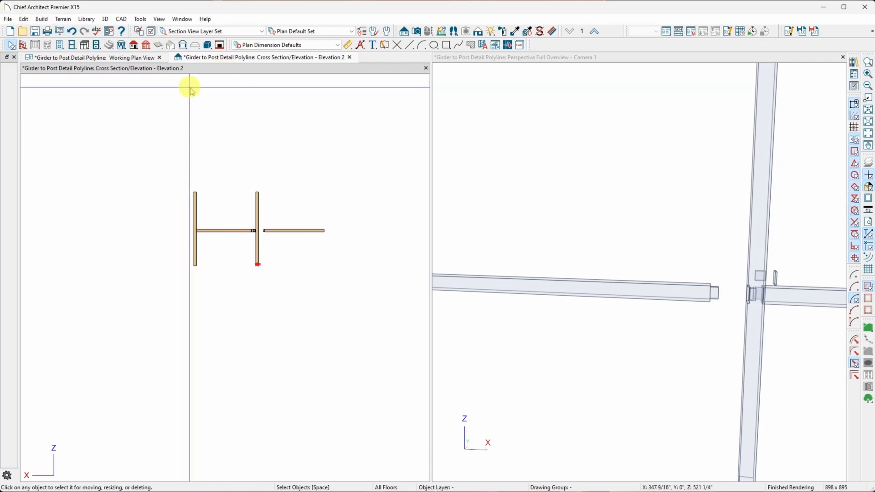
Step: Start a DWG/DXF drawing import into the elevation view, choosing TimberElev.dwg from the Lesson 06 folder of F Barn ACAD
left_click(8, 20)
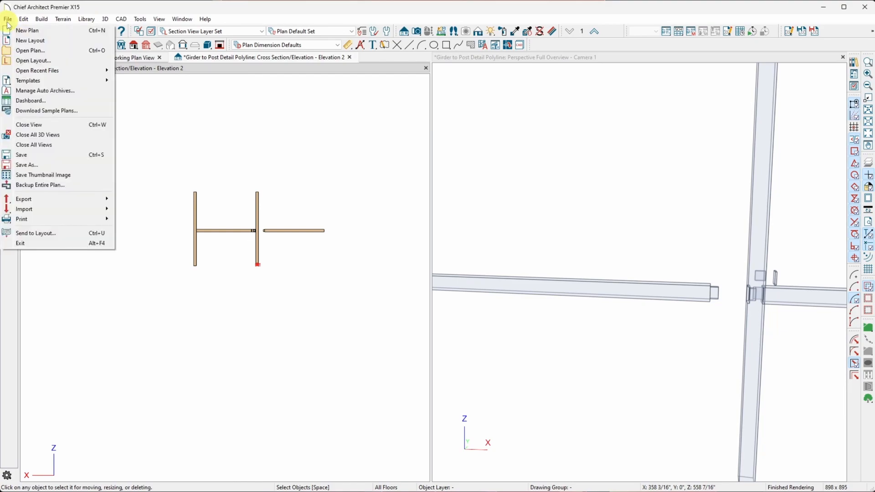
mouse_move(39, 210)
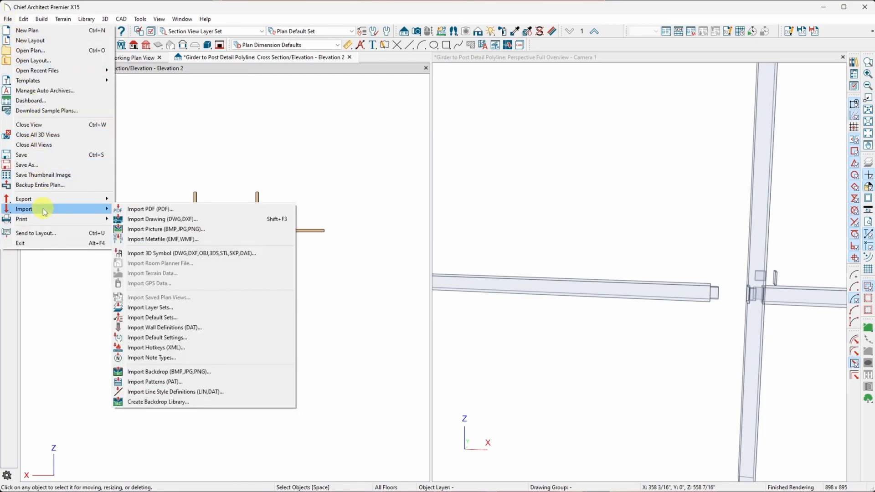
left_click(152, 220)
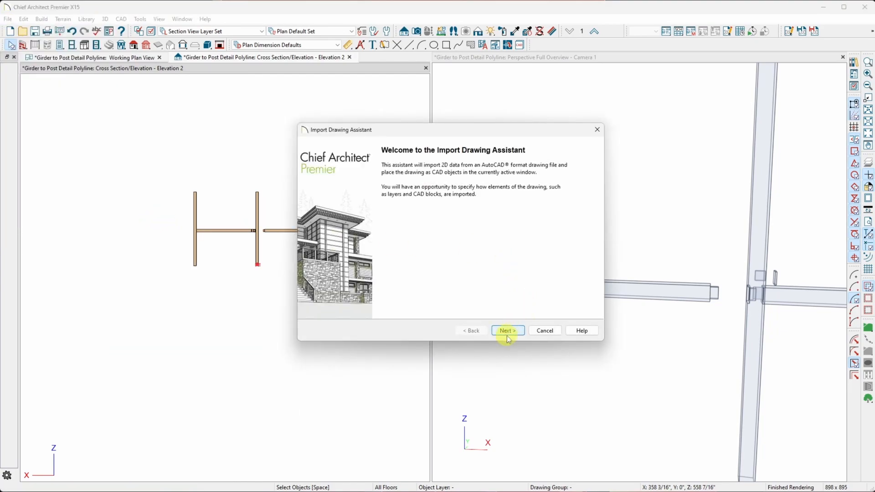
left_click(508, 332)
left_click(585, 191)
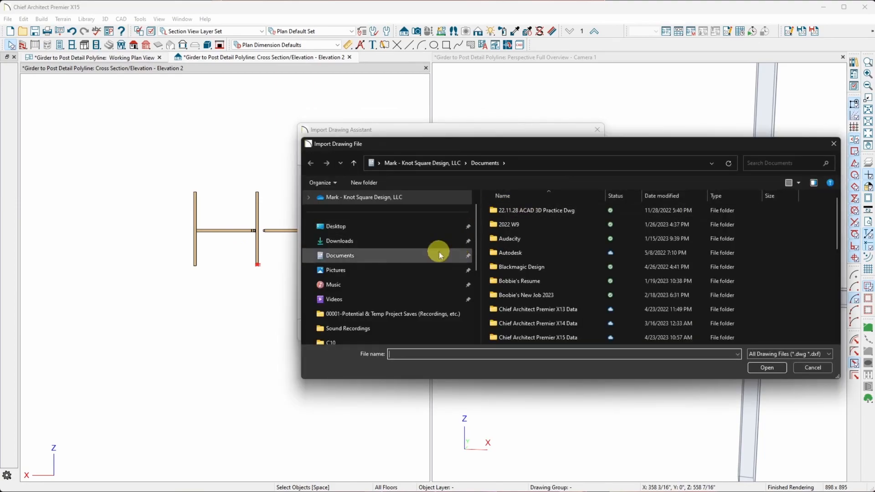
scroll(439, 254, "down", 4)
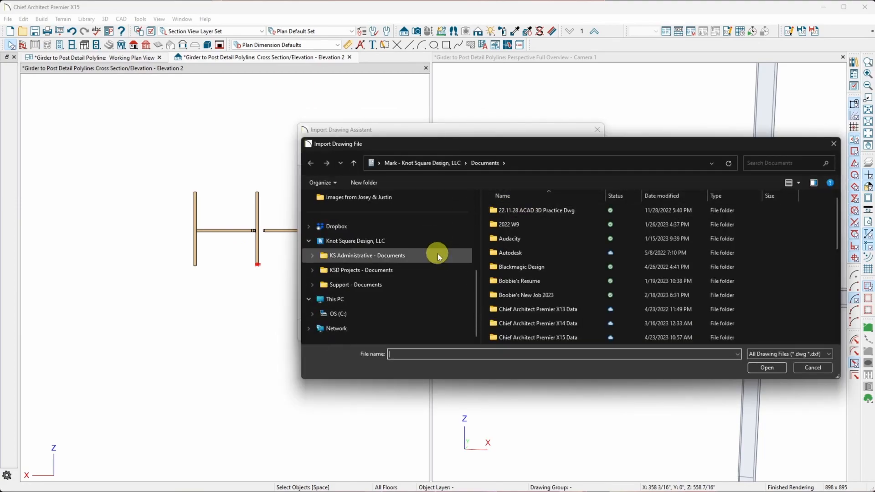
left_click(312, 271)
scroll(336, 276, "down", 7)
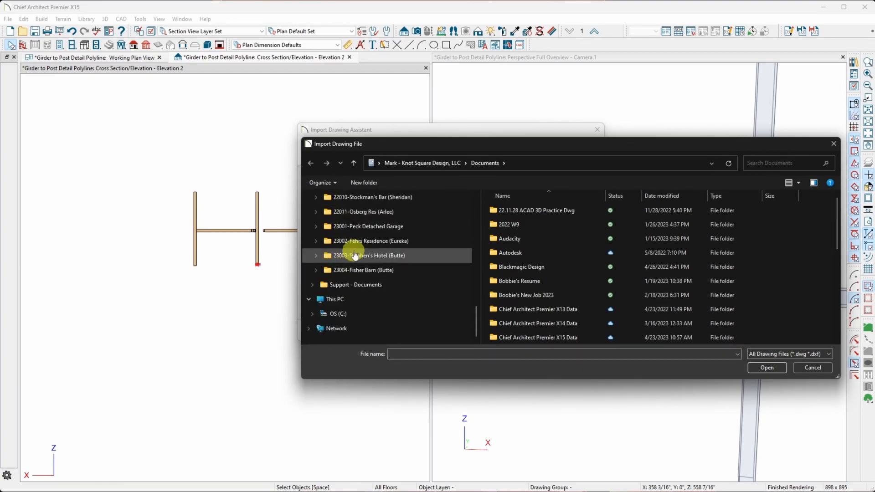
left_click(316, 270)
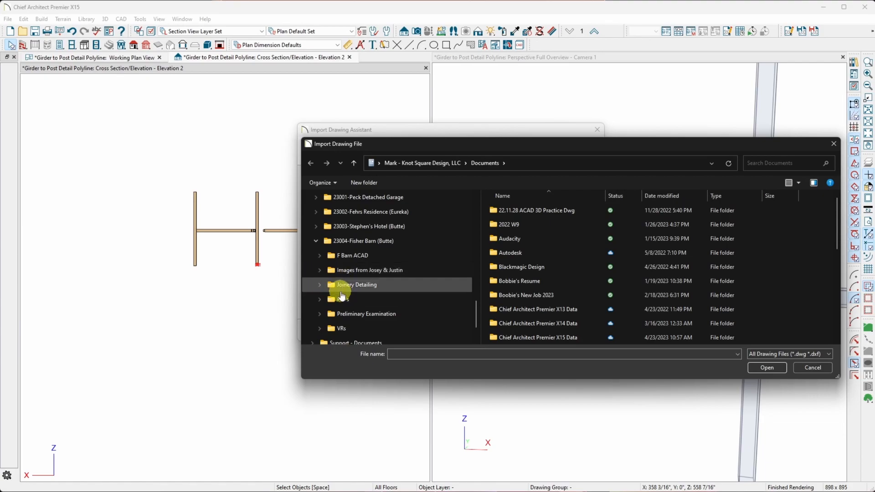
left_click(321, 256)
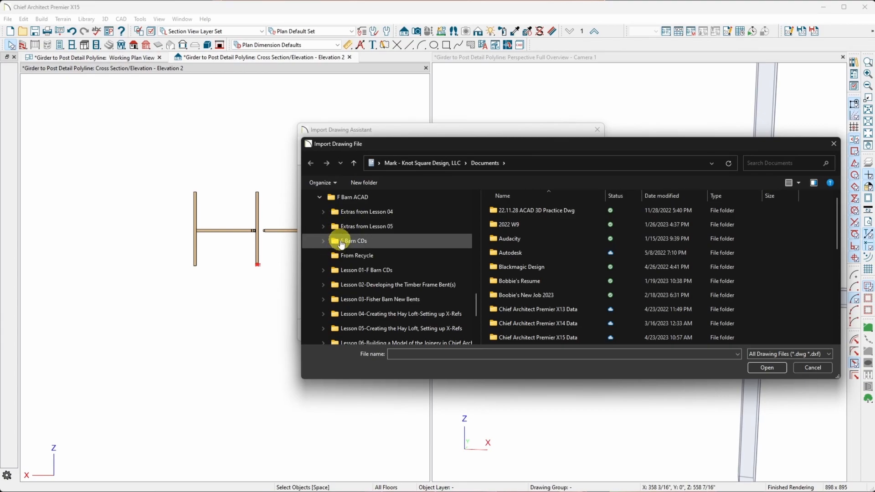
scroll(337, 232, "down", 2)
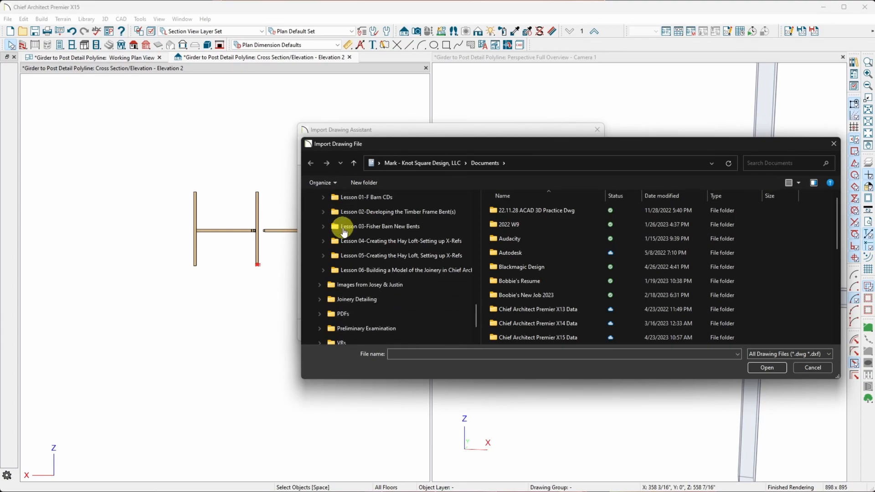
left_click(369, 258)
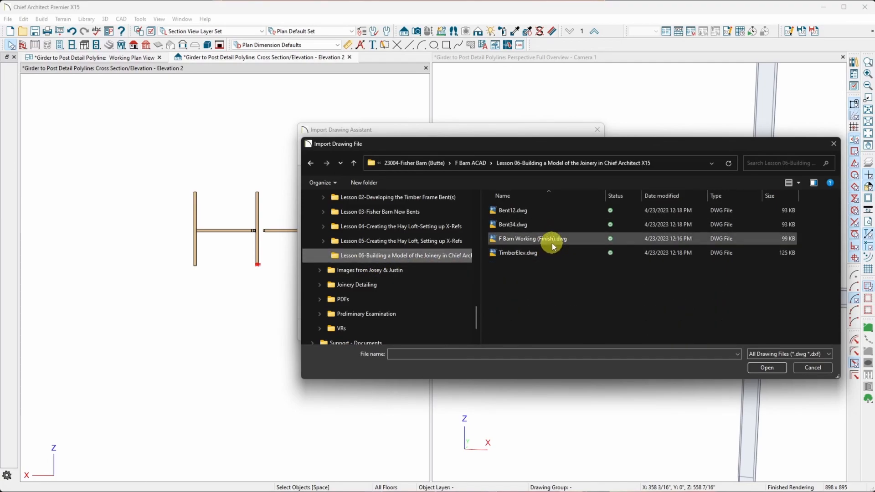
left_click(522, 252)
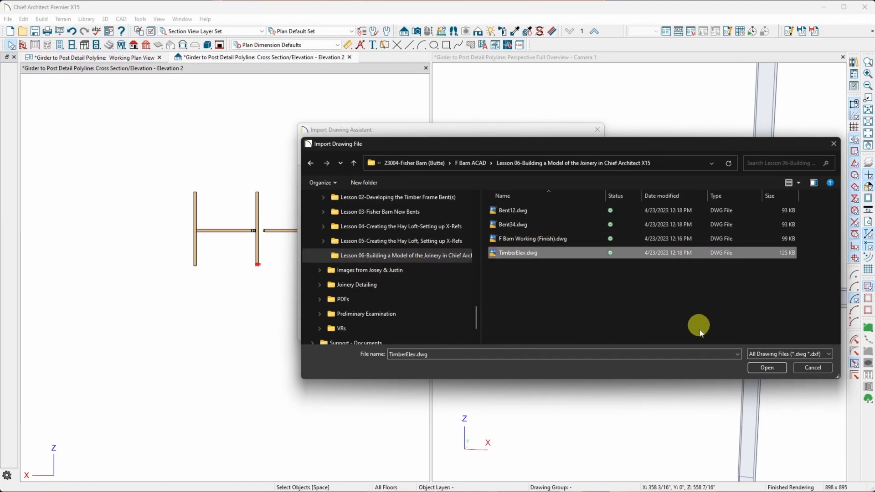
left_click(765, 368)
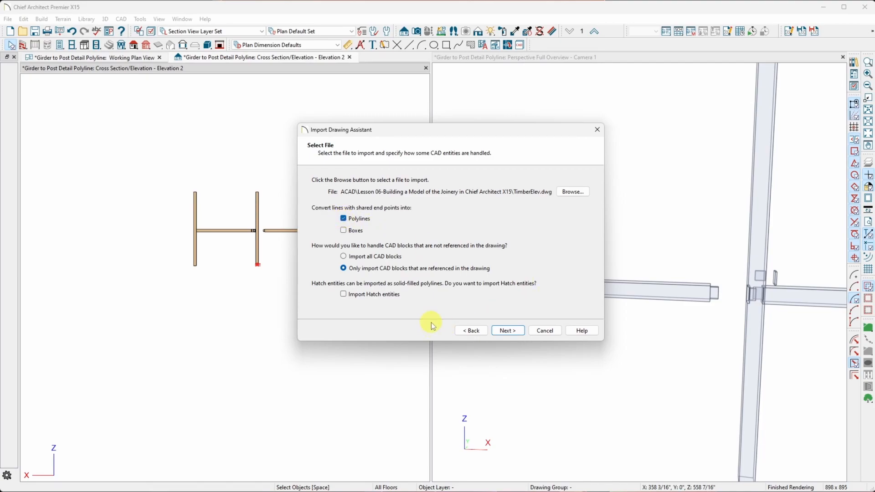
Step: Exclude layers 0 and Defpoints from the import, keeping only D-OBJECT and D-OBJECT-THIN
left_click(511, 332)
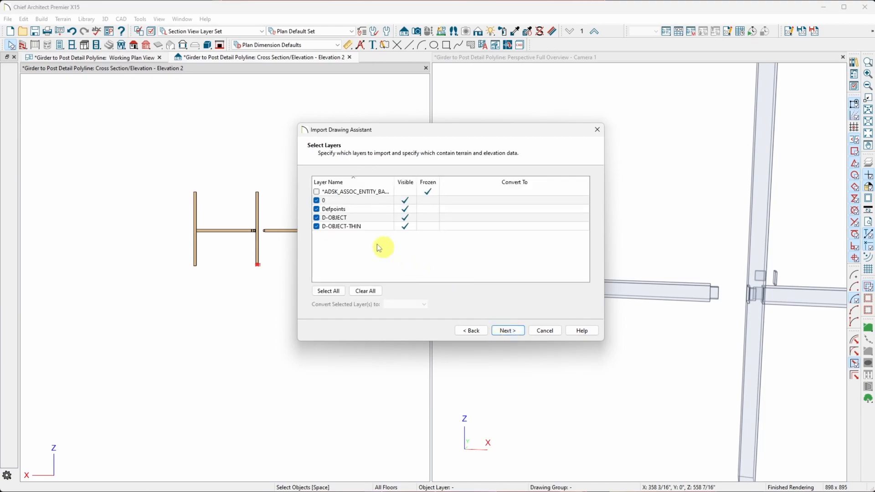
left_click(319, 204)
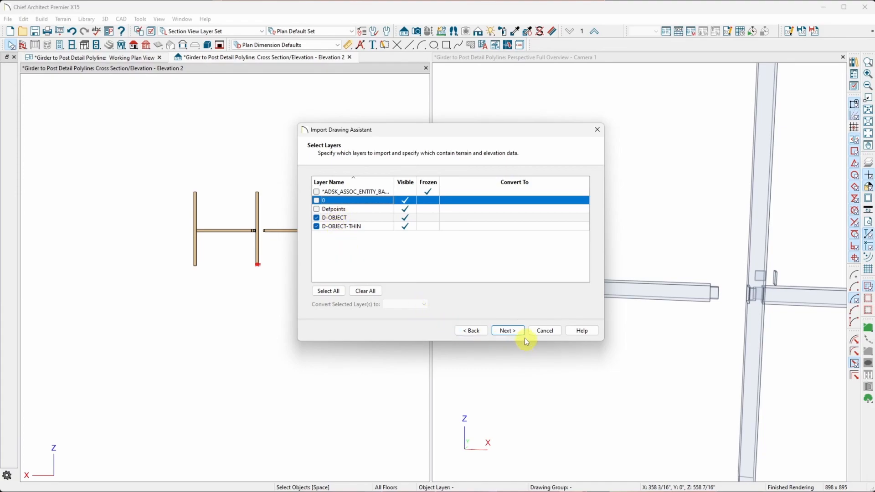
left_click(512, 331)
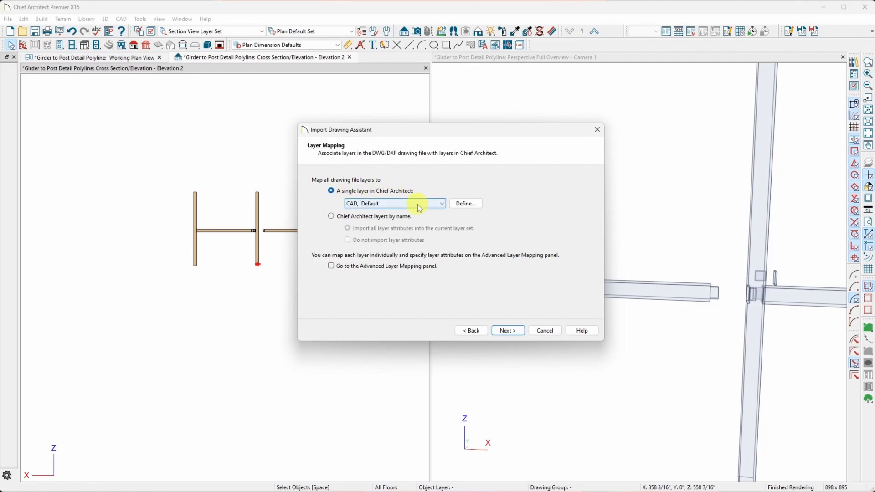
Step: Create a new layer named ACAD to hold the imported drawing
left_click(442, 204)
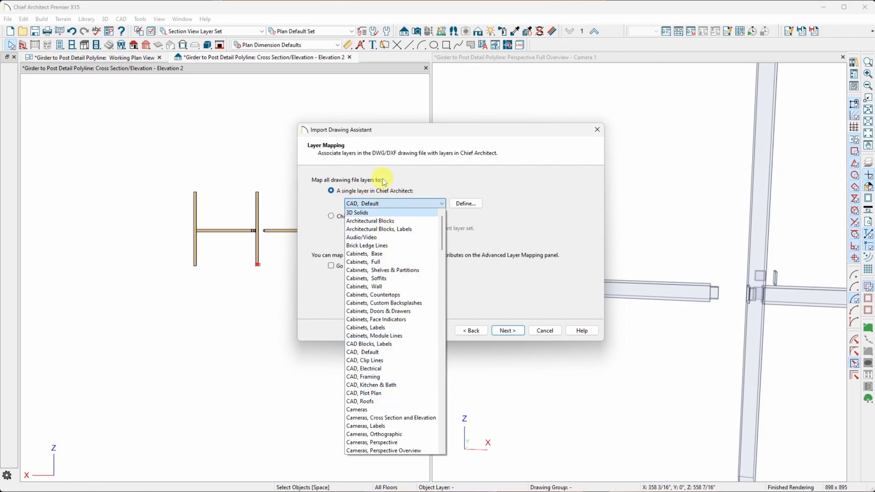
left_click(468, 183)
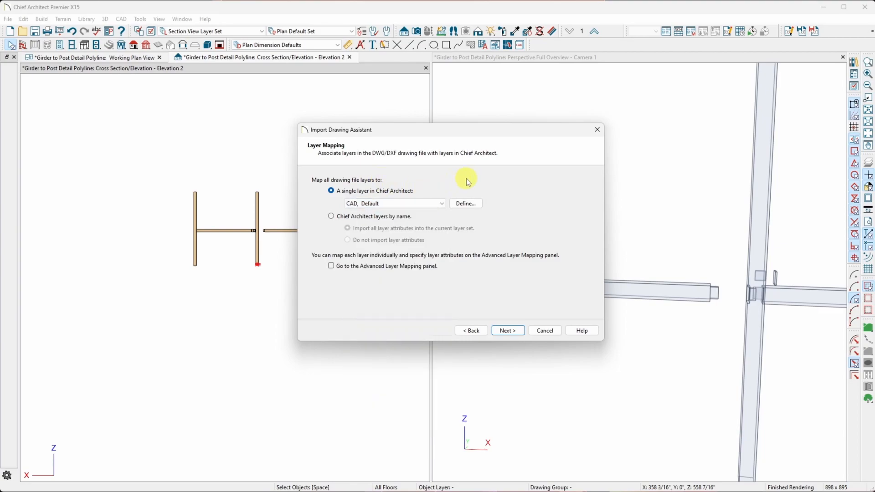
left_click(466, 203)
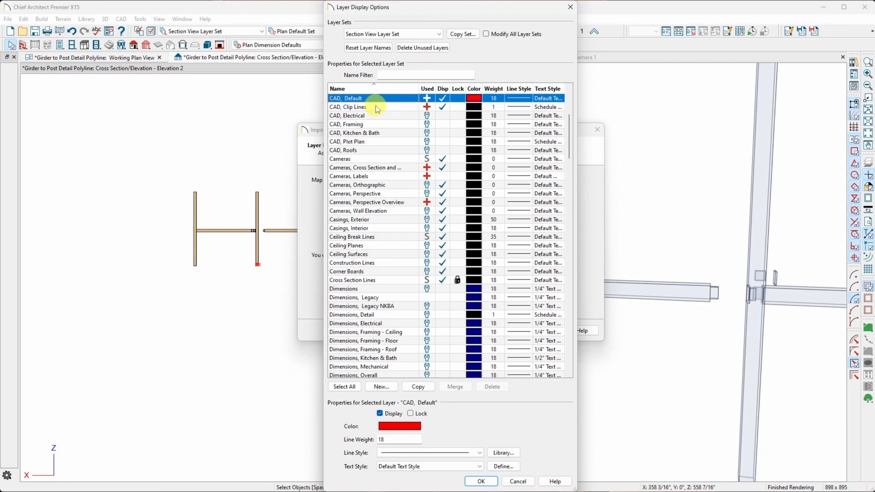
left_click(382, 386)
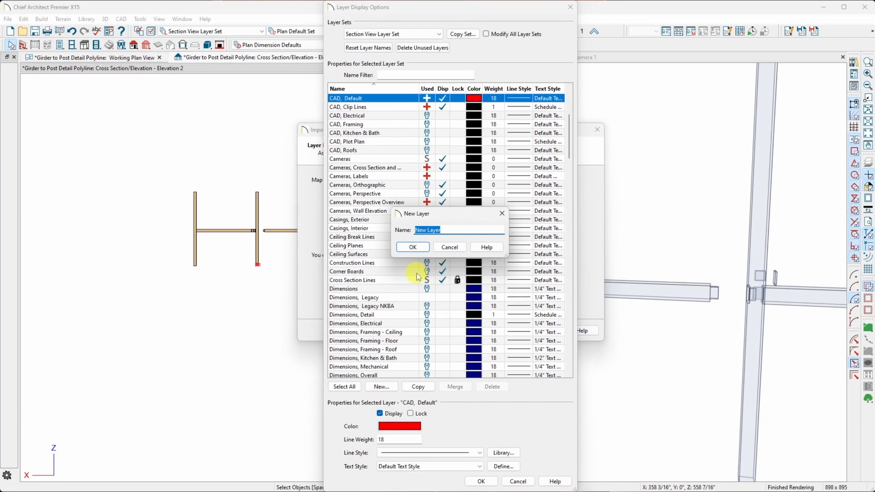
type("ACADD")
key("BackSpace")
key("BackSpace")
key("BackSpace")
type("AD")
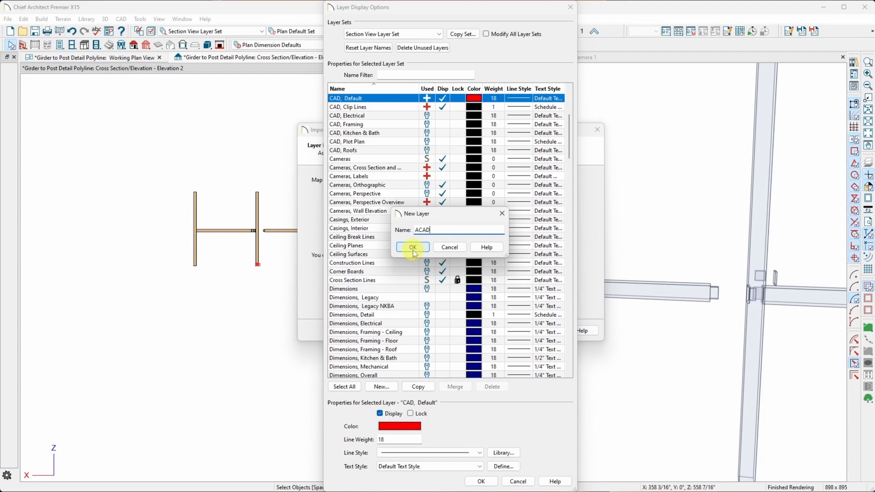
left_click(413, 248)
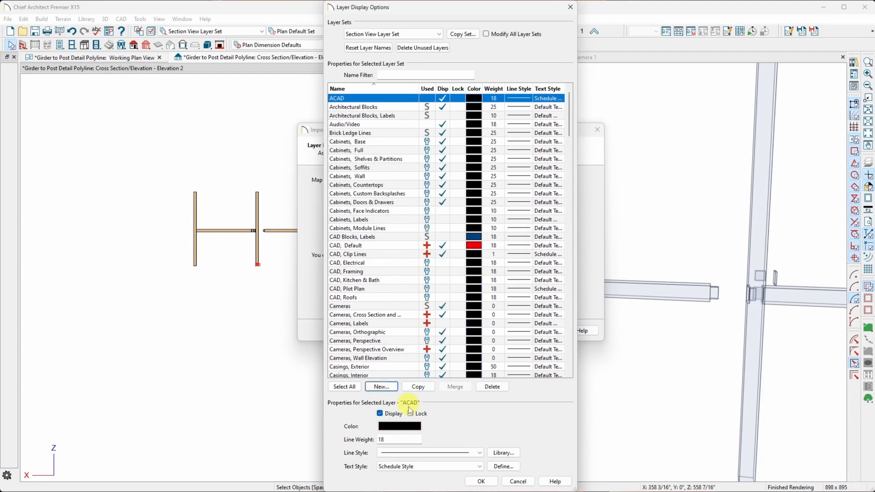
Step: Set the ACAD layer's color to bright green and map all drawing file layers to it
left_click(399, 427)
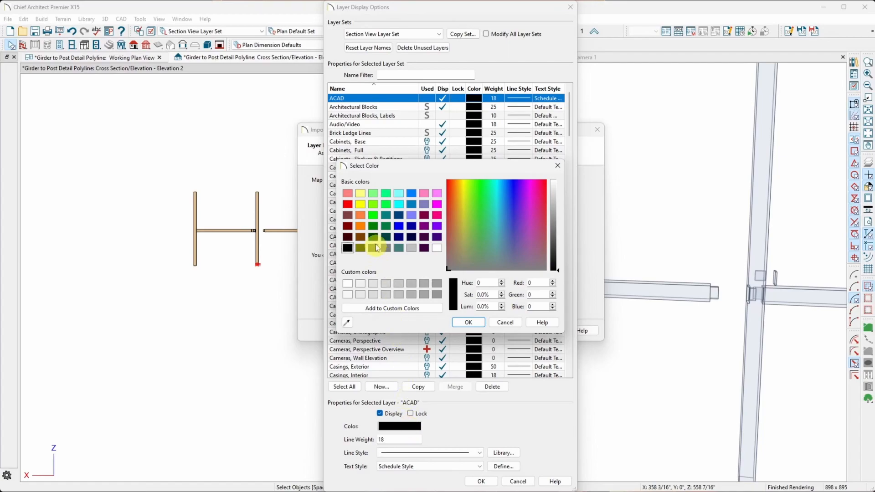
left_click(373, 218)
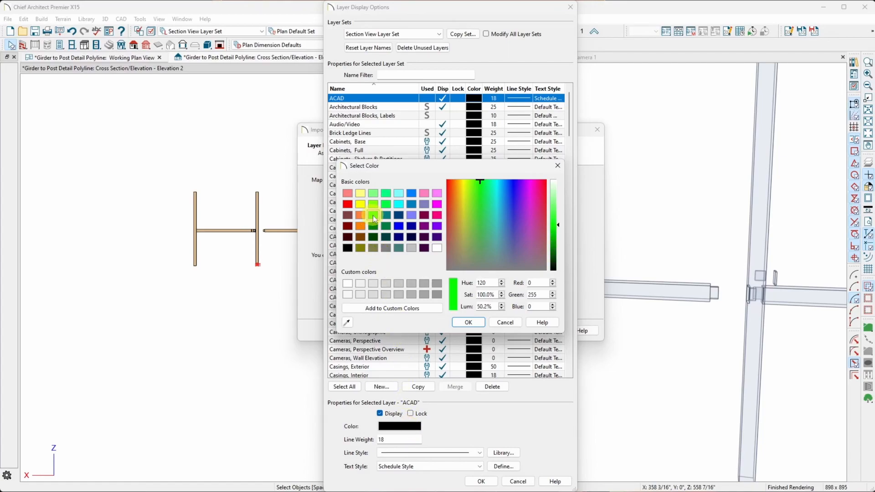
left_click(468, 323)
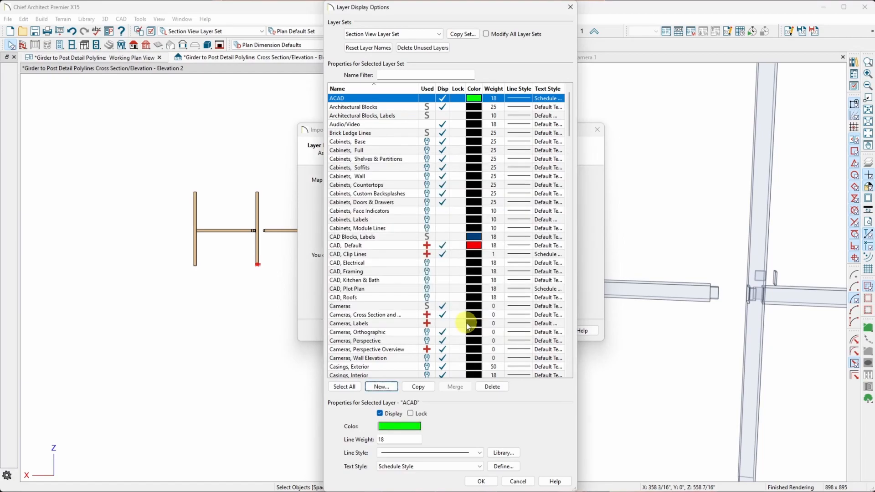
left_click(482, 481)
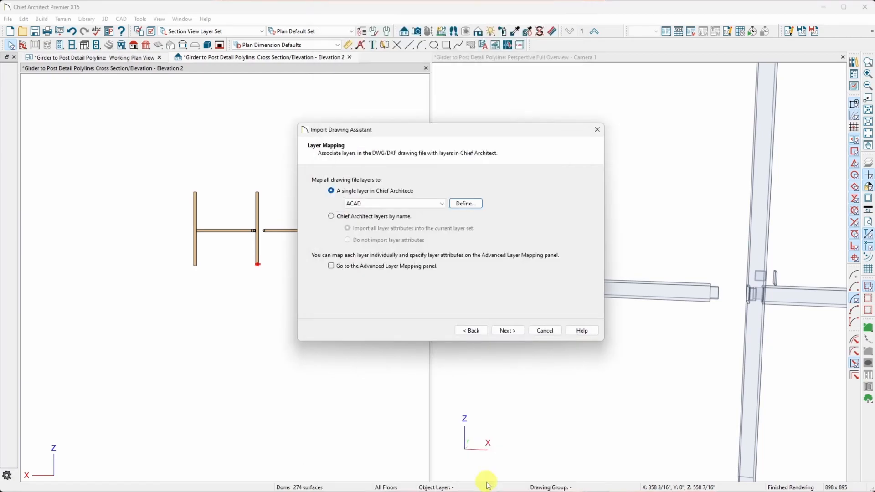
Step: Complete the import with inches as the drawing unit and dimension lines imported as dimensions where possible
left_click(509, 330)
left_click(332, 218)
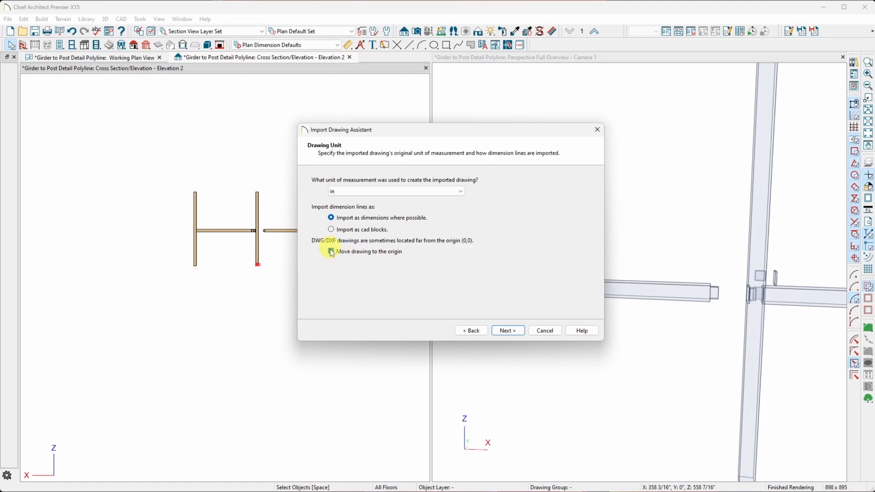
left_click(506, 331)
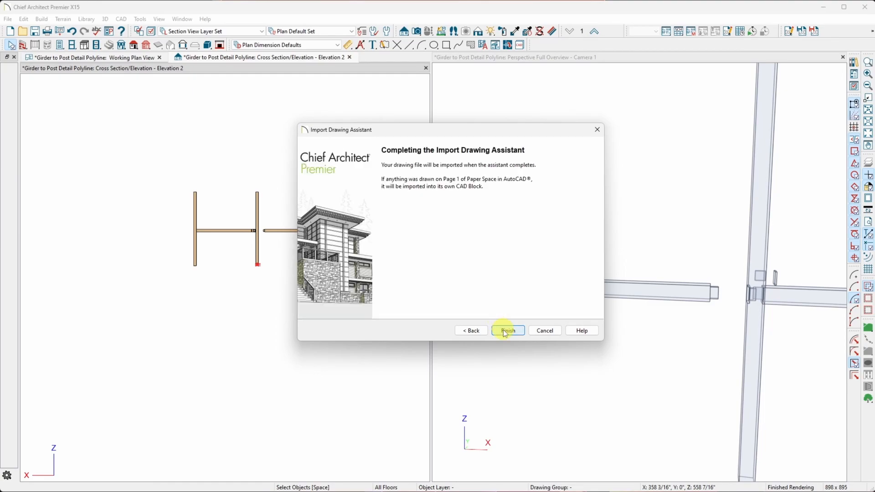
left_click(507, 331)
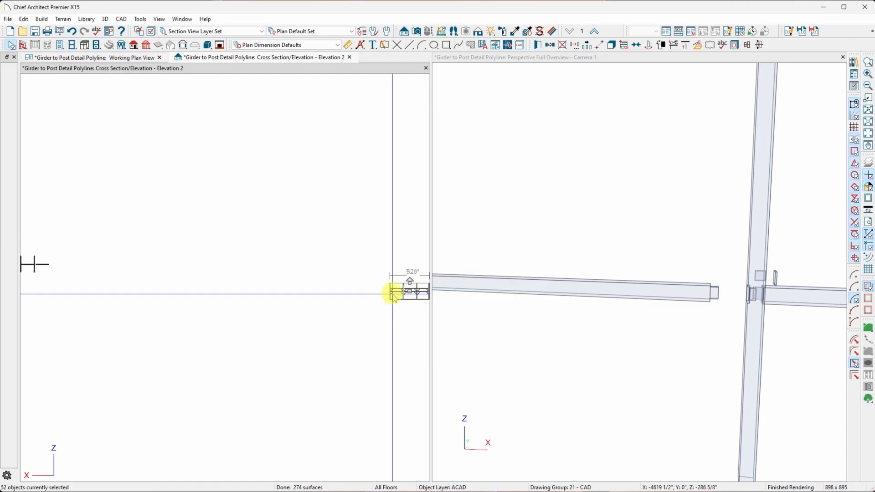
scroll(357, 287, "down", 4)
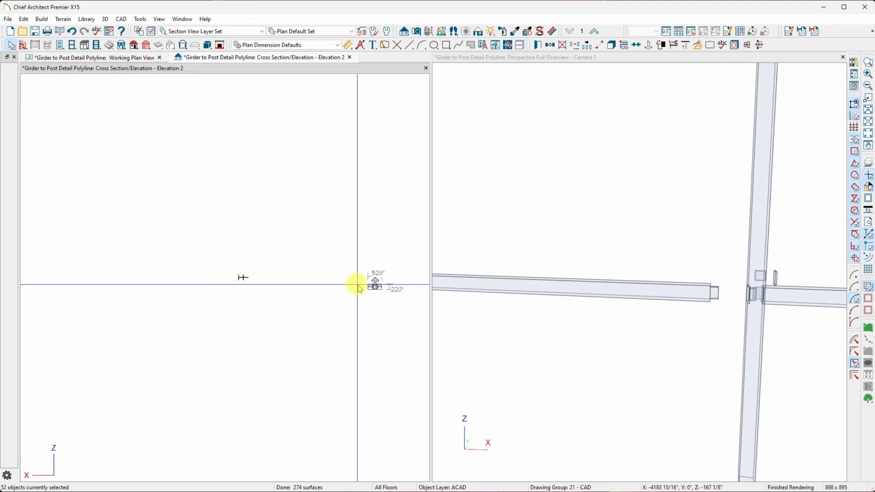
Step: Combine the imported frame drawing into a CAD block and move it over the modelled posts and girders in Elevation 2
left_click(611, 45)
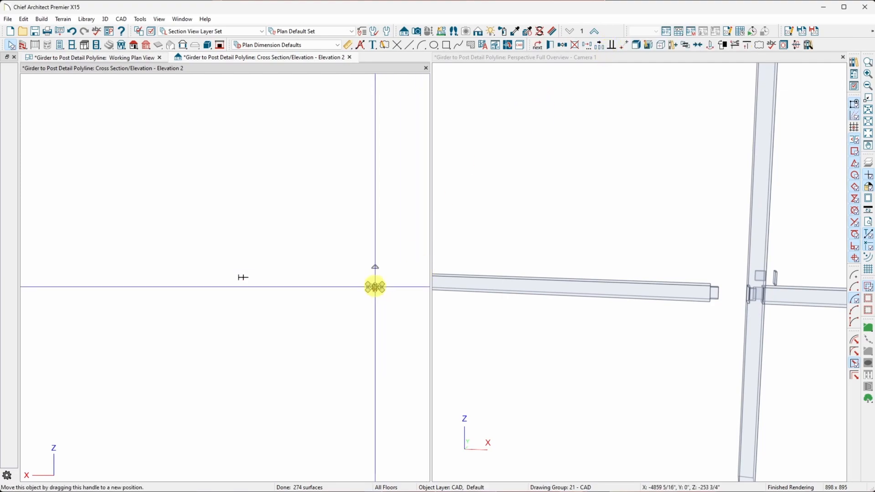
left_click_drag(375, 287, 242, 283)
scroll(238, 282, "up", 4)
left_click_drag(288, 356, 268, 268)
scroll(271, 273, "up", 3)
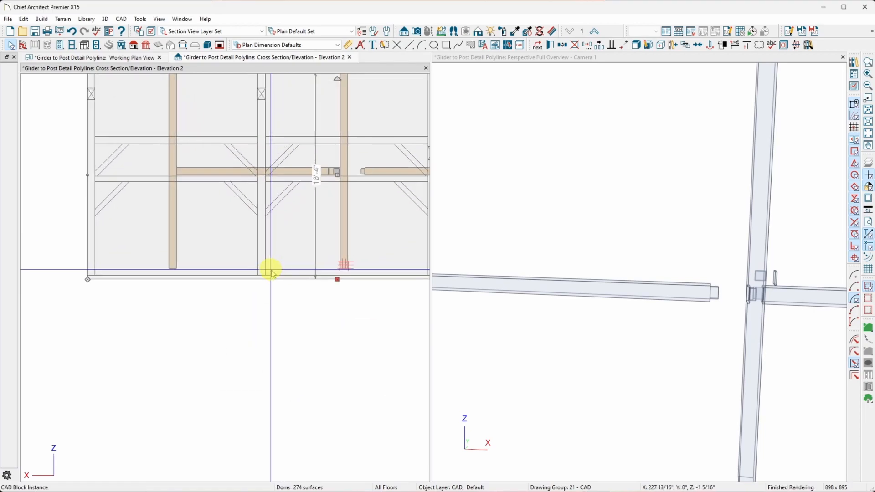
scroll(271, 272, "up", 1)
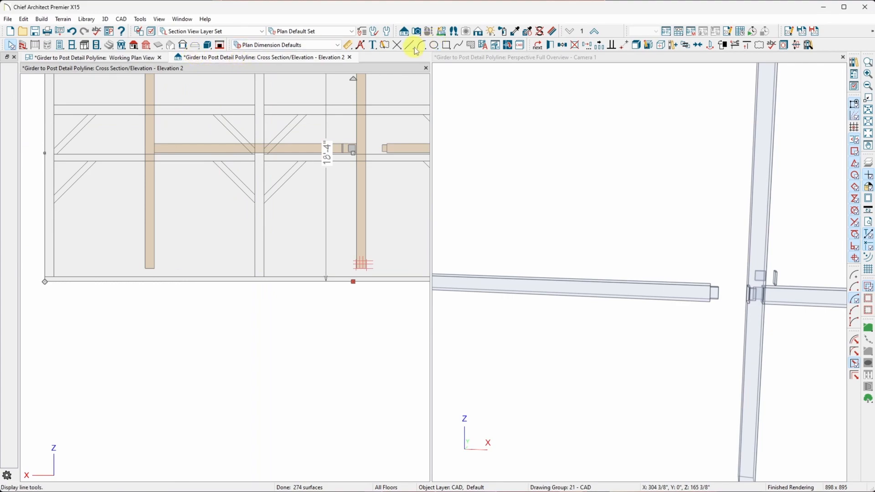
left_click(625, 44)
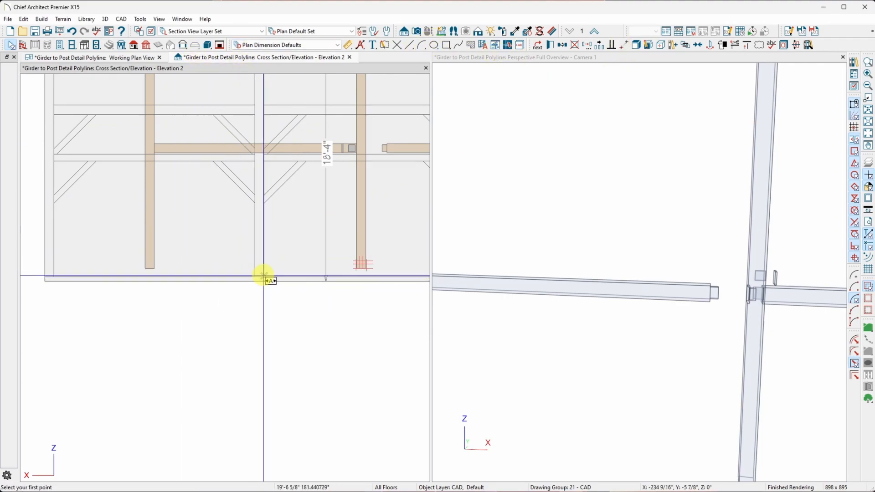
scroll(264, 275, "up", 1)
scroll(266, 276, "down", 4)
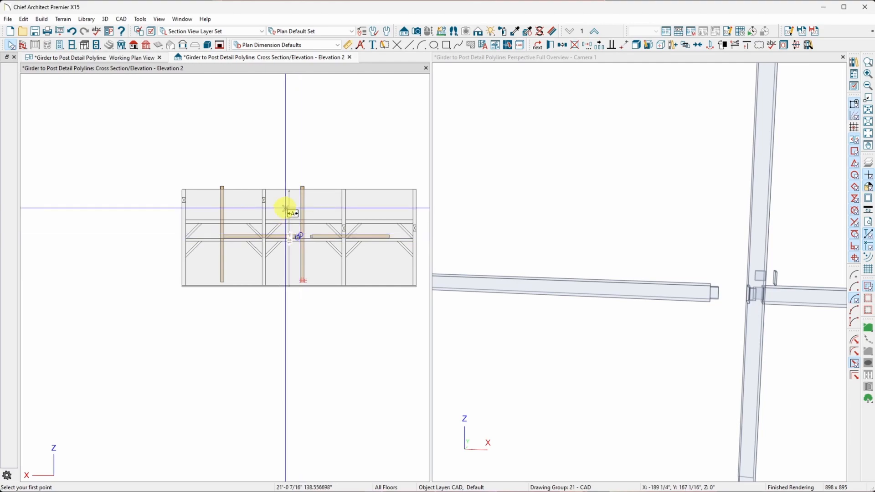
key("Escape")
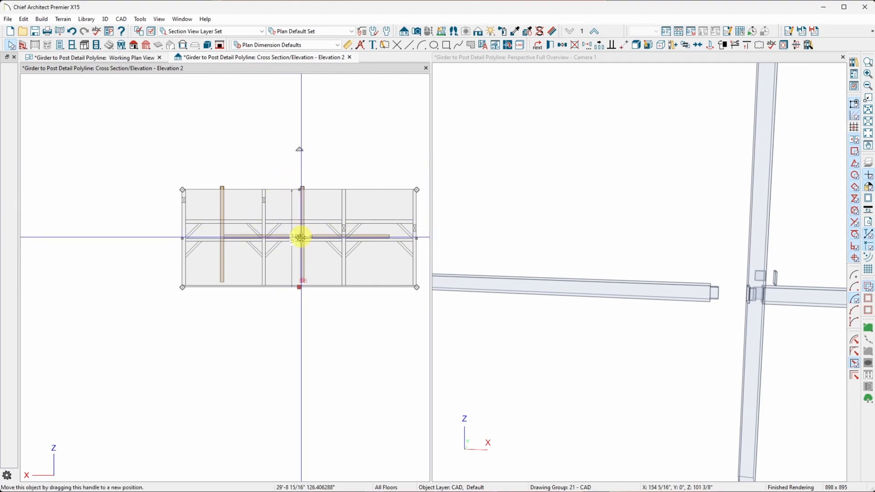
Step: Move the frame drawing's CAD block straight down, clear of the modelled posts and girders
left_click_drag(301, 238, 306, 346)
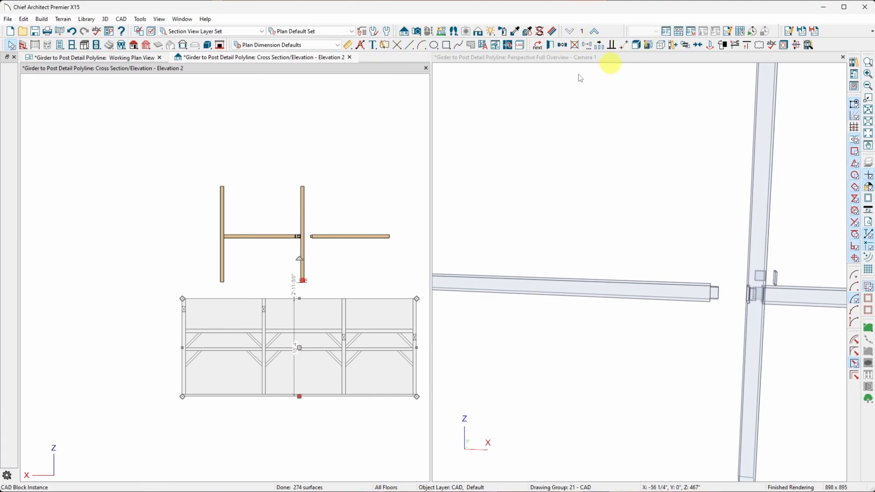
left_click(625, 46)
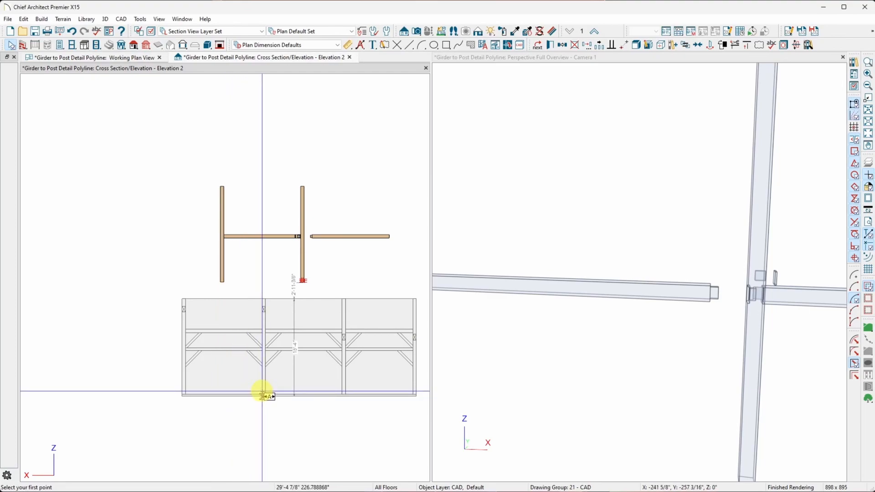
scroll(262, 395, "up", 4)
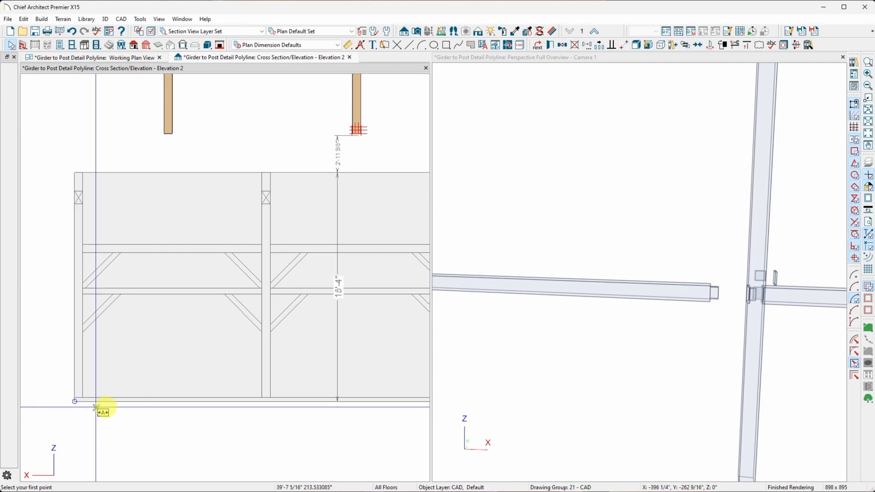
key("Escape")
scroll(270, 415, "down", 2)
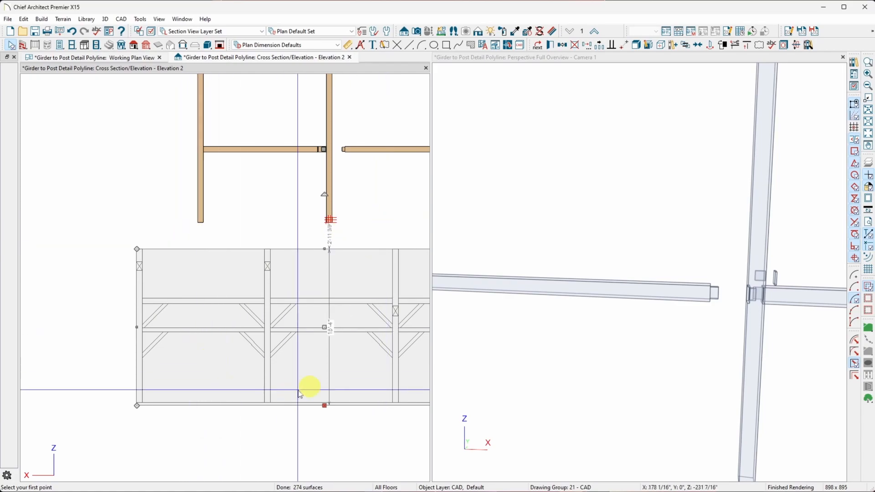
scroll(181, 310, "down", 2)
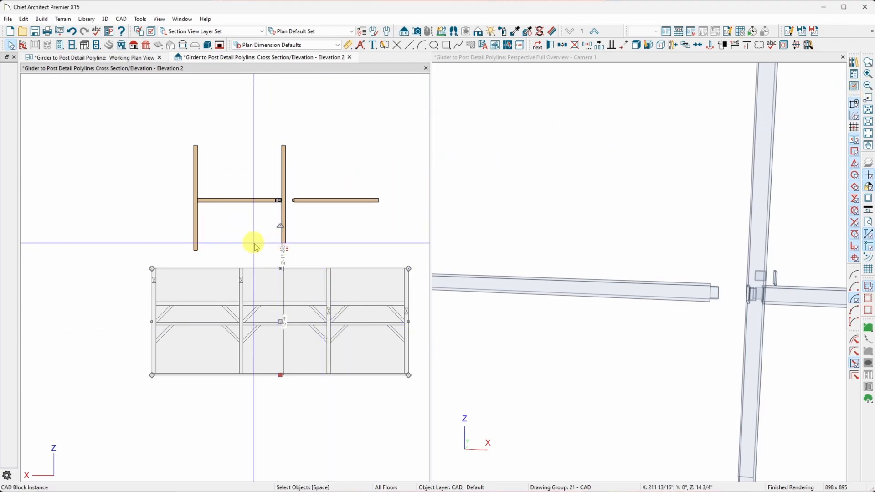
Step: Show the active layer display options and copy the Section View Layer Set as a new layer set named ACAD ONLY
left_click(855, 62)
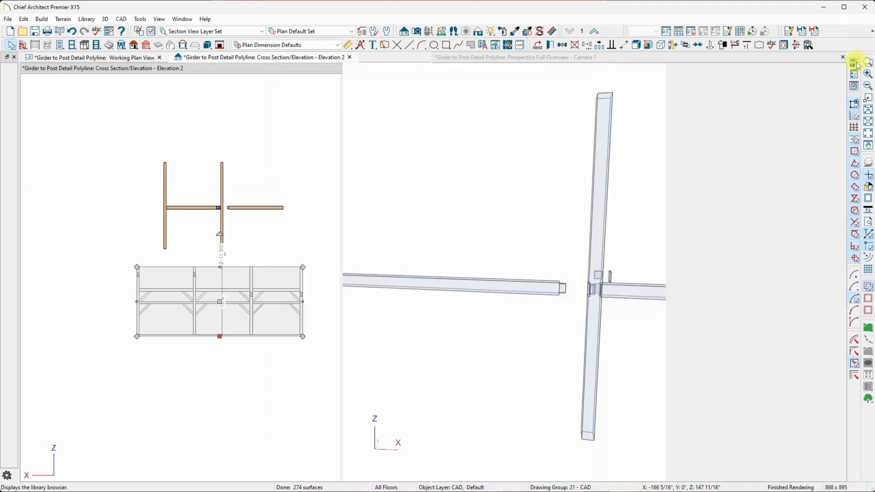
left_click(855, 86)
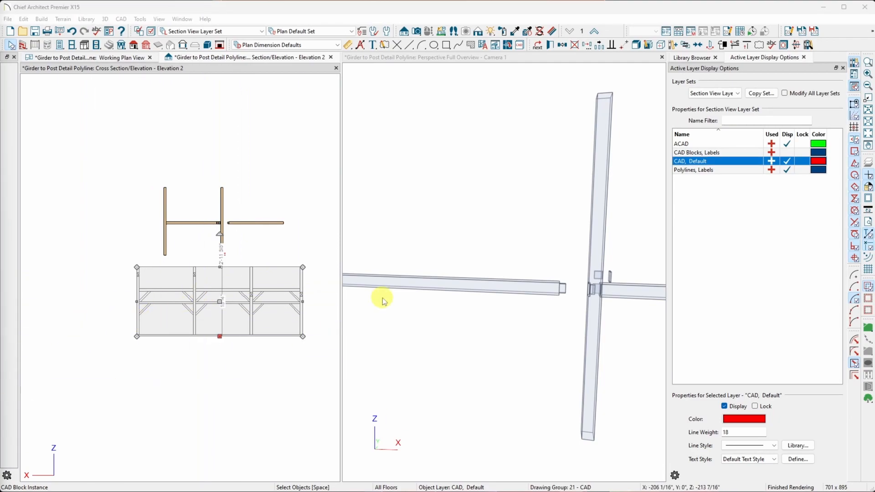
left_click(757, 93)
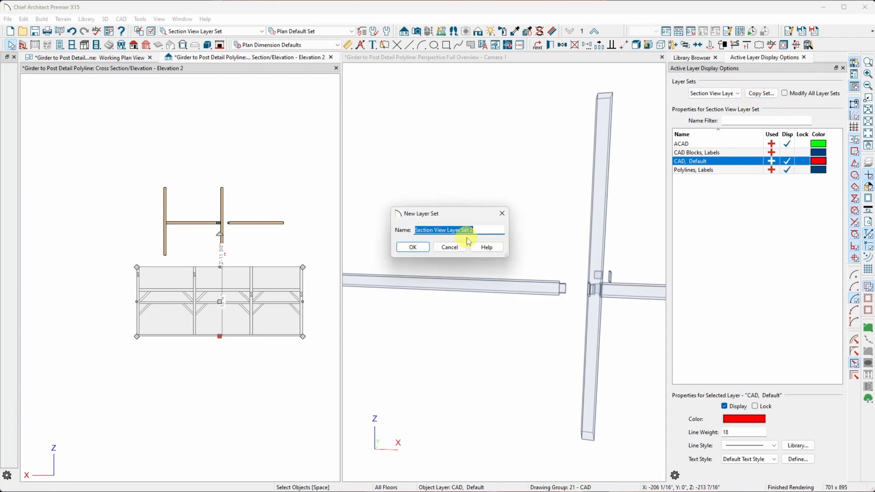
type("A")
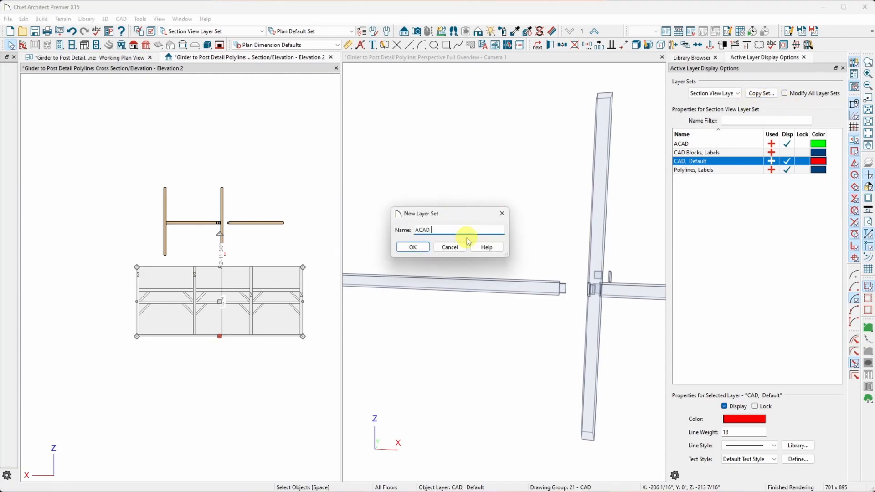
type("CAD ONLY")
left_click(412, 248)
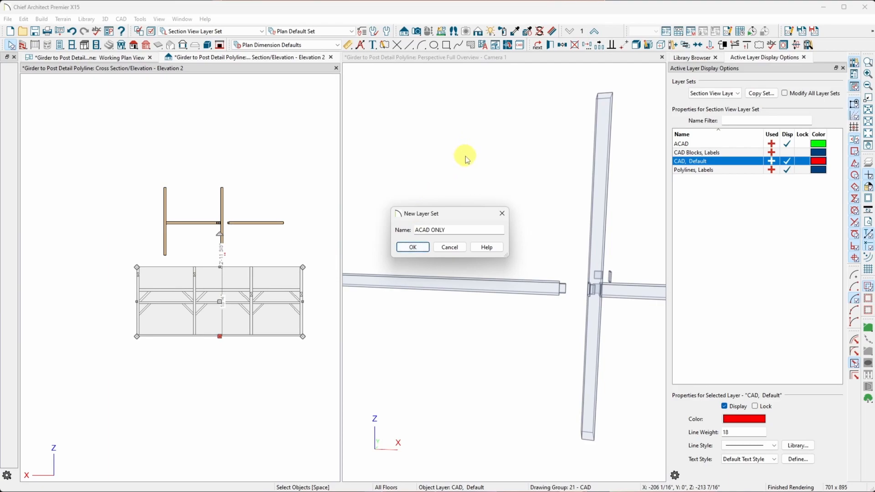
left_click(413, 247)
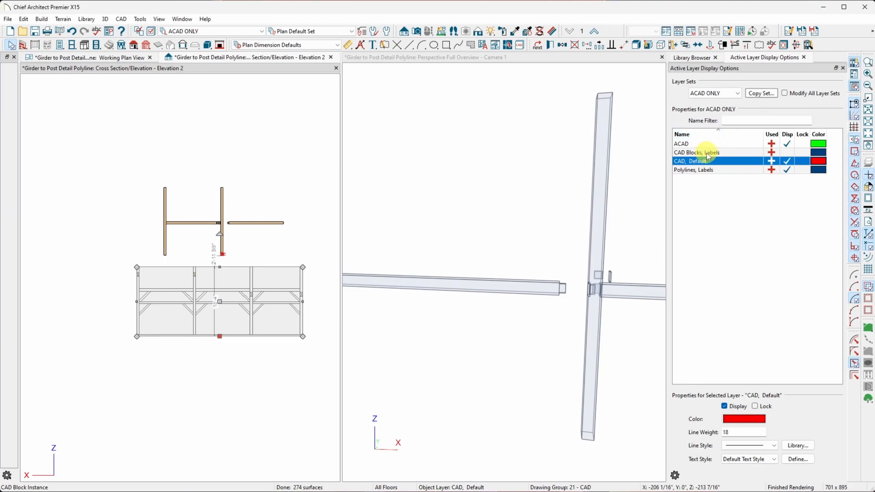
Step: Turn off display of the girder's 3D Solids and Polylines 3D, Labels layers in the ACAD ONLY layer set
left_click(246, 225)
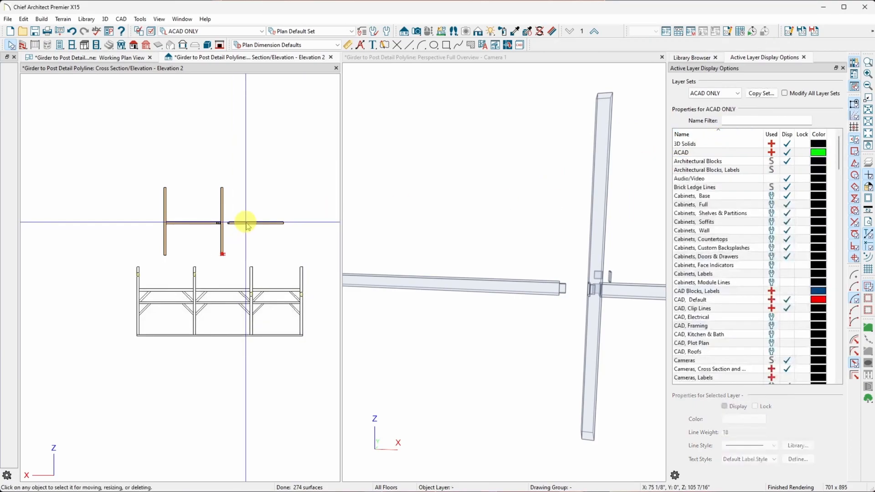
left_click(246, 223)
left_click(786, 145)
left_click(786, 152)
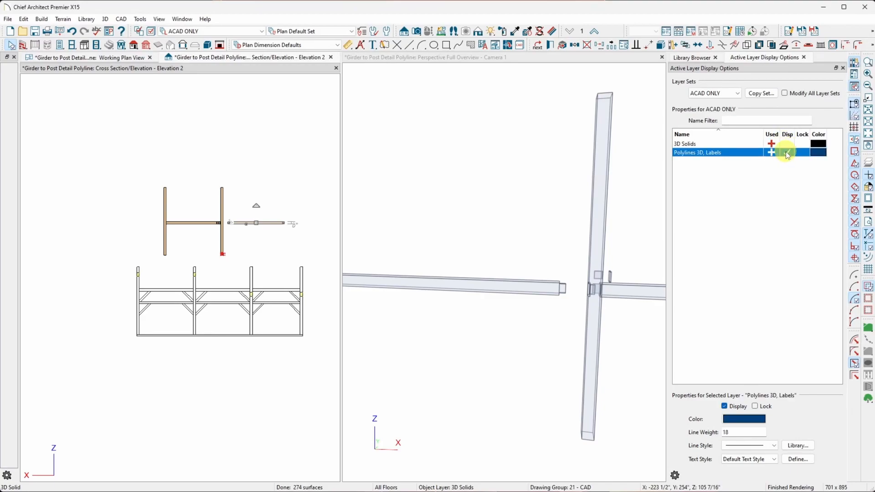
Step: Try hiding the CAD, Default layer of the small red lines above the frame drawing, and undo the change
left_click(211, 234)
left_click(224, 256)
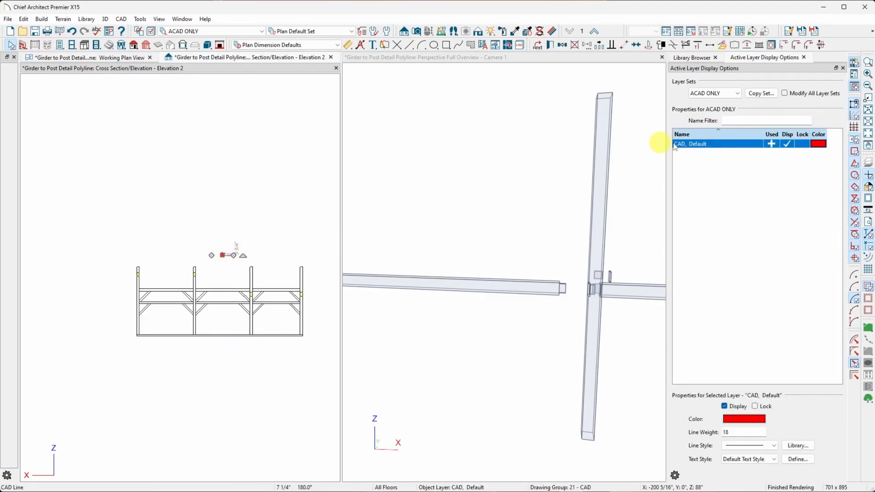
left_click(786, 144)
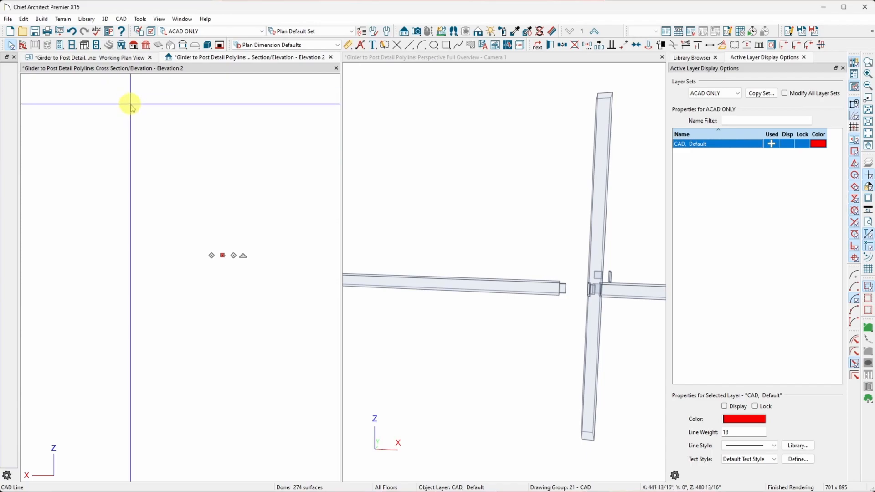
key("ctrl+z")
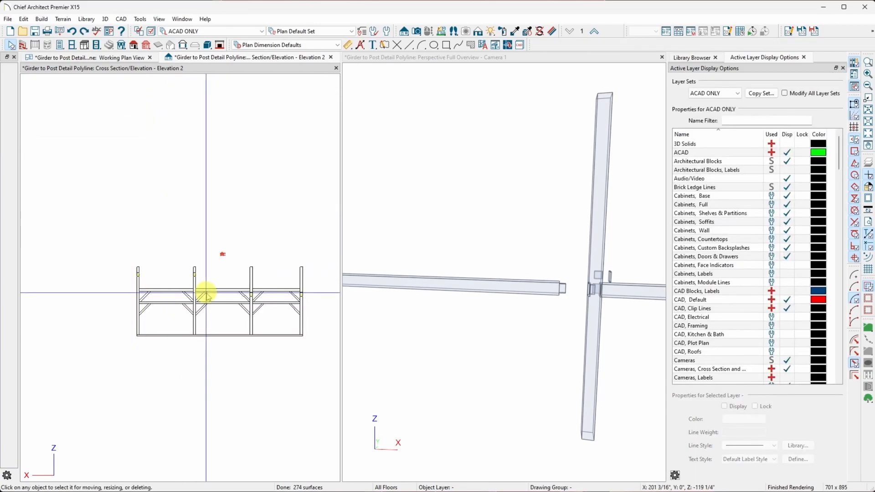
Step: Assign the frame drawing's CAD block to the ACAD layer in its line style settings
left_click(206, 292)
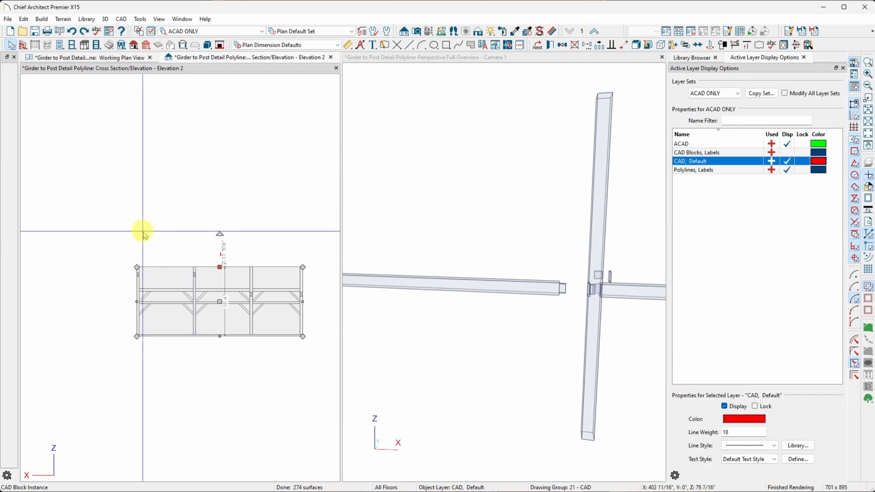
key("e")
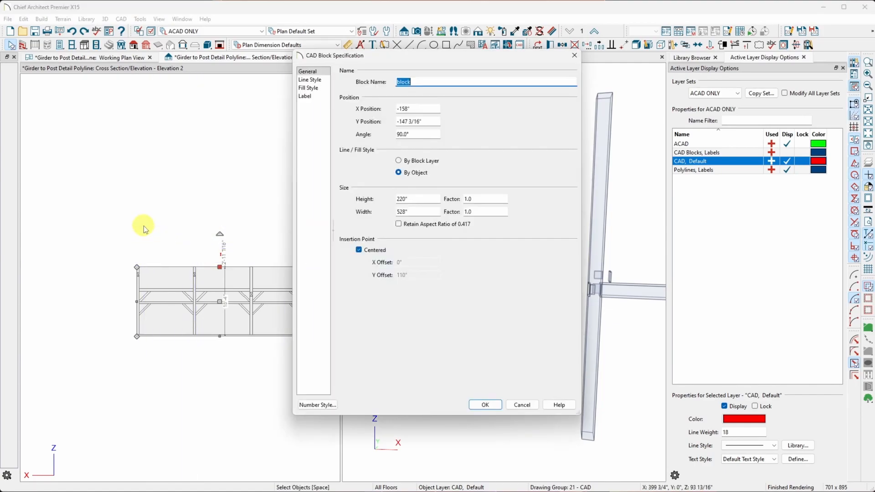
left_click(308, 80)
left_click(467, 82)
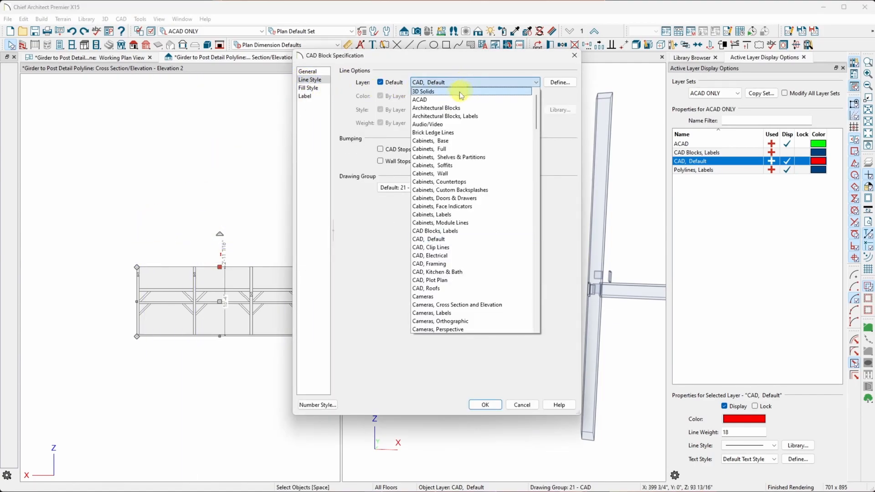
left_click(457, 100)
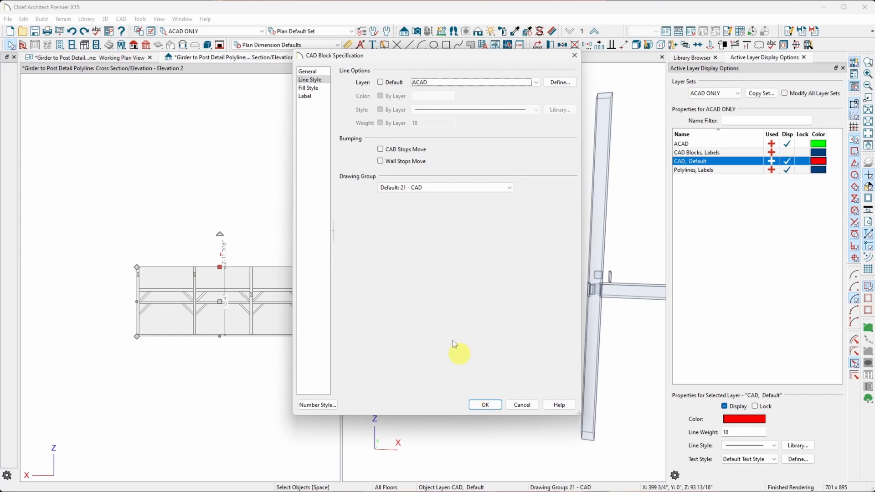
left_click(484, 406)
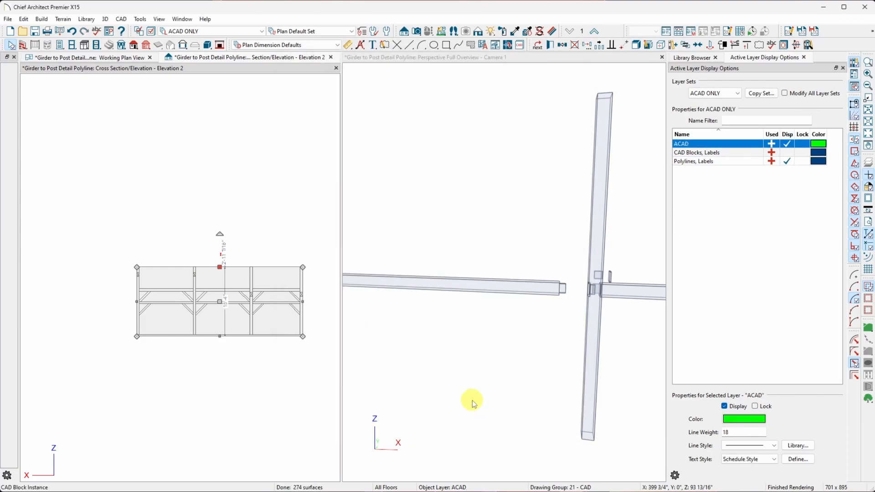
Step: Turn off display of the CAD, Default layer used by the small red lines above the frame drawing
left_click(226, 173)
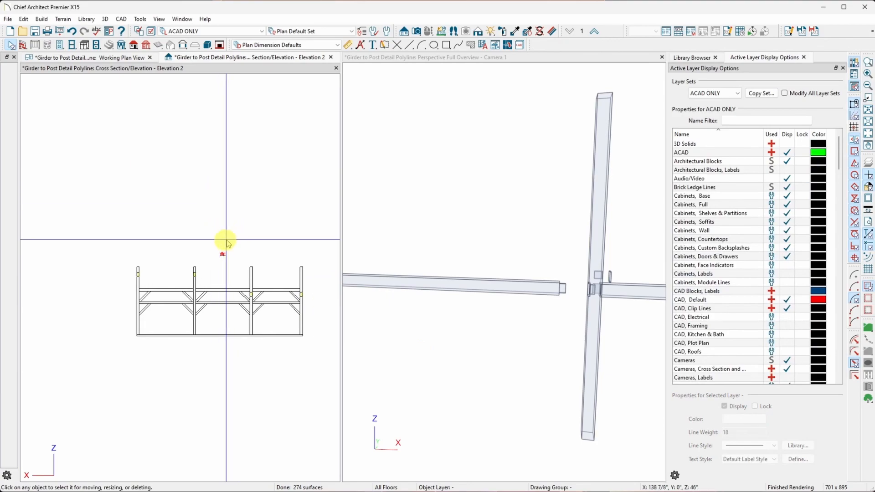
scroll(231, 299, "up", 6)
scroll(227, 248, "down", 3)
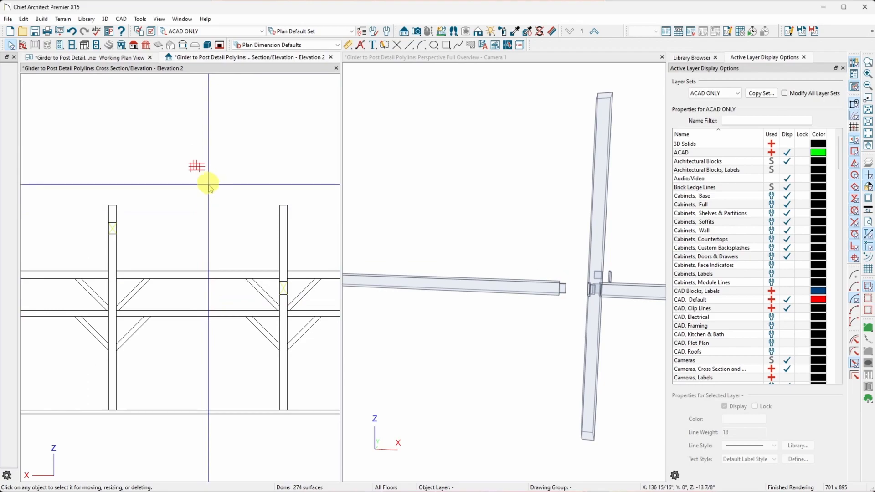
left_click(196, 166)
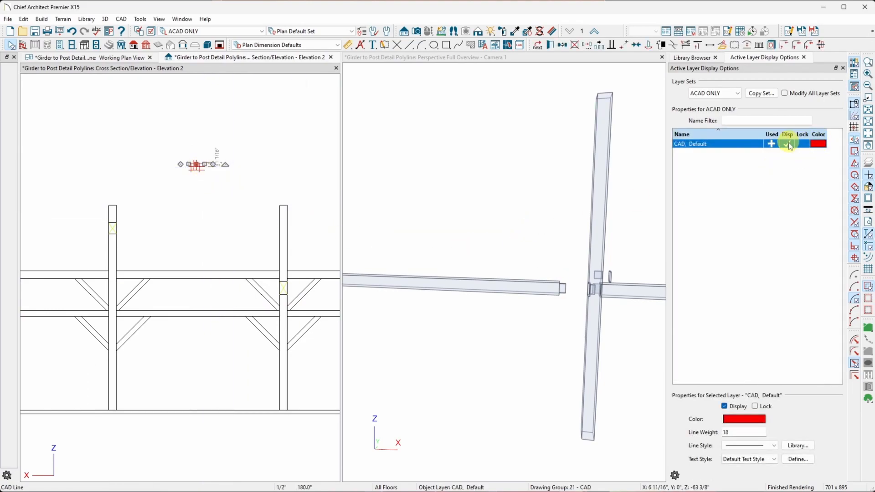
scroll(210, 211, "down", 2)
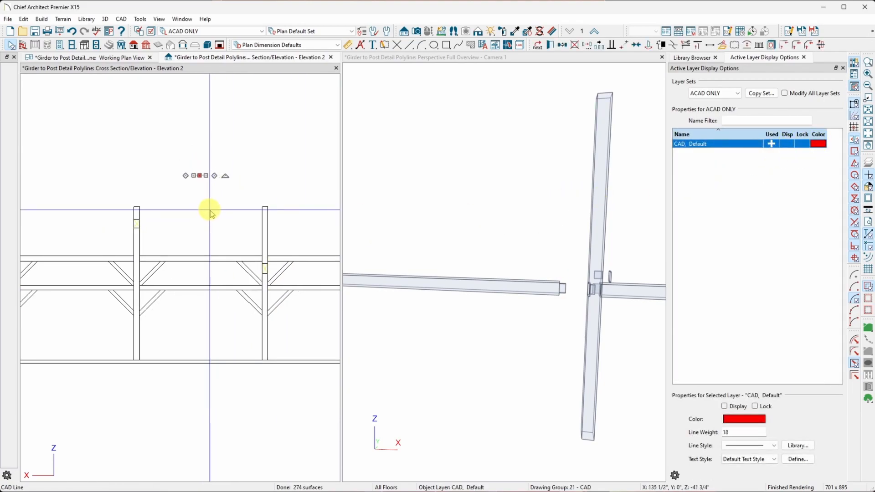
left_click(229, 140)
scroll(191, 250, "down", 2)
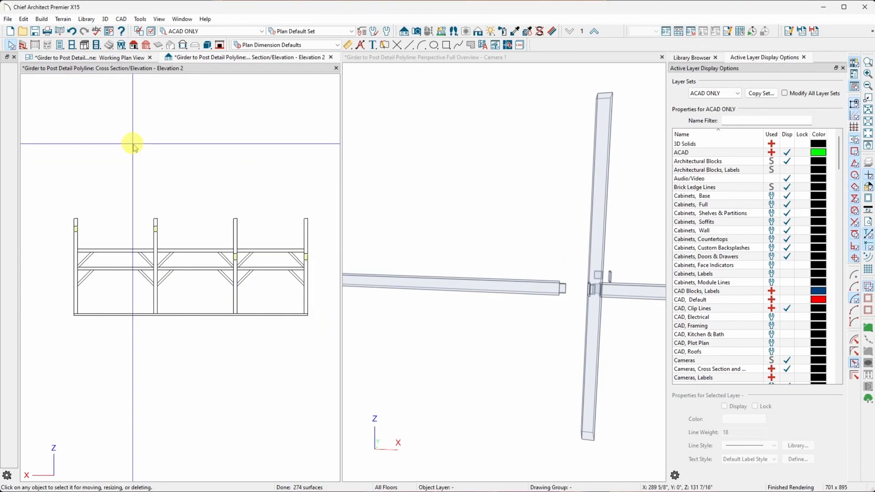
Step: Examine the timbers and the Elevation 2 camera in the working plan view, and return to the Elevation 2 view
left_click(75, 59)
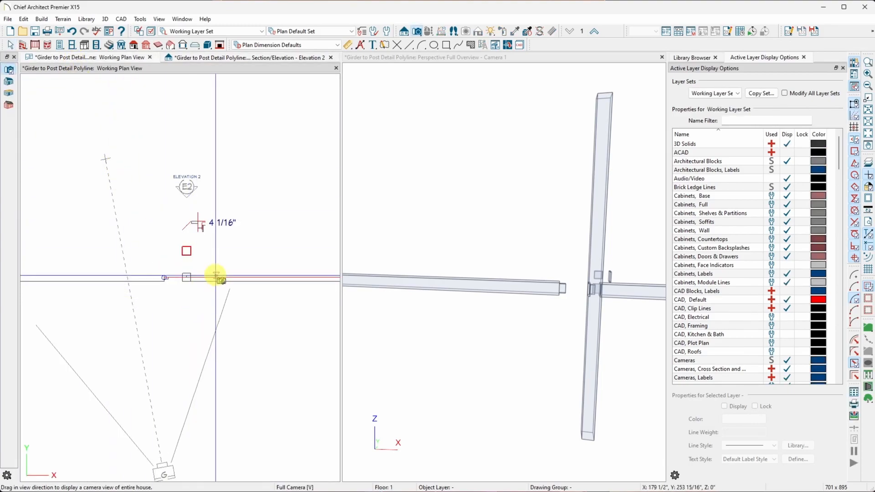
scroll(216, 276, "down", 6)
scroll(168, 308, "up", 8)
scroll(242, 226, "down", 4)
scroll(312, 195, "up", 5)
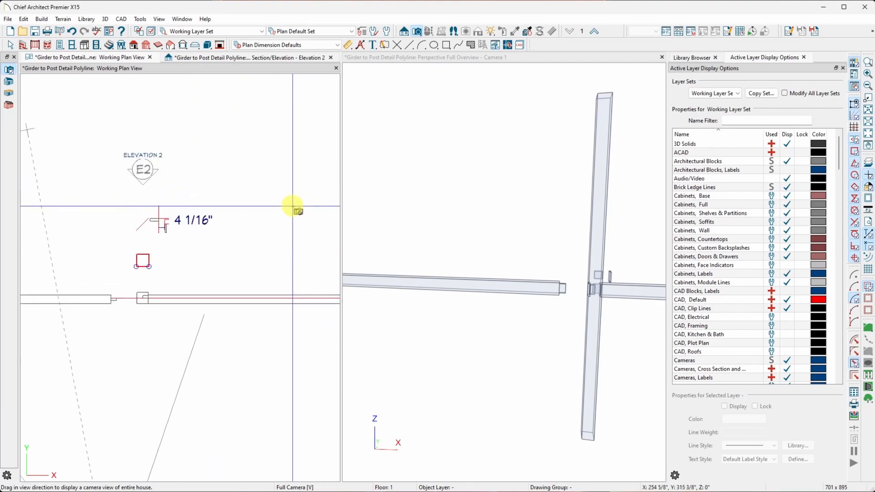
left_click(188, 58)
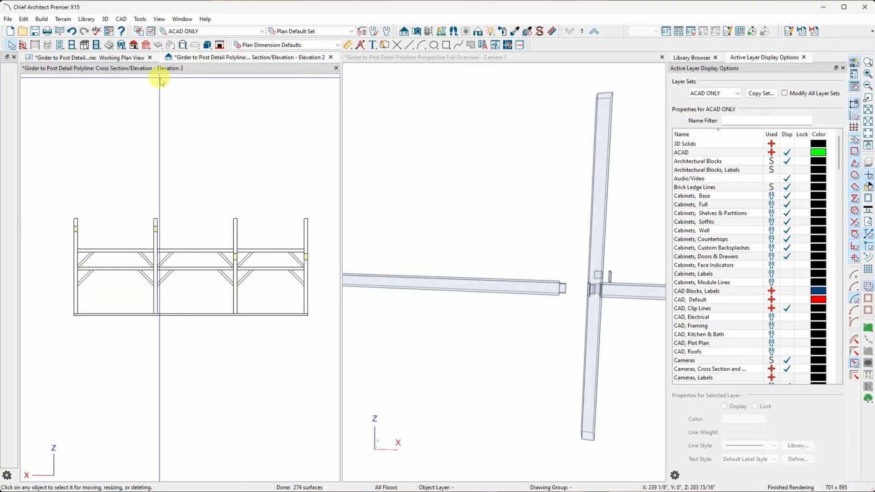
Step: Save the current plan, and save a copy of it under the file name Fisher Timber Frame of Barn
left_click(133, 57)
scroll(261, 446, "down", 5)
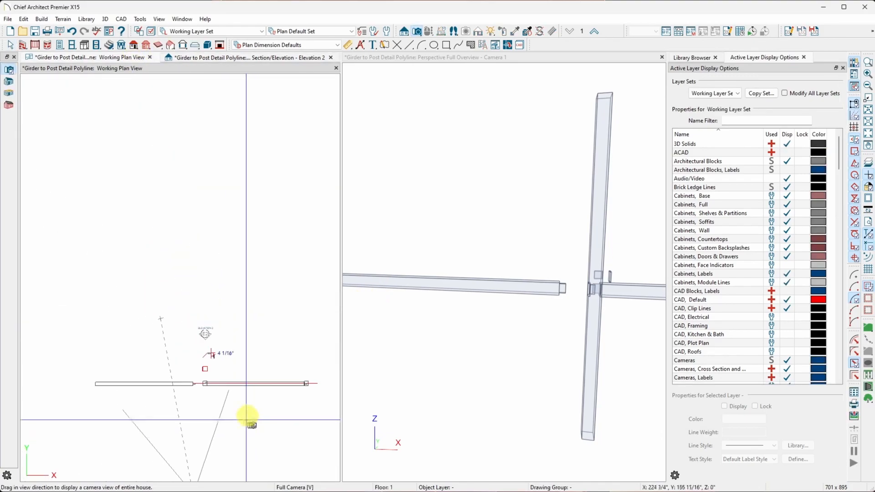
left_click(34, 31)
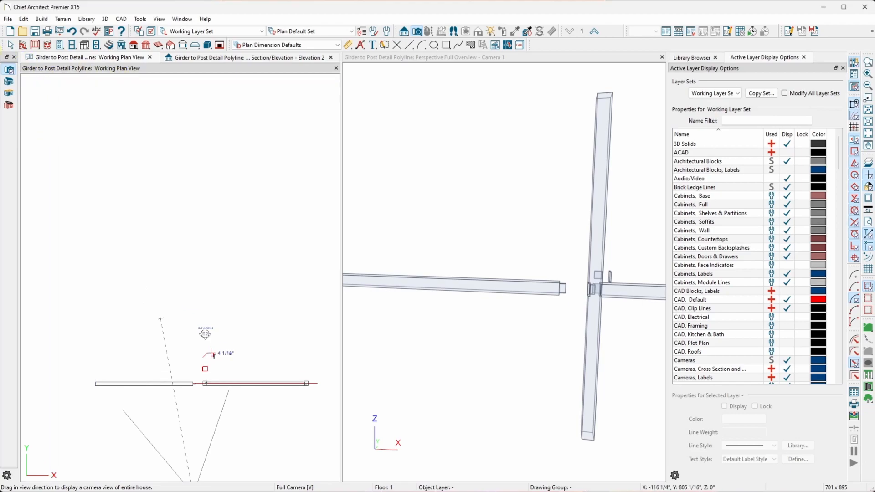
left_click(9, 19)
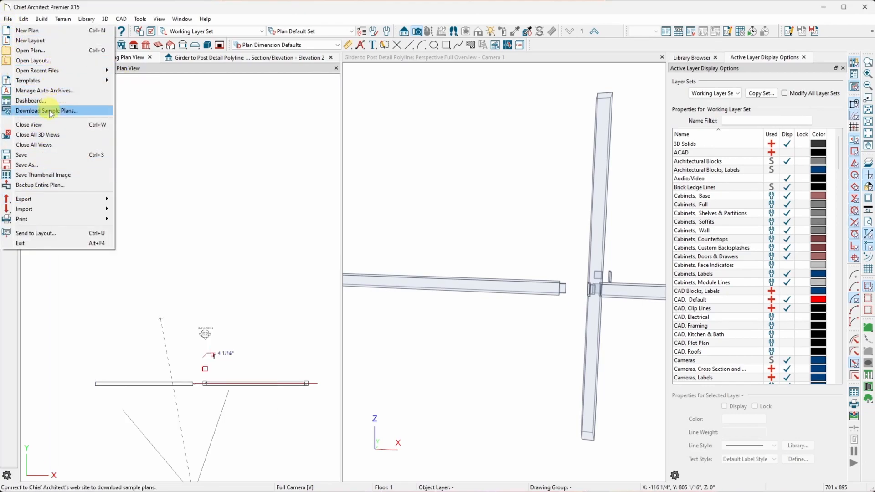
left_click(56, 165)
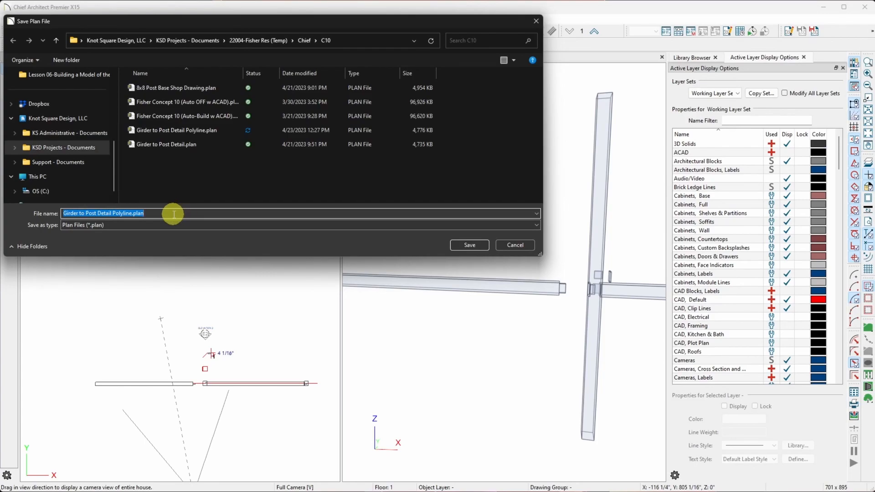
type("Fisher")
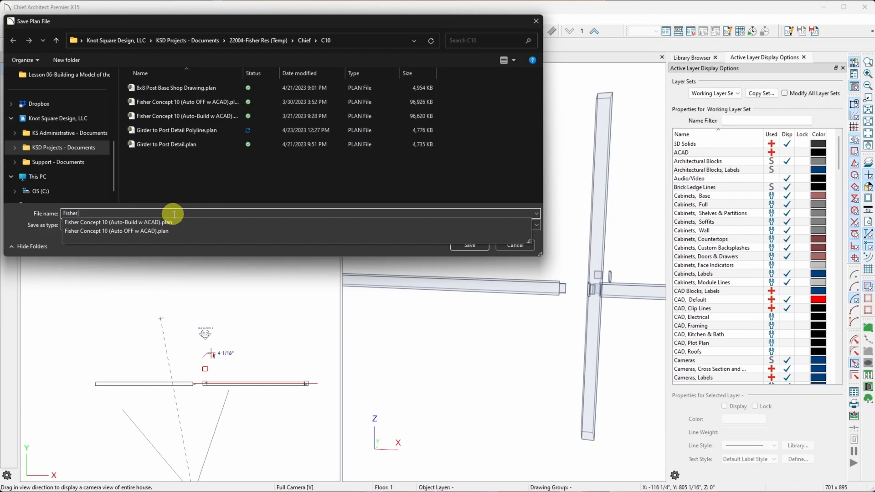
type(" Timber Frame of Barn")
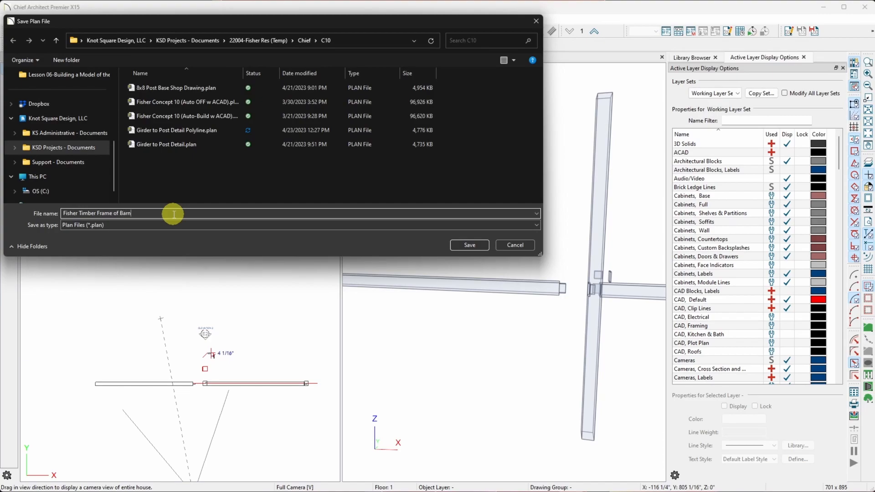
left_click(471, 246)
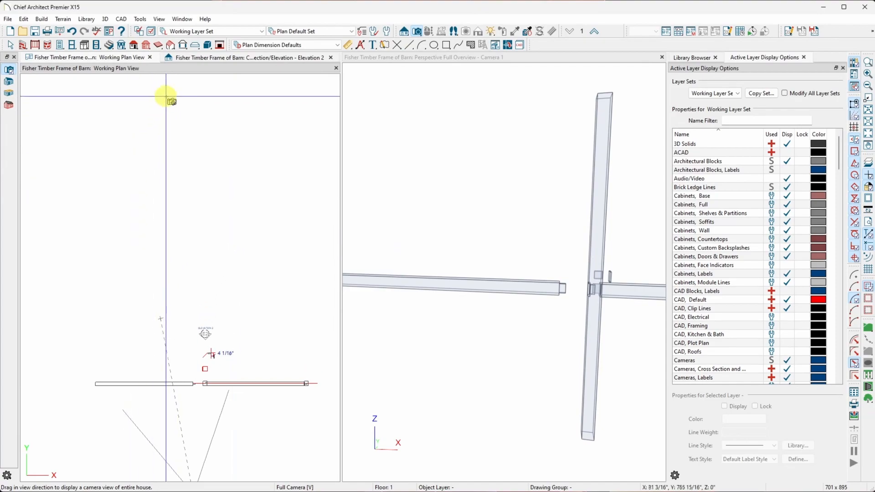
Step: Identify the modelled post's layer in the perspective view and turn on display of 3D Solids in Elevation 2's ACAD ONLY layer set
left_click(201, 58)
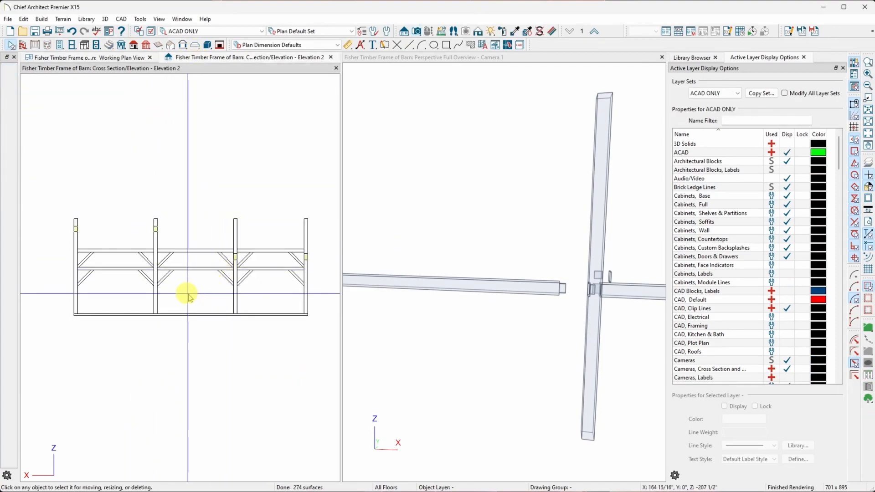
scroll(144, 235, "up", 1)
scroll(145, 237, "down", 2)
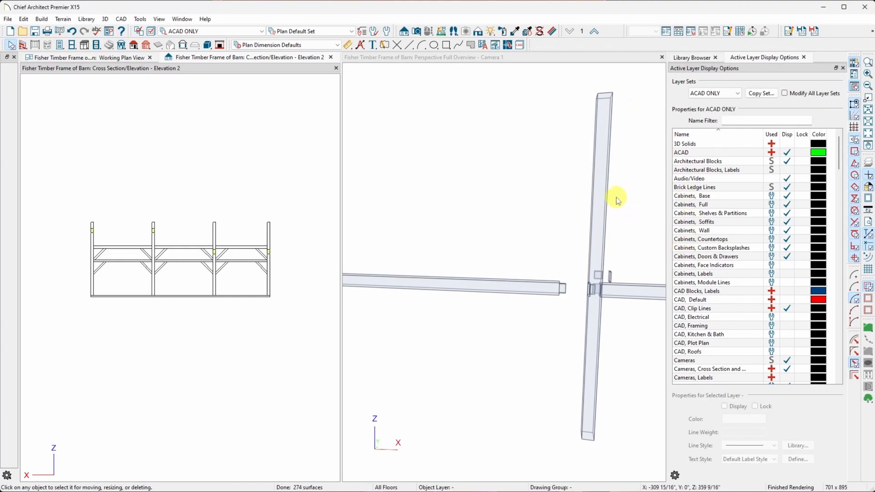
left_click(572, 155)
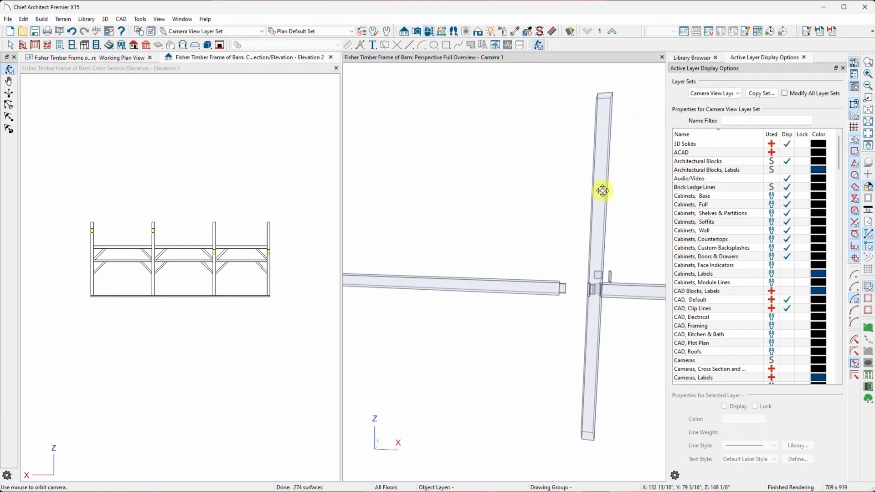
key("space")
left_click(605, 199)
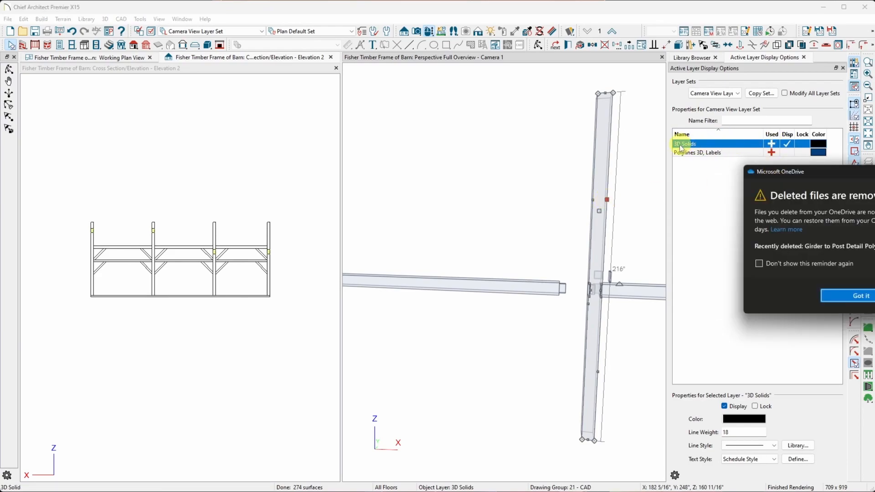
left_click(263, 152)
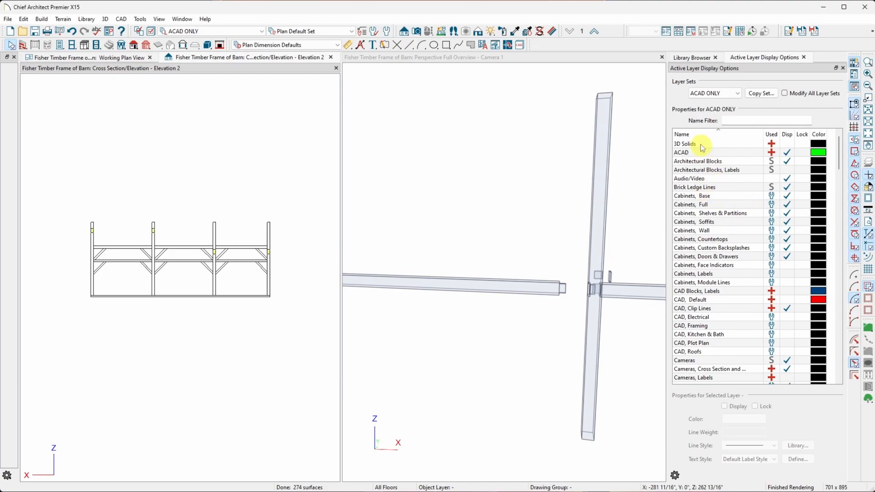
left_click(787, 145)
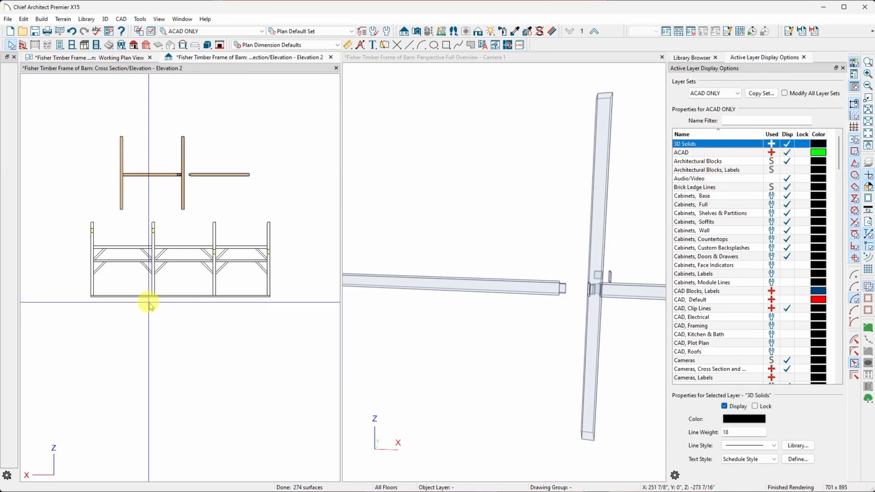
Step: Explode the frame drawing's CAD block in Elevation 2 and check that a single brace line can be selected
left_click(151, 272)
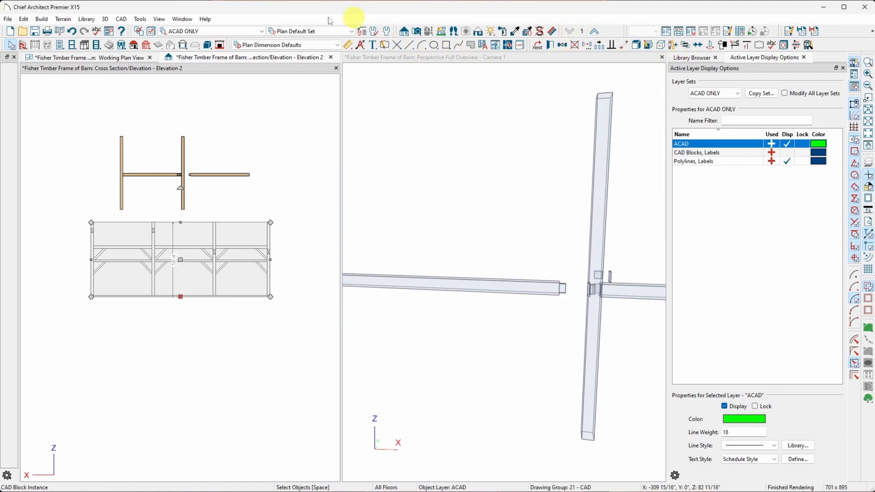
left_click(636, 47)
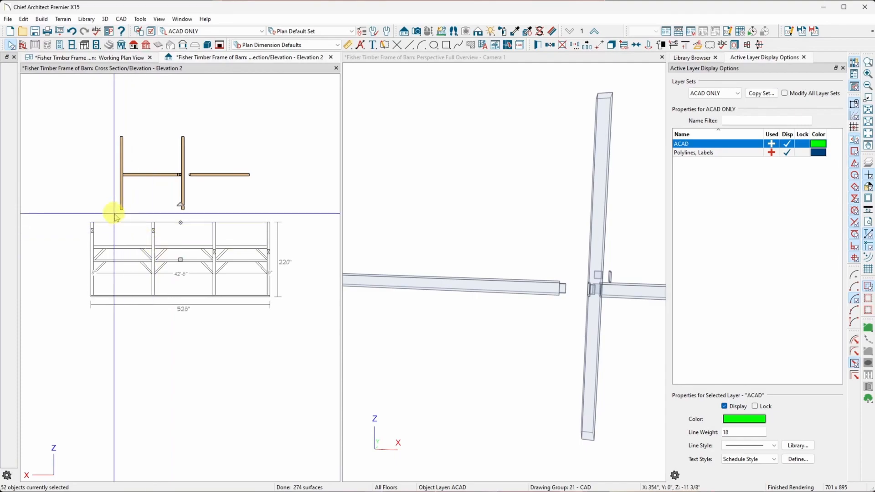
scroll(141, 281, "up", 5)
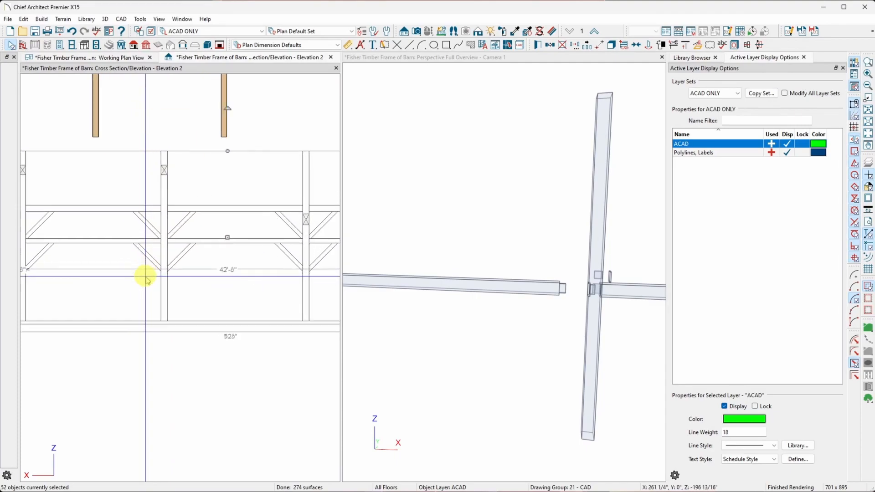
scroll(164, 227, "down", 1)
left_click(172, 226)
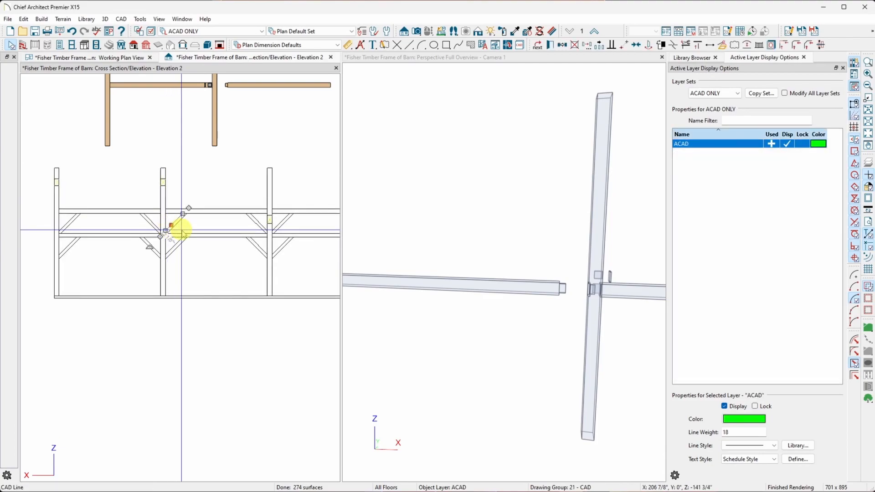
scroll(181, 232, "up", 4)
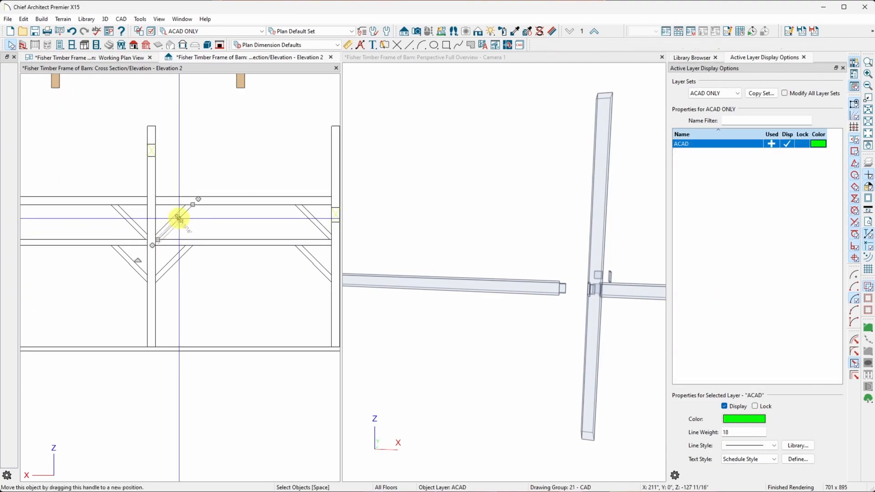
key("Escape")
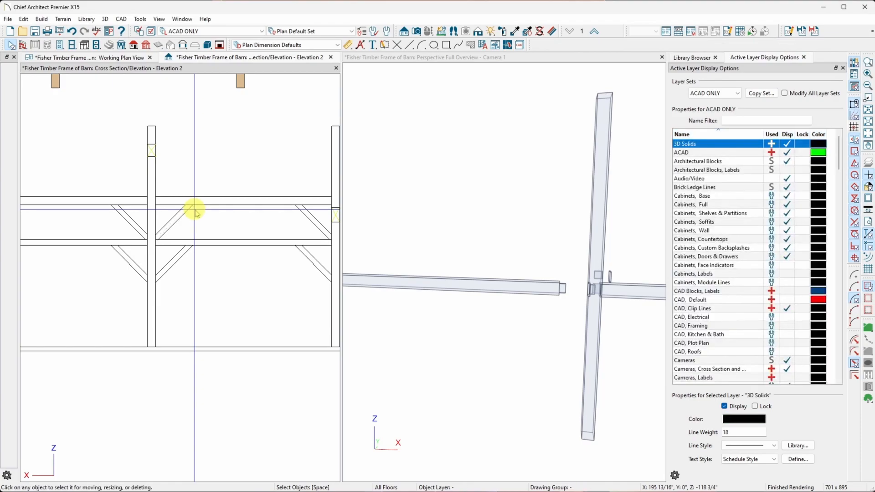
Step: Move all the frame drawing's lines point to point, from the third drawn post's base corner to the matching base corner of the modelled post
scroll(193, 210, "down", 1)
scroll(193, 210, "down", 2)
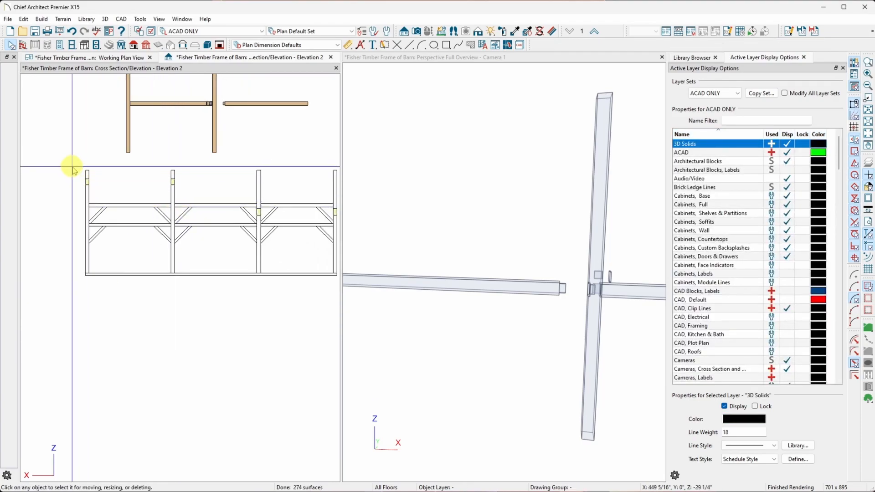
scroll(69, 166, "down", 1)
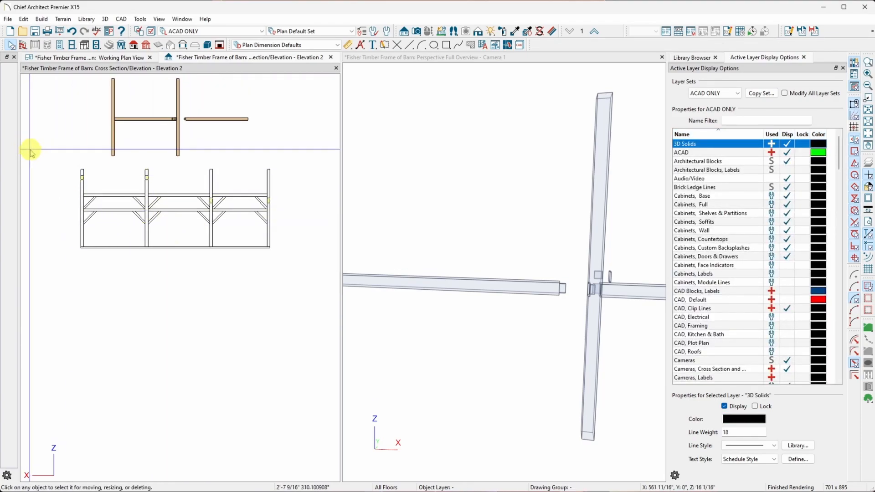
left_click_drag(58, 162, 293, 263)
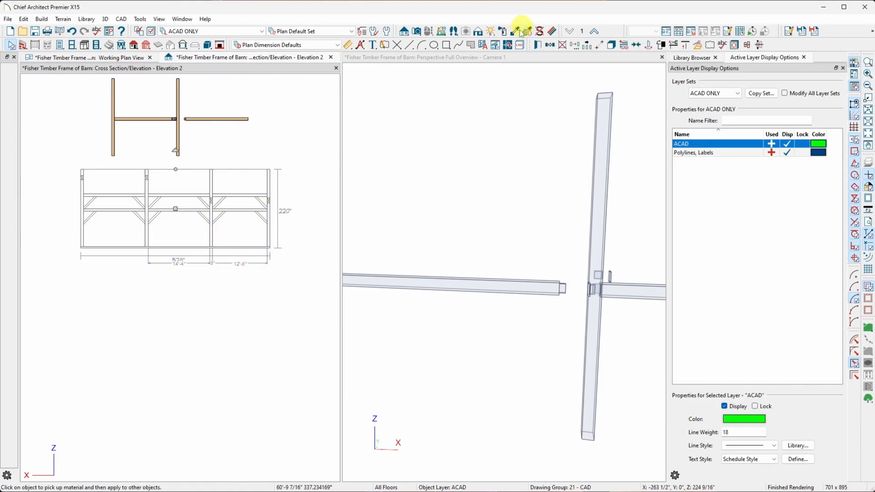
left_click(599, 45)
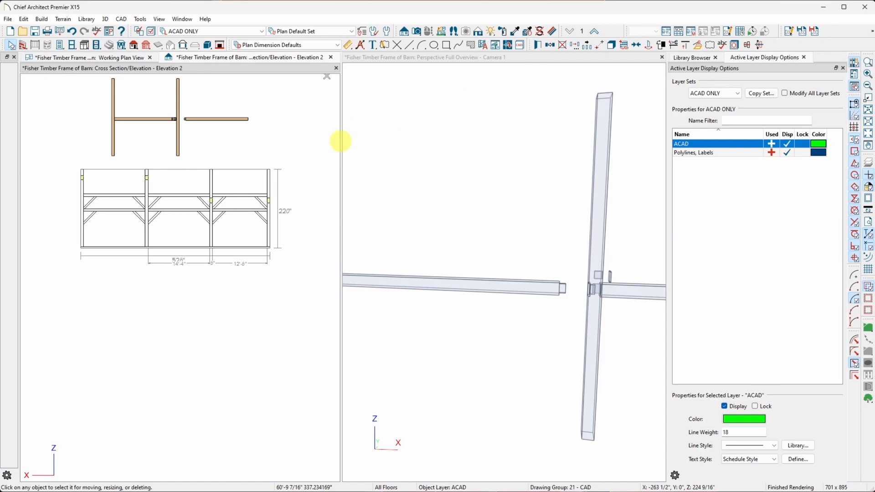
scroll(141, 238, "up", 3)
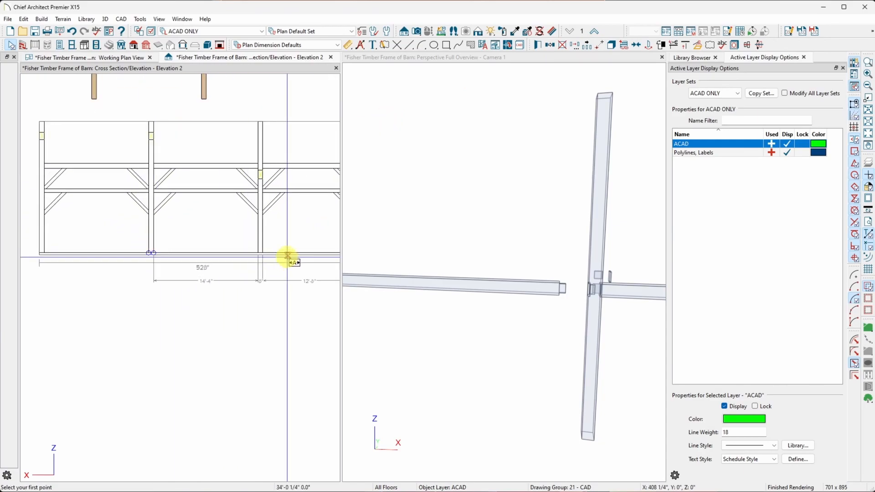
scroll(257, 253, "up", 4)
left_click(261, 251)
scroll(258, 252, "down", 4)
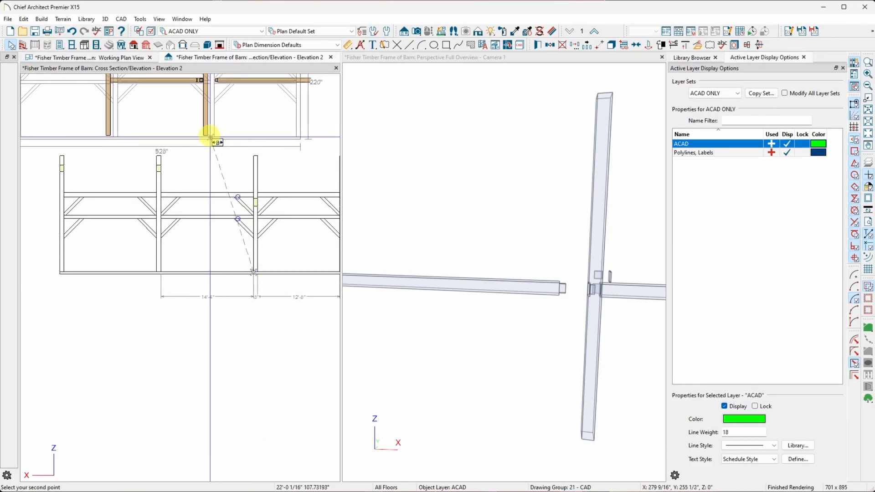
left_click(203, 136)
scroll(244, 199, "down", 5)
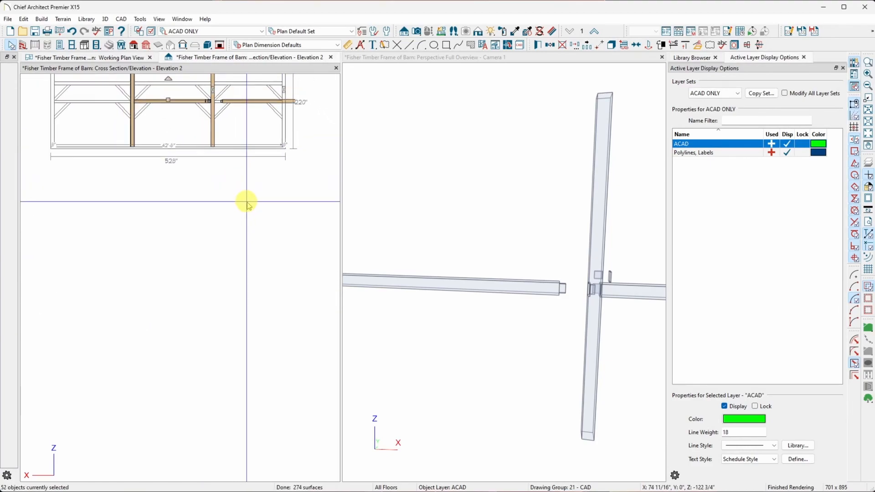
Step: Examine how the moved frame drawing lines up with the modelled posts and girder, including the post bases and girder joint
scroll(192, 118, "up", 6)
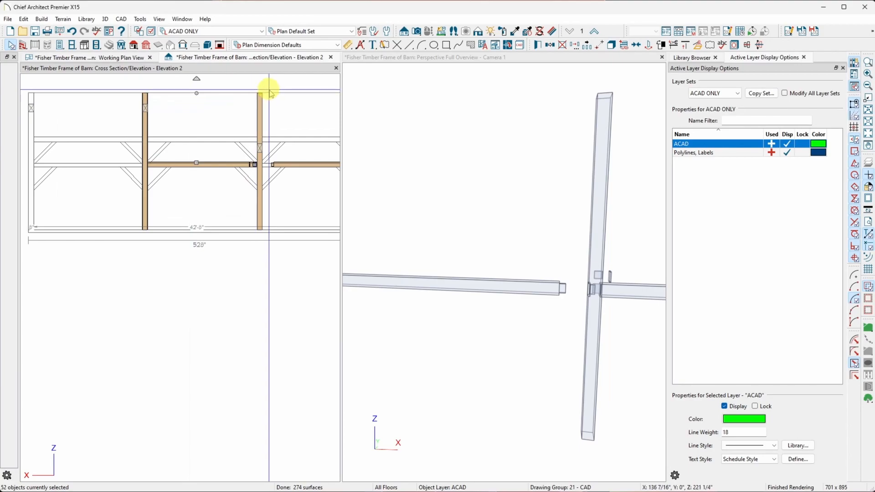
scroll(187, 141, "down", 4)
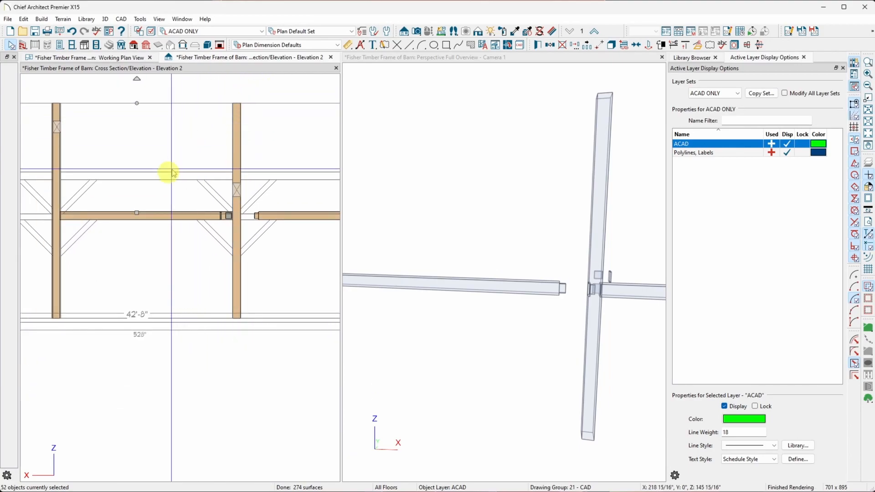
scroll(42, 239, "up", 5)
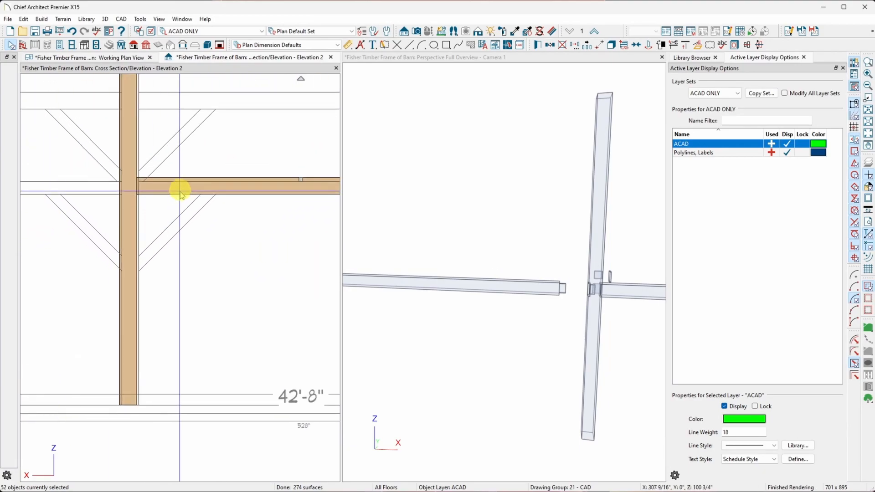
scroll(107, 175, "up", 2)
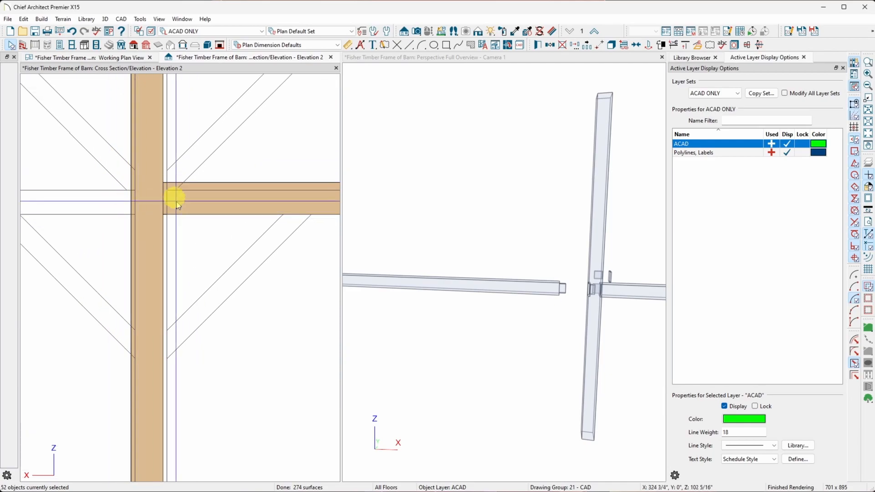
scroll(136, 217, "down", 2)
scroll(136, 218, "down", 5)
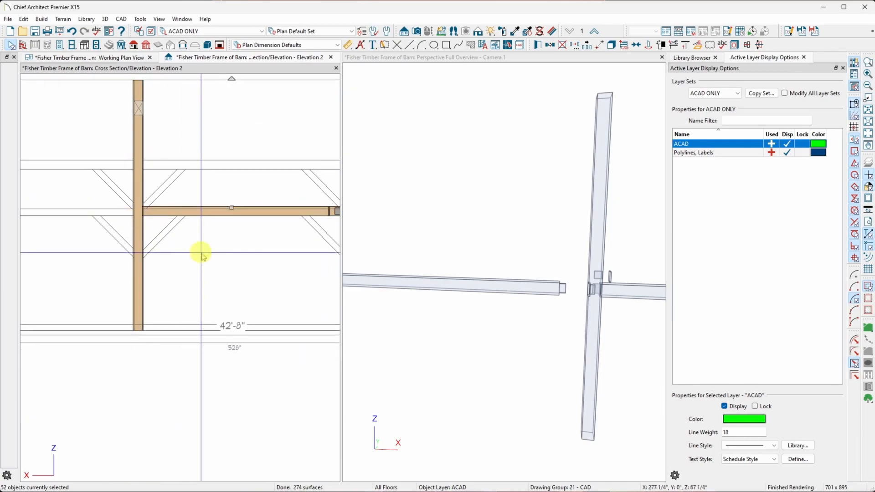
scroll(212, 276, "up", 1)
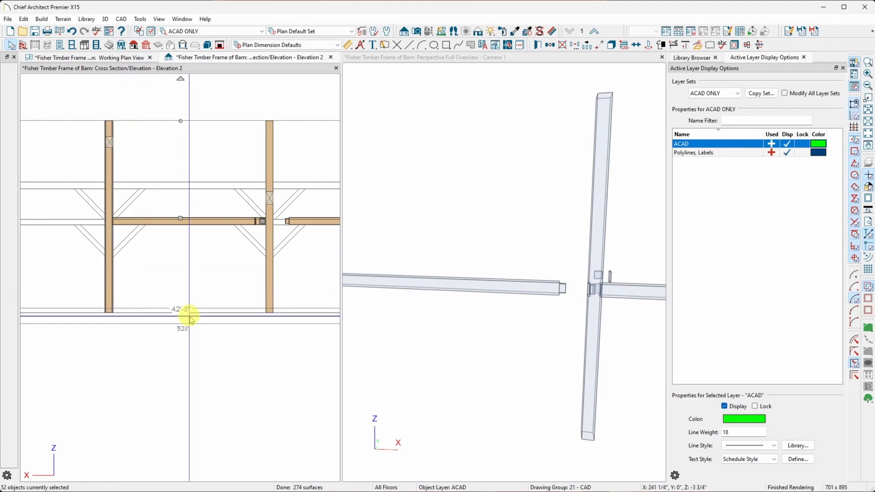
scroll(103, 344, "up", 3)
scroll(110, 247, "down", 5)
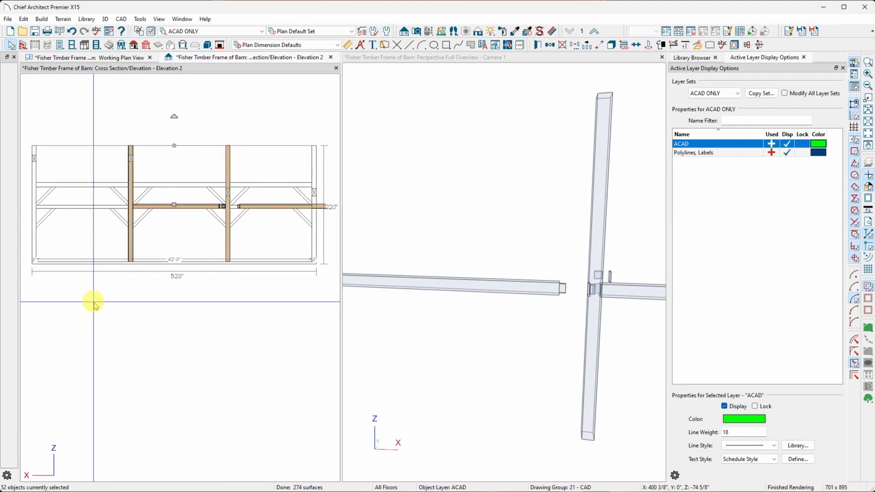
scroll(94, 300, "up", 1)
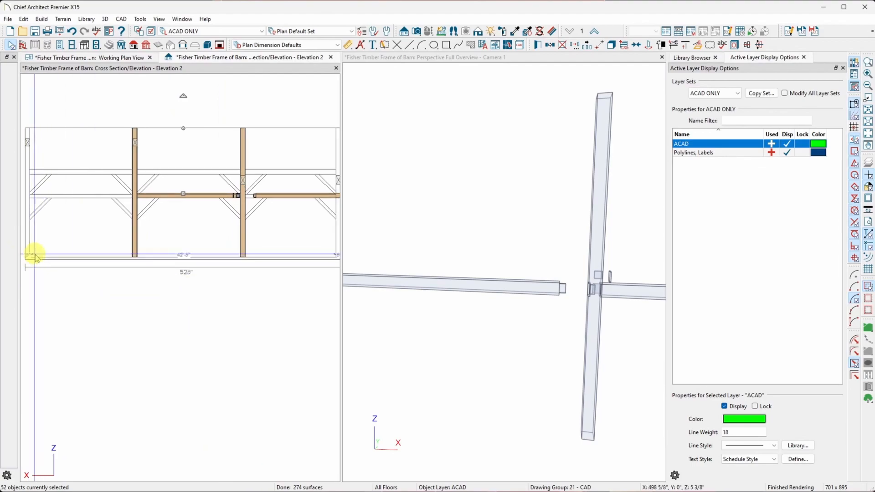
scroll(31, 259, "up", 2)
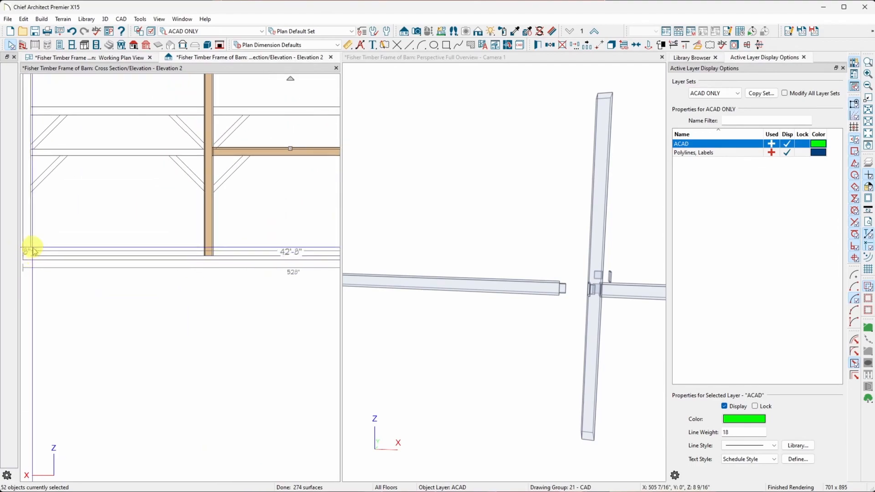
Step: Inspect both ends of the frame drawing and its middle posts in Elevation 2, and clear the linework selection
scroll(32, 249, "down", 3)
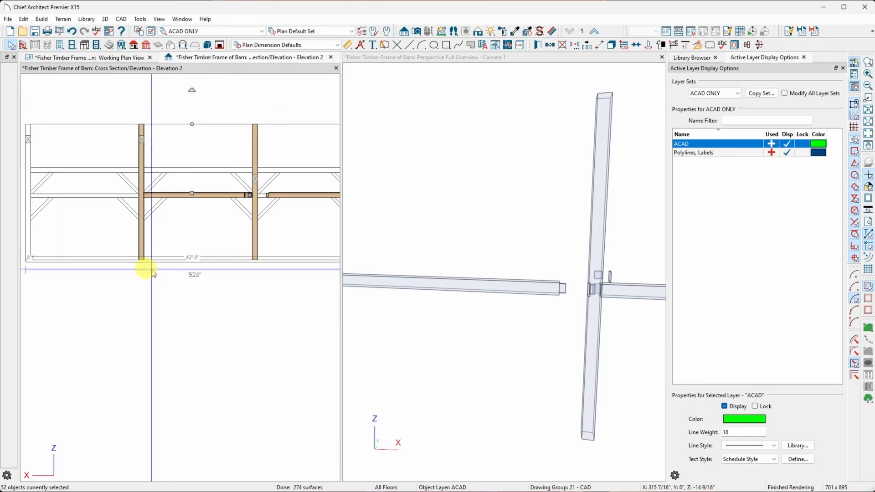
scroll(279, 260, "up", 3)
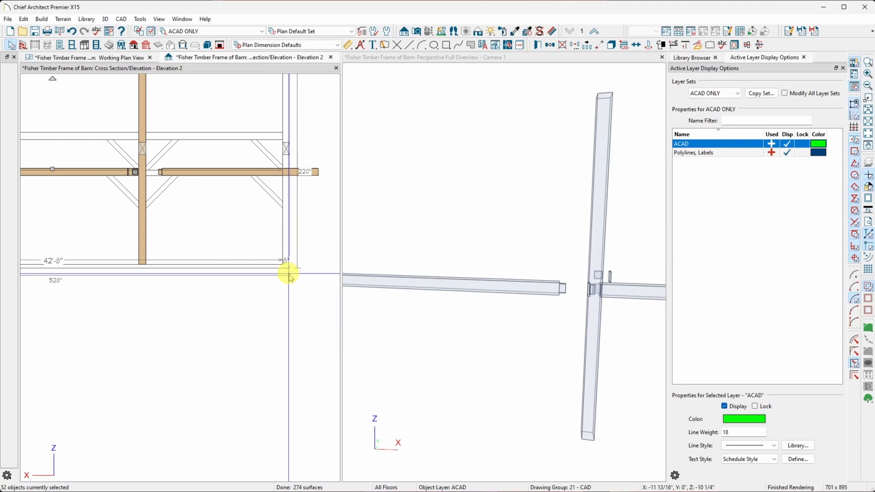
scroll(289, 273, "down", 2)
scroll(166, 280, "down", 2)
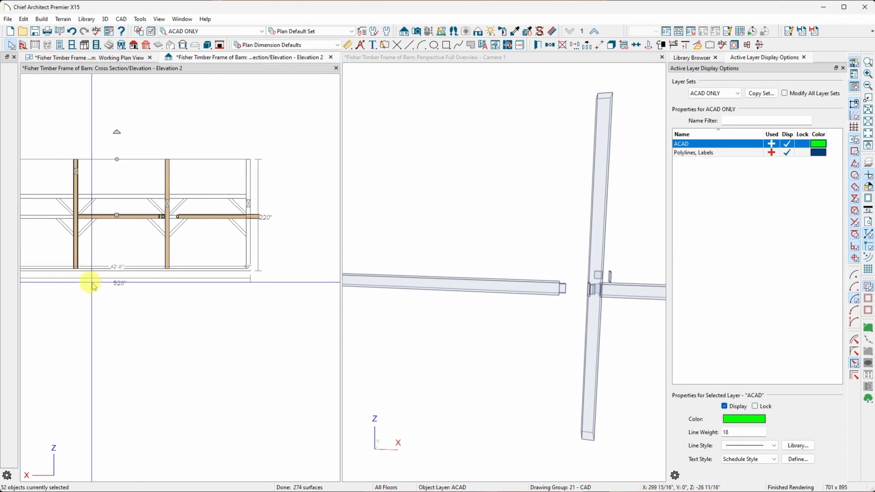
scroll(71, 288, "up", 3)
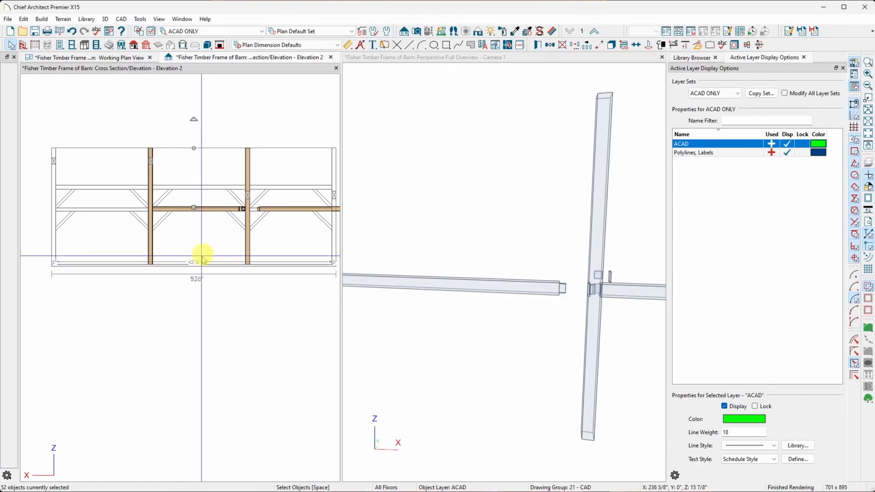
left_click(130, 92)
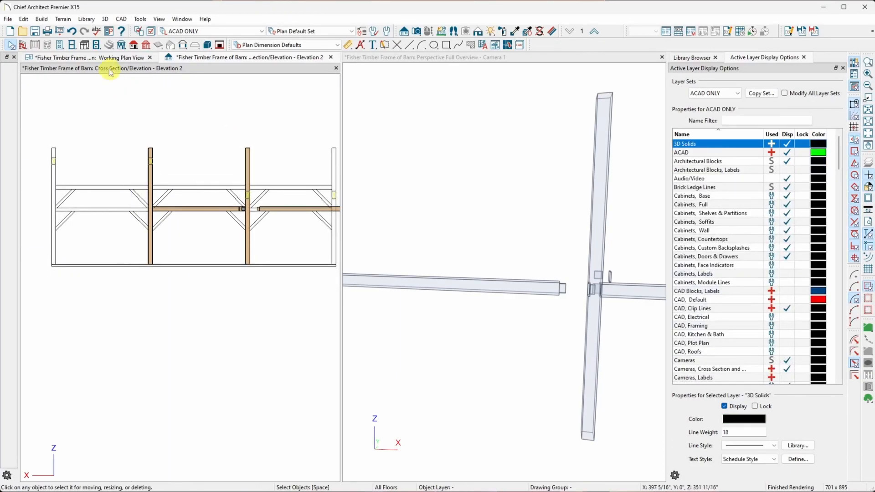
scroll(171, 170, "up", 5)
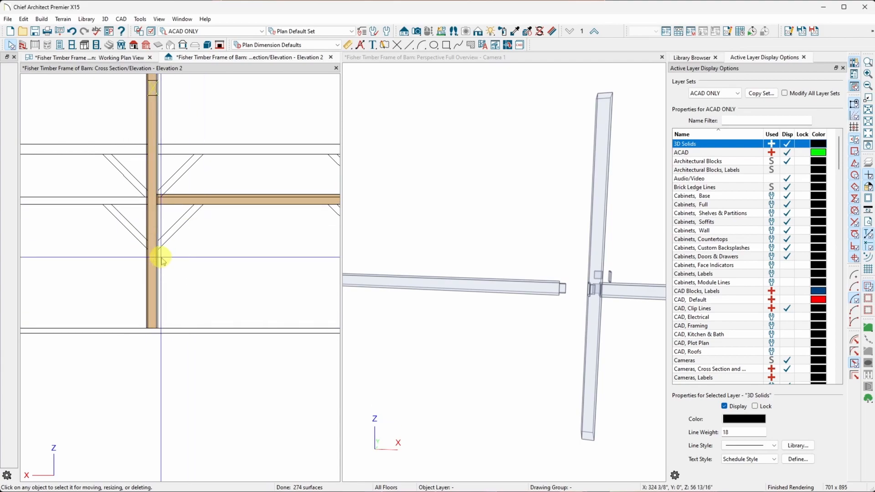
Step: Switch to the Working Plan View and widen it beside the perspective view to fit the plan objects
left_click(108, 57)
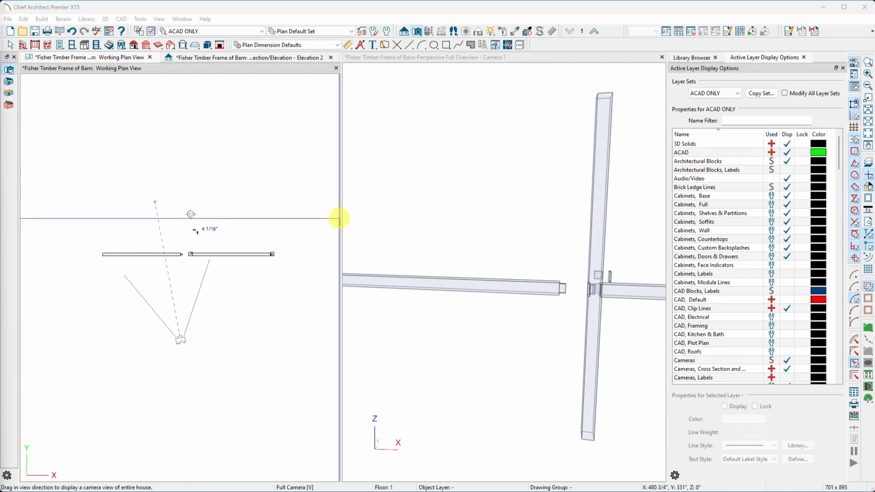
left_click_drag(342, 221, 527, 216)
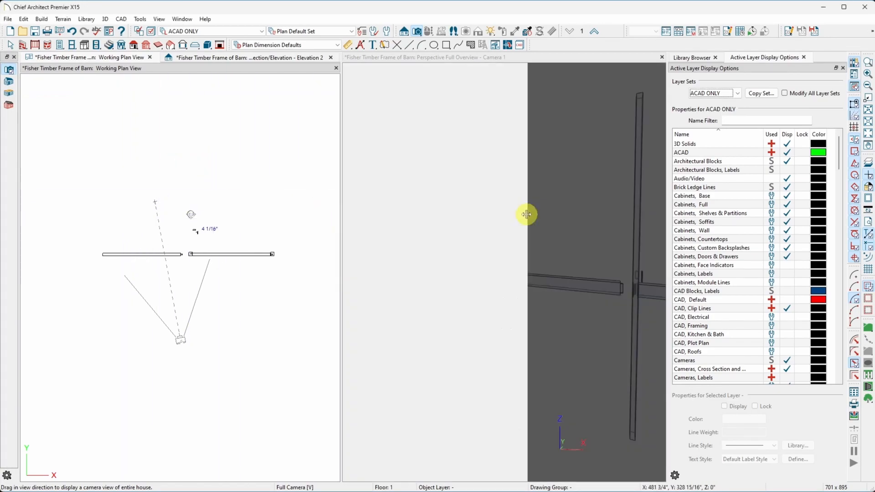
scroll(449, 395, "up", 3)
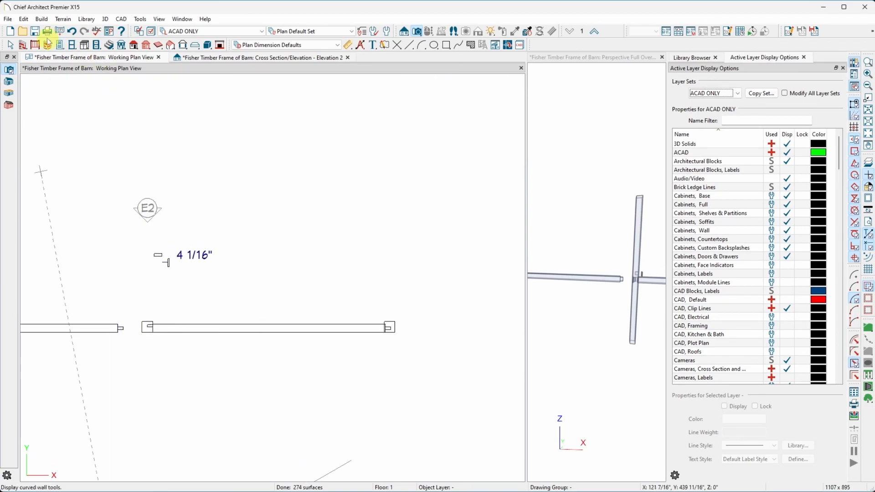
scroll(209, 292, "down", 5)
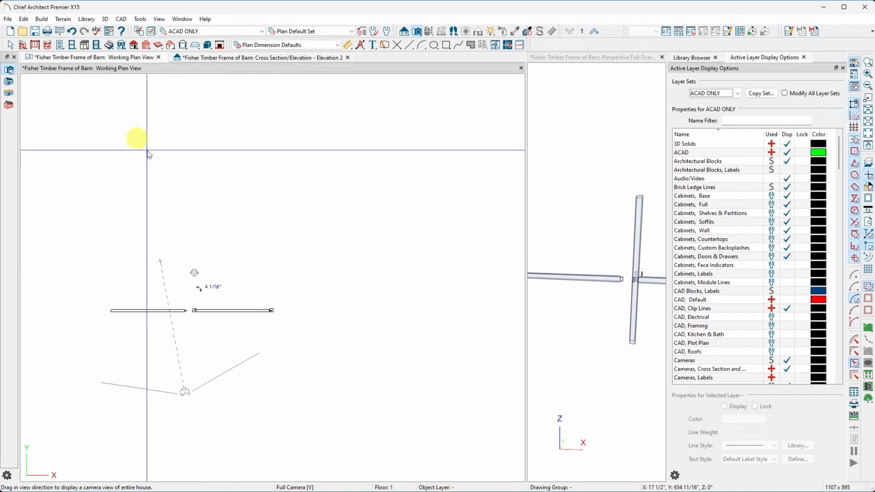
Step: Start a drawing import into the plan view and choose A4.0-Lvl 1 Floor Plan (Stripped).dwg as the file
left_click(12, 23)
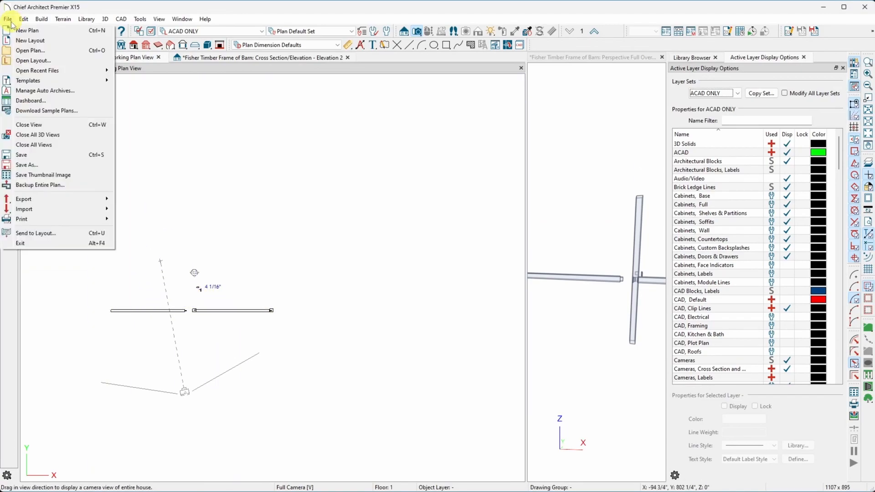
mouse_move(38, 204)
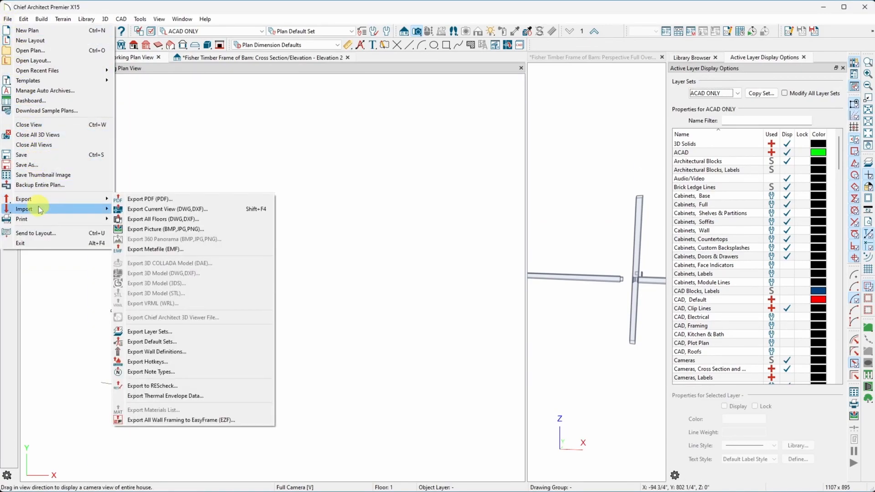
left_click(144, 221)
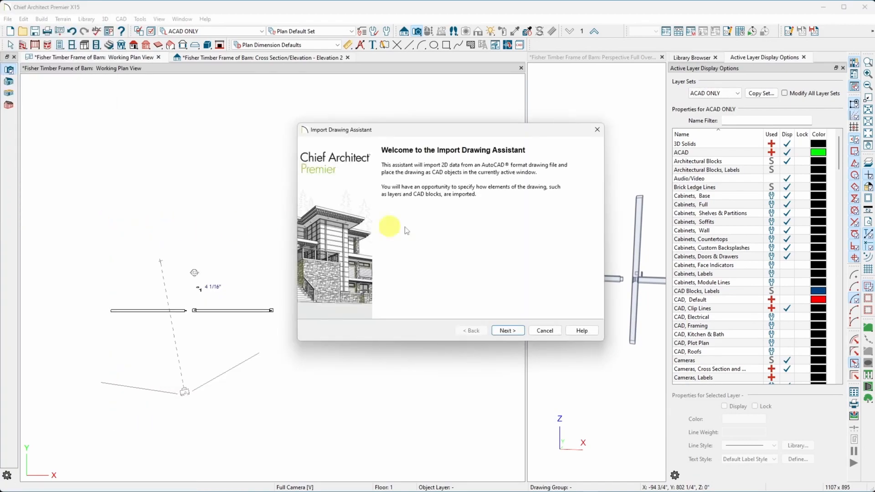
left_click(507, 331)
left_click(573, 192)
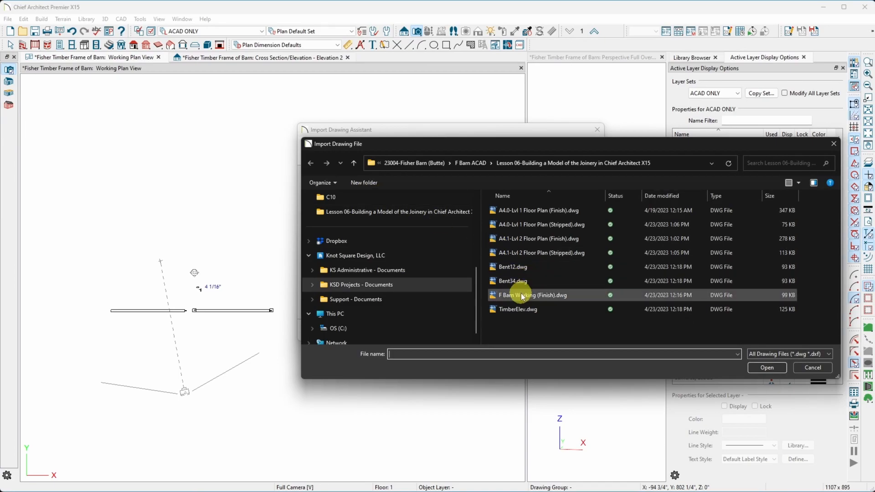
left_click(540, 224)
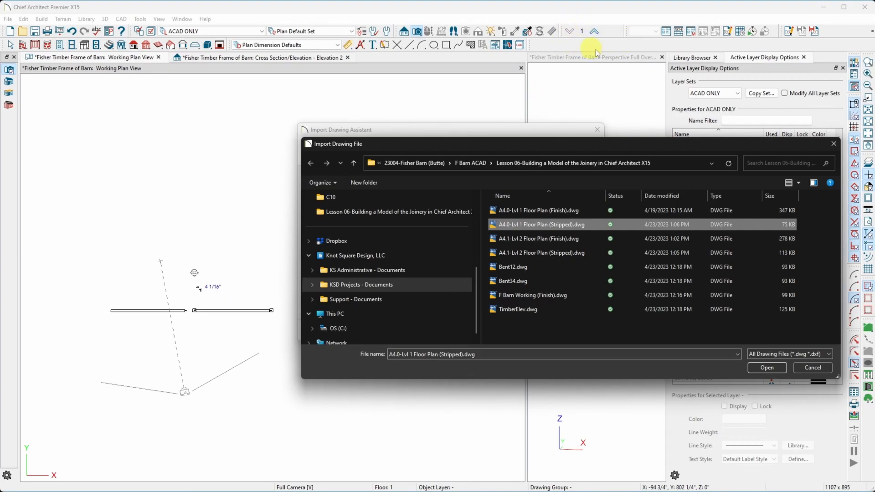
left_click(774, 369)
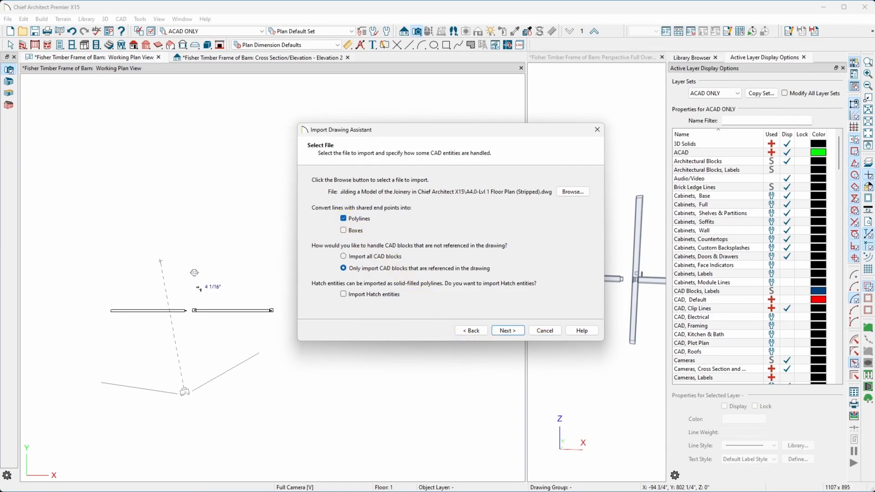
Step: Read the full names of the floor plan drawing's layers in the import assistant and cancel the import
left_click(509, 330)
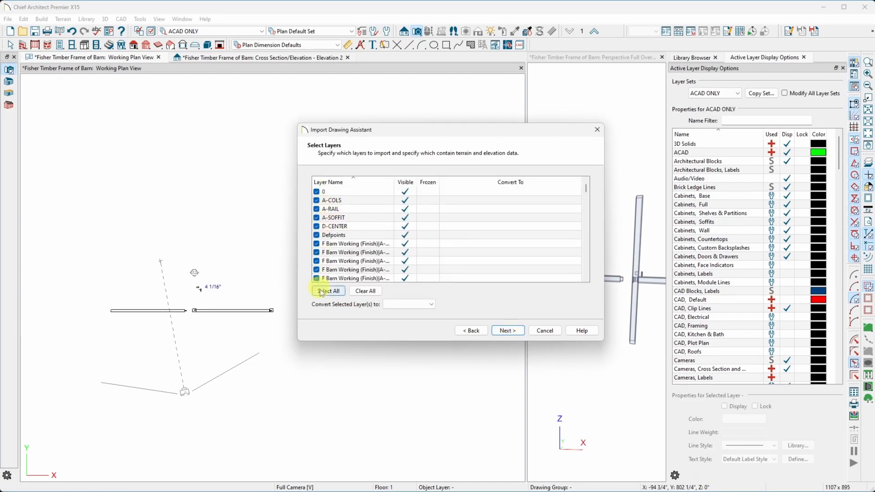
scroll(336, 260, "down", 5)
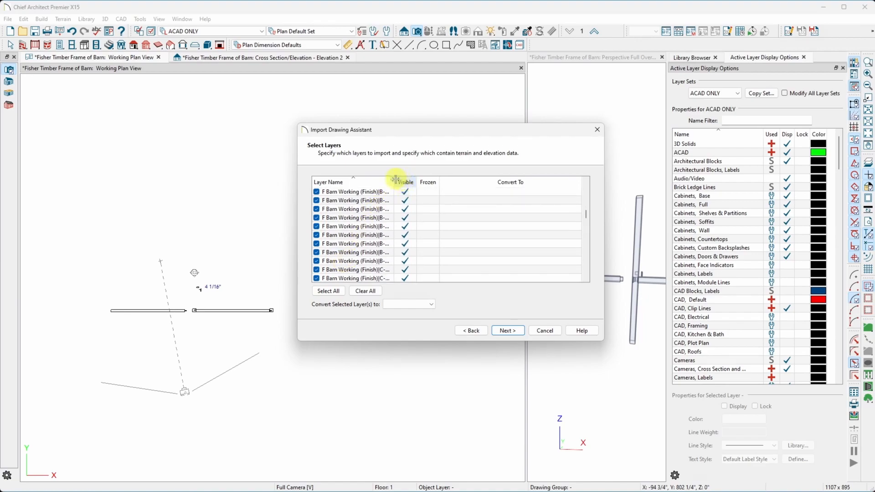
left_click_drag(394, 181, 450, 181)
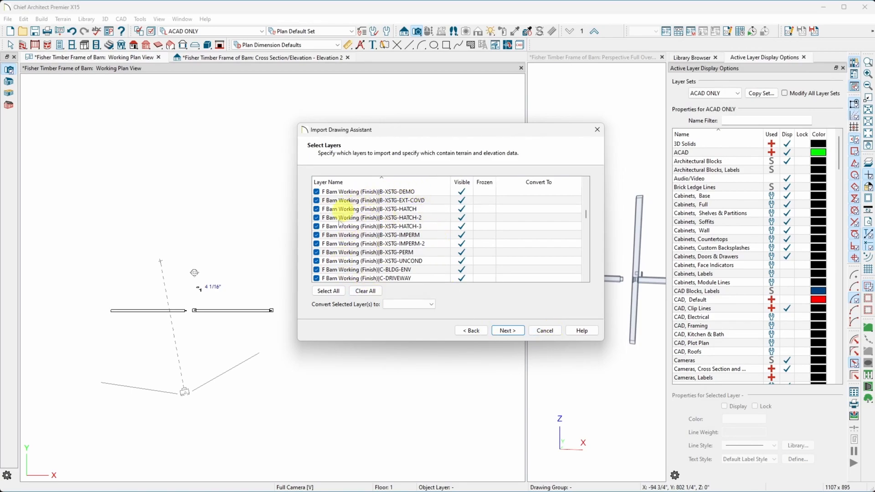
left_click(545, 331)
left_click(547, 332)
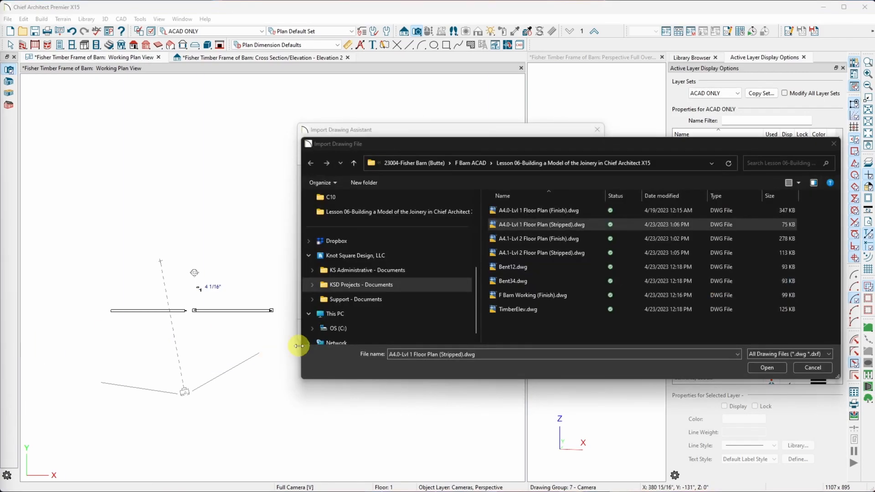
Step: Try the import again with A4.0-Lvl 1 Floor Plan (Stripped).dwg, converting lines with shared end points into polylines
left_click(532, 226)
left_click(767, 368)
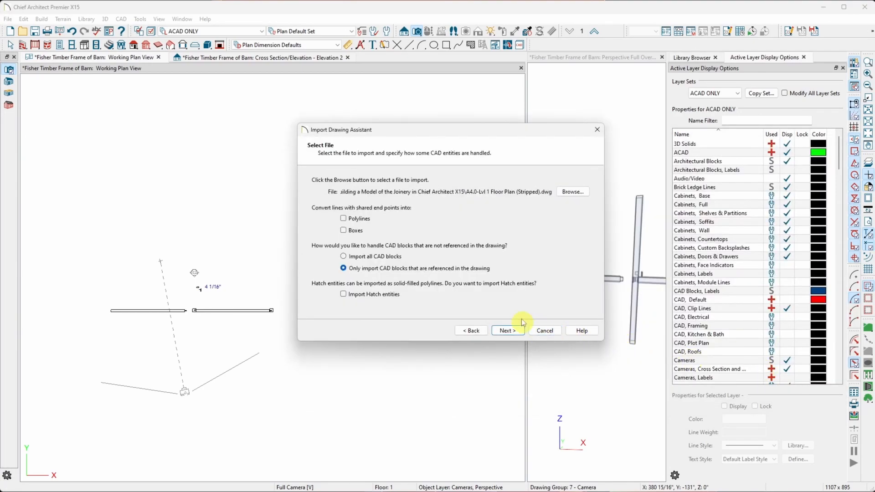
left_click(345, 219)
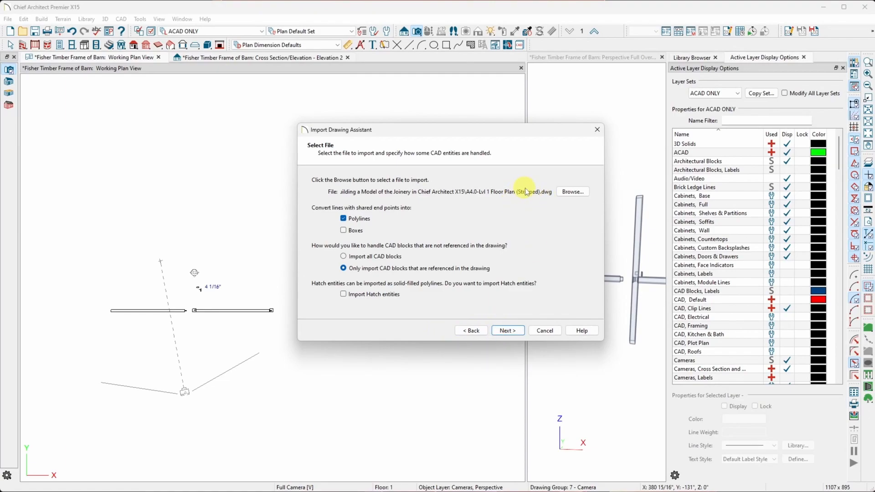
left_click(502, 335)
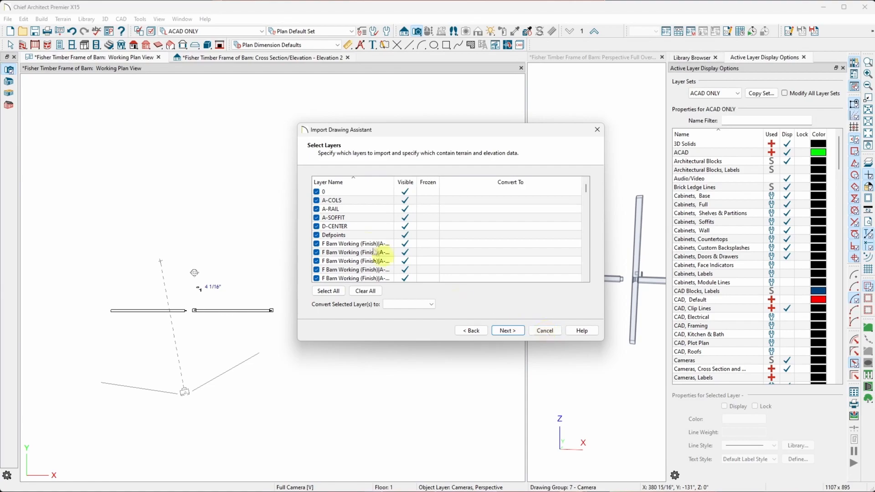
Step: Try excluding layer 0, A-RAIL and all F Barn Working (Finish) layers through G-JUNK from the import, and cancel it
left_click(319, 200)
left_click(317, 192)
left_click(315, 212)
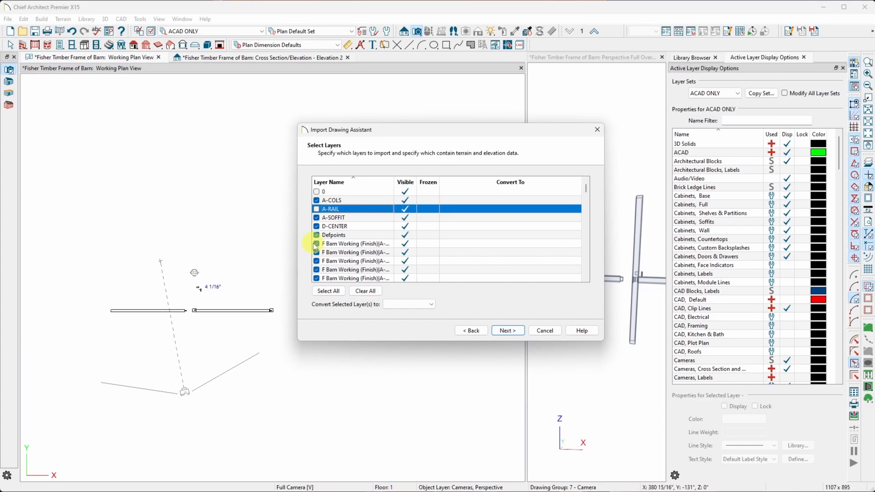
left_click(341, 245)
scroll(344, 256, "down", 2)
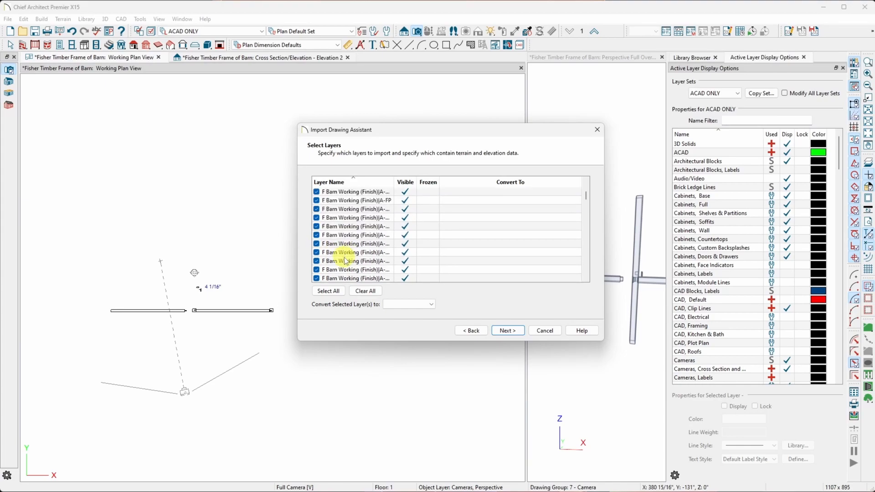
scroll(346, 260, "down", 5)
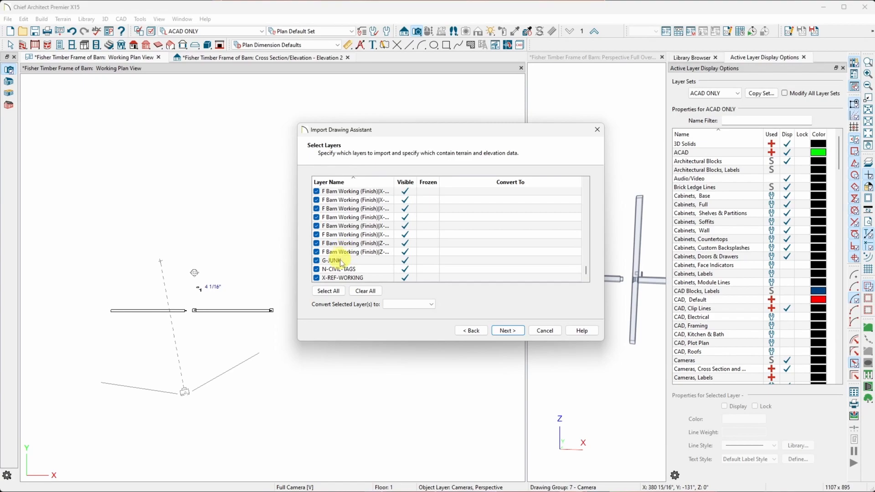
left_click(317, 261)
left_click(329, 260, "shift")
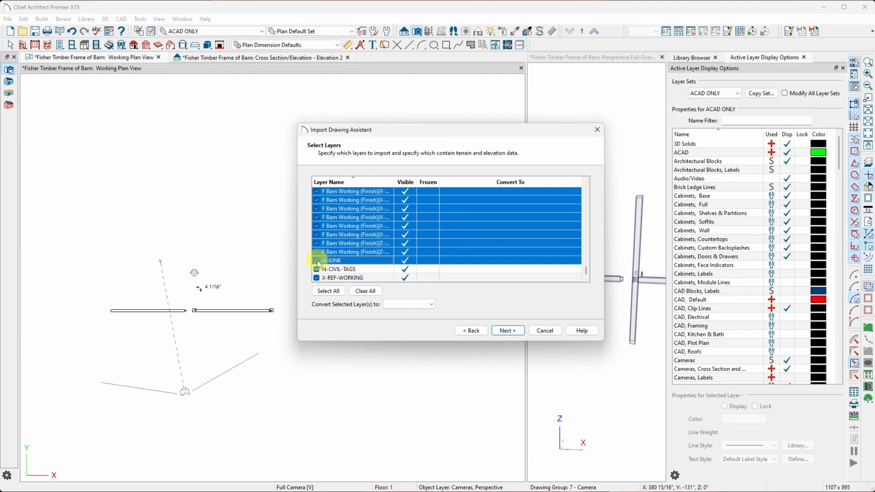
left_click(317, 261)
scroll(318, 261, "up", 5)
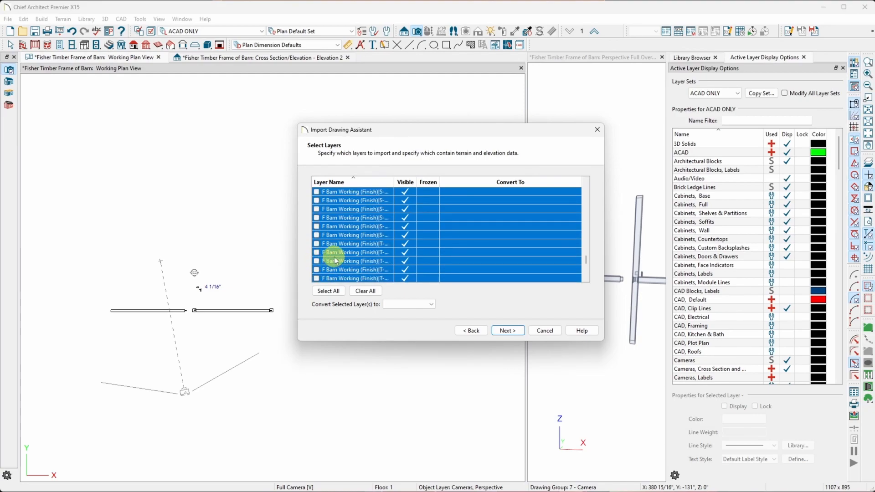
scroll(335, 262, "down", 5)
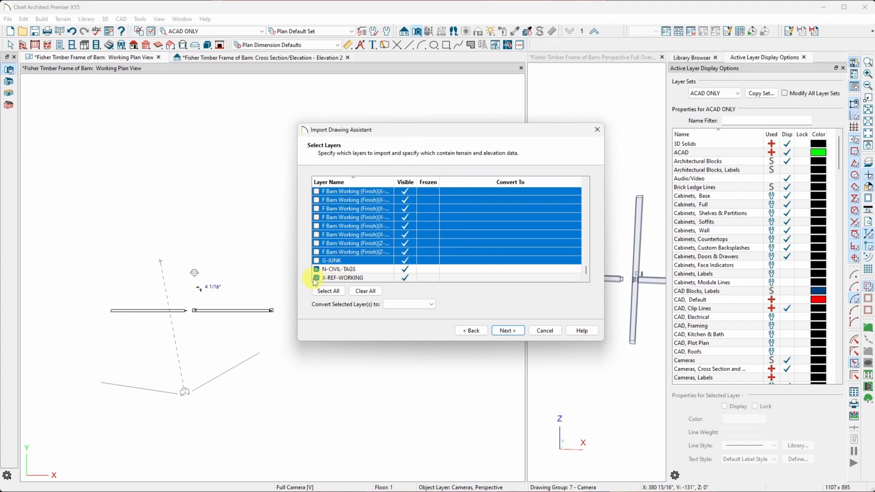
scroll(317, 280, "up", 10)
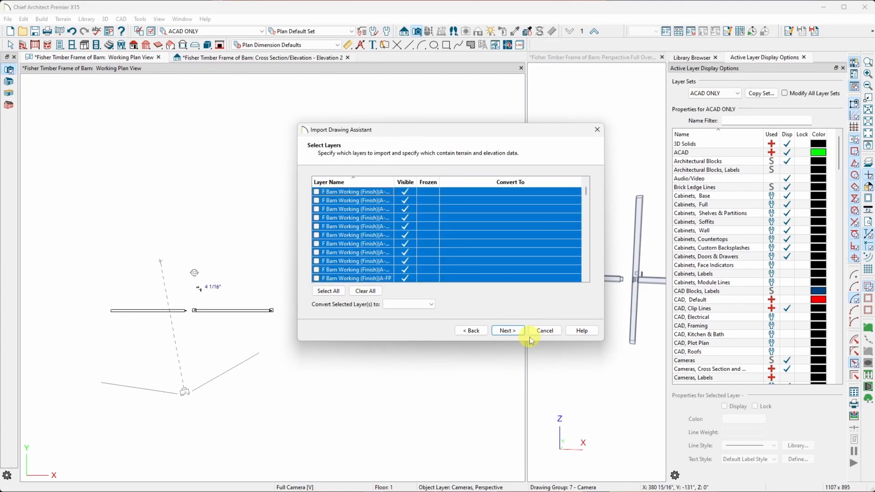
left_click(545, 331)
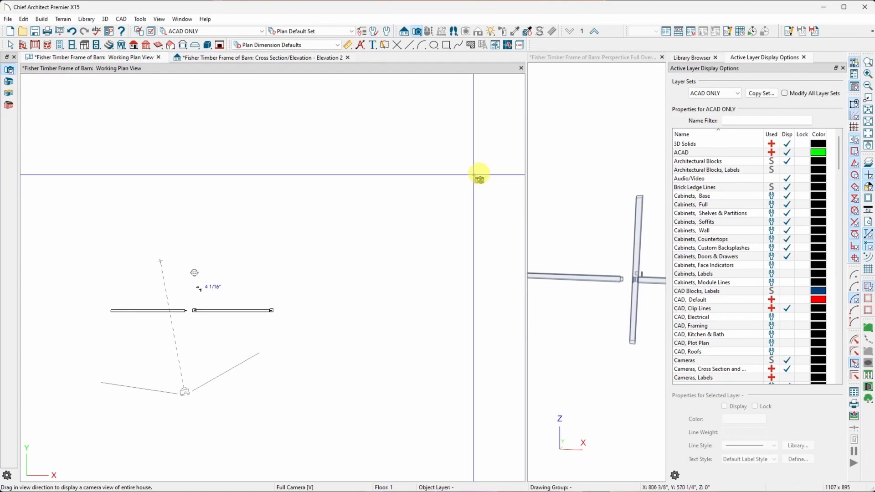
Step: Switch to AutoCAD 2024, open A4.0-Lvl 1 Floor Plan (Stripped).dwg and display its external references
mouse_move(553, 484)
left_click(675, 481)
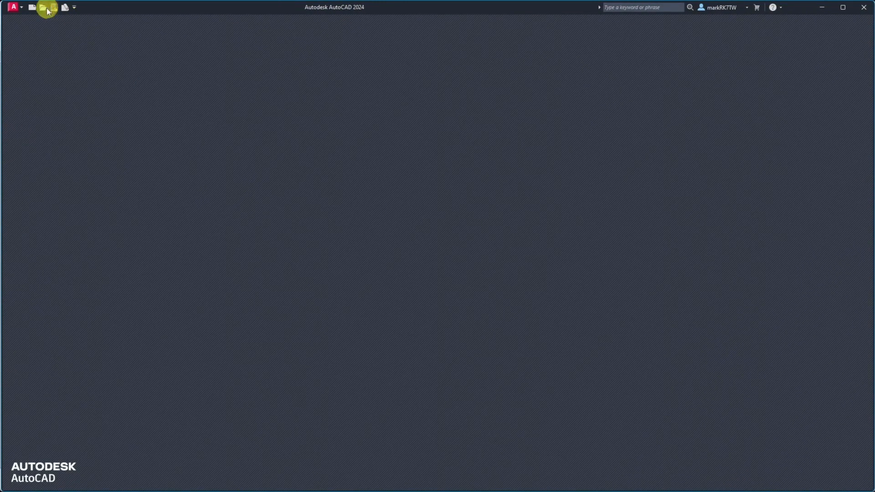
left_click(42, 7)
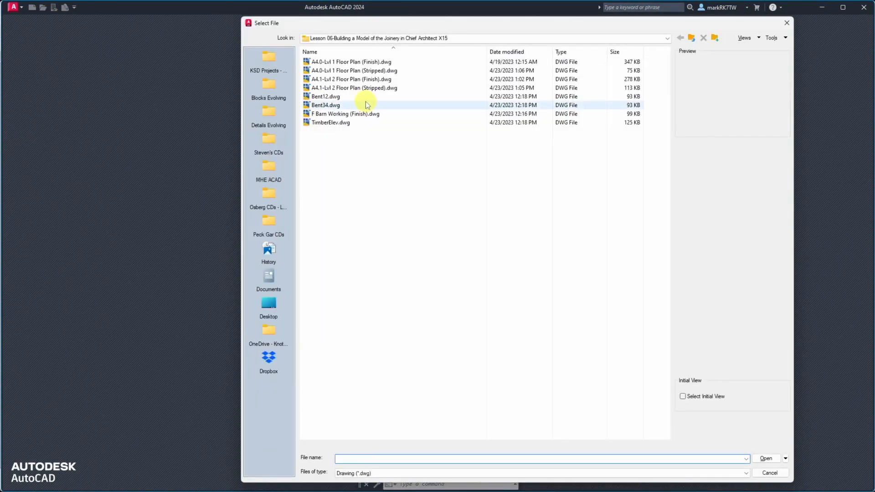
double_click(344, 73)
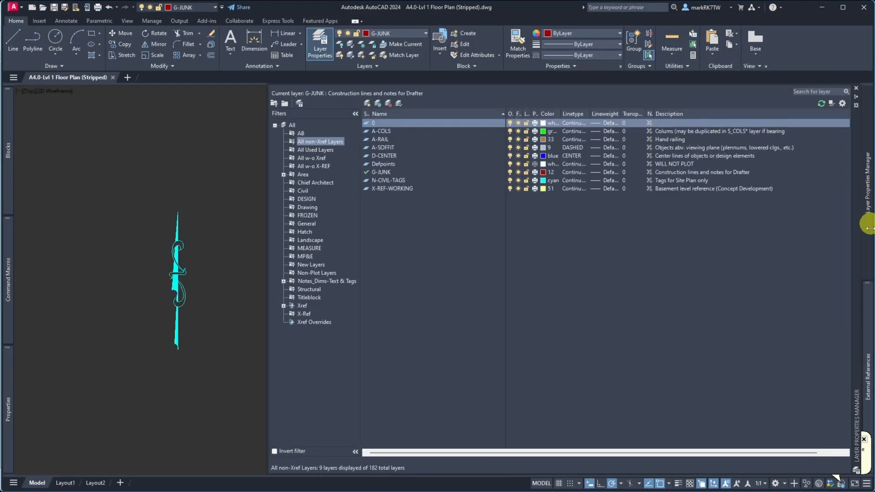
mouse_move(870, 304)
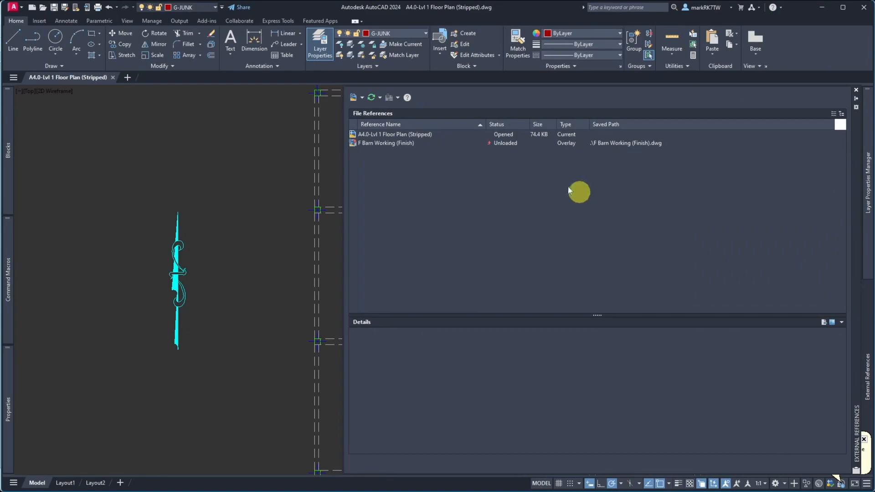
Step: Detach the F Barn Working (Finish) external reference from the drawing and make layer 0 current
right_click(378, 144)
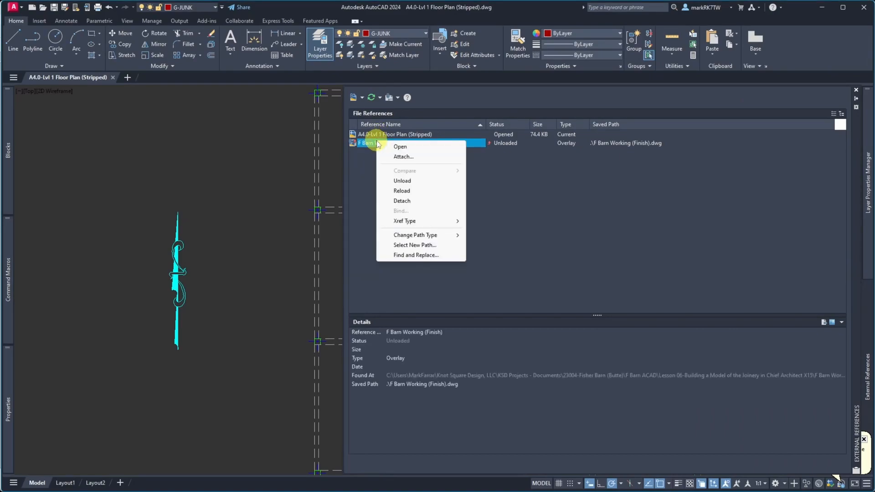
left_click(403, 191)
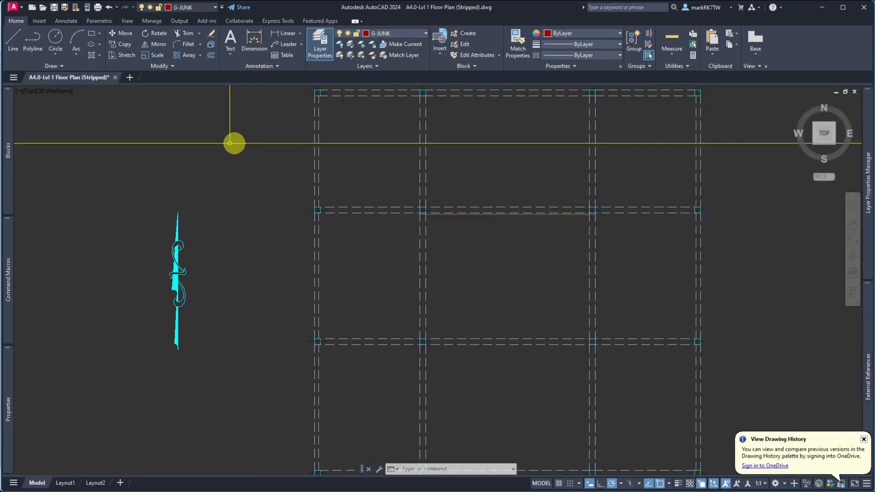
left_click(401, 34)
left_click(392, 42)
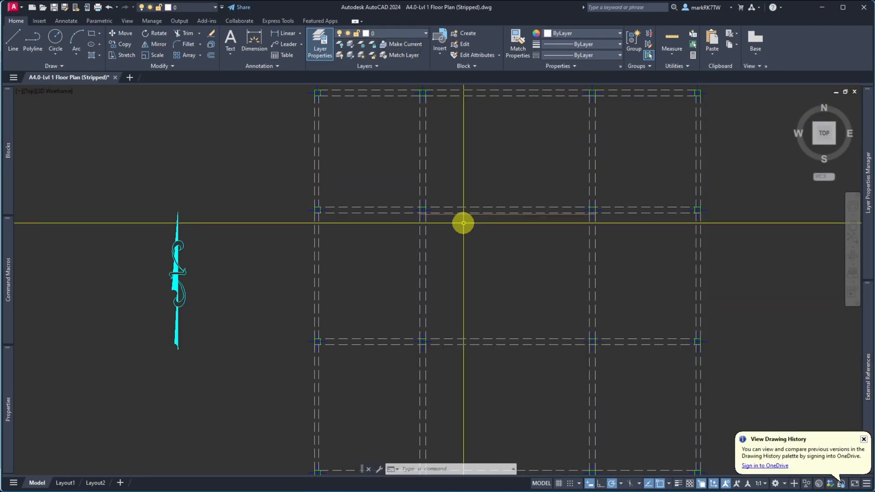
Step: Purge all unused named items from the stripped floor plan drawing, including the unused G-JUNK and X-REF-WORKING layers
type("purge")
key("Return")
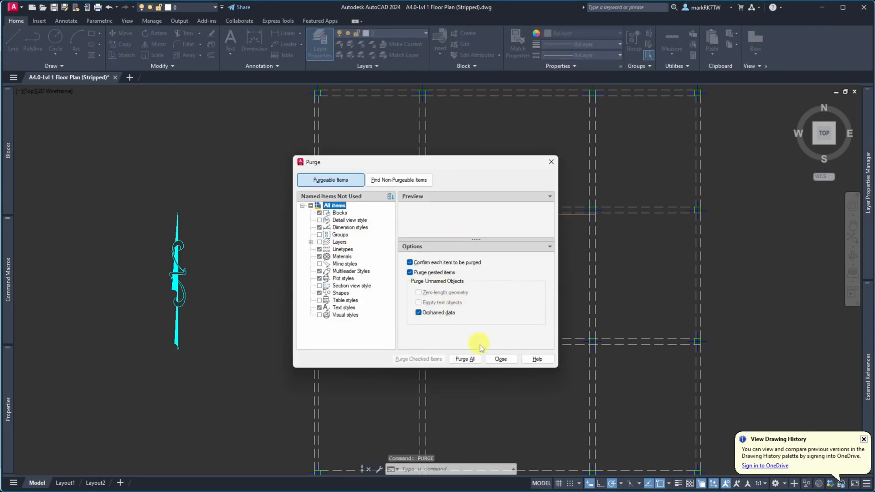
left_click(465, 359)
left_click(870, 240)
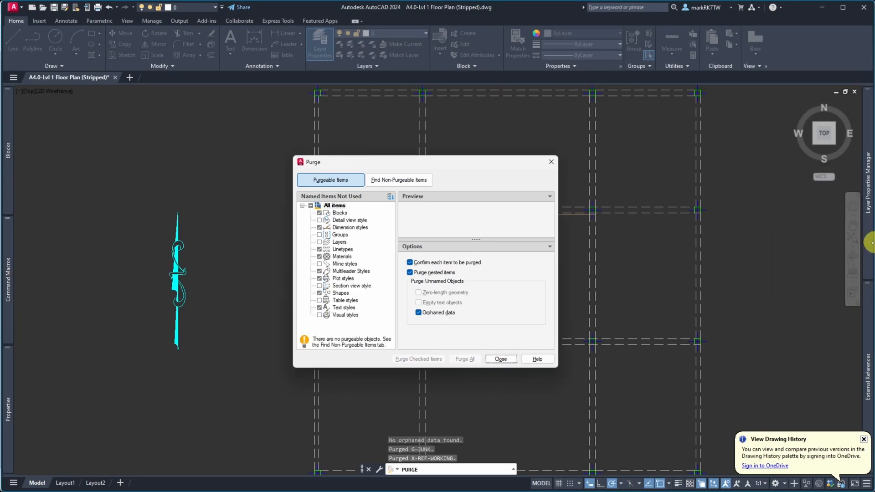
left_click(513, 358)
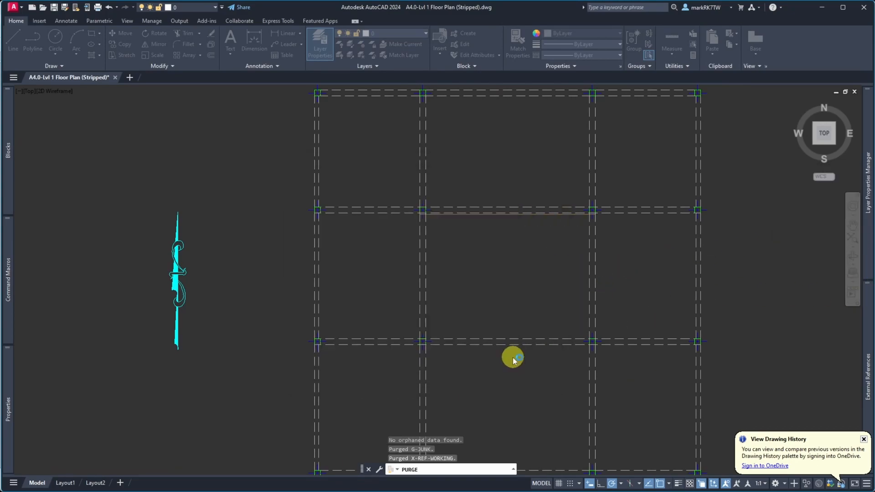
Step: Close the stripped floor plan drawing, saving its changes, and switch back to Chief Architect
left_click(115, 77)
left_click(435, 274)
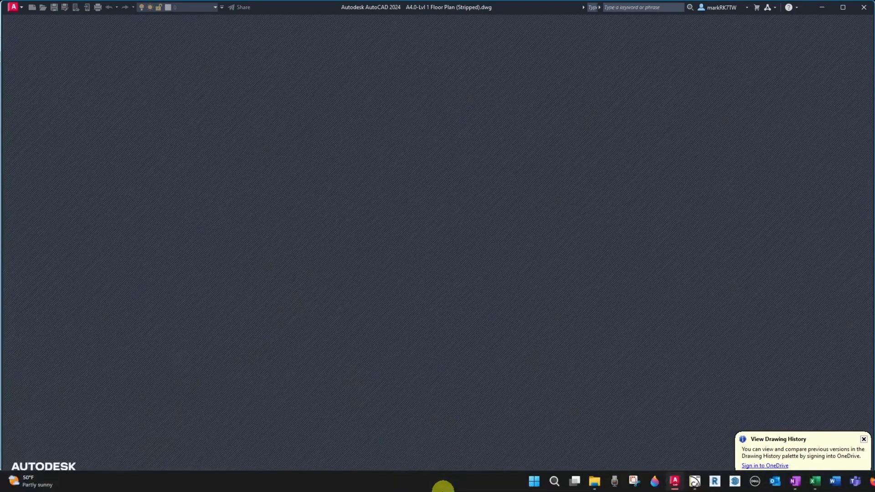
left_click(694, 482)
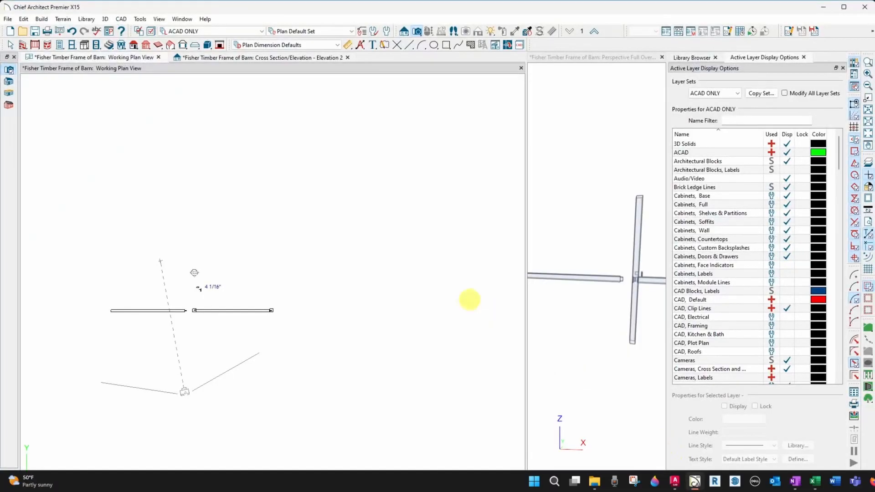
Step: Start a drawing import into the Working Plan View and choose A4.0-Lvl 1 Floor Plan (Stripped).dwg, importing only referenced CAD blocks
left_click(7, 20)
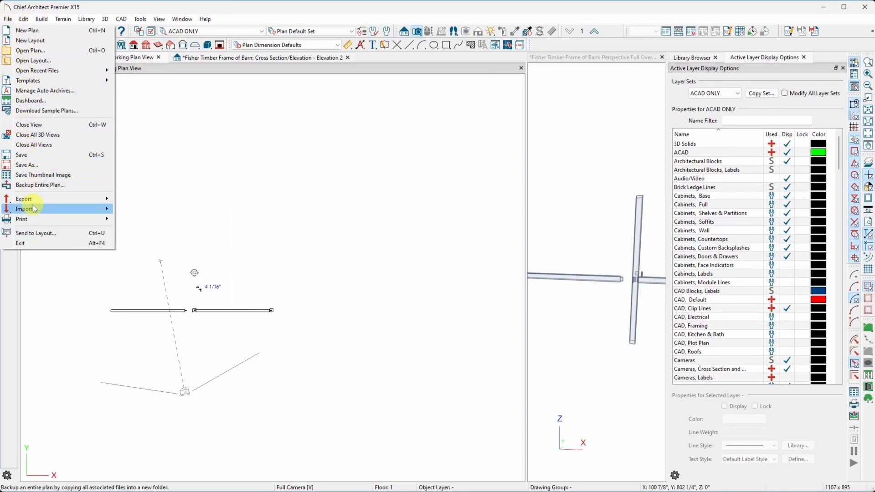
mouse_move(37, 208)
left_click(165, 220)
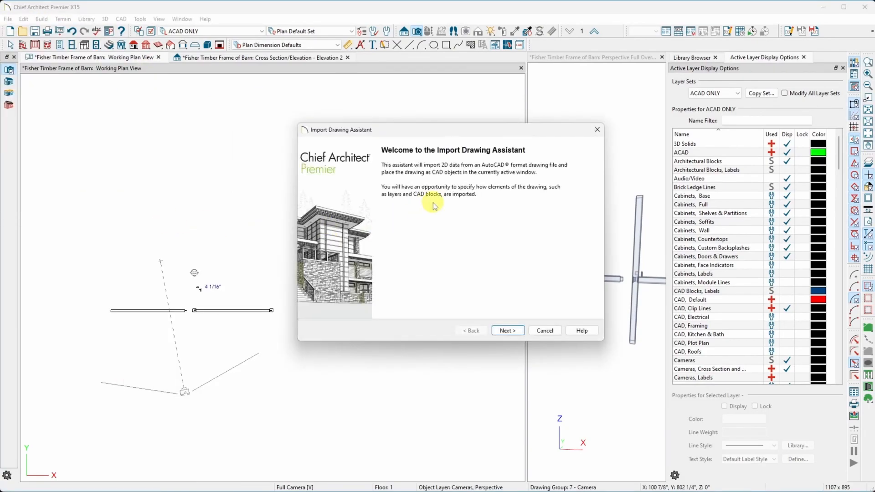
left_click(509, 330)
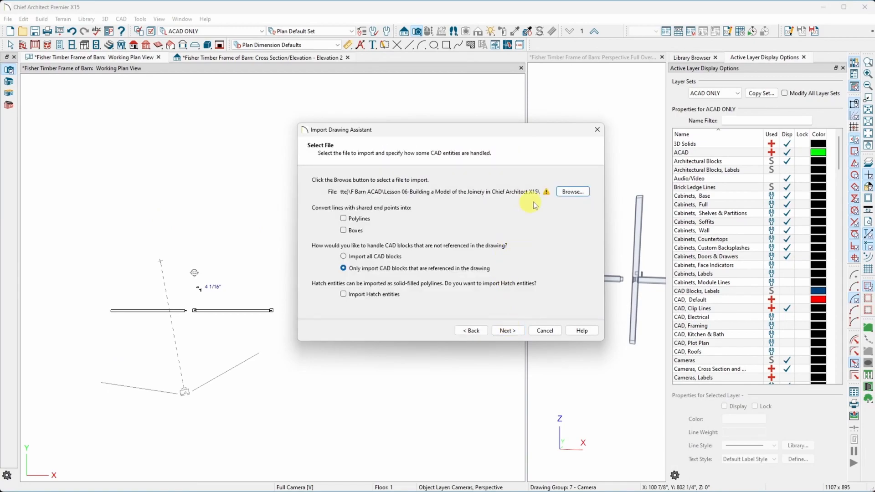
left_click(566, 192)
double_click(556, 227)
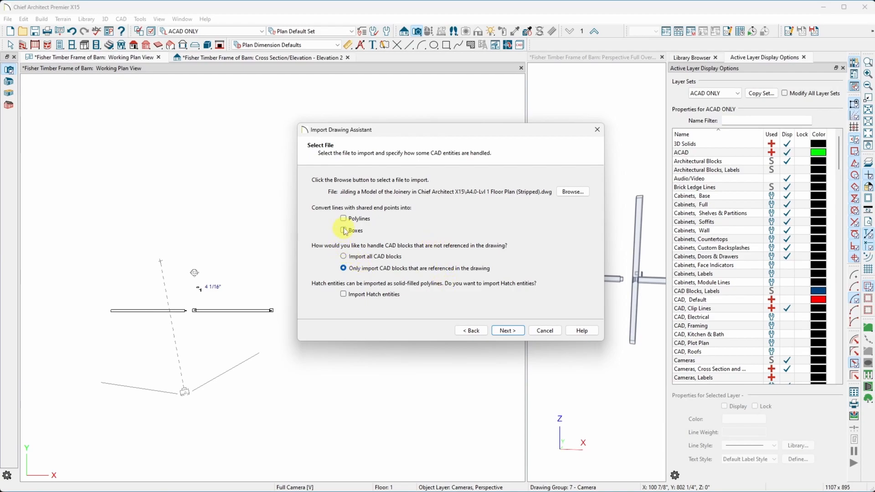
left_click(508, 331)
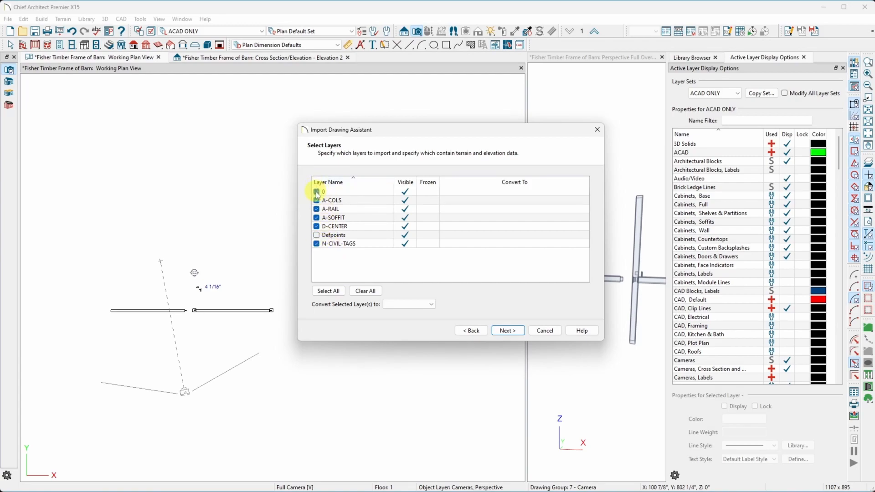
Step: Map all drawing layers to the single layer ACAD, keep inches as the drawing unit and complete the import
left_click(518, 333)
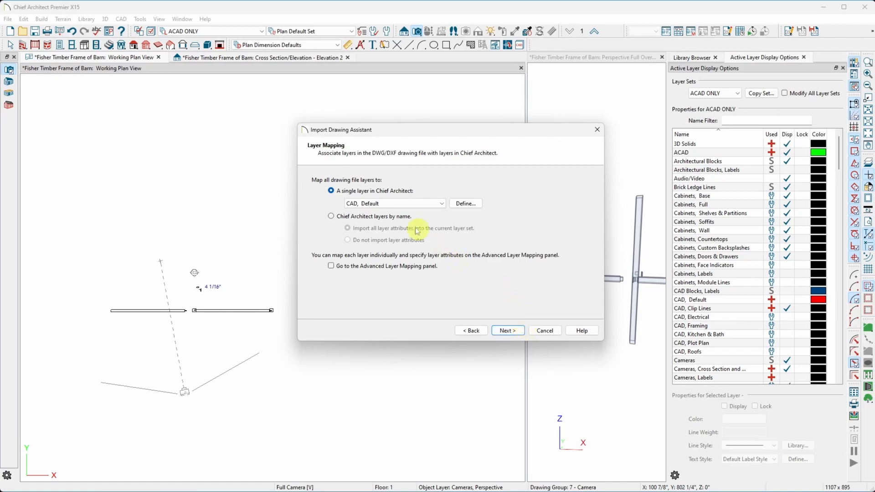
left_click(404, 206)
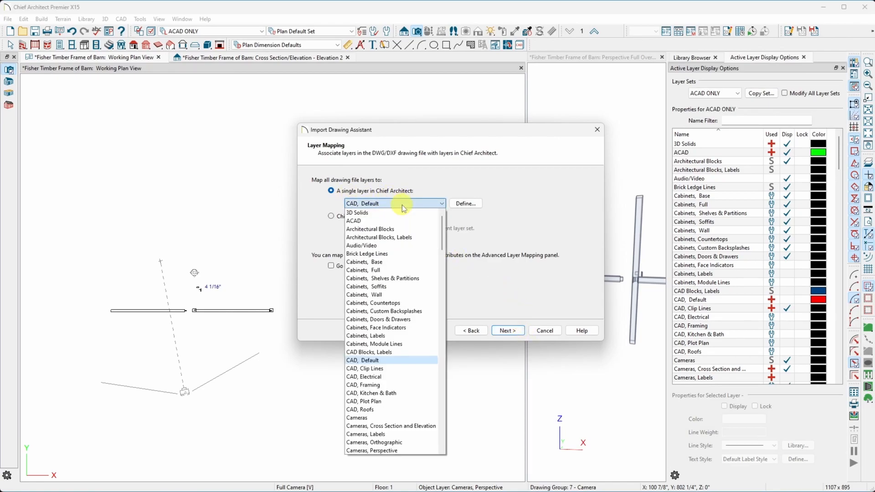
left_click(384, 221)
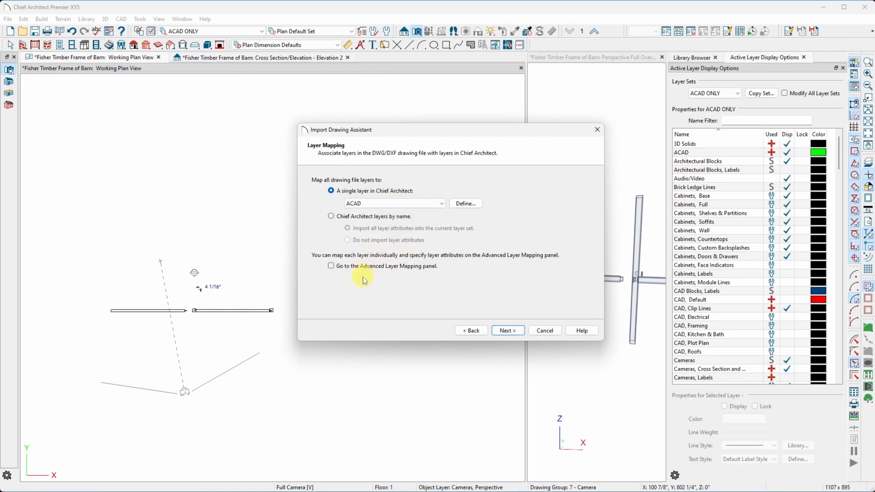
left_click(520, 334)
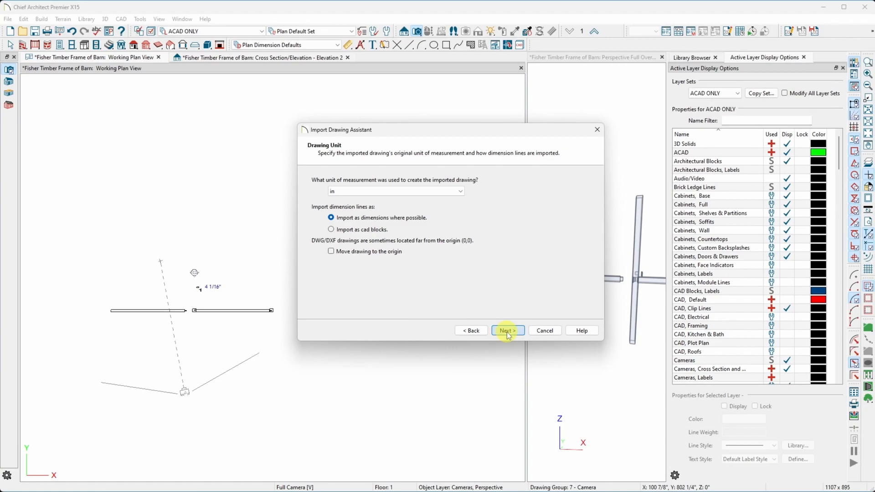
left_click(507, 333)
left_click(508, 331)
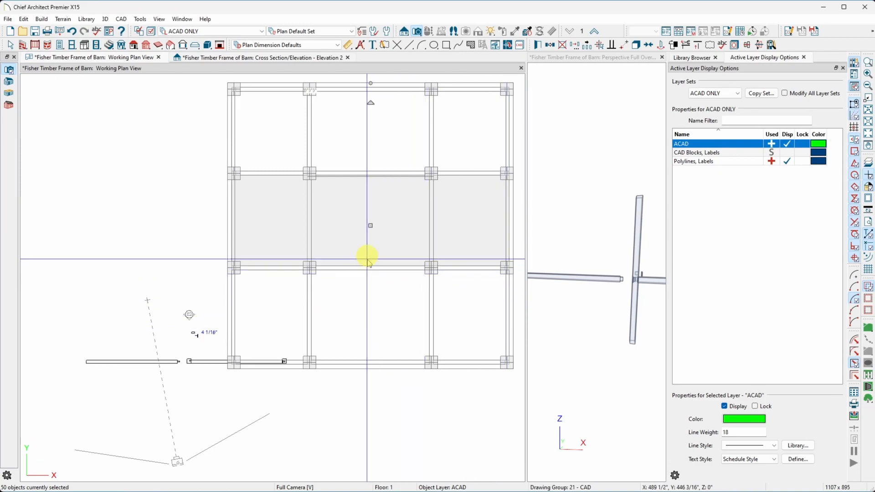
Step: Group the imported floor plan objects into one CAD block and assign the block to the ACAD layer
left_click(637, 45)
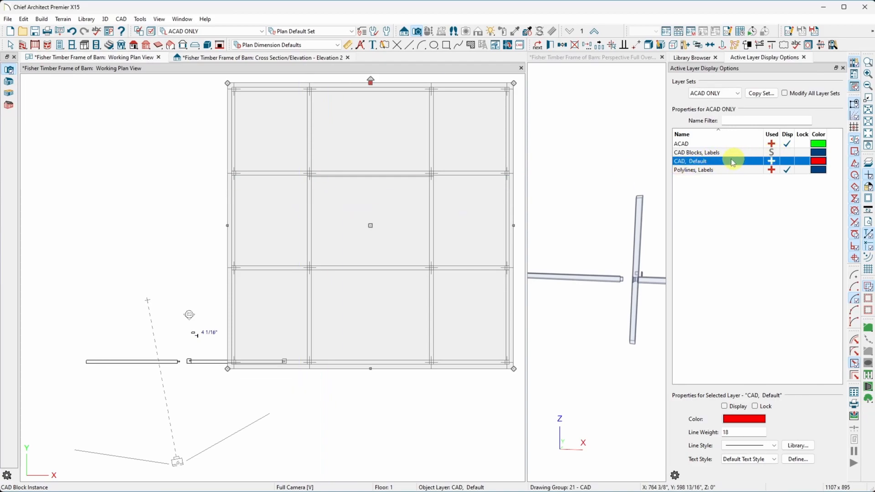
double_click(253, 162)
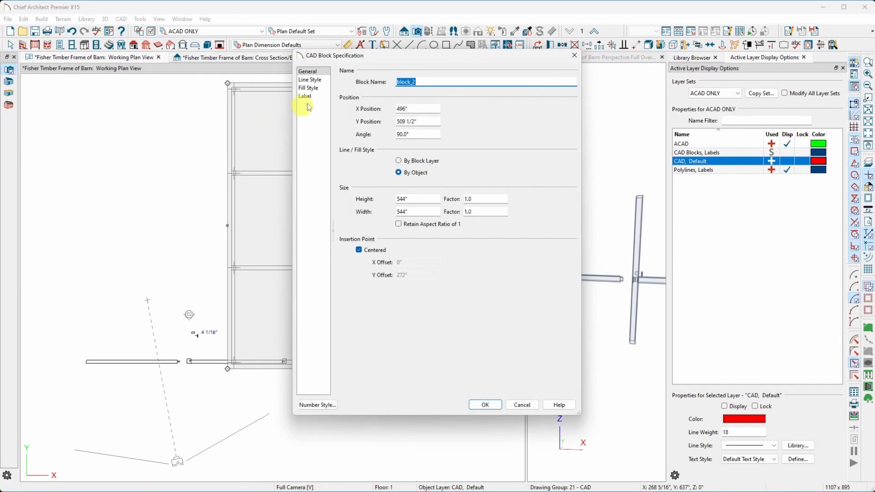
left_click(310, 80)
left_click(433, 82)
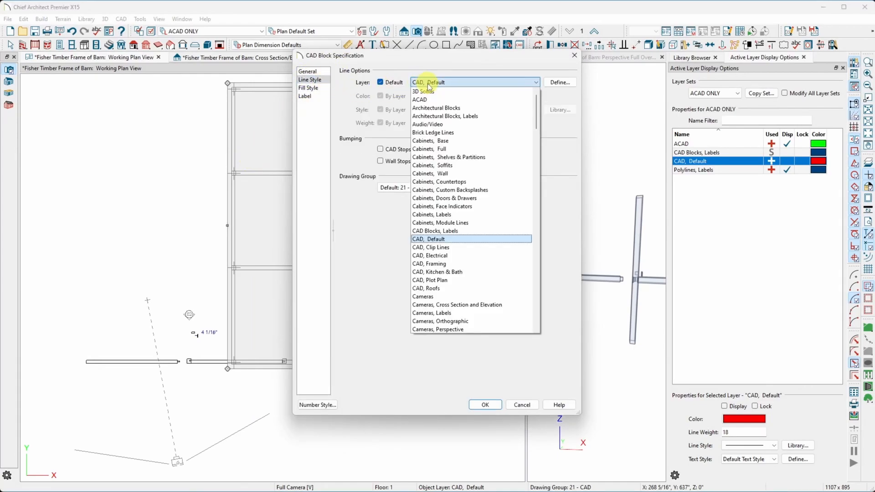
left_click(433, 100)
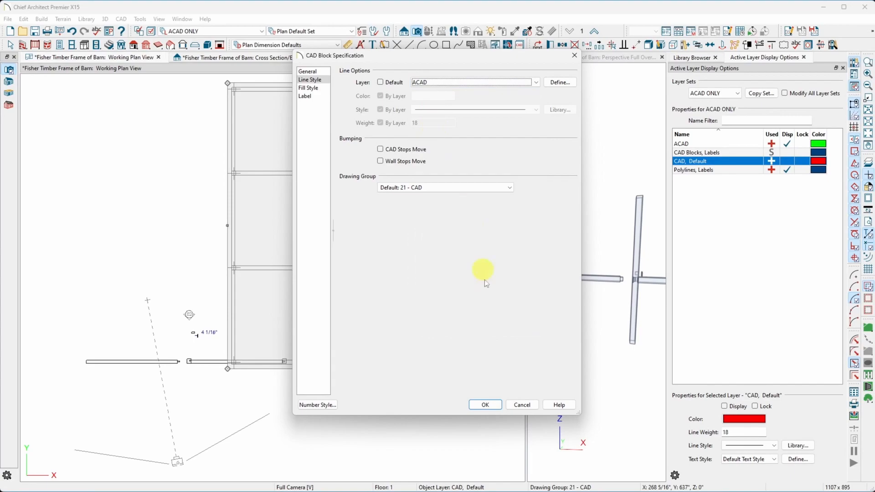
left_click(485, 405)
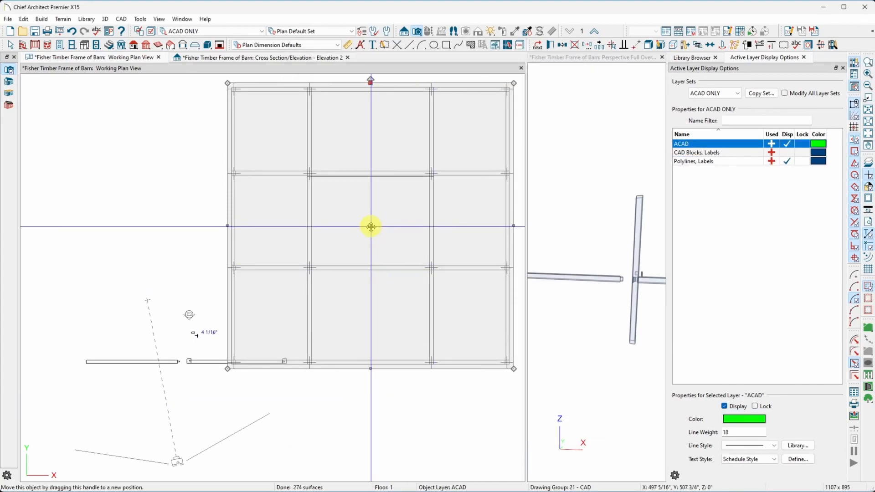
Step: Move the floor plan block straight up about 13 feet, clear of the existing timbers, and deselect it
left_click_drag(370, 225, 360, 166)
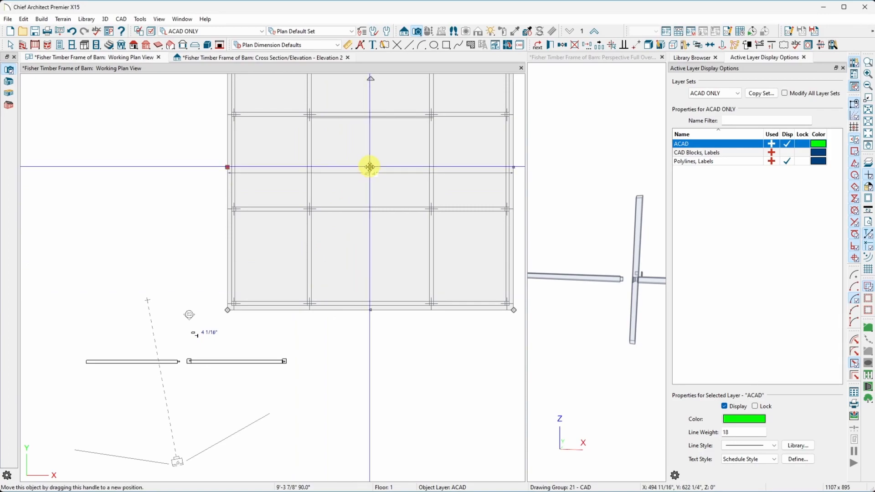
left_click_drag(370, 167, 366, 142)
scroll(308, 347, "down", 3)
scroll(375, 191, "up", 3)
left_click(454, 121)
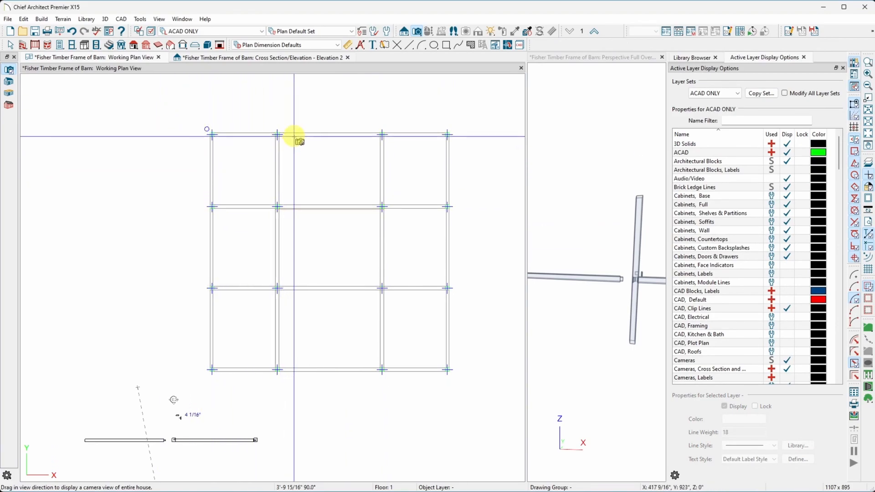
Step: Select the floor plan block and explode it into its separate CAD objects
key("space")
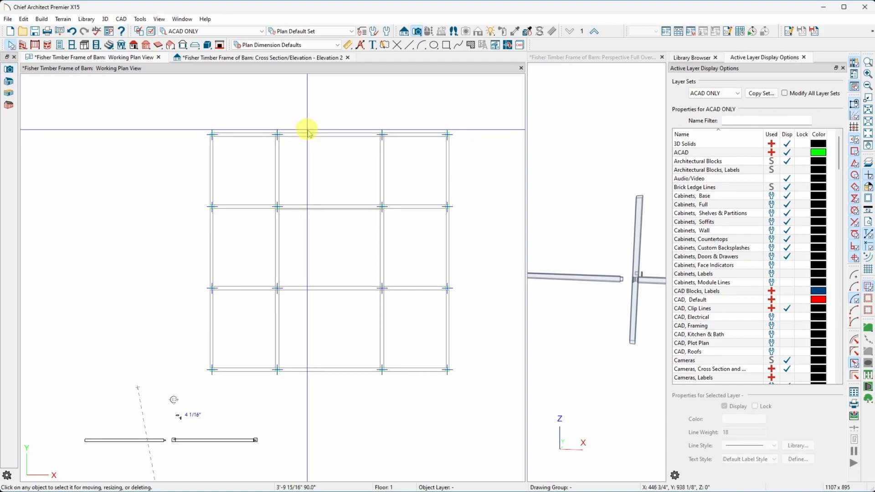
left_click(307, 133)
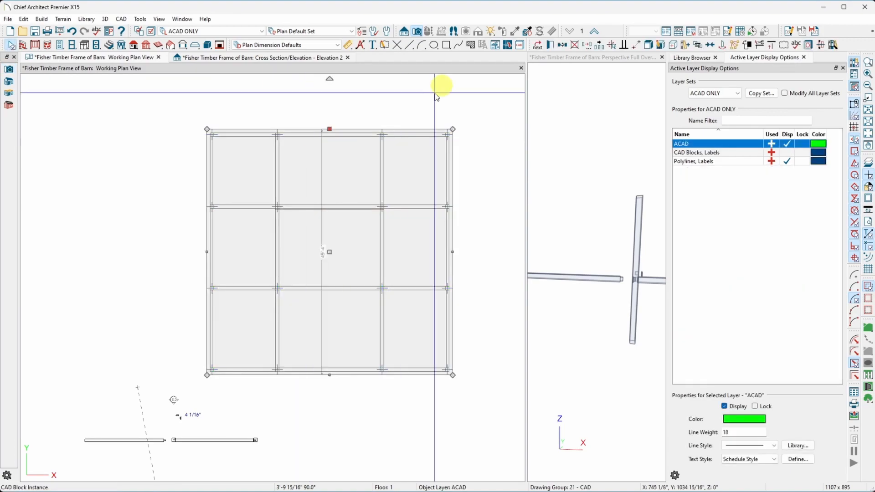
left_click(649, 48)
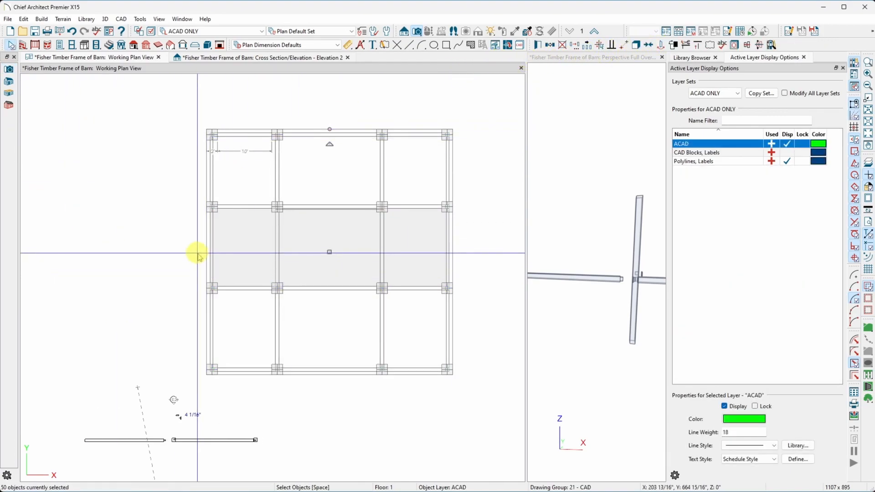
Step: Select the square column polyline on the plan's left edge, second row from the bottom, and examine it against the surrounding plan and timbers
scroll(204, 387, "up", 2)
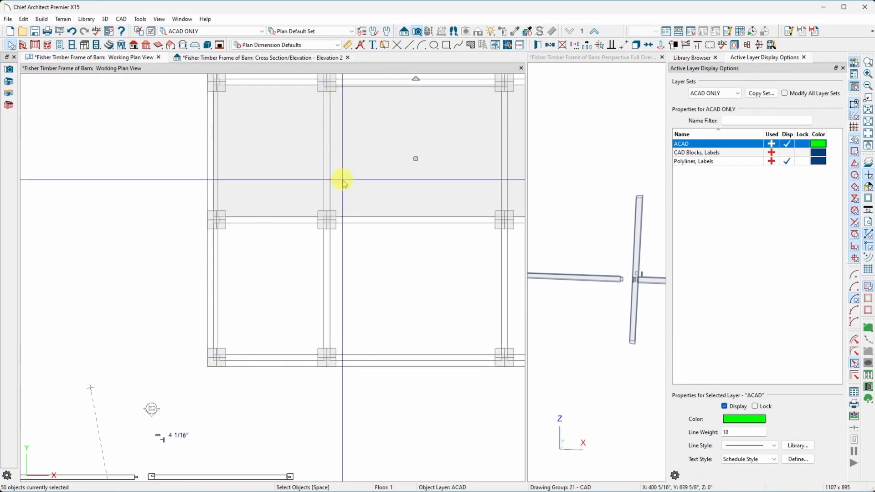
left_click(256, 239)
left_click(219, 220)
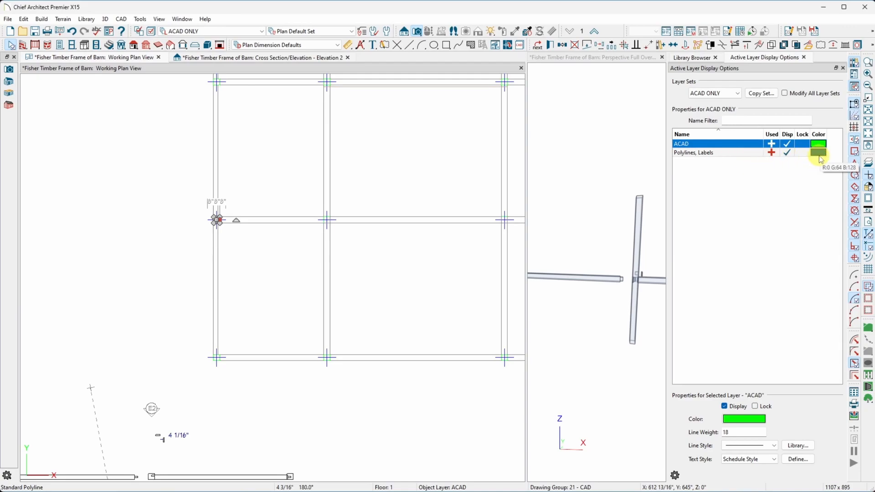
scroll(213, 221, "up", 5)
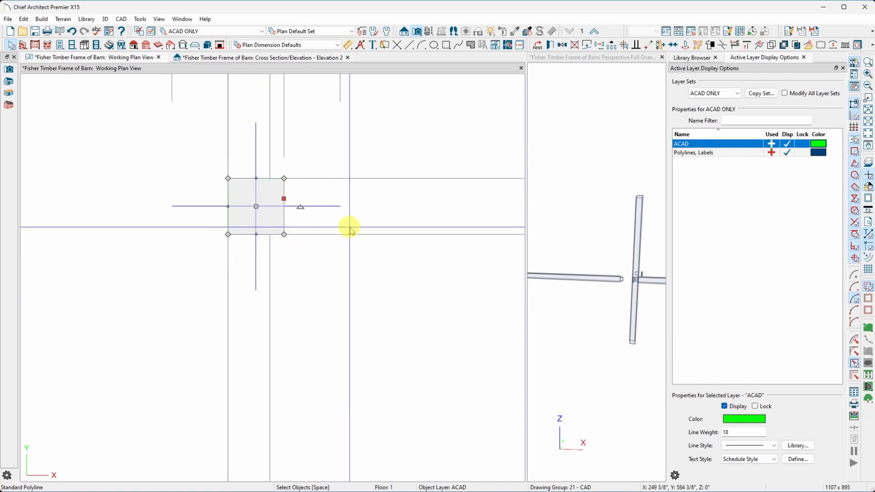
scroll(253, 284, "down", 3)
scroll(254, 279, "up", 3)
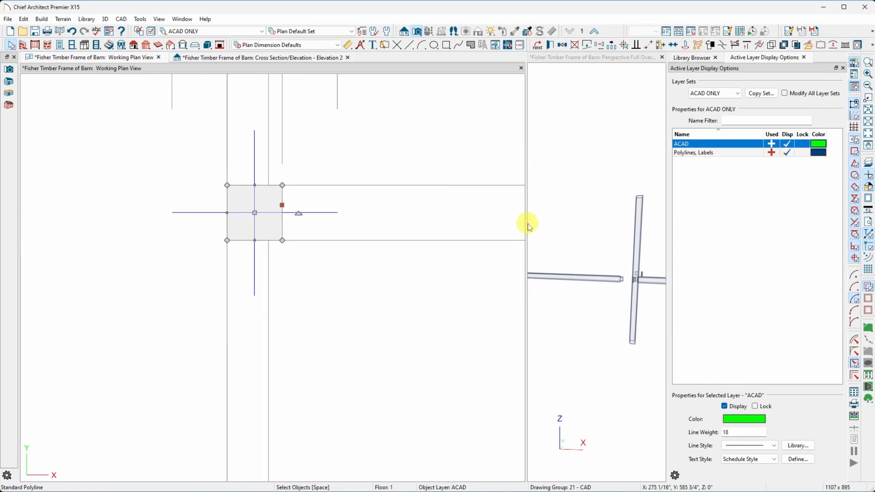
scroll(71, 280, "down", 6)
scroll(176, 342, "down", 3)
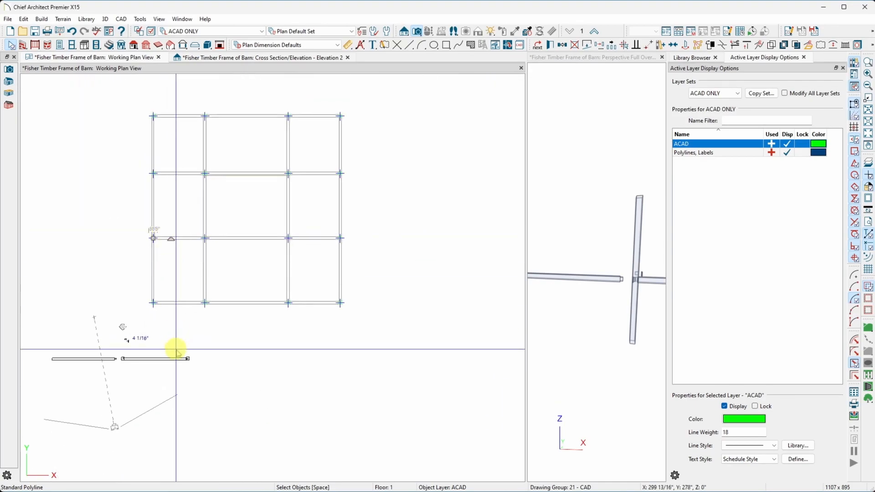
scroll(172, 370, "up", 1)
scroll(152, 348, "up", 2)
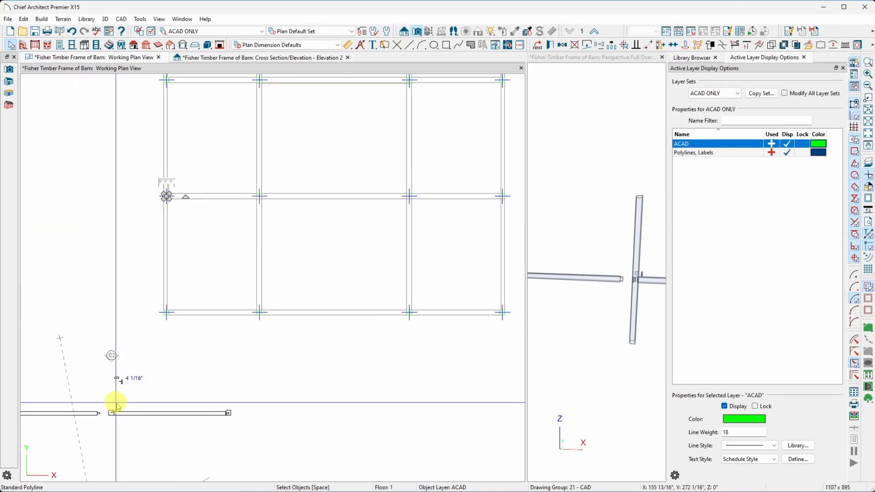
scroll(159, 339, "down", 1)
scroll(160, 342, "down", 1)
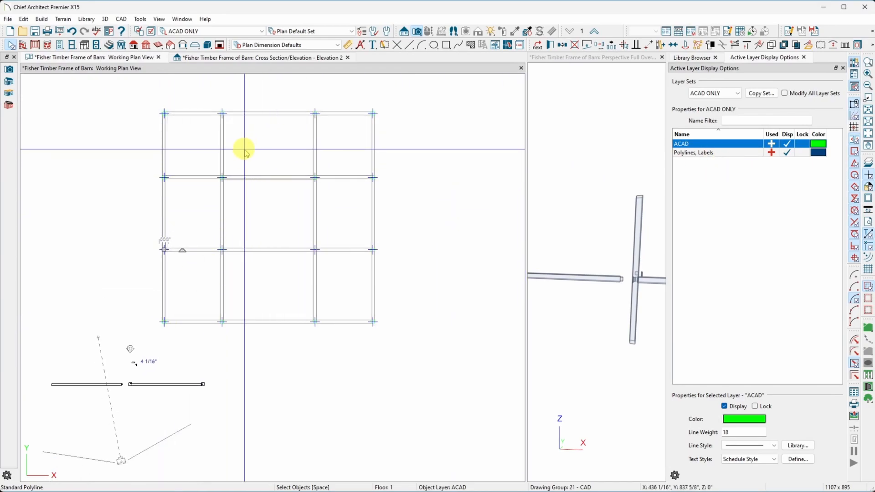
Step: Draw a horizontal line about 7 feet long leftward from the left-edge column, second row from the top, and display the "CAD, Default" layer
scroll(249, 151, "up", 1)
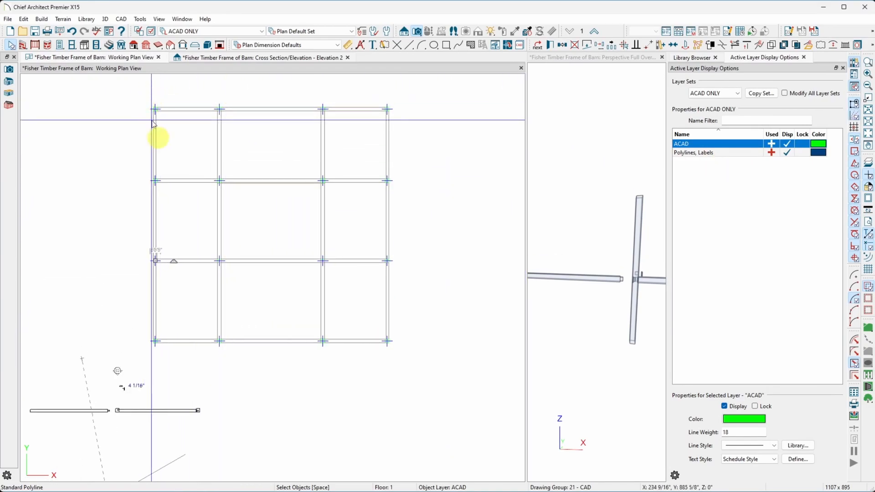
left_click(410, 46)
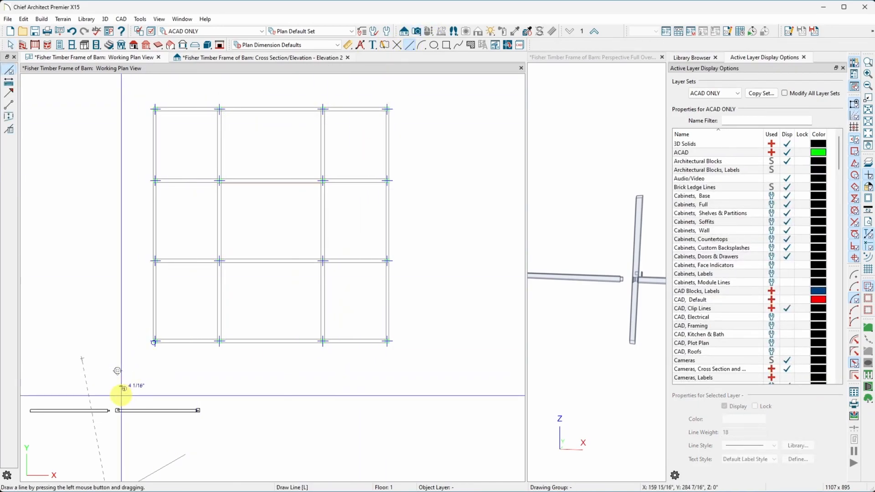
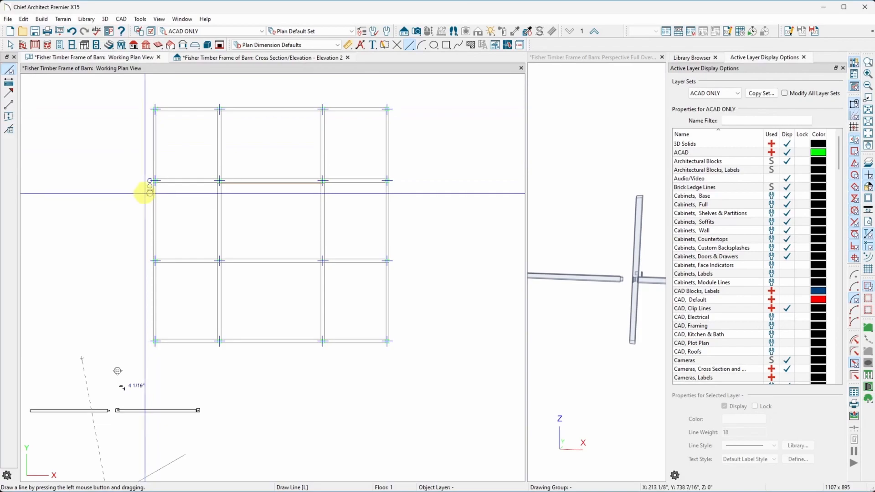
scroll(130, 181, "up", 3)
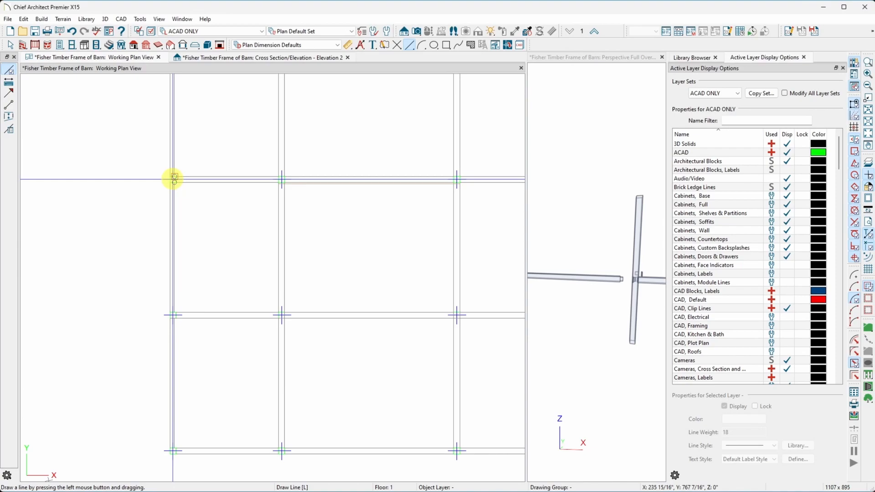
scroll(171, 180, "up", 2)
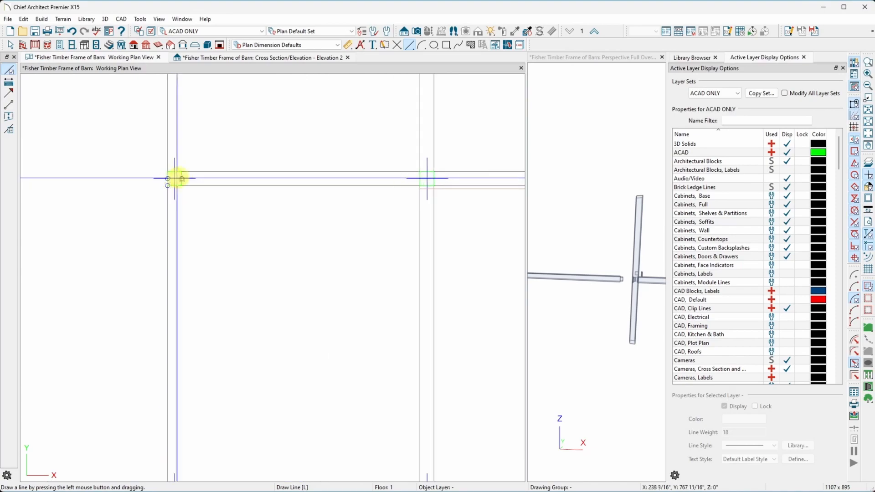
left_click_drag(153, 179, 9, 178)
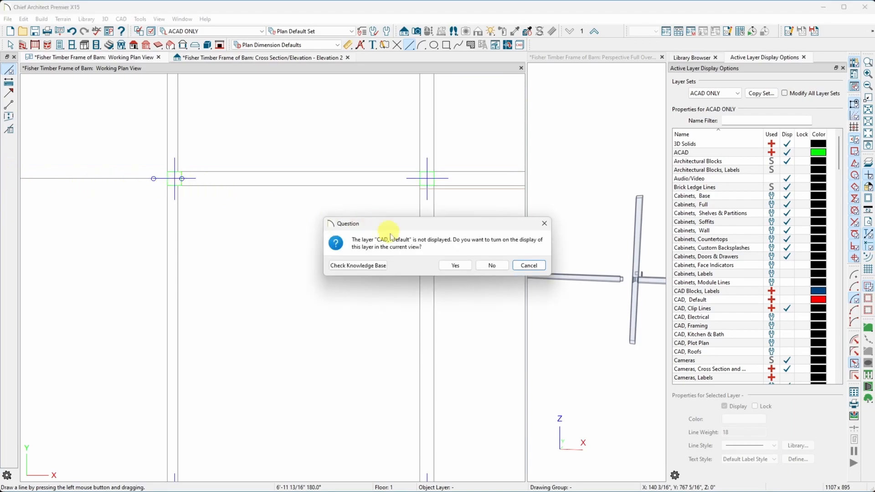
left_click(455, 266)
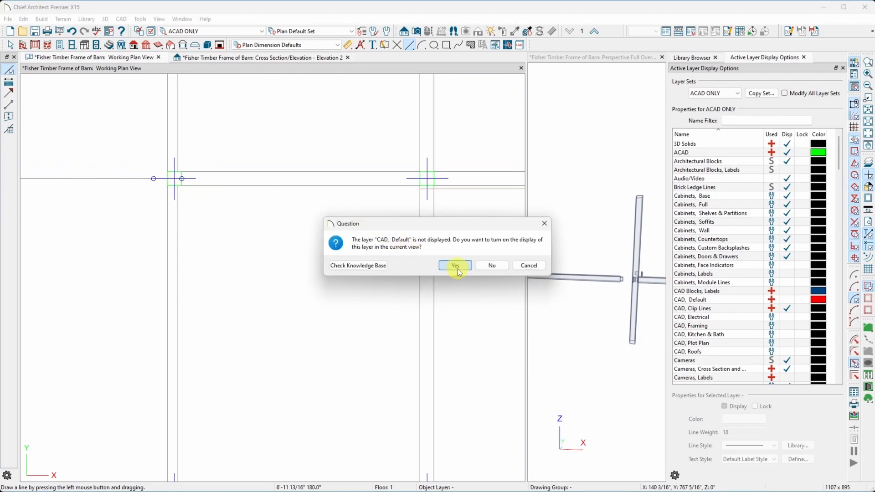
Step: Draw a vertical line about 5'-3" long downward from the left-edge column, second row from the top
scroll(390, 229, "down", 2)
scroll(277, 253, "up", 2)
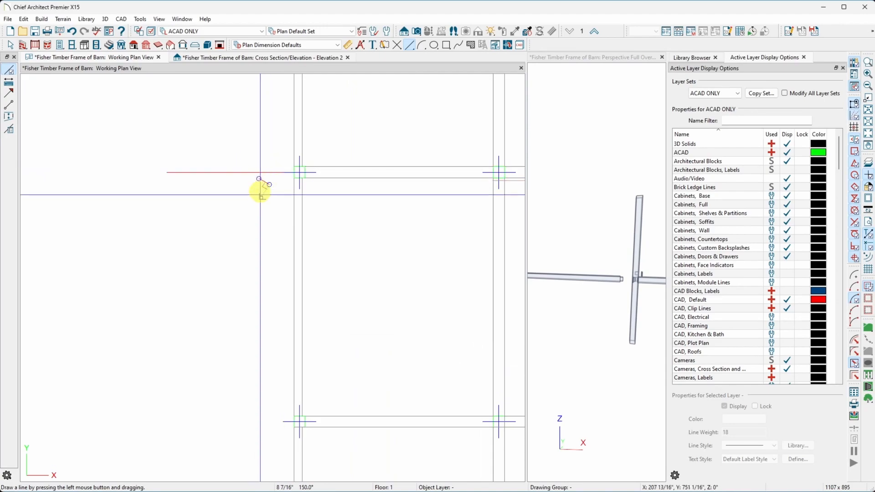
left_click_drag(299, 189, 294, 276)
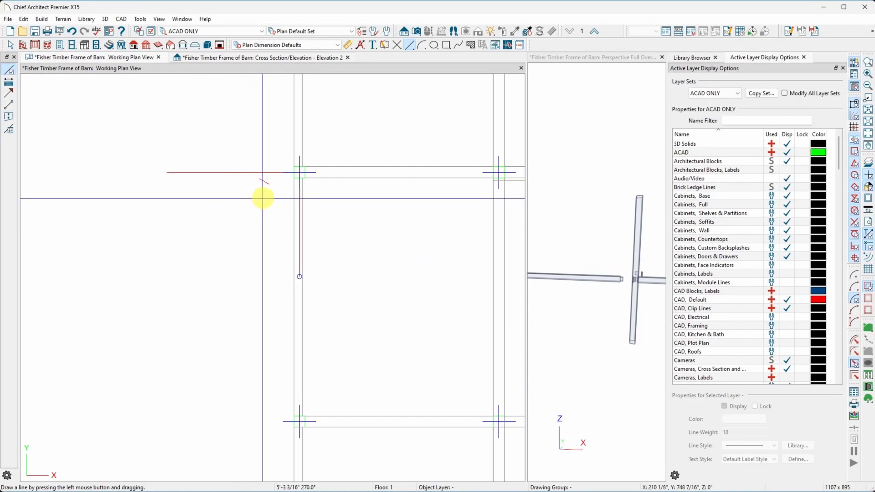
Step: Draw a horizontal line leftward from the left-edge column in the third row and extend it through the column to about 15'-10"
scroll(264, 190, "down", 4)
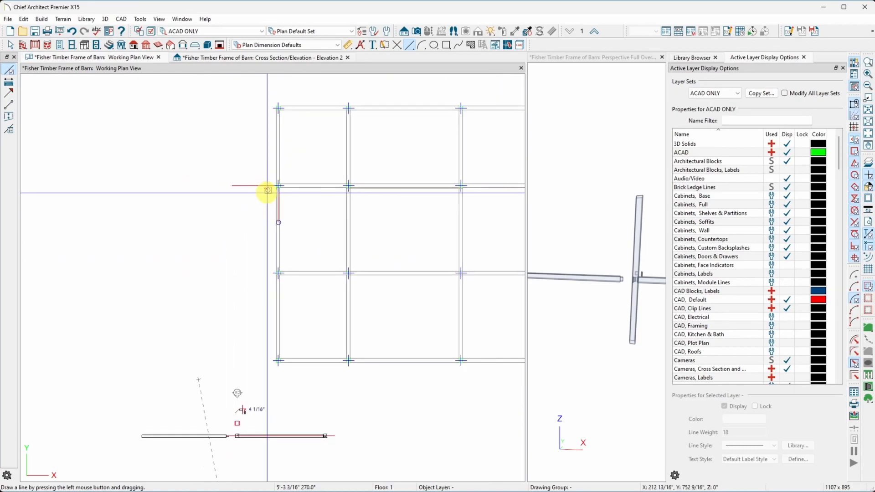
scroll(250, 279, "up", 3)
left_click_drag(302, 263, 176, 264)
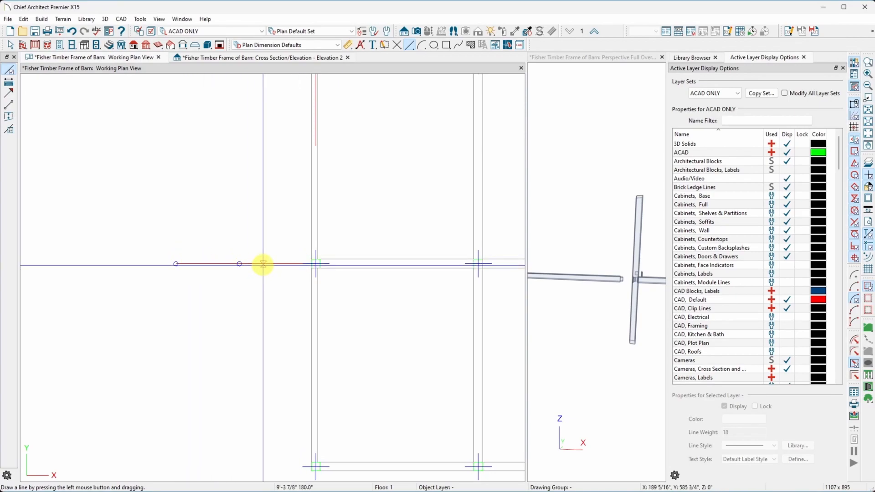
left_click(262, 264)
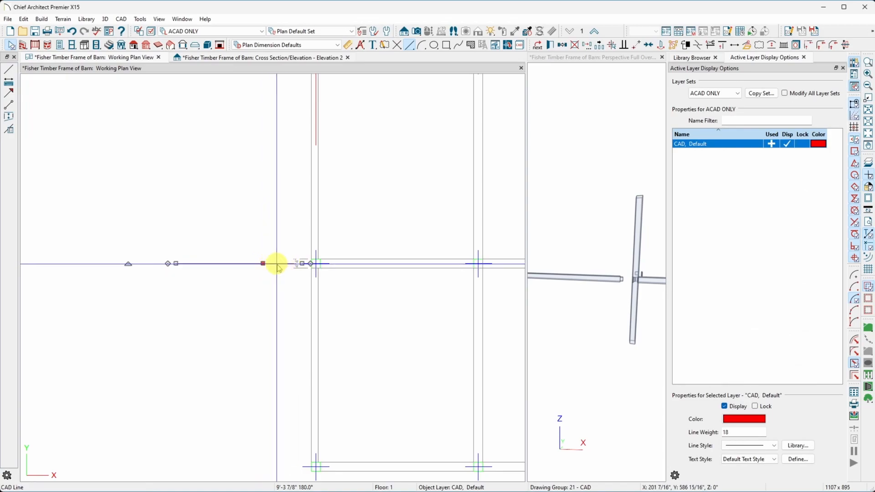
left_click_drag(301, 265, 392, 264)
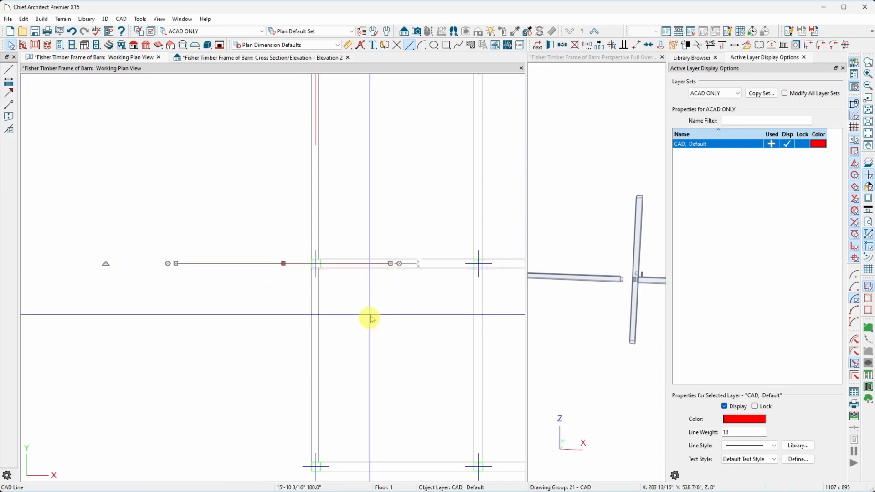
Step: Extend the vertical line along the plan's left edge down to the third-row column
scroll(371, 309, "down", 2)
scroll(361, 260, "up", 2)
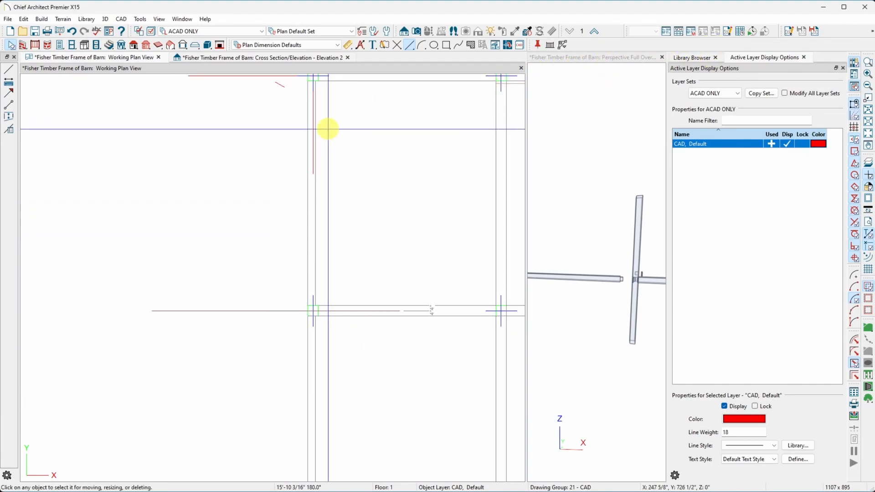
left_click(312, 154)
scroll(347, 235, "down", 3)
scroll(344, 187, "up", 3)
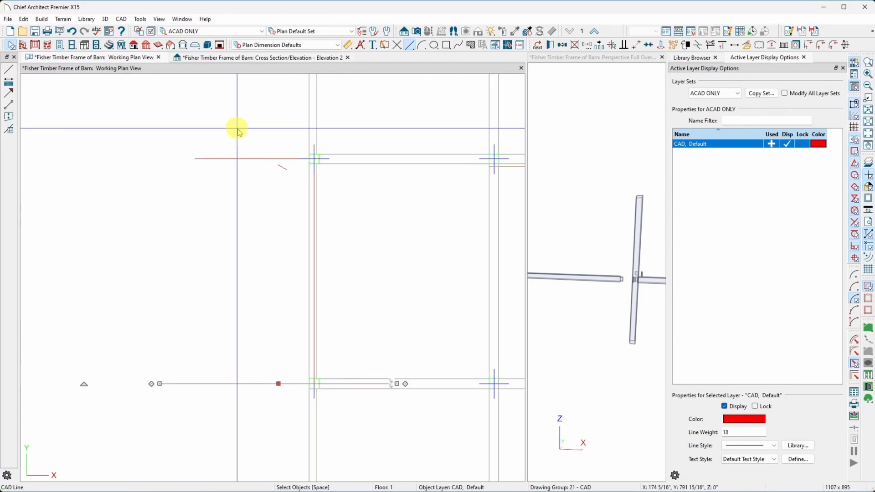
Step: Extend the upper horizontal line rightward through the second-row column to about 13'-6 1/2" in length
left_click(242, 159)
left_click_drag(301, 159, 398, 159)
left_click(391, 178)
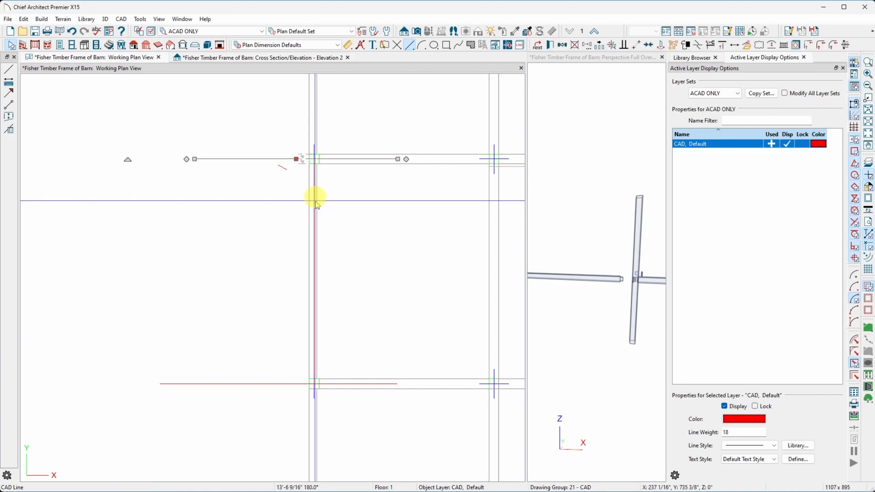
Step: Delete the short stray diagonal line below the upper horizontal line
left_click(281, 166)
left_click_drag(281, 167, 288, 224)
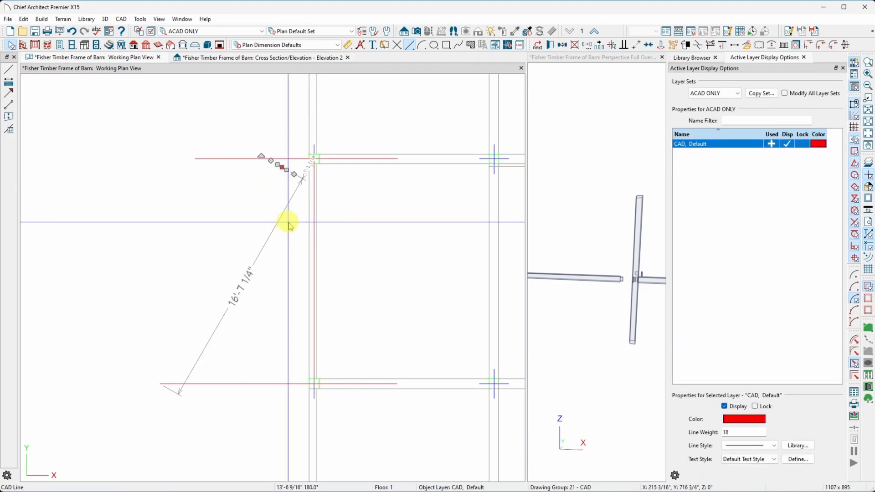
key("Delete")
scroll(361, 211, "down", 5)
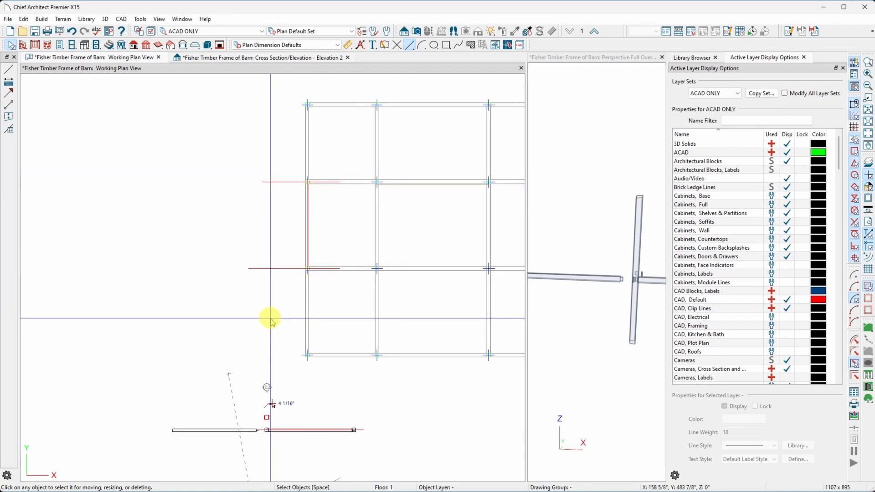
scroll(239, 260, "down", 1)
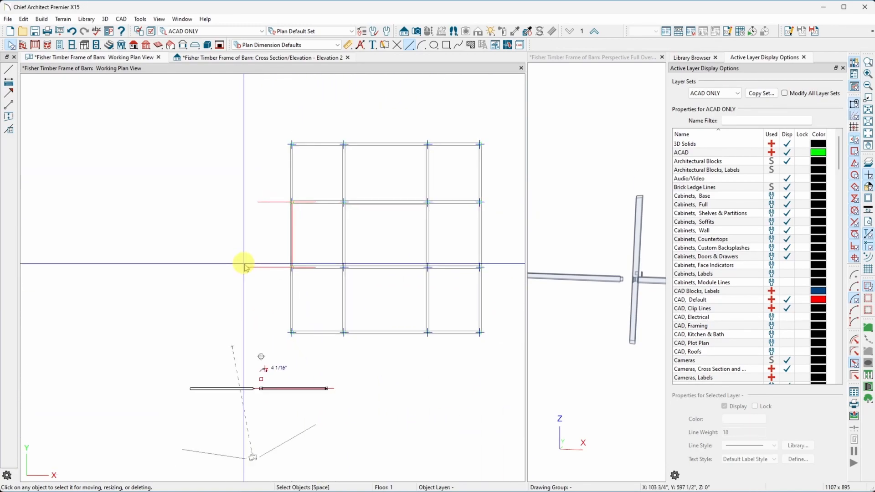
left_click_drag(203, 115, 498, 341)
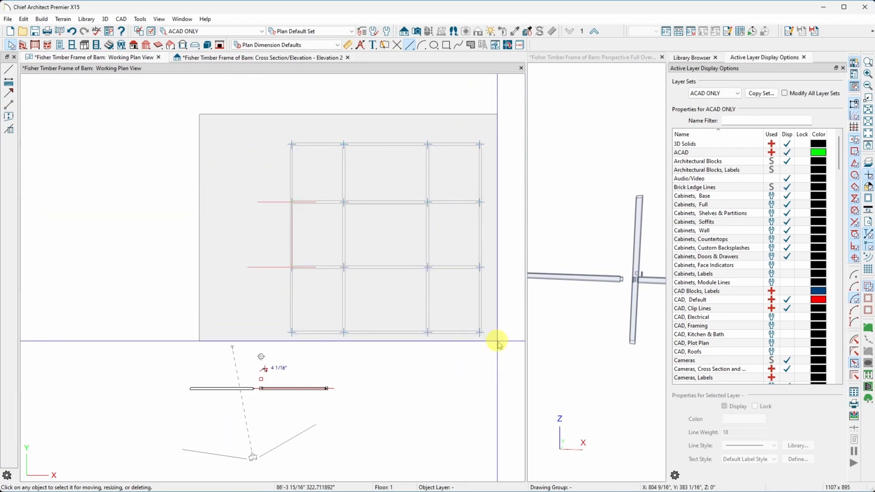
left_click_drag(498, 341, 249, 91)
left_click_drag(283, 128, 499, 186)
scroll(299, 199, "up", 2)
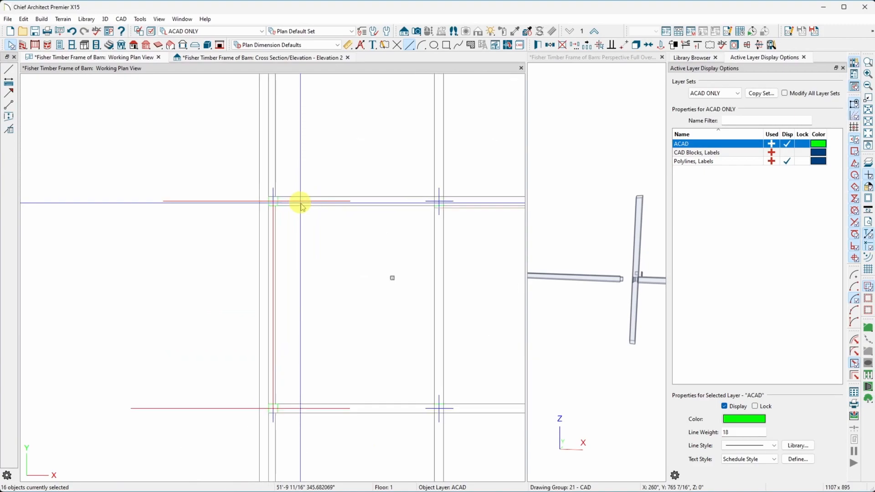
scroll(264, 187, "down", 1)
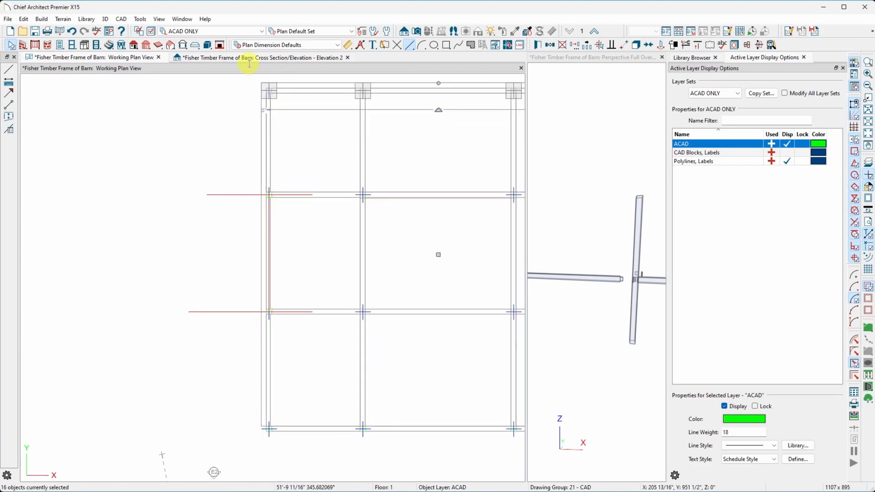
left_click_drag(248, 82, 545, 437)
scroll(422, 299, "down", 3)
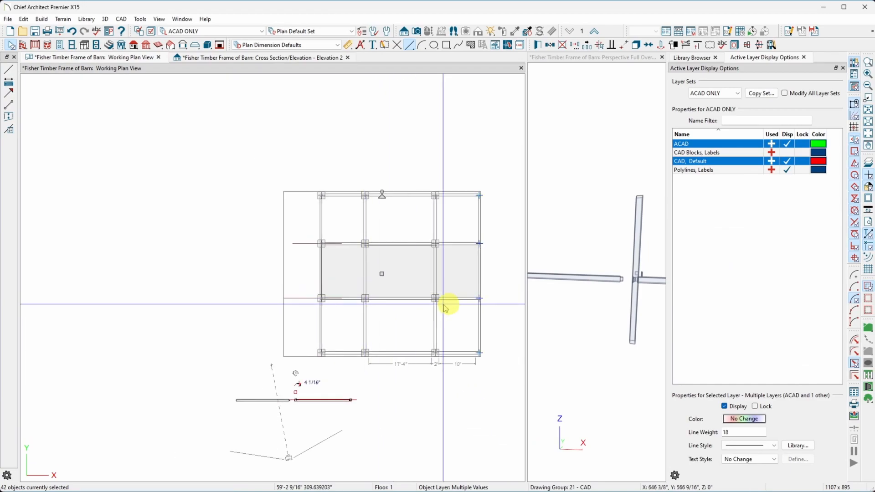
Step: Select the whole floor plan with the two horizontal lines, leaving out the vertical line, and group them into a CAD block
scroll(495, 315, "up", 2)
left_click_drag(175, 100, 491, 408)
scroll(170, 245, "up", 4)
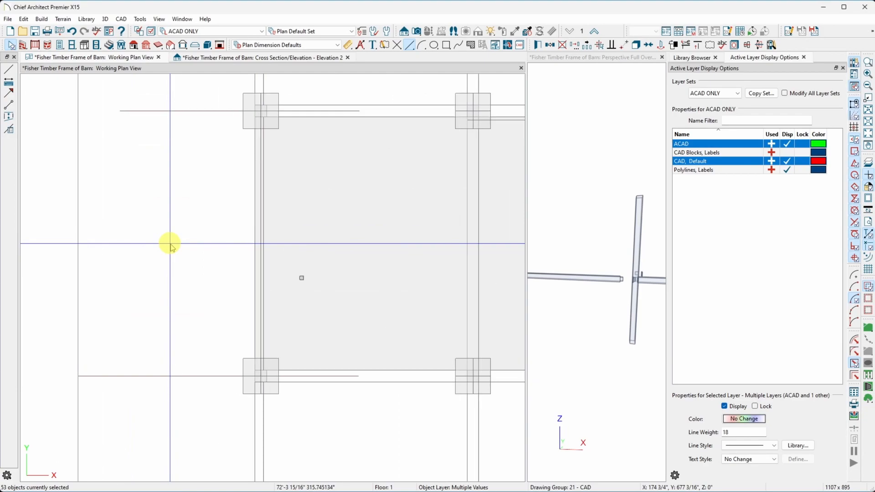
scroll(282, 254, "up", 2)
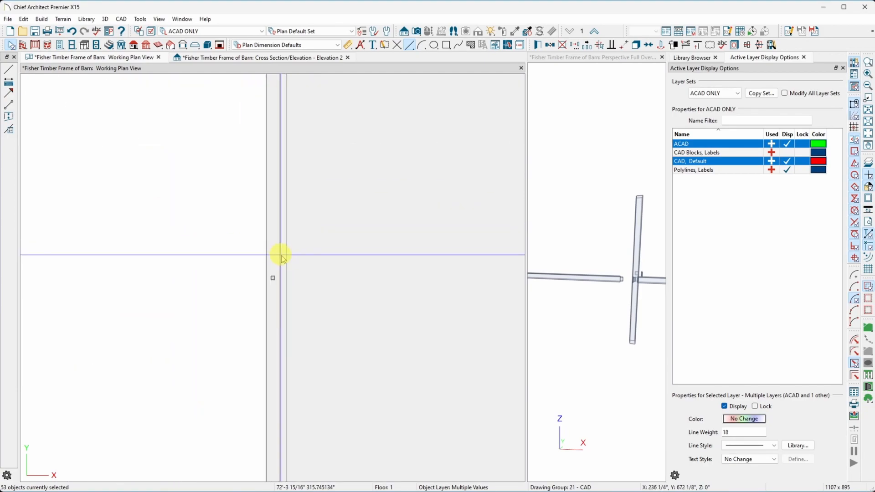
scroll(290, 279, "down", 1)
scroll(190, 275, "down", 2)
scroll(192, 274, "down", 3)
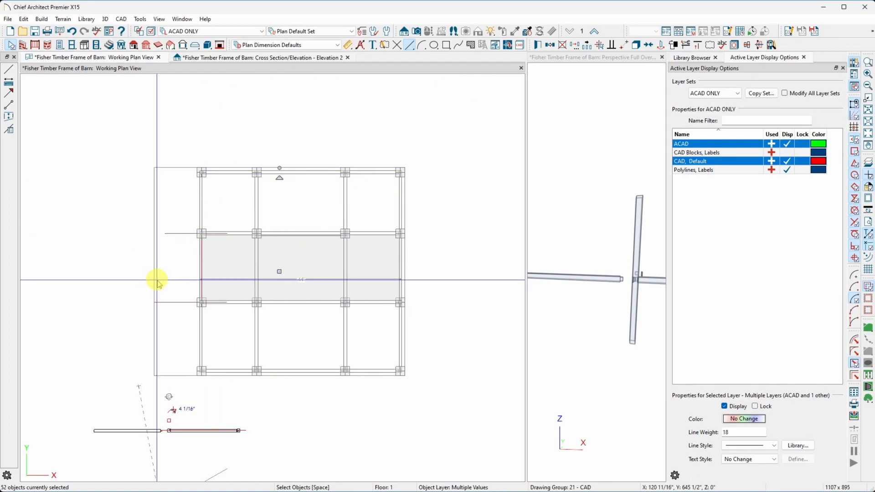
left_click(637, 45)
left_click(102, 188)
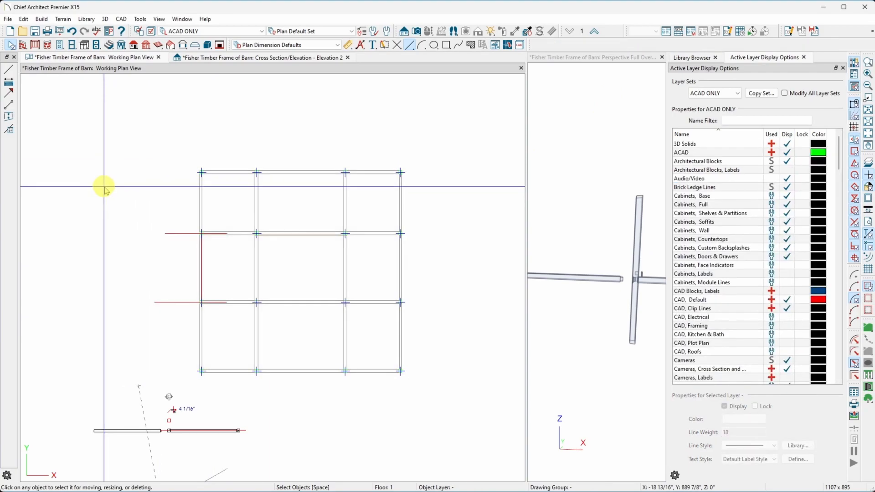
Step: Try to rotate the floor plan block about its centre, and clear the selection
left_click(169, 303)
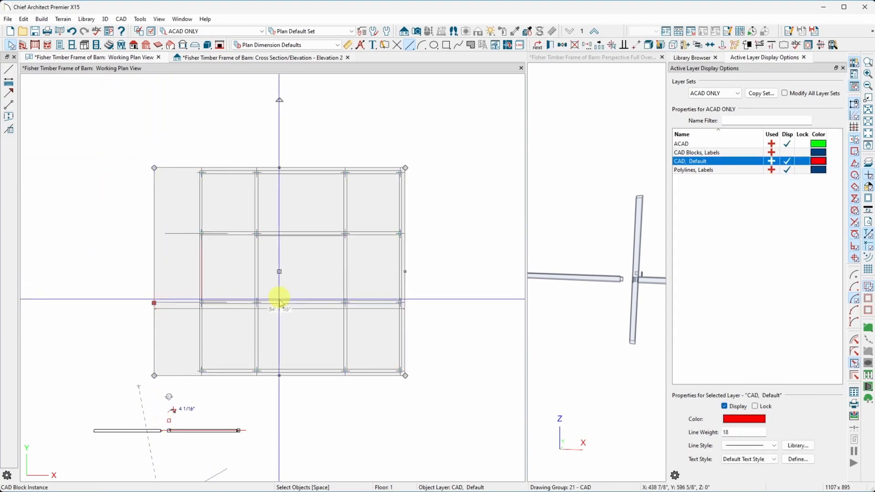
left_click_drag(275, 101, 283, 119)
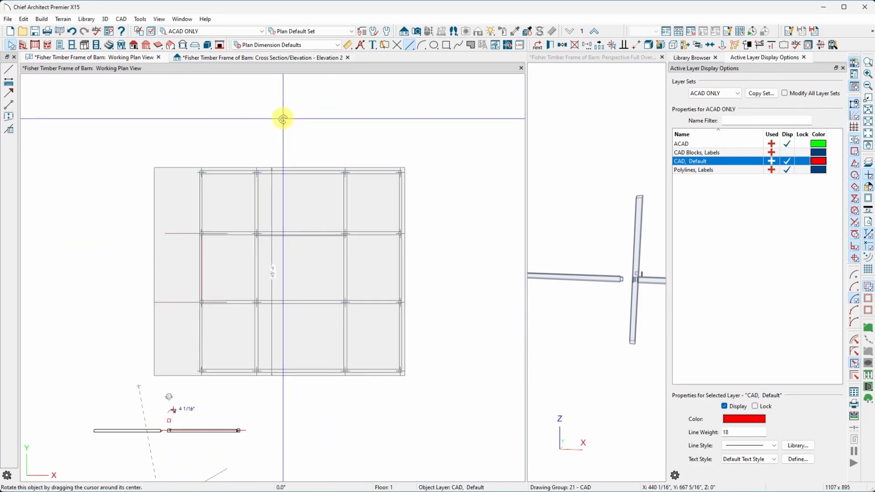
left_click(117, 147)
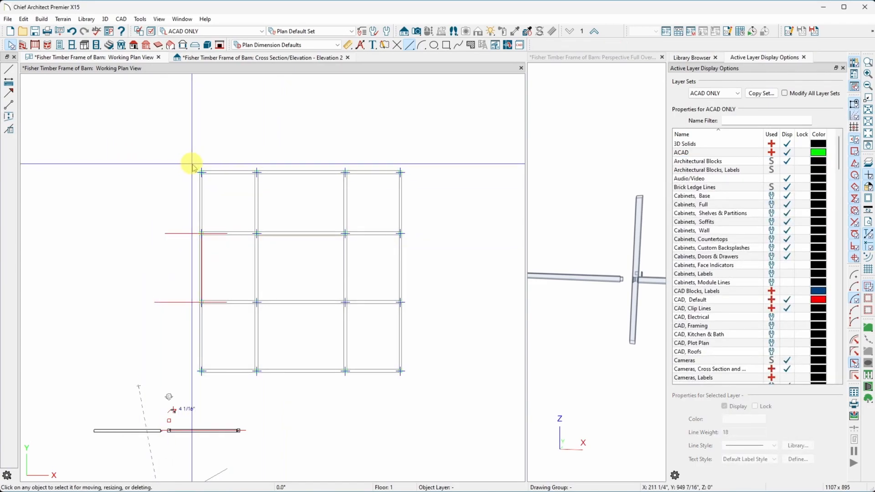
left_click_drag(189, 157, 131, 144)
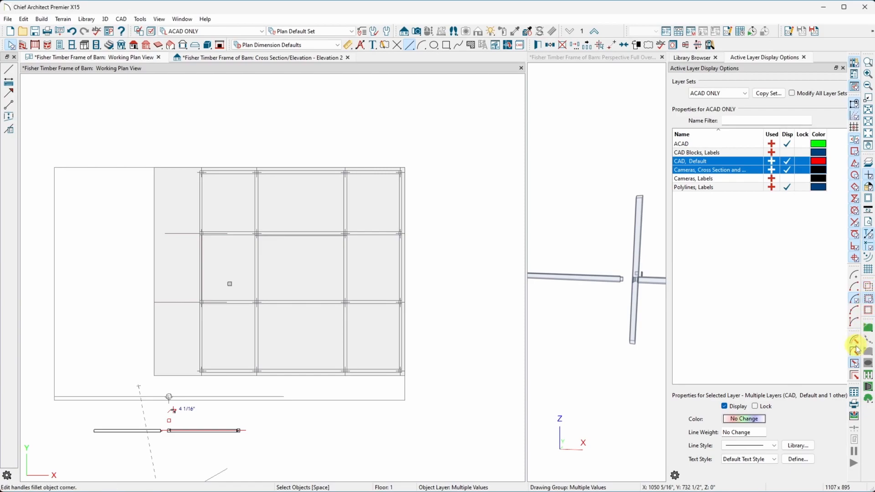
left_click(440, 299)
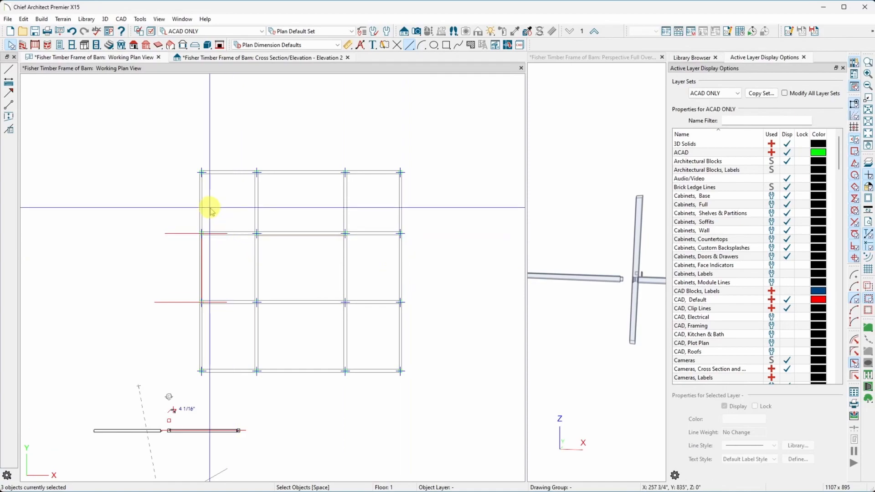
Step: Explode the floor plan block into its separate CAD objects and deselect them
left_click(201, 197)
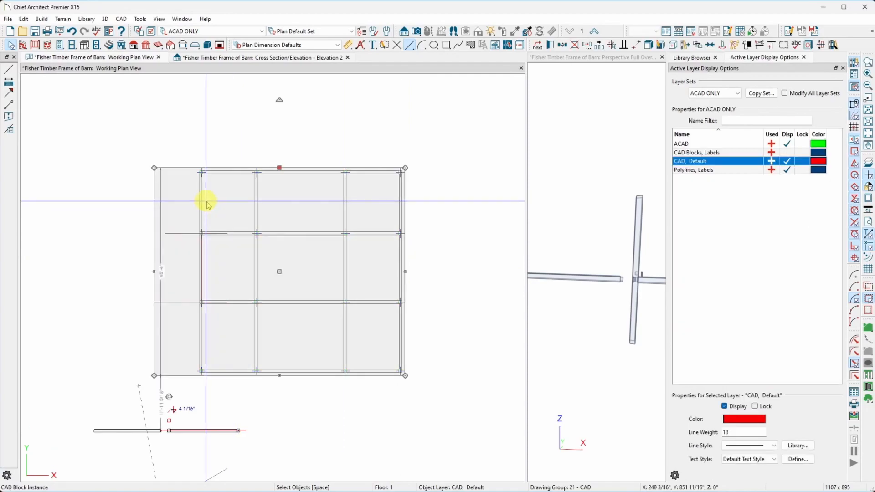
left_click(648, 46)
left_click(191, 154)
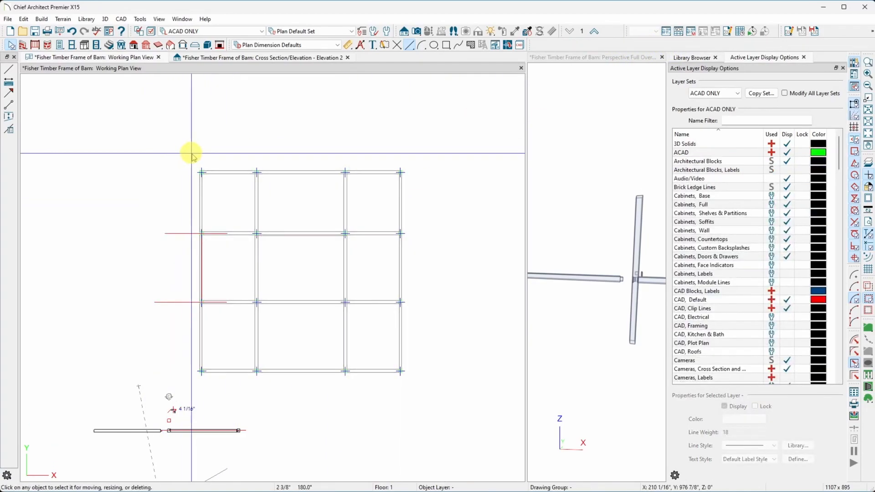
left_click_drag(191, 154, 427, 388)
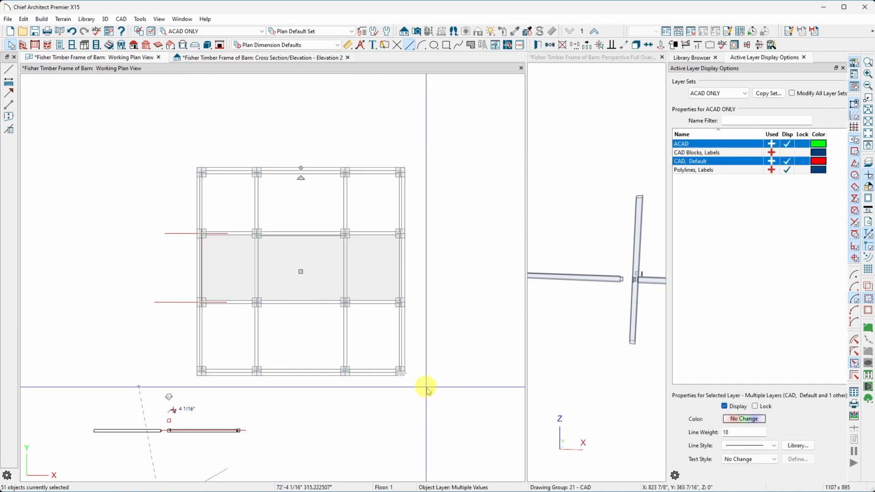
scroll(196, 278, "up", 5)
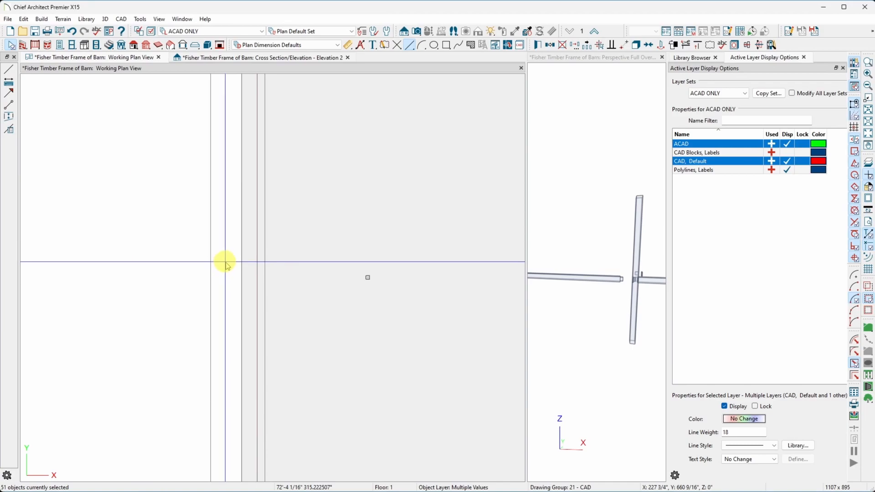
left_click(241, 237, "shift")
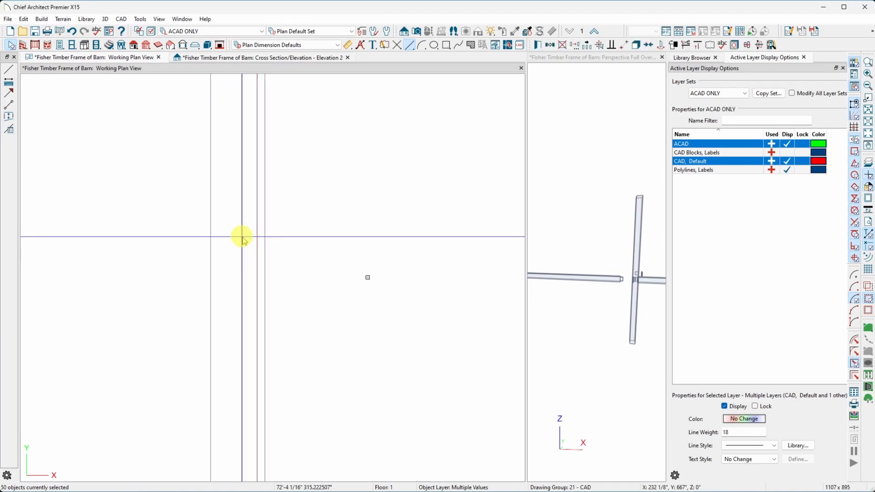
left_click(256, 264, "shift")
scroll(215, 267, "down", 5)
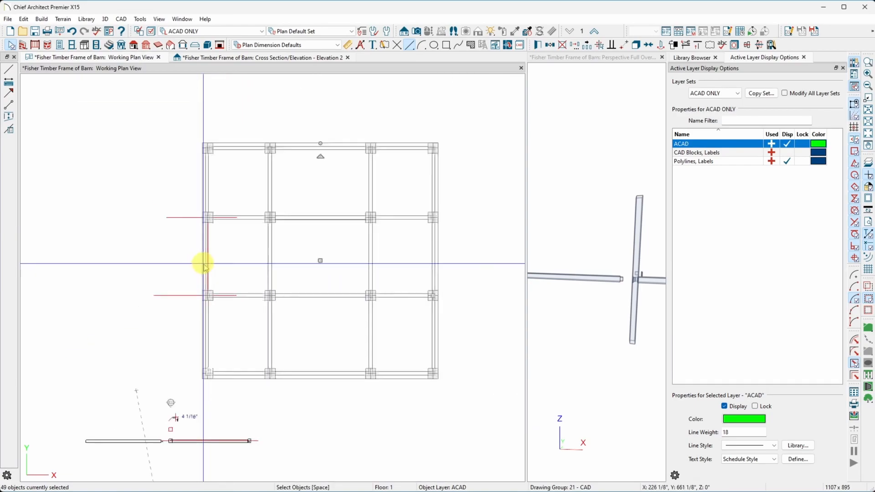
Step: Select all floor plan objects except the red vertical reference line and group them into a CAD block
left_click_drag(199, 129, 464, 395)
scroll(196, 254, "up", 5)
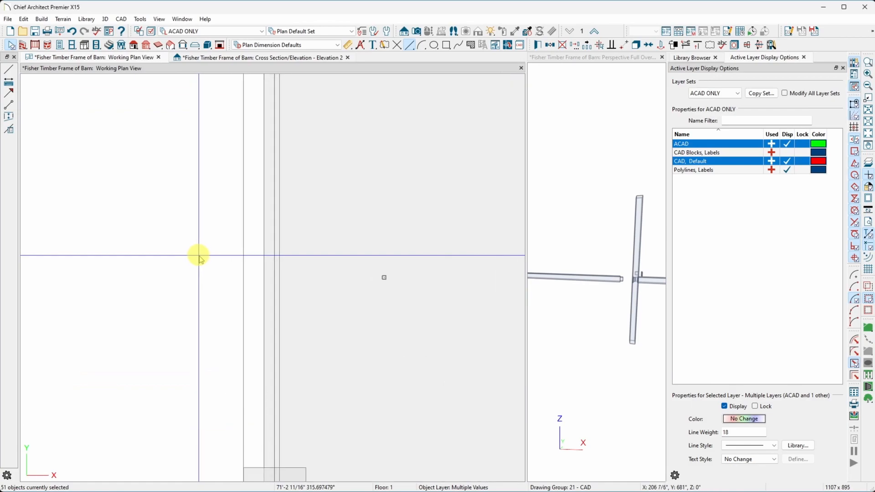
left_click(287, 246, "shift")
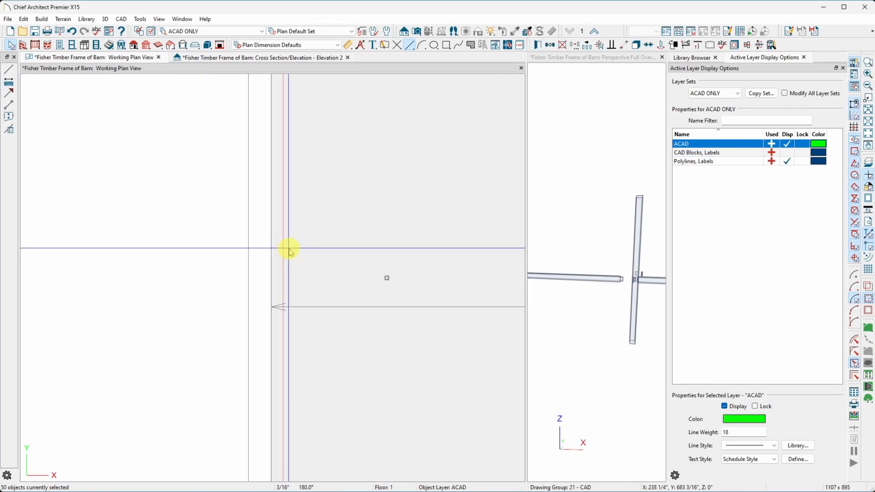
scroll(212, 246, "down", 5)
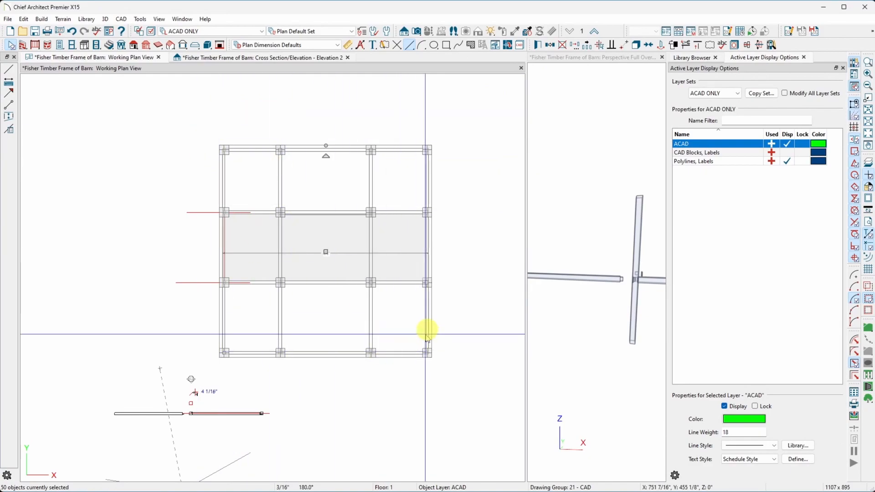
left_click(639, 47)
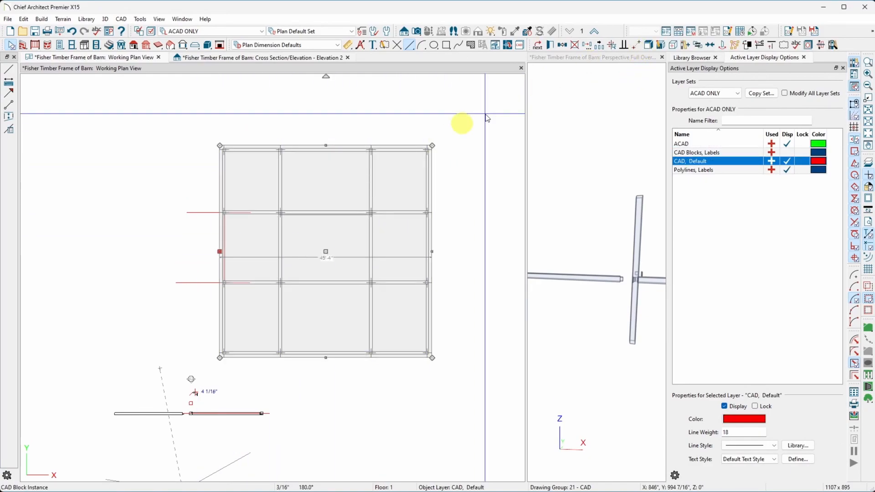
Step: Rotate the floor plan block and its three red reference lines together 90° counterclockwise, and clear the selection
left_click_drag(158, 111, 462, 365)
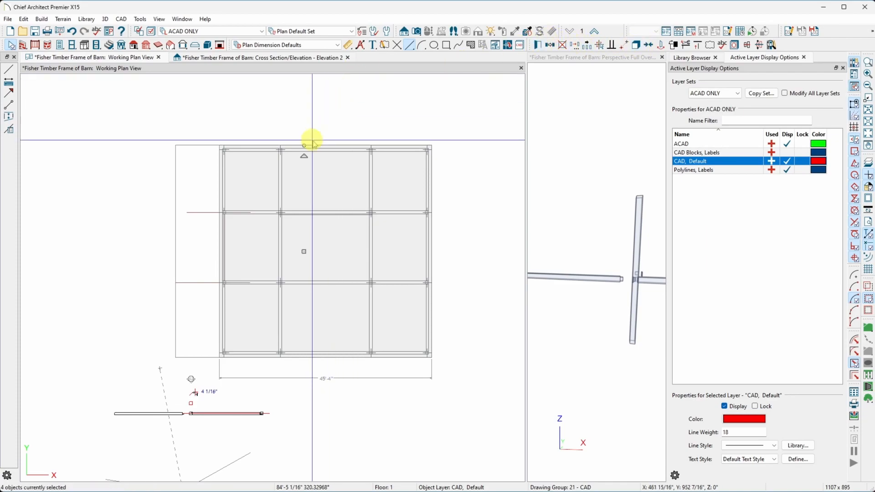
left_click_drag(305, 157, 265, 256)
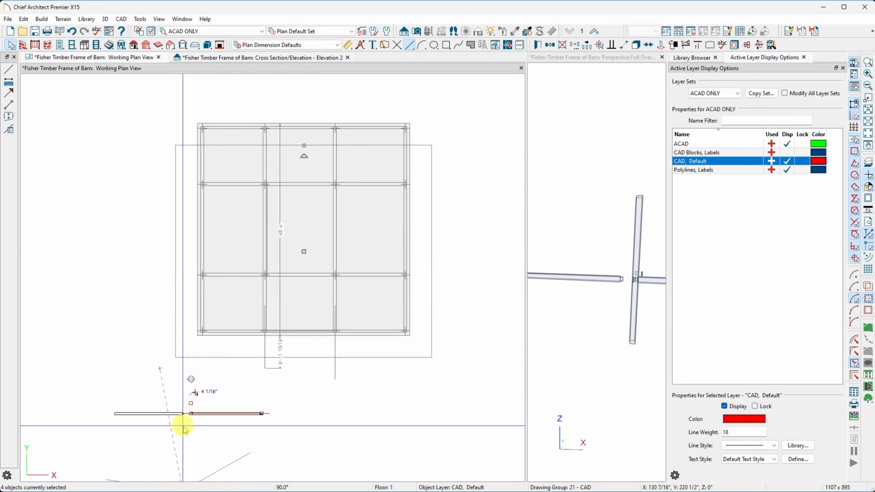
scroll(182, 425, "up", 2)
left_click(322, 357)
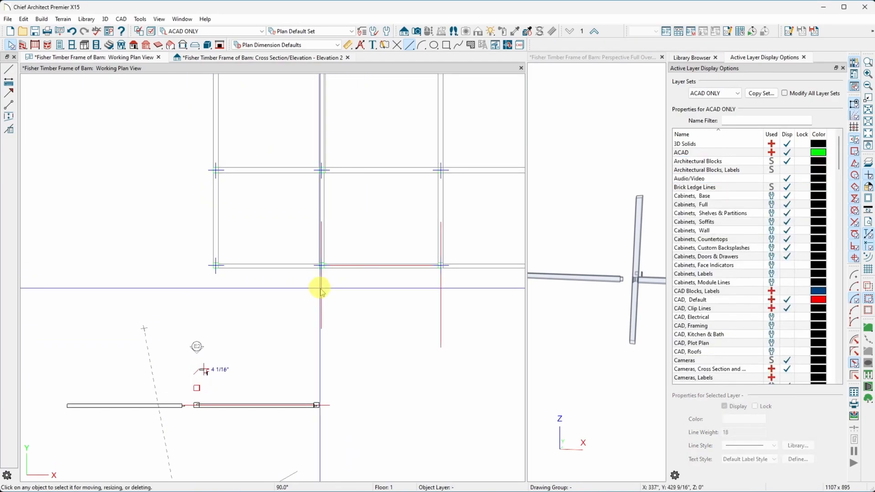
Step: Examine the rotated reference-line intersection and the post solids at both ends of the modelled beam
scroll(319, 285, "up", 3)
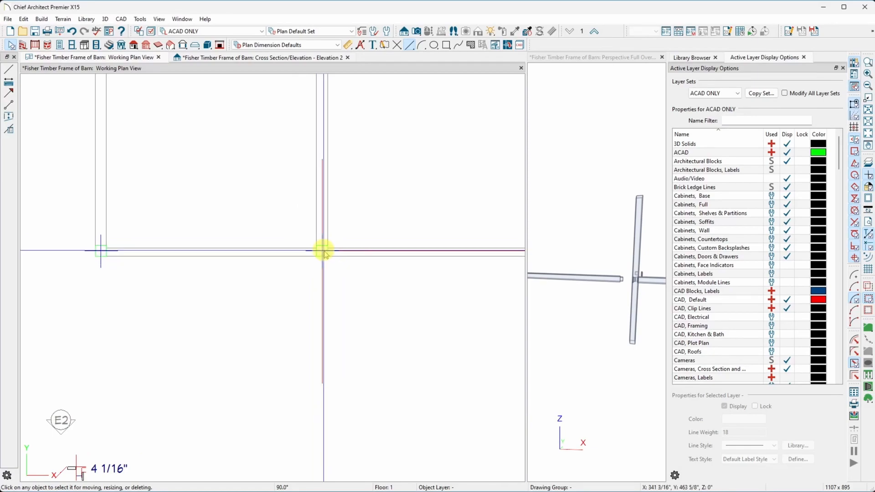
scroll(322, 250, "down", 3)
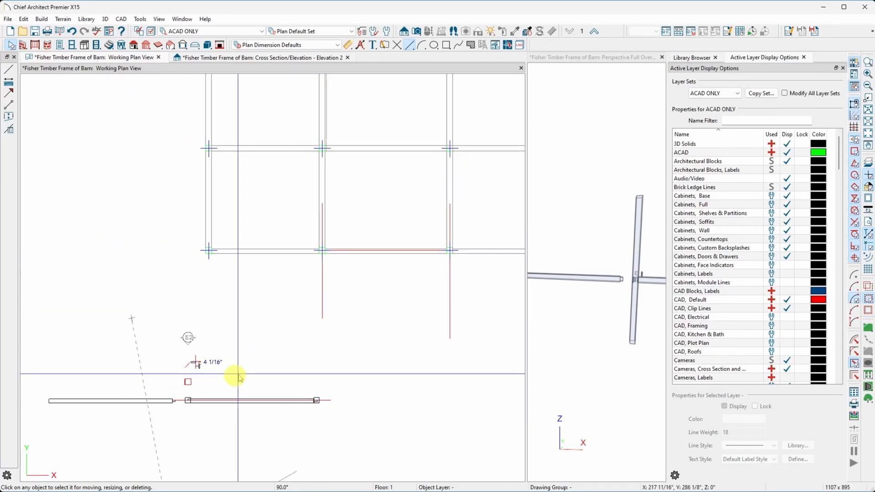
scroll(152, 416, "up", 5)
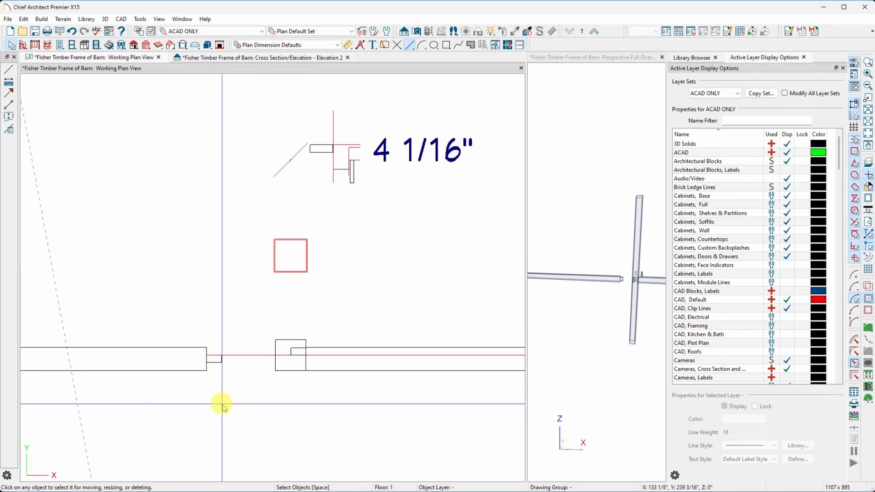
left_click(292, 368)
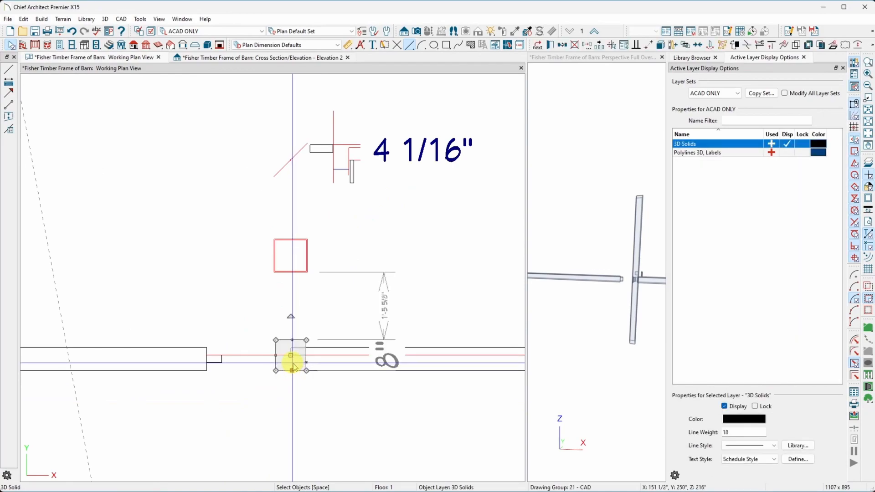
scroll(293, 389, "down", 2)
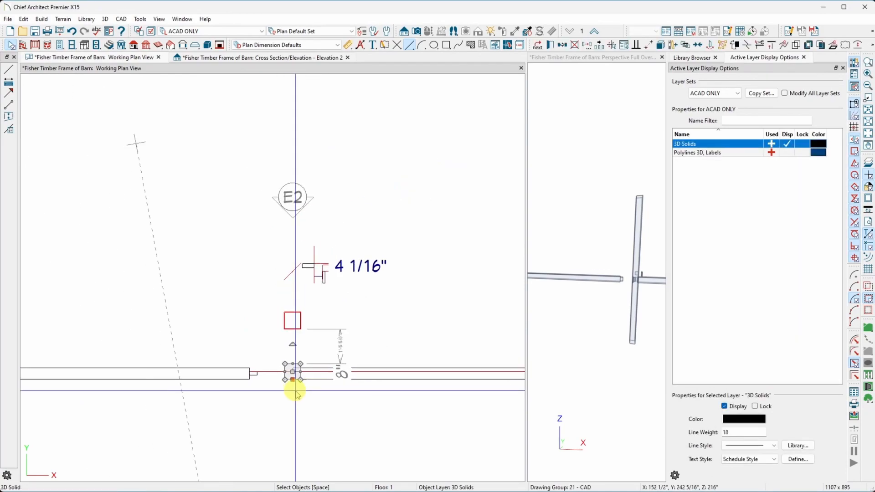
scroll(279, 360, "up", 4)
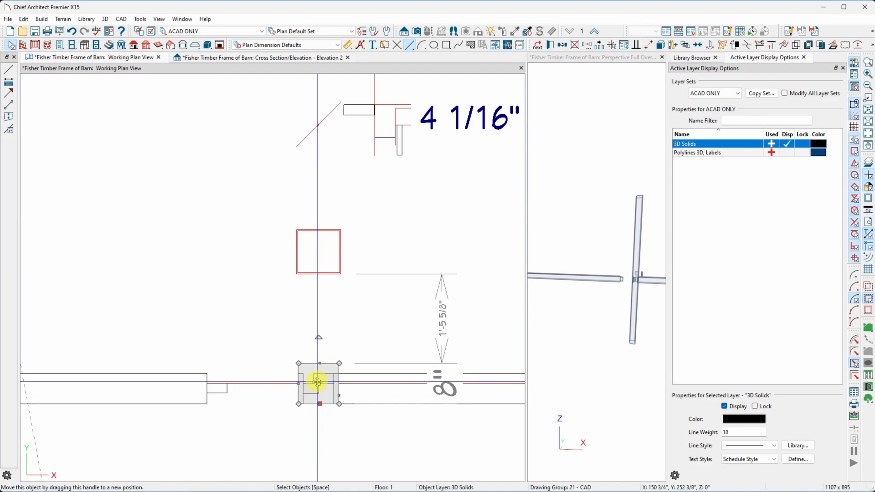
scroll(293, 382, "down", 8)
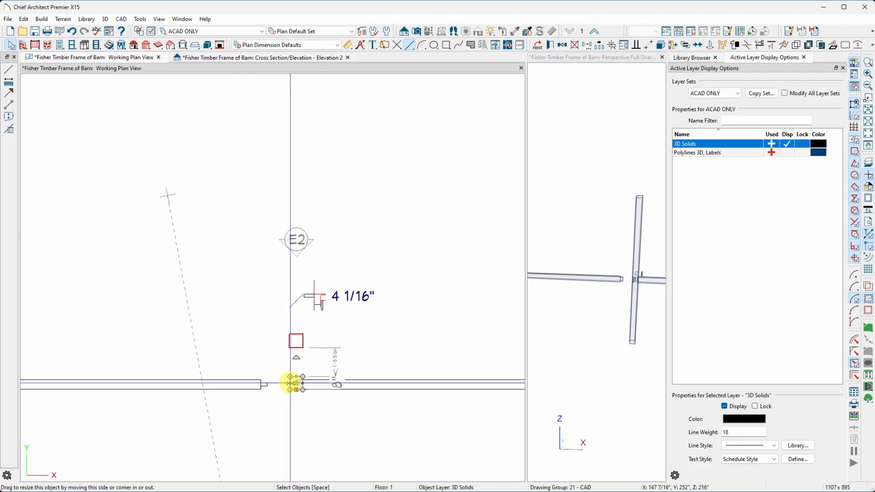
scroll(395, 398, "up", 5)
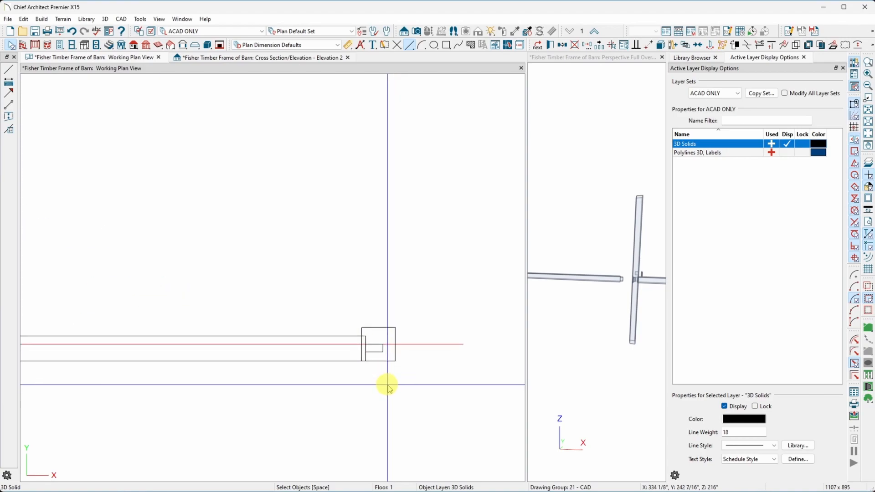
left_click(377, 354)
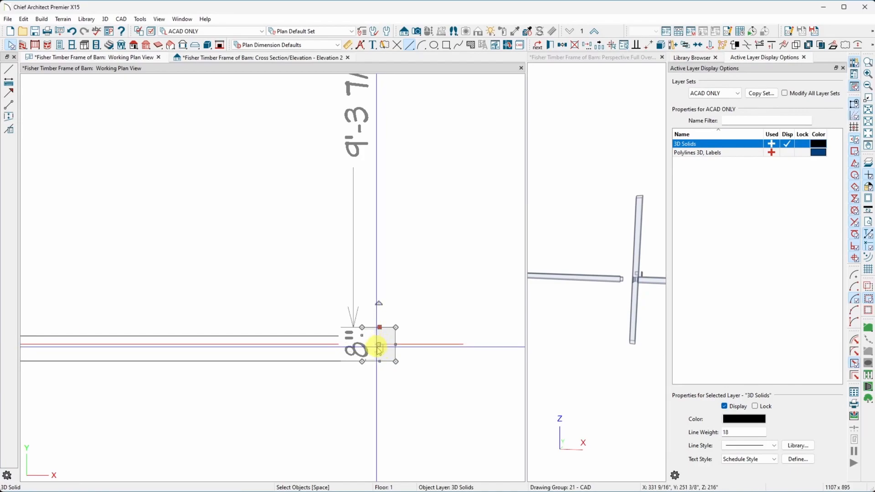
scroll(414, 336, "down", 2)
scroll(378, 346, "up", 2)
left_click(283, 294)
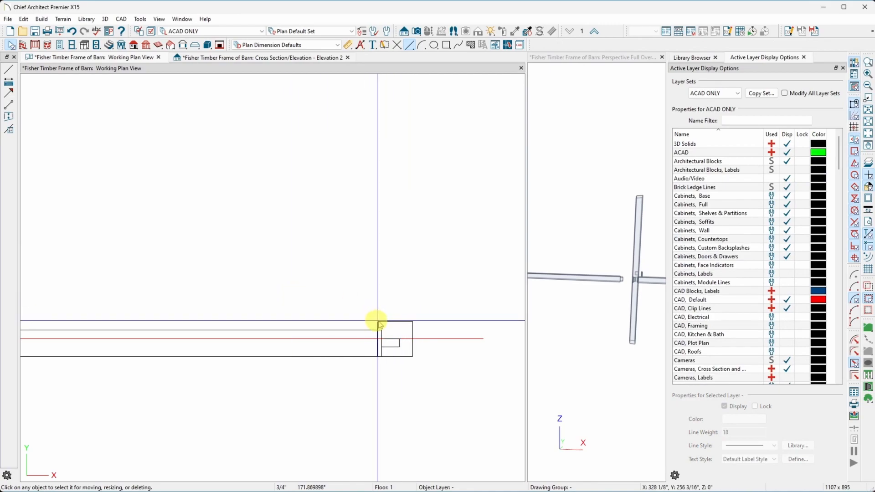
Step: Try to stretch the post at the beam's right end to about 2'-2 1/2" wide, and undo the change
left_click(376, 329)
left_click_drag(360, 334, 297, 330)
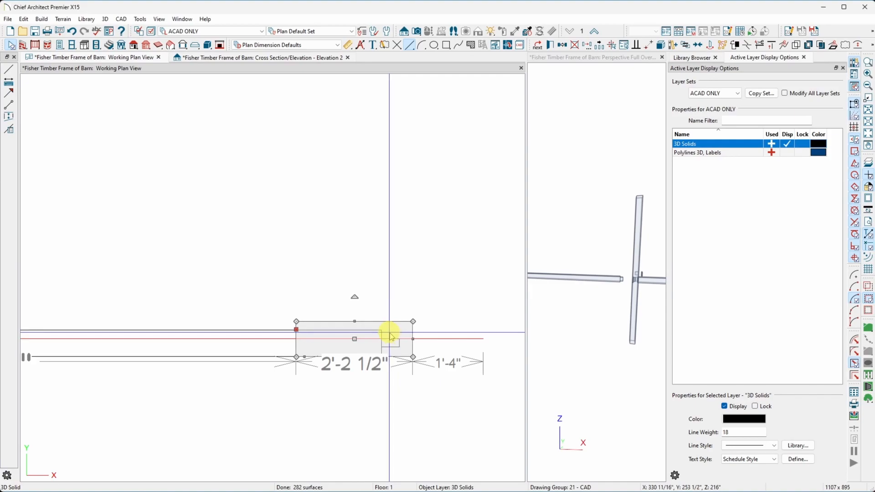
key("Escape")
Step: Move the floor plan block and its red lines point to point, from their left lower intersection to the centre of the beam's left post
scroll(410, 310, "down", 5)
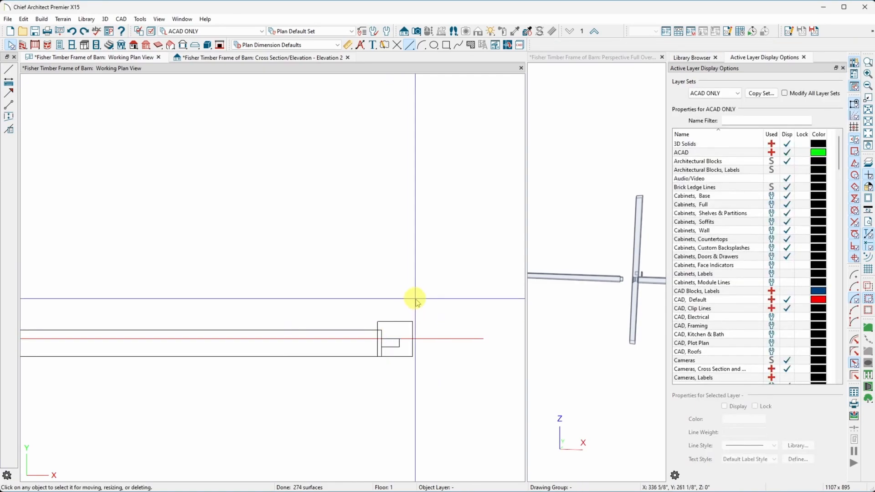
scroll(407, 317, "down", 3)
scroll(294, 237, "down", 5)
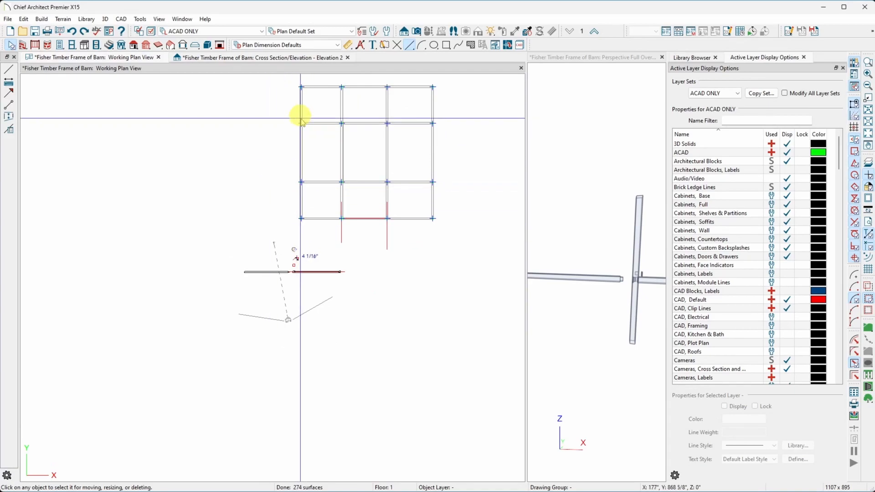
left_click_drag(296, 82, 456, 257)
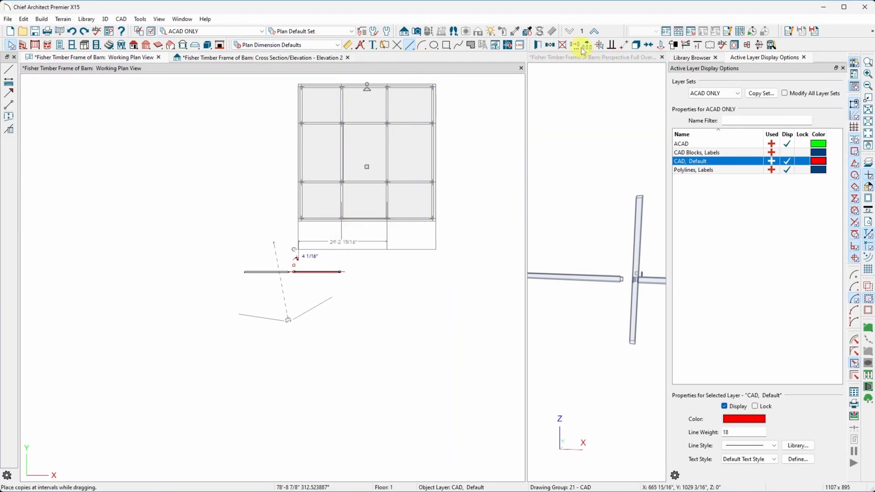
left_click(624, 46)
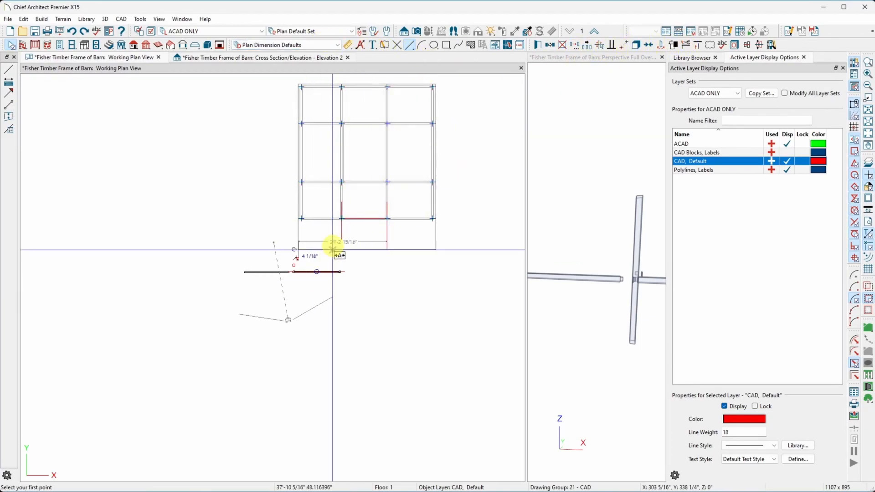
scroll(337, 218, "up", 4)
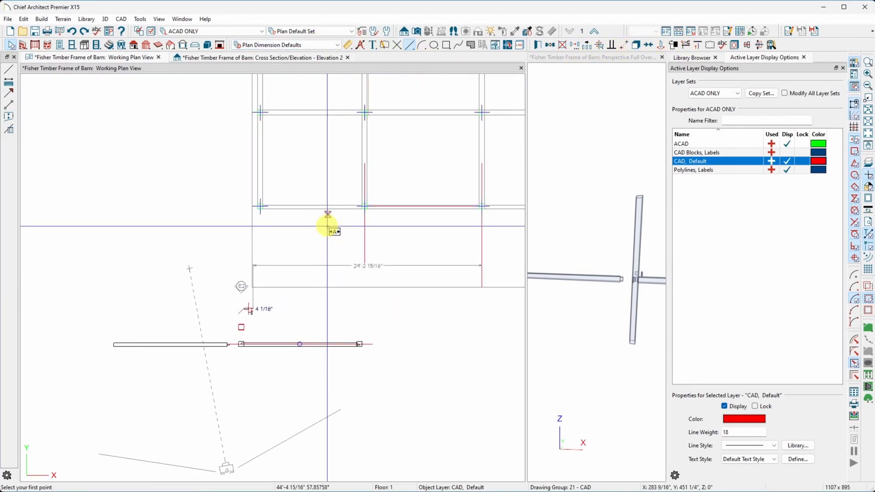
left_click(365, 207)
scroll(205, 297, "down", 3)
scroll(217, 324, "up", 6)
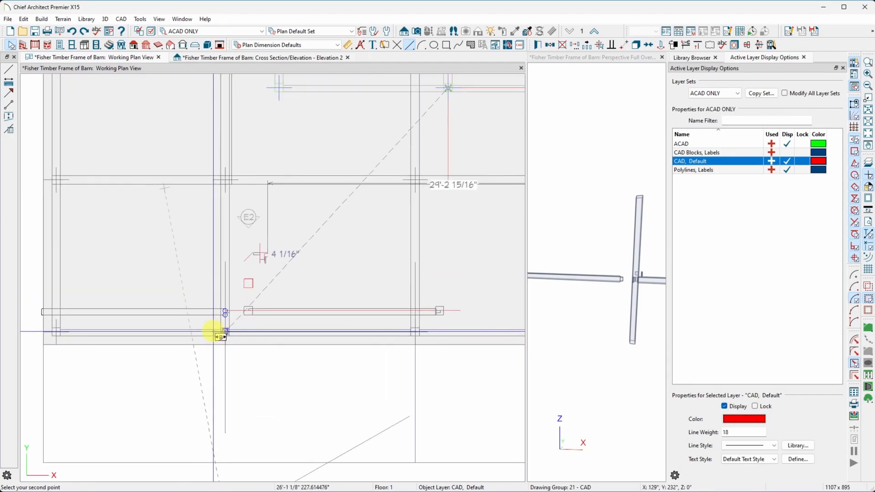
scroll(314, 284, "up", 2)
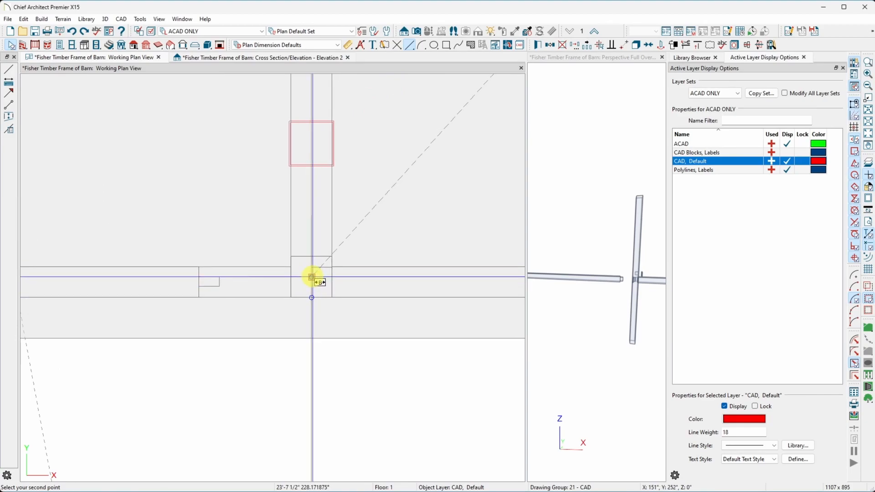
scroll(228, 313, "down", 5)
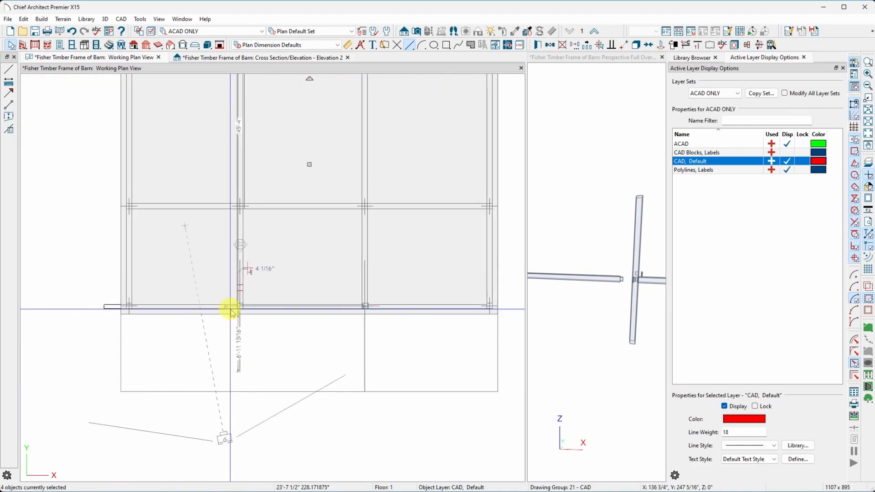
scroll(240, 308, "down", 2)
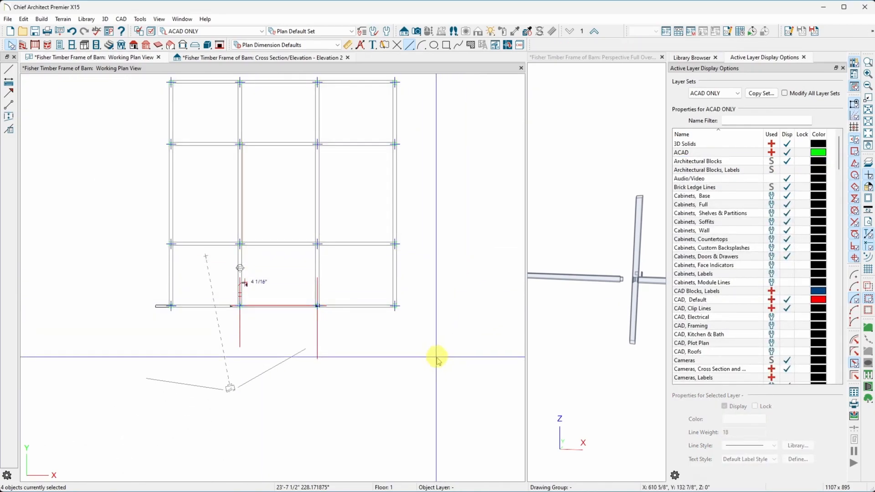
Step: Move the post at the beam's right end so its centre snaps to the intersection of the red reference lines
scroll(505, 281, "up", 5)
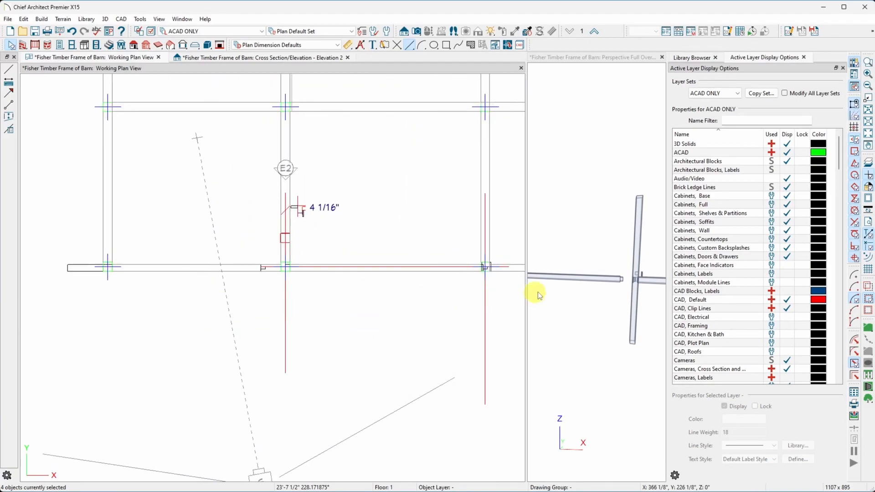
scroll(283, 176, "up", 2)
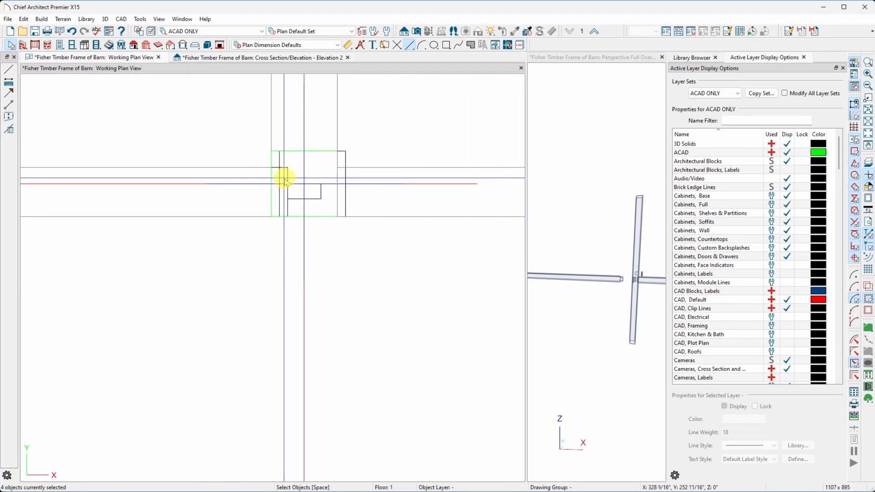
left_click(345, 205)
left_click_drag(345, 205, 315, 183)
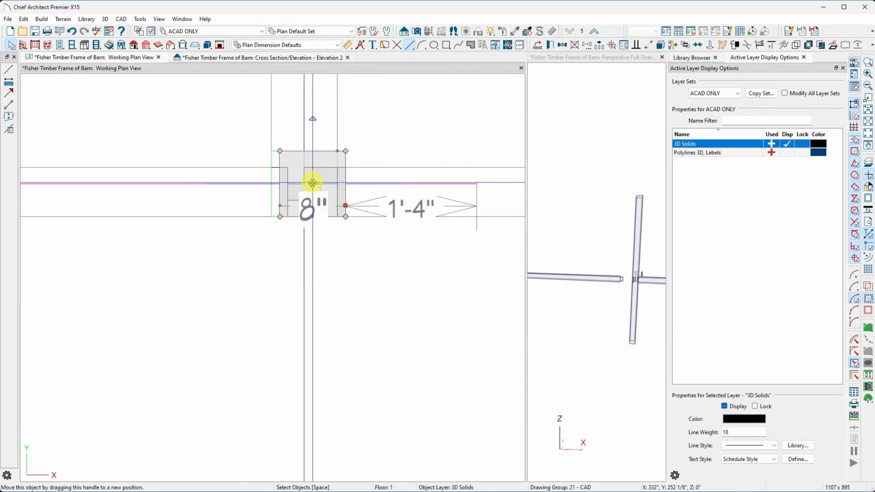
scroll(280, 153, "up", 3)
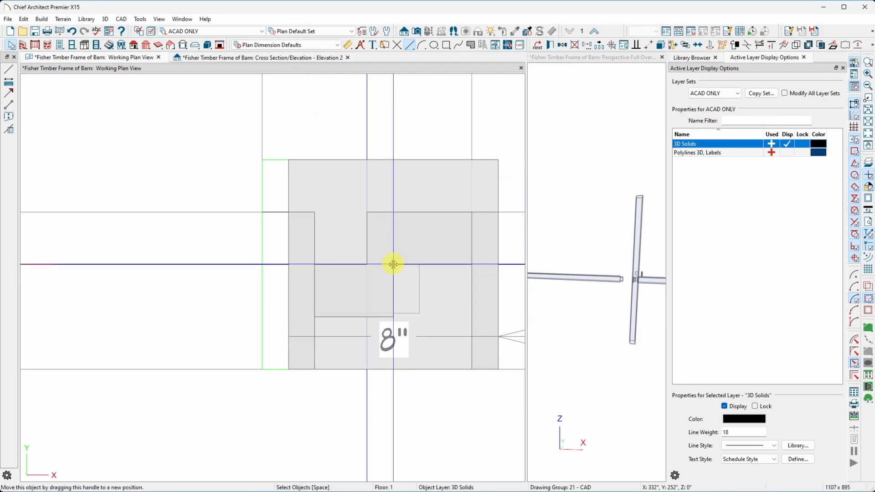
left_click_drag(393, 264, 370, 265)
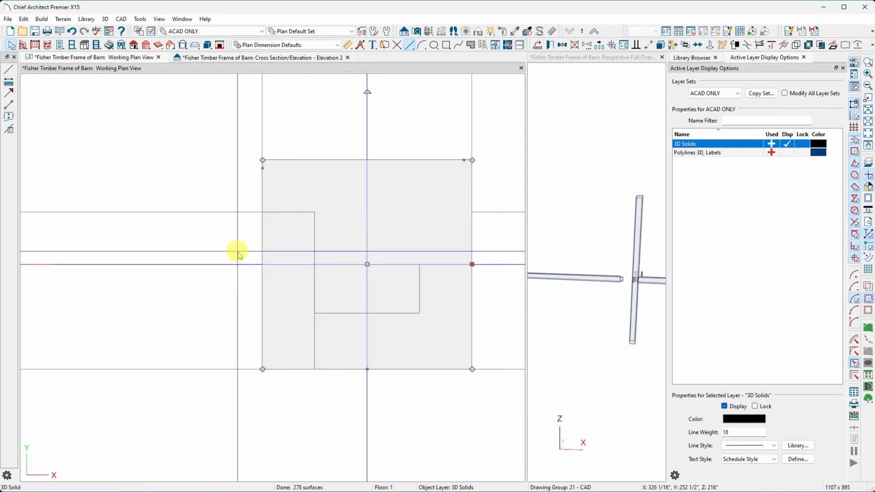
Step: Examine how the recentred right post and the floor plan block line up with the red reference lines along the lower wall
scroll(221, 187, "down", 2)
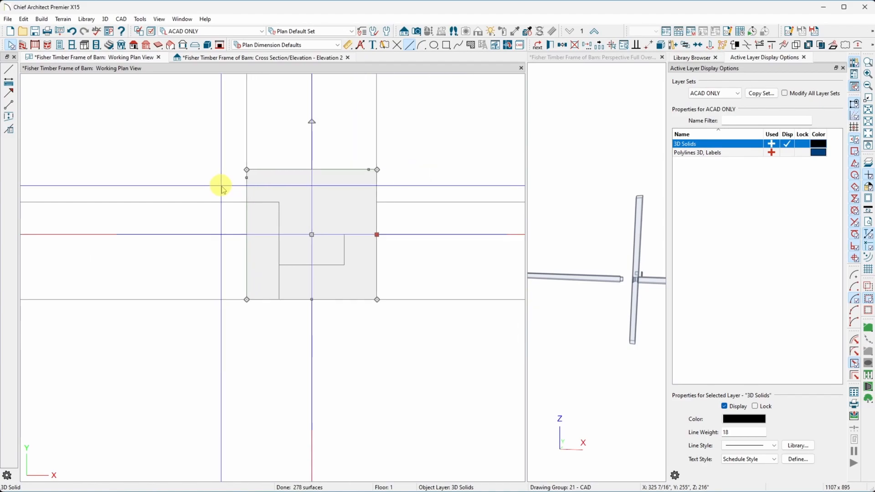
scroll(416, 377, "down", 3)
scroll(250, 180, "down", 2)
scroll(406, 307, "down", 3)
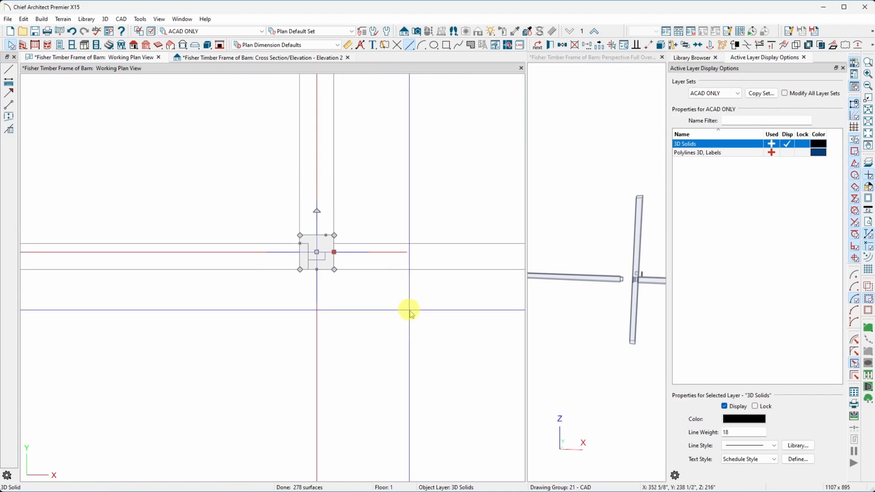
scroll(198, 277, "down", 1)
scroll(322, 308, "up", 2)
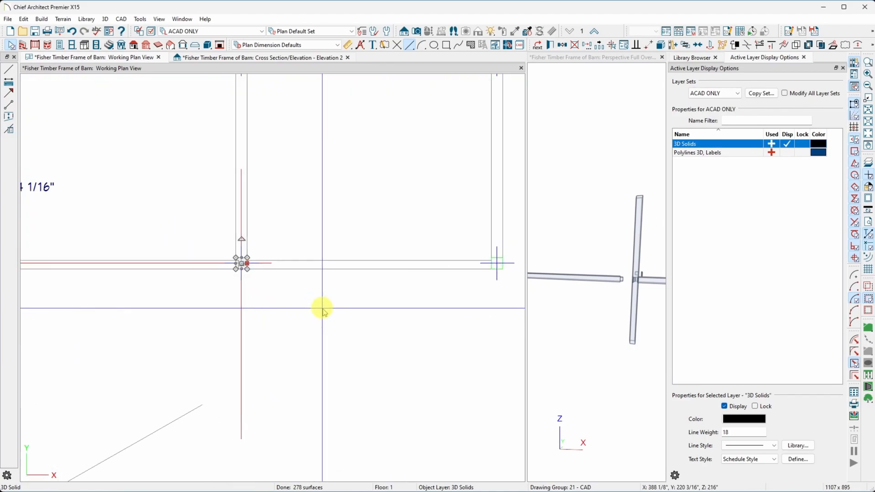
left_click(337, 270)
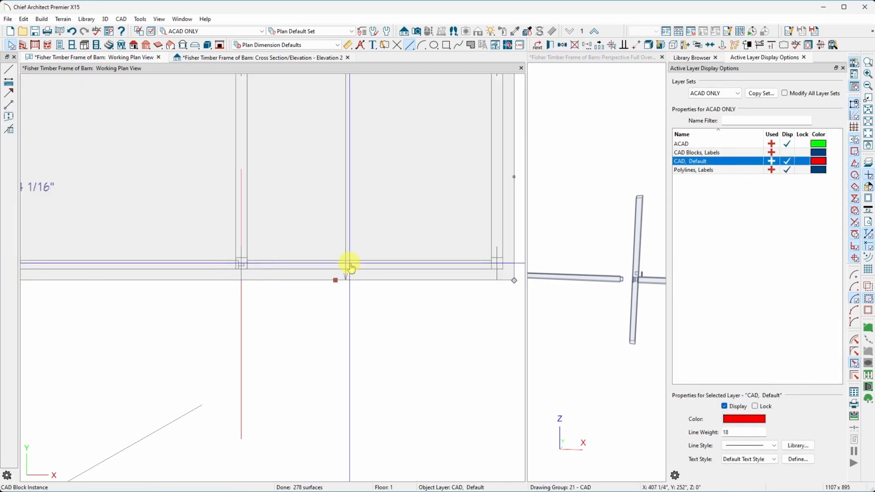
key("Escape")
scroll(332, 303, "down", 1)
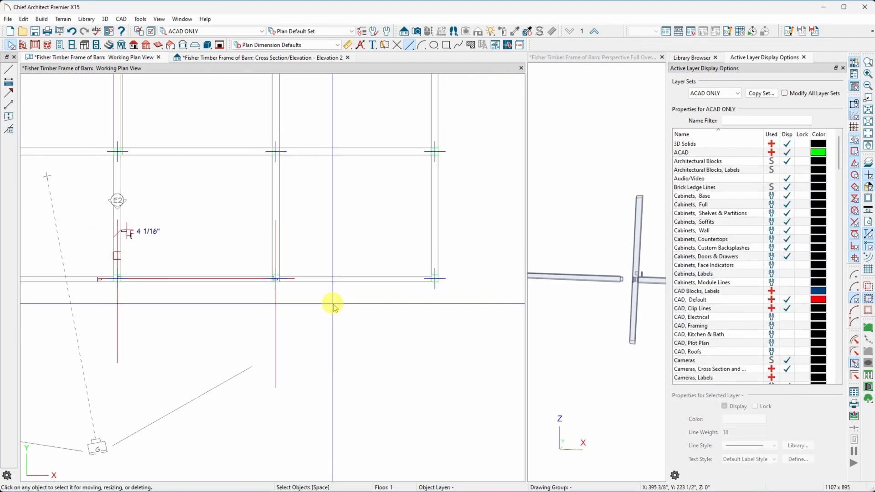
left_click(279, 198)
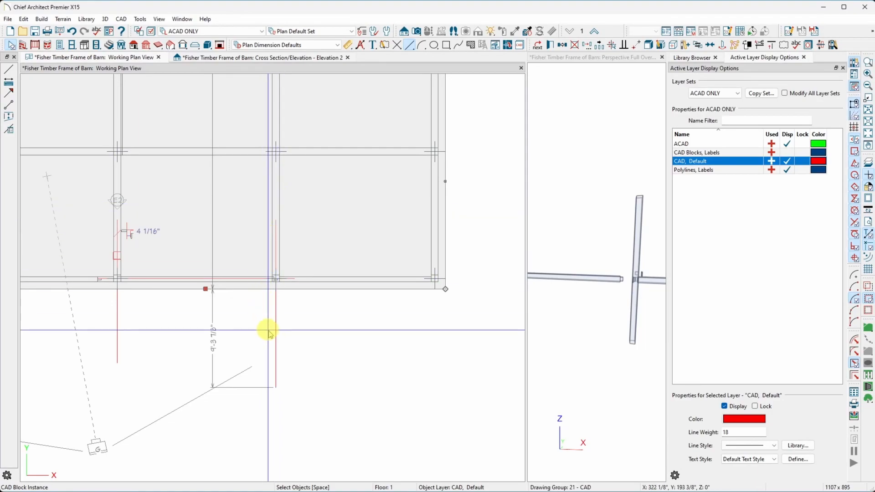
scroll(277, 319, "up", 1)
scroll(276, 319, "down", 2)
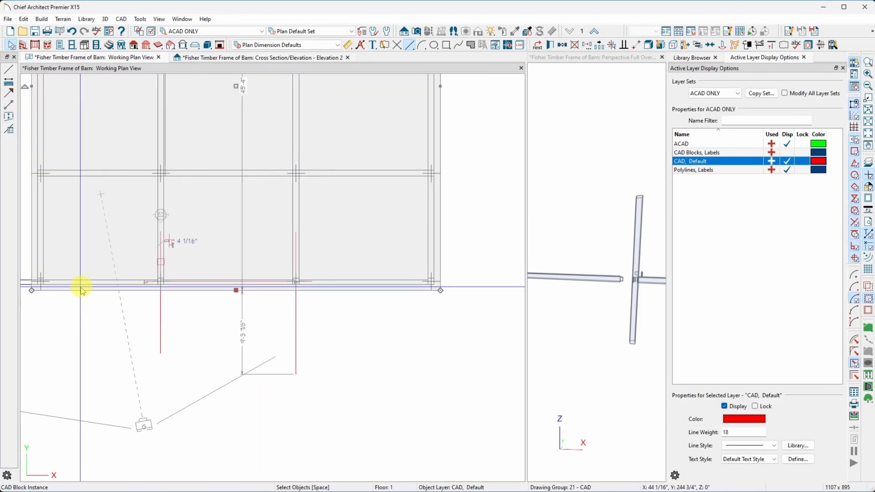
Step: Examine the beam solids on both sides of the left post, selecting each one in turn
scroll(73, 288, "up", 3)
scroll(65, 288, "up", 1)
scroll(114, 276, "down", 2)
scroll(114, 288, "up", 4)
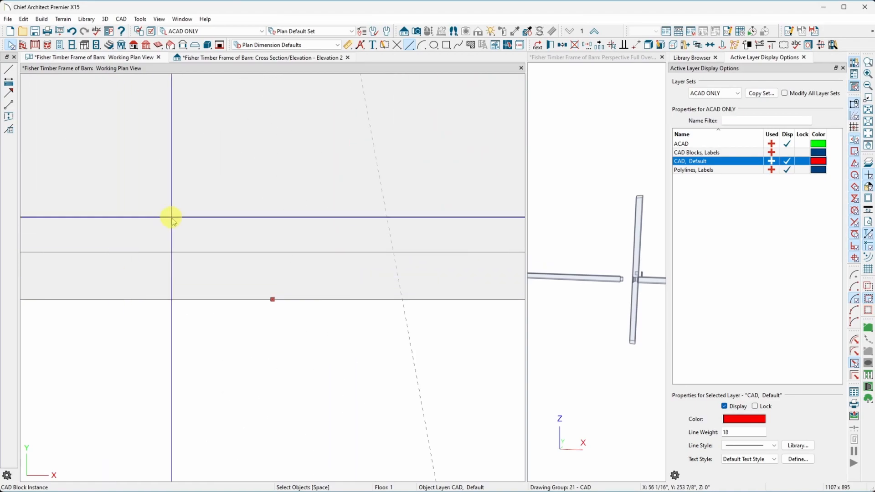
left_click(179, 218)
scroll(209, 292, "down", 3)
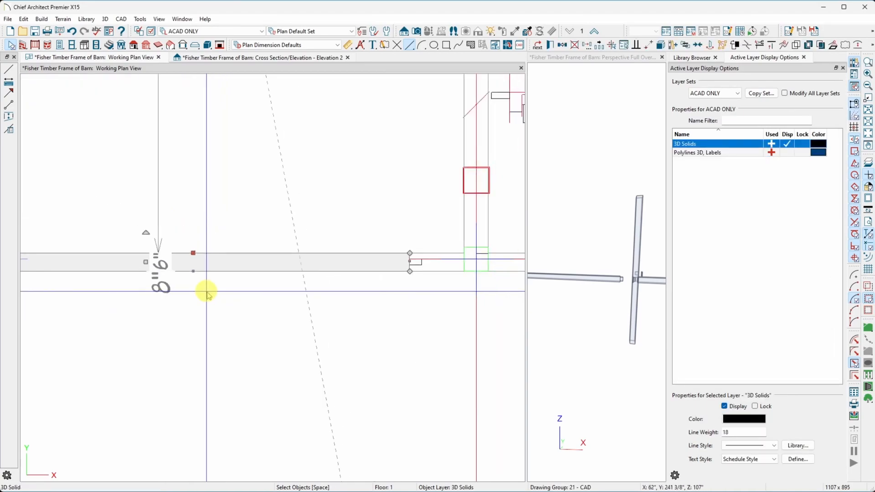
left_click(396, 280)
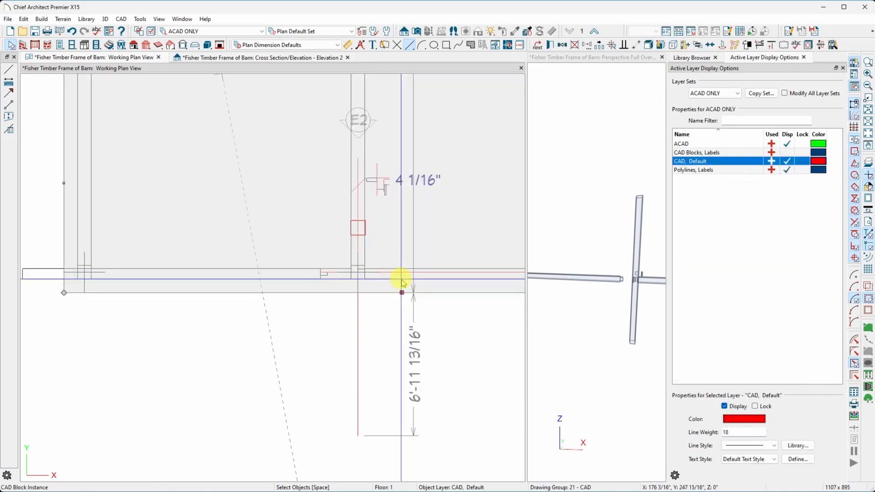
scroll(474, 337, "up", 4)
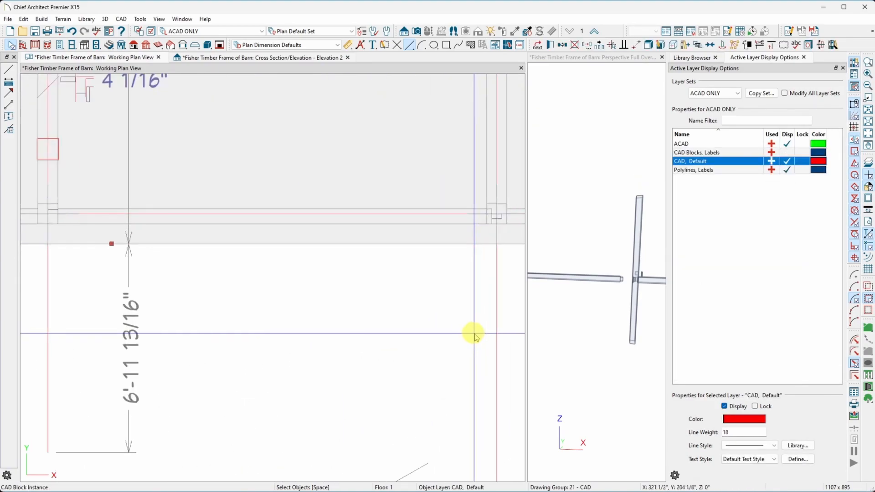
left_click(391, 207)
left_click(385, 213)
left_click(385, 212)
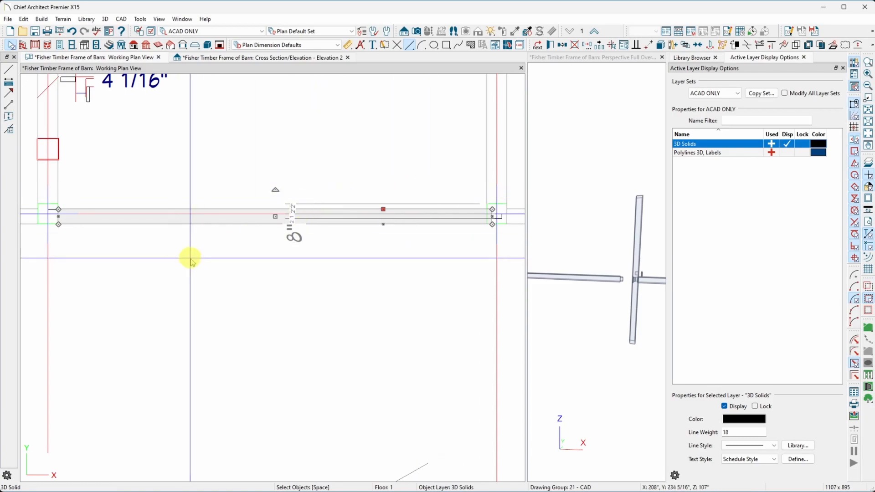
scroll(189, 255, "down", 5)
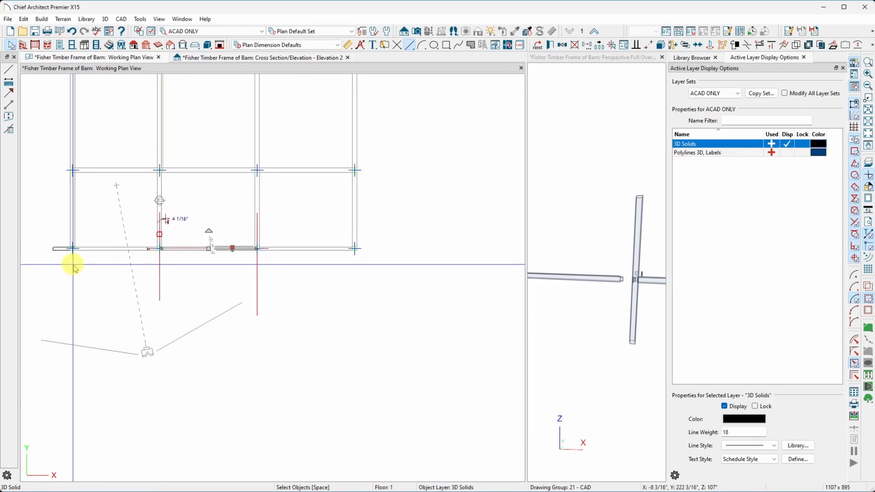
scroll(264, 262, "up", 4)
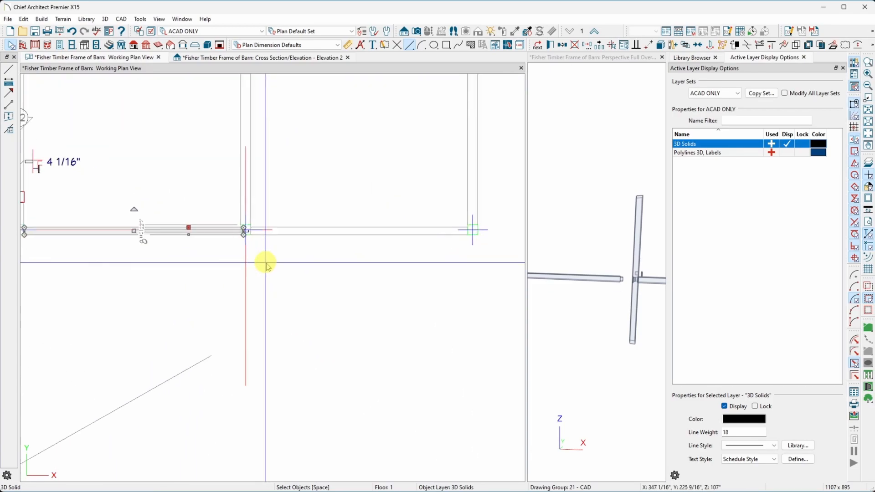
left_click(306, 236)
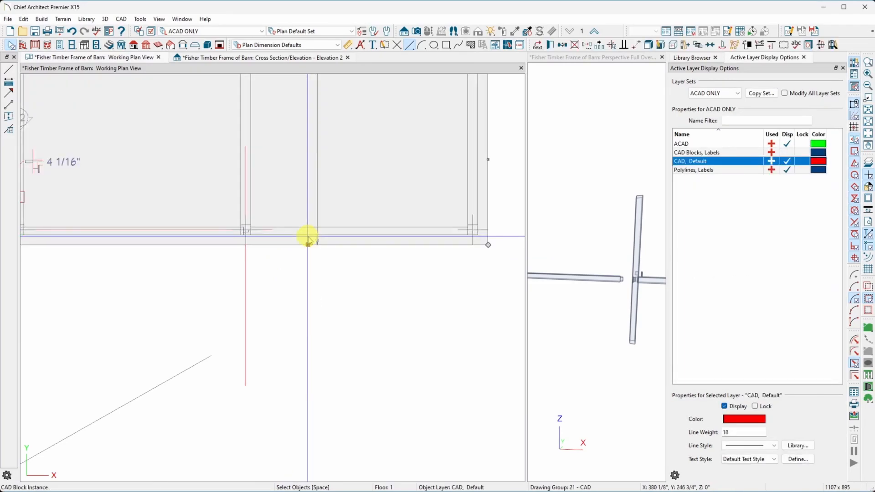
left_click_drag(308, 238, 313, 228)
key("Escape")
key("Escape")
left_click(301, 235)
left_click_drag(340, 239, 227, 242)
Step: Select the beam between the two posts and examine how its right and left ends meet the posts
left_click(216, 230)
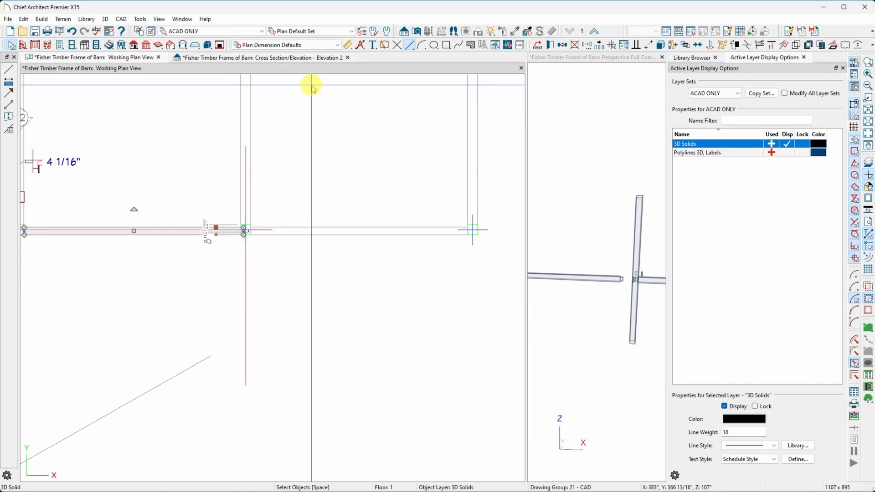
scroll(237, 316, "up", 3)
scroll(250, 133, "up", 3)
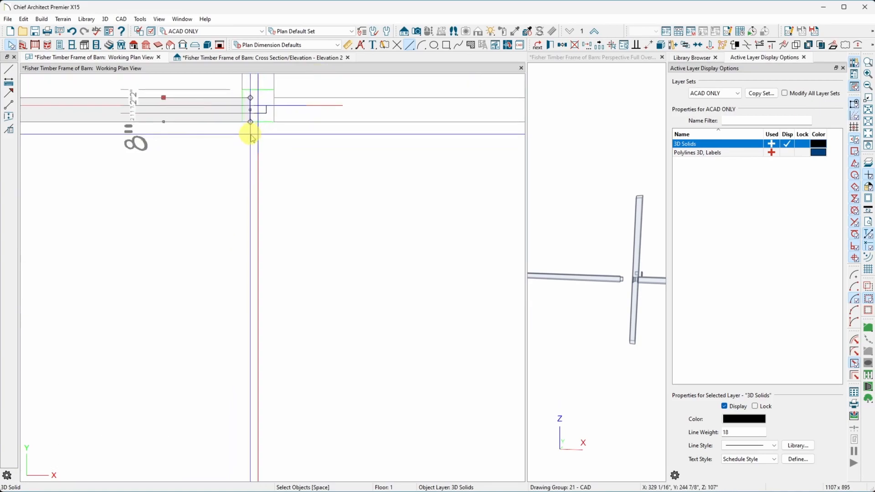
scroll(228, 90, "up", 5)
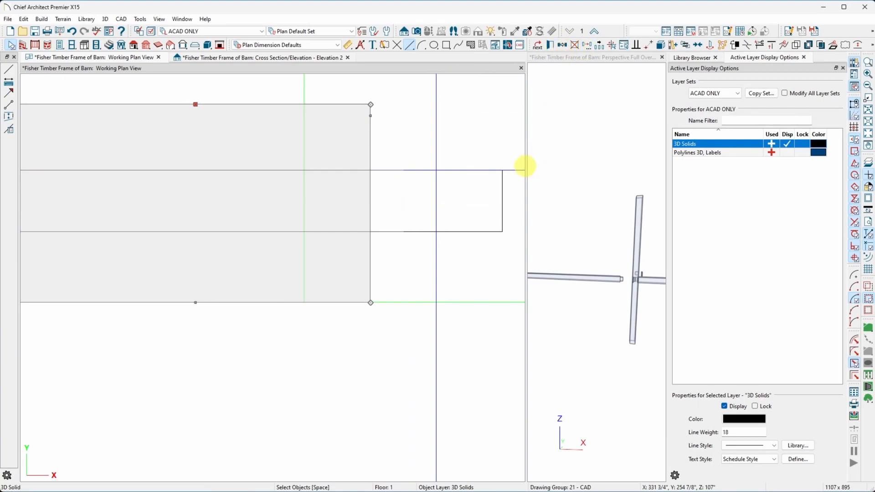
scroll(476, 207, "up", 6)
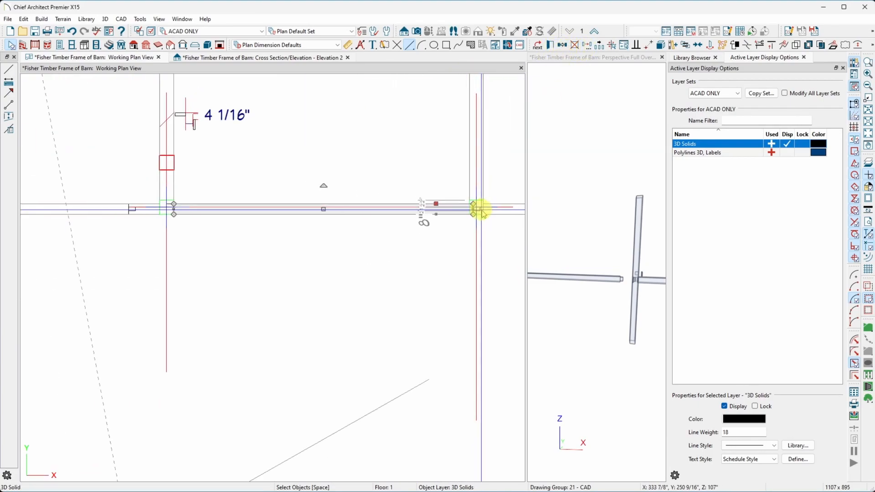
scroll(168, 203, "up", 4)
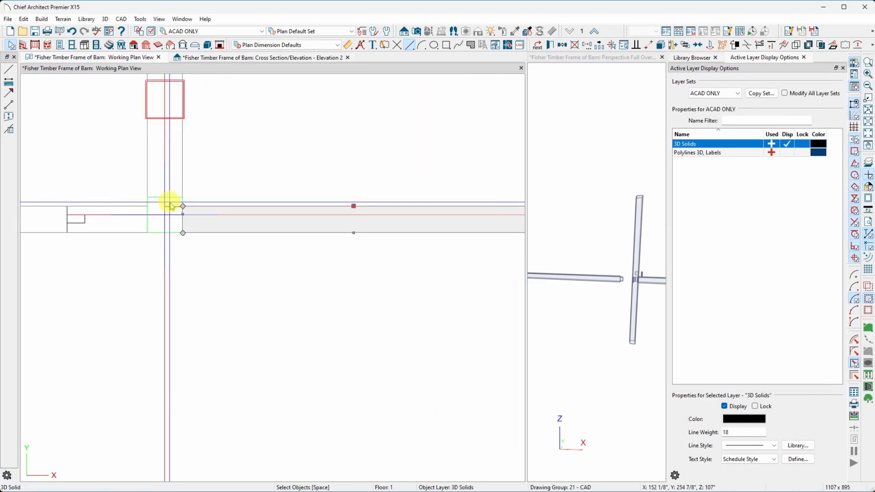
scroll(171, 203, "up", 6)
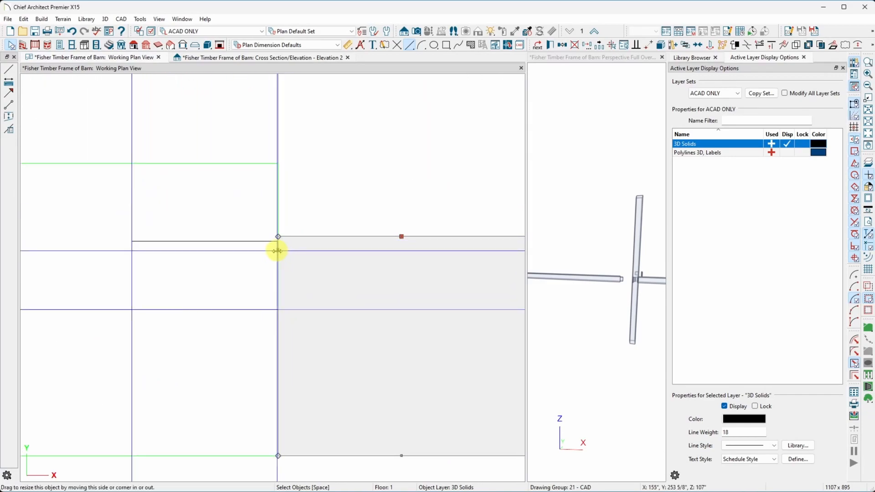
scroll(199, 215, "down", 8)
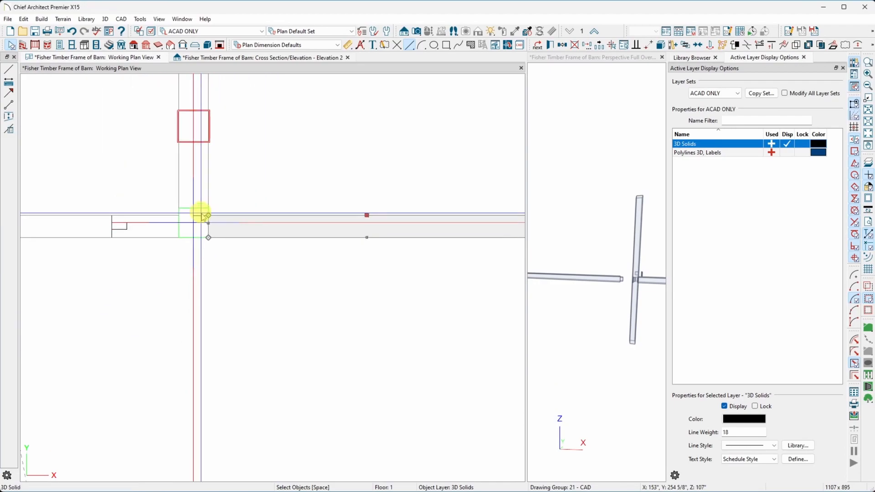
scroll(156, 231, "down", 4)
scroll(193, 247, "up", 2)
scroll(195, 249, "down", 1)
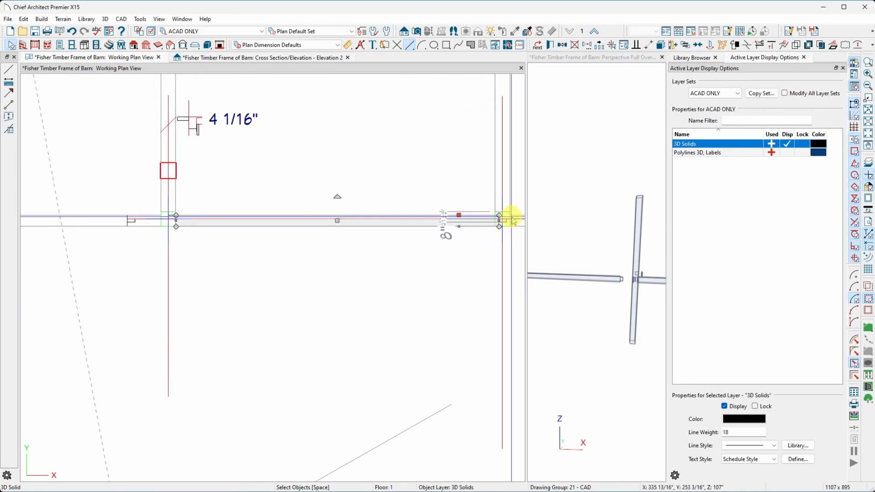
Step: Shift the beam slightly left along X with Transform/Replicate so its ends sit equally inside both posts, and clear the selection
left_click(586, 45)
left_click(331, 118)
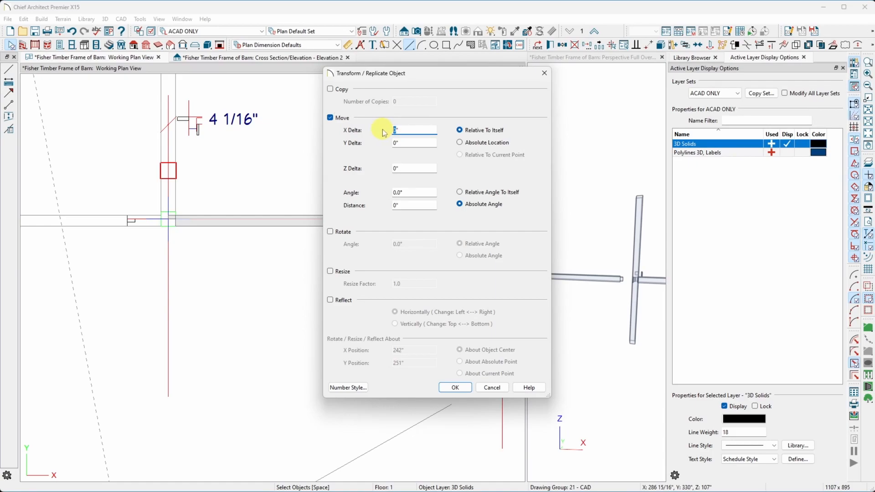
key("Return")
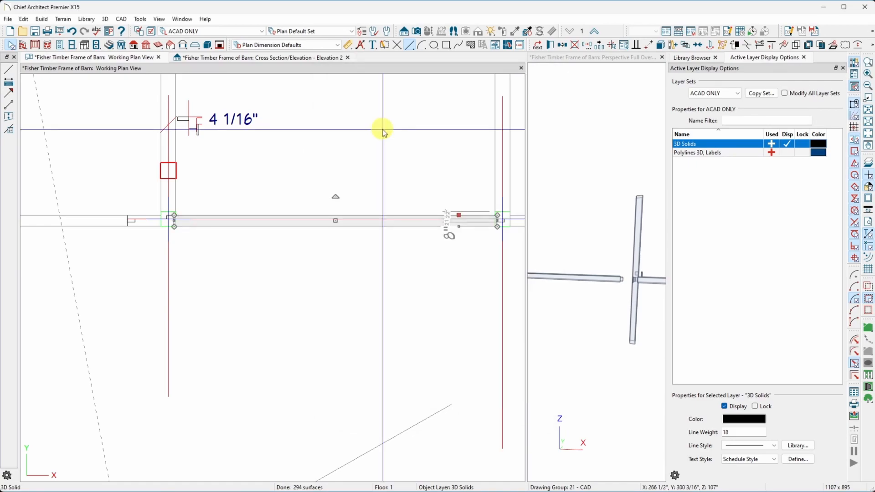
left_click(217, 263)
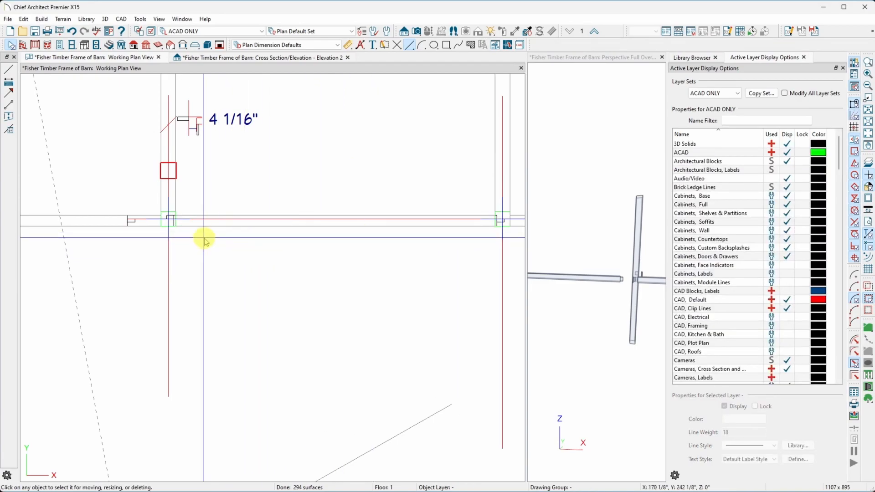
Step: Examine the shifted beam and its tenon solid where they enter the left and right posts, selecting each solid in turn
scroll(169, 231, "up", 5)
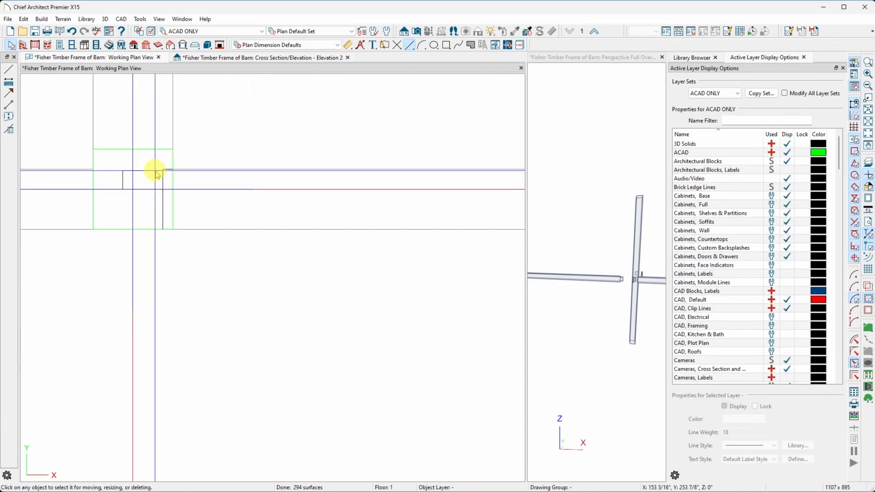
left_click(156, 174)
scroll(137, 212, "down", 2)
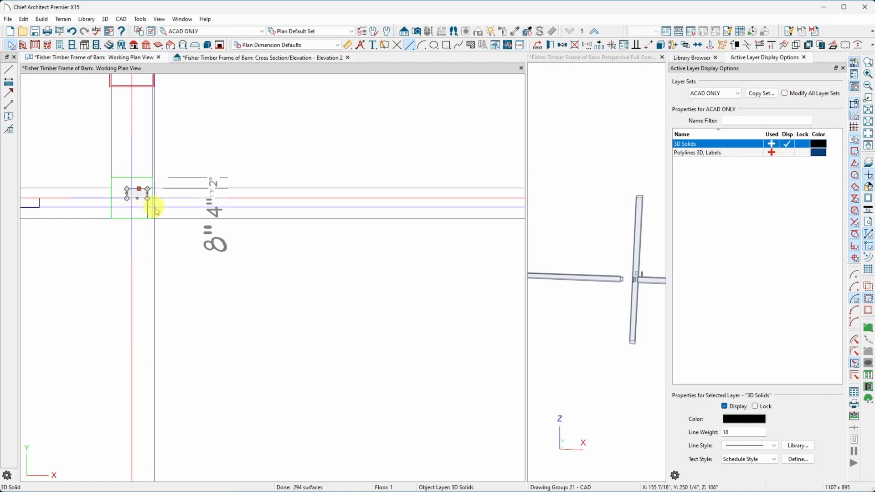
scroll(130, 210, "down", 2)
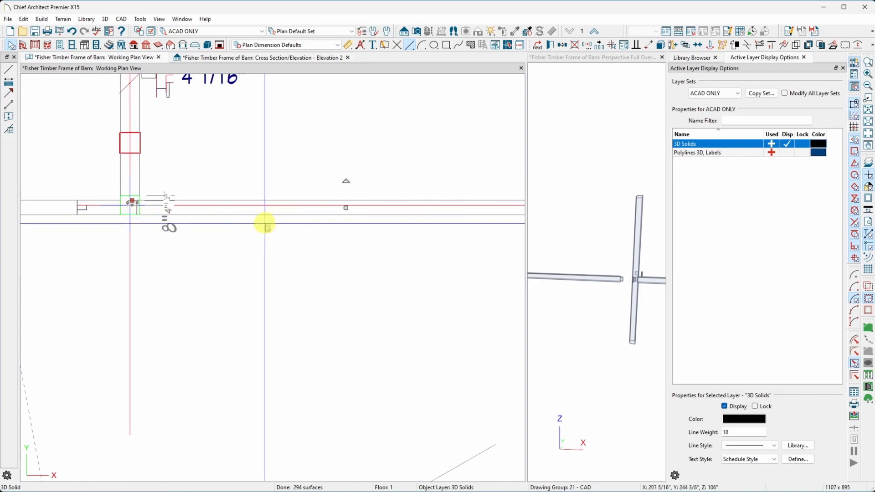
scroll(176, 215, "down", 2)
scroll(339, 209, "up", 4)
scroll(320, 241, "up", 1)
scroll(321, 237, "up", 4)
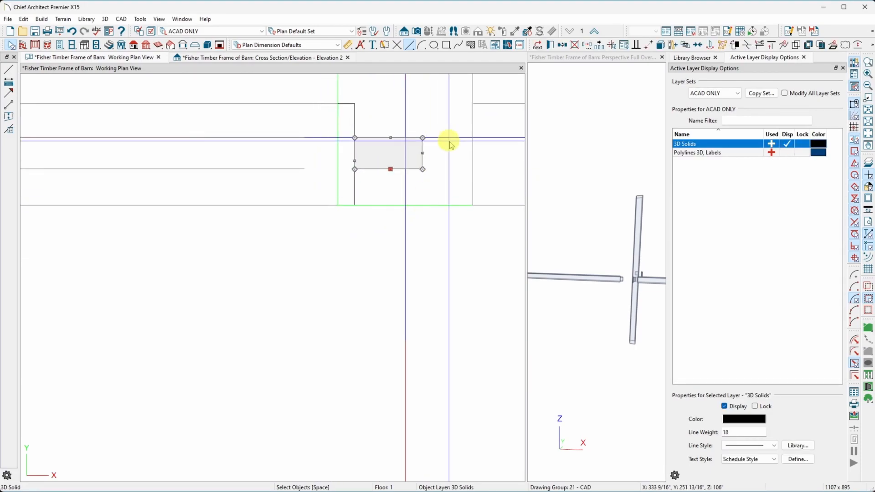
left_click(240, 106)
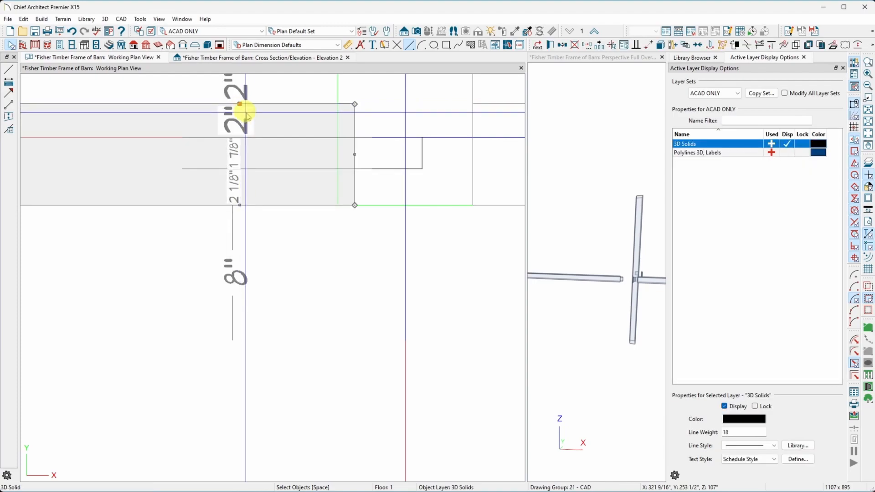
scroll(335, 191, "down", 4)
scroll(340, 196, "down", 2)
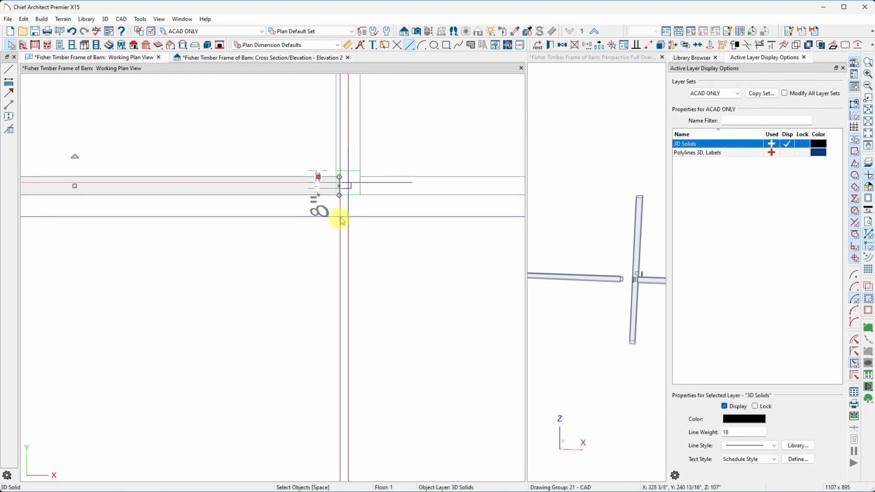
Step: Examine the front beam's end joints at the middle posts and the loose beam solid in the left bay
left_click(403, 206)
scroll(353, 198, "up", 3)
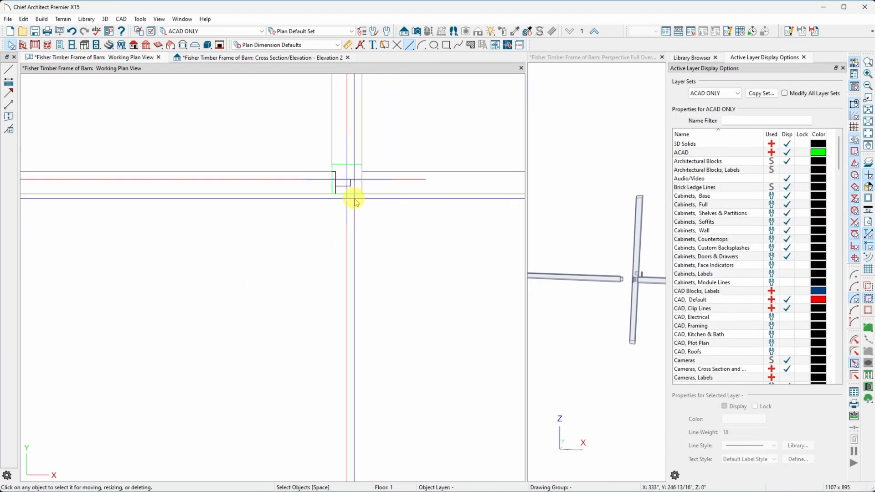
left_click(481, 164)
scroll(392, 260, "down", 4)
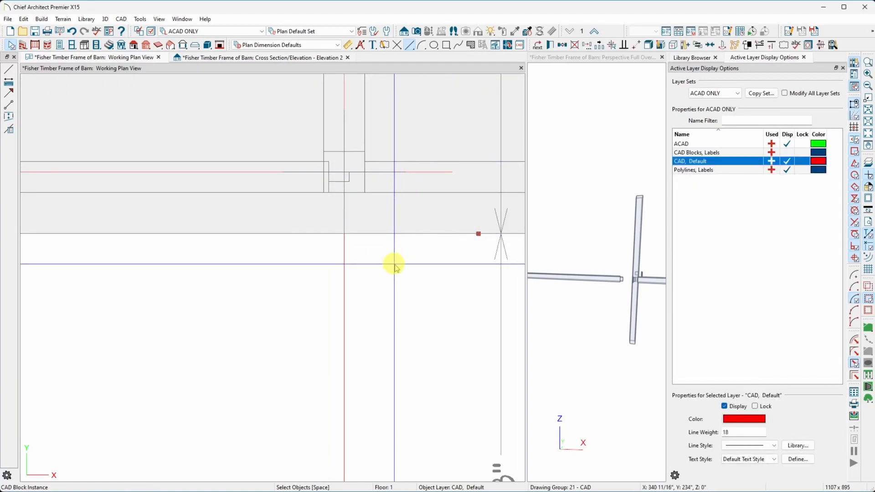
left_click(111, 244)
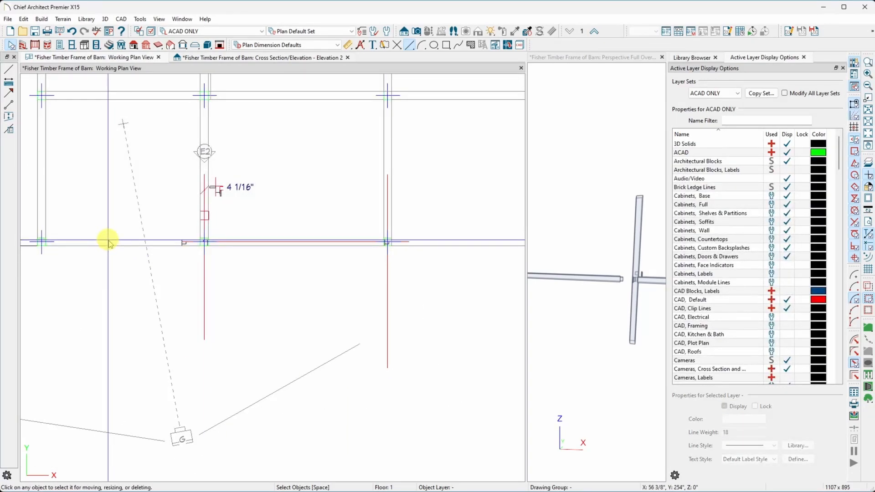
left_click(109, 240)
scroll(153, 294, "down", 2)
scroll(43, 271, "up", 3)
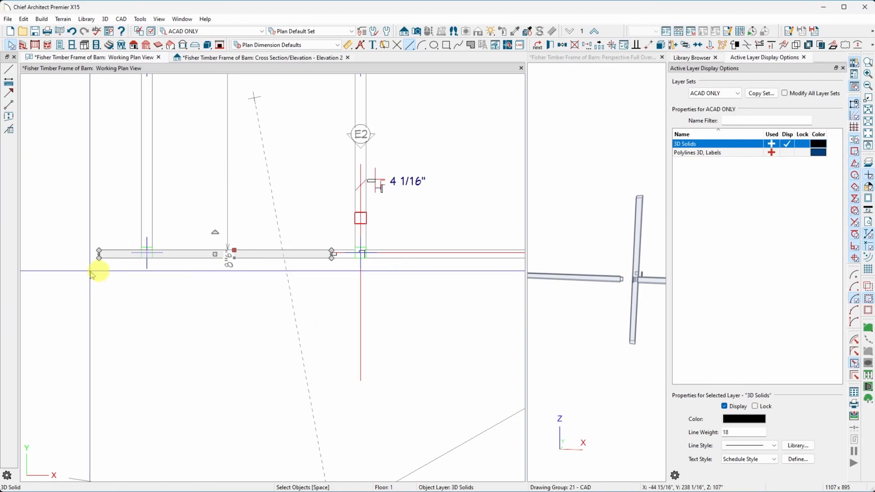
scroll(88, 272, "down", 1)
scroll(145, 304, "down", 1)
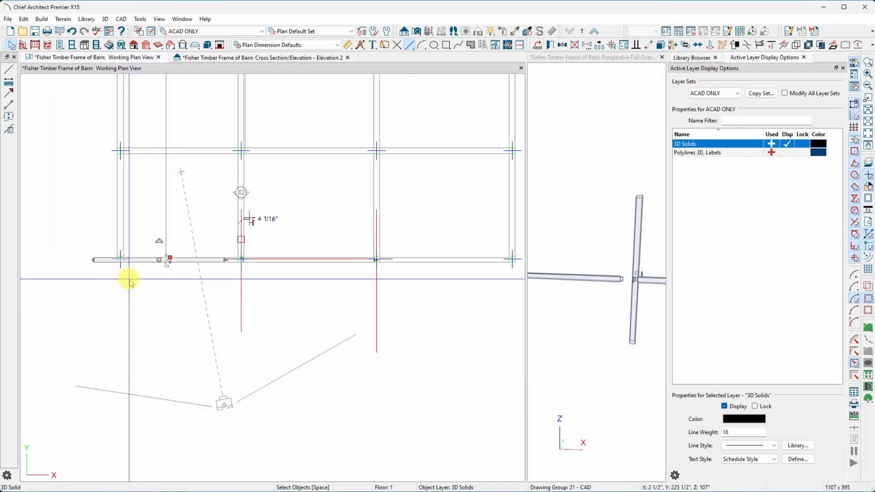
scroll(129, 278, "up", 3)
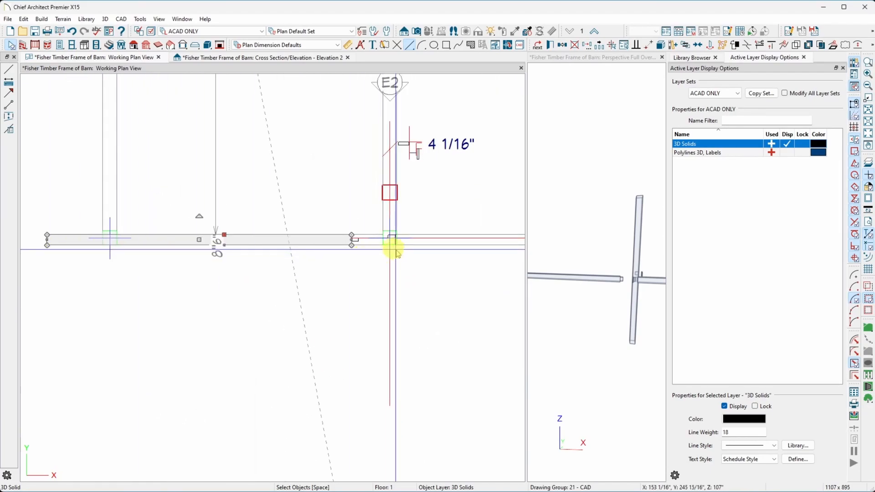
scroll(199, 193, "down", 2)
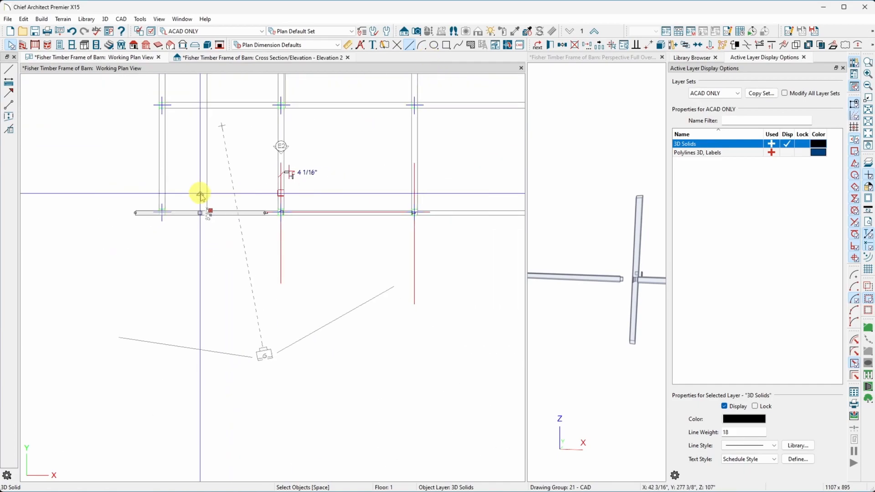
scroll(380, 227, "up", 2)
scroll(380, 227, "up", 1)
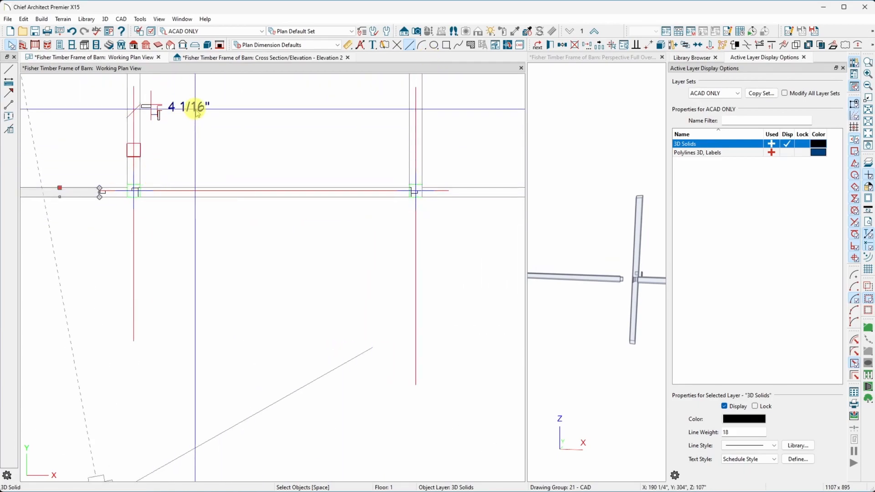
scroll(248, 185, "up", 2)
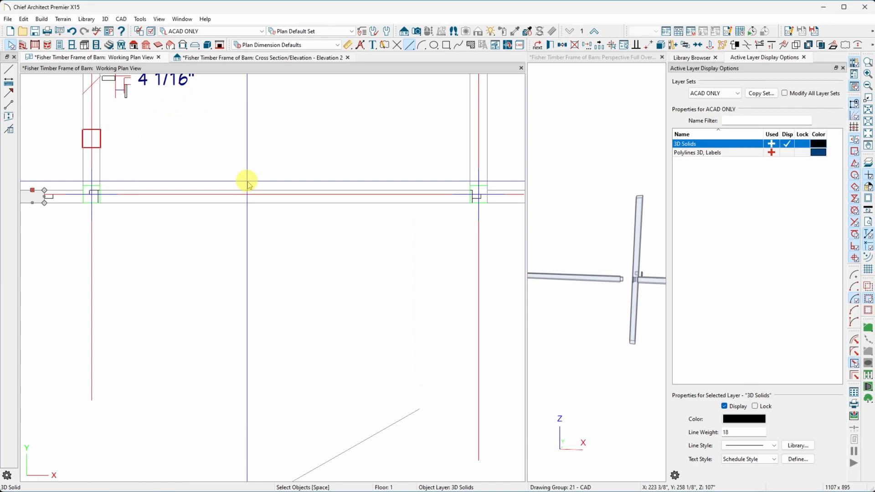
left_click(347, 47)
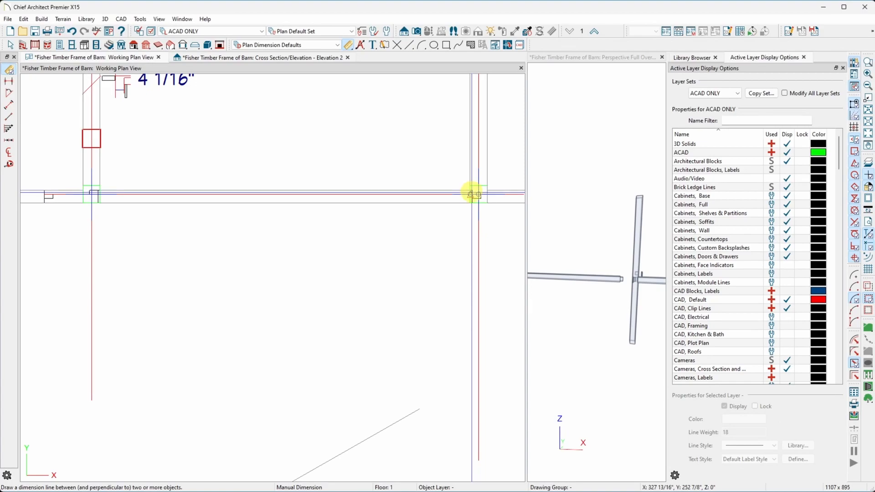
scroll(472, 195, "up", 3)
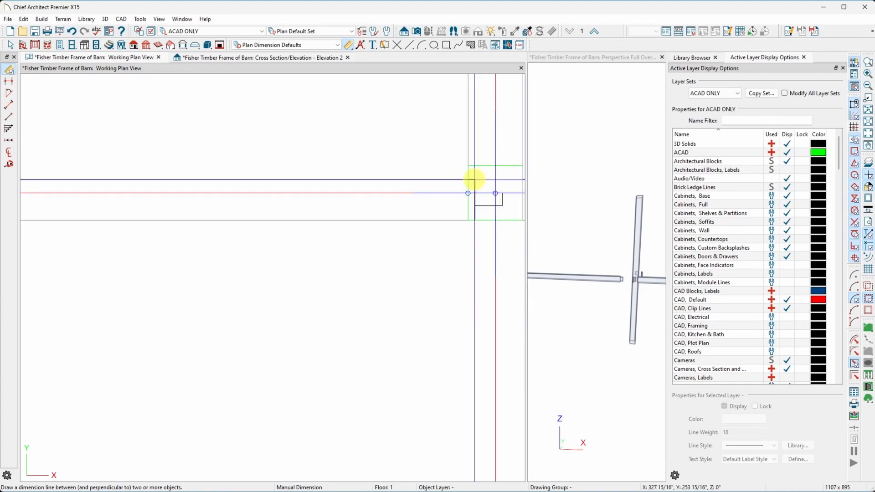
scroll(231, 156, "down", 3)
scroll(374, 195, "down", 4)
scroll(344, 226, "up", 3)
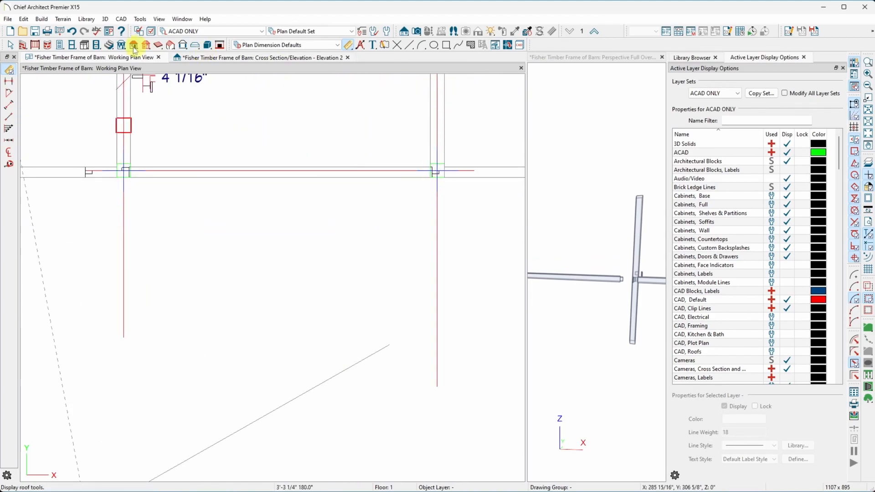
Step: Add a point-to-point dimension along the front beam's lower edge, between the mortise shoulders of the two middle posts
left_click(9, 120)
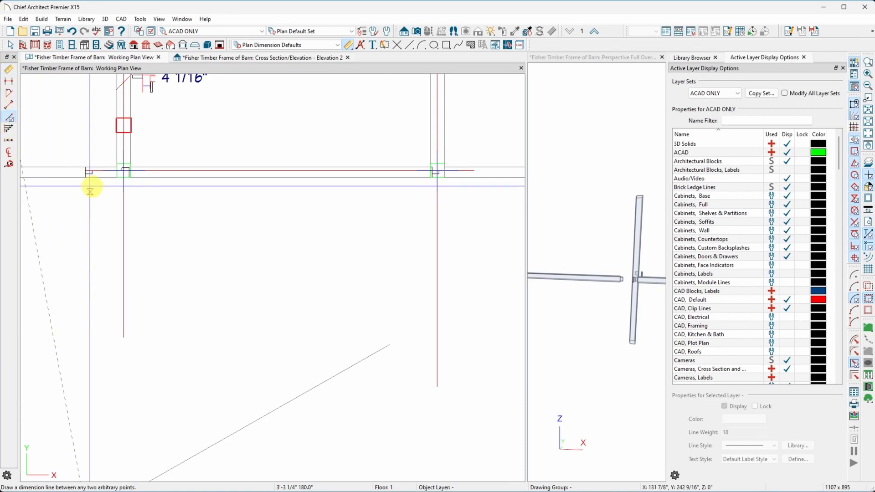
scroll(129, 177, "up", 2)
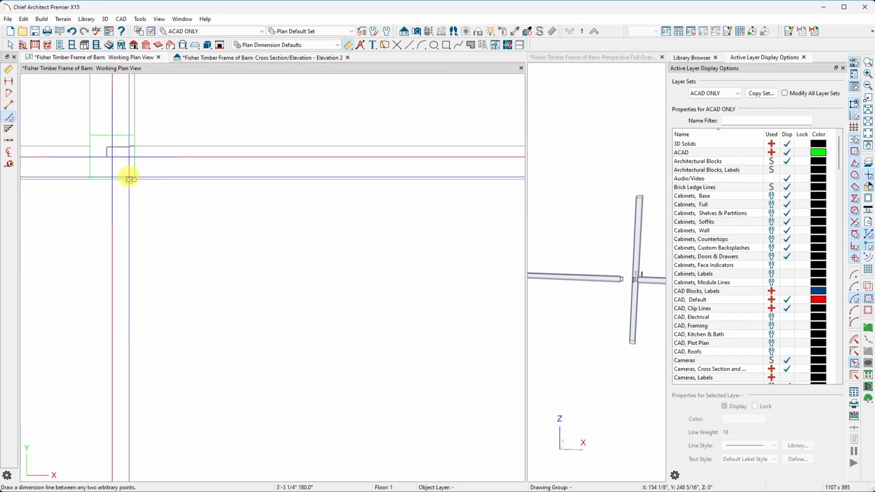
scroll(129, 180, "down", 3)
left_click_drag(117, 195, 331, 194)
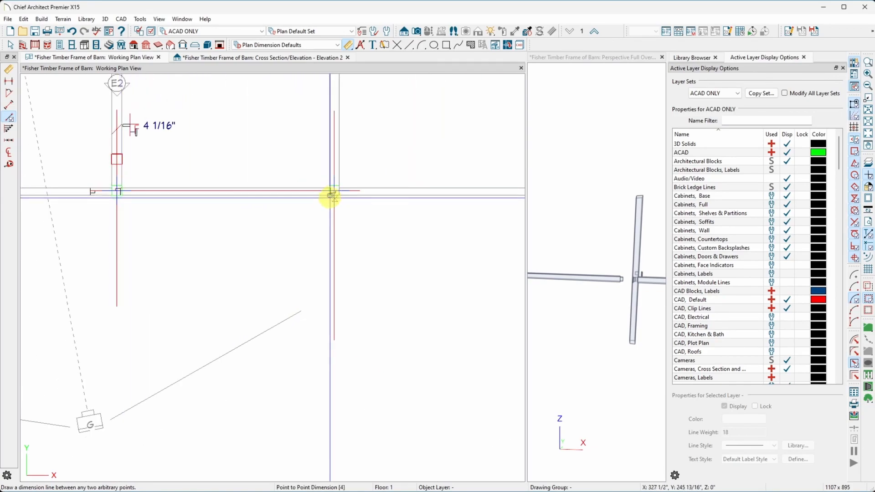
scroll(333, 192, "up", 1)
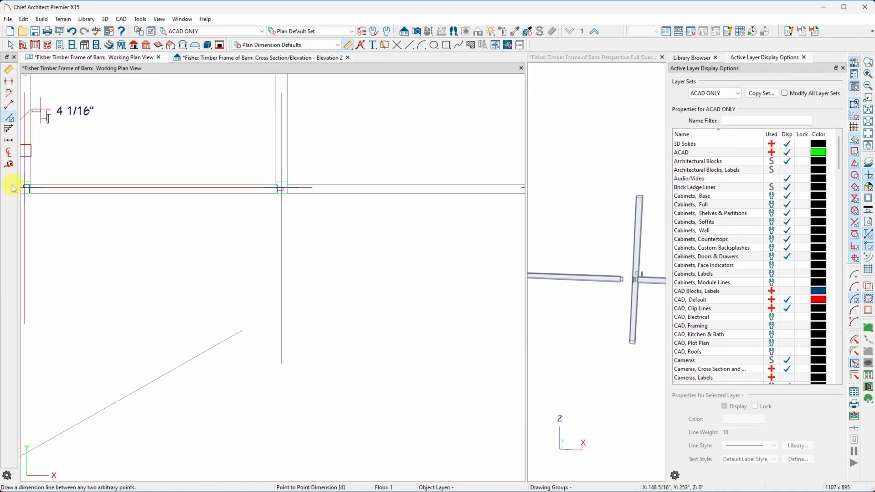
scroll(25, 182, "up", 2)
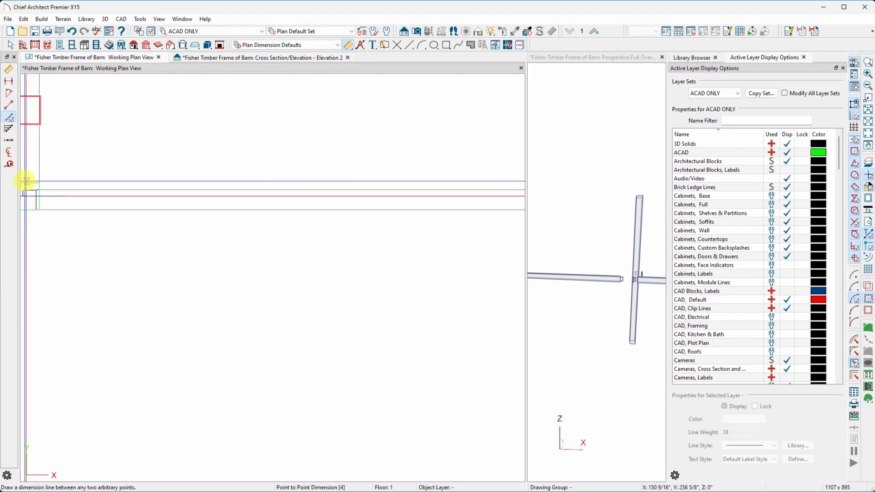
scroll(26, 181, "down", 1)
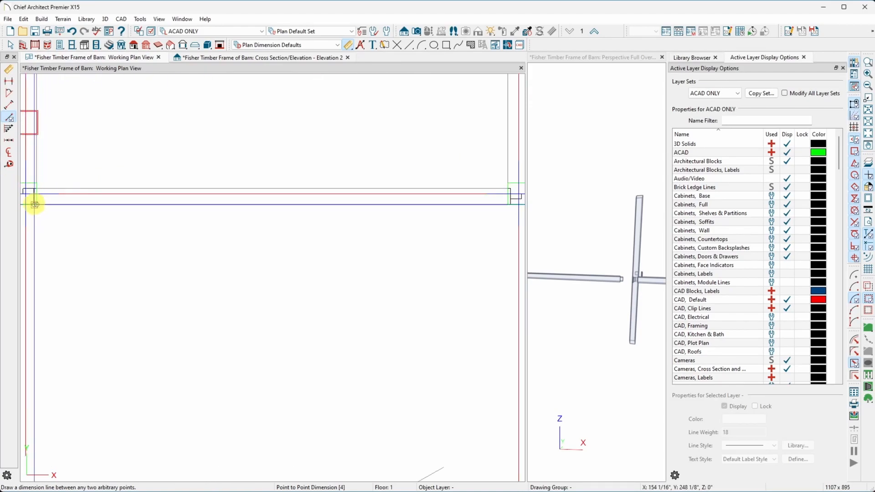
left_click_drag(30, 204, 31, 216)
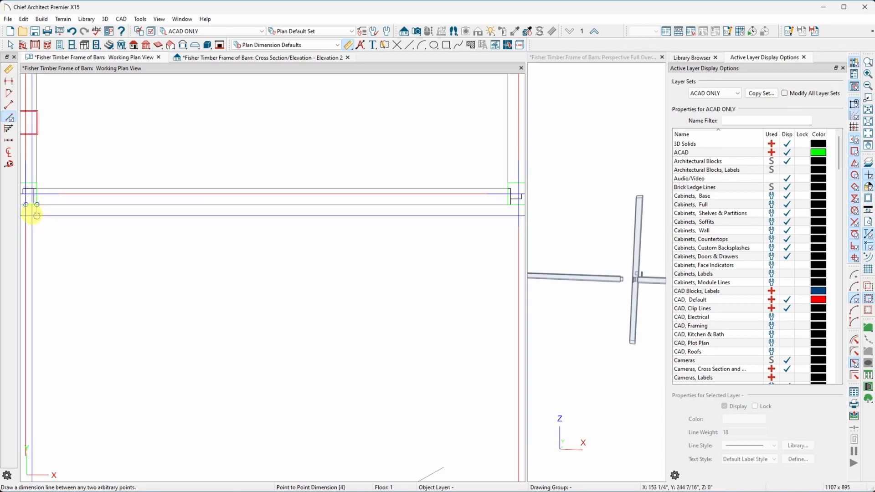
left_click_drag(88, 213, 513, 190)
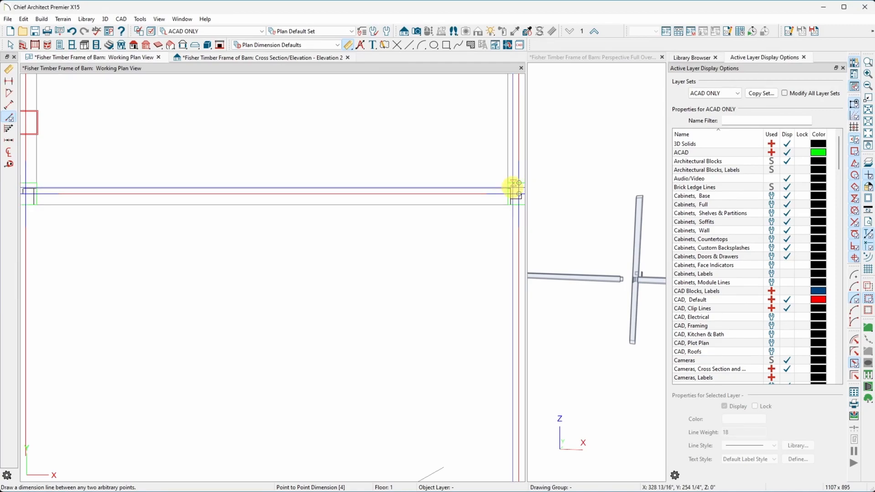
scroll(509, 190, "up", 3)
left_click_drag(495, 215, 149, 286)
scroll(234, 313, "down", 3)
scroll(455, 274, "up", 5)
scroll(455, 273, "down", 4)
scroll(149, 280, "up", 5)
scroll(147, 284, "up", 2)
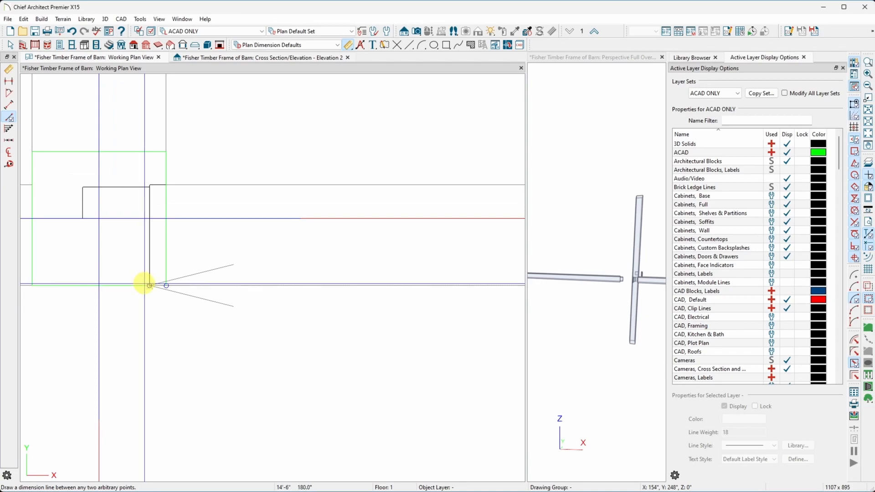
left_click_drag(149, 286, 191, 318)
scroll(191, 313, "down", 3)
scroll(187, 292, "down", 3)
scroll(289, 342, "up", 3)
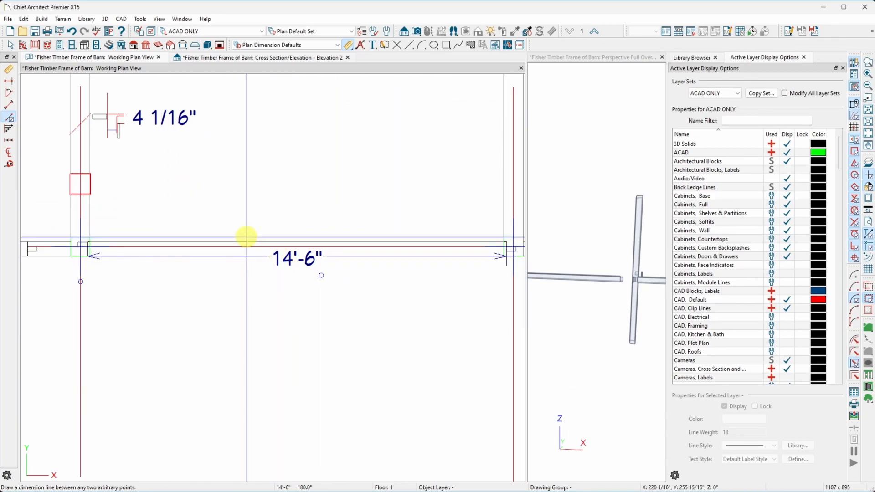
Step: Examine the dimensioned middle span and compare it with the loose beam in the left bay and its post joints
scroll(195, 204, "down", 3)
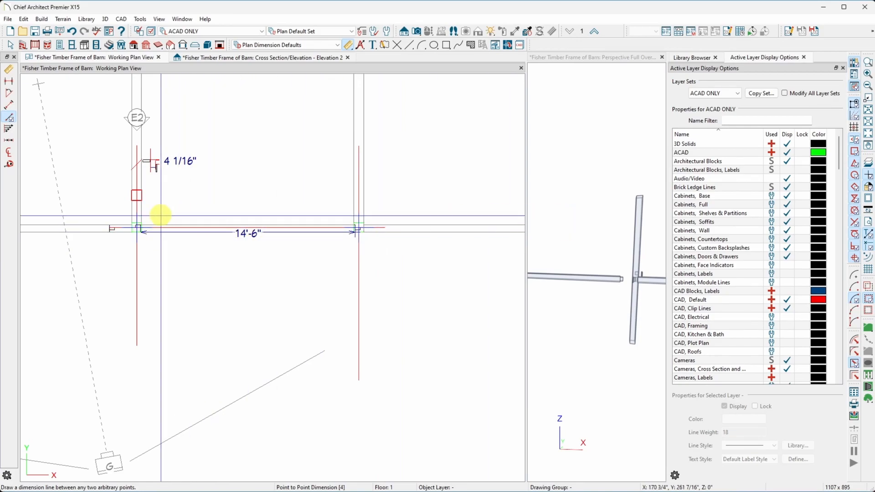
scroll(385, 201, "up", 2)
scroll(385, 201, "down", 2)
left_click_drag(159, 230, 359, 233)
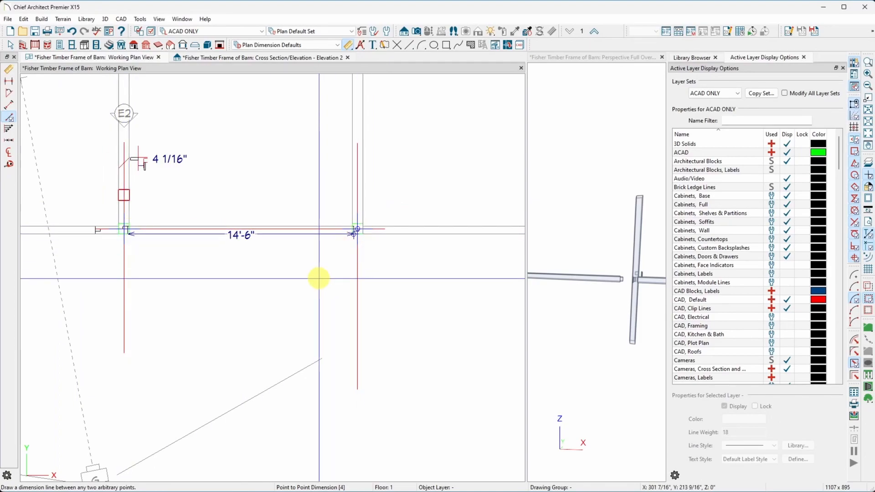
key("Escape")
scroll(258, 280, "down", 1)
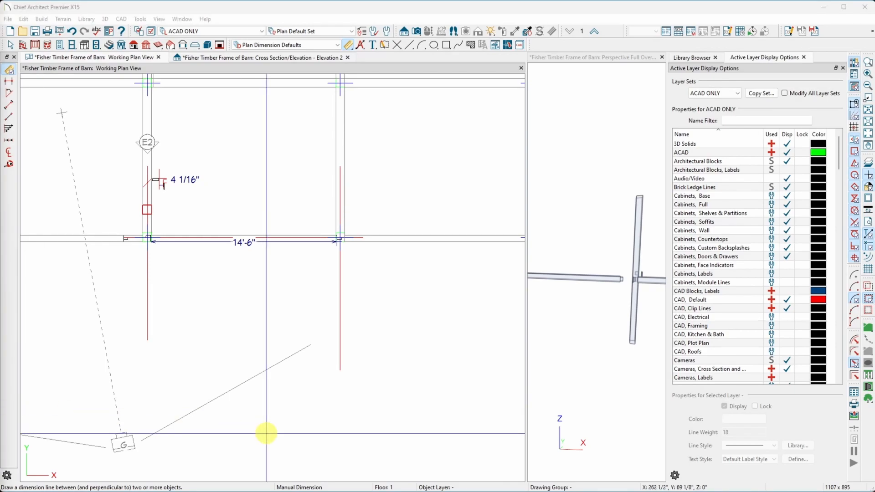
scroll(385, 313, "down", 1)
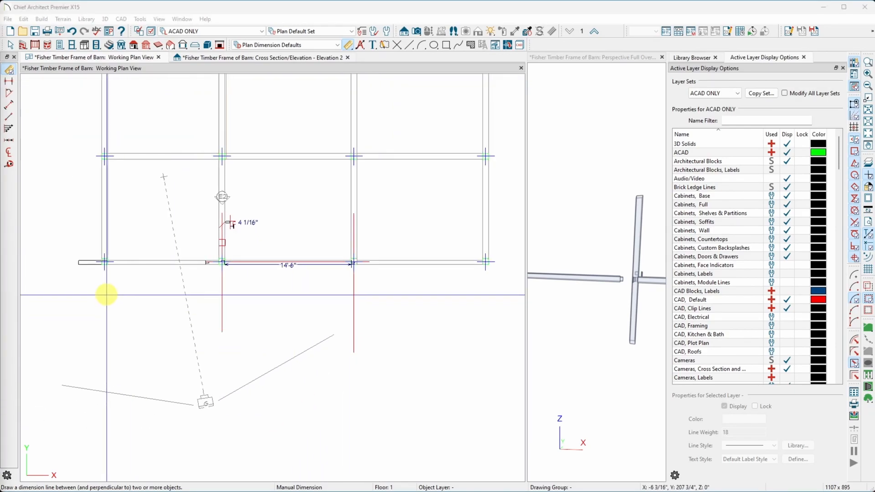
scroll(103, 264, "up", 2)
scroll(105, 264, "down", 2)
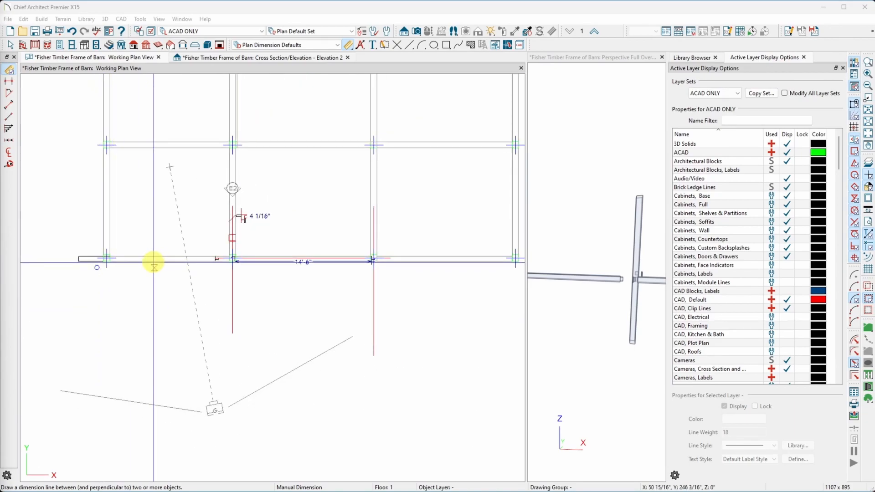
scroll(154, 265, "up", 3)
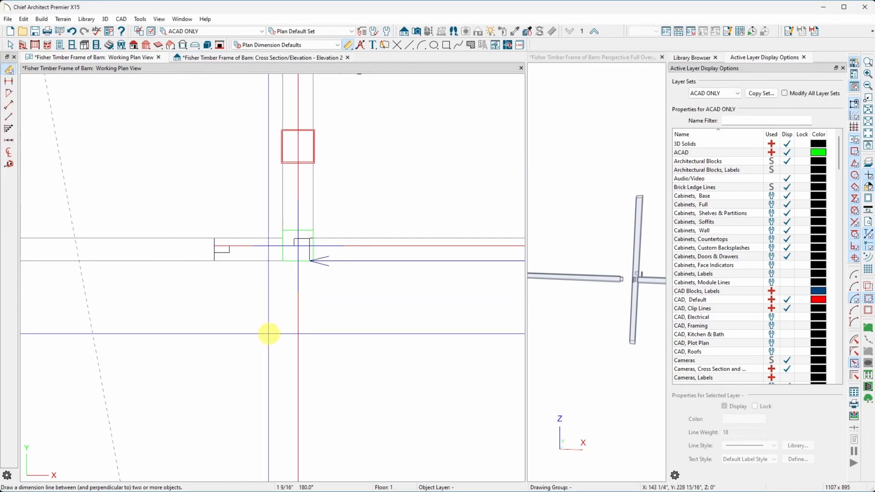
scroll(273, 336, "down", 1)
scroll(273, 336, "down", 5)
scroll(118, 329, "up", 3)
scroll(118, 323, "down", 1)
scroll(118, 321, "down", 2)
scroll(205, 330, "up", 2)
scroll(210, 327, "down", 2)
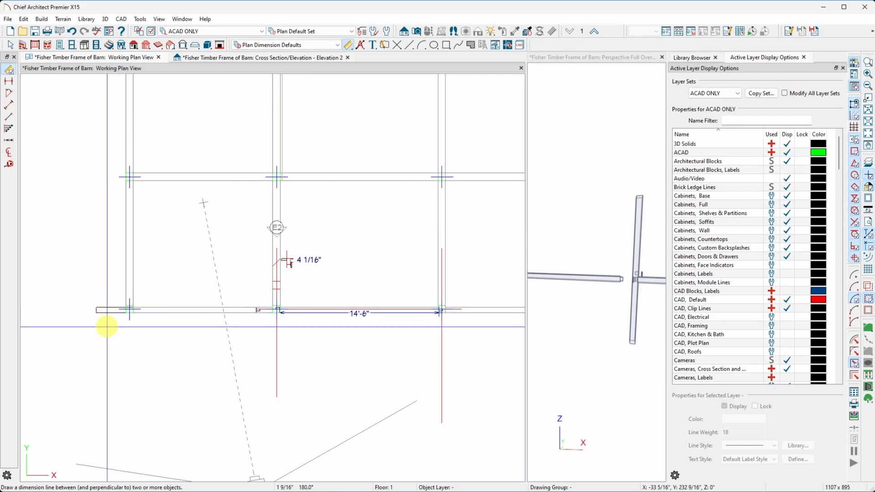
Step: Move the loose beam solid from the left bay into the right bay, with its far end at the corner post's mortise
key("space")
left_click(101, 310)
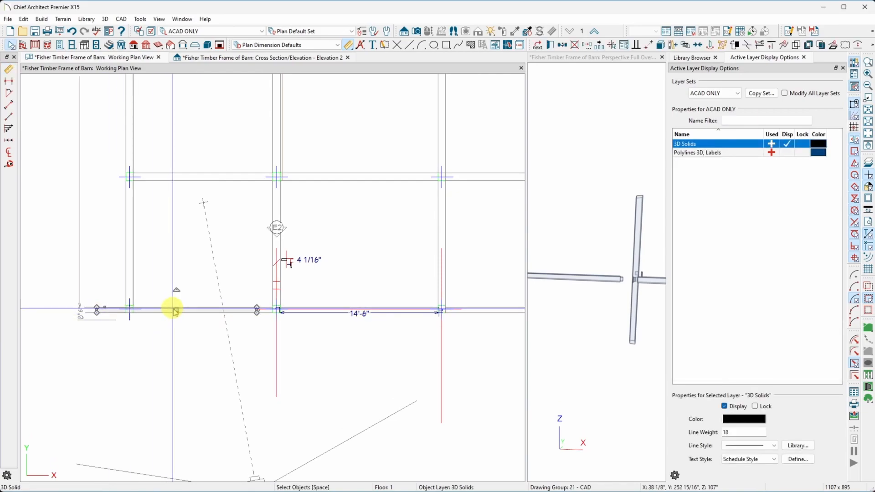
left_click_drag(337, 314, 270, 314)
scroll(269, 312, "up", 5)
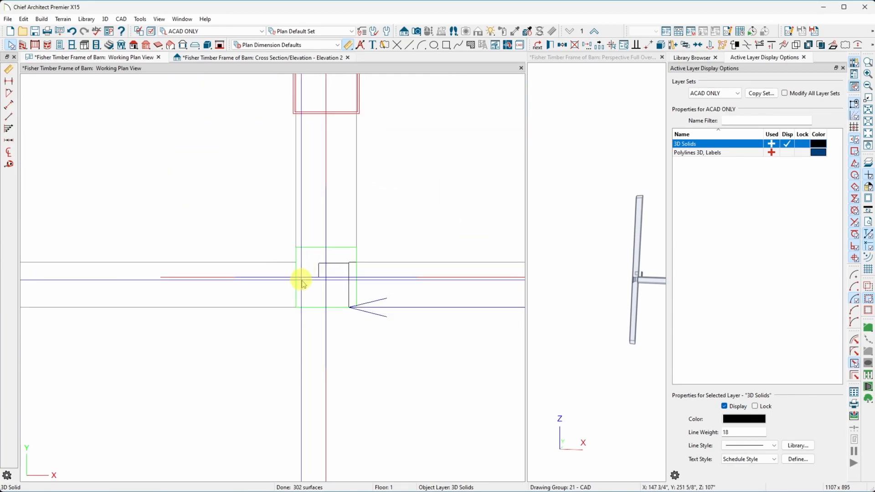
scroll(242, 285, "down", 5)
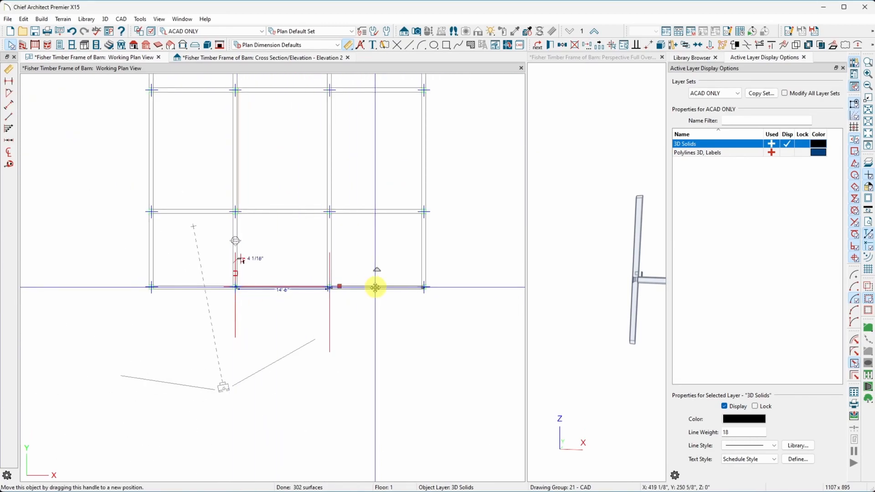
scroll(413, 295, "up", 5)
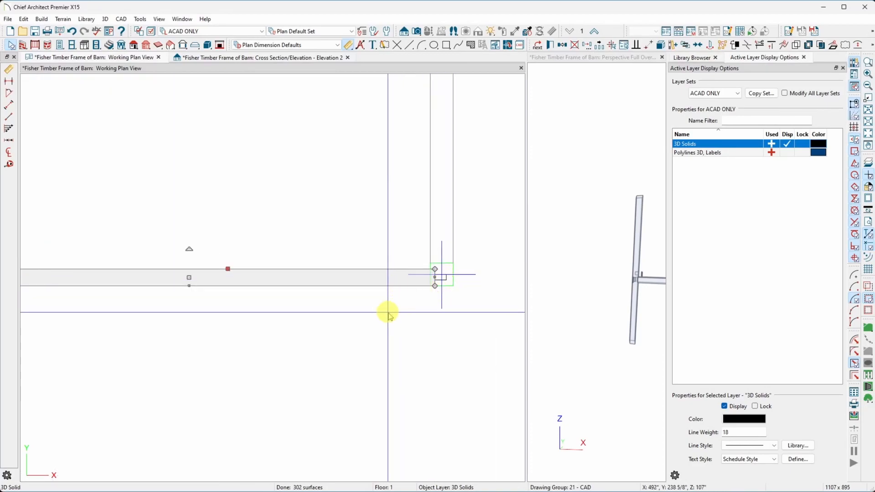
scroll(439, 274, "up", 4)
scroll(437, 287, "down", 5)
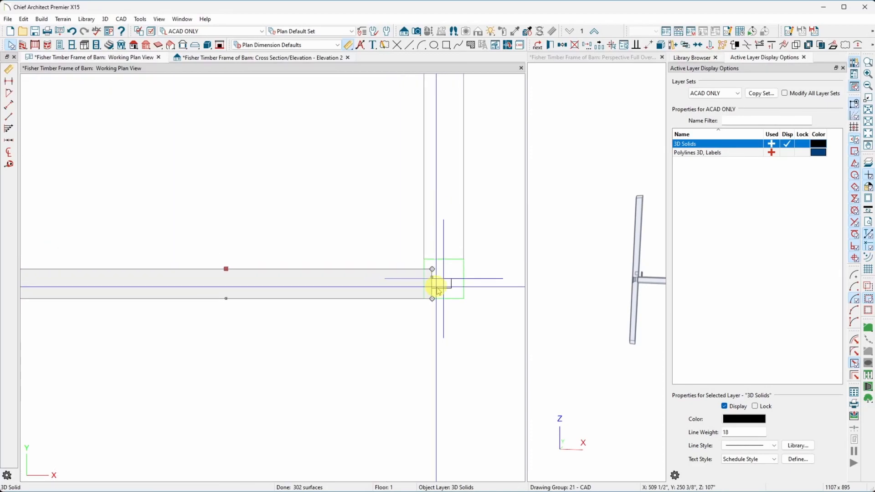
scroll(74, 292, "up", 5)
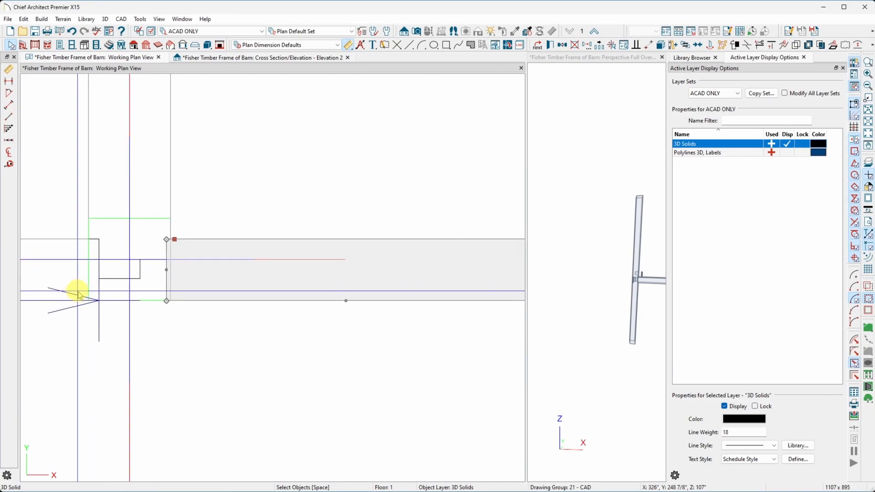
Step: Try to move the right-bay beam point to point from its upper end corner to the corner post's inner face
scroll(123, 246, "down", 3)
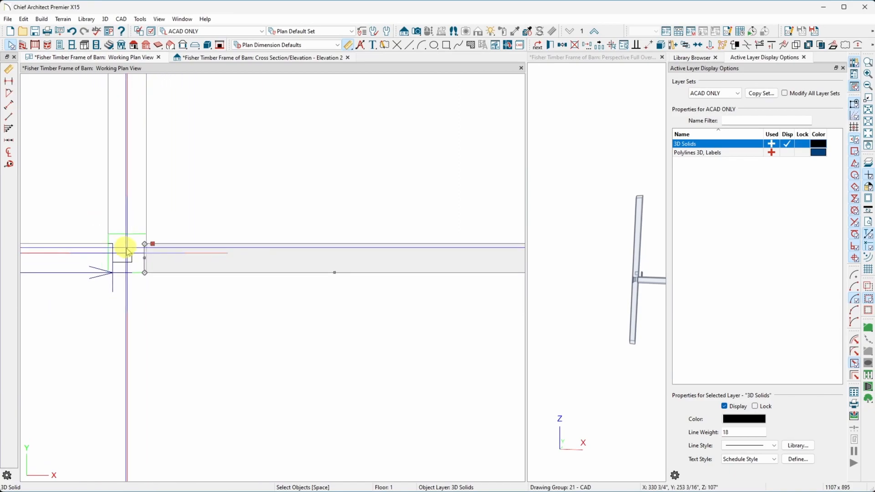
scroll(133, 251, "up", 3)
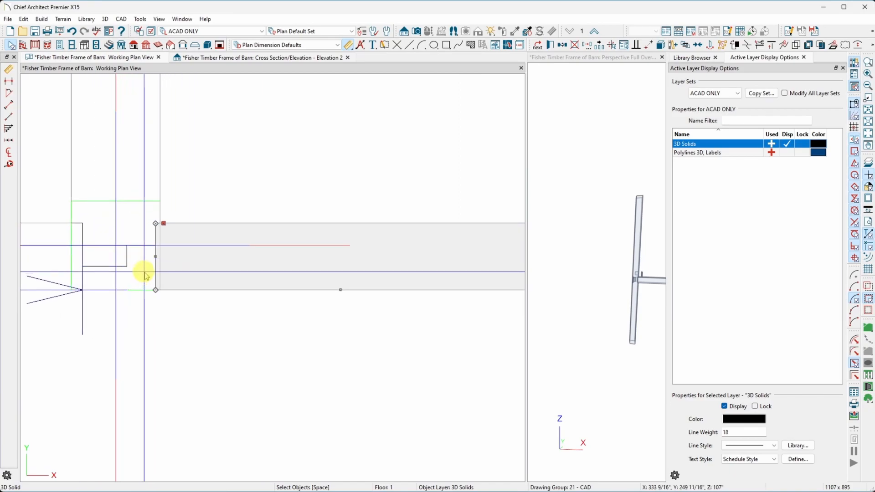
scroll(140, 271, "down", 4)
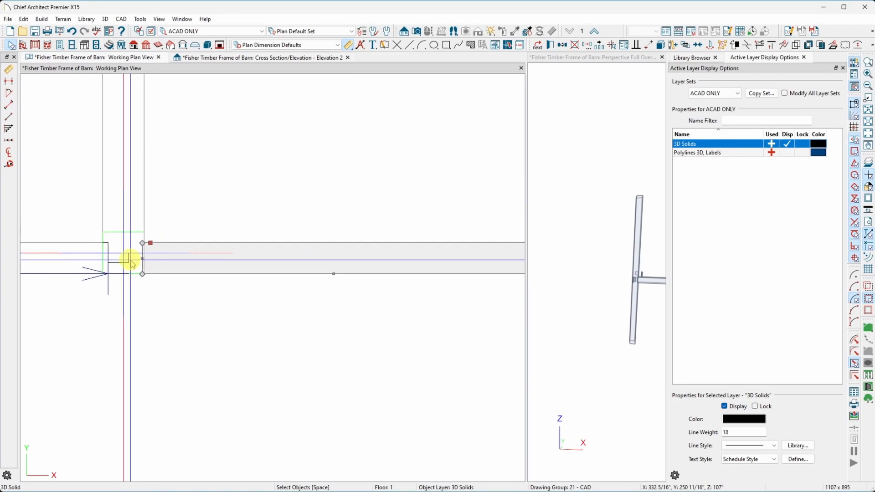
scroll(137, 263, "down", 3)
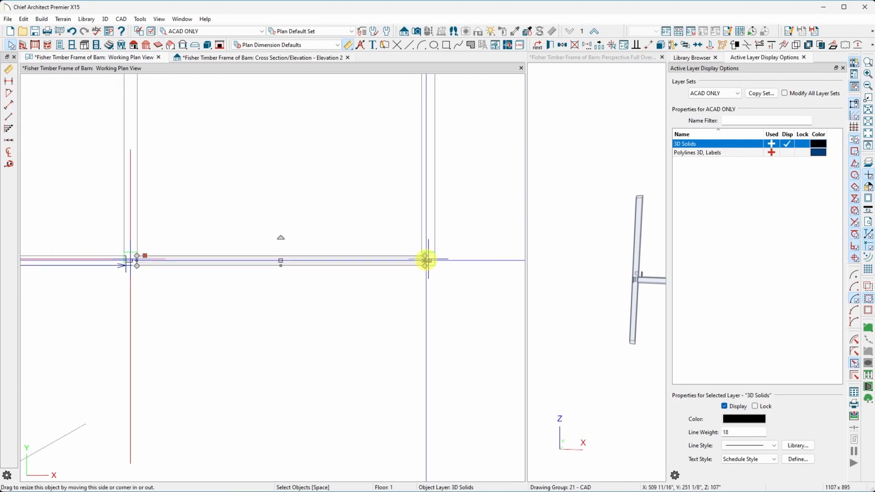
scroll(425, 263, "up", 4)
scroll(425, 261, "up", 5)
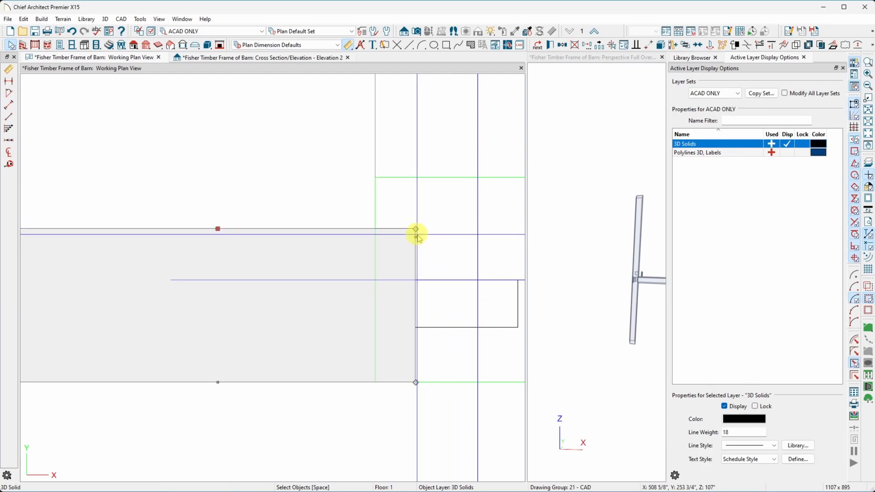
left_click_drag(417, 237, 488, 81)
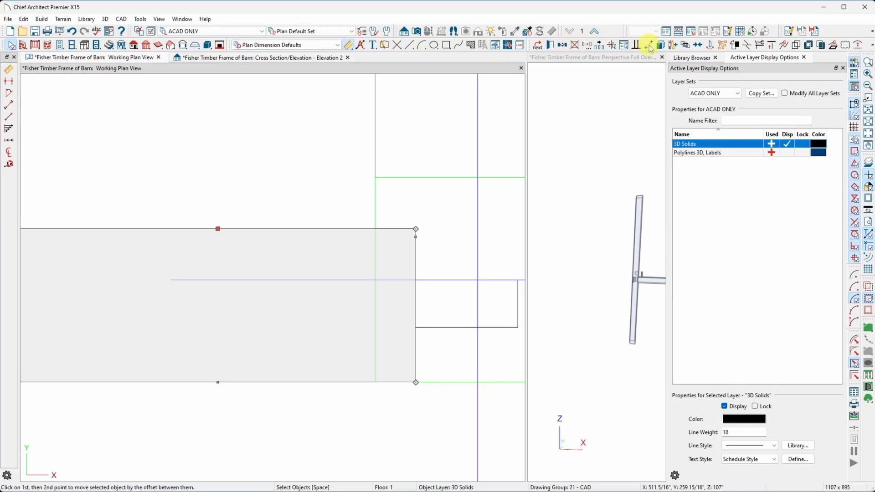
left_click(415, 230)
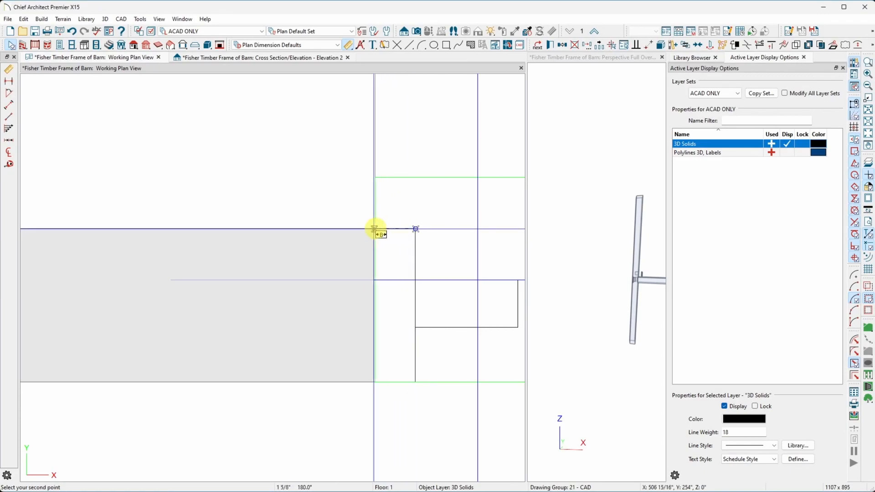
left_click(378, 229)
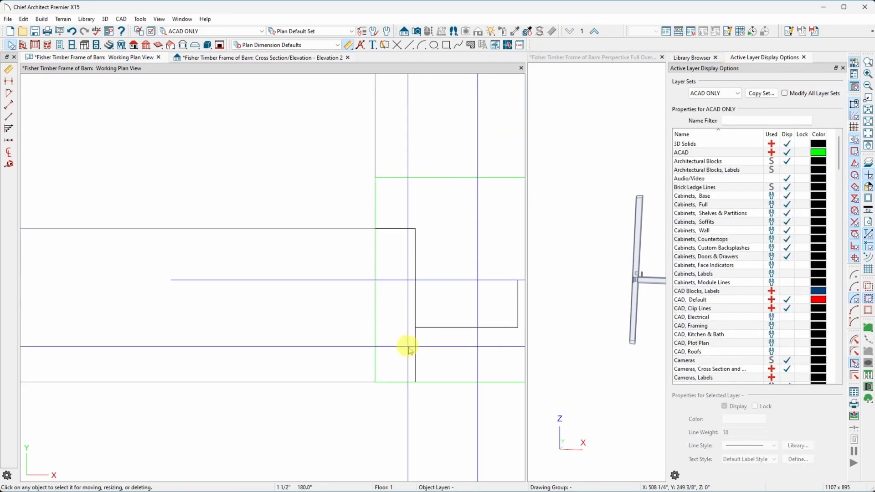
Step: Try to move the right-bay beam point to point from its lower end corner along the corner post's base
left_click(414, 351)
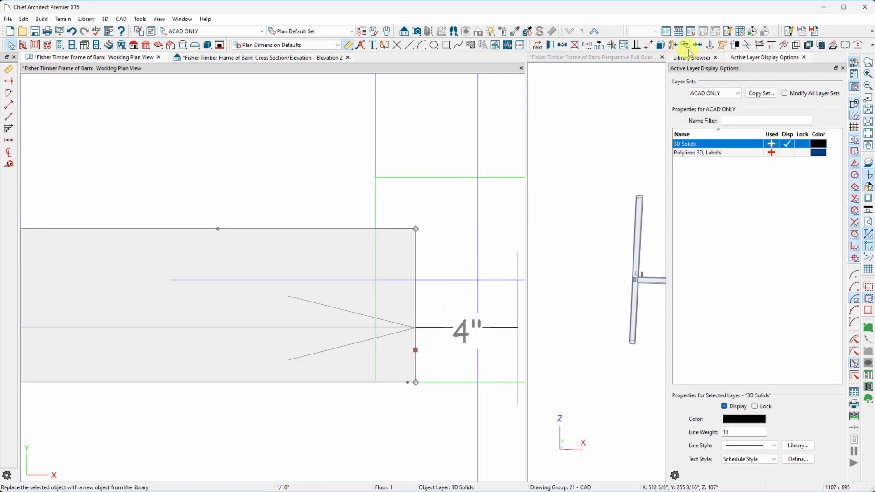
left_click(415, 382)
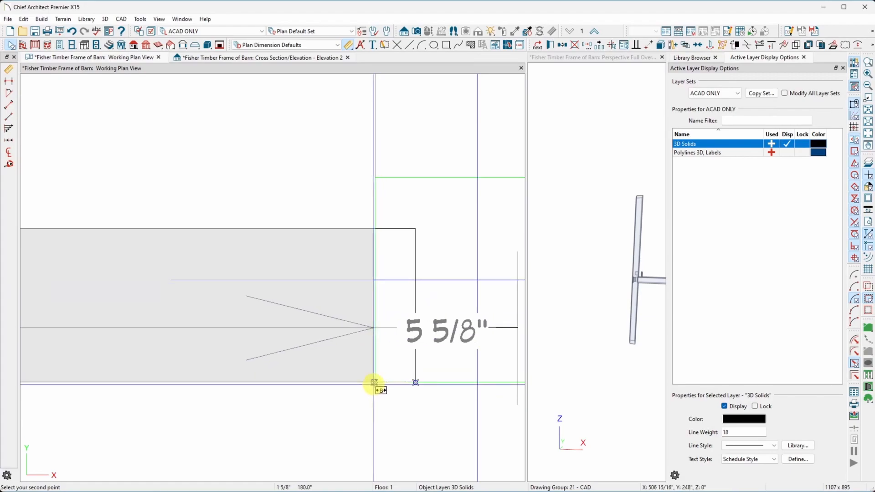
scroll(358, 383, "down", 4)
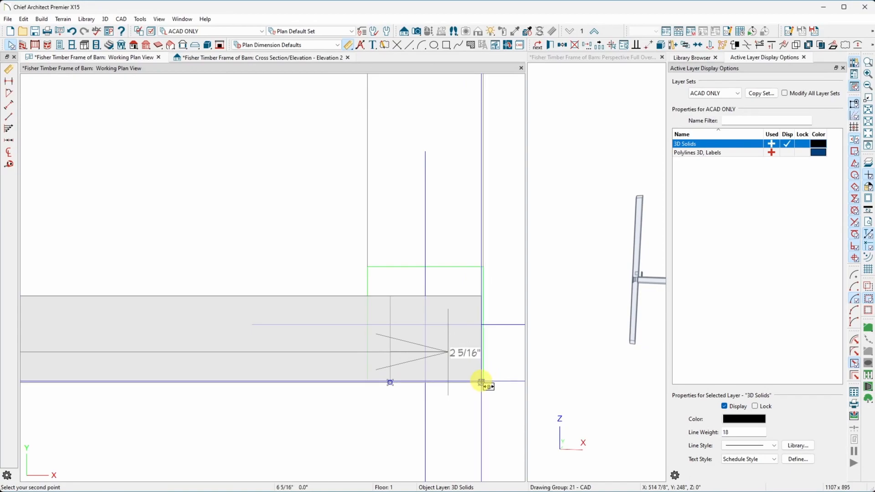
scroll(388, 375, "down", 5)
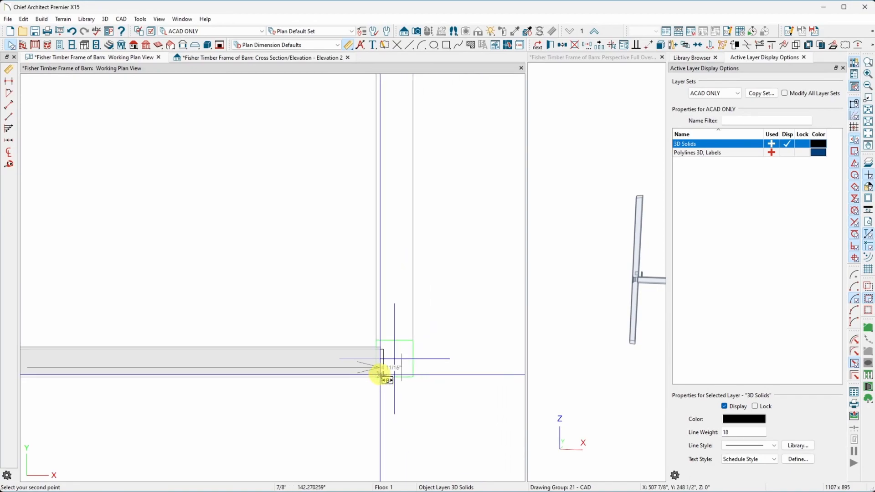
scroll(382, 375, "up", 5)
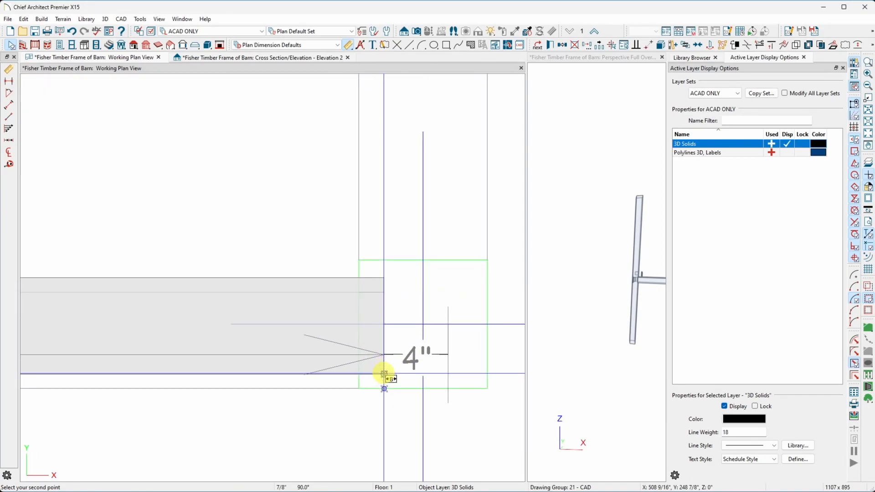
scroll(318, 371, "down", 2)
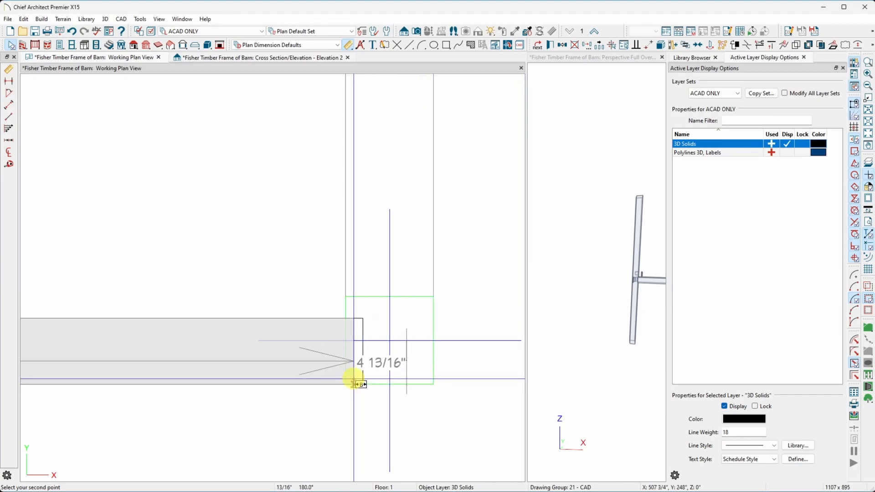
left_click(363, 382)
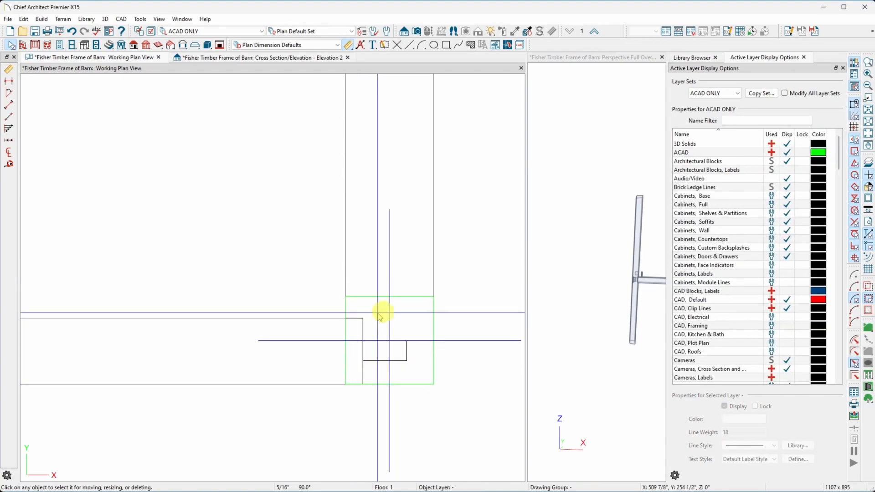
Step: Move the right-bay beam point to point so its lower end corner lands on the corner post's inner face
left_click(398, 287)
left_click(458, 211)
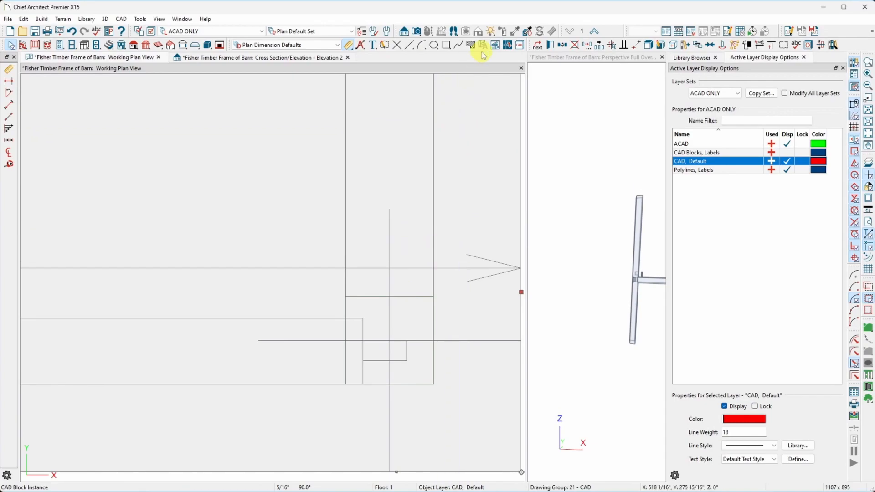
left_click(649, 48)
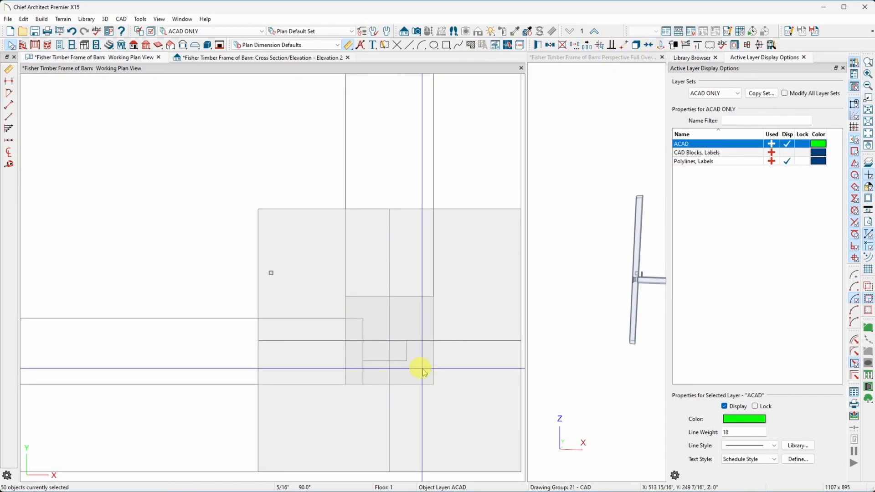
left_click(242, 314)
left_click(242, 319)
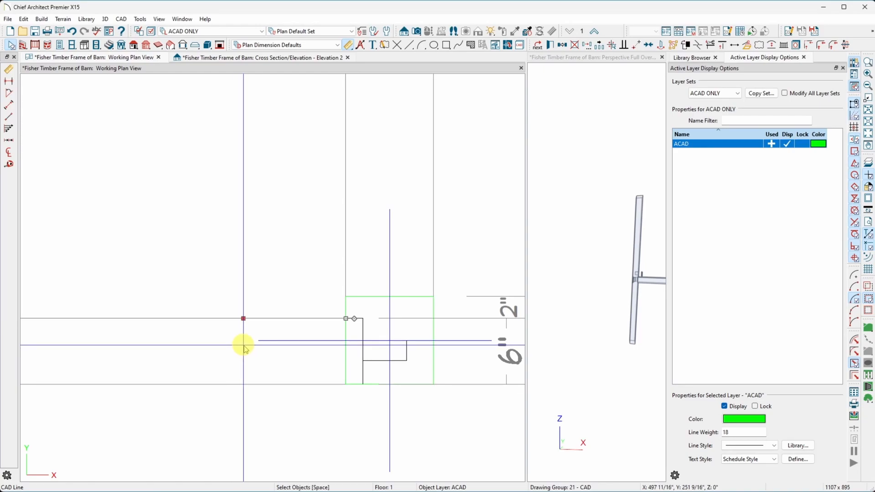
left_click(254, 343)
left_click(256, 344)
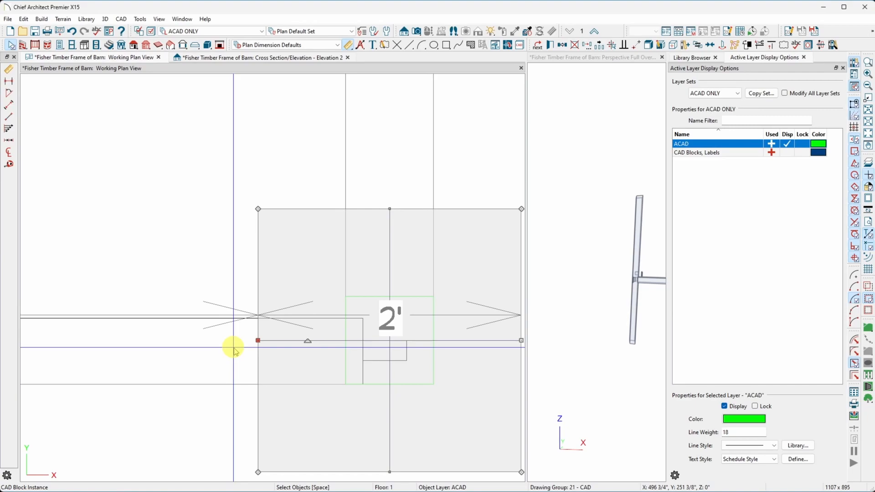
left_click(228, 384)
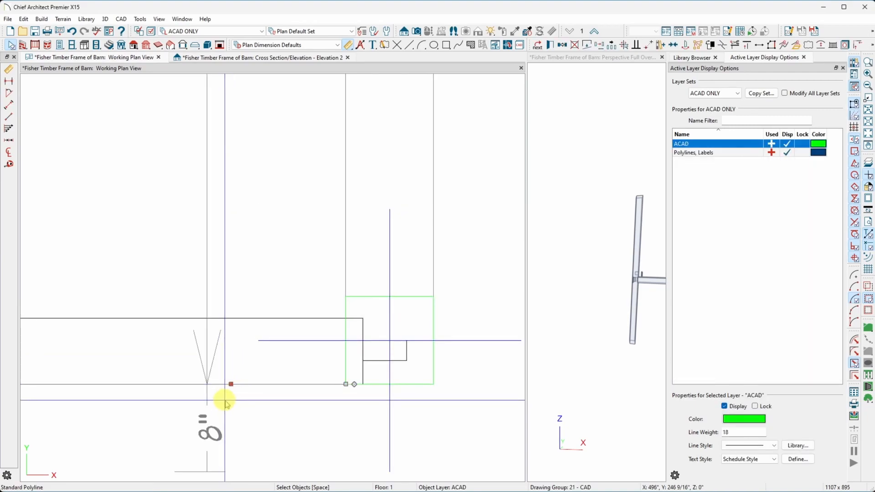
left_click(225, 404)
left_click(219, 385)
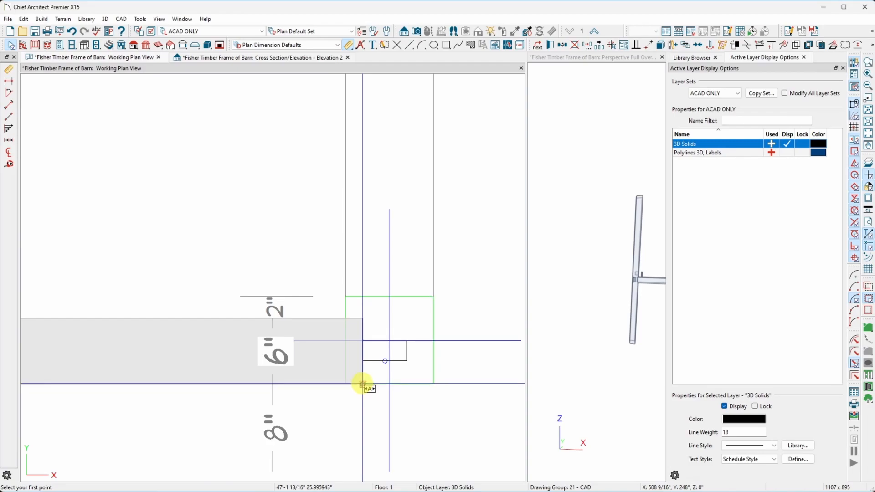
left_click(346, 384)
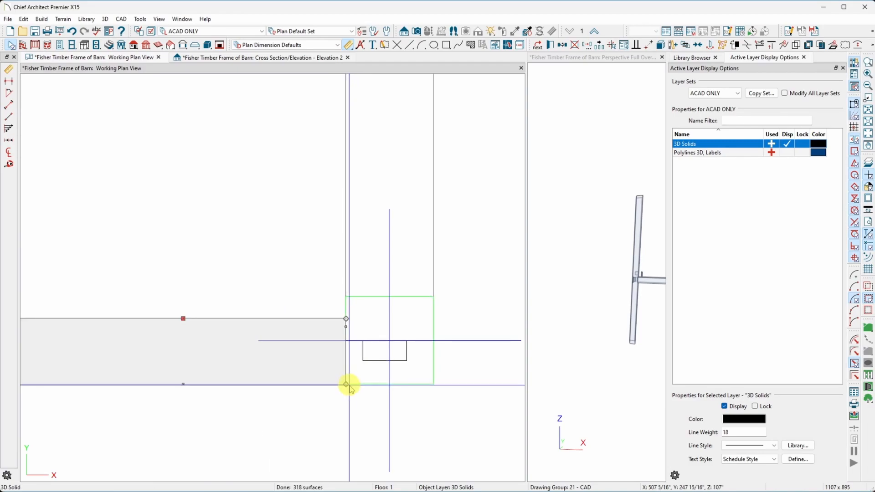
Step: Shift the beam along X into the corner post with a relative Transform/Replicate move and check its middle-post end
left_click(588, 45)
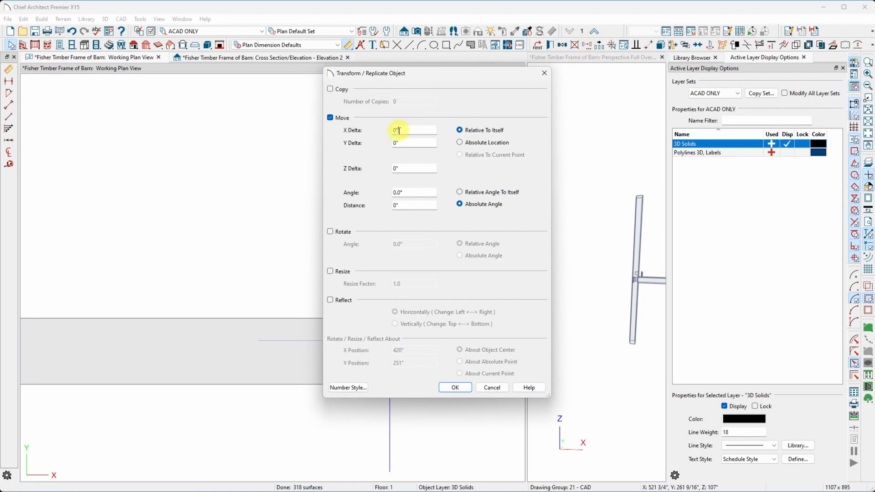
left_click(455, 388)
scroll(479, 390, "up", 5)
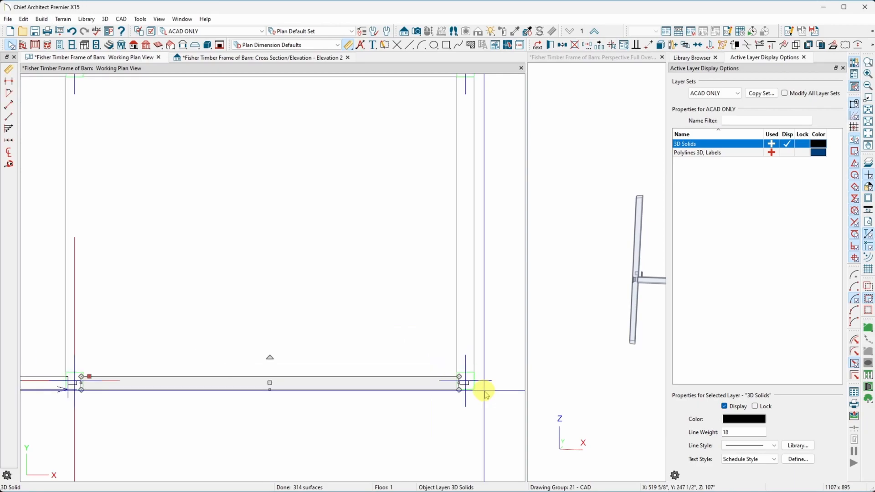
scroll(121, 401, "up", 3)
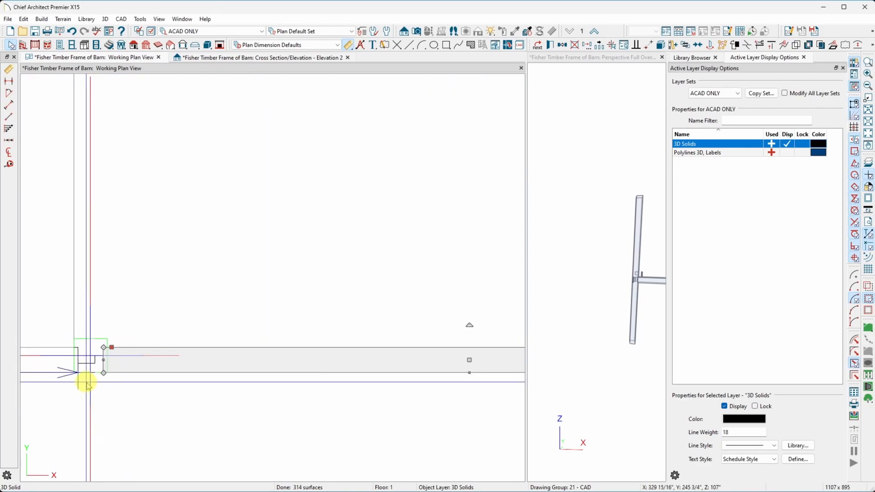
Step: Move the small tenon solid in the corner post flush against the end of the right-bay beam
scroll(105, 383, "down", 3)
scroll(454, 378, "up", 4)
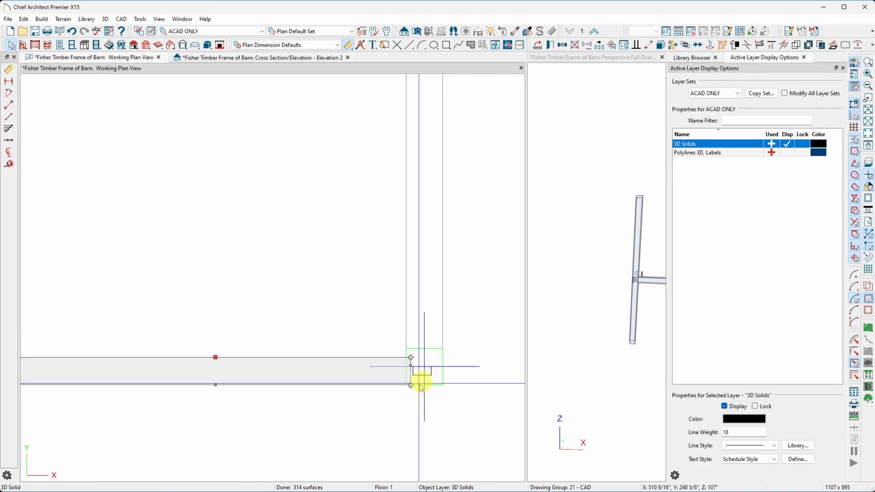
scroll(417, 384, "up", 4)
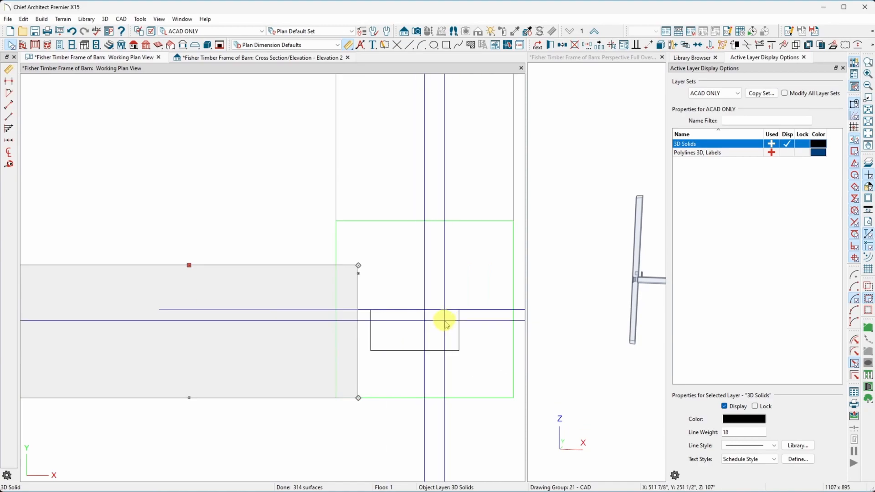
scroll(449, 322, "down", 5)
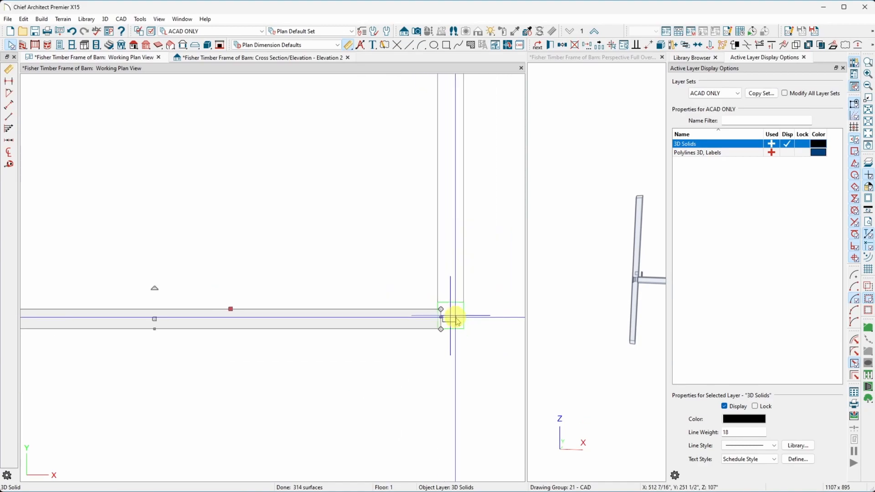
scroll(463, 325, "up", 4)
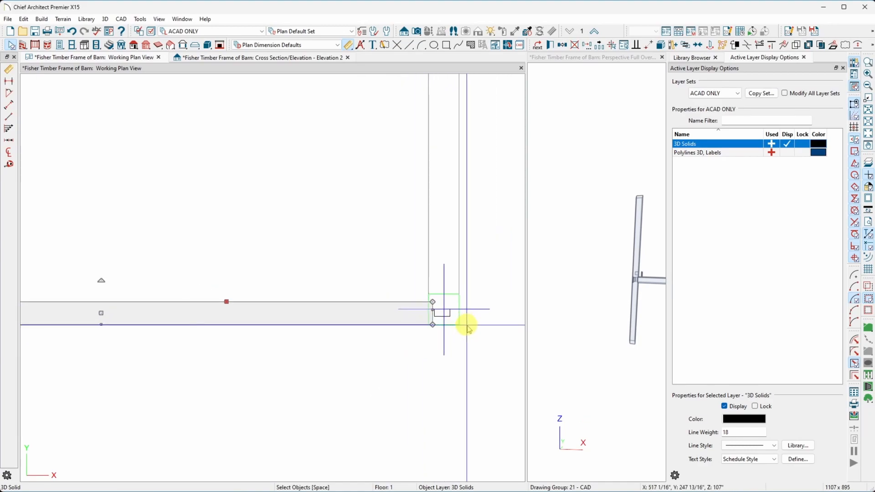
scroll(437, 319, "up", 2)
left_click(409, 274)
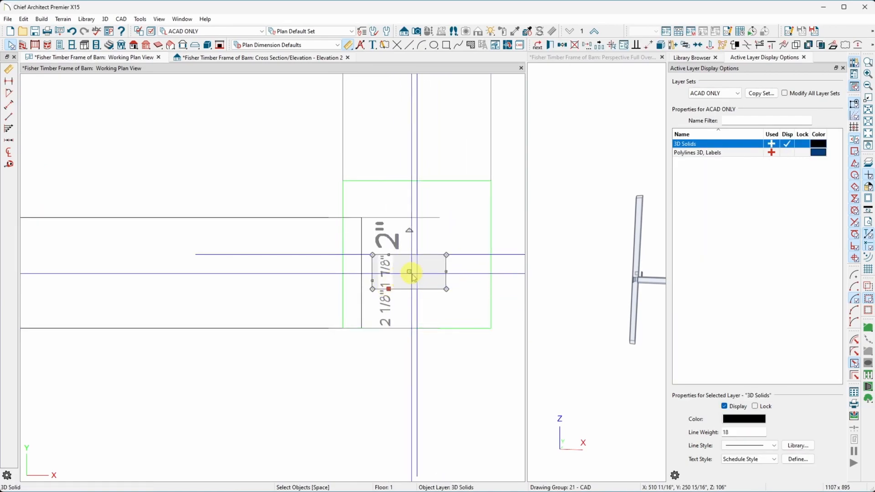
mouse_move(410, 271)
left_mouse_down()
mouse_move(388, 270)
mouse_move(399, 271)
left_mouse_up()
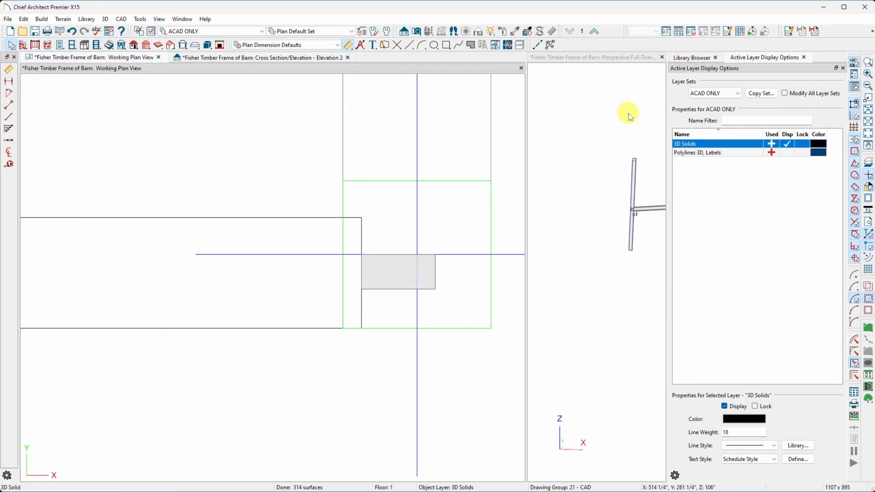
Step: Center the tenon solid on the right-bay beam
scroll(360, 218, "down", 8)
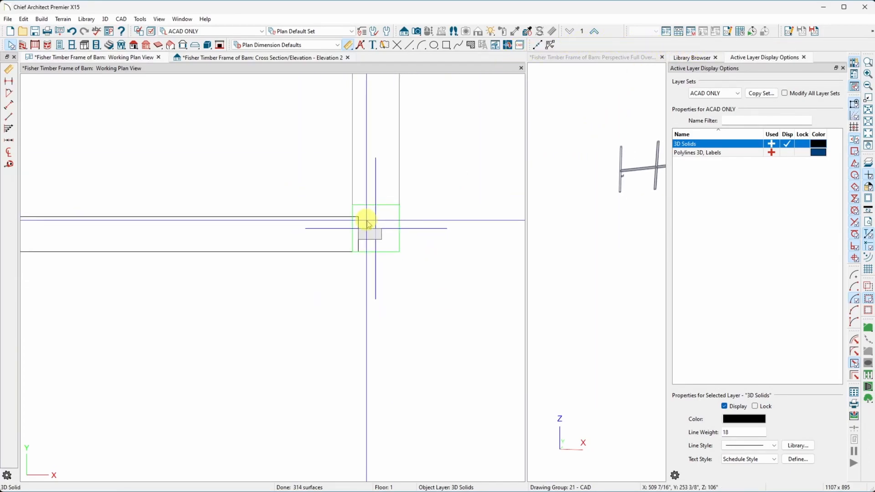
scroll(88, 201, "up", 3)
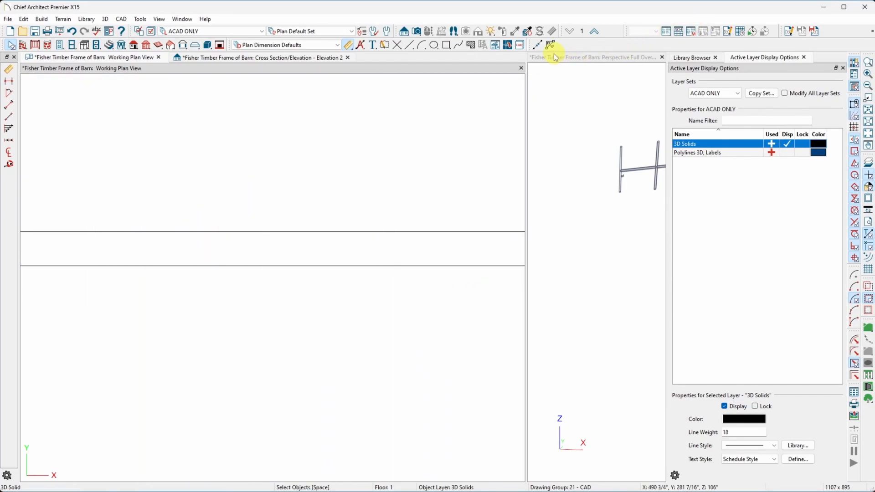
scroll(237, 210, "down", 2)
scroll(419, 286, "down", 2)
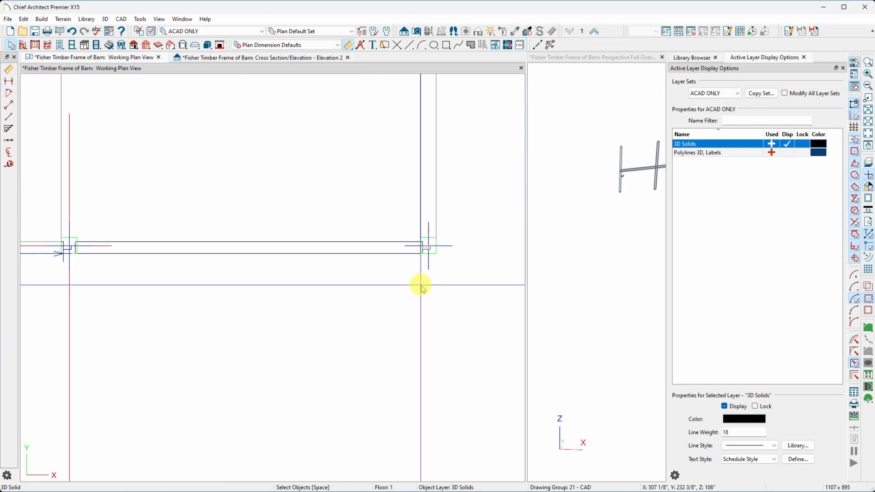
left_click(267, 253)
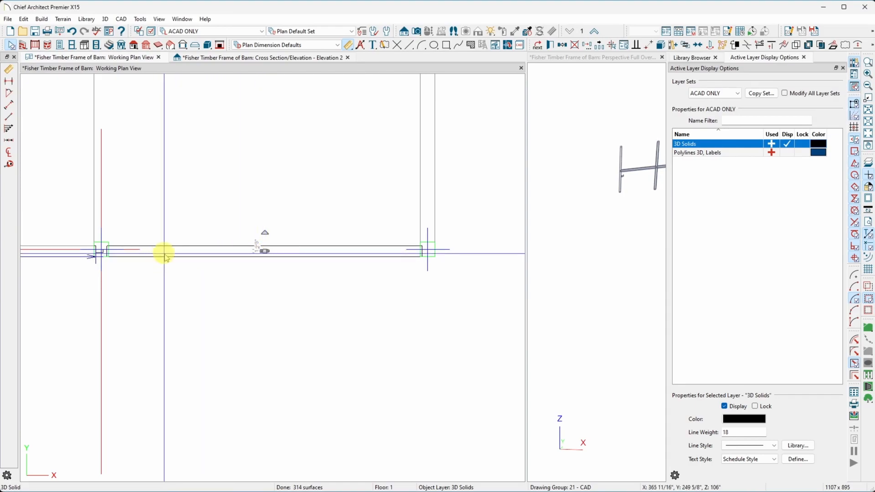
Step: Move the tenon solid along the right-bay beam until it sits flush against the beam's end in the middle post
scroll(268, 260, "up", 3)
left_click_drag(266, 247, 283, 238)
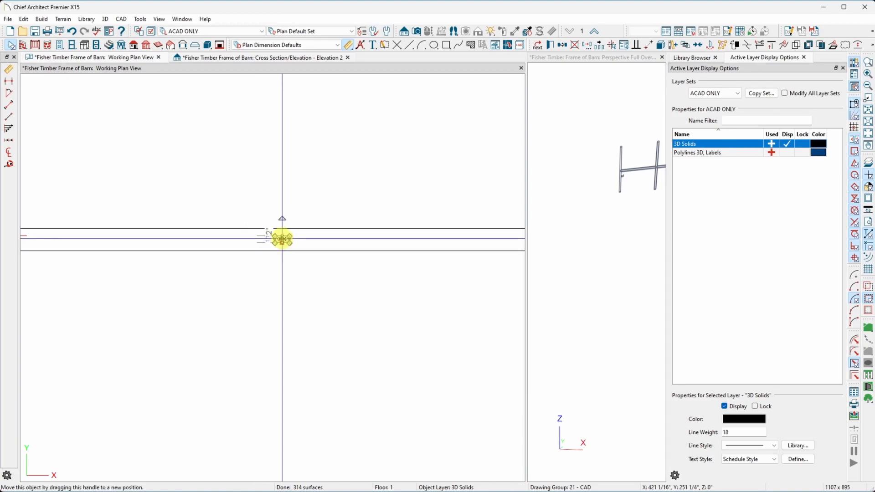
scroll(273, 204, "down", 4)
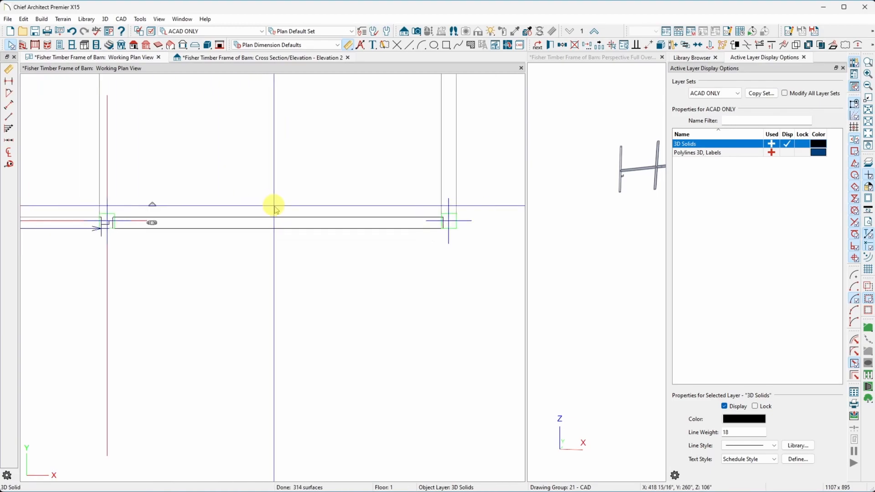
scroll(147, 216, "up", 3)
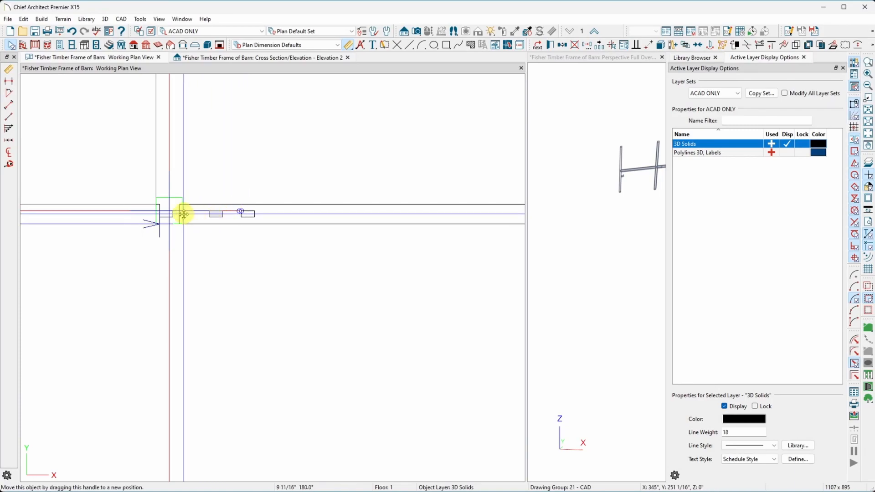
scroll(183, 214, "up", 2)
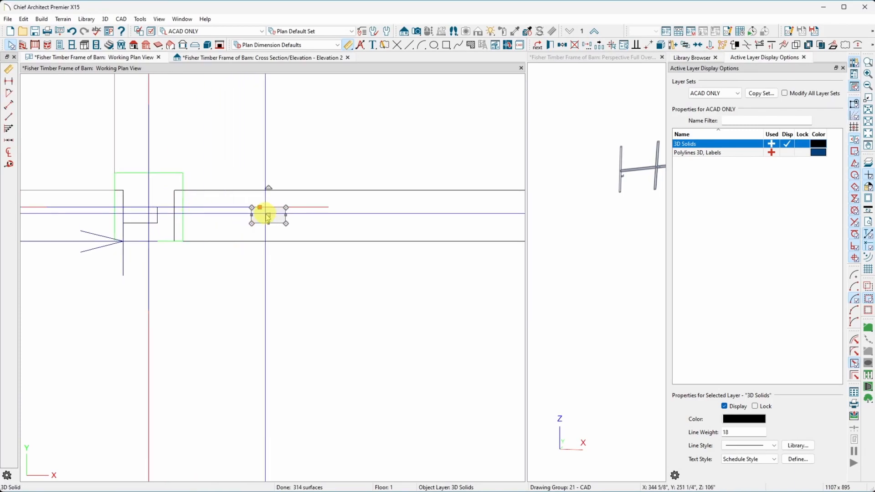
left_click_drag(250, 216, 160, 213)
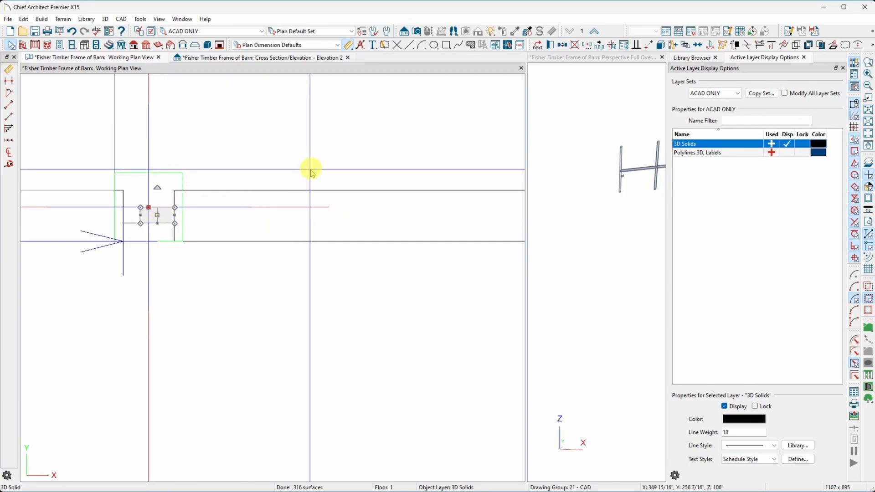
Step: Reflect the middle-post tenon of the right-bay beam about the horizontal center line so it sits beside the neighboring tenon
left_click(711, 45)
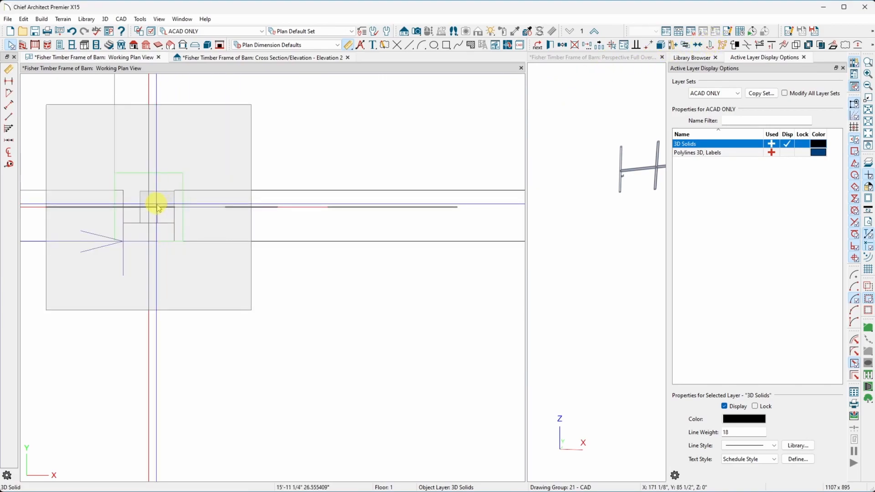
left_click(157, 207)
scroll(105, 208, "down", 3)
left_click(282, 157)
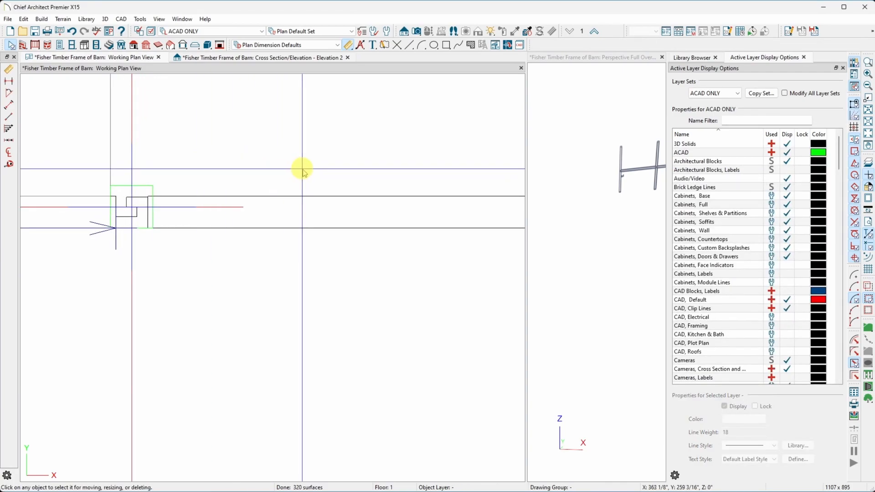
Step: Make a reflected copy of the right-bay tenon about the 14'-6" middle-bay beam, placing it in the post at that beam's opposite end
scroll(325, 172, "down", 11)
scroll(131, 186, "up", 3)
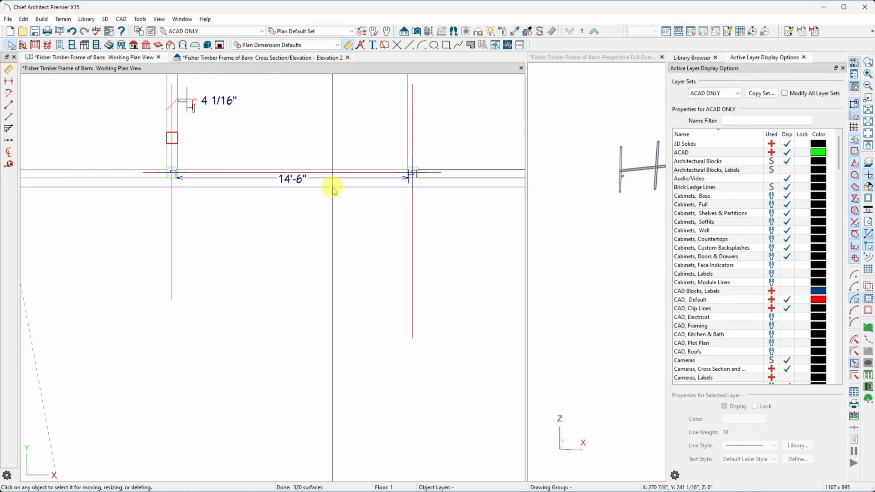
scroll(414, 173, "up", 4)
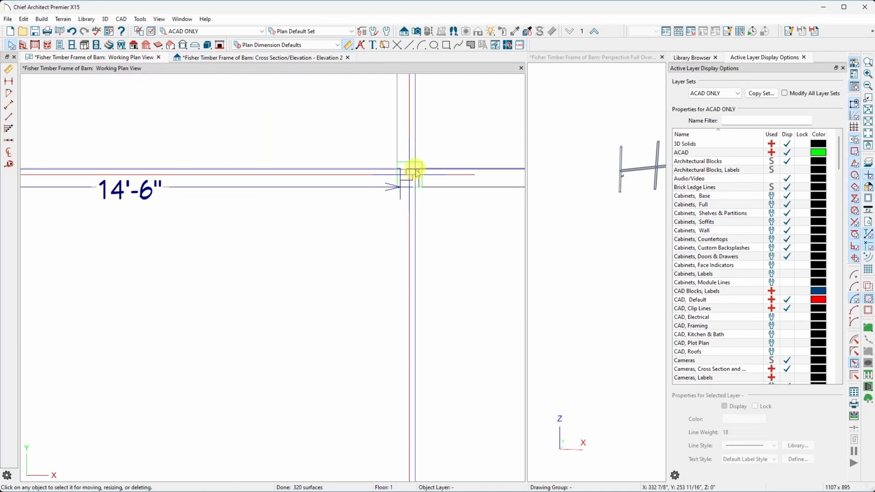
left_click(414, 174)
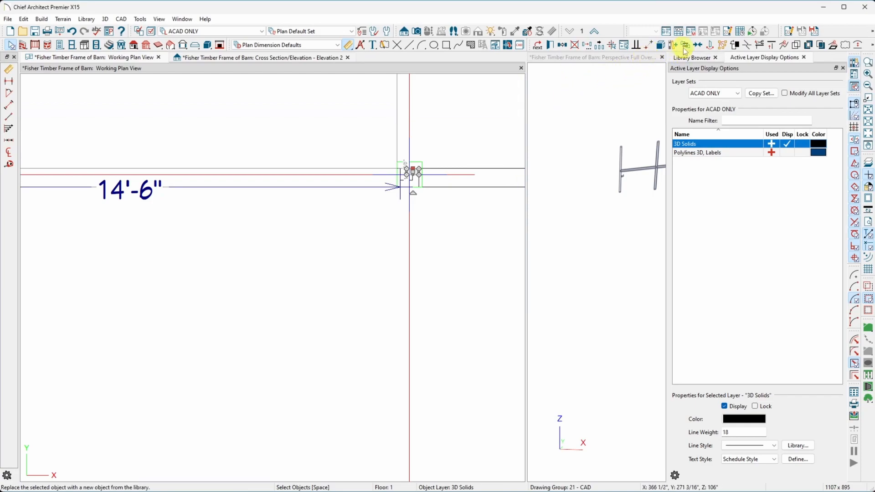
left_click(562, 45)
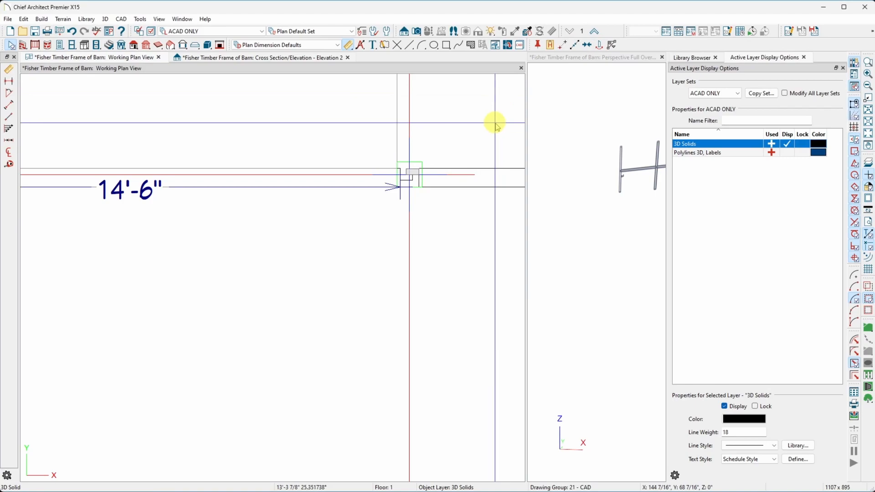
scroll(473, 127, "down", 6)
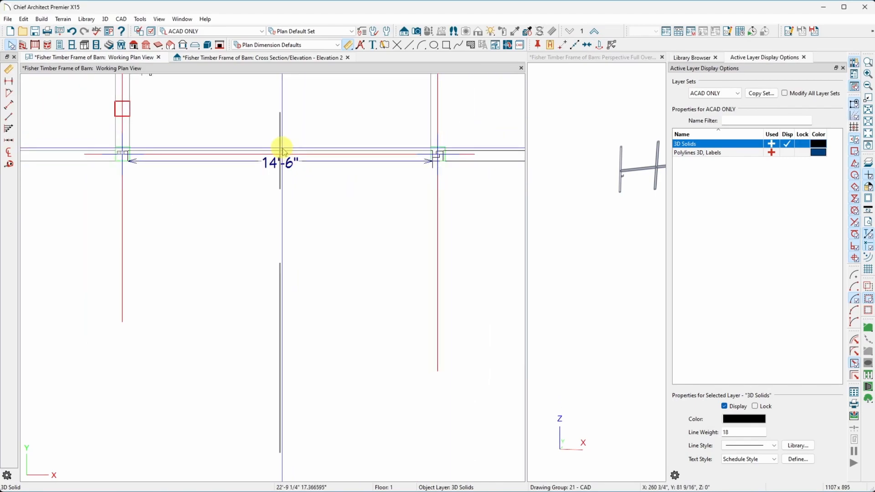
left_click(282, 148)
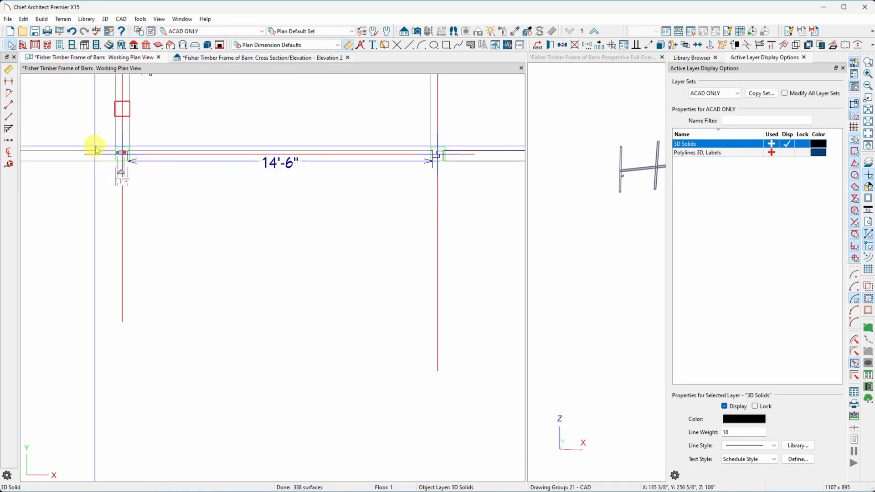
Step: Reflect the copied tenon about the horizontal center line so it clears the existing tenon in that post
scroll(94, 148, "up", 6)
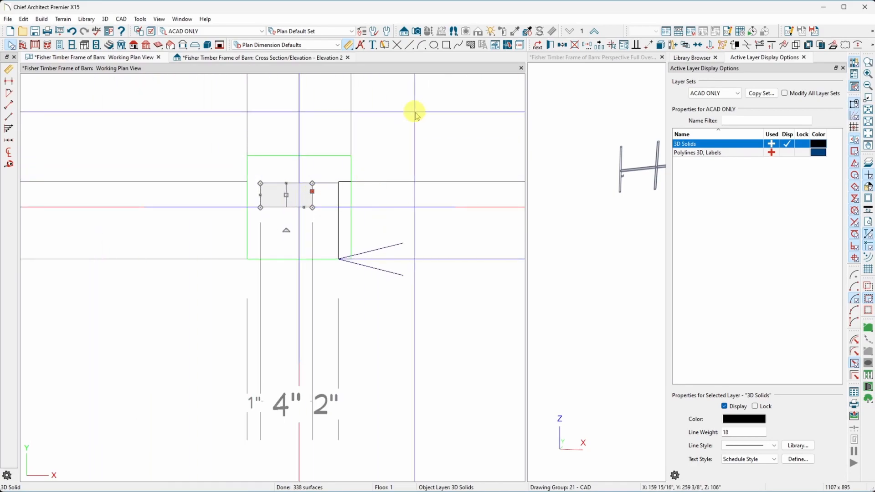
left_click(711, 46)
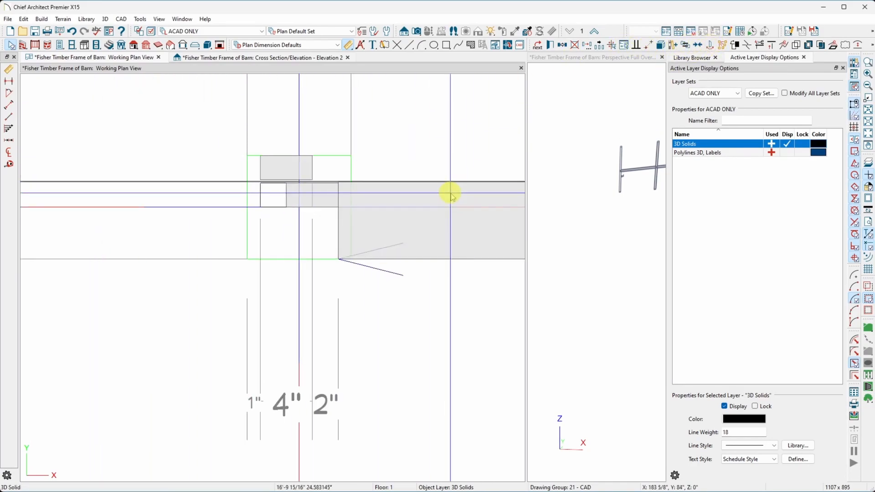
left_click(295, 220)
scroll(326, 294, "down", 5)
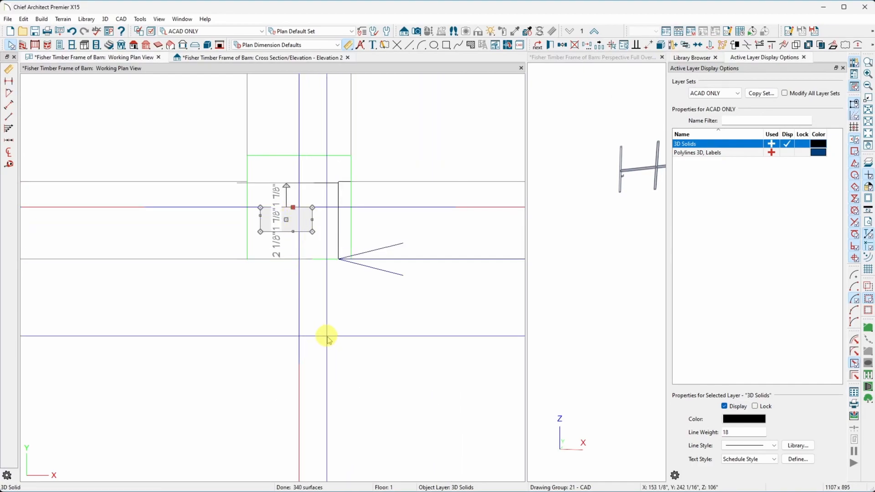
Step: Examine the front-row joints from the newly placed tenon across to the right-bay beam's end in the corner post
scroll(350, 295, "down", 3)
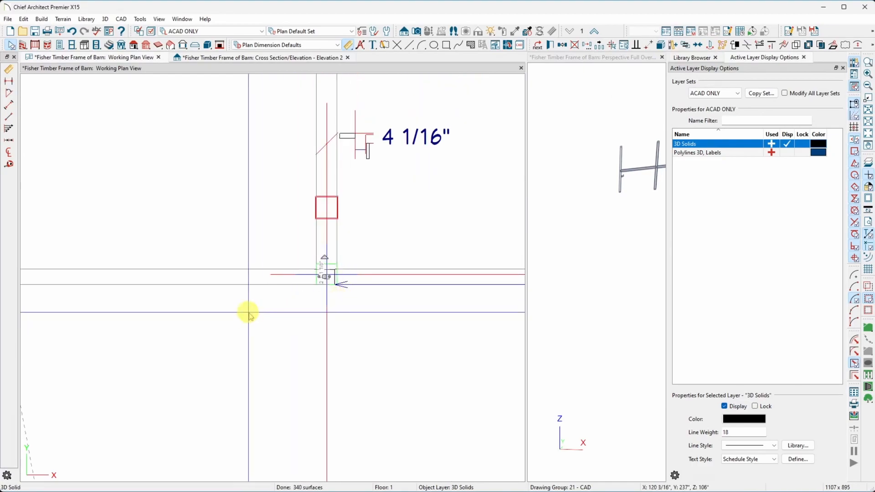
scroll(394, 294, "down", 3)
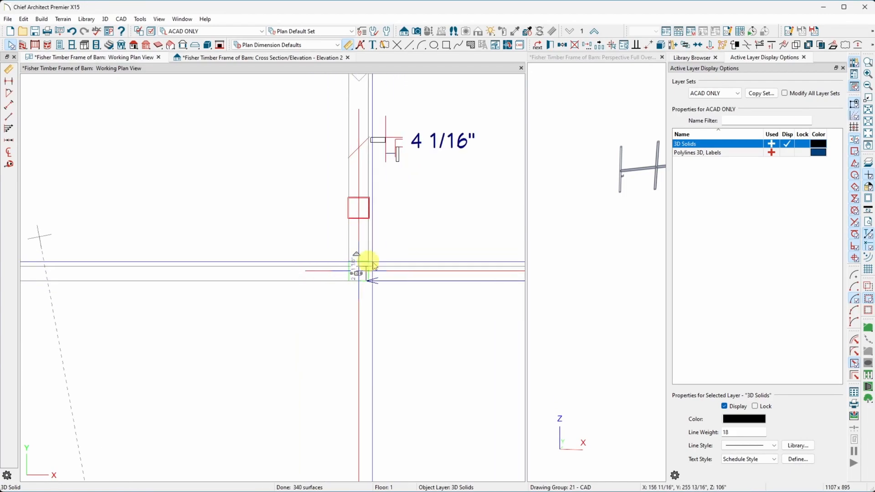
scroll(328, 290, "down", 3)
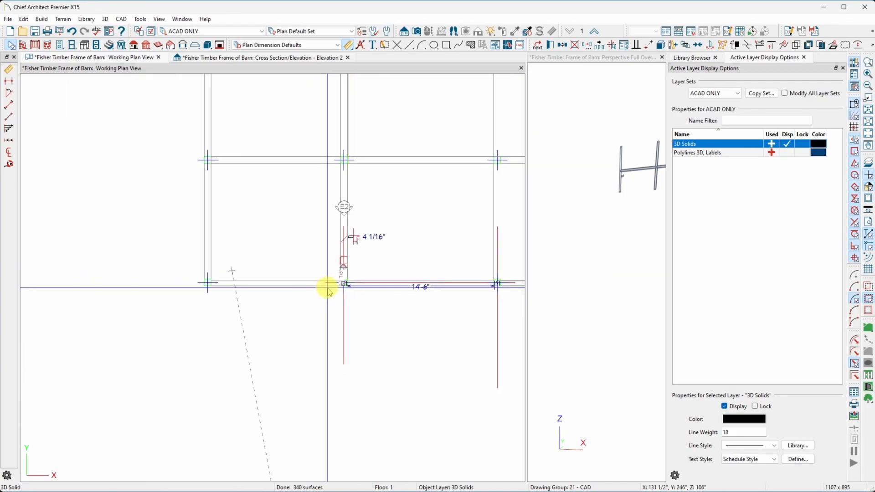
scroll(339, 295, "up", 3)
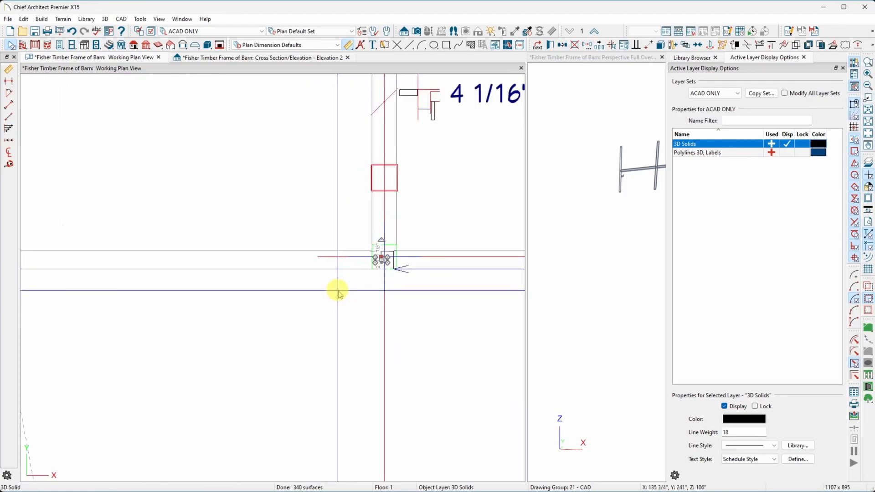
scroll(338, 290, "down", 3)
scroll(401, 310, "down", 4)
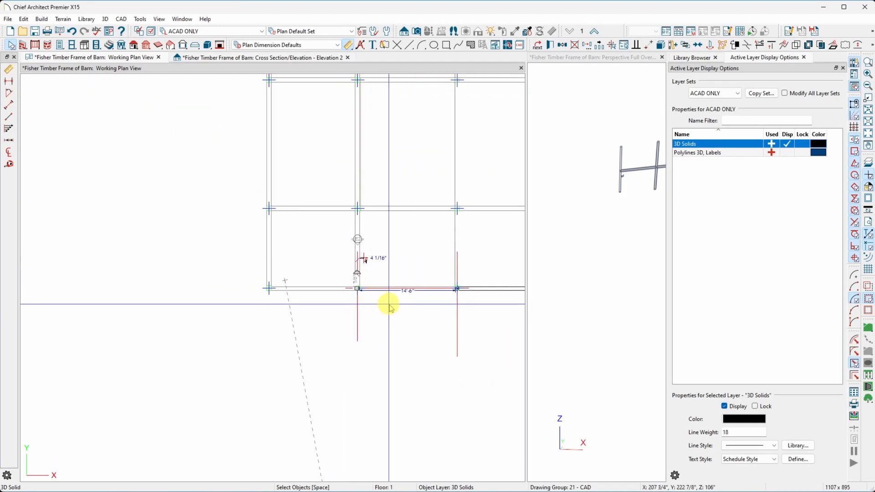
scroll(471, 306, "up", 1)
scroll(455, 298, "up", 4)
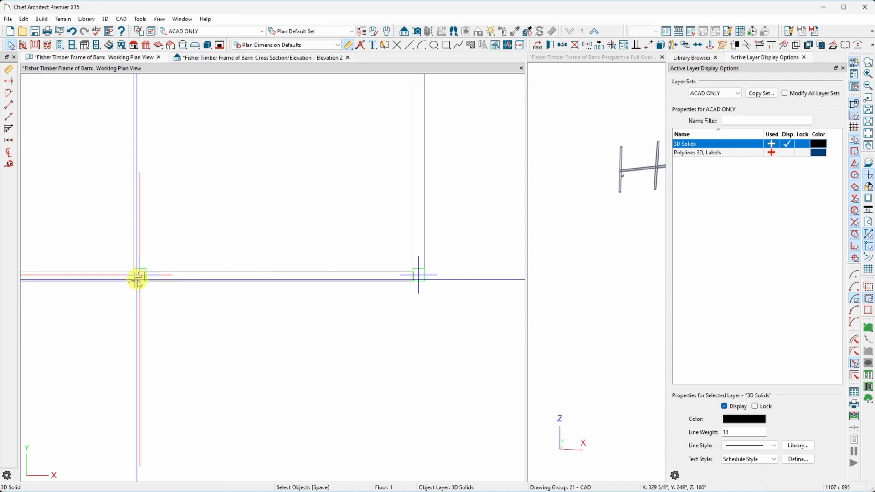
scroll(428, 290, "up", 2)
scroll(403, 269, "up", 2)
left_click(404, 256)
key("Escape")
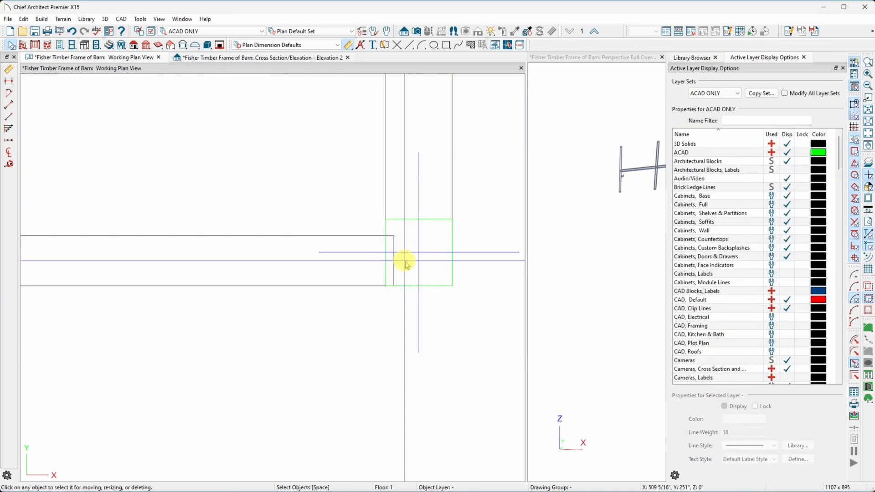
left_click(405, 252)
scroll(418, 301, "down", 5)
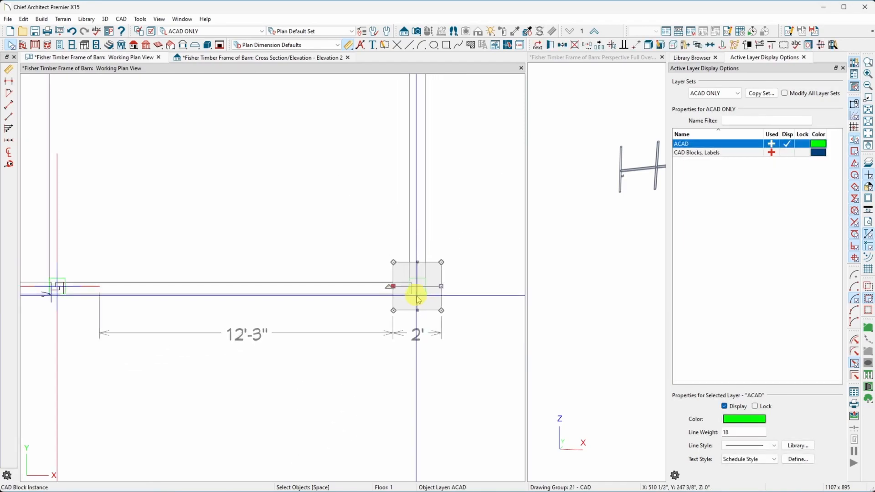
scroll(416, 297, "down", 1)
key("Escape")
scroll(143, 294, "up", 4)
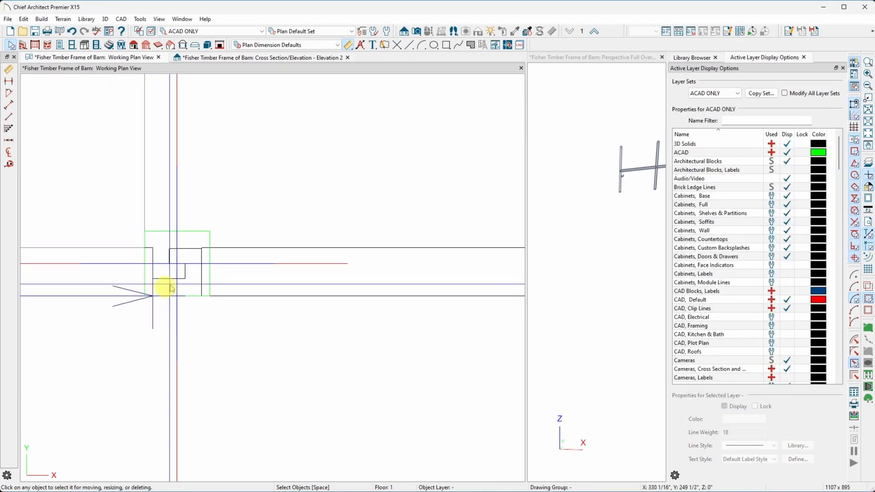
left_click(191, 251)
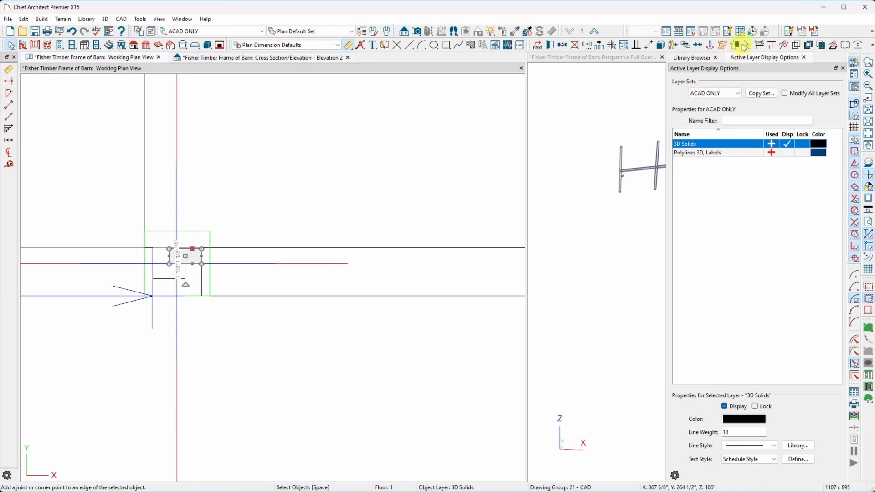
left_click(572, 45)
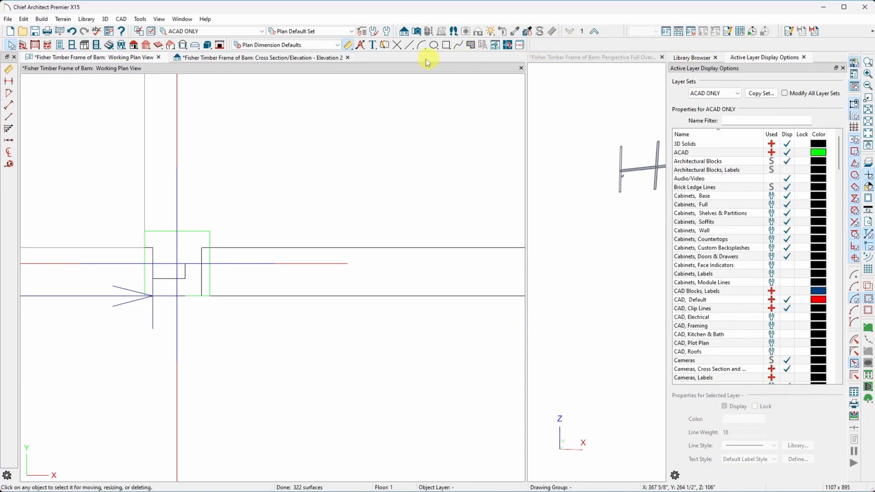
left_click(73, 32)
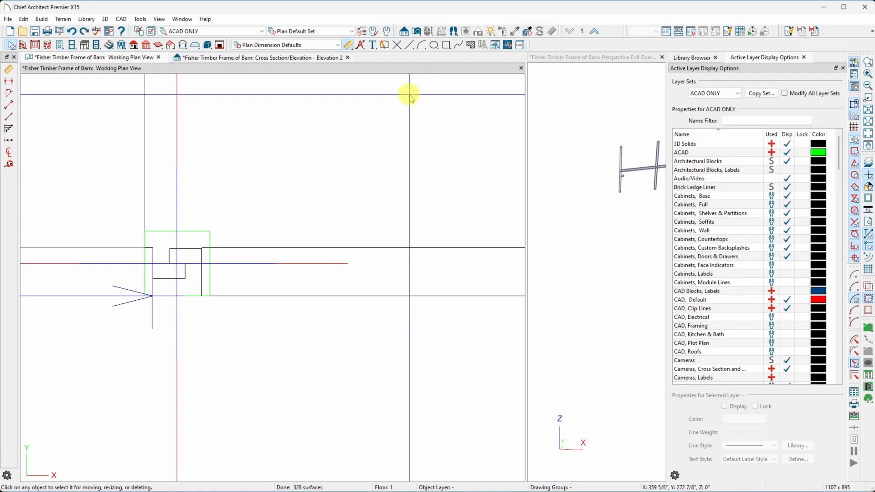
Step: Make a reflected copy of the middle-post tenon about the right-bay beam at its corner-post end, and reflect that copy about the center line
left_click(197, 249)
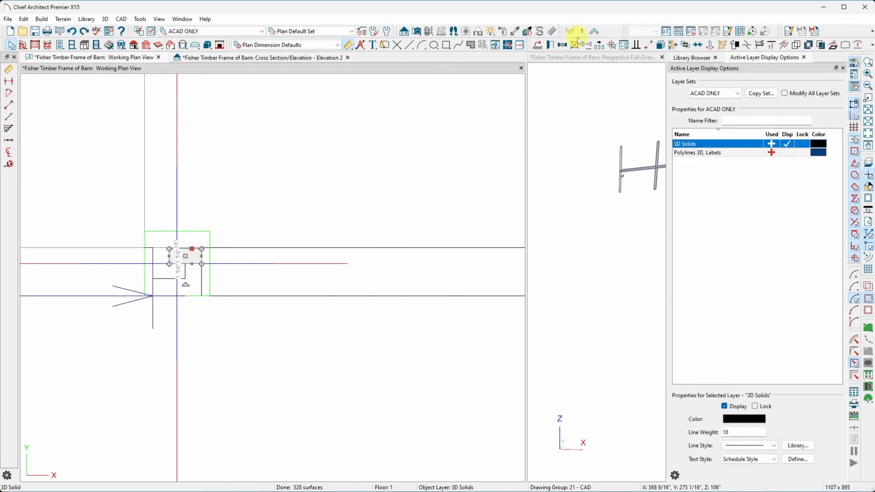
left_click(563, 47)
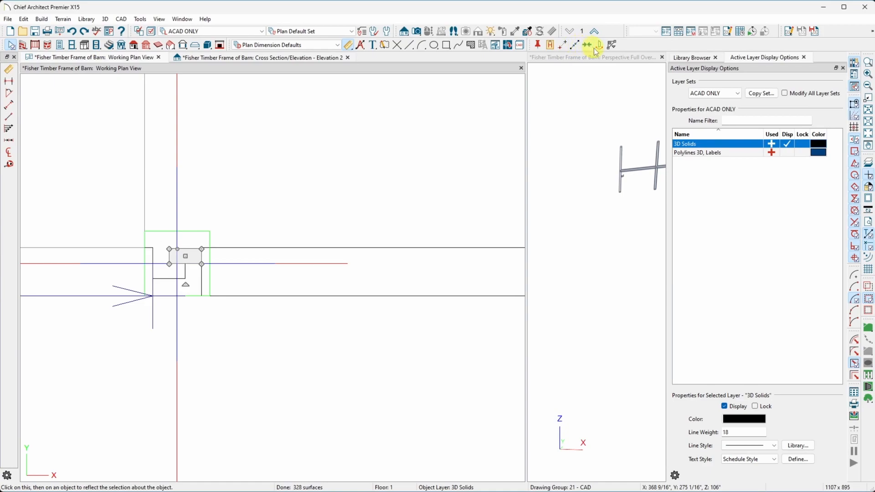
scroll(105, 221, "down", 5)
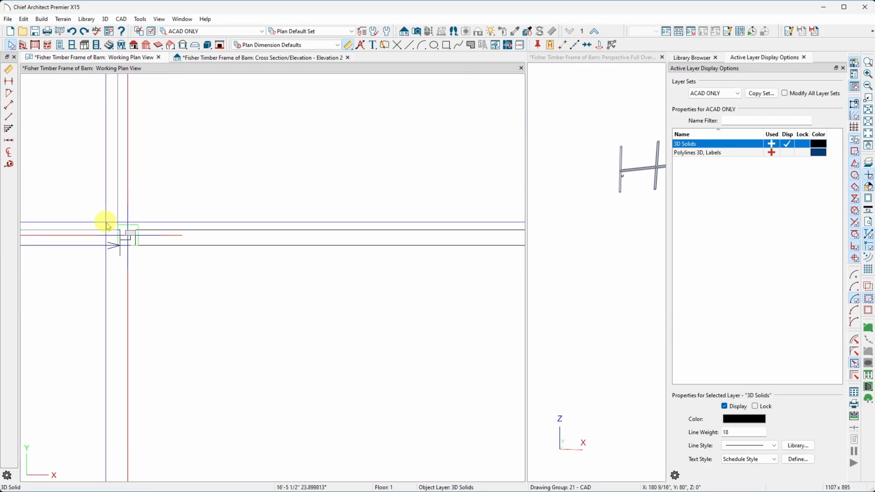
scroll(118, 220, "down", 1)
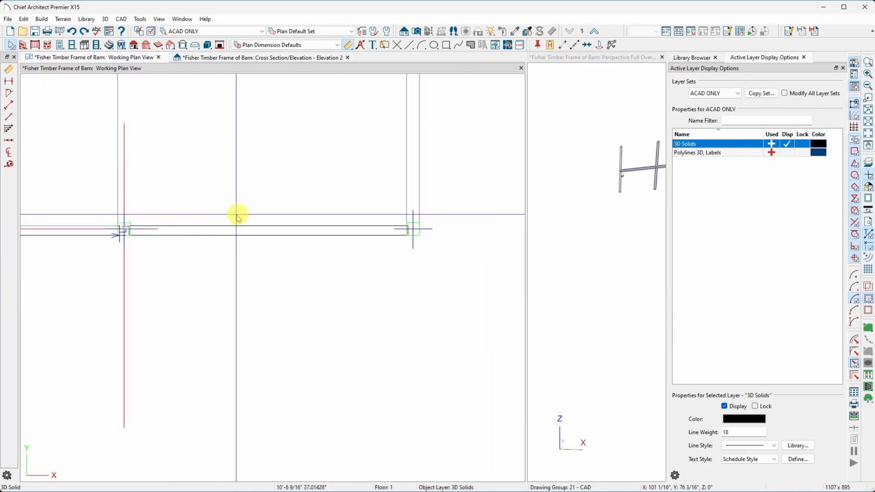
left_click(271, 222)
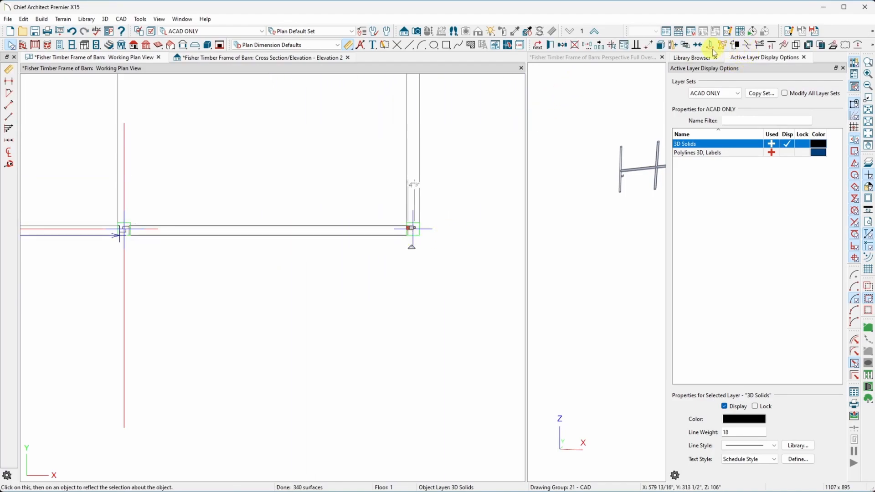
left_click(431, 230)
Step: Merge the corner-post tenon with the right-bay beam into one solid without retaining the original objects
scroll(365, 250, "up", 3)
scroll(496, 195, "up", 3)
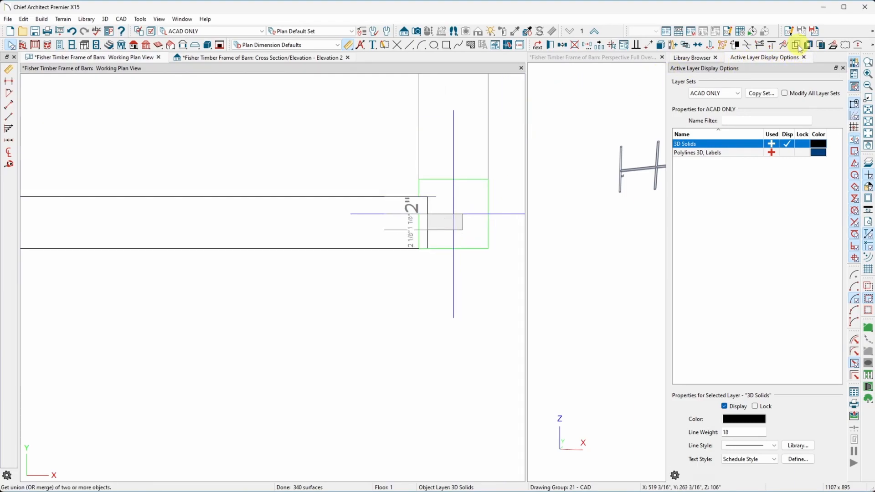
left_click(355, 247)
left_click(348, 247)
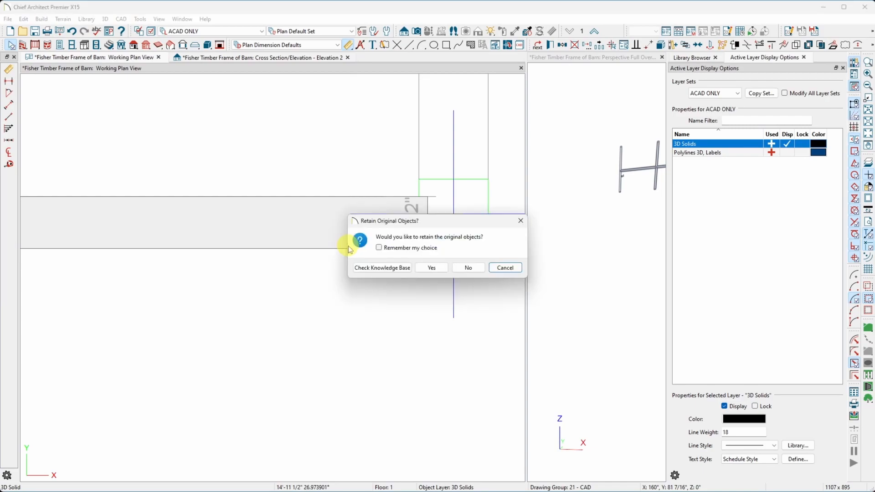
left_click(468, 269)
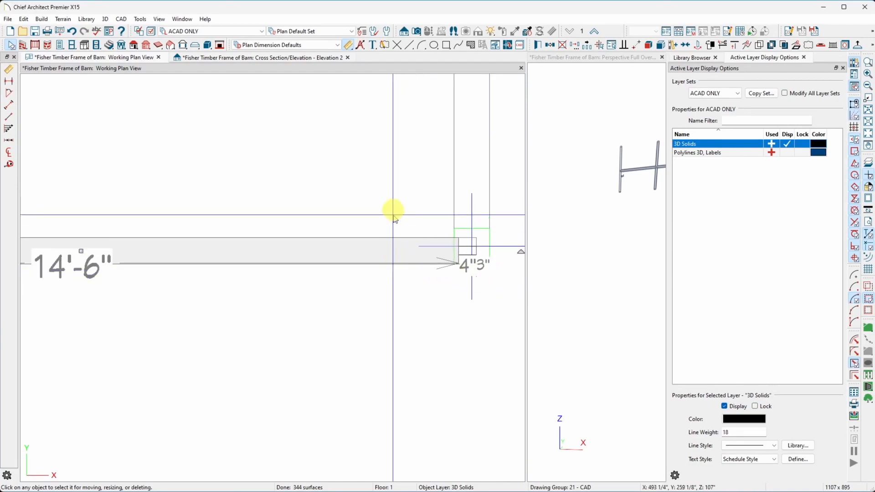
Step: Move the merged right-bay beam and tenon along the front row to the open area outside the opposite corner post
left_click(389, 189)
scroll(466, 253, "down", 3)
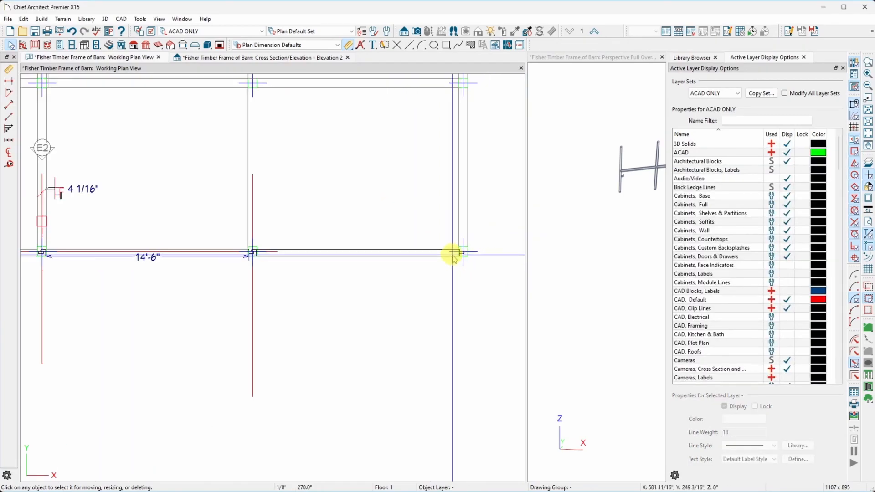
scroll(179, 264, "up", 5)
scroll(278, 253, "up", 5)
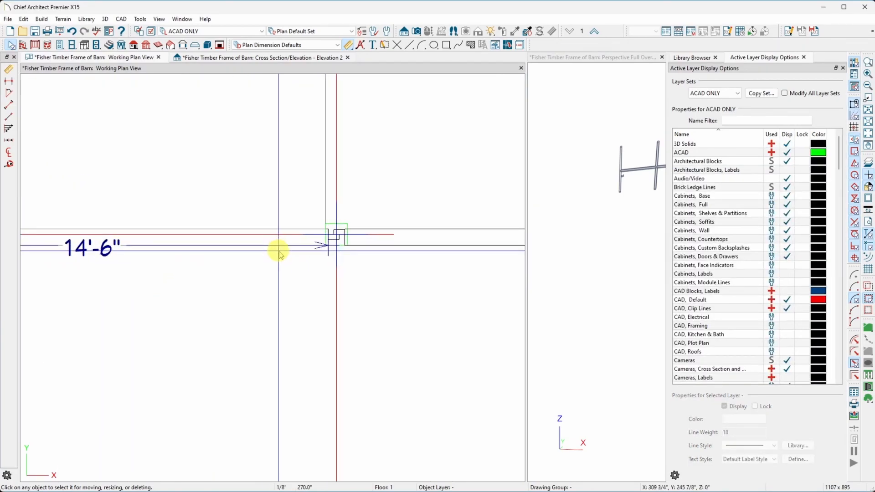
scroll(175, 285, "down", 6)
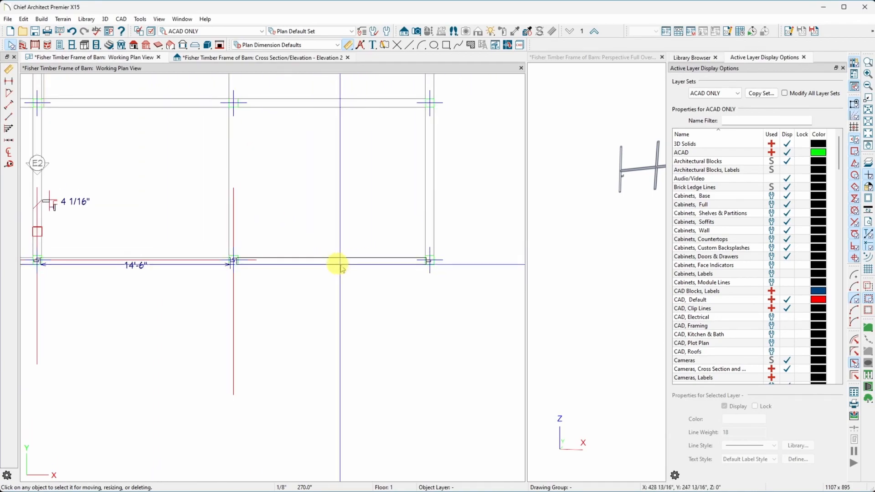
scroll(284, 290, "down", 6)
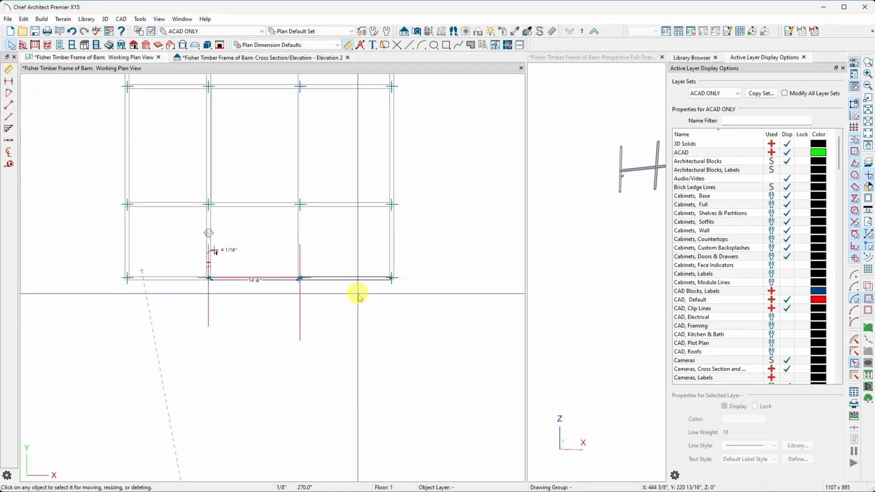
scroll(275, 271, "up", 10)
left_click(306, 253)
left_click(318, 242)
scroll(287, 277, "down", 5)
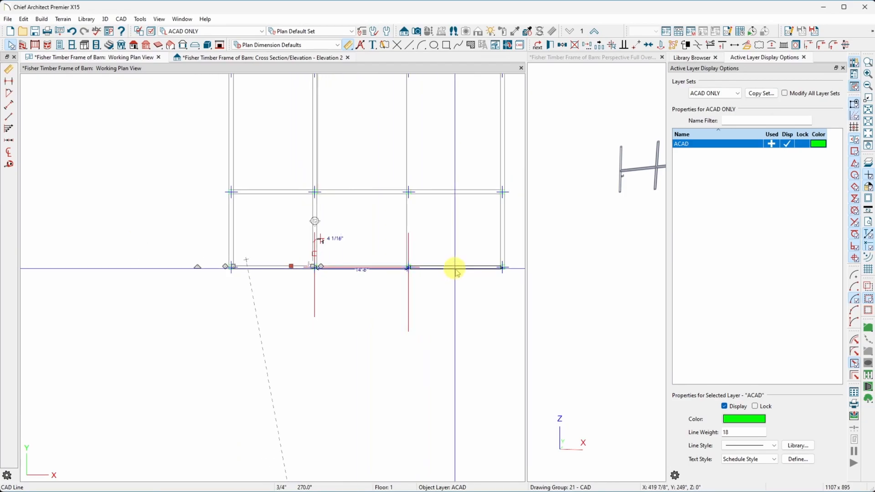
left_click(456, 269)
left_click_drag(456, 268, 166, 265)
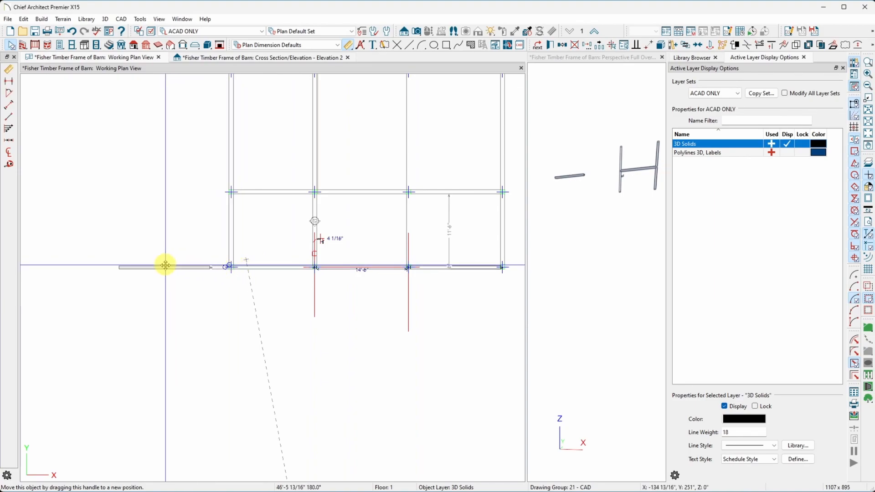
Step: Reflect the left-bay tenon in the post below marker E2 about the horizontal center line, and about the left-bay beam into the corner post
scroll(282, 285, "up", 10)
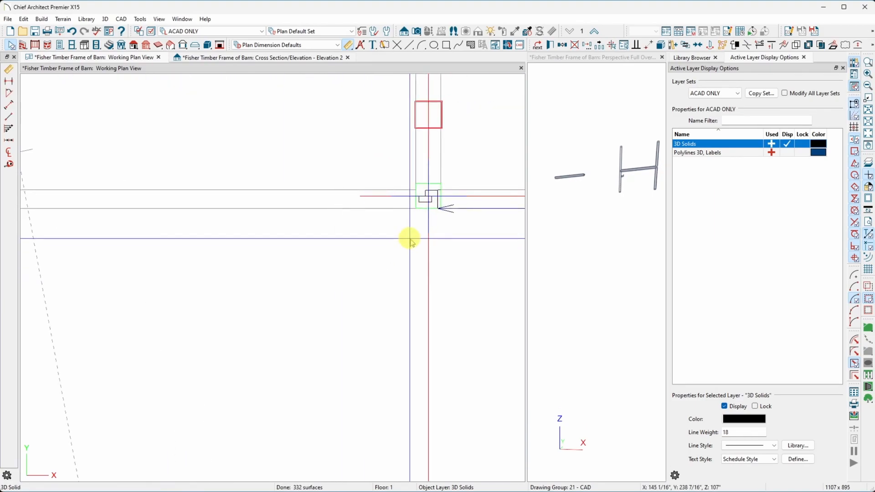
scroll(417, 214, "down", 3)
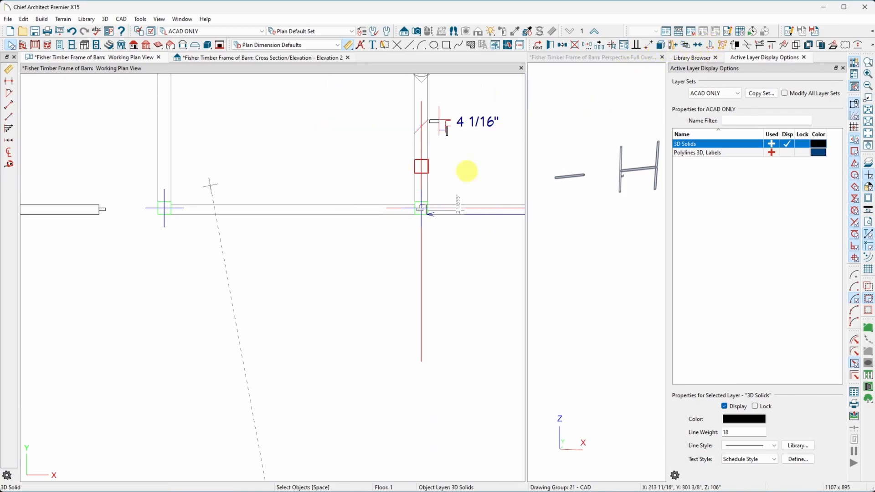
left_click(411, 210)
left_click_drag(410, 210, 441, 187)
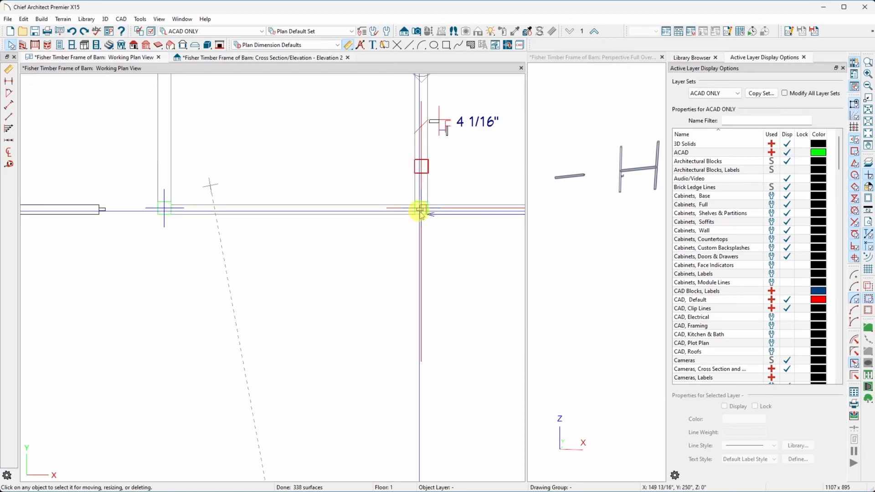
left_click(420, 209)
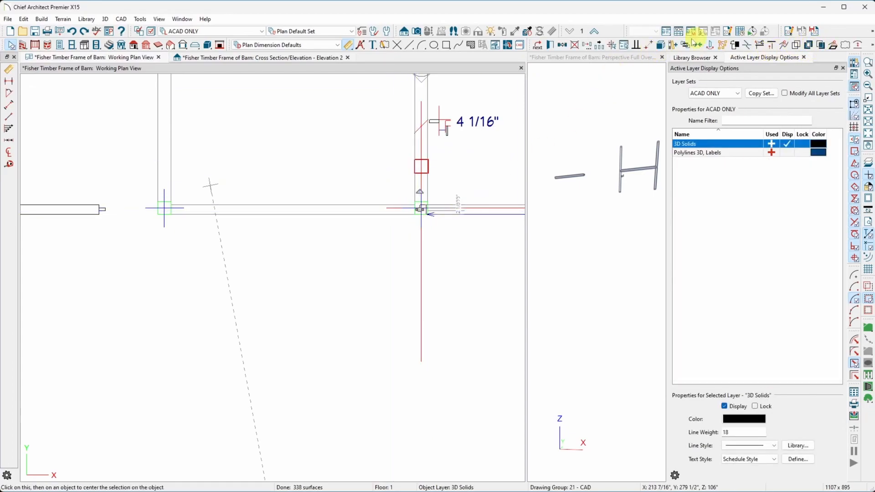
left_click(712, 46)
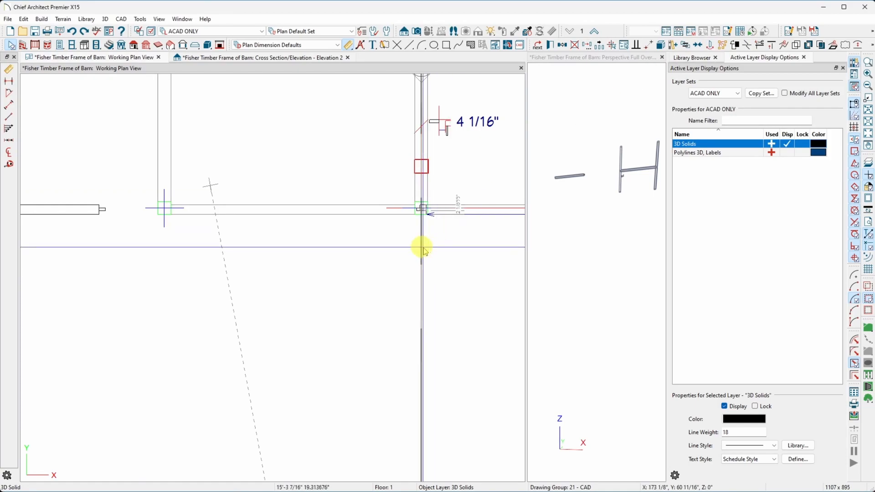
left_click(398, 207)
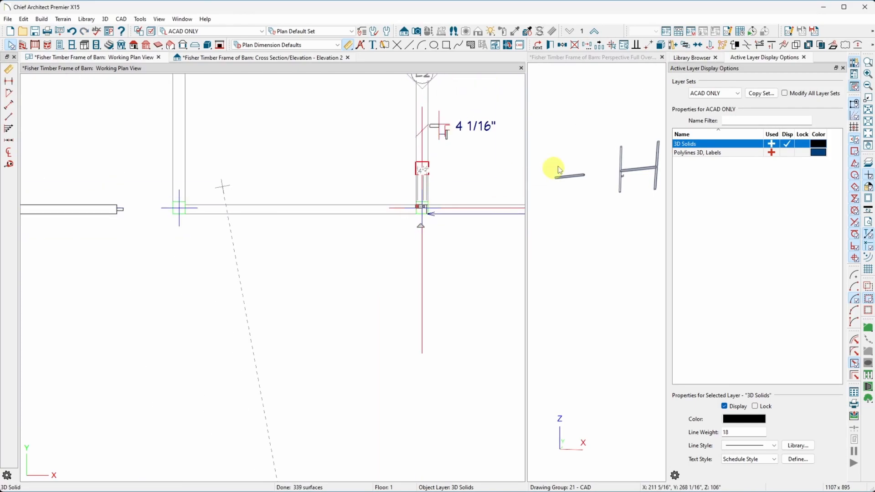
left_click(712, 46)
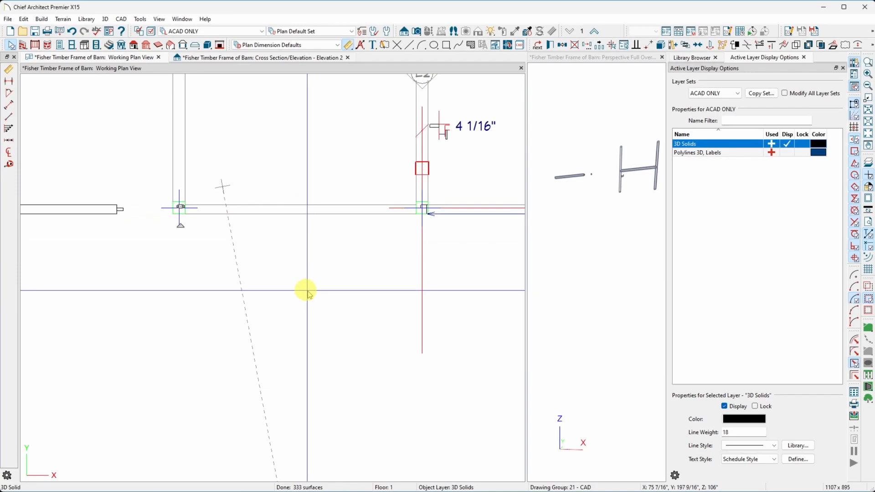
Step: Move the merged beam along the front row closer to the left bay's corner post
scroll(302, 289, "down", 4)
scroll(106, 280, "up", 1)
scroll(119, 278, "up", 3)
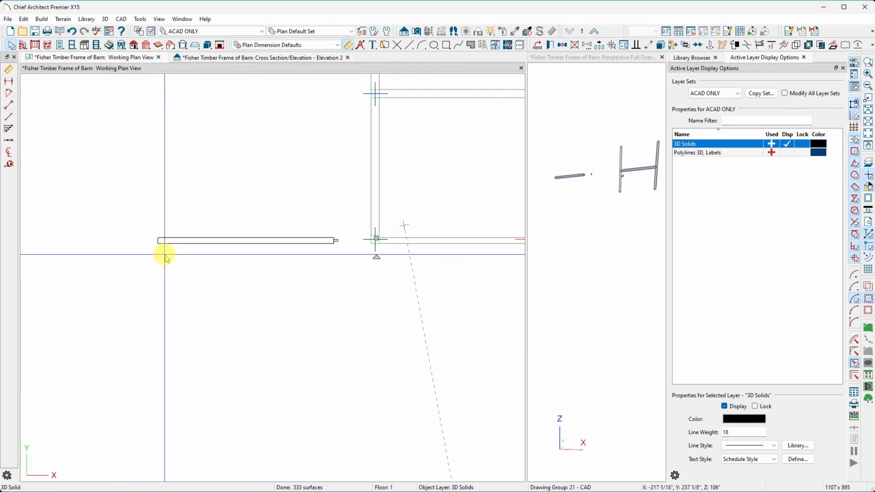
scroll(183, 251, "down", 2)
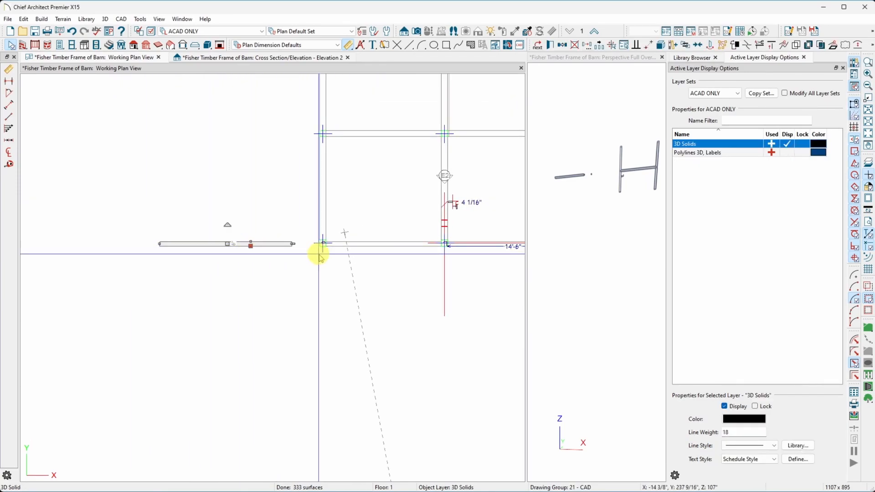
scroll(319, 254, "up", 3)
scroll(279, 242, "up", 2)
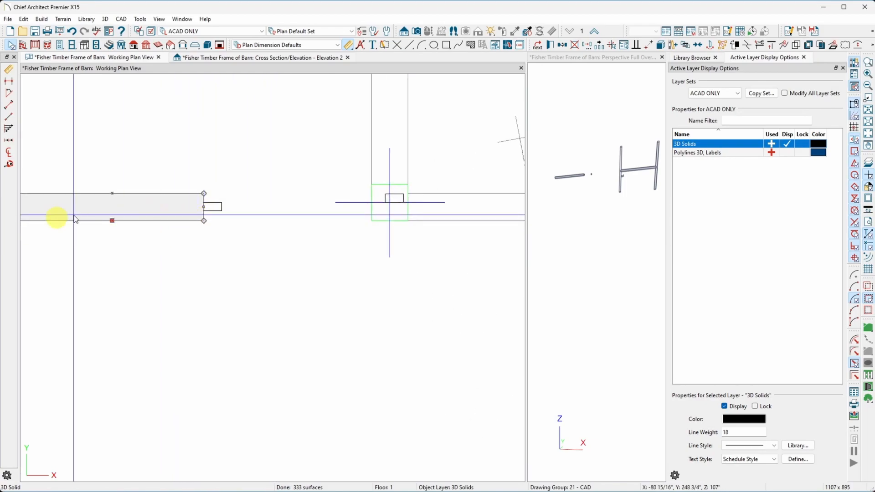
scroll(301, 264, "down", 2)
left_click_drag(100, 242, 137, 241)
scroll(137, 240, "right", 5)
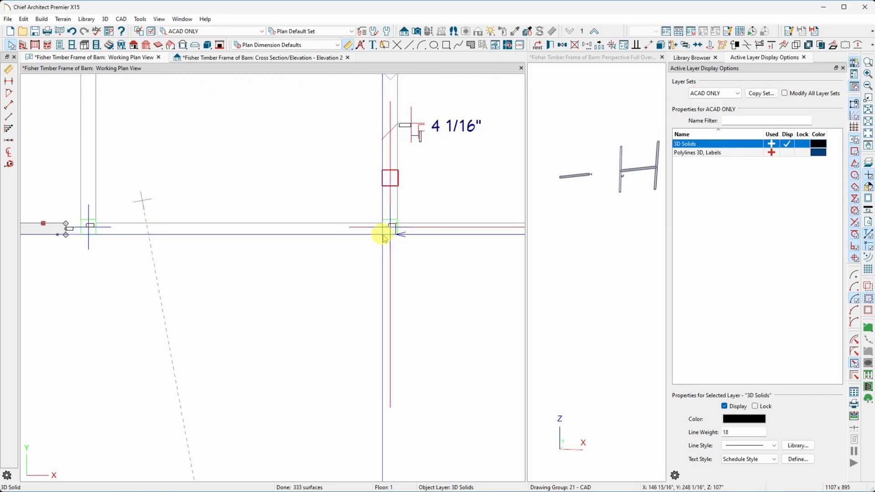
left_click(383, 234)
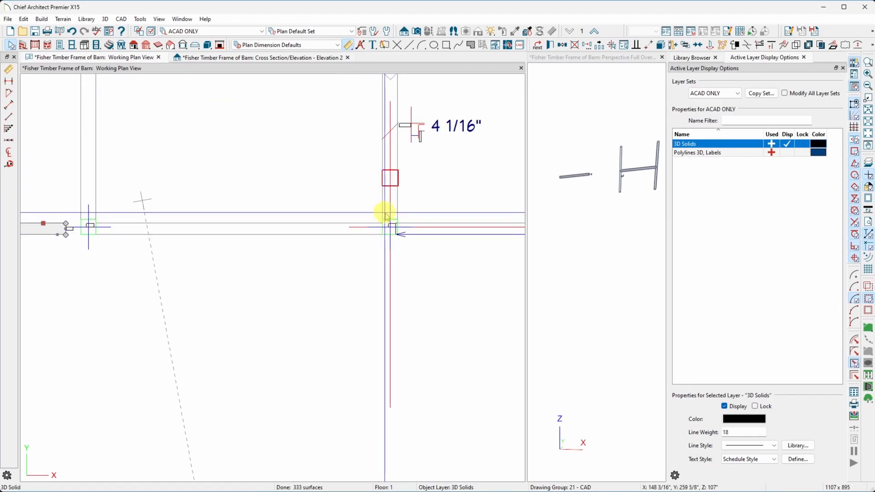
left_click(317, 260)
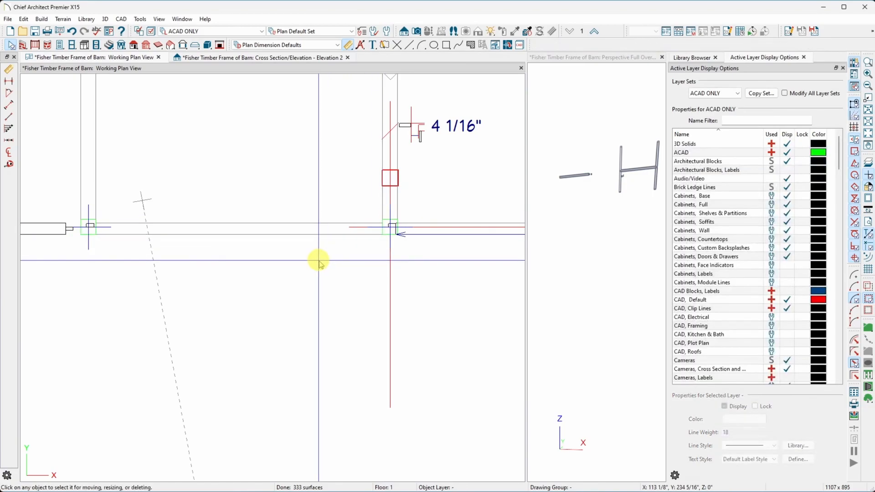
Step: Move the merged beam point to point from its lower tenon-end corner to the near lower corner of the post below marker E2
left_click(51, 234)
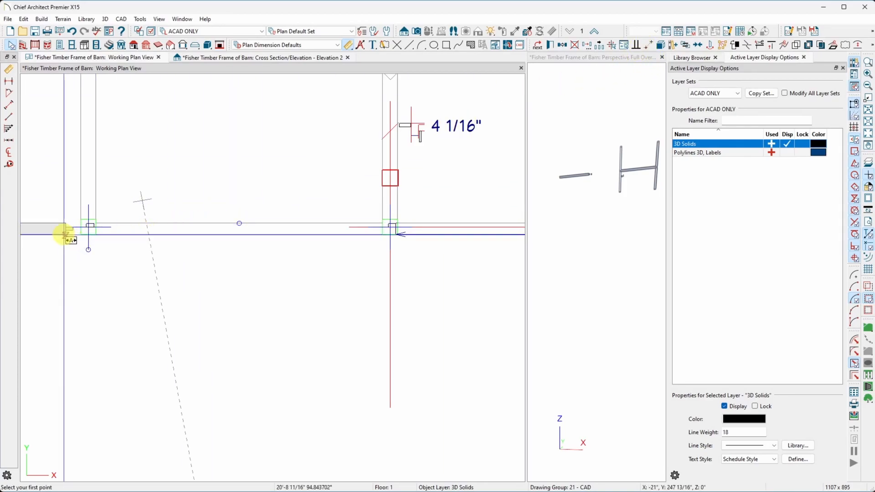
scroll(65, 236, "up", 4)
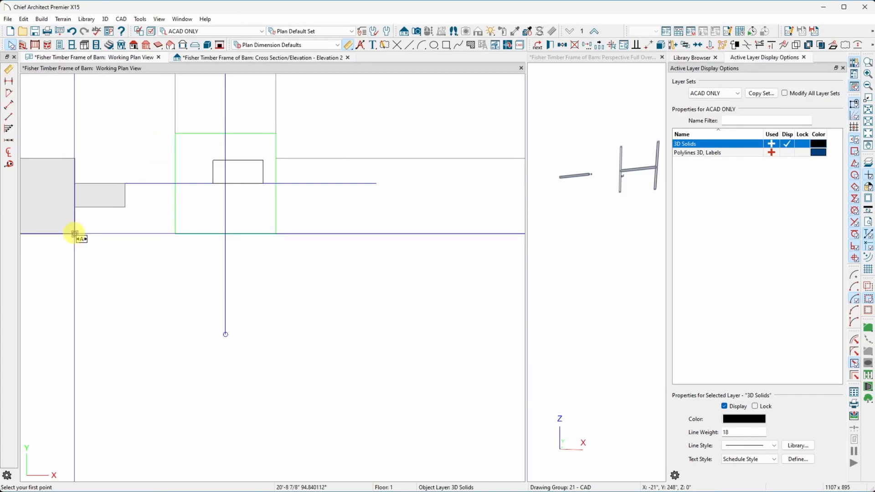
scroll(75, 234, "down", 9)
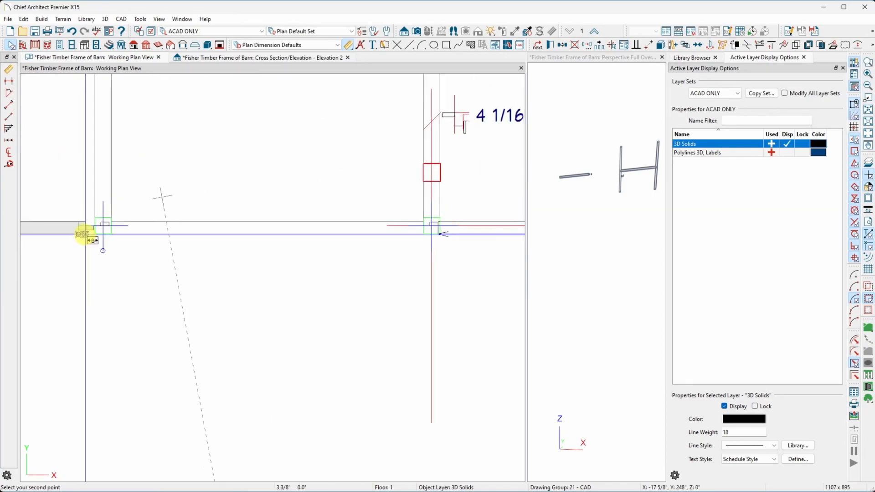
scroll(335, 249, "up", 3)
scroll(334, 246, "up", 1)
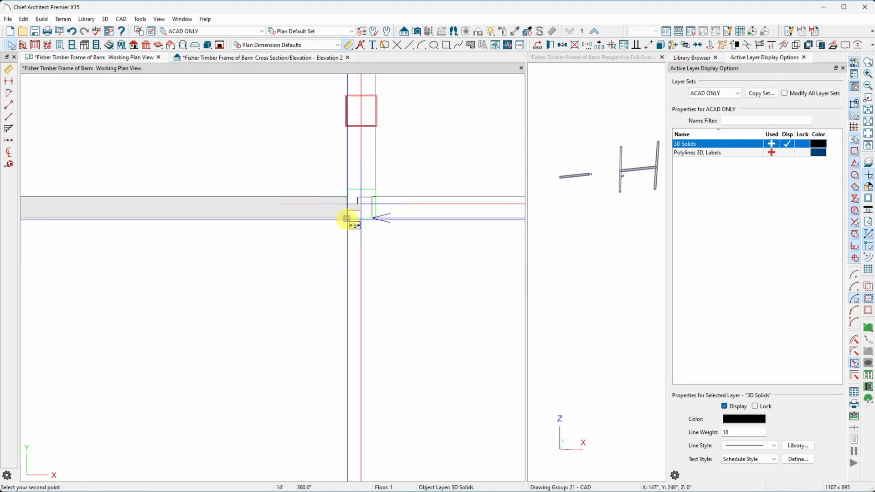
left_click(346, 219)
Step: Shorten the moved beam at its corner-post end so it stops at the near edge of the tenon in that post
scroll(341, 282, "down", 3)
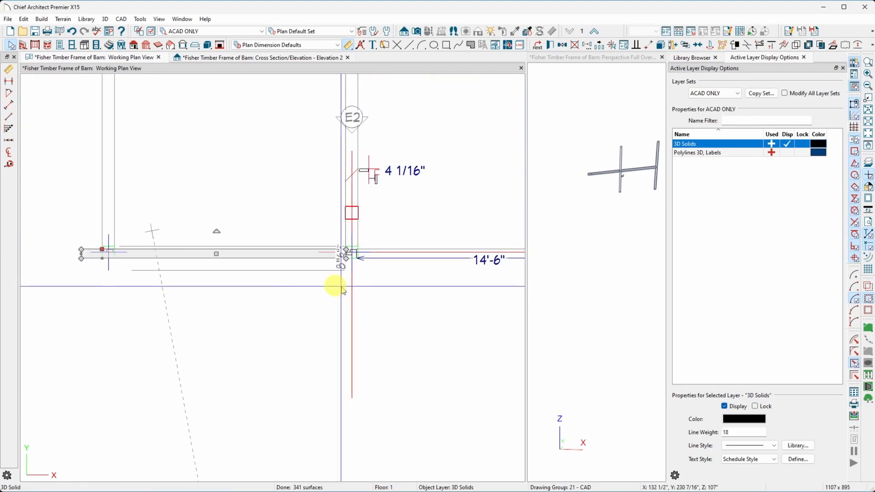
scroll(49, 263, "up", 4)
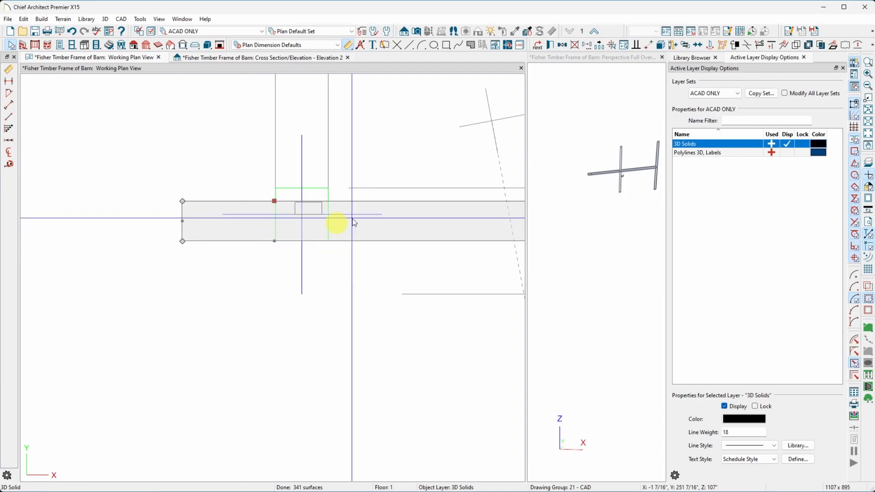
scroll(162, 234, "down", 2)
scroll(323, 260, "up", 3)
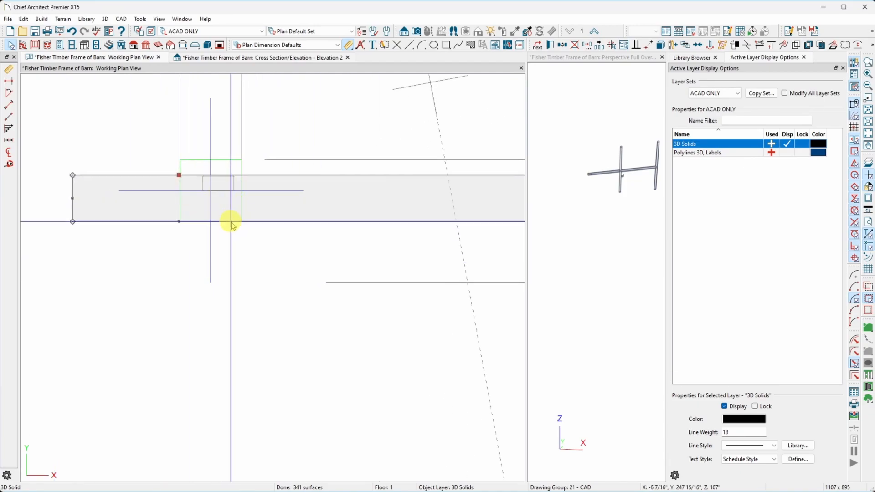
left_click_drag(72, 198, 234, 188)
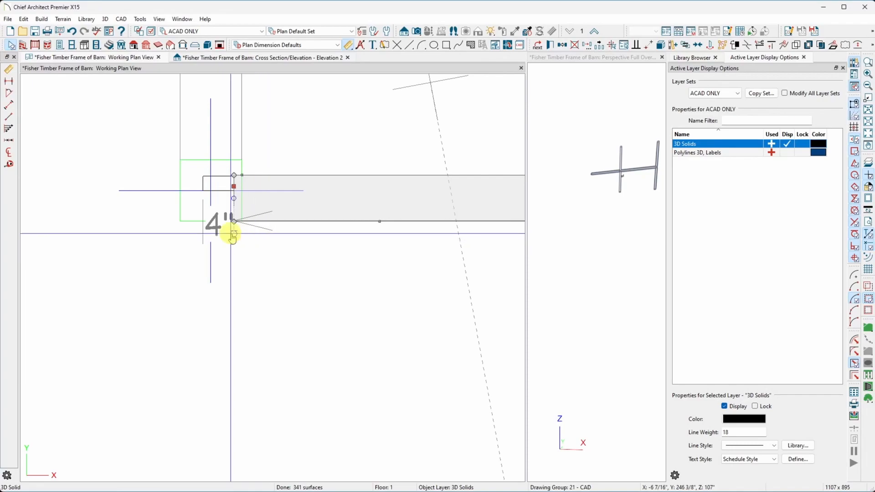
Step: Examine the left-bay beam's end joints and the front-row joints across the 14'-6" middle bay
scroll(197, 285, "down", 4)
scroll(199, 285, "down", 1)
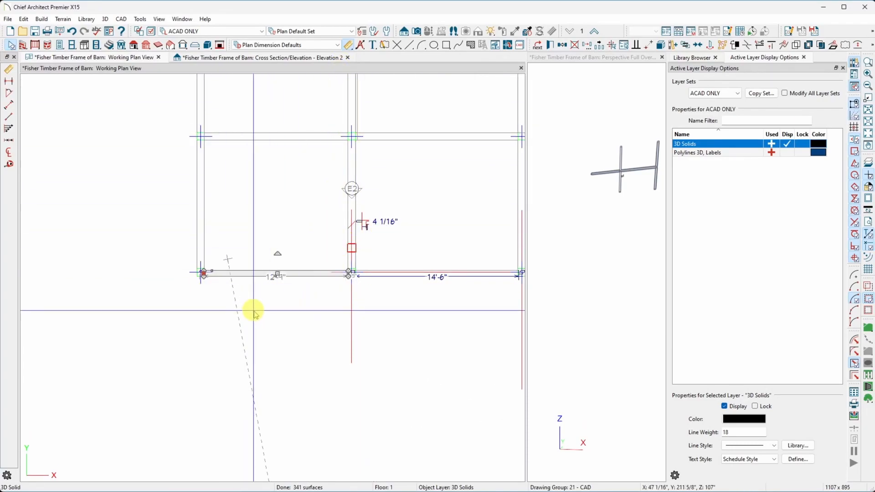
scroll(254, 313, "up", 3)
left_click(356, 282)
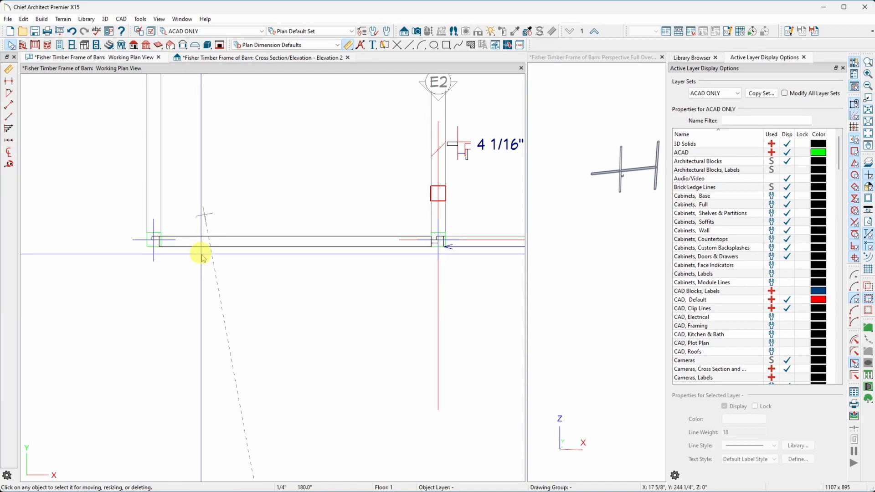
scroll(132, 239, "down", 3)
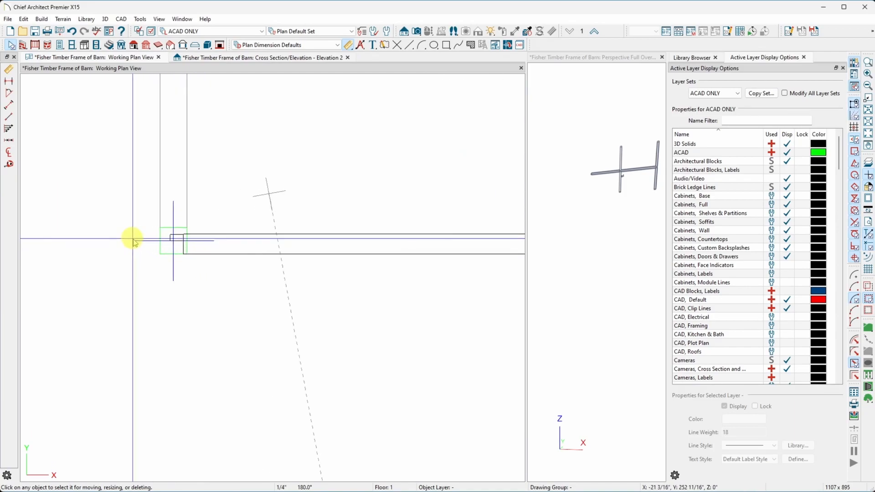
scroll(132, 239, "down", 1)
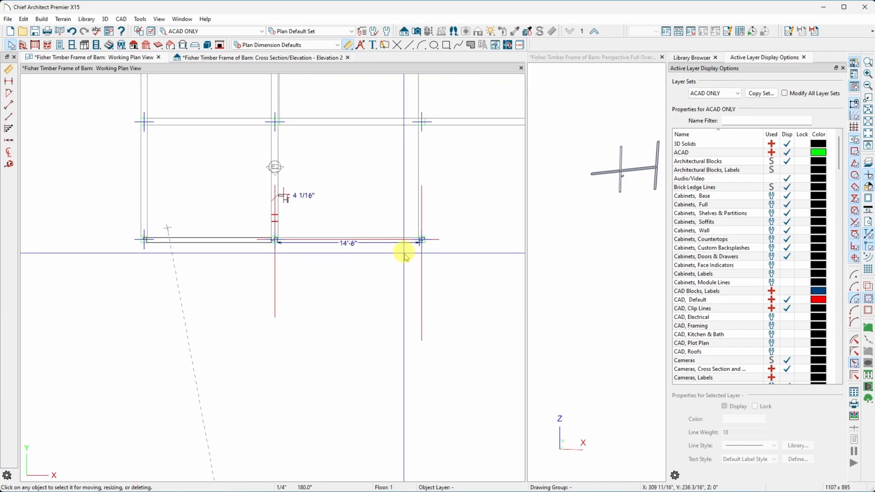
scroll(416, 244, "up", 3)
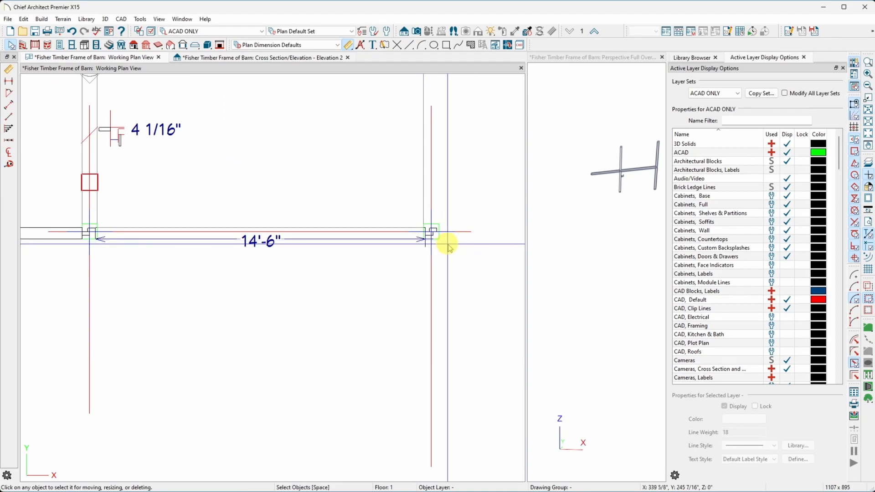
Step: Open the Bent12.dwg and Bent34.dwg drawings in AutoCAD, and switch back to Chief Architect
scroll(451, 247, "up", 5)
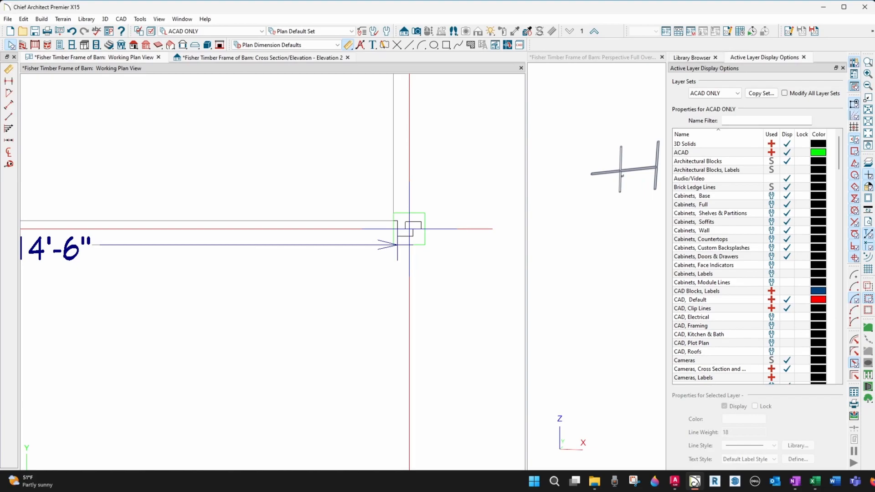
left_click(675, 481)
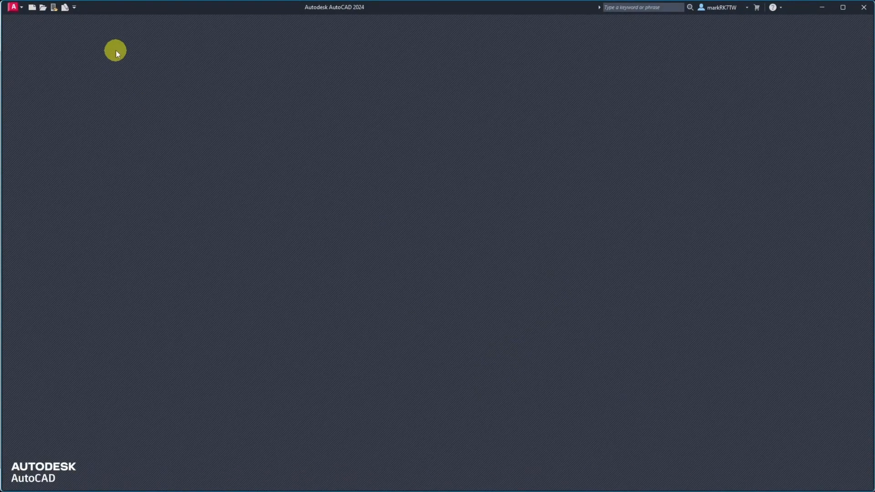
left_click(43, 8)
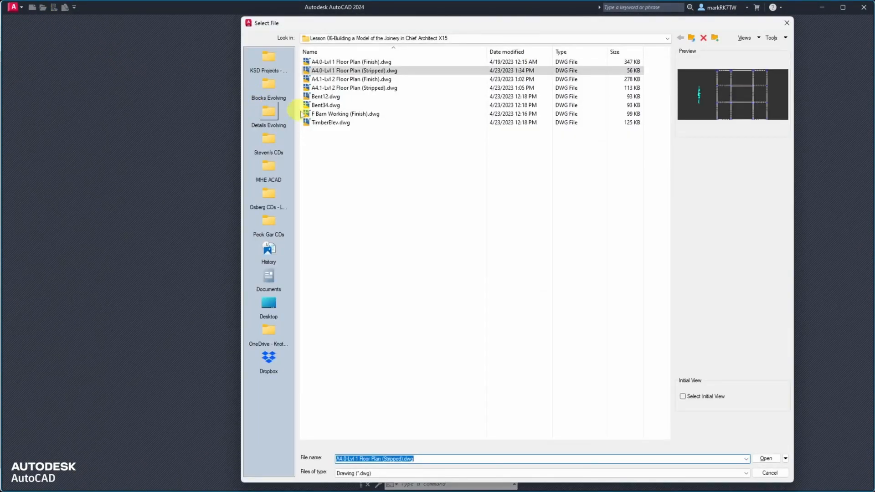
double_click(320, 97)
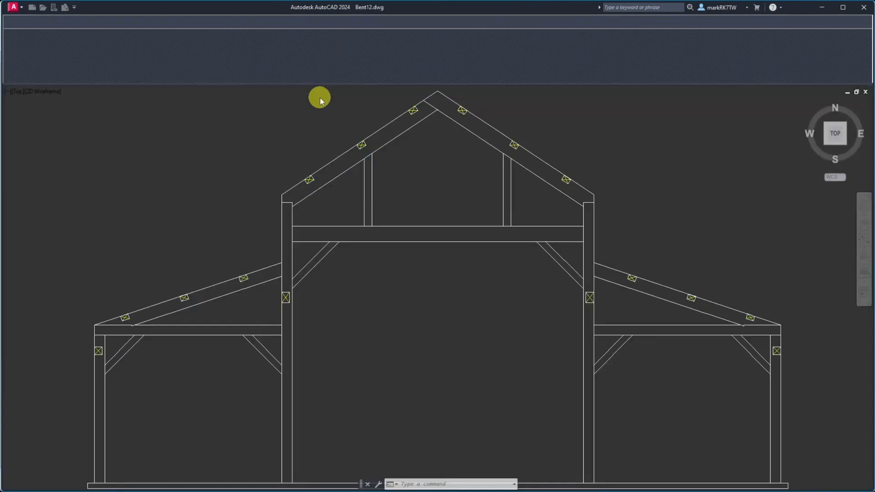
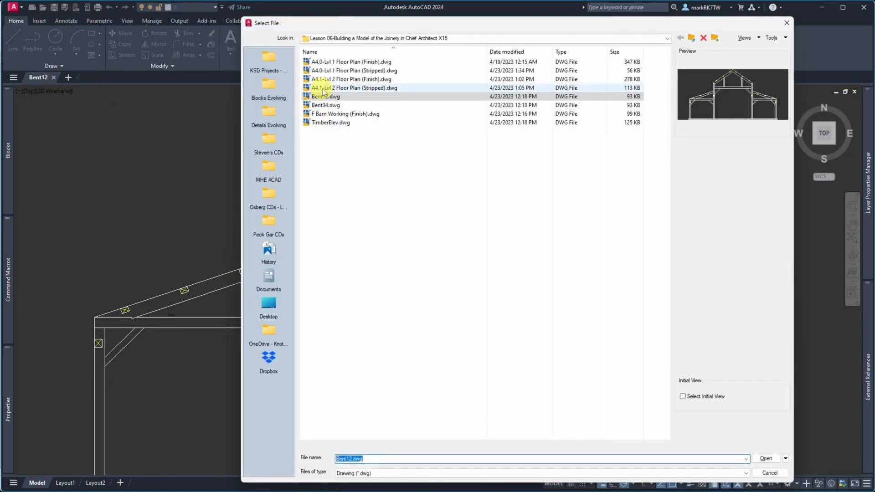
double_click(326, 105)
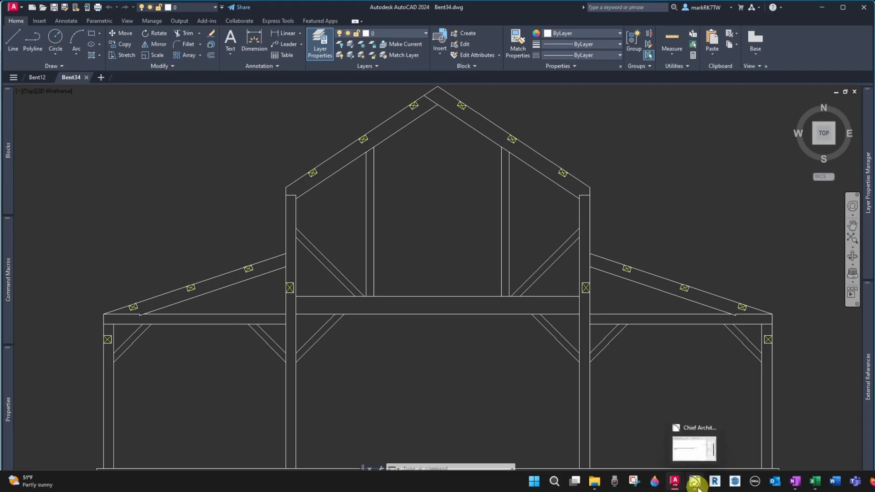
left_click(695, 482)
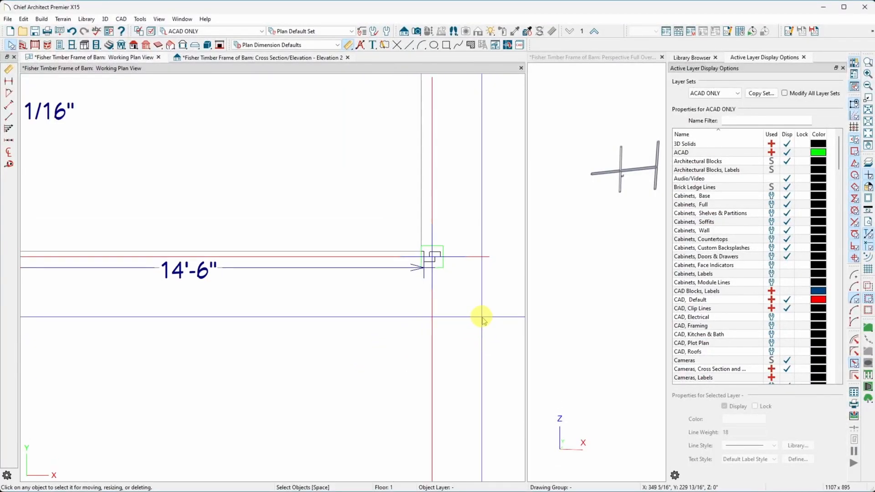
Step: Union the tenon in the left bay's corner post with the front-row beam solid without retaining the original objects
scroll(482, 320, "down", 5)
scroll(234, 317, "up", 6)
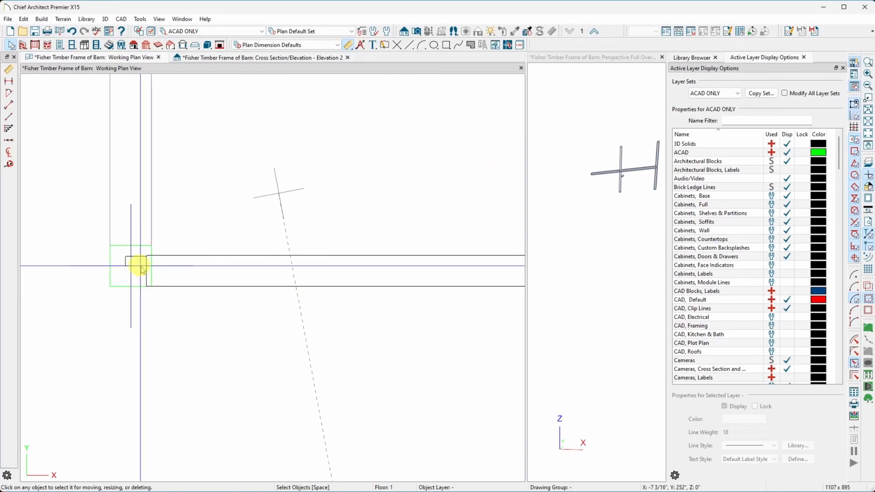
left_click(137, 262)
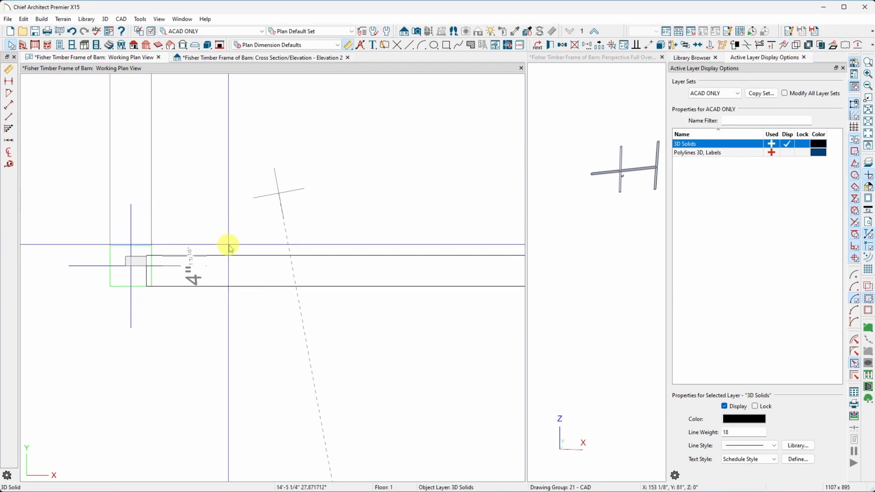
left_click(227, 276)
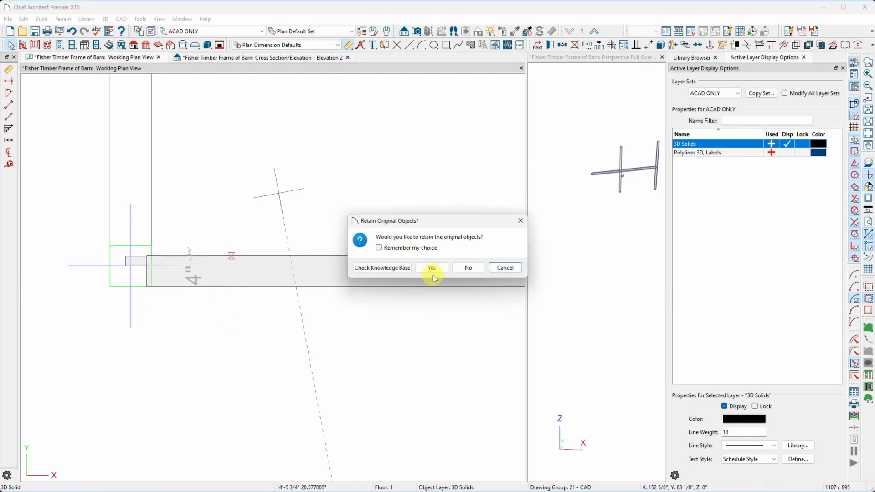
left_click(465, 269)
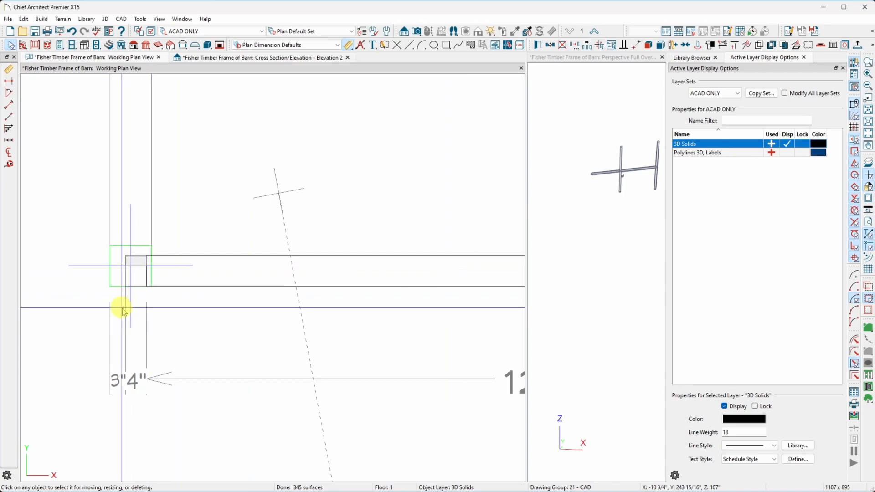
Step: Examine the merged left-bay beam, its joints at both posts and the front row's position in the overall frame plan
scroll(103, 304, "down", 5)
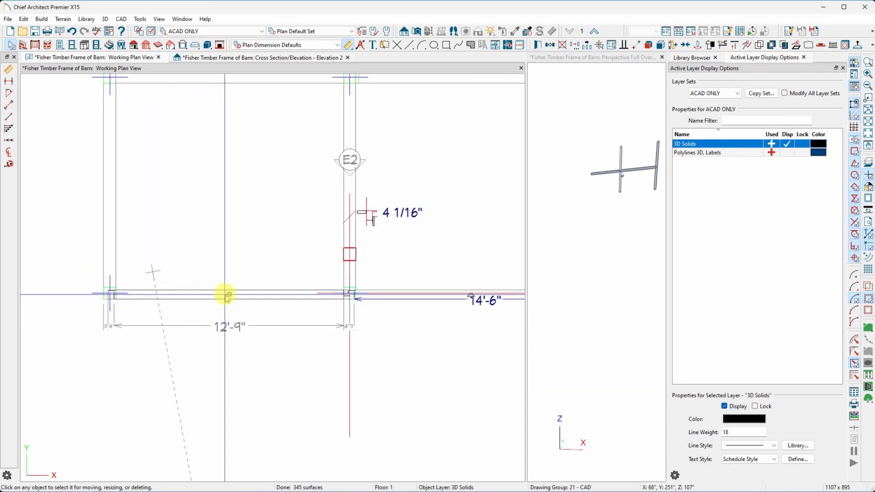
scroll(196, 293, "down", 3)
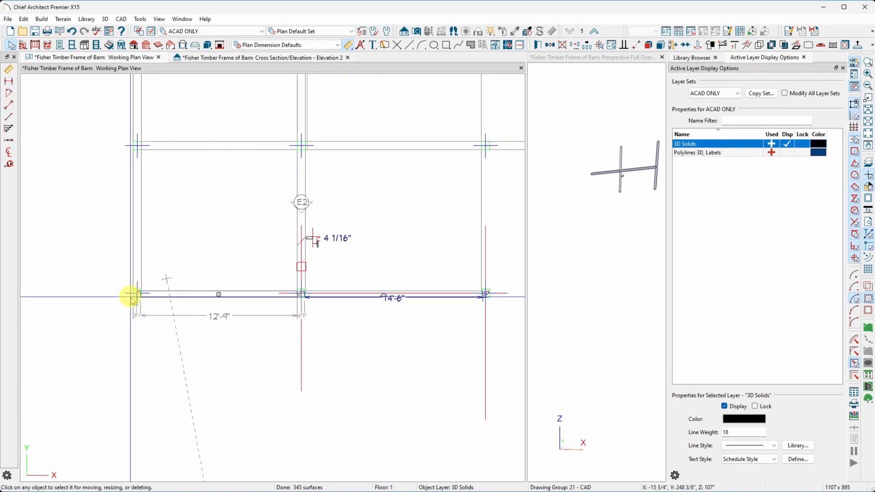
scroll(133, 296, "up", 4)
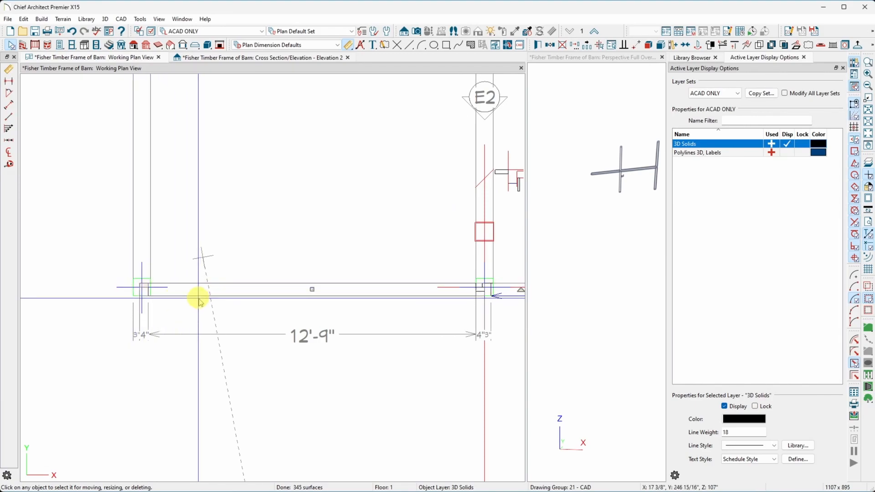
scroll(197, 299, "down", 4)
scroll(196, 358, "down", 4)
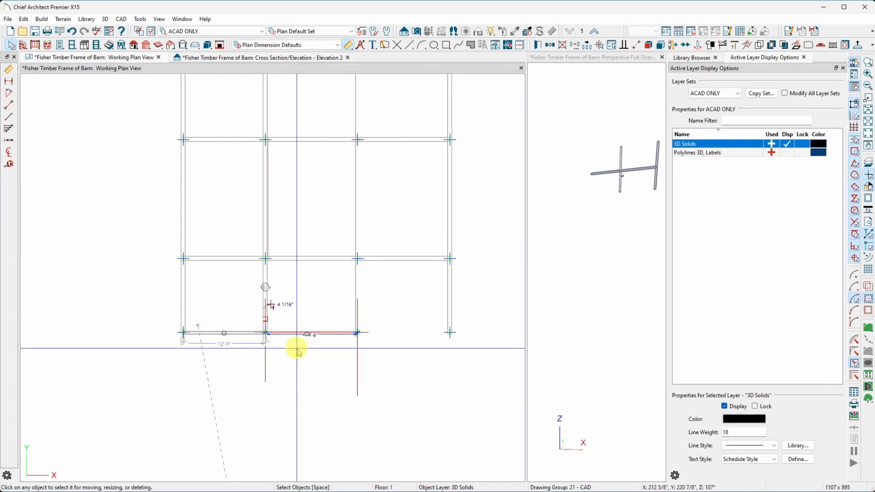
scroll(182, 348, "up", 3)
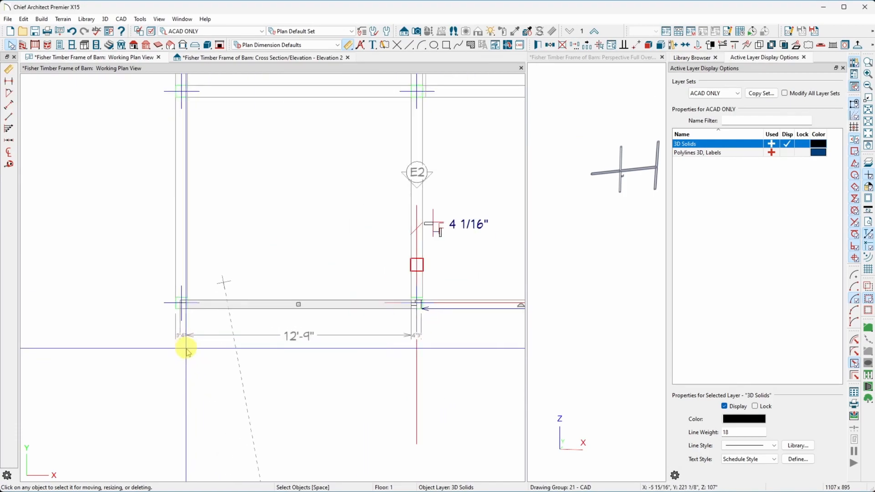
scroll(192, 335, "down", 3)
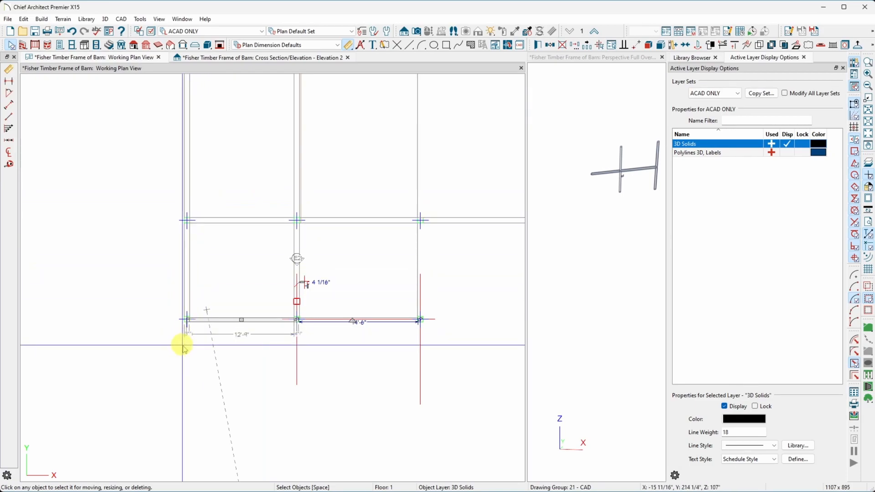
scroll(160, 246, "up", 3)
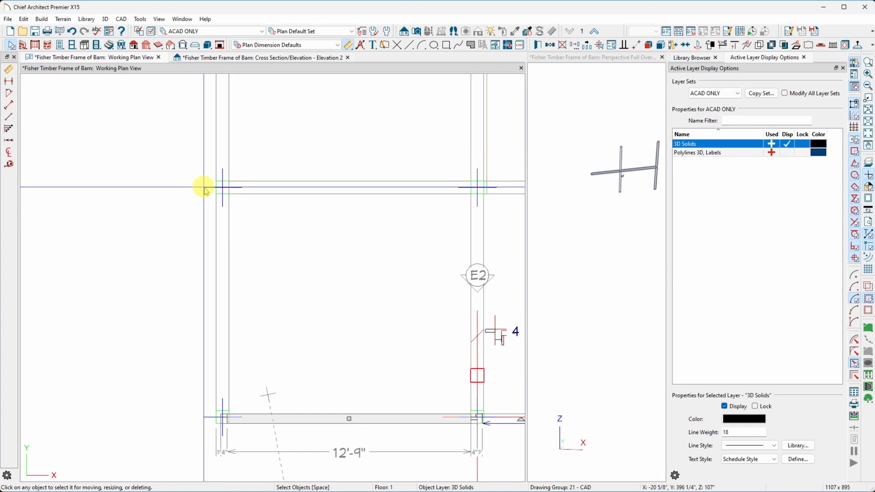
Step: Measure the distance between the centerlines of the front and second beam rows beside the left corner post
key("Escape")
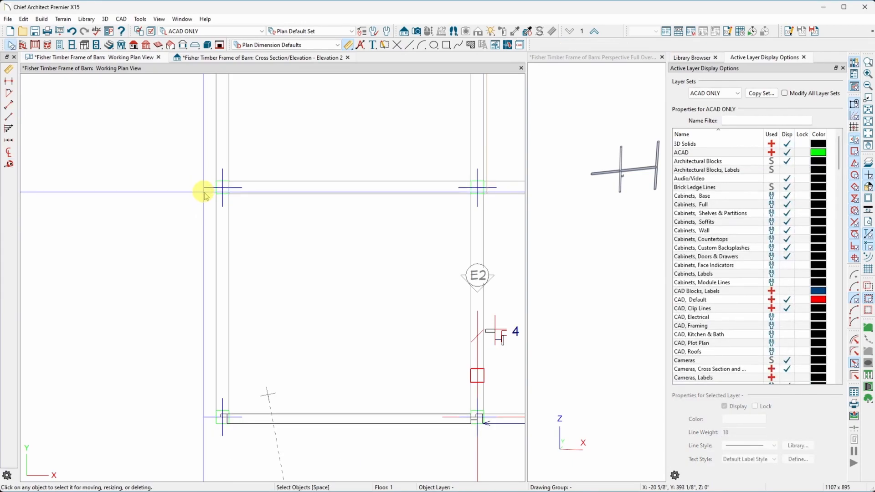
key("m")
left_click_drag(203, 187, 203, 416)
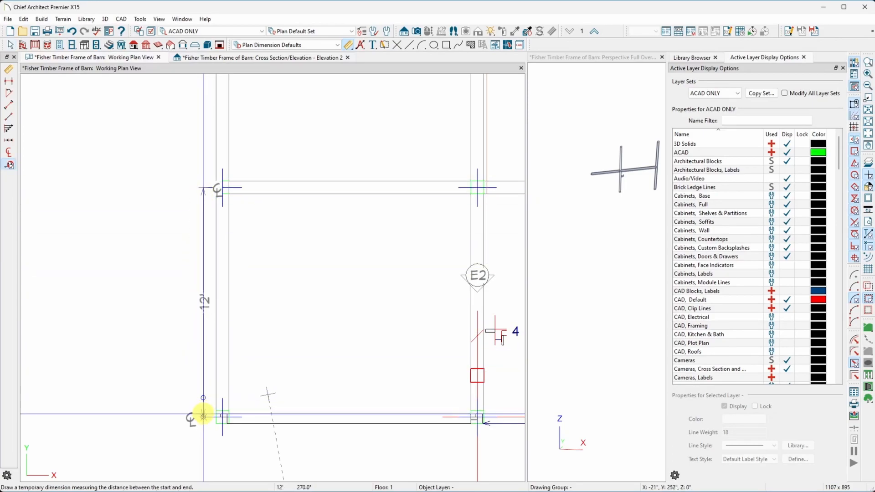
key("Escape")
Step: Turn off display of the 3D Solids, Architectural Blocks, Audio/Video, Brick Ledge Lines and all displayed cabinet layers in ACAD ONLY
scroll(194, 271, "down", 8)
scroll(289, 383, "down", 4)
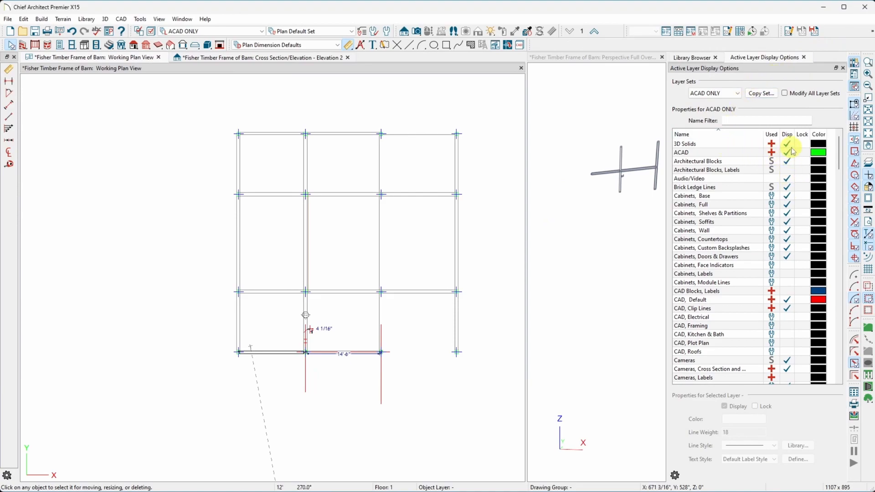
left_click(787, 144)
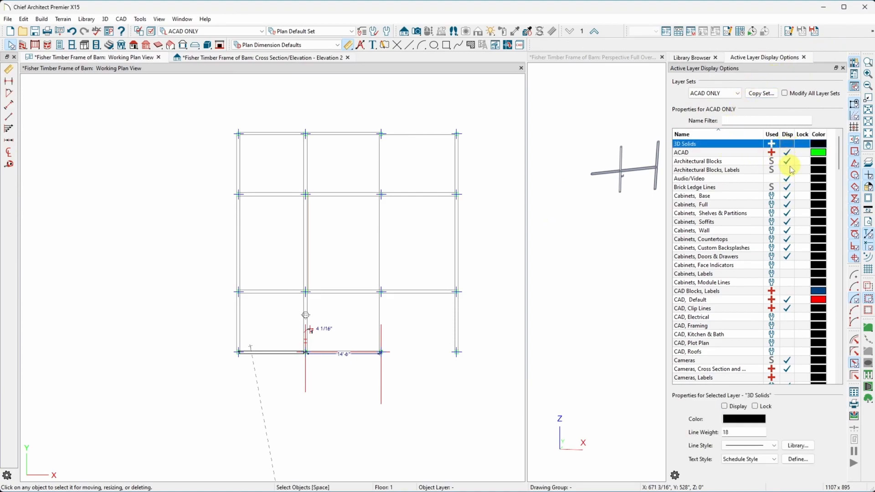
left_click(788, 162)
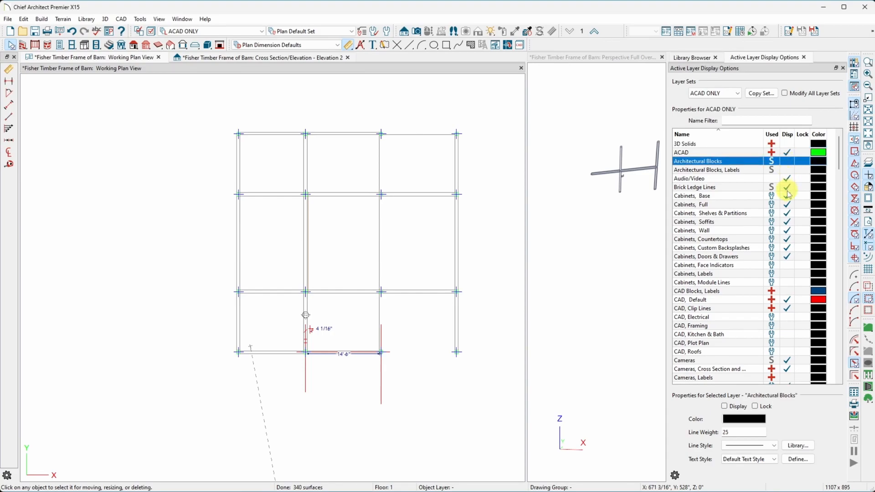
left_click(787, 188)
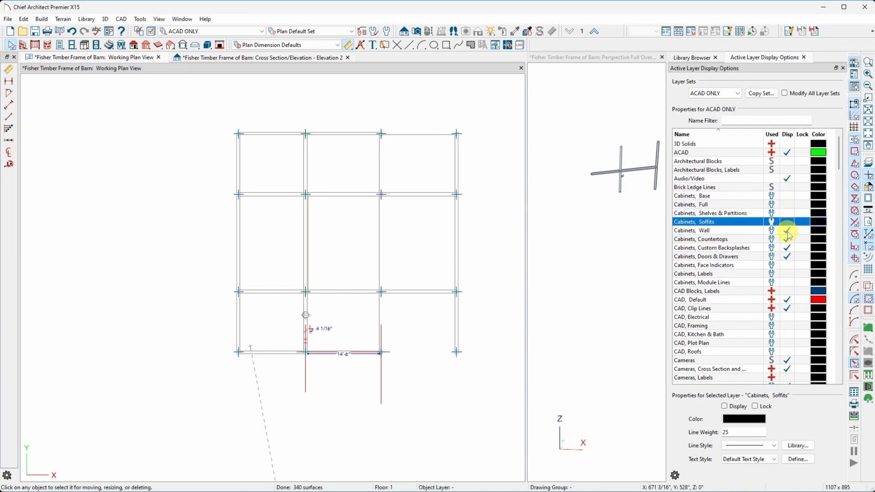
left_click(787, 179)
left_click(787, 230)
left_click(788, 247)
left_click(787, 239)
left_click(787, 231)
left_click(788, 256)
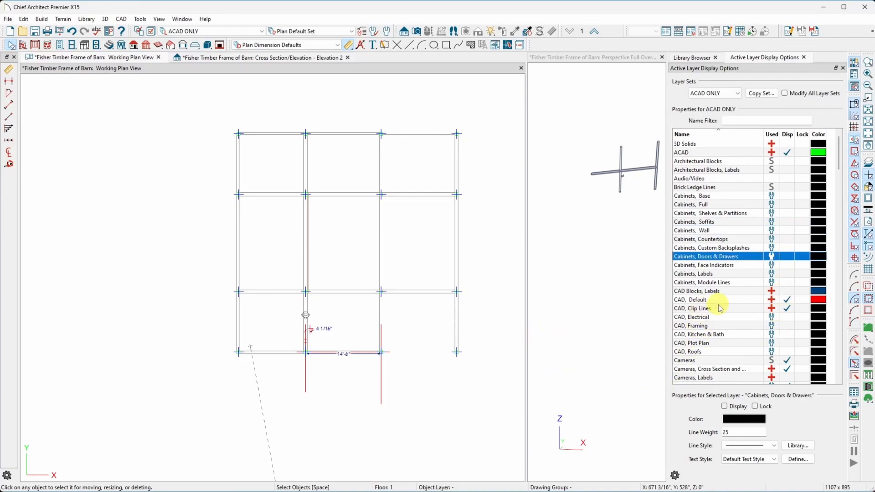
Step: Hide the "CAD, Clip Lines" and "CAD, Default" layers in the ACAD ONLY layer set
scroll(720, 309, "down", 3)
left_click(788, 232)
left_click(789, 223)
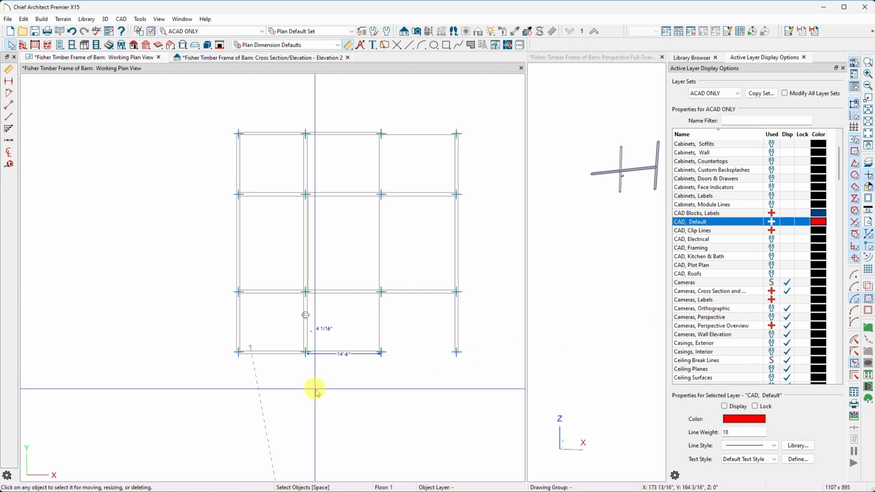
Step: Examine the imported beam and post linework across the bays of the decluttered frame plan
key("d")
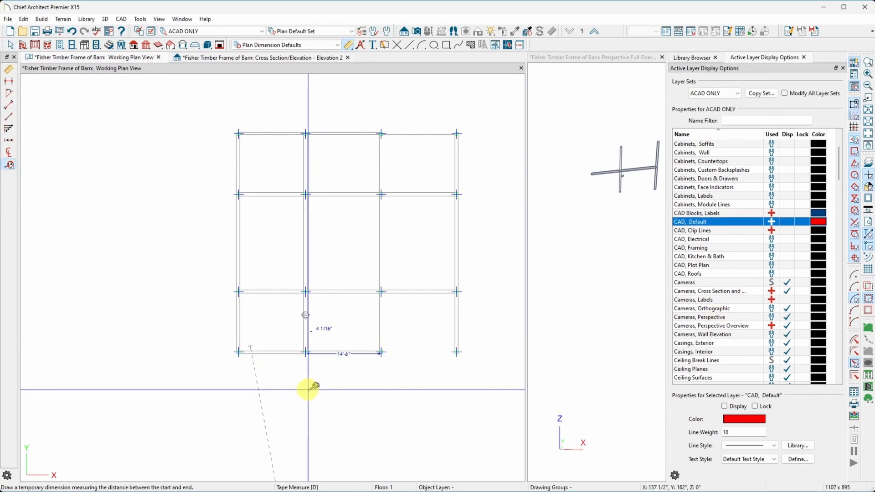
left_click_drag(312, 332, 441, 331)
key("space")
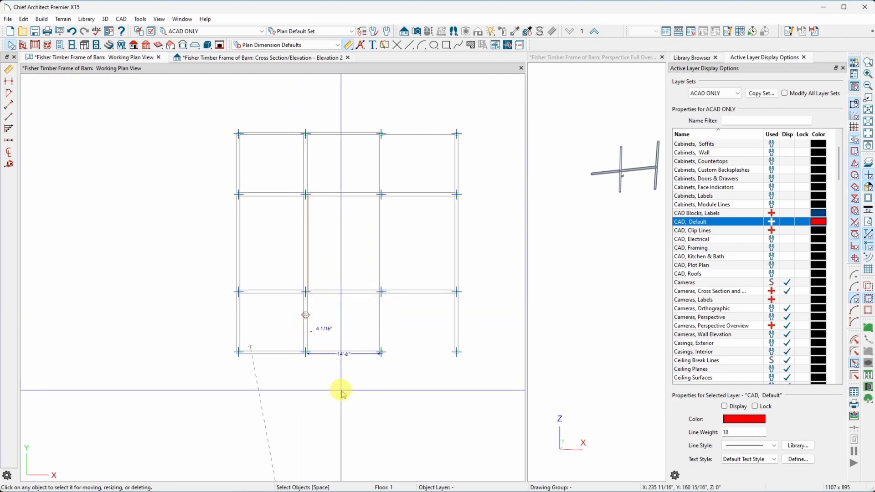
scroll(339, 386, "up", 5)
scroll(488, 336, "down", 5)
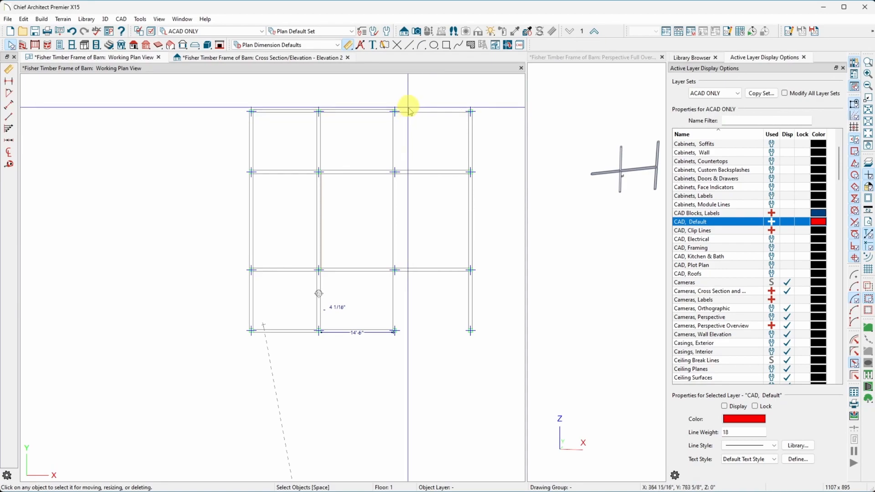
scroll(409, 108, "up", 4)
scroll(256, 166, "down", 3)
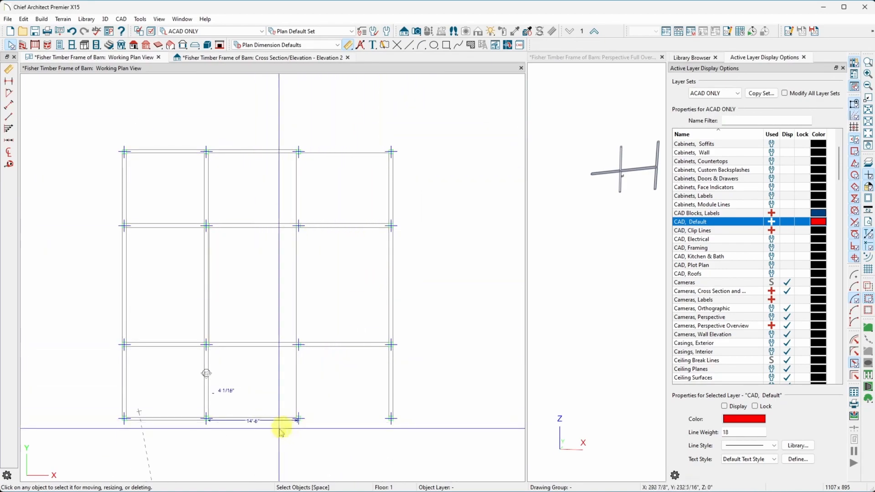
Step: Delete the upper CAD outline lines of the front-row beams in the middle and left bays
scroll(283, 422, "up", 3)
left_click(237, 389)
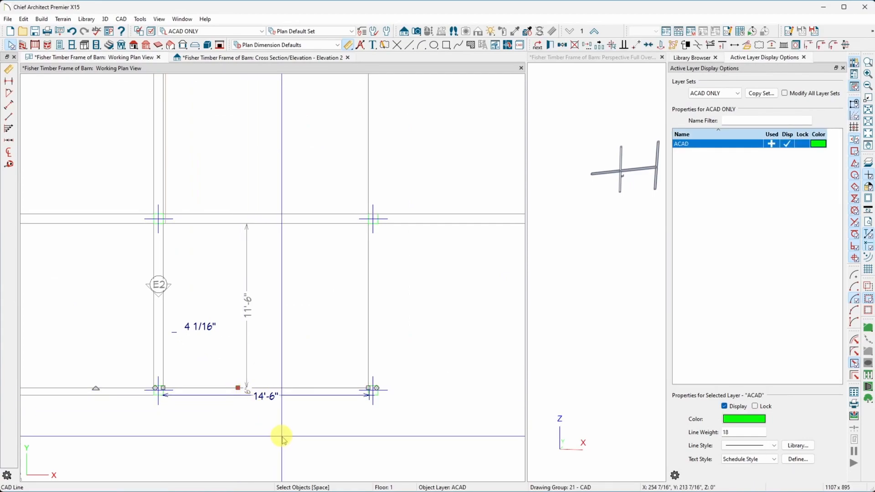
left_click(281, 438)
left_click(122, 389)
left_click(121, 396)
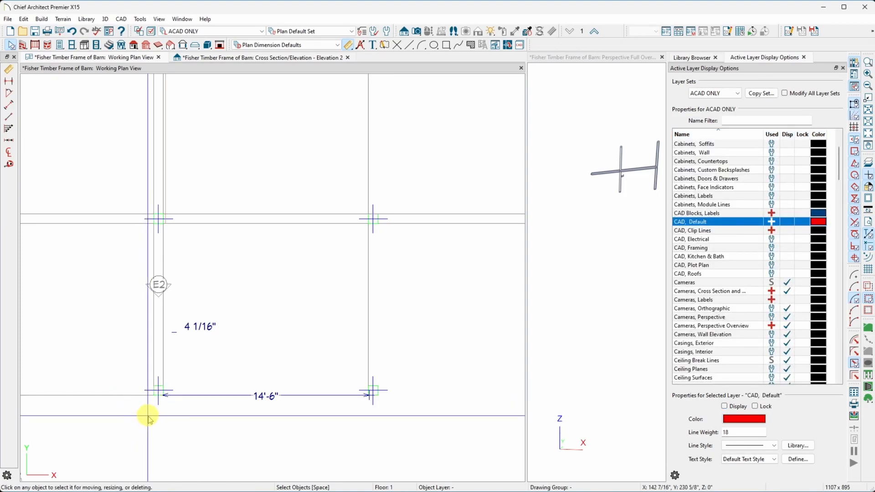
Step: Inspect the imported outline polylines and beam lines between the posts across the bays of the frame plan
scroll(239, 394, "down", 5)
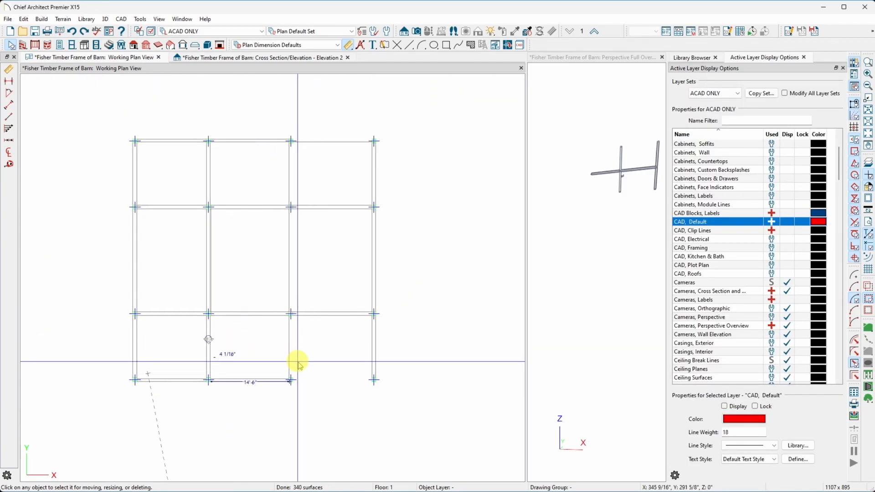
scroll(319, 157, "up", 2)
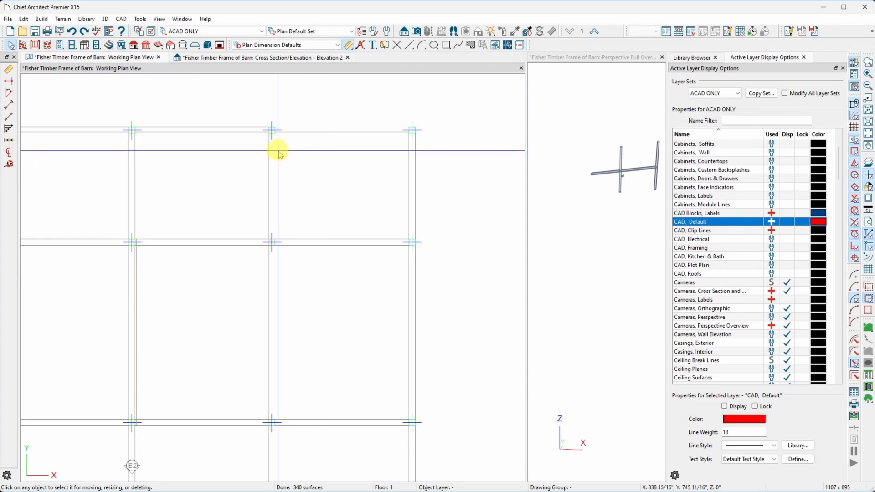
left_click(269, 171)
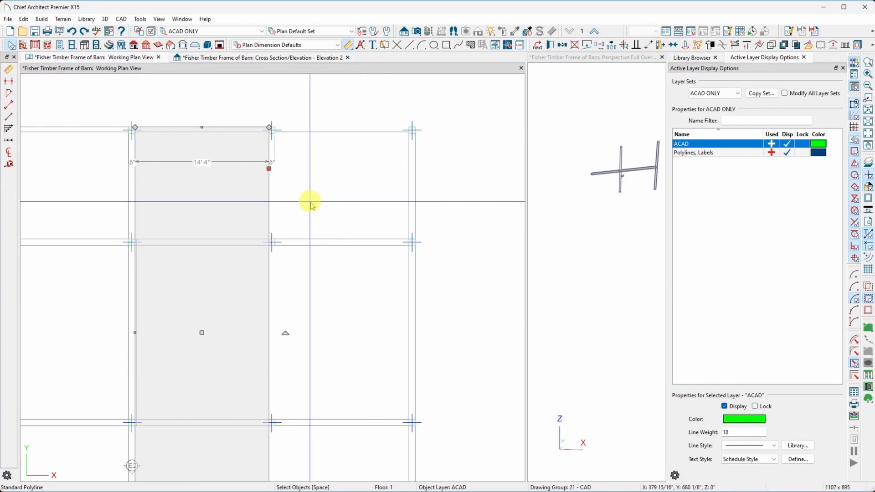
left_click(116, 241)
left_click(117, 241)
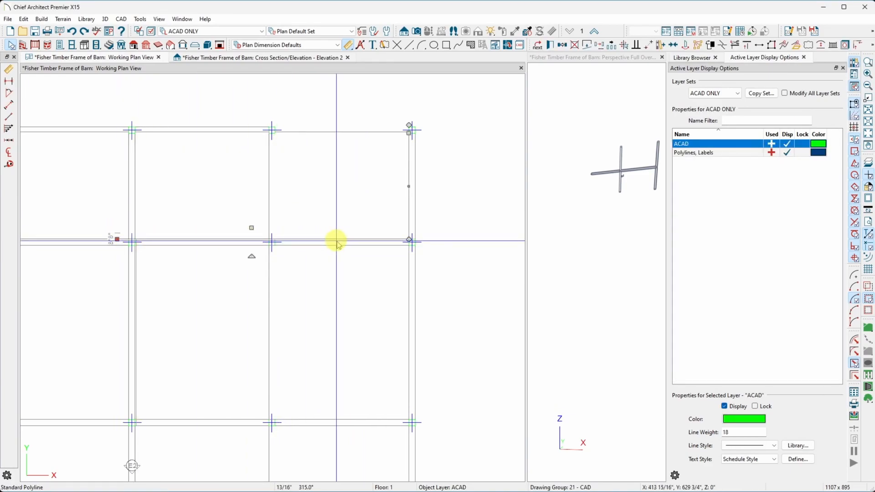
left_click(340, 295)
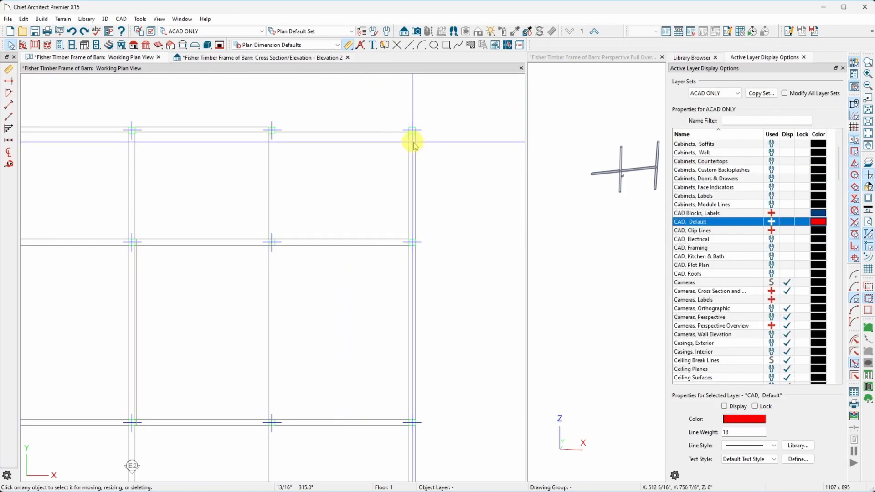
scroll(463, 274, "down", 2)
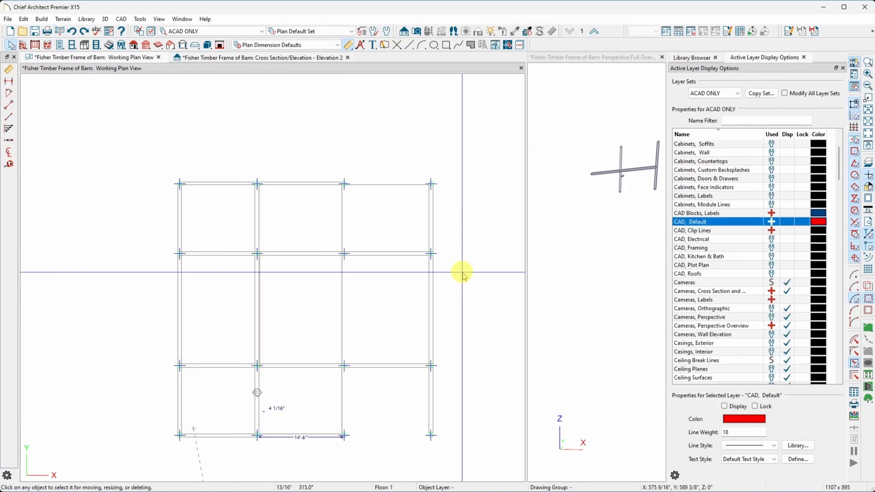
scroll(242, 451, "up", 3)
scroll(208, 429, "down", 1)
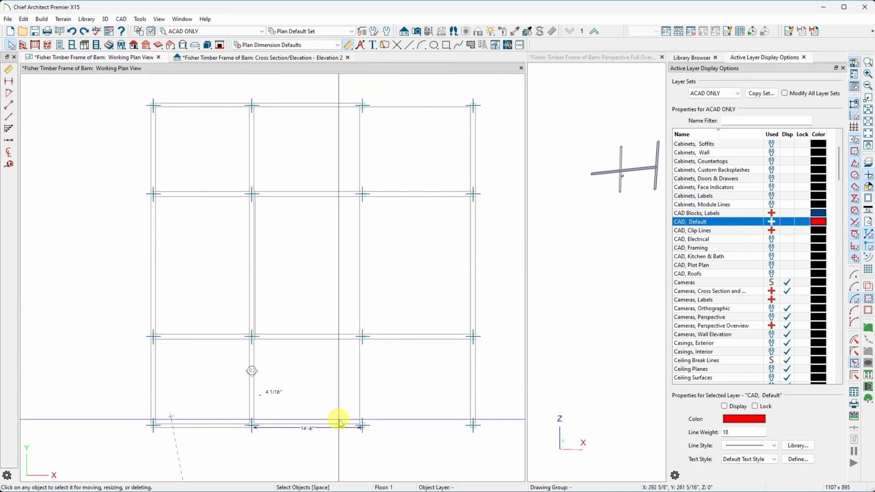
Step: Hide the cross section/elevation camera, "Dimensions, Plan" and "Cameras, Perspective Overview" layers in the ACAD ONLY layer set
left_click(252, 372)
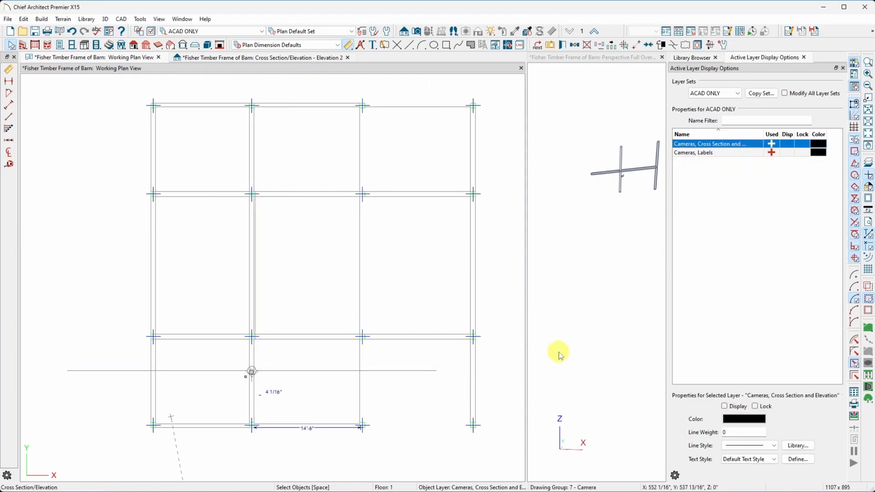
left_click(606, 273)
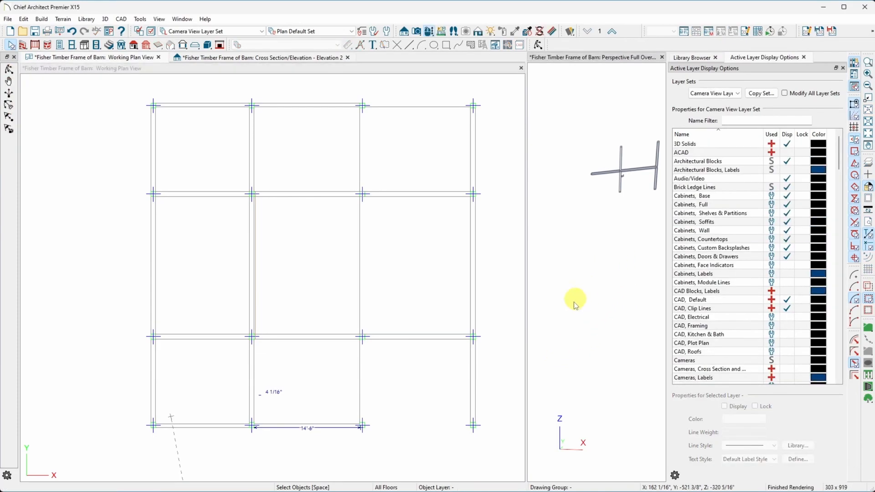
left_click(278, 393)
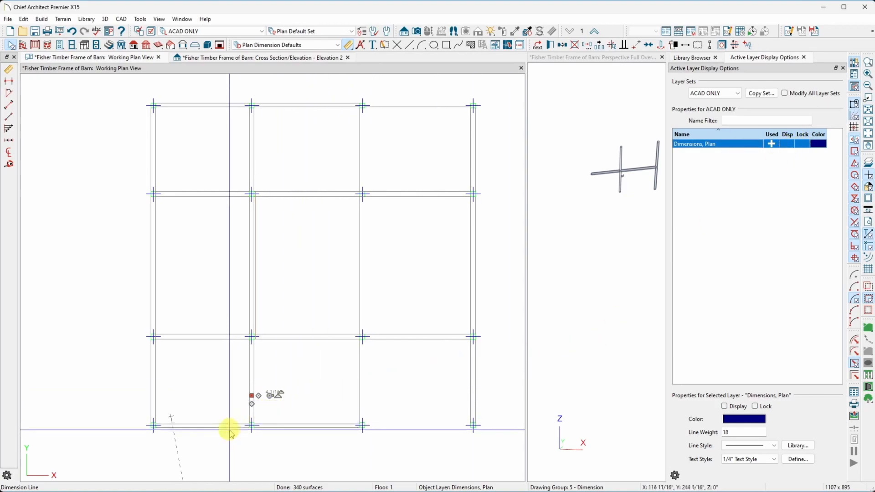
scroll(215, 380, "down", 5)
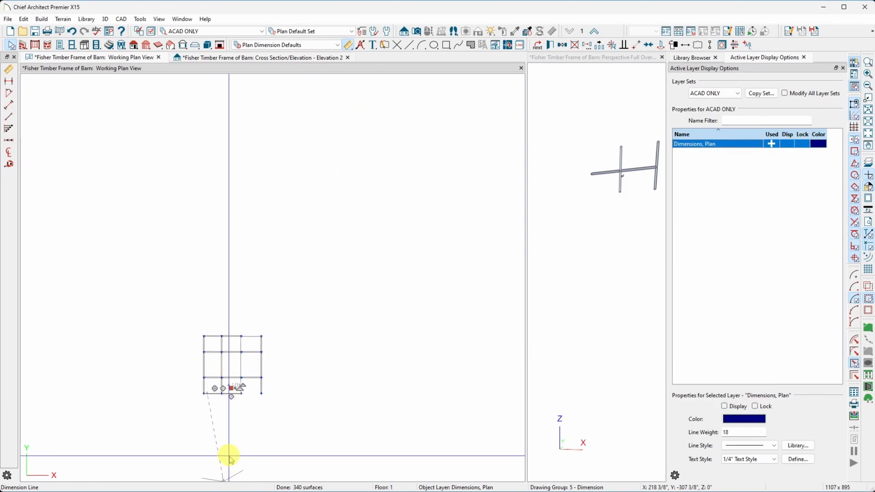
left_click(223, 473)
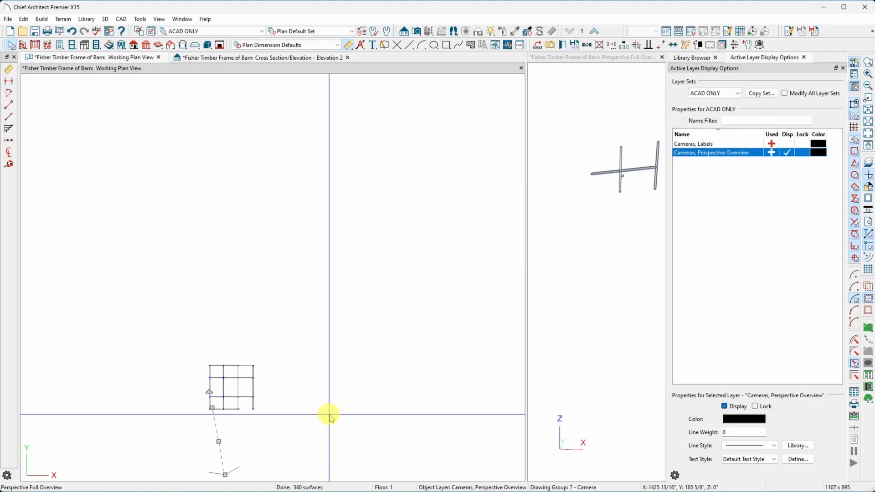
left_click(790, 157)
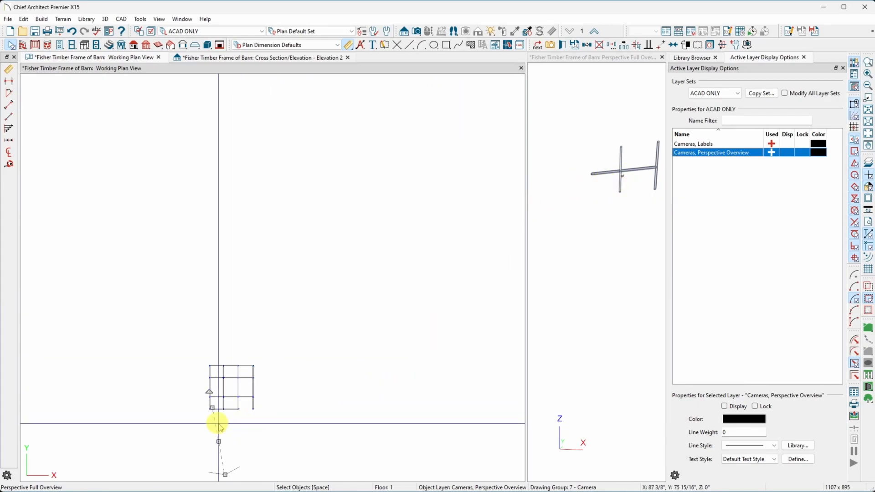
left_click(119, 424)
Step: Inspect the extra CAD line alongside the second post row's vertical beam in the middle bay
scroll(230, 434, "up", 8)
scroll(285, 407, "up", 1)
scroll(285, 406, "up", 2)
scroll(205, 342, "up", 2)
scroll(172, 270, "up", 2)
scroll(184, 272, "up", 1)
scroll(182, 271, "up", 2)
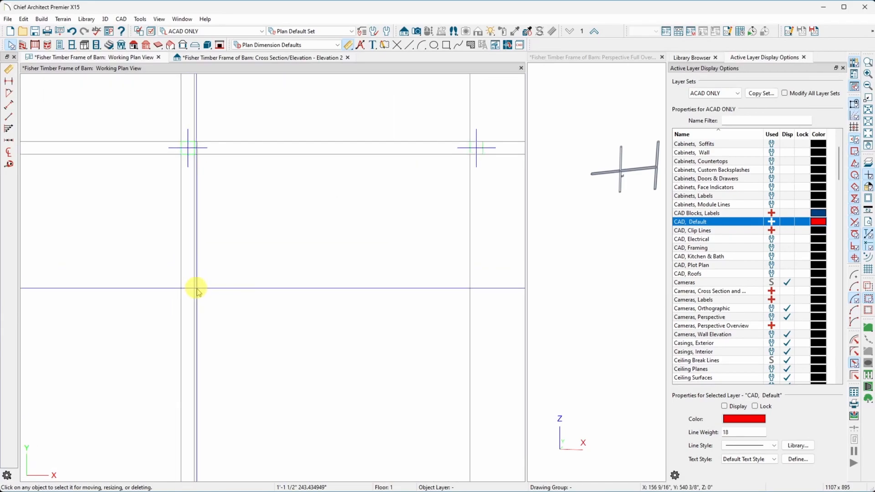
left_click(198, 292)
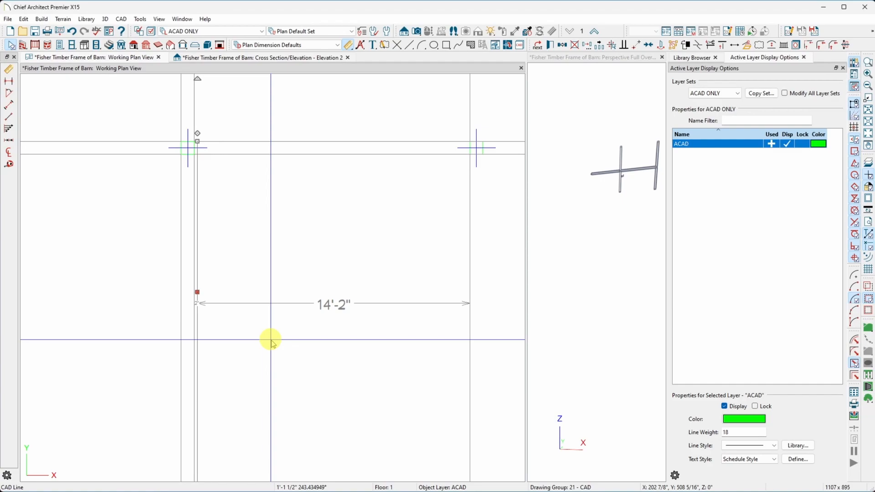
left_click(307, 279)
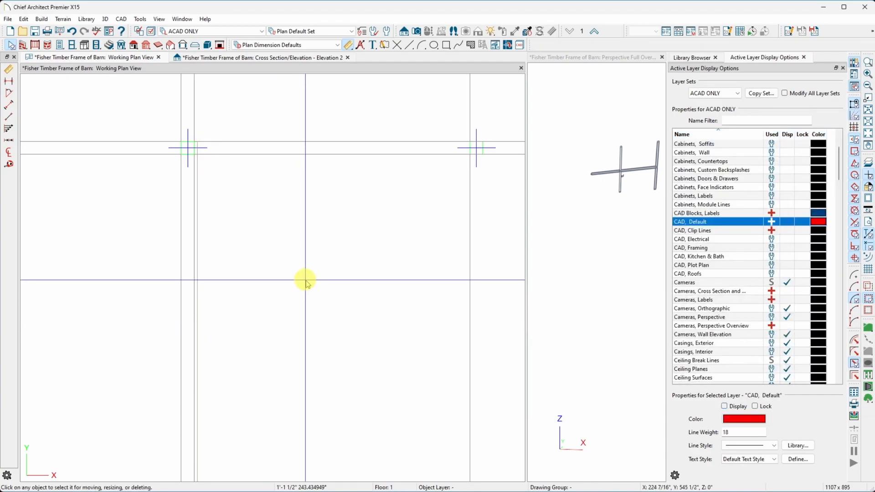
Step: Select all the imported frame linework and group it into a single CAD block
scroll(305, 280, "down", 4)
left_click_drag(190, 166, 454, 416)
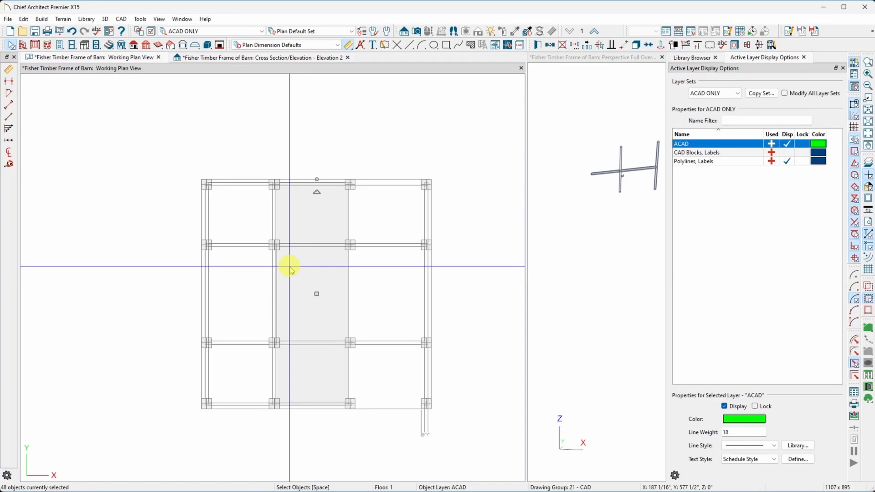
mouse_move(256, 489)
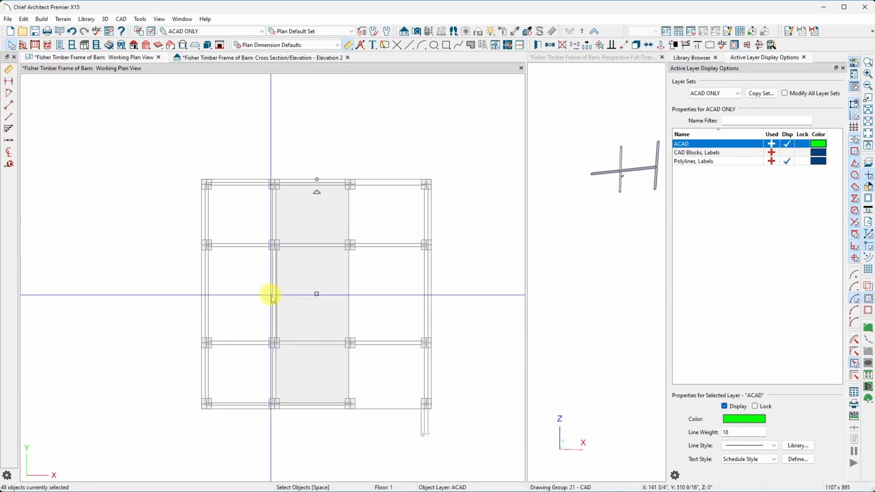
mouse_move(318, 490)
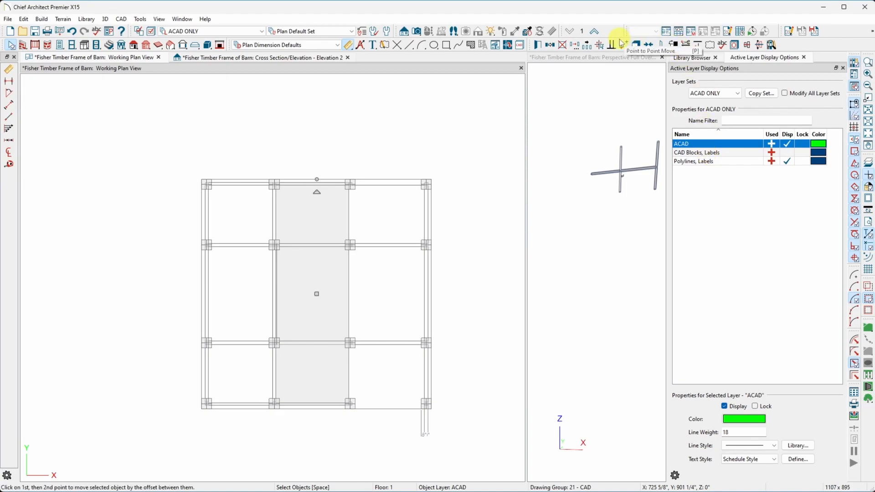
left_click(637, 46)
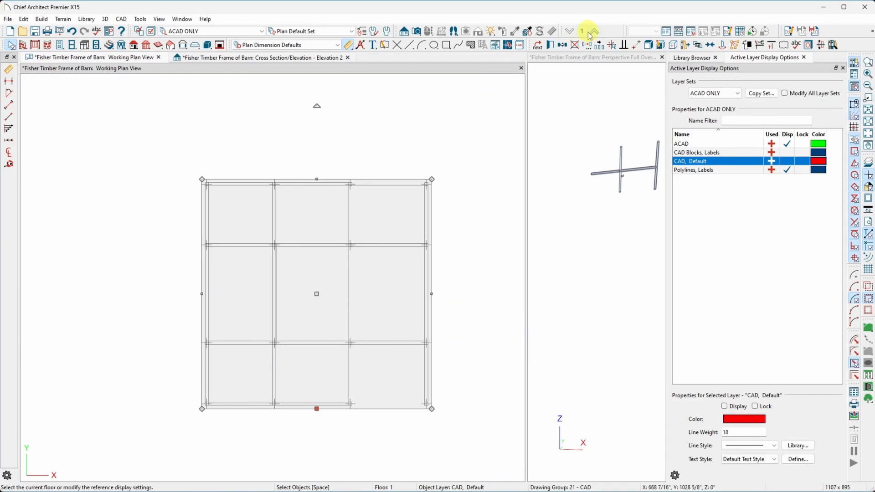
Step: Move the frame linework block 12 feet in the positive Y direction and explode it back into separate objects
left_click(587, 45)
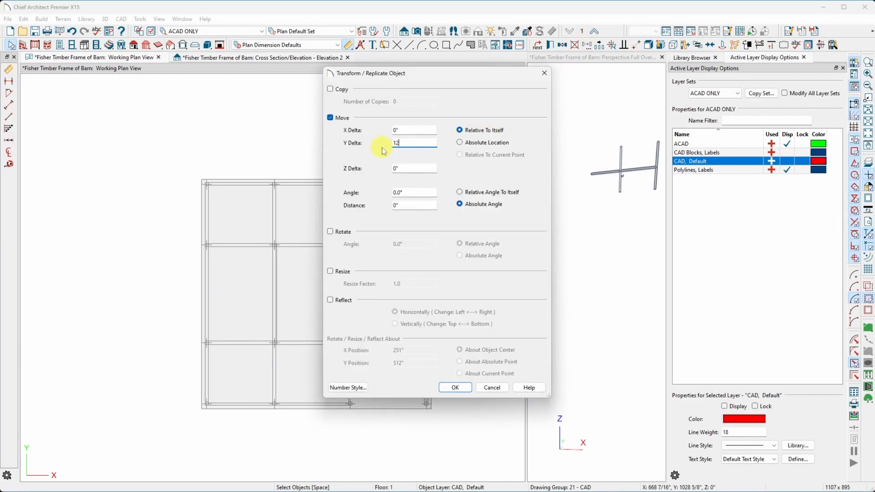
key("Return")
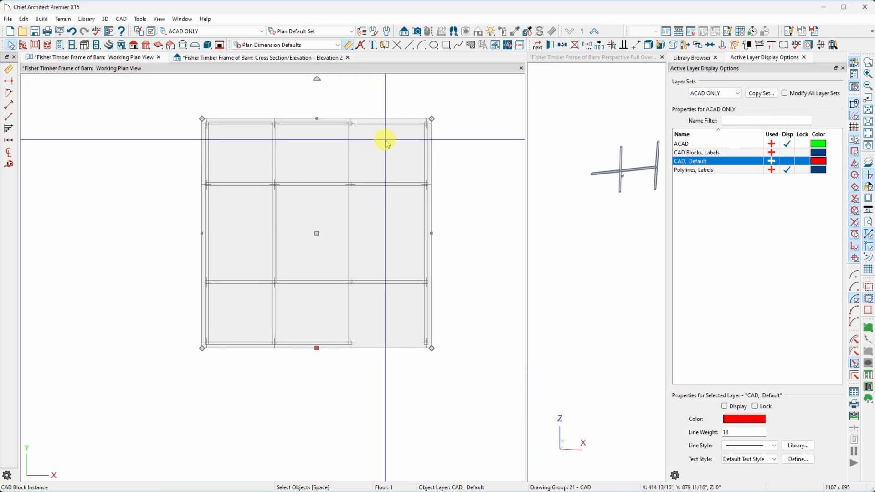
left_click(648, 46)
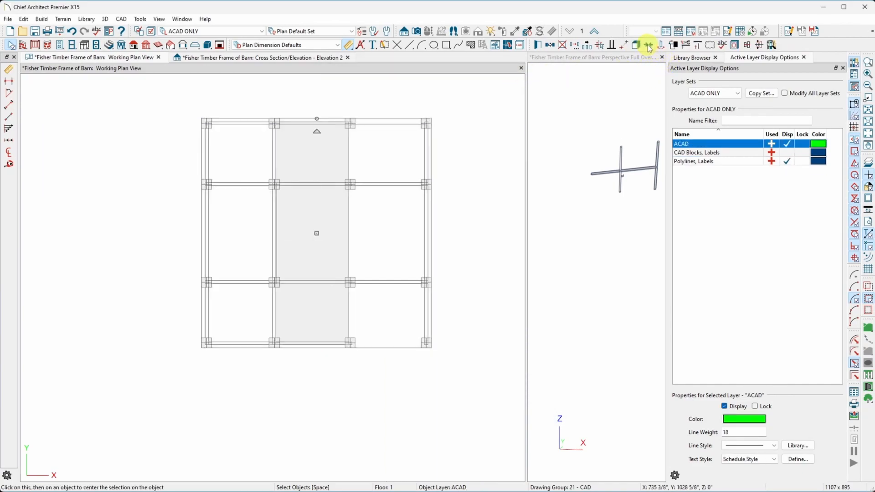
left_click(440, 244)
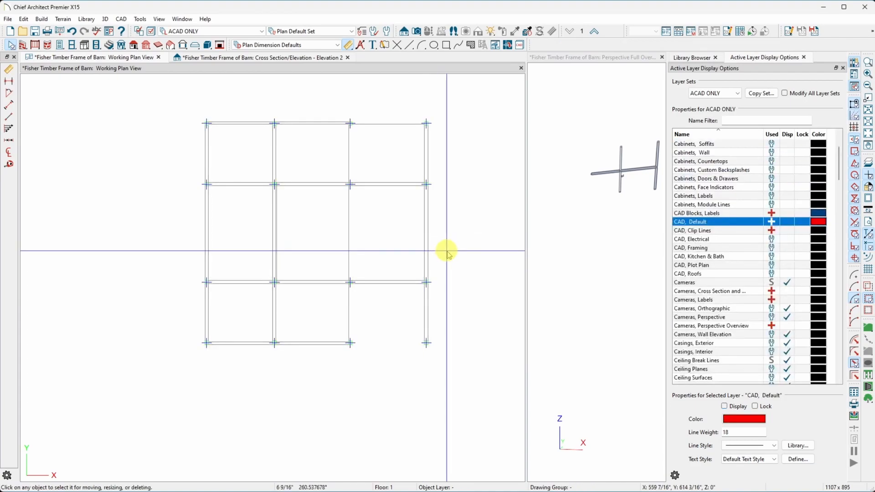
Step: Copy the Working Layer Set as "Working Layer w ACAD" and turn on display of the ACAD layer in it
left_click(737, 94)
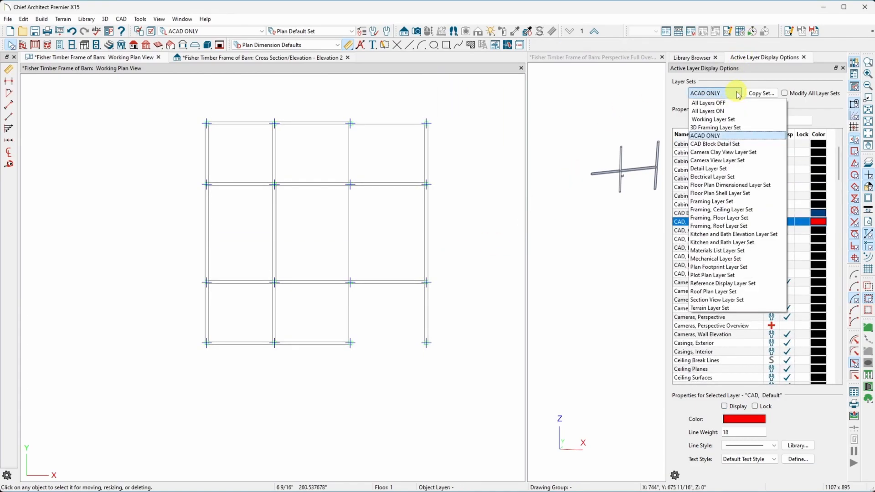
left_click(737, 120)
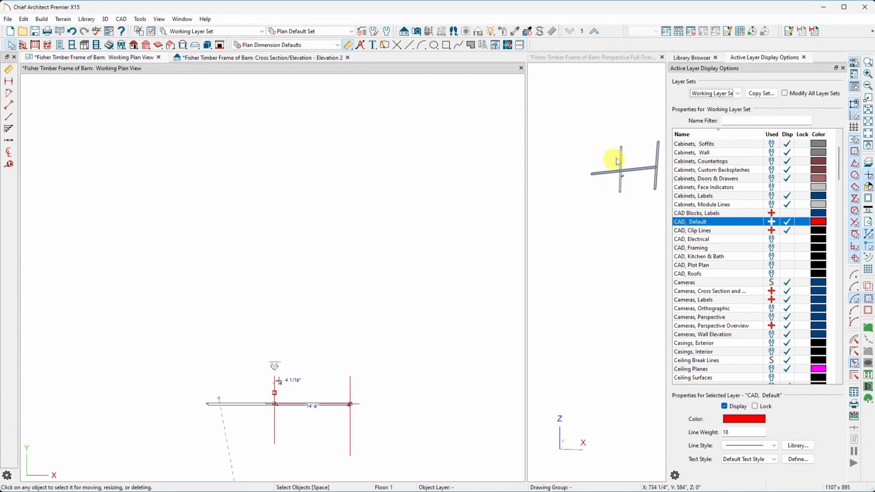
left_click(761, 94)
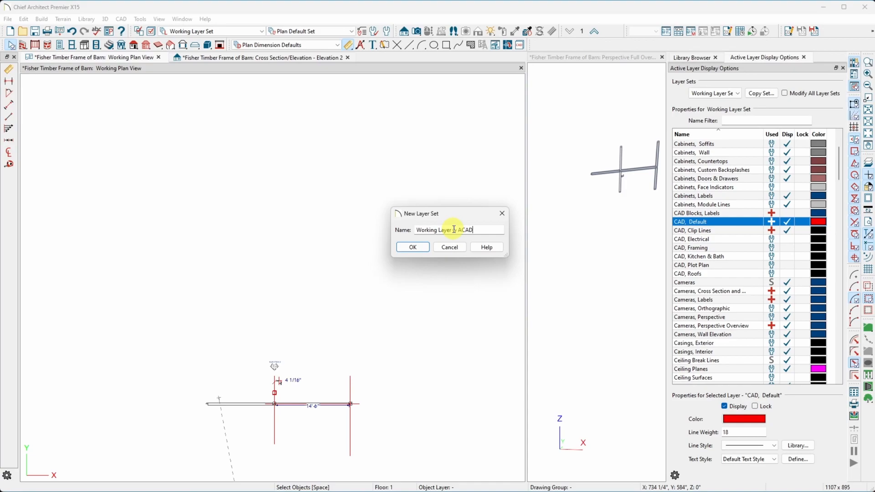
left_click(413, 247)
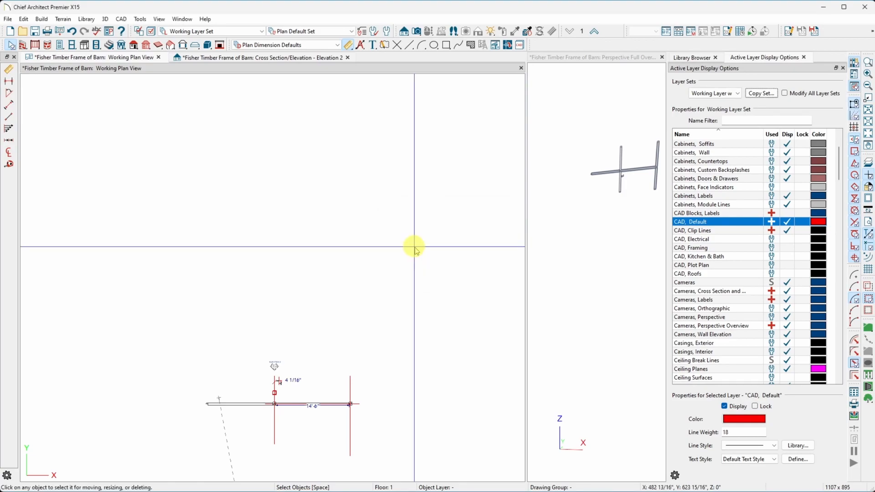
scroll(725, 211, "up", 3)
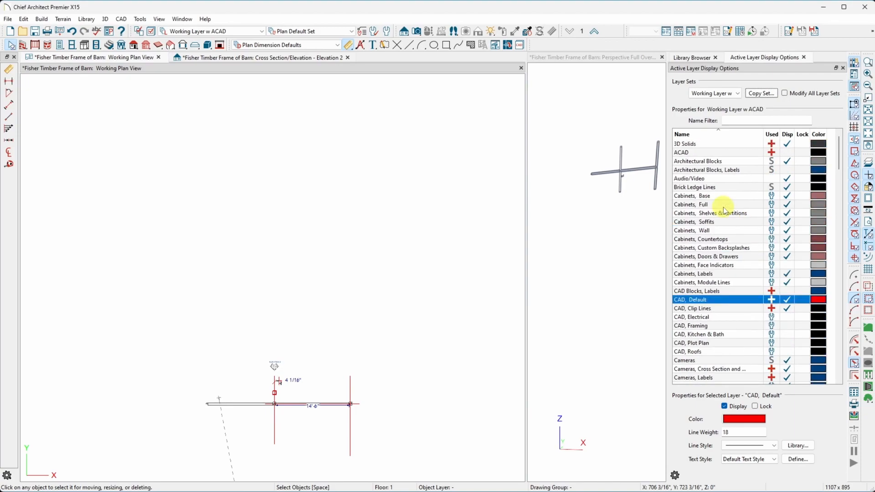
left_click(784, 155)
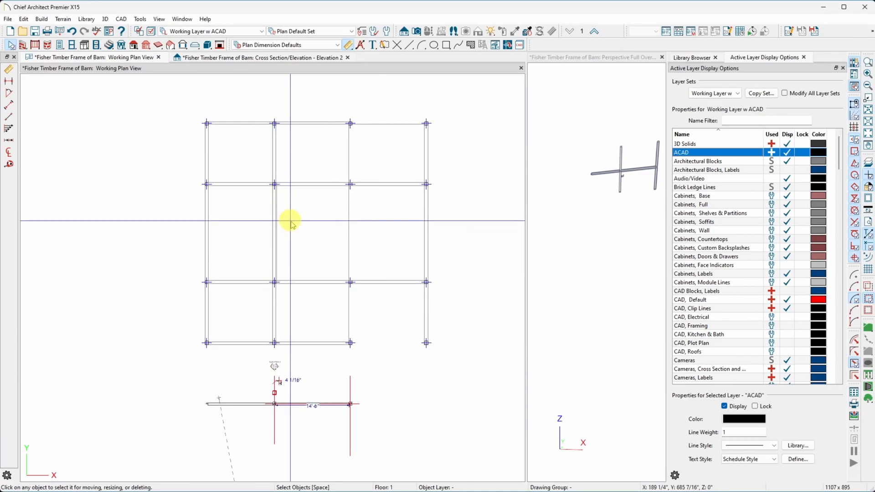
Step: Select the whole imported timber frame linework again and make it into one CAD block
left_click(276, 210)
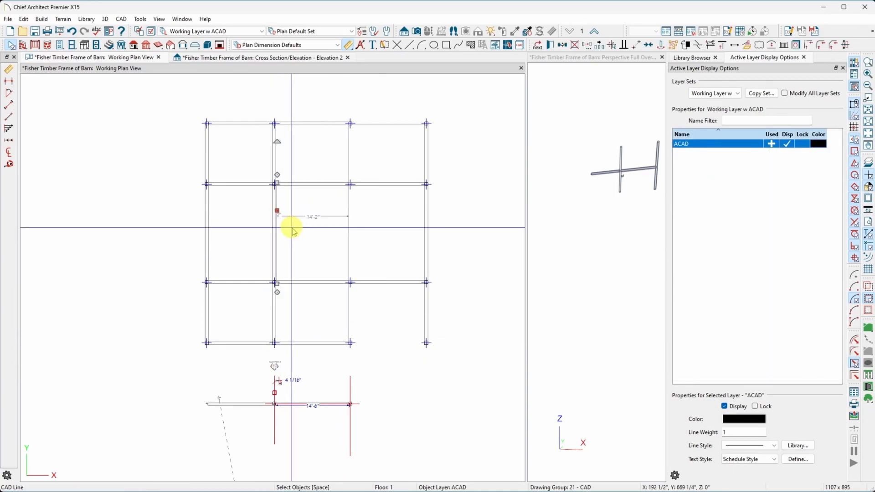
left_click(292, 227)
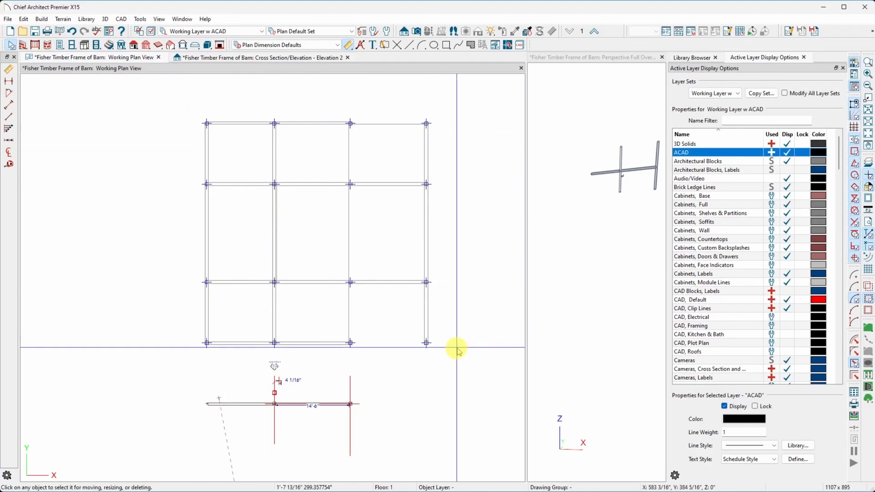
left_click_drag(420, 301, 183, 82)
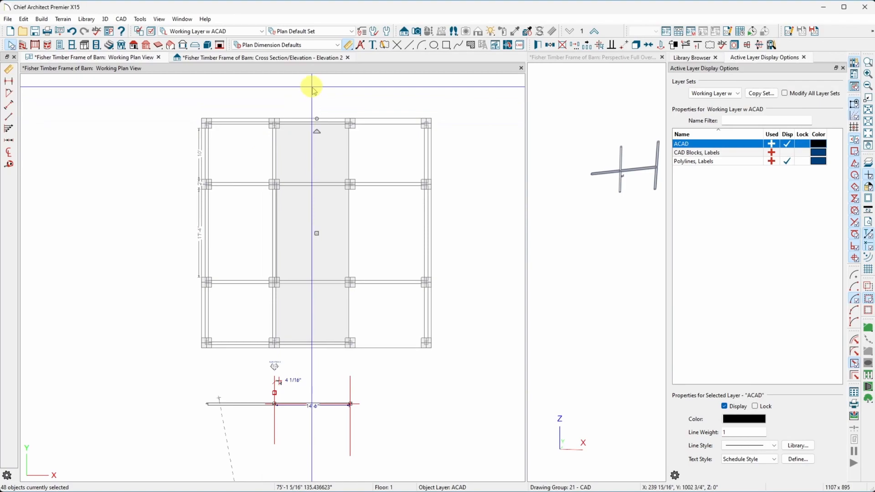
left_click(636, 45)
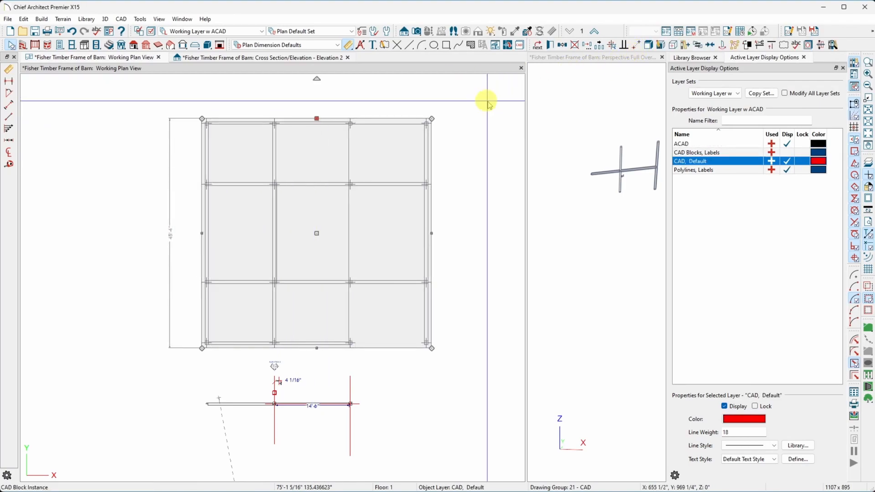
Step: Move the linework block -24 feet in Y so it lines up with the modeled beam row, and explode it
left_click(587, 45)
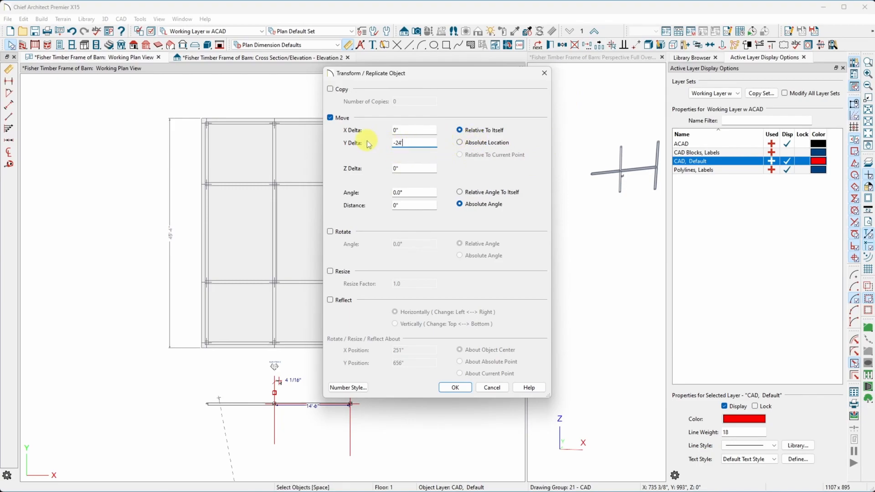
type("-24")
key("Return")
scroll(255, 431, "up", 1)
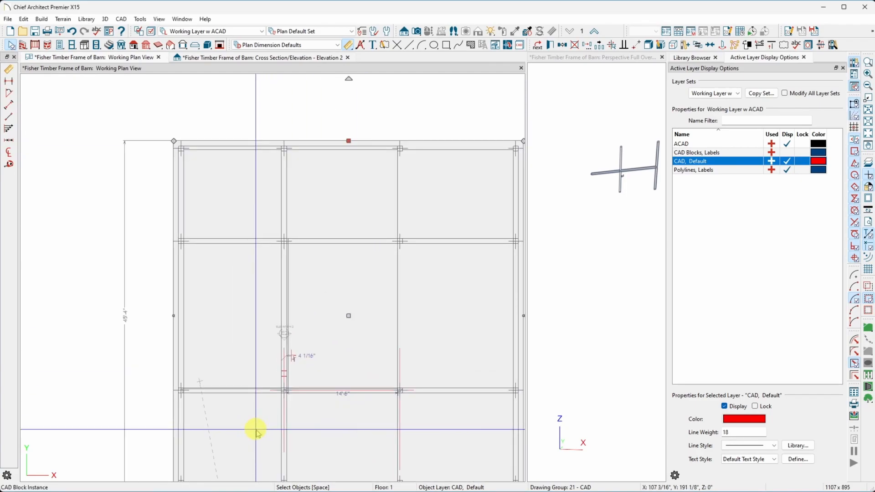
scroll(255, 431, "up", 4)
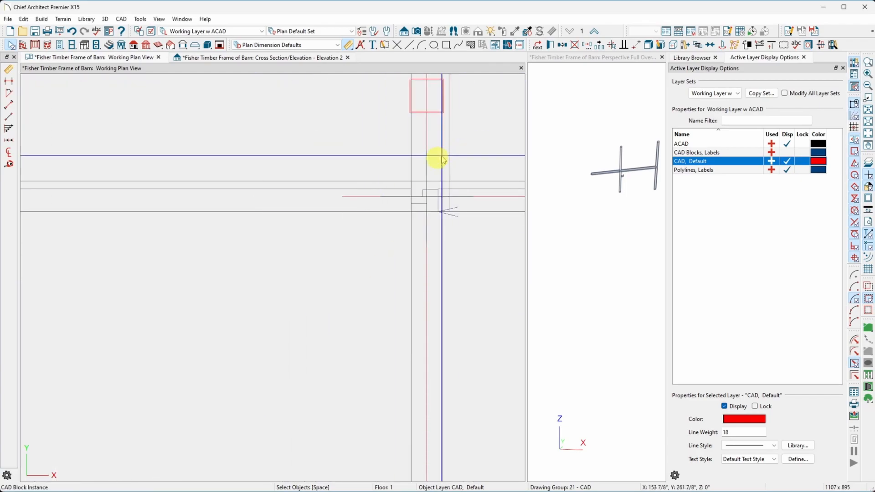
scroll(279, 287, "down", 4)
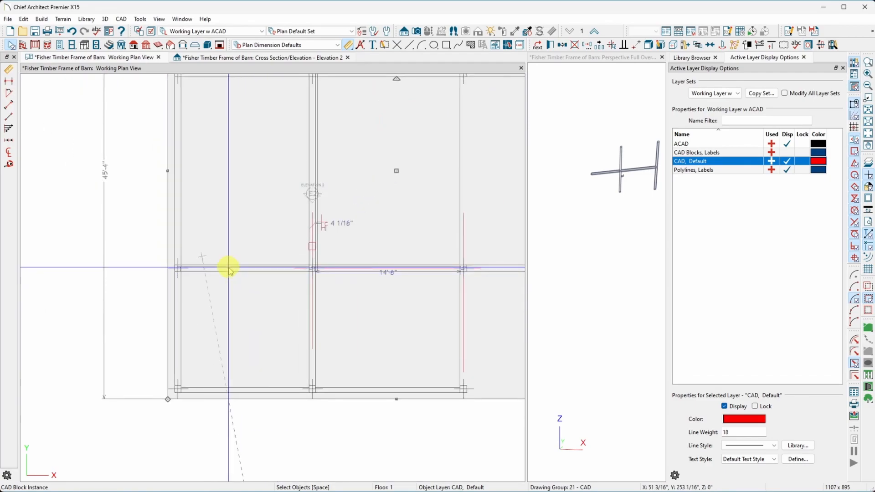
scroll(218, 273, "up", 2)
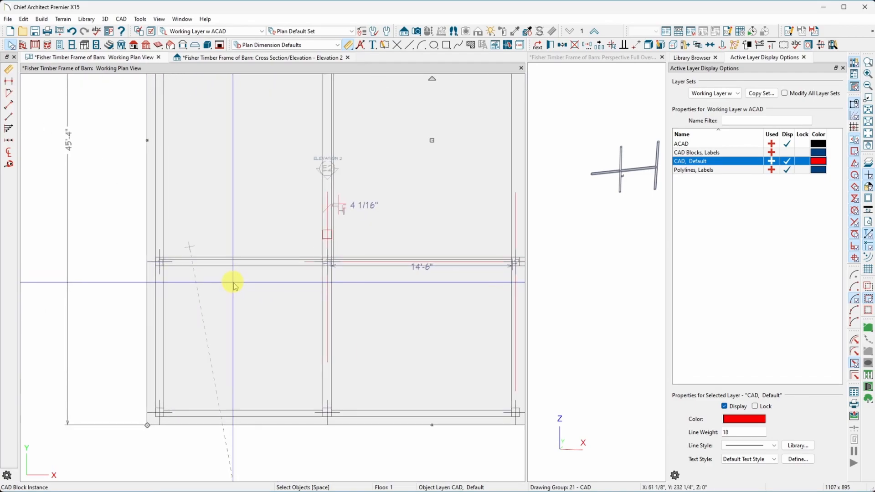
scroll(232, 283, "down", 2)
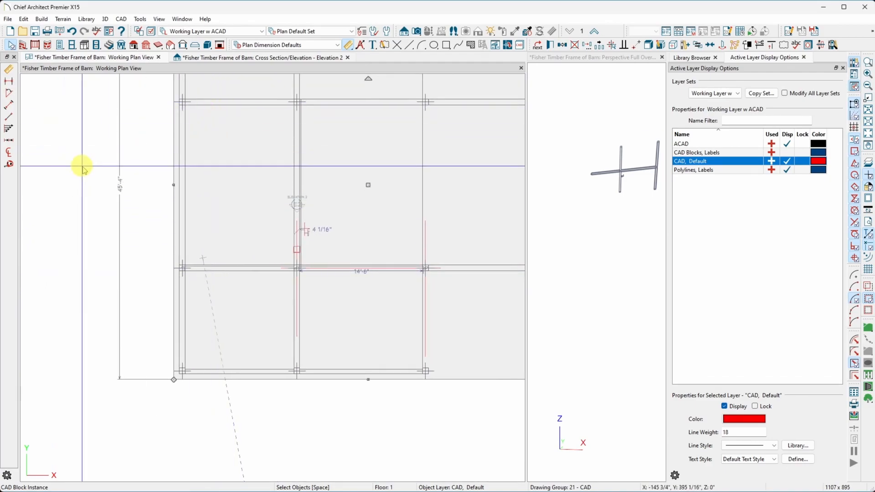
left_click(649, 46)
Step: Examine how the modeled beam row lines up with the repositioned ACAD linework and its polylines along the row
scroll(146, 279, "up", 2)
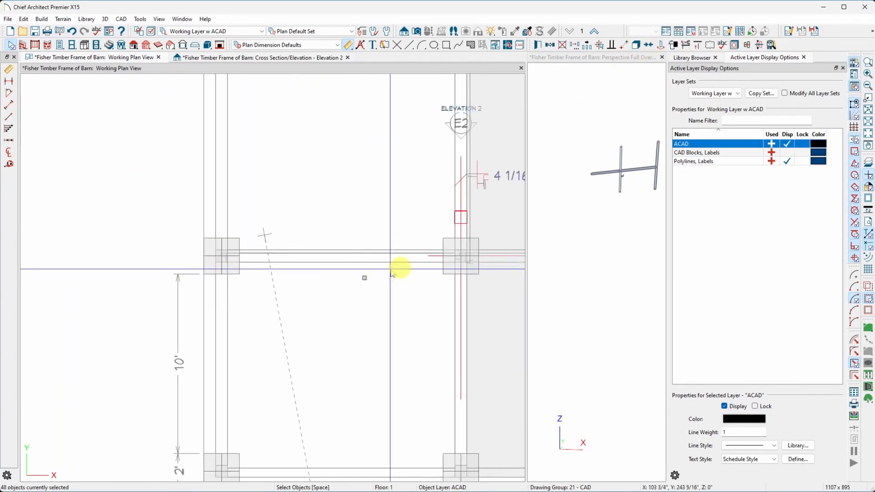
left_click(348, 251)
scroll(143, 287, "down", 3)
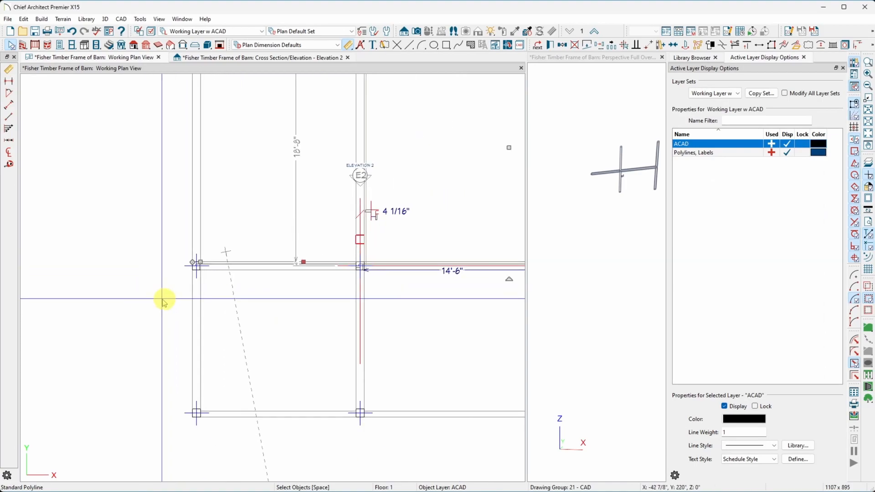
scroll(155, 298, "down", 2)
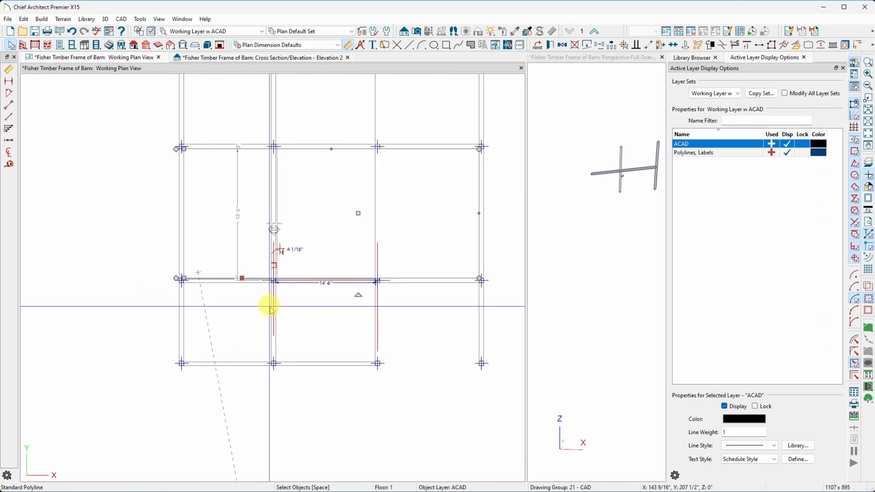
key("Escape")
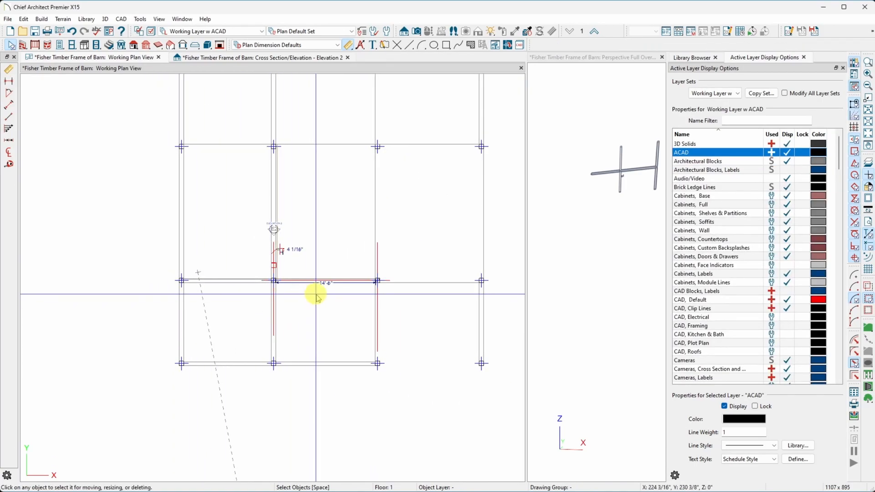
scroll(246, 291, "up", 2)
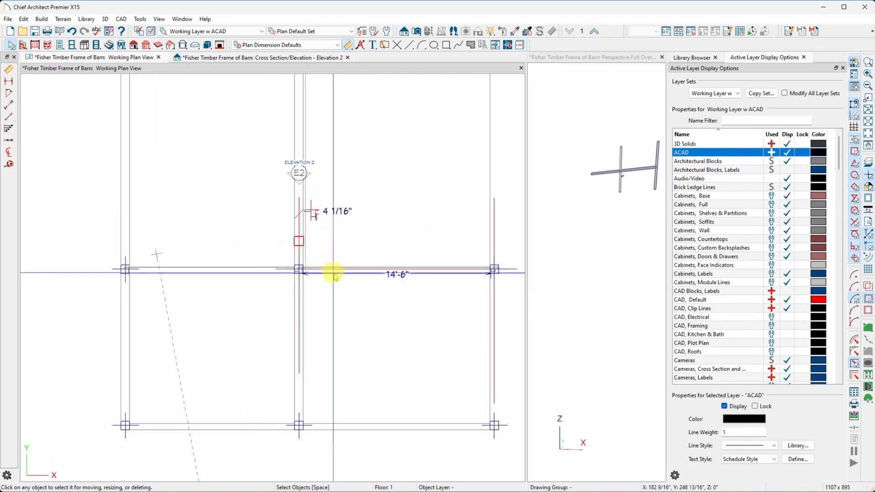
scroll(246, 282, "down", 1)
scroll(399, 325, "up", 3)
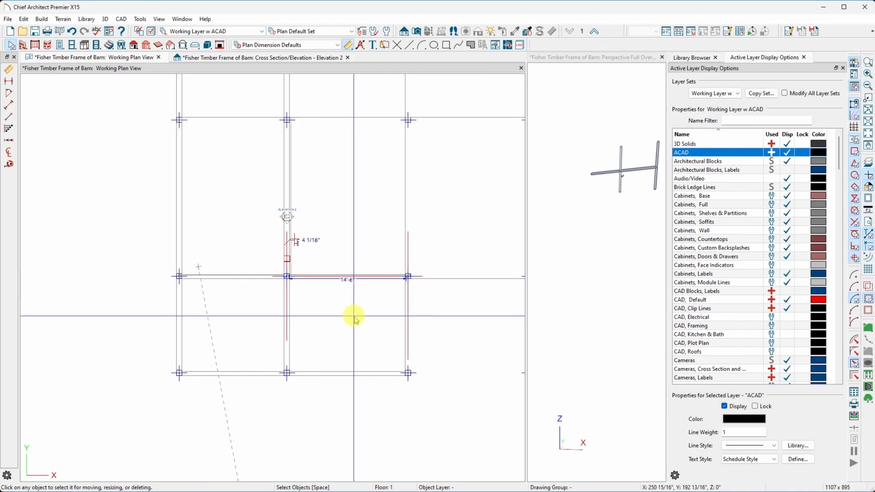
scroll(487, 285, "up", 1)
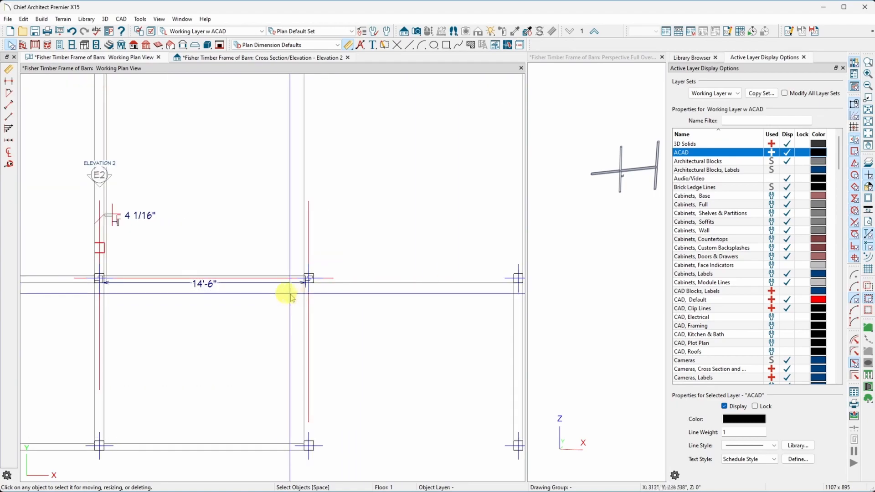
scroll(273, 289, "up", 2)
scroll(345, 275, "up", 3)
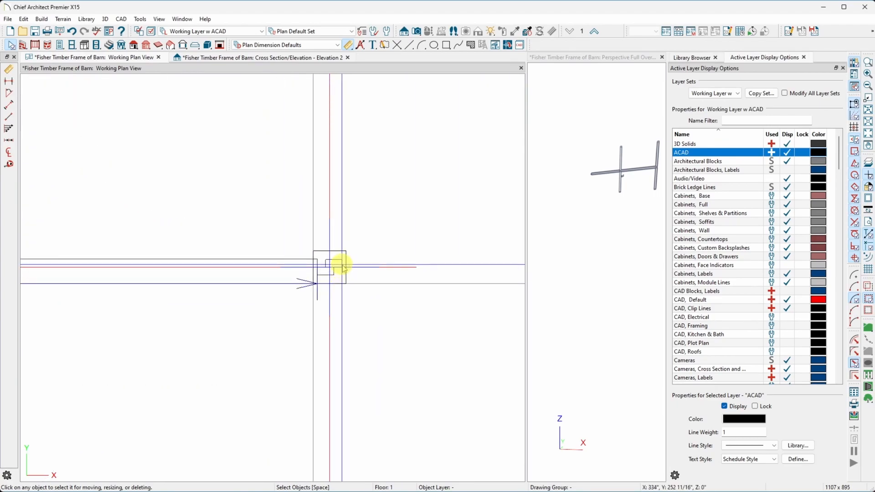
Step: Examine the solids meeting at the post on the far end of the 14'-6" beam and the empty bay beyond it
left_click(336, 264)
scroll(342, 289, "down", 2)
scroll(401, 303, "down", 2)
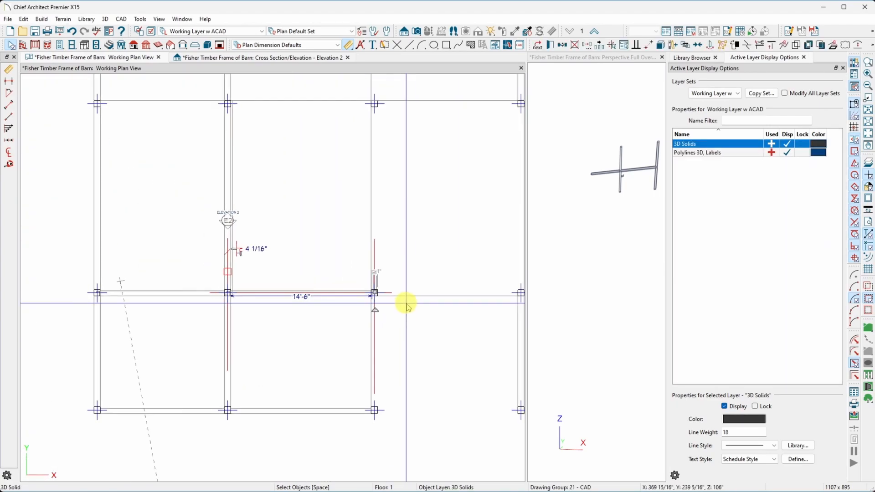
scroll(340, 306, "down", 2)
scroll(374, 326, "up", 1)
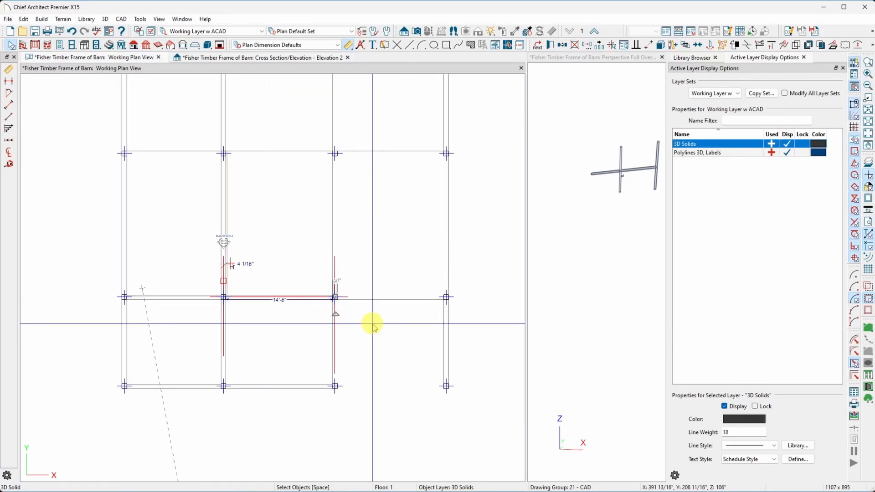
scroll(181, 309, "up", 3)
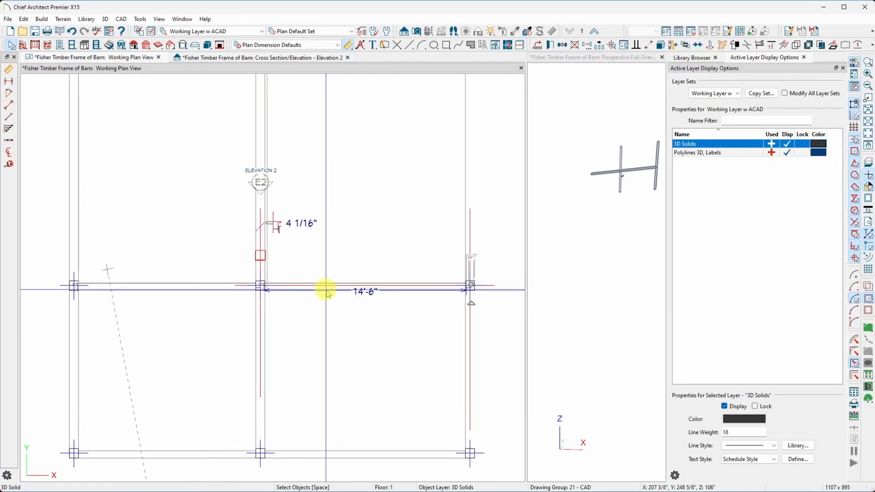
scroll(280, 336, "down", 1)
scroll(376, 319, "up", 1)
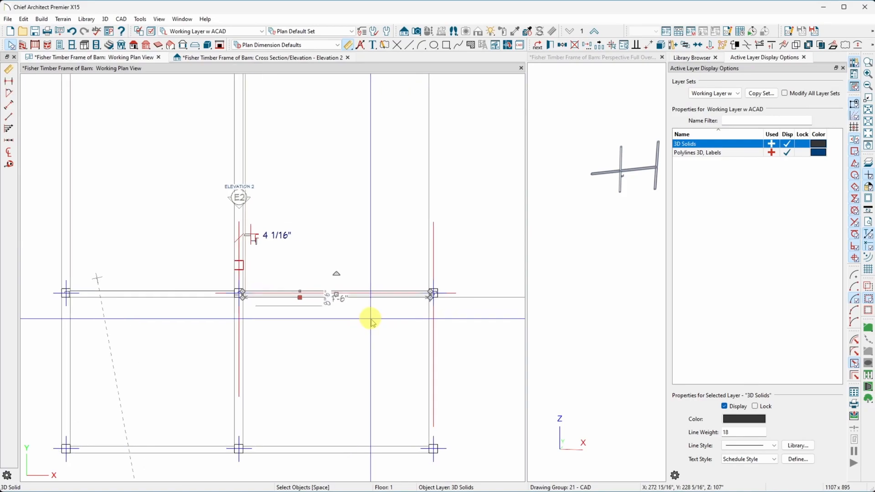
scroll(298, 289, "down", 2)
scroll(385, 288, "up", 6)
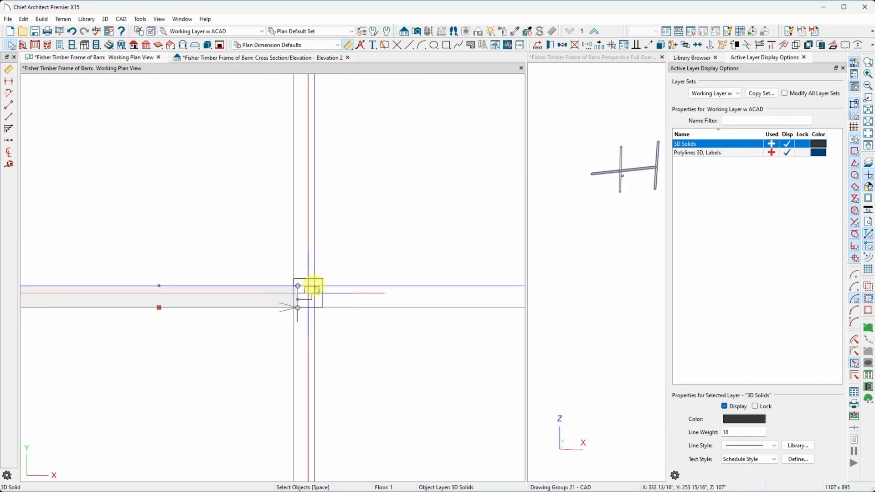
scroll(313, 283, "down", 3)
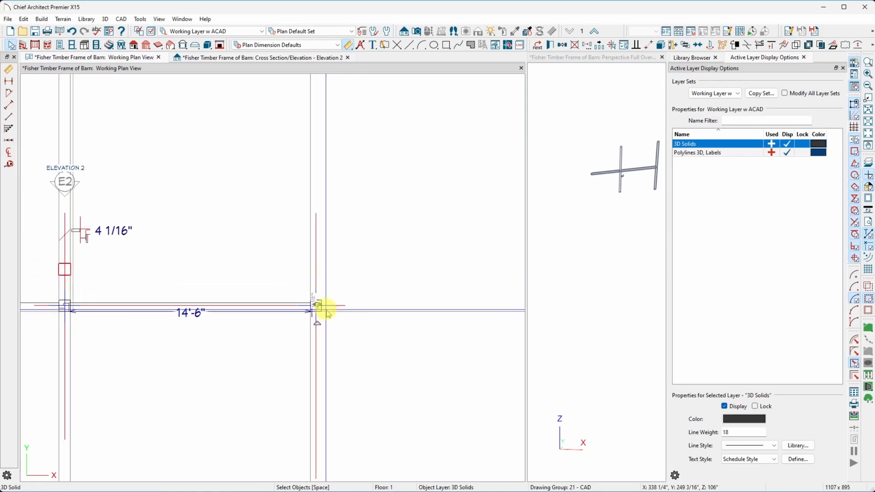
scroll(326, 311, "down", 3)
scroll(447, 308, "up", 3)
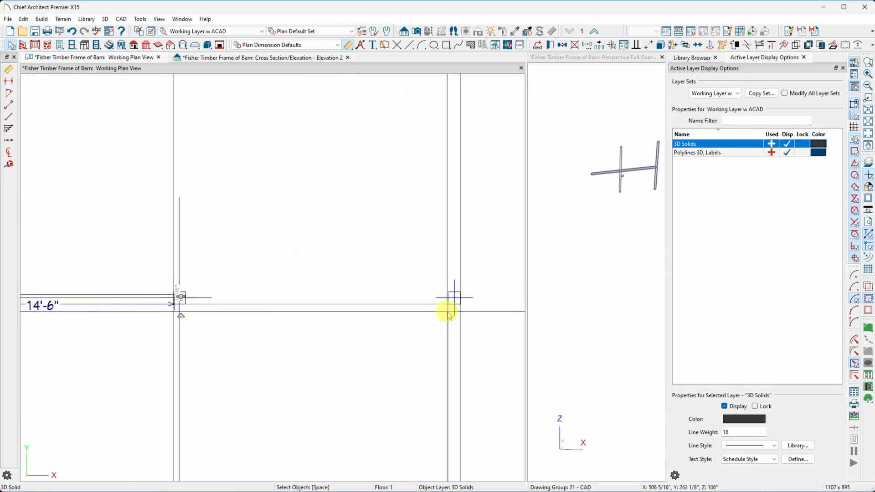
scroll(448, 314, "down", 3)
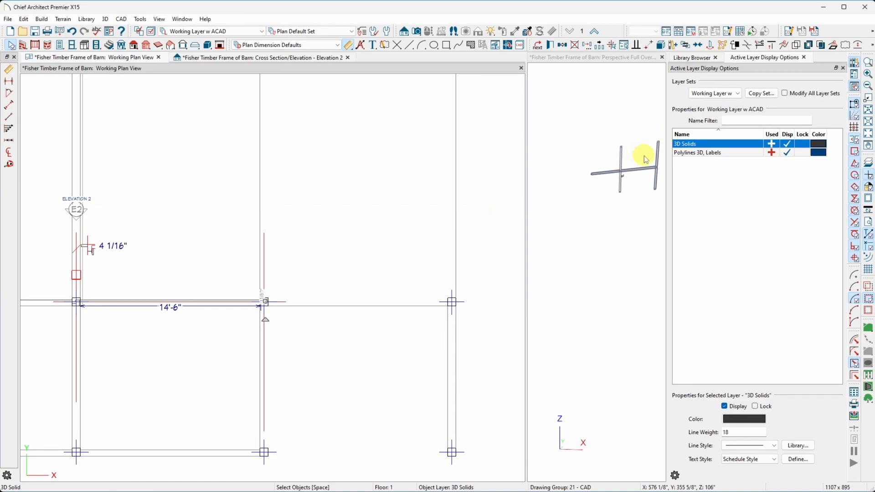
Step: Zoom the perspective overview in on the posts and beams and widen its pane beside the plan
scroll(646, 159, "up", 3)
scroll(565, 224, "down", 3)
scroll(594, 216, "up", 5)
scroll(597, 216, "down", 2)
scroll(597, 215, "down", 4)
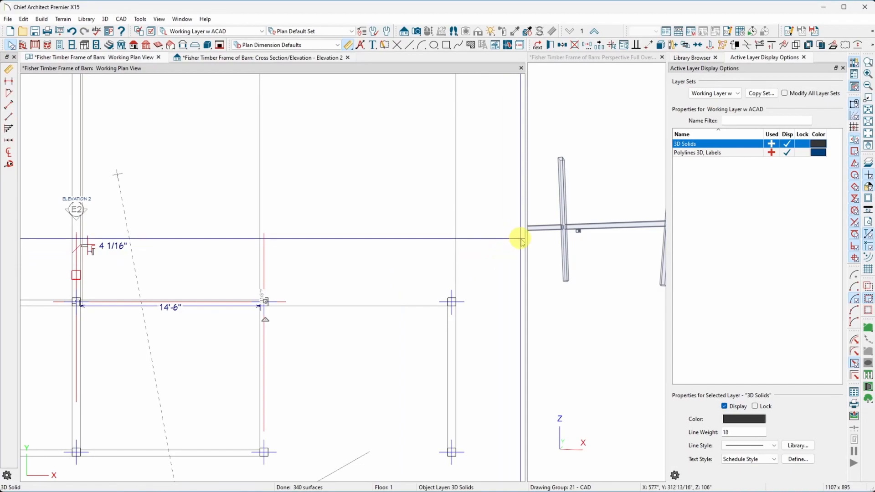
left_click_drag(526, 247, 416, 241)
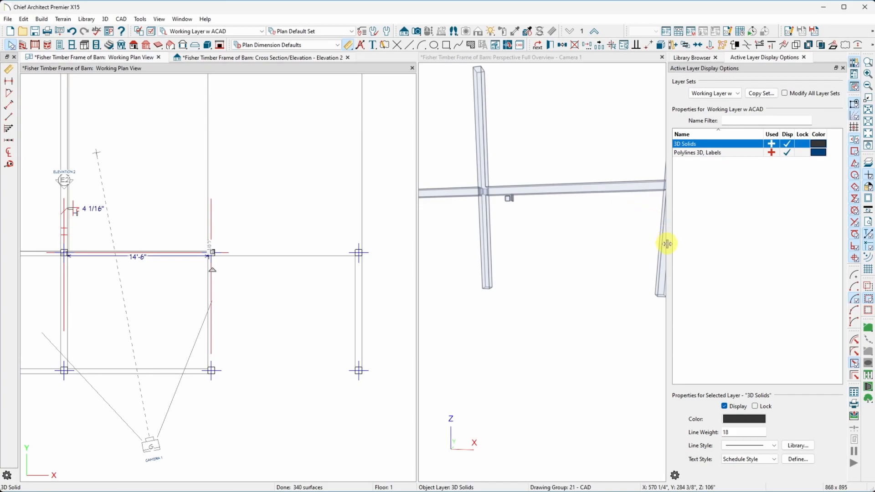
left_click_drag(667, 257, 720, 260)
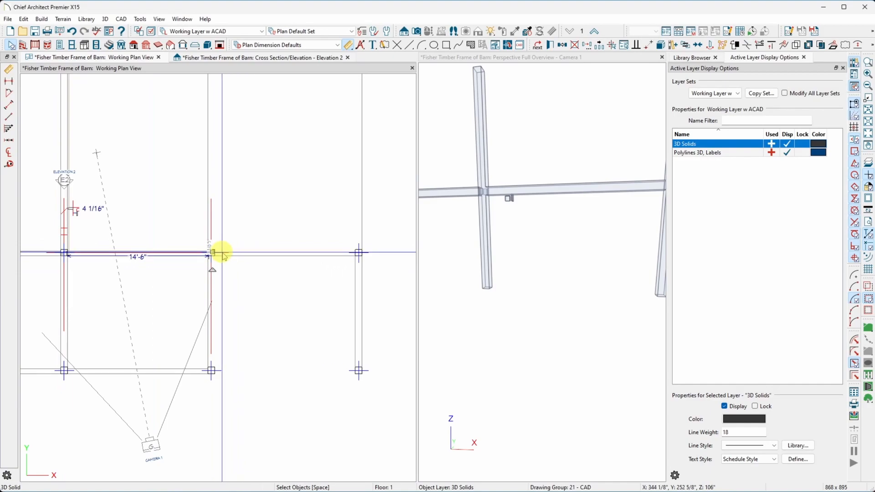
Step: Make a mirrored copy of the 14'-6" beam in the adjacent empty bay, reflecting it about the shared post's red centerline
key("Escape")
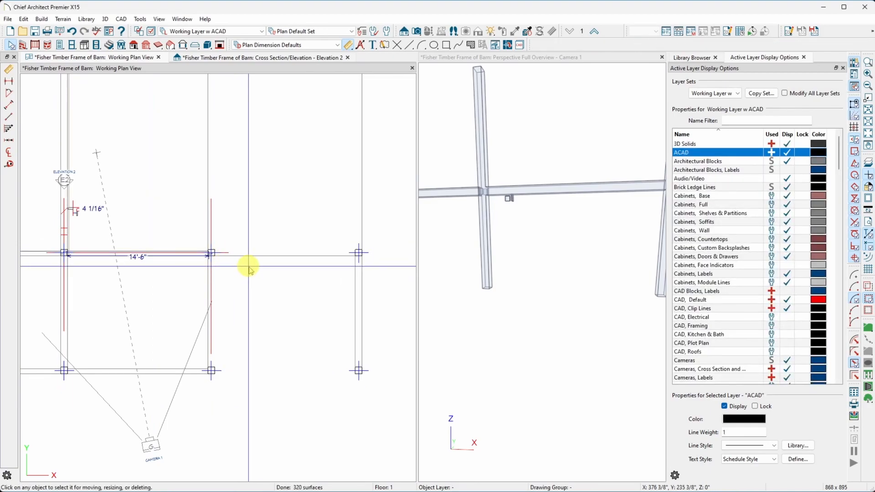
left_click(141, 250)
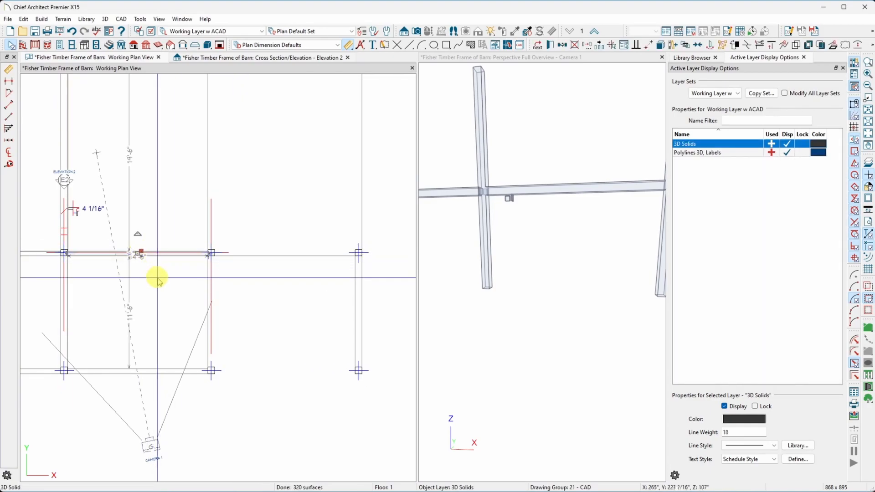
left_click(564, 46)
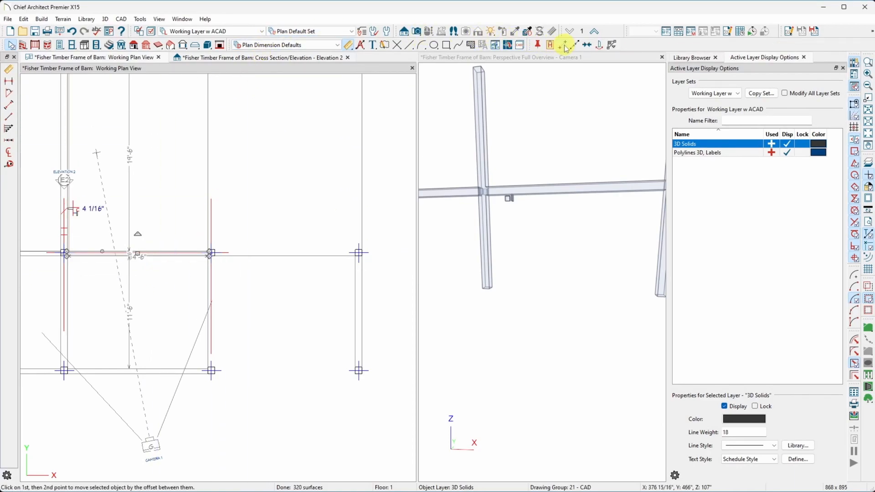
left_click(599, 46)
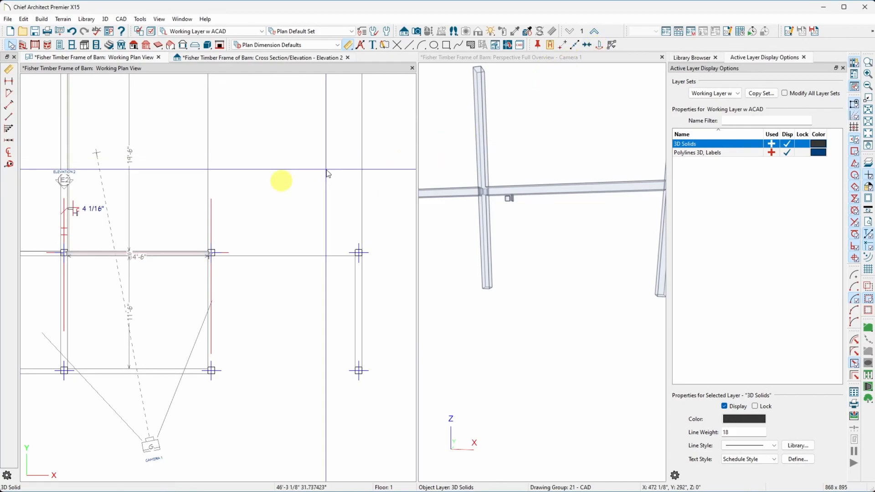
left_click(211, 222)
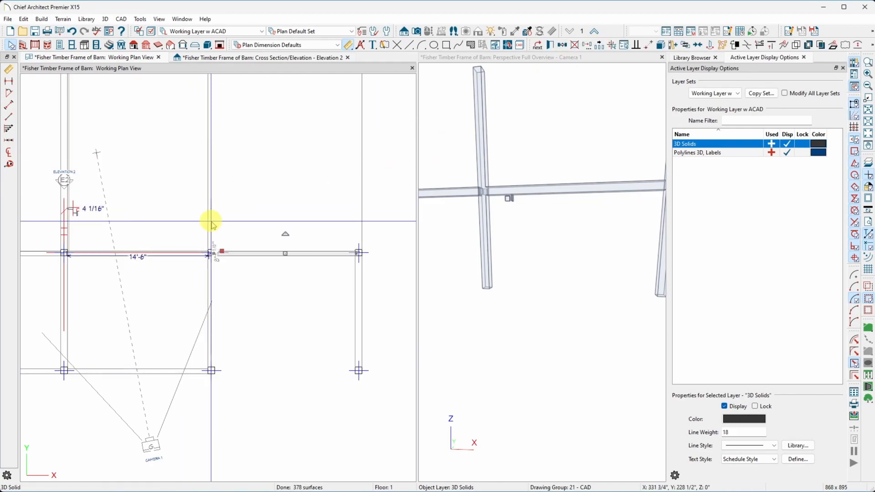
key("Escape")
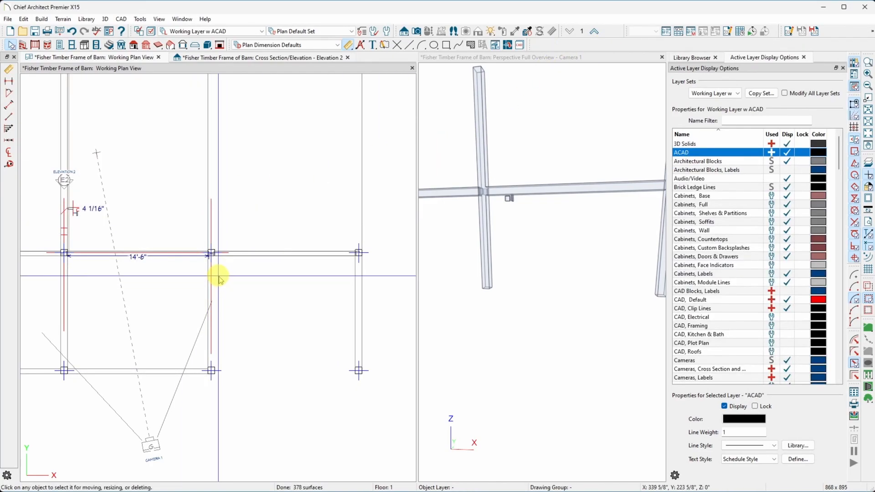
Step: Try to flip the mirrored beam in the adjacent bay about the red centerline running lengthwise through the shared post
scroll(222, 278, "up", 5)
scroll(196, 214, "down", 4)
scroll(311, 228, "up", 4)
scroll(310, 228, "down", 2)
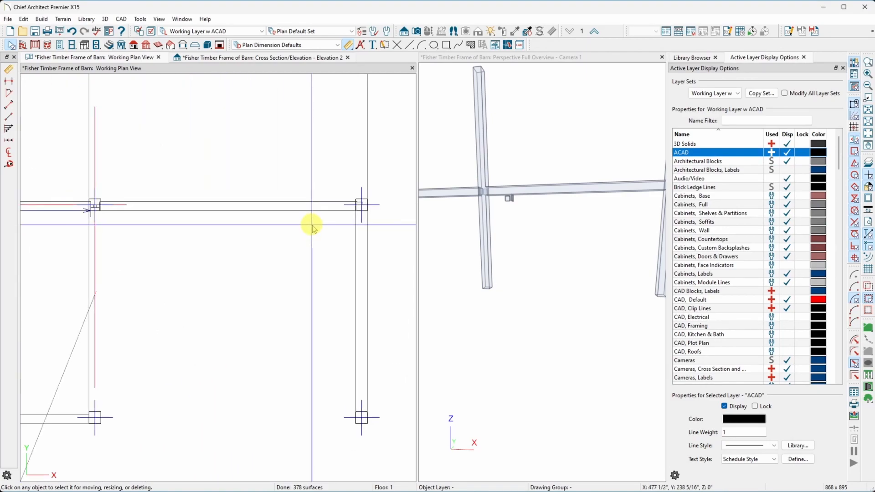
left_click(295, 204)
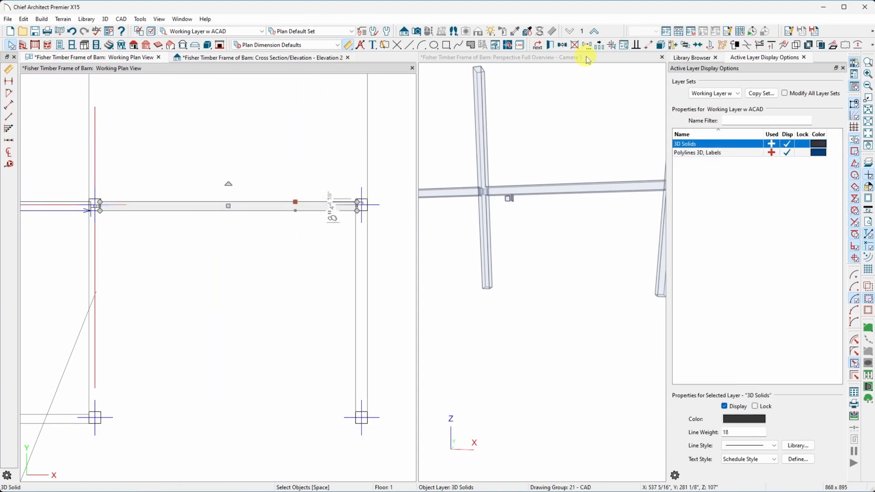
left_click(710, 46)
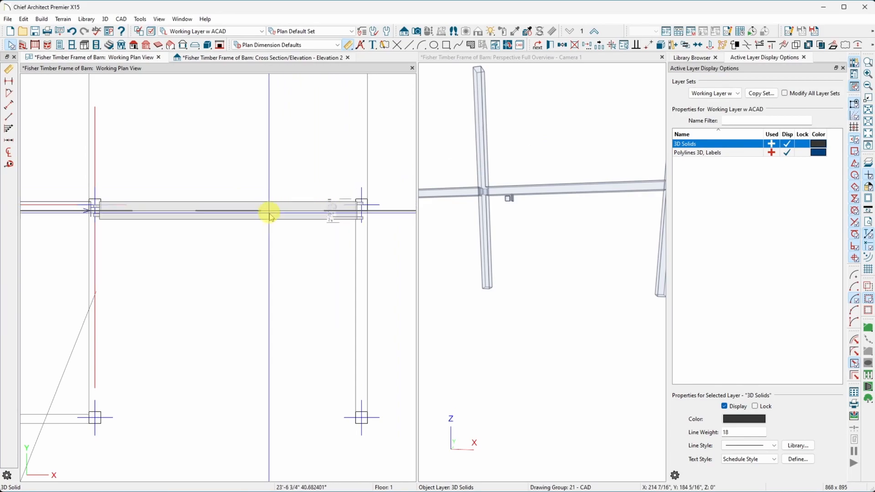
scroll(105, 215, "up", 3)
scroll(116, 203, "up", 2)
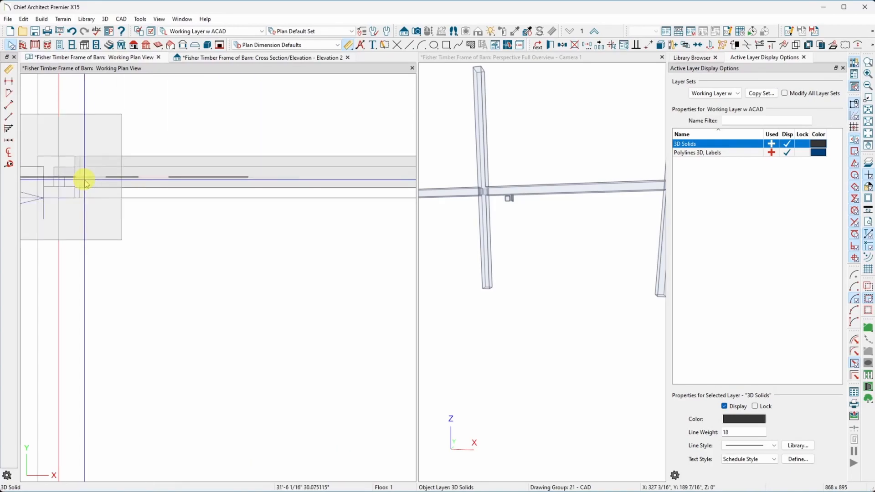
left_click(85, 183)
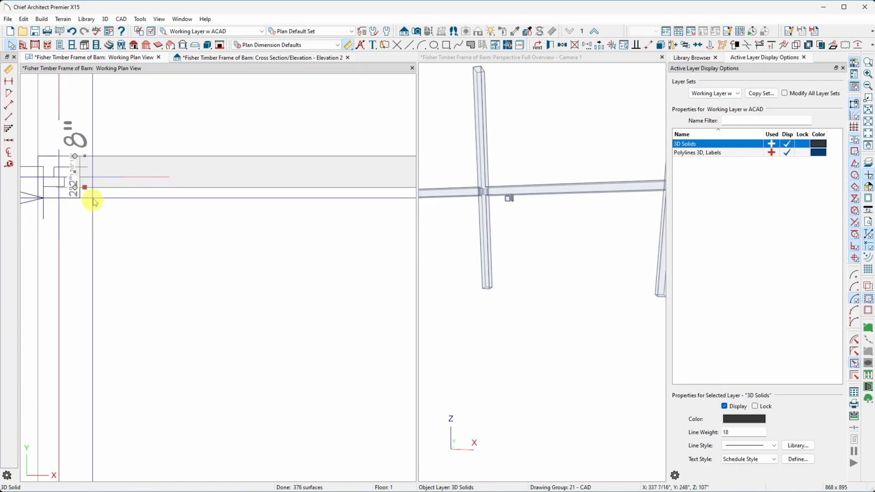
left_click(135, 102)
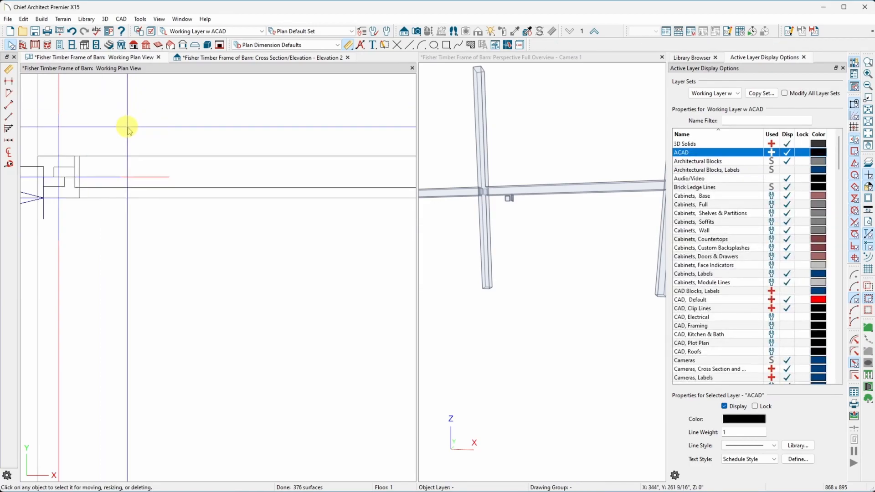
scroll(129, 129, "down", 3)
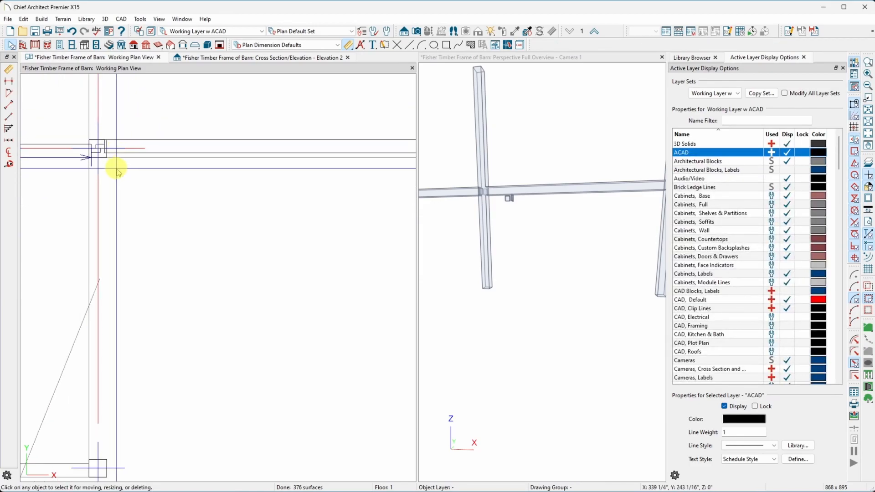
scroll(108, 168, "up", 2)
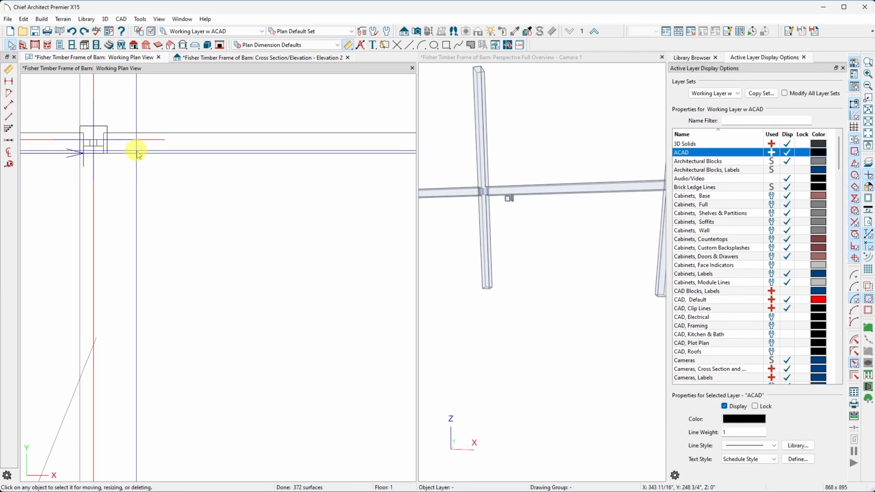
scroll(78, 146, "down", 2)
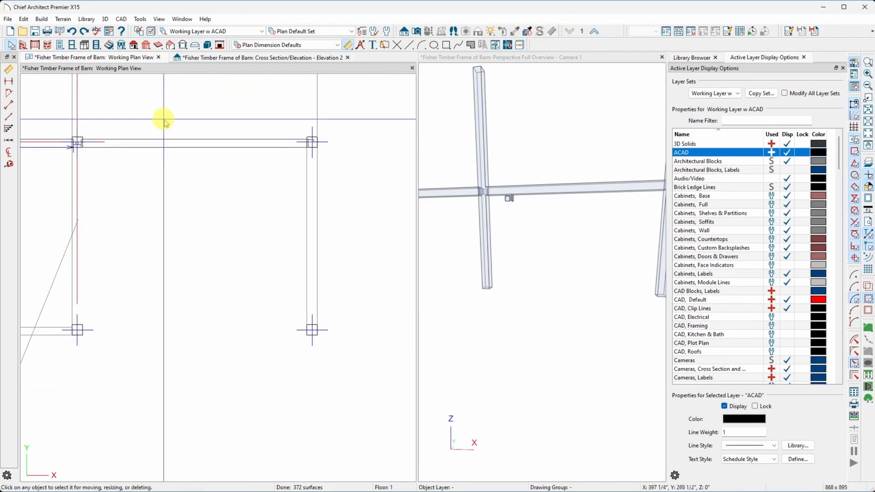
Step: Flip the mirrored beam in the adjacent bay about its own lengthwise centerline, keeping it in line with the beam row
left_click(180, 140)
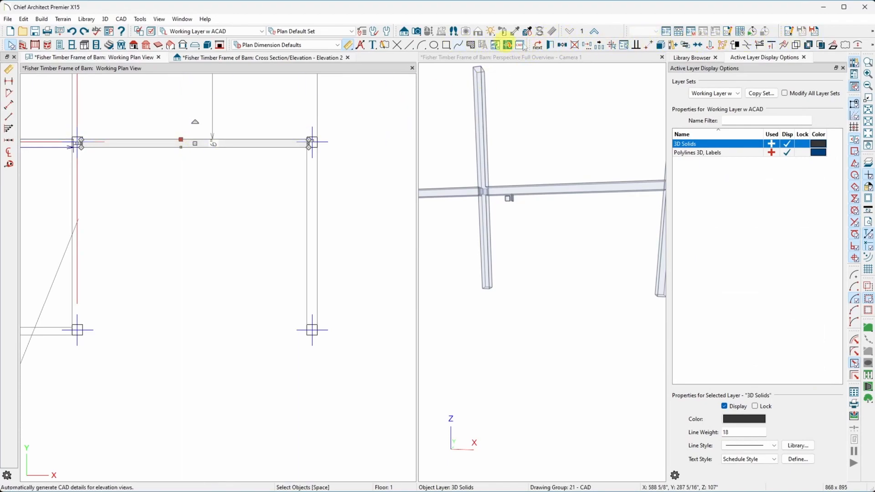
left_click(710, 44)
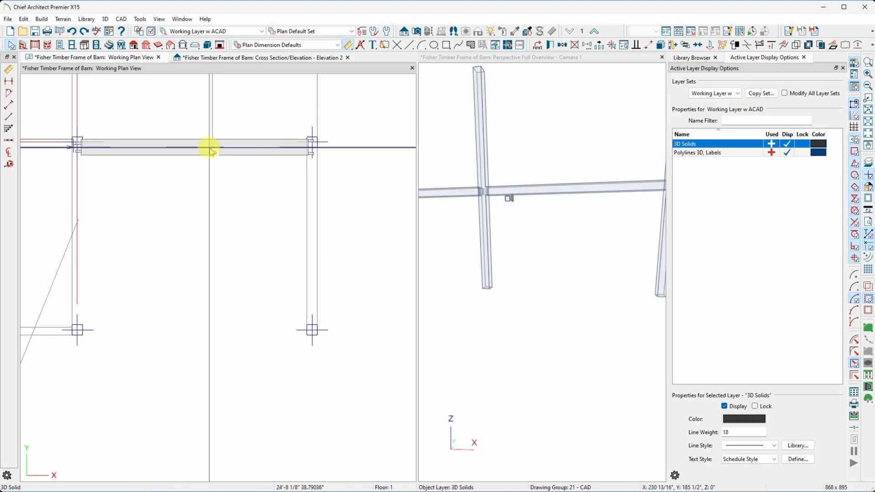
left_click(194, 152)
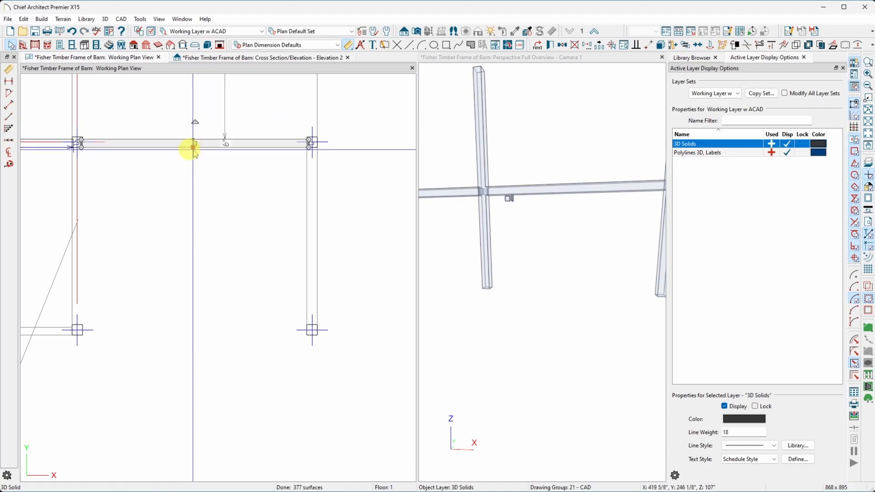
left_click(237, 206)
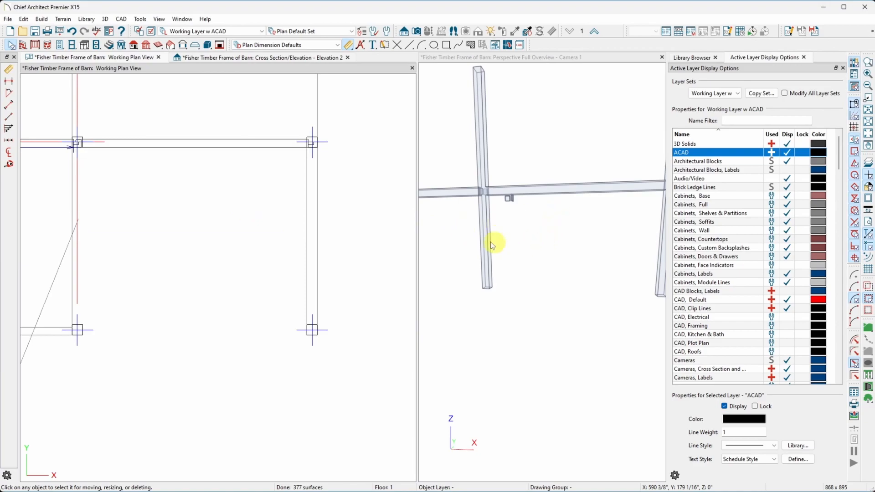
Step: Examine the whole beam row in the perspective overview and how the beam tenons meet inside the post
scroll(280, 219, "down", 1)
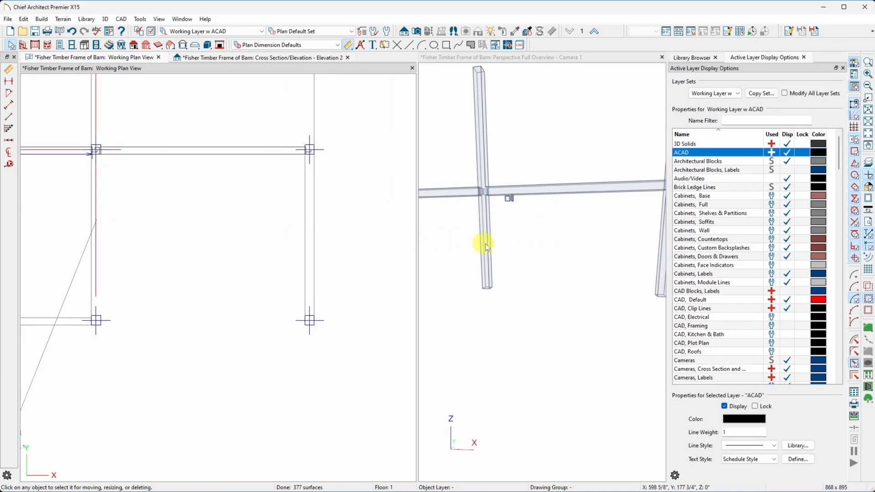
scroll(519, 246, "down", 2)
scroll(520, 244, "down", 2)
scroll(575, 203, "up", 1)
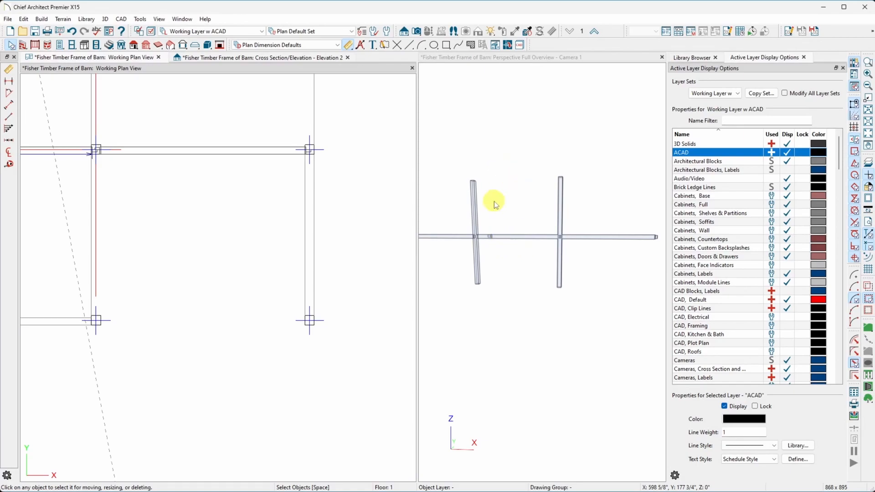
scroll(522, 256, "down", 3)
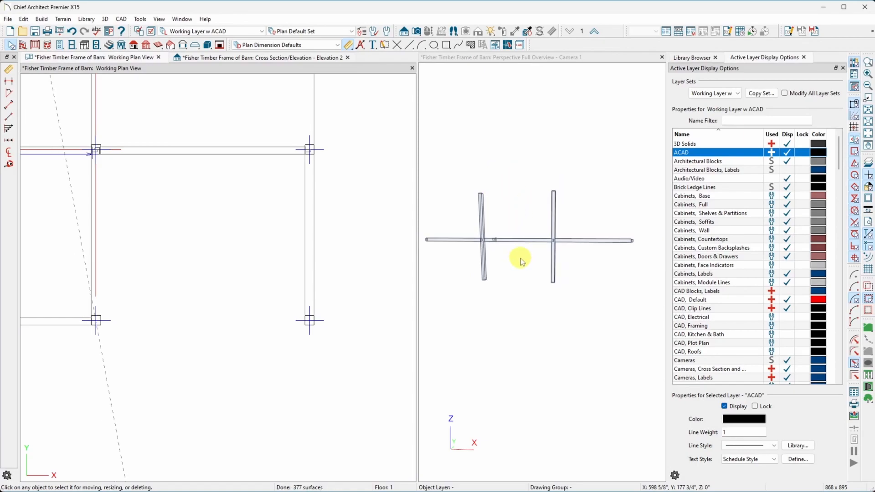
scroll(377, 293, "down", 11)
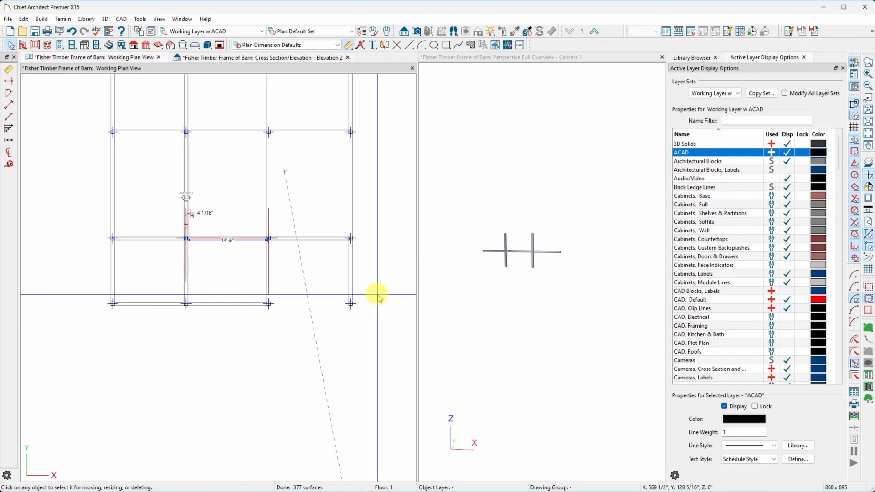
scroll(140, 332, "up", 8)
scroll(140, 332, "up", 2)
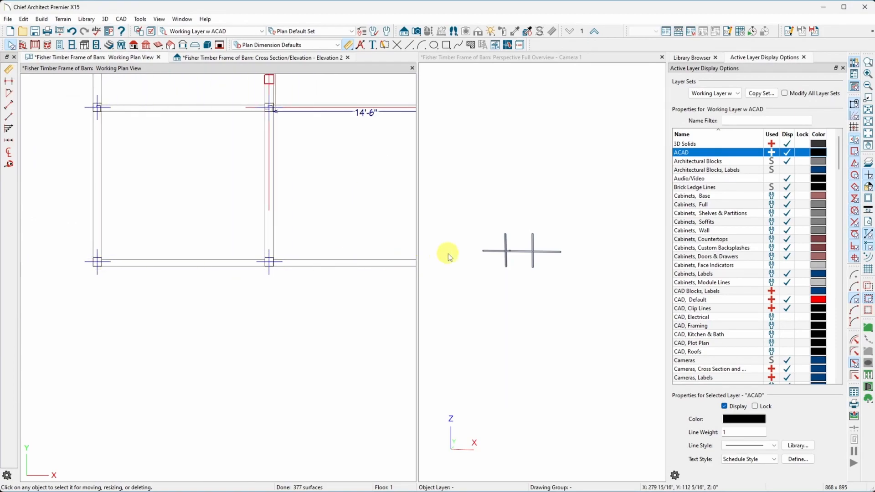
scroll(509, 250, "up", 10)
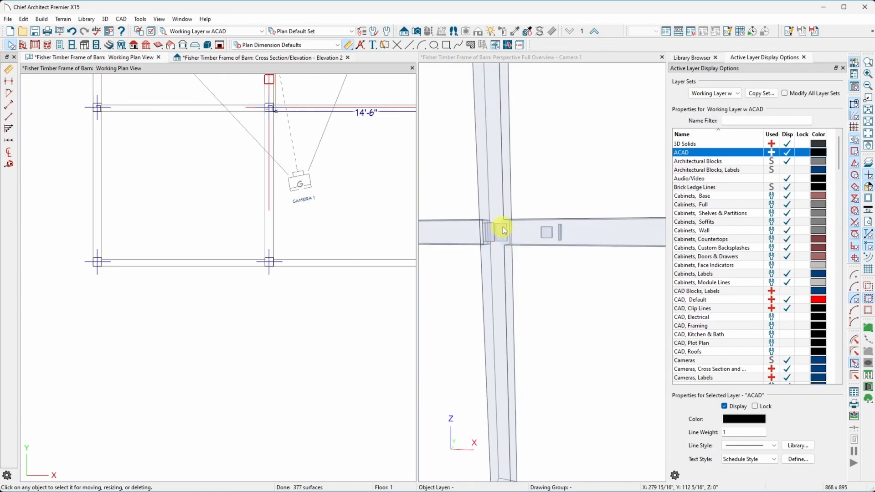
scroll(504, 228, "up", 3)
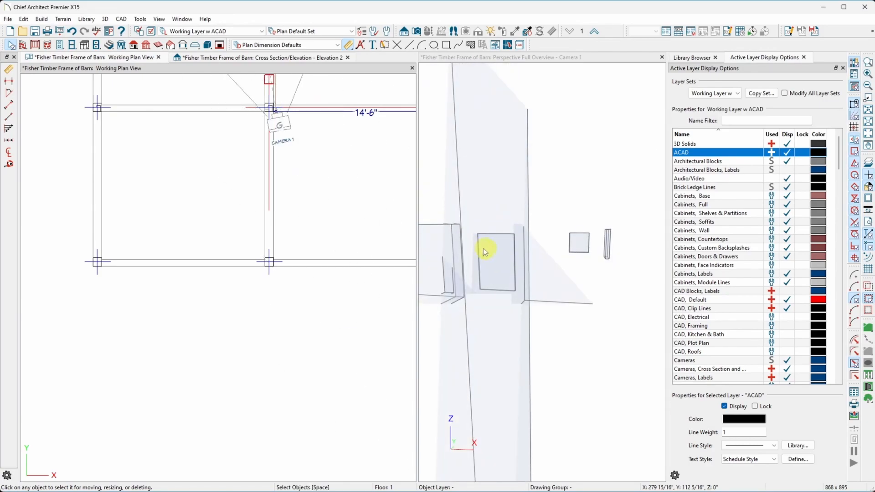
scroll(497, 260, "down", 5)
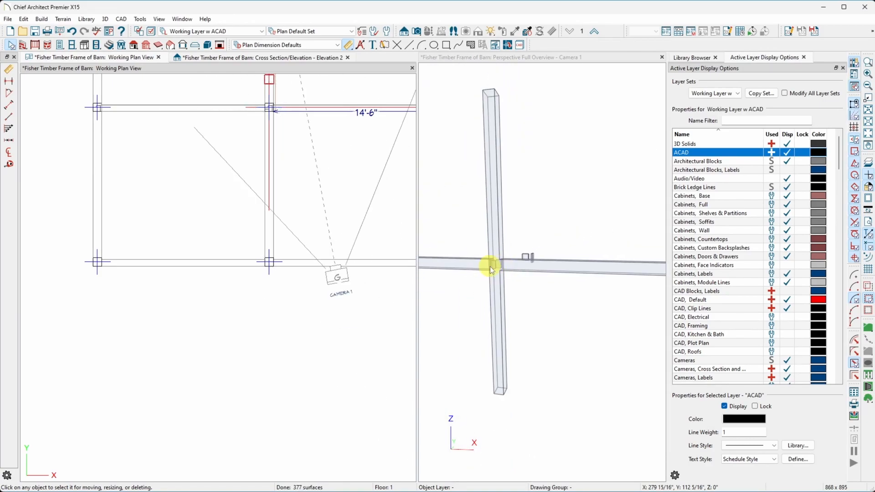
scroll(491, 265, "up", 4)
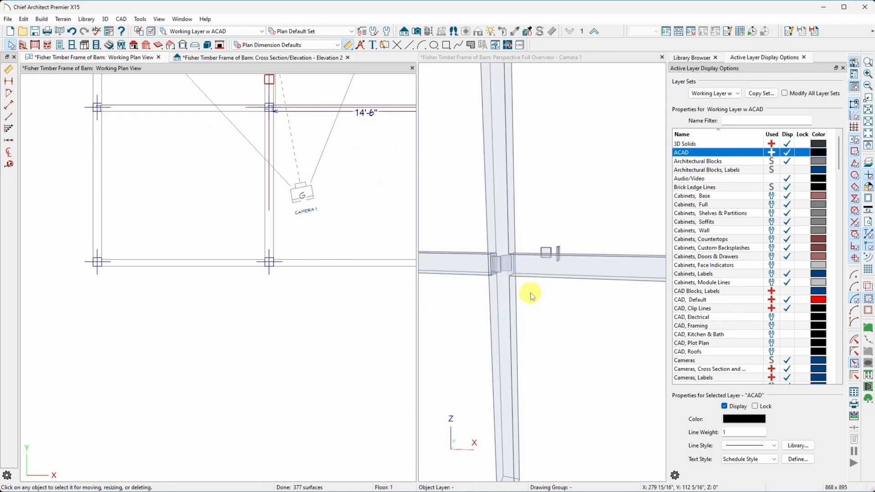
scroll(527, 276, "up", 3)
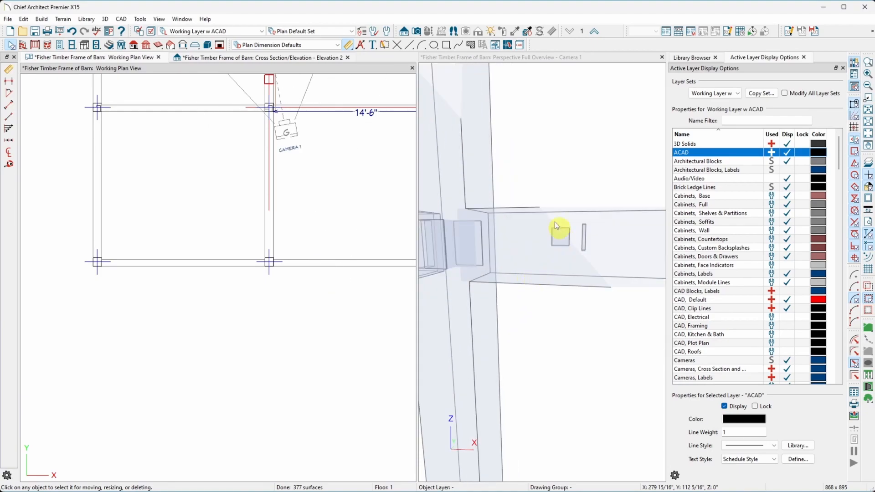
scroll(487, 258, "down", 5)
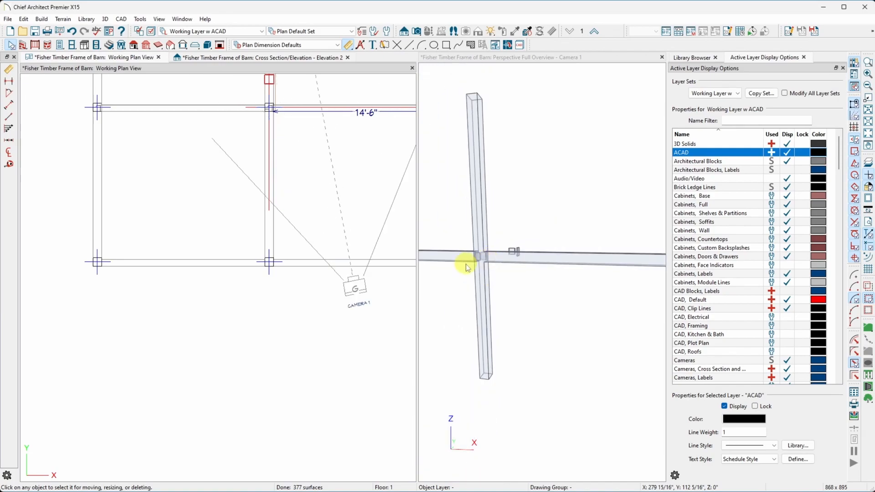
Step: Check which layers the beam solid beyond the post and the ACAD outline of the neighbouring bay are on
left_click(450, 259)
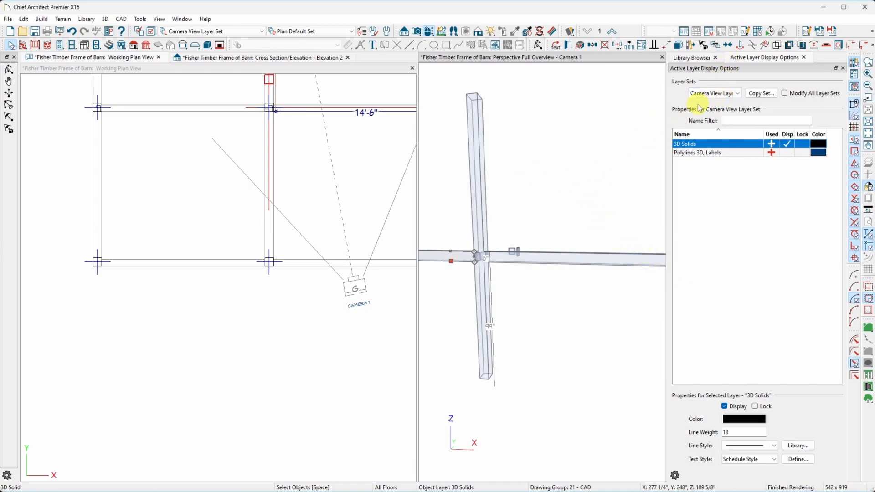
left_click(204, 272)
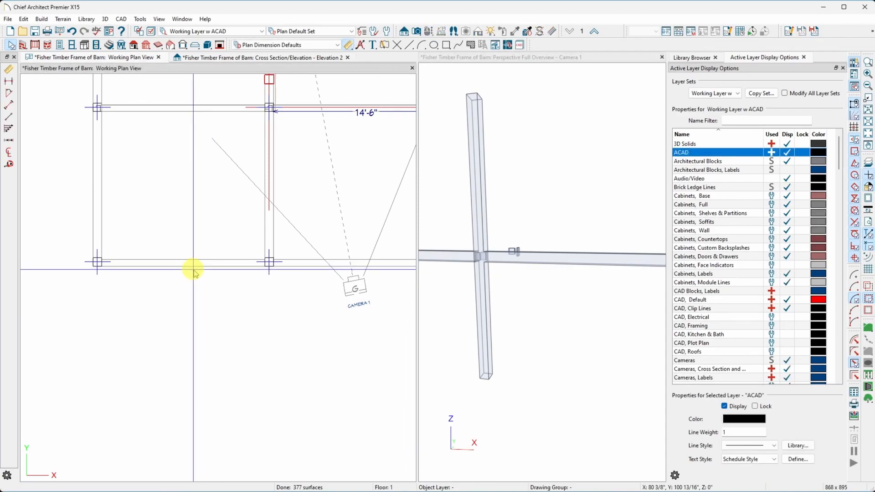
left_click(191, 266)
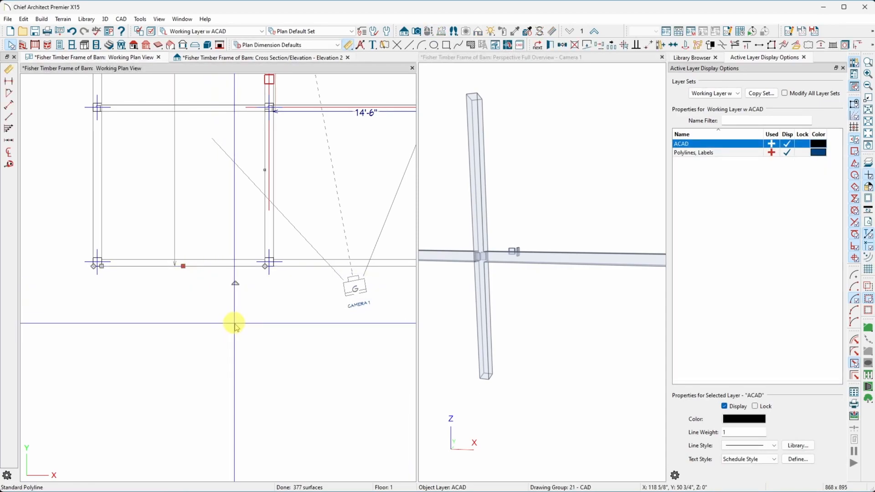
left_click(218, 108)
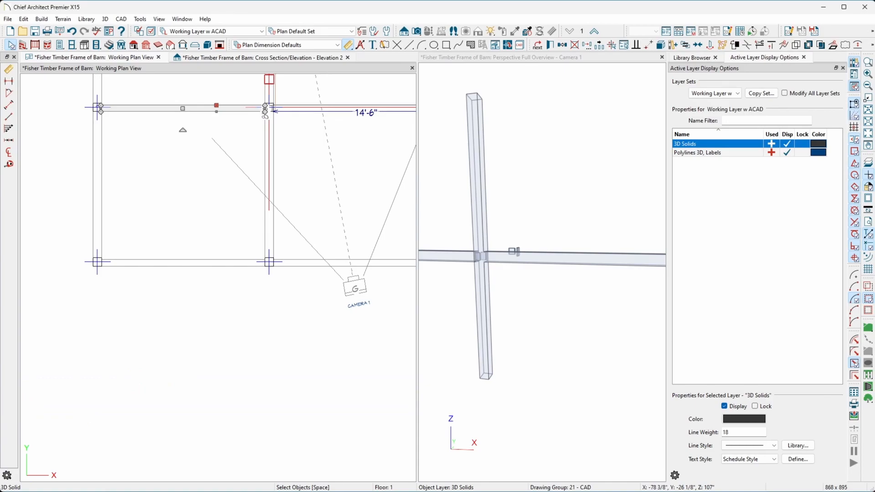
key("Escape")
Step: Open the layer display options of the Working Layer Set
left_click(142, 19)
left_click(140, 19)
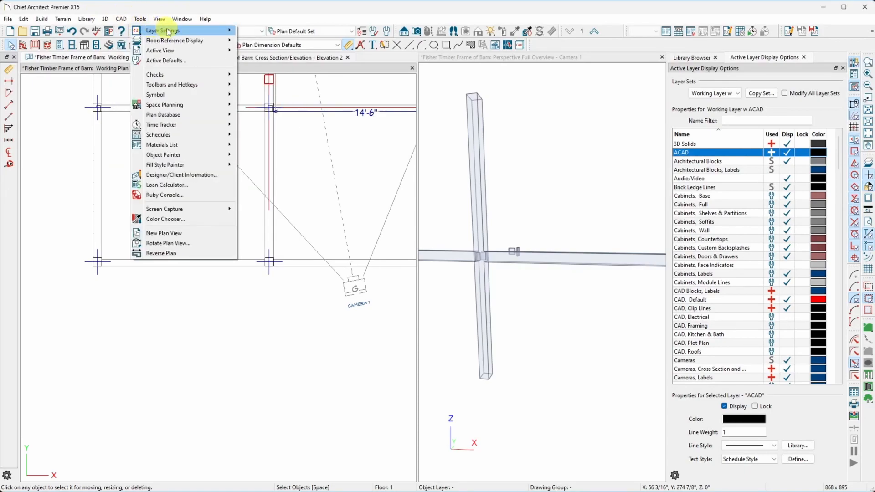
mouse_move(166, 30)
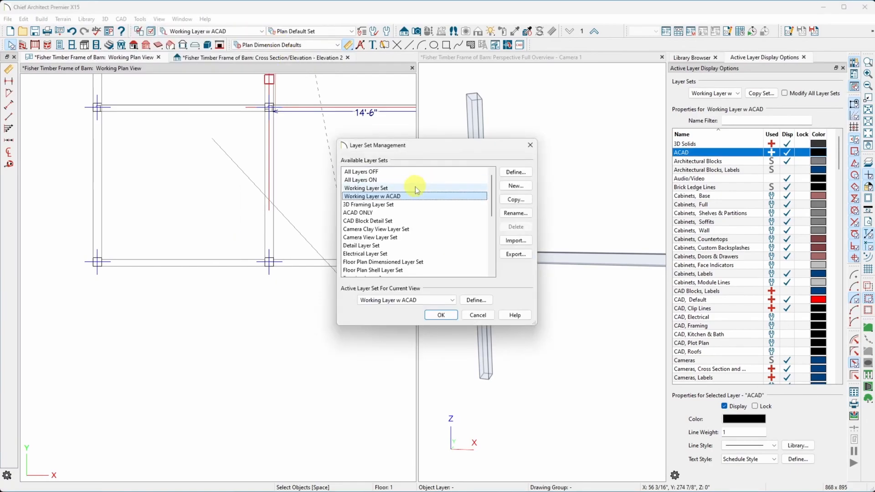
left_click(378, 188)
left_click(524, 199)
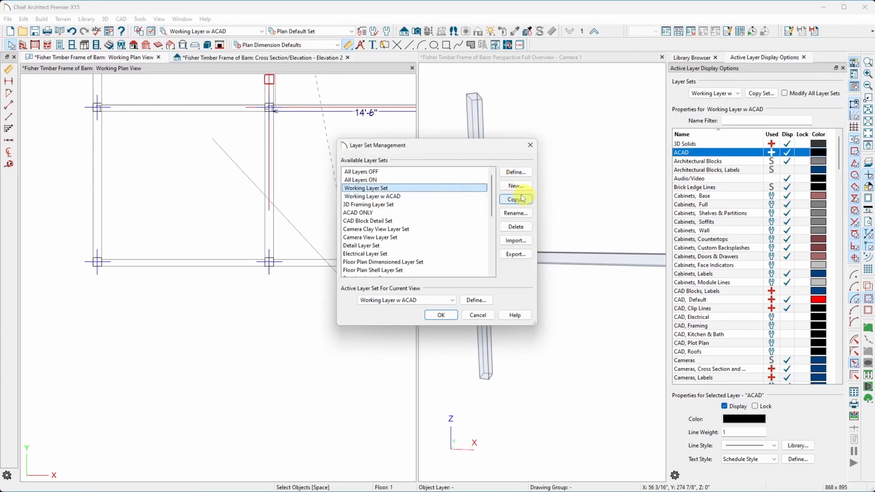
double_click(404, 187)
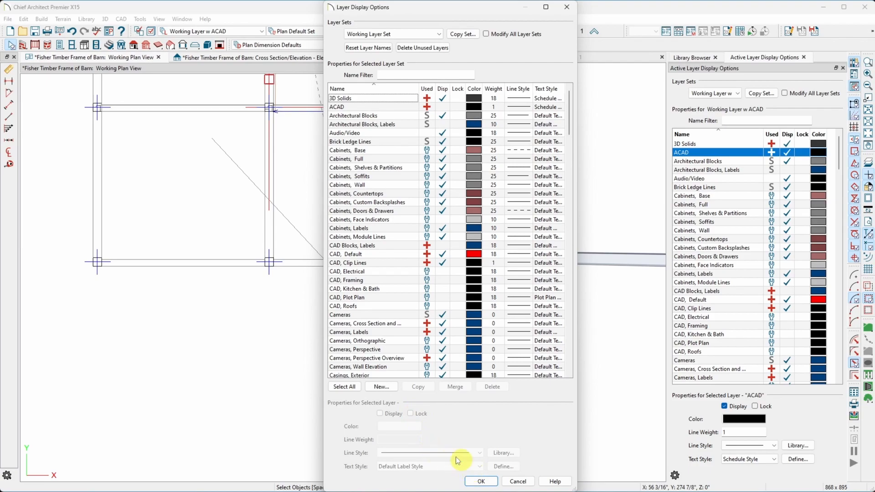
Step: Create a new layer named 3D Girder Beams in the Working Layer Set
left_click(381, 387)
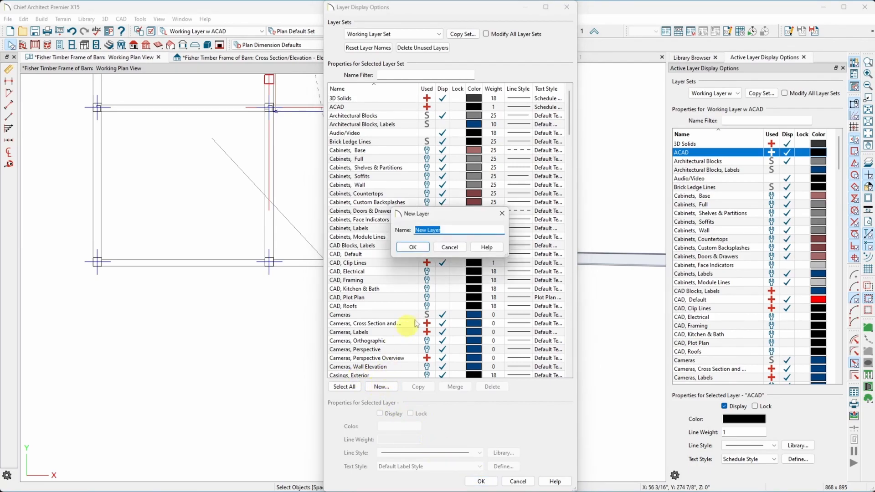
key("BackSpace")
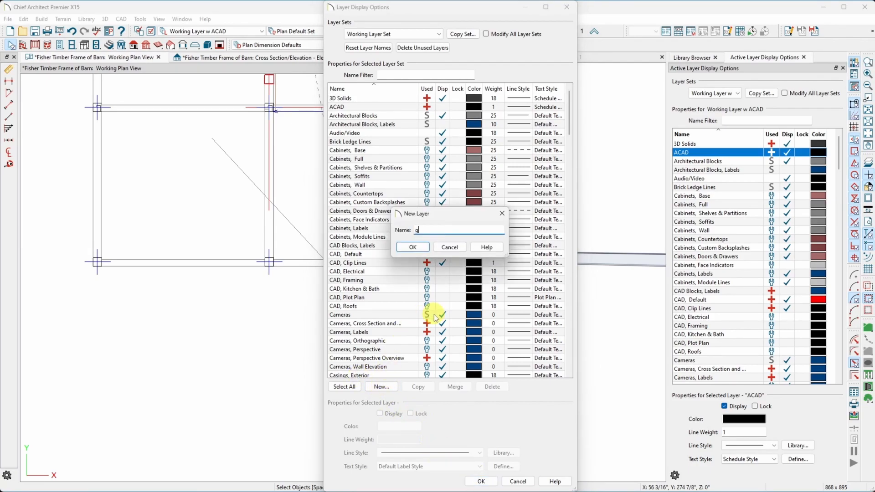
type("Guirde")
key("BackSpace")
key("BackSpace")
key("BackSpace")
key("BackSpace")
key("BackSpace")
type("id")
key("BackSpace")
type("rder Beams")
left_click_drag(449, 230, 408, 231)
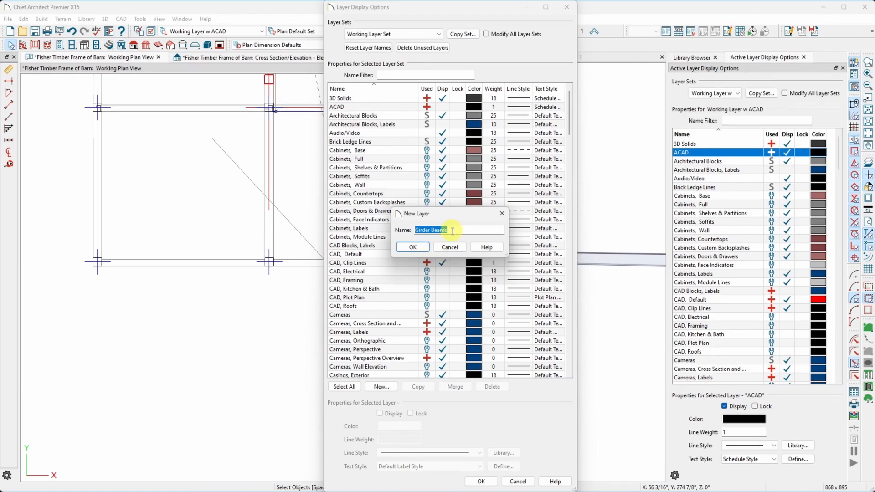
left_click(417, 230)
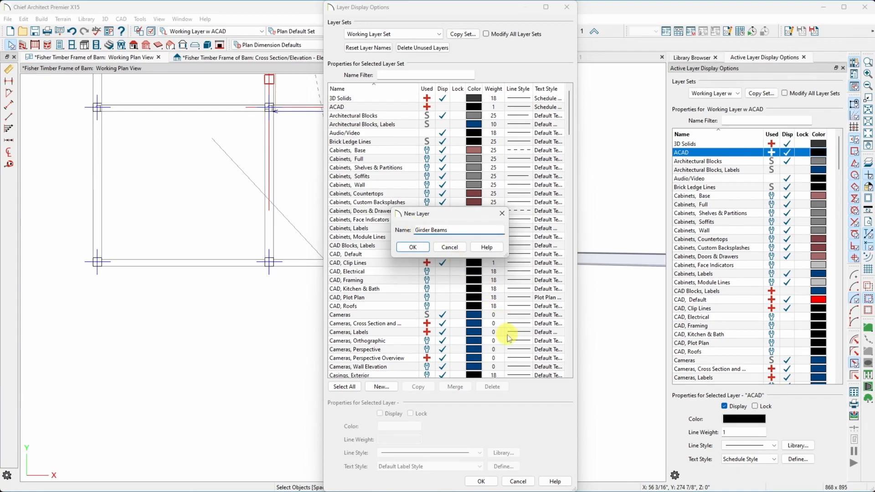
type("3D")
left_click(412, 248)
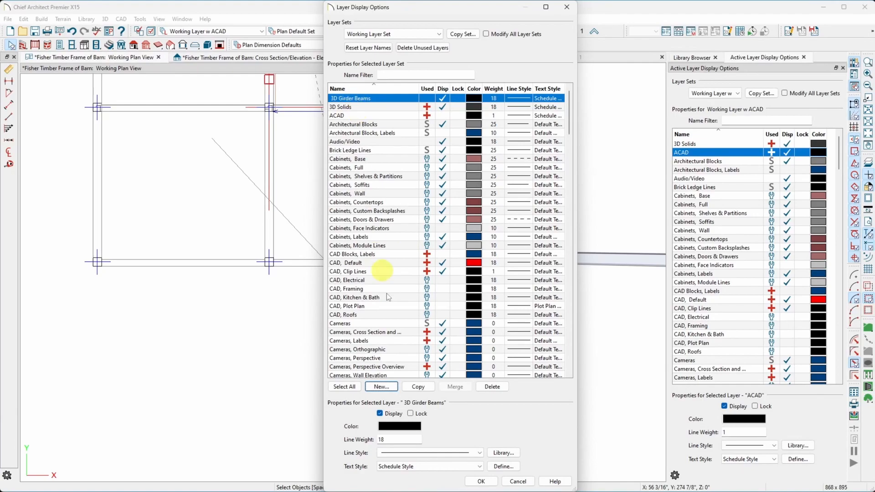
Step: Add another new layer named 3D Posts
left_click(393, 388)
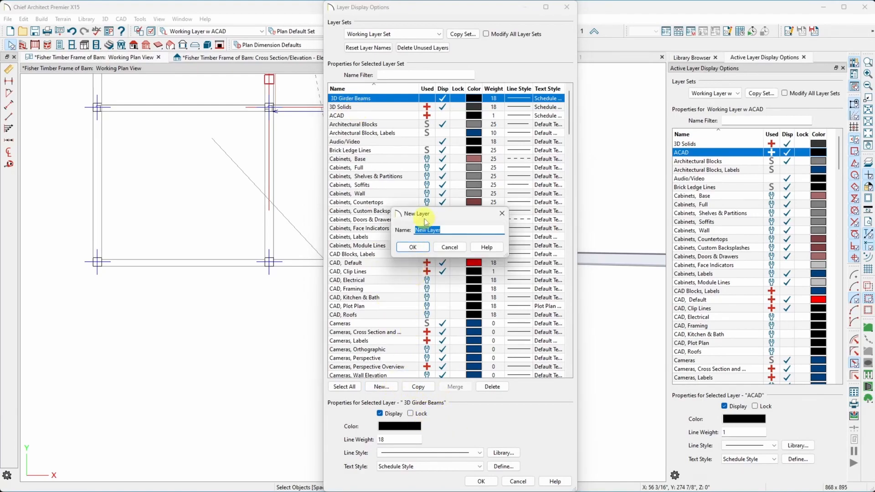
type("3D")
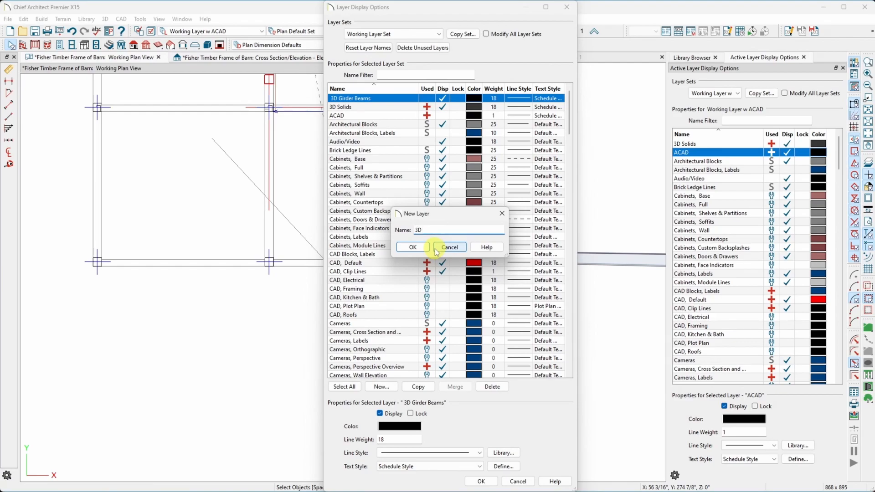
type(" Posts")
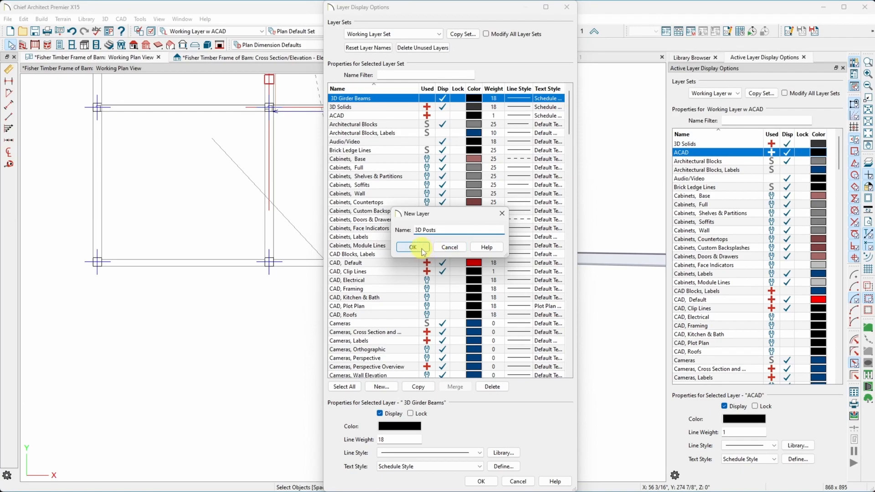
left_click(420, 248)
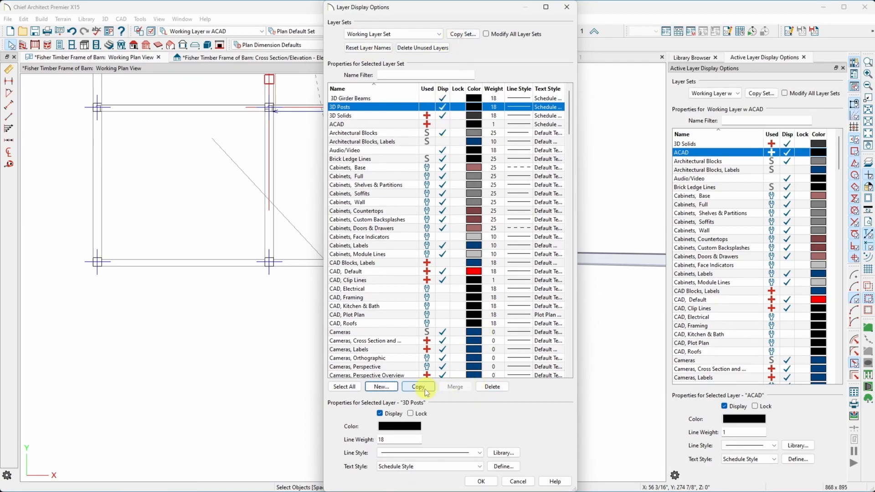
Step: Add another new layer named 3D Knee Braces
left_click(387, 389)
key("BackSpace")
type("3")
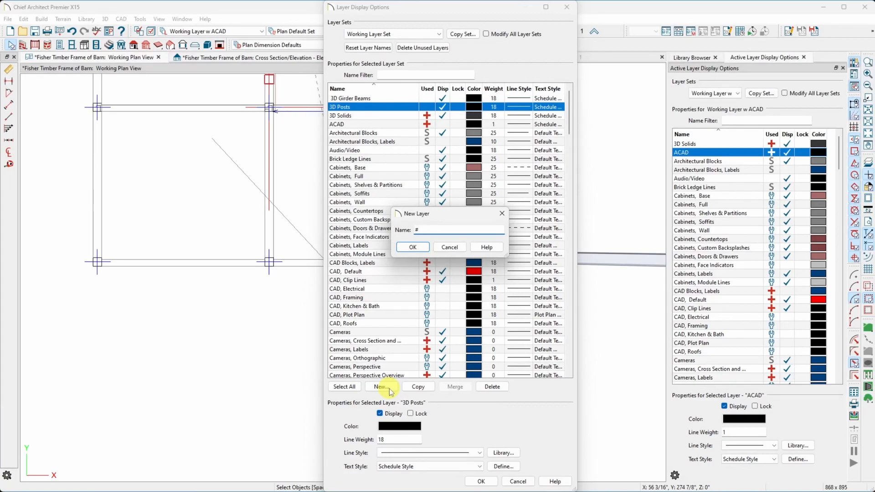
type("D Knr")
key("BackSpace")
type("ee Be")
key("BackSpace")
type("RACES")
key("BackSpace")
key("BackSpace")
key("BackSpace")
key("BackSpace")
key("BackSpace")
type("races")
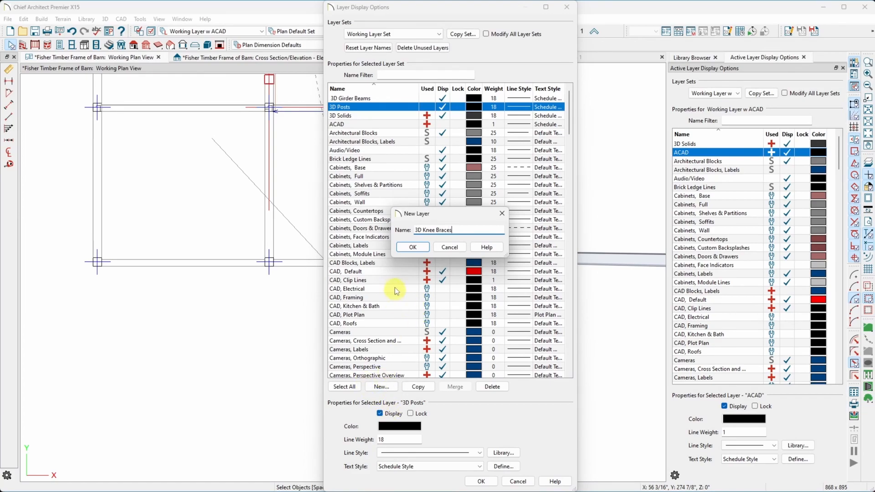
left_click(415, 248)
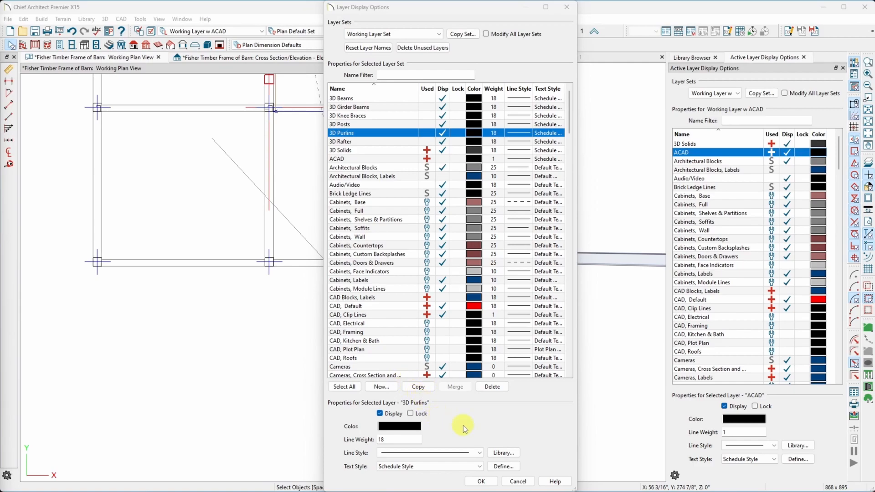
Step: Switch to AutoCAD to review the timber member types in the Bent12.dwg drawing, and return to Chief Architect
mouse_move(519, 489)
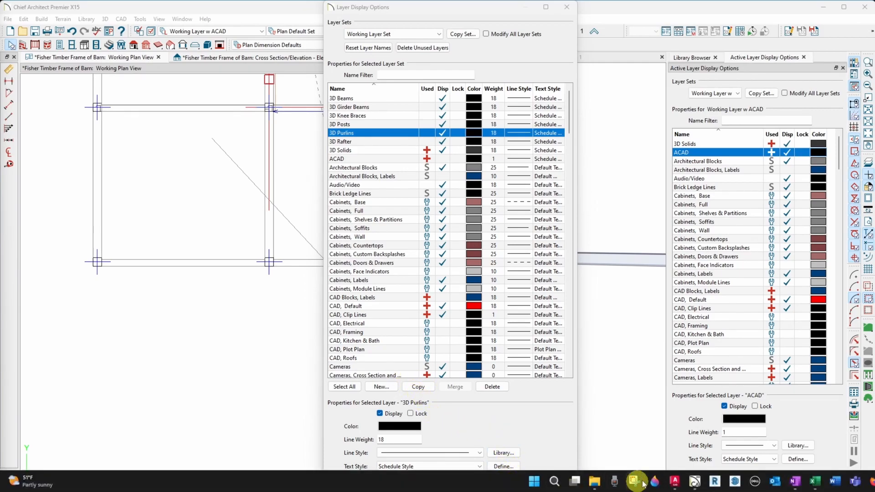
mouse_move(804, 487)
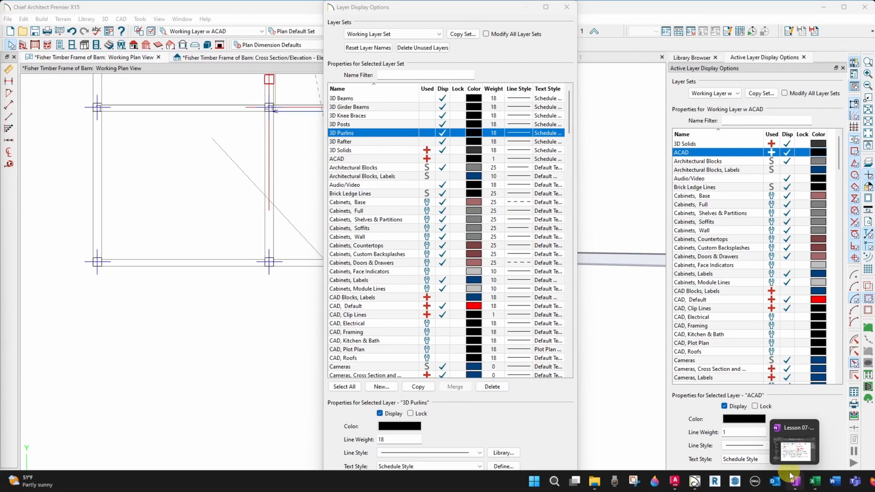
mouse_move(693, 483)
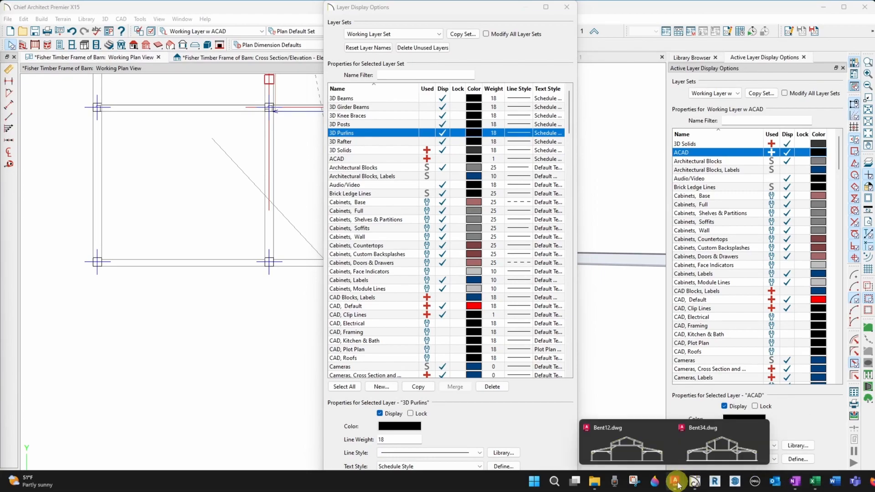
left_click(624, 440)
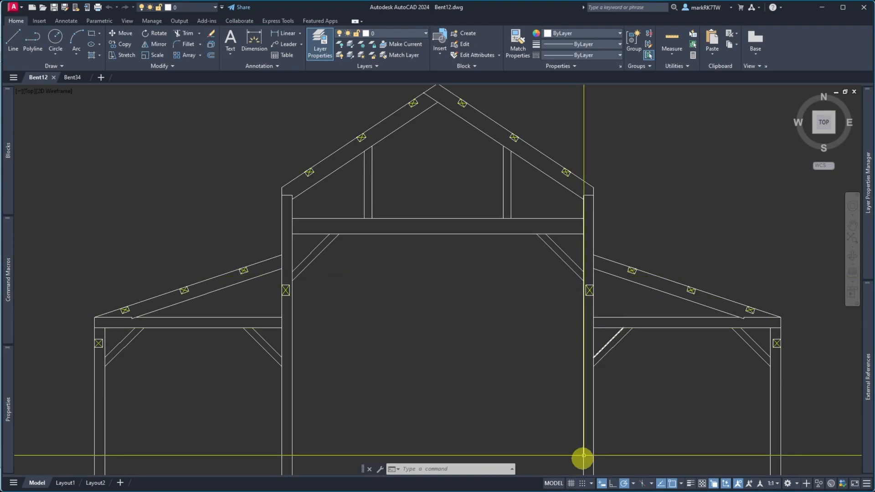
mouse_move(615, 483)
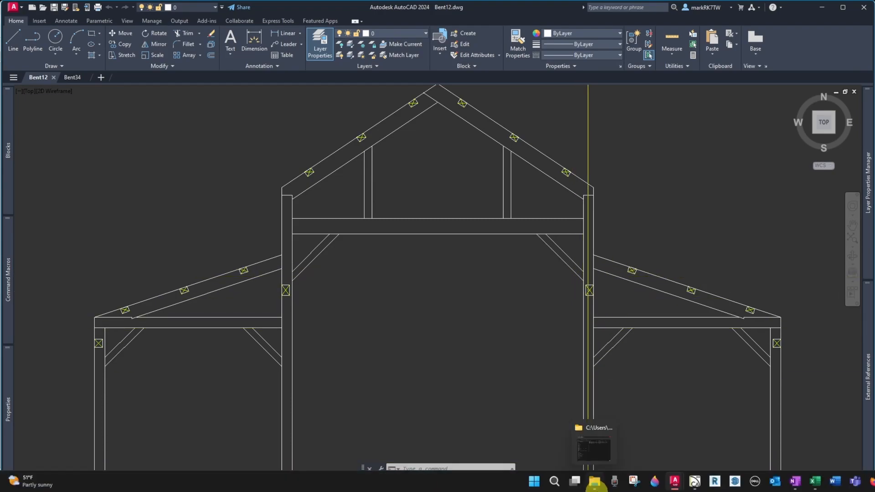
left_click(694, 481)
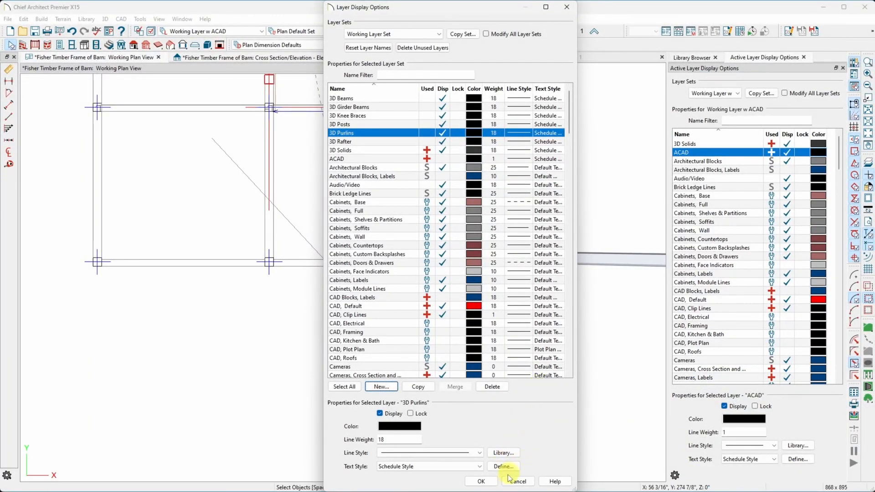
Step: Accept the new layers and make ACAD ONLY the active layer set of the plan view
left_click(483, 481)
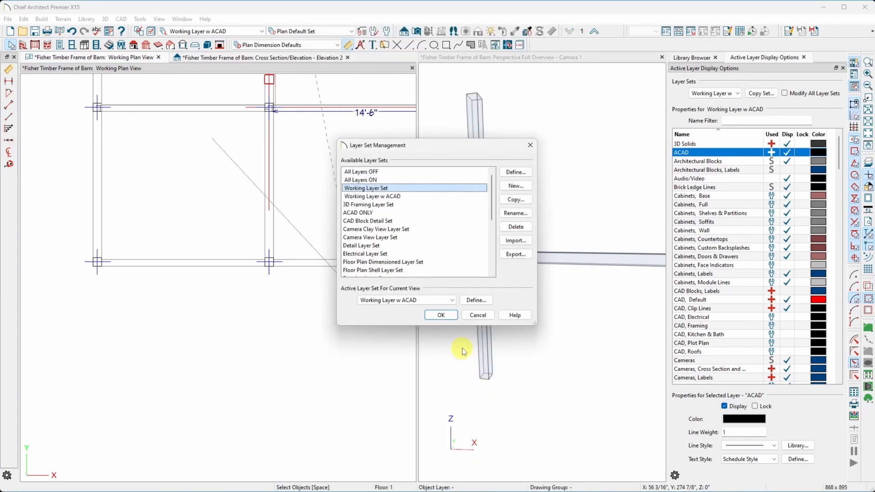
left_click(442, 315)
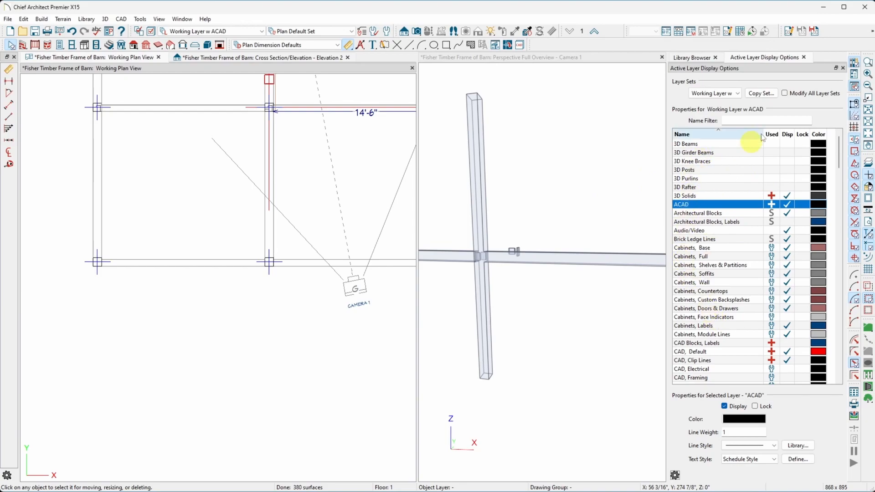
left_click(739, 93)
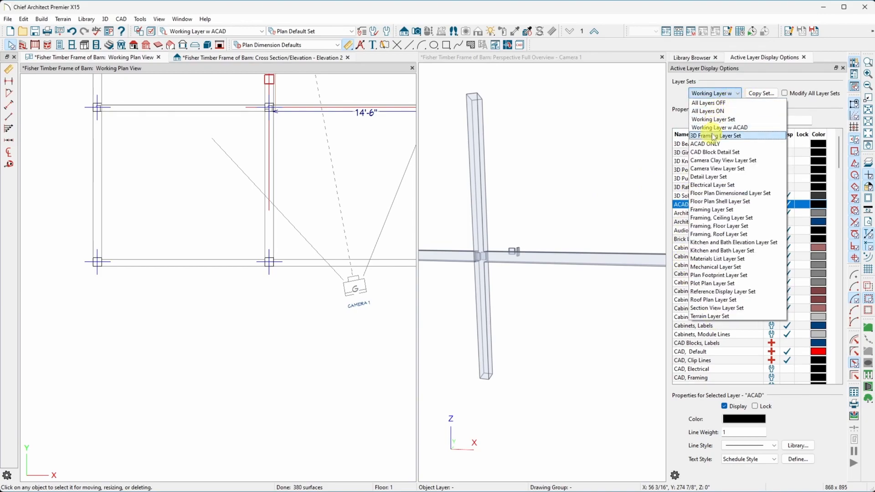
left_click(714, 145)
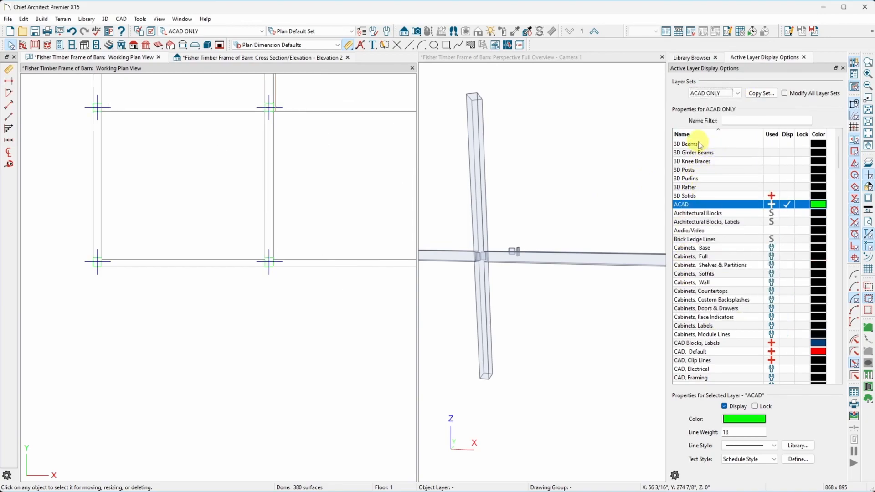
Step: Rename the 3D Rafter layer as 3D Rafters
left_click(699, 187)
left_click(701, 188)
left_click(701, 189)
type("s")
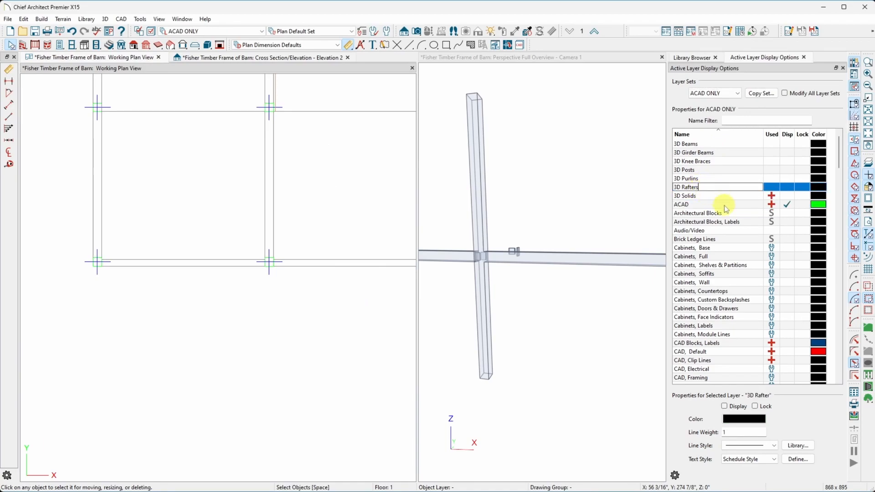
left_click(713, 172)
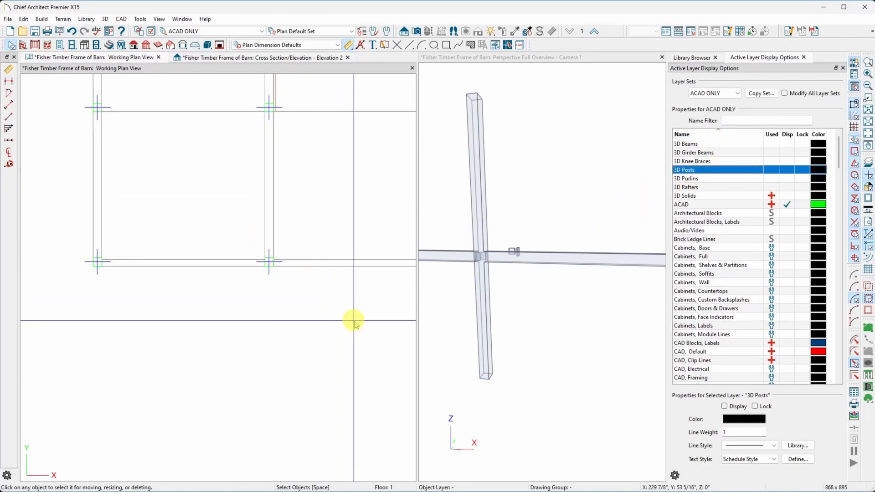
Step: Try showing 3D Solids and hiding ACAD in the ACAD ONLY layer set, and restore its ACAD-only display
left_click(554, 259)
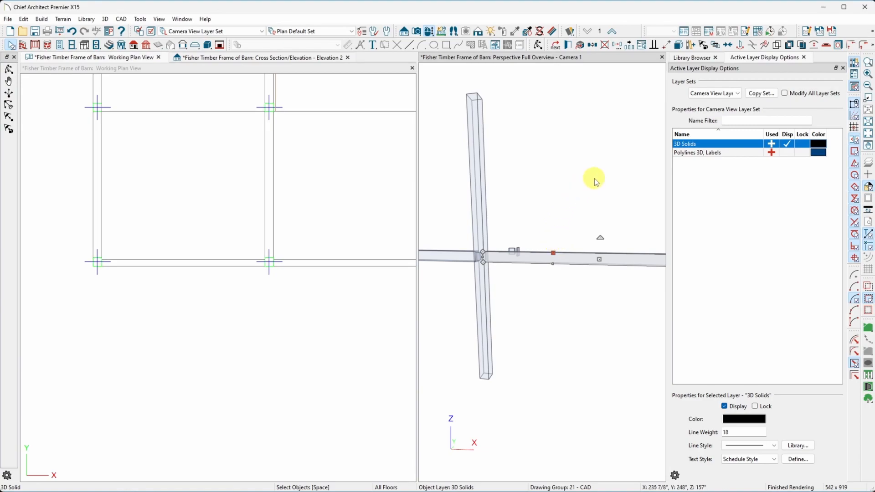
left_click(296, 225)
scroll(309, 347, "down", 3)
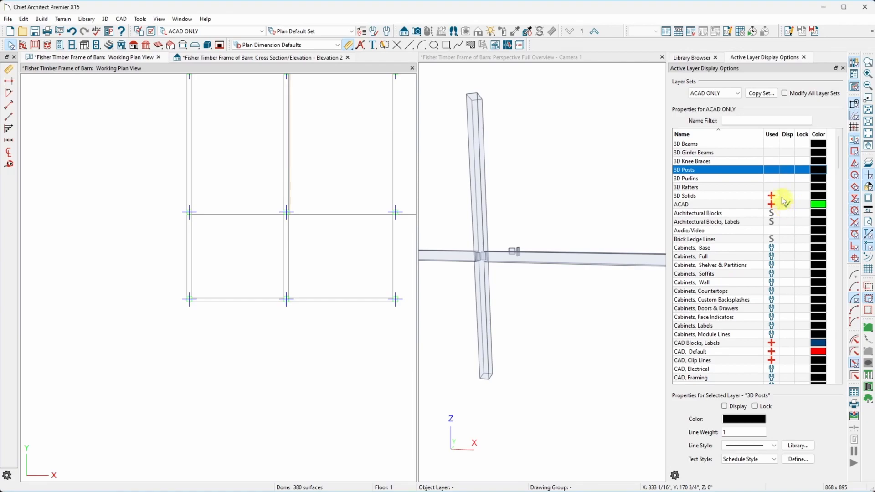
left_click(794, 196)
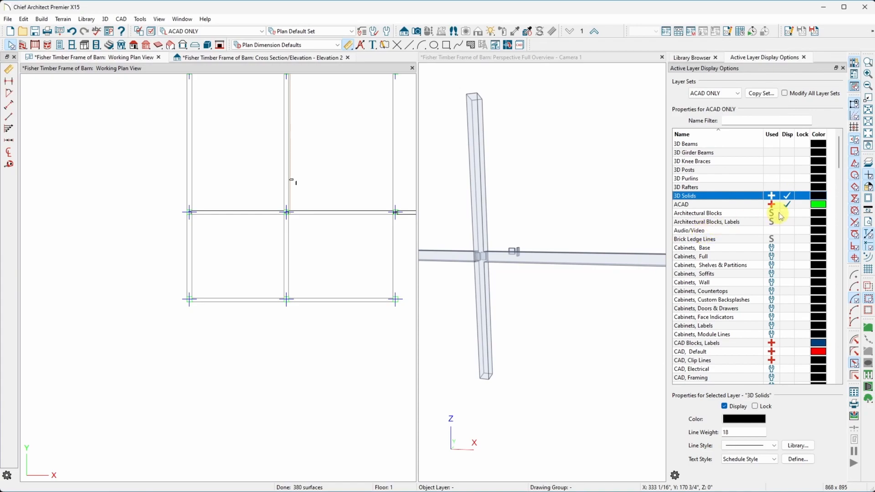
left_click(788, 205)
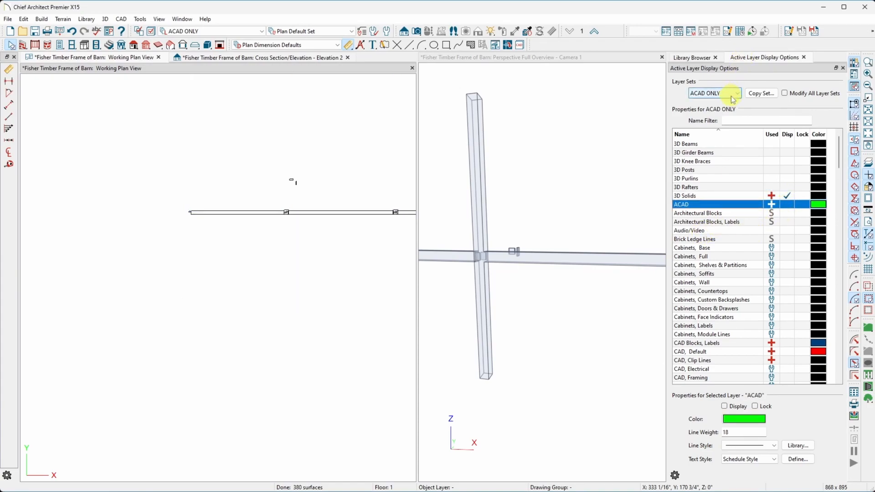
left_click(788, 204)
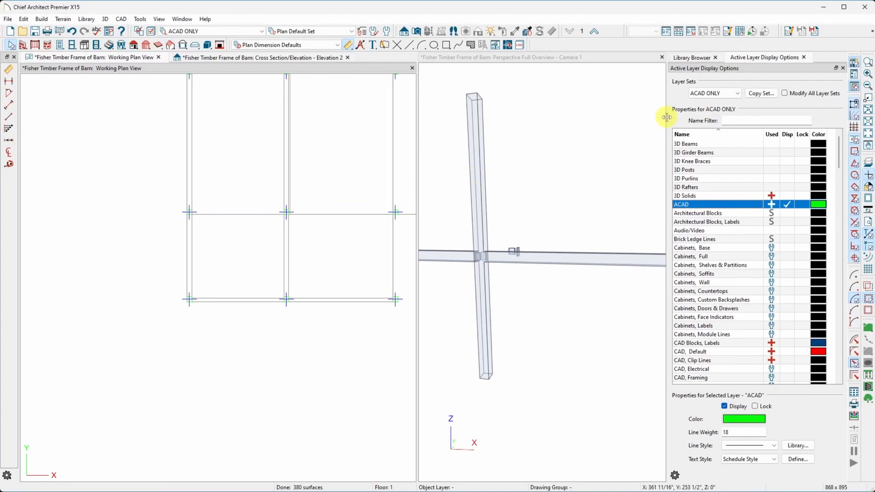
Step: Make Working Layer Set the active layer set of the plan view
left_click(738, 94)
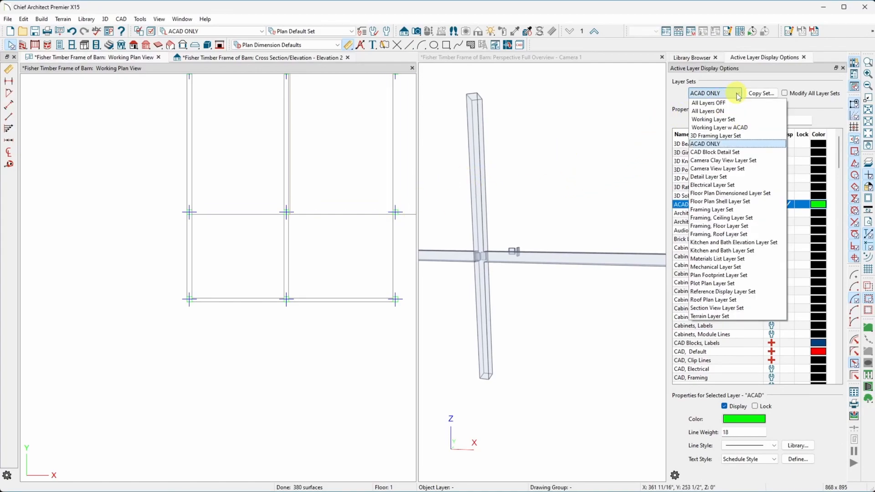
left_click(736, 120)
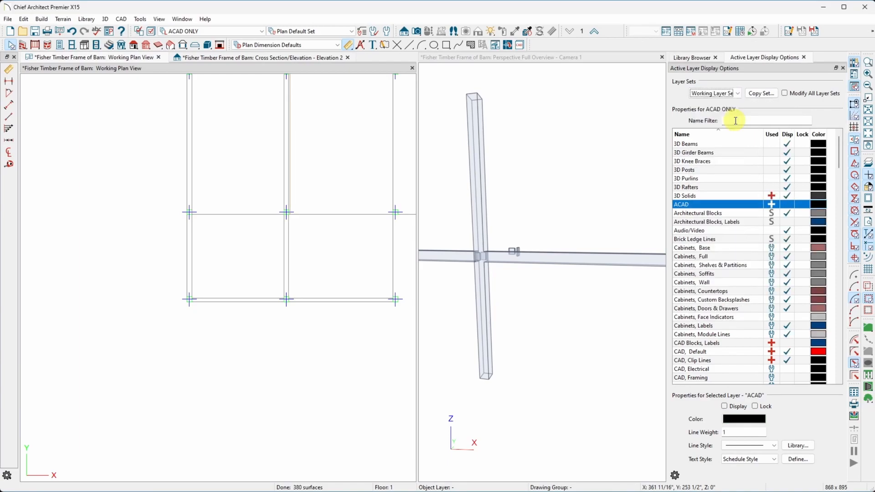
scroll(231, 211, "up", 5)
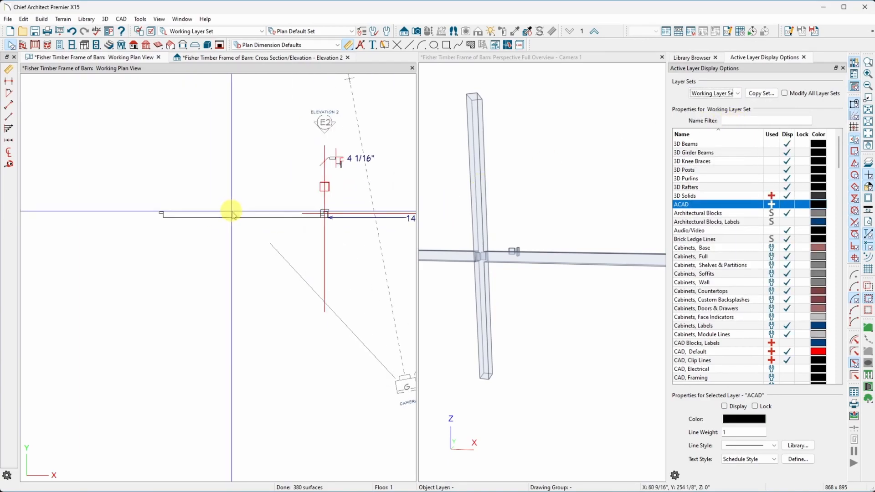
scroll(115, 226, "down", 4)
scroll(133, 221, "down", 2)
scroll(205, 219, "up", 3)
scroll(209, 220, "down", 3)
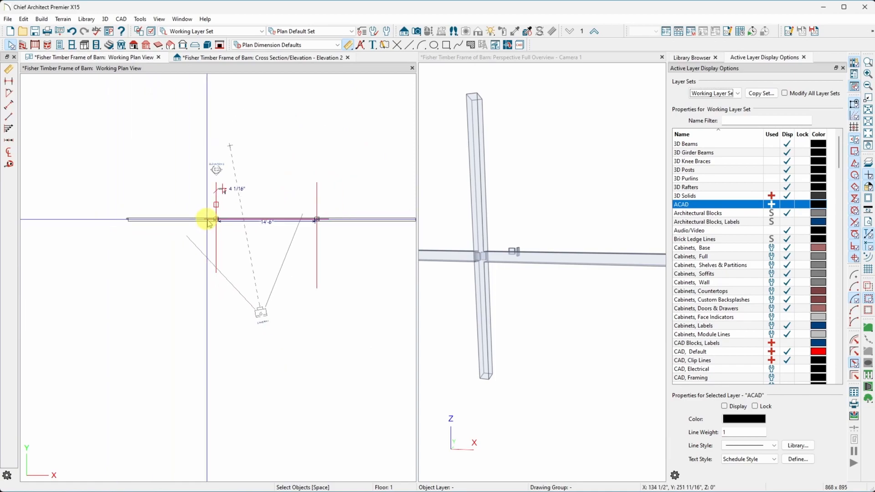
scroll(440, 251, "up", 2)
scroll(378, 240, "up", 1)
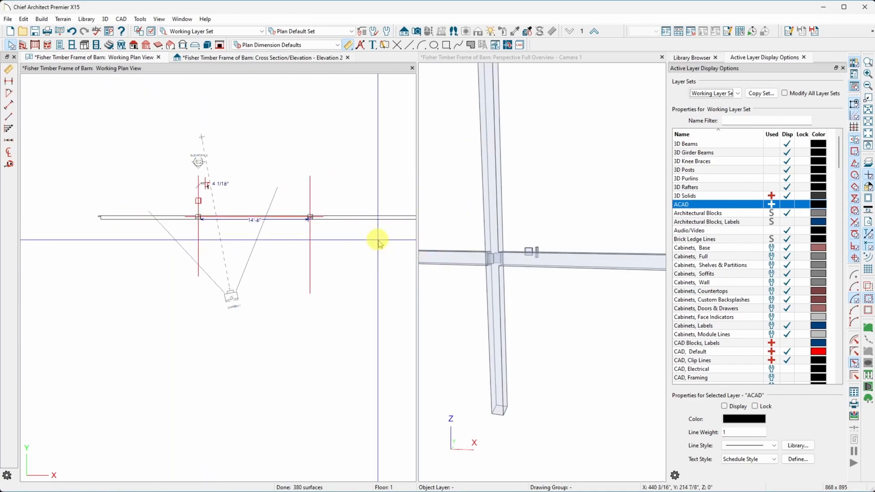
scroll(378, 240, "up", 2)
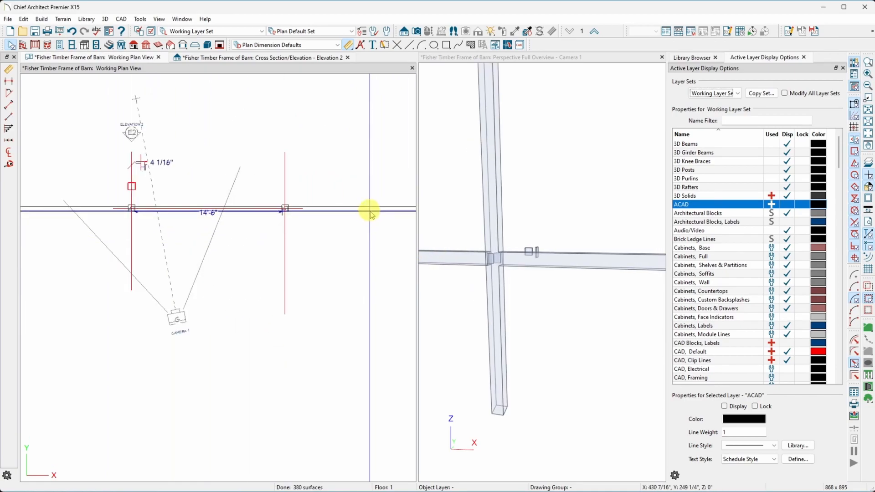
Step: Assign the three beam solids in the horizontal row to the 3D Girder Beams layer
left_click(368, 210)
left_click(256, 211, "shift")
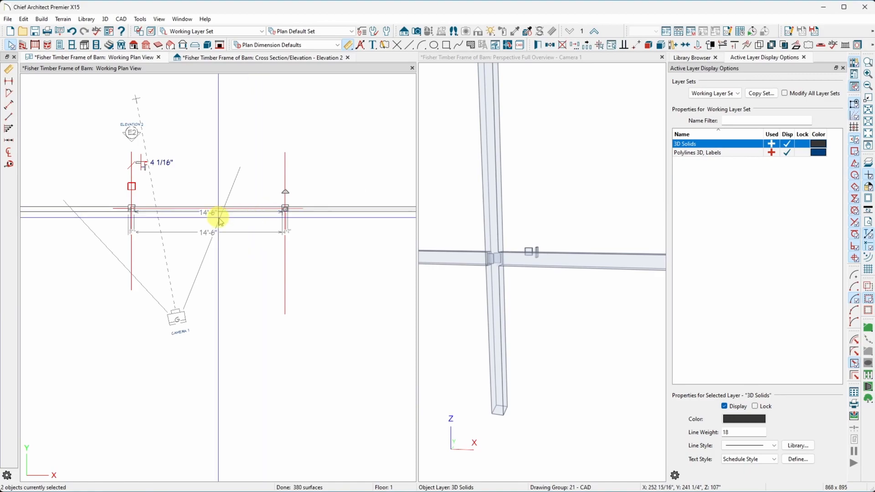
left_click(63, 211, "shift")
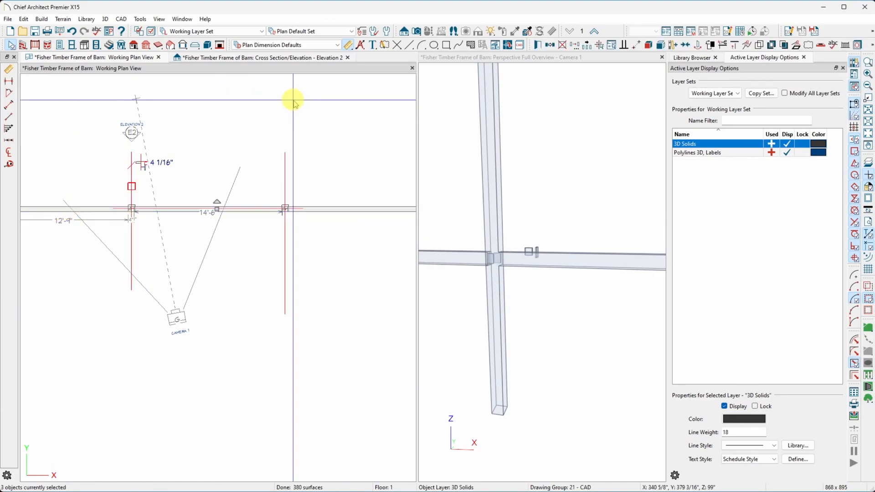
key("ctrl+e")
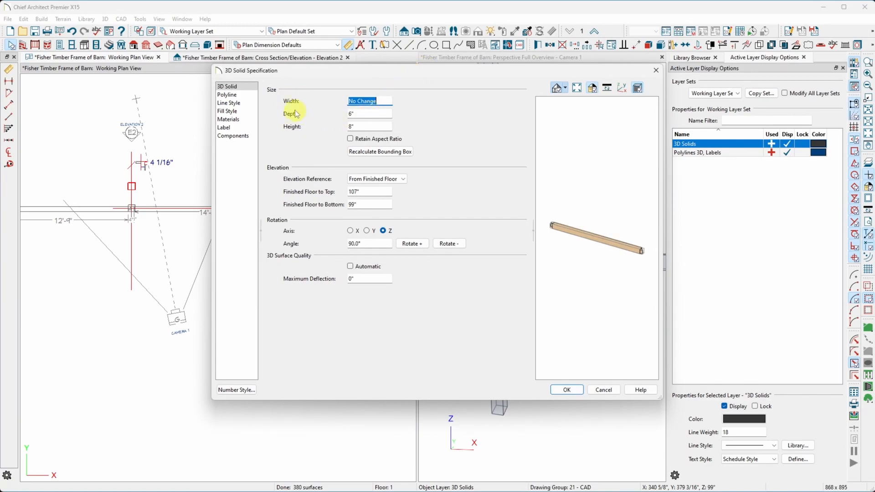
left_click(245, 103)
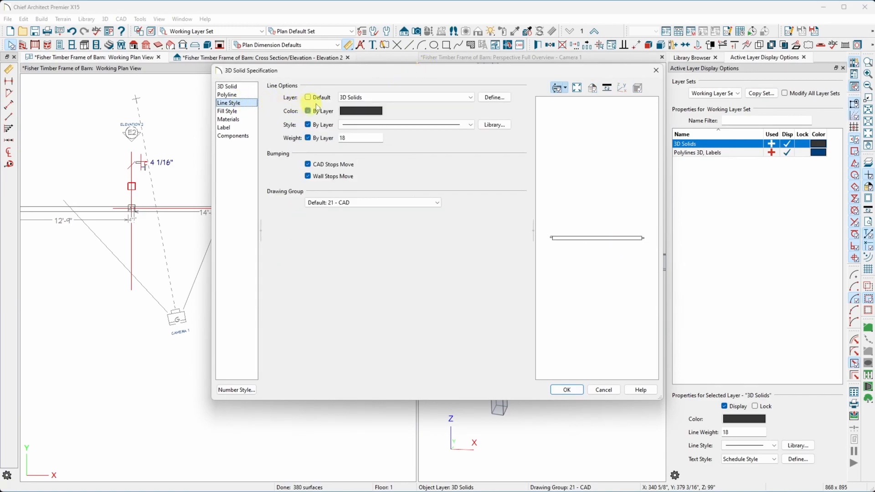
left_click(470, 98)
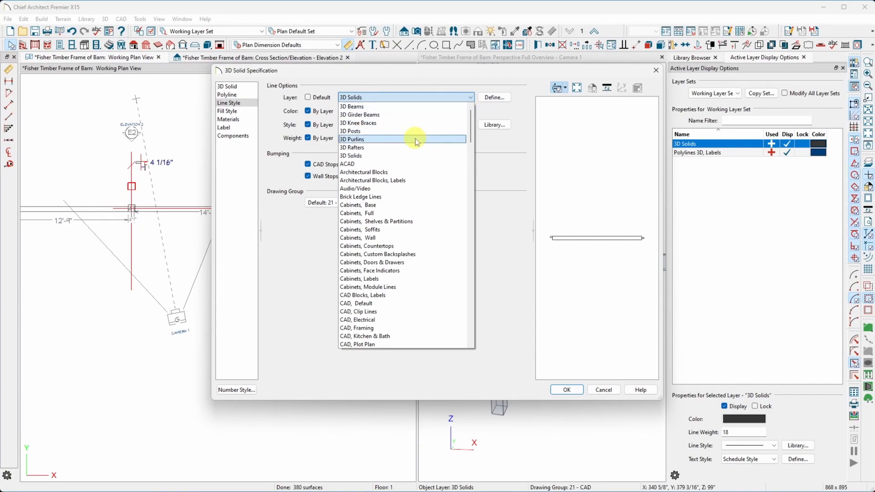
left_click(408, 115)
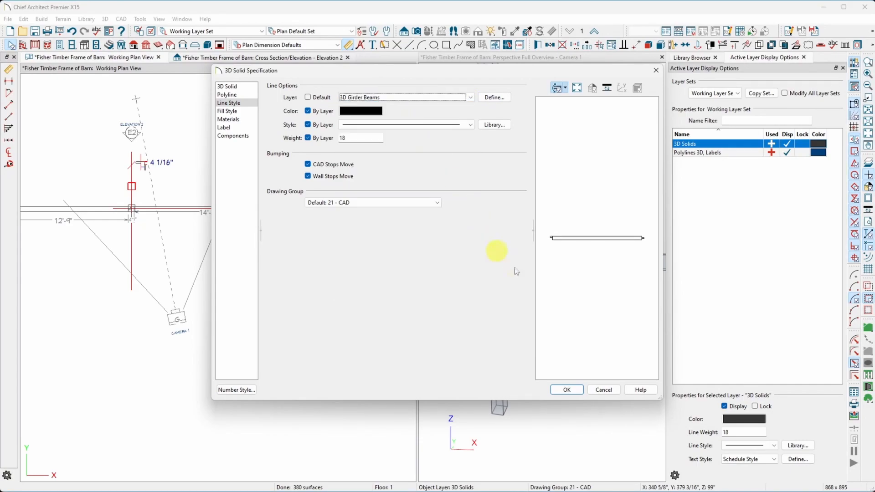
Step: Override the girder beams' line color with light magenta (RGB 255, 128, 255) and accept the specification
left_click(366, 112)
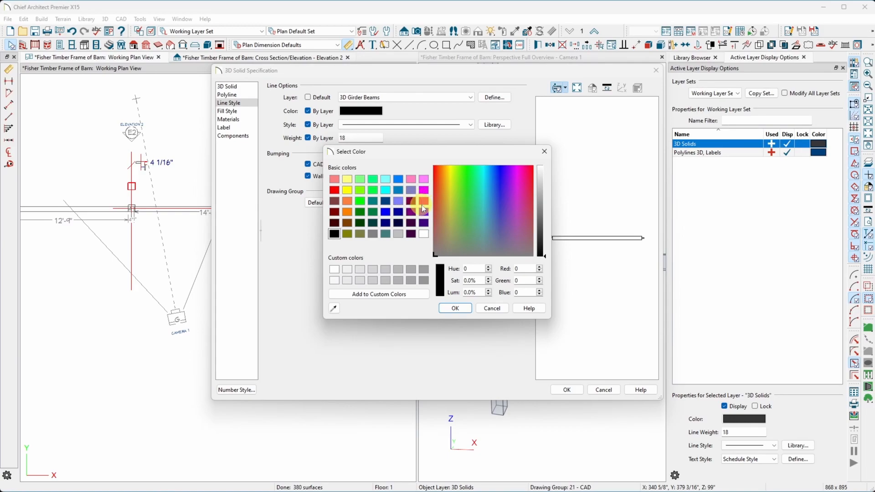
left_click(423, 180)
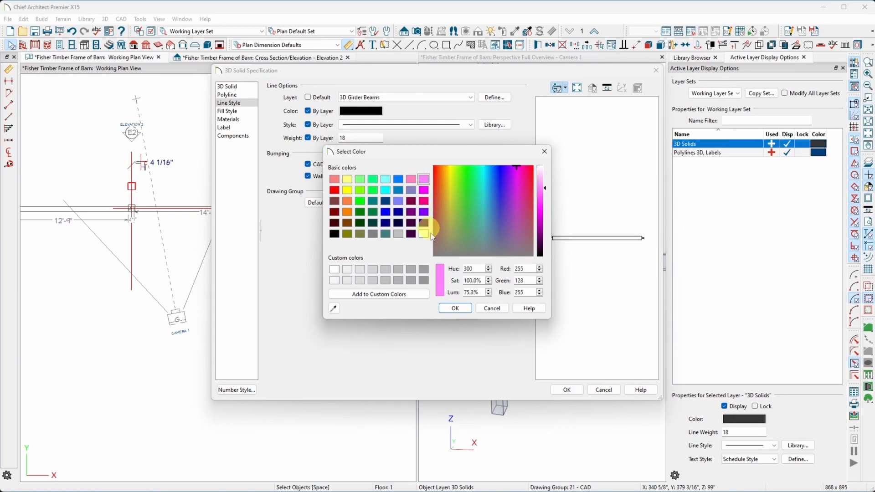
left_click(456, 309)
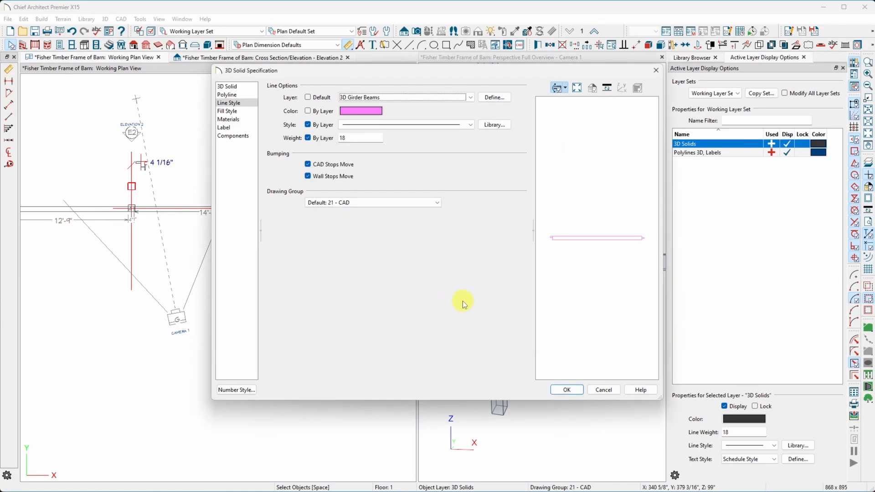
left_click(576, 390)
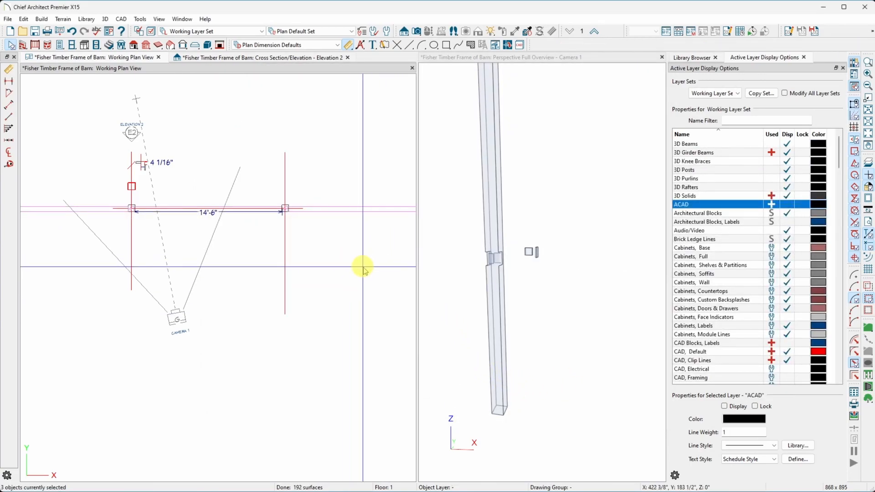
Step: Assign the two post solids at the ends of the 14'-6" span to the 3D Posts layer
scroll(110, 224, "up", 10)
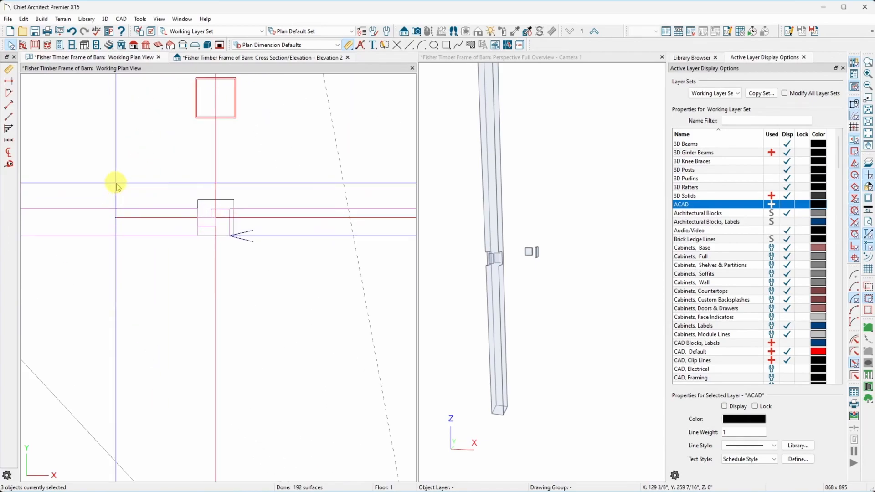
scroll(166, 249, "down", 3)
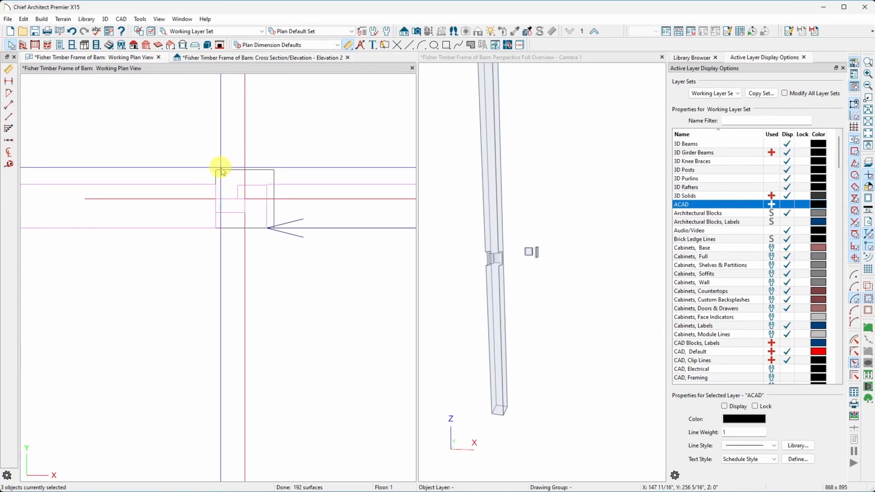
left_click(217, 171)
scroll(182, 185, "down", 6)
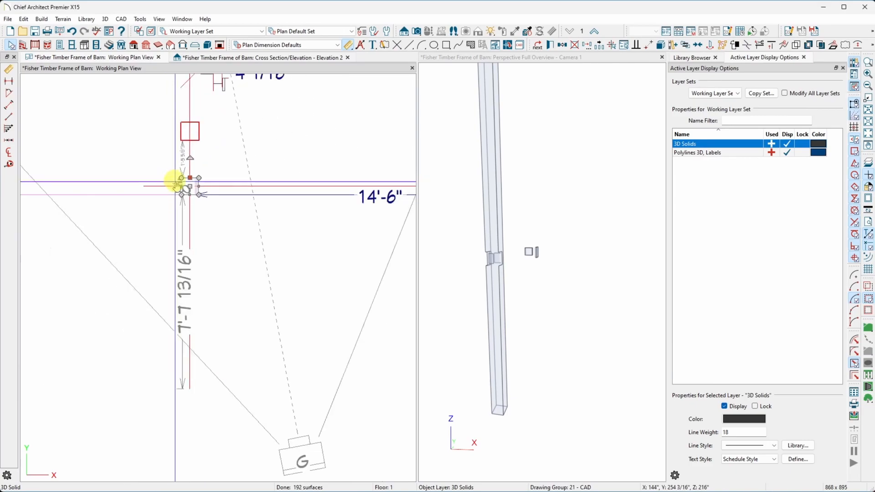
scroll(282, 182, "up", 4)
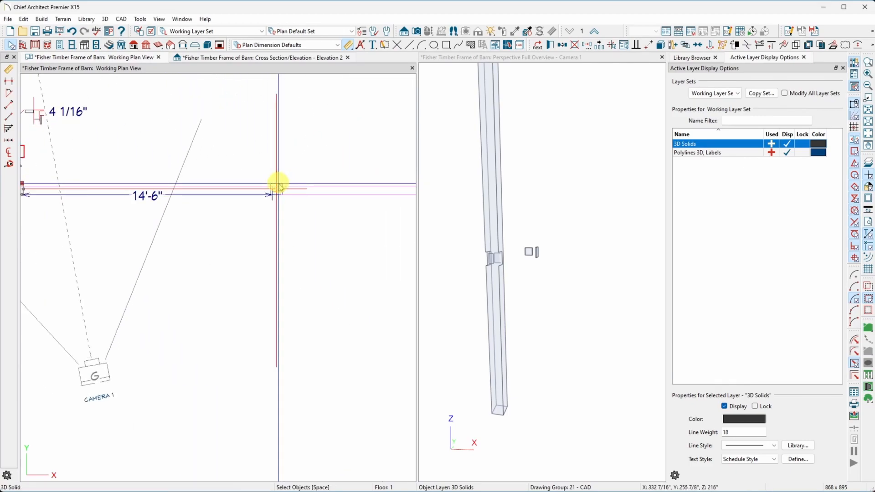
left_click(279, 186)
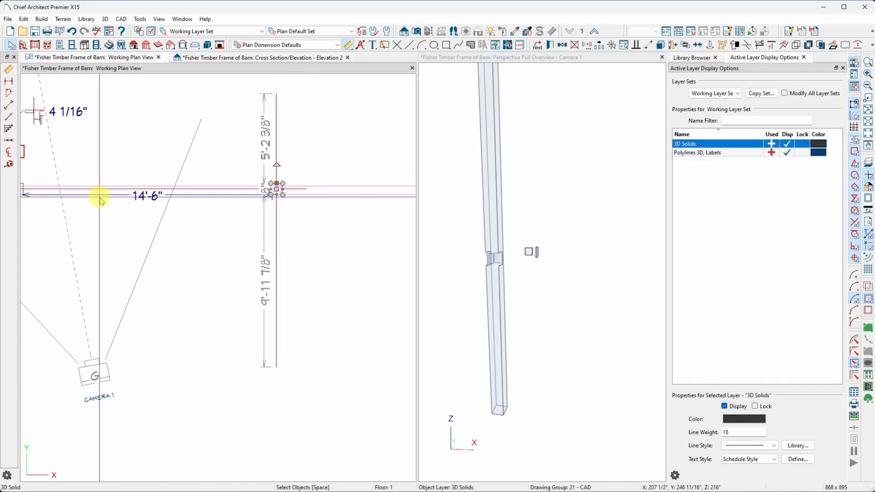
left_click(24, 185)
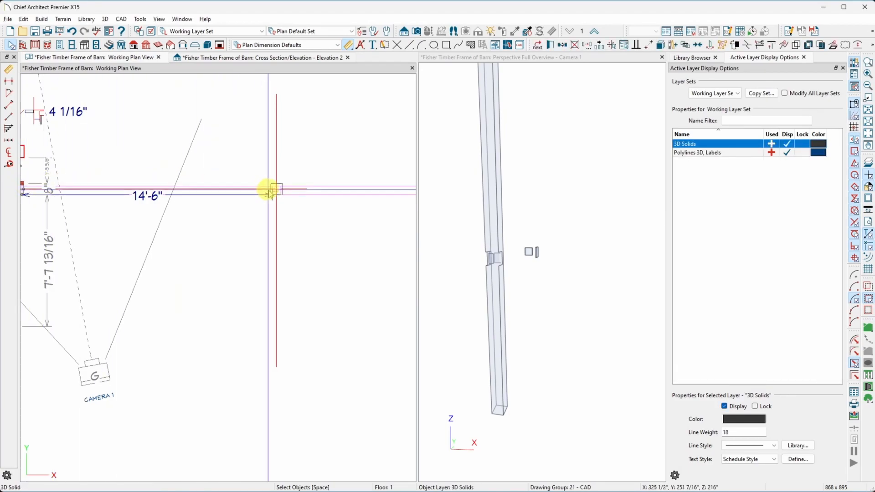
left_click(273, 188, "shift")
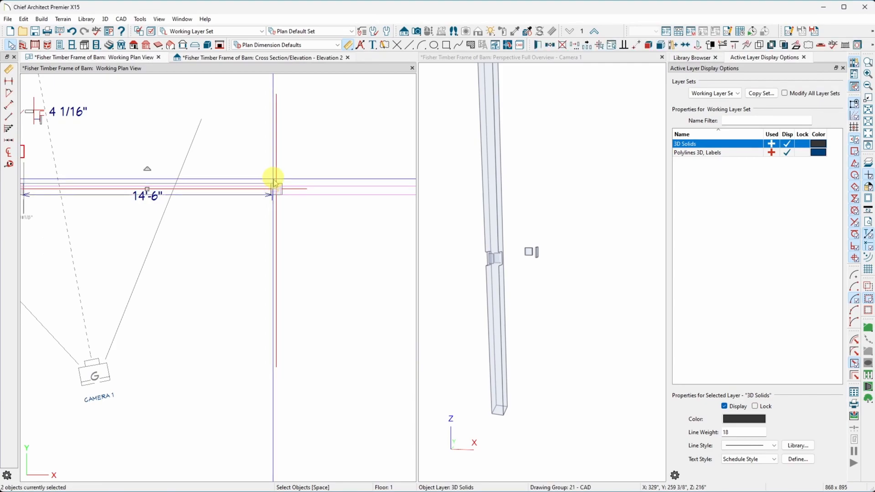
scroll(357, 203, "down", 3)
scroll(210, 210, "up", 3)
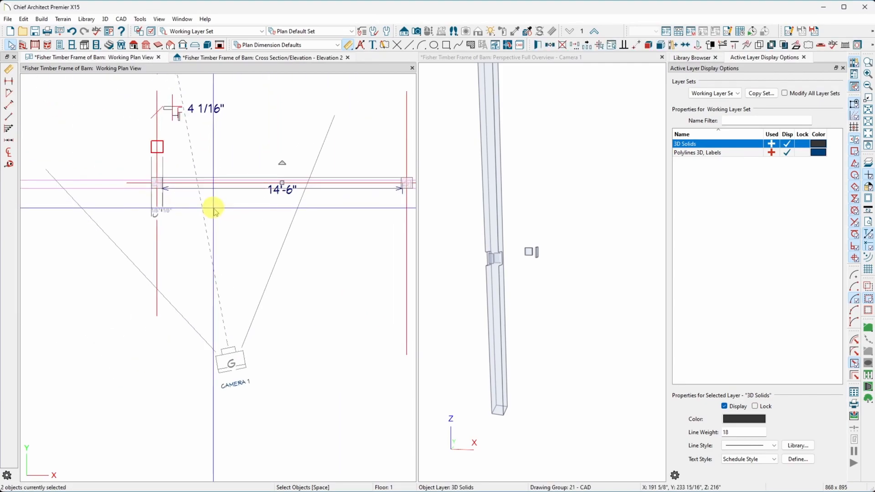
scroll(385, 213, "down", 1)
scroll(401, 196, "up", 3)
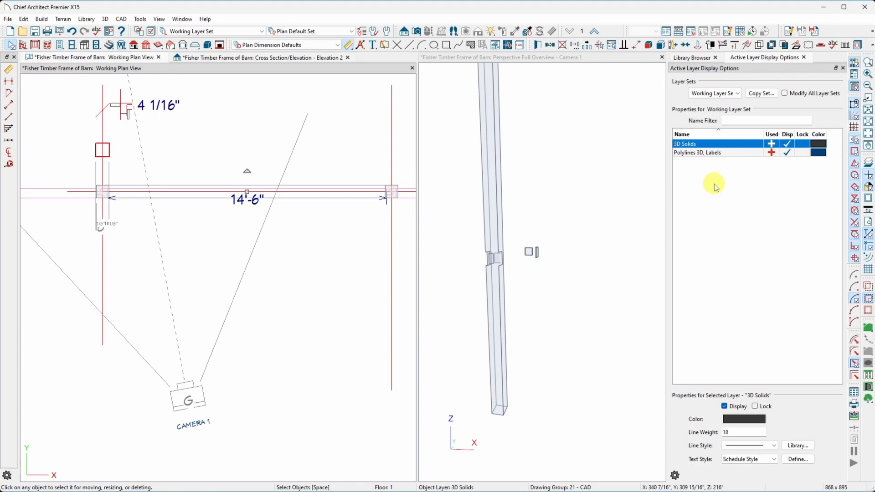
double_click(272, 147)
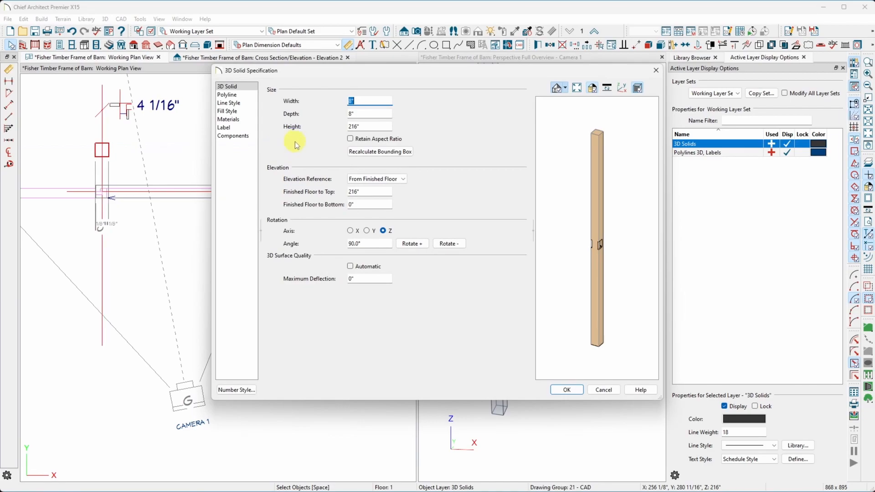
left_click(237, 104)
left_click(387, 97)
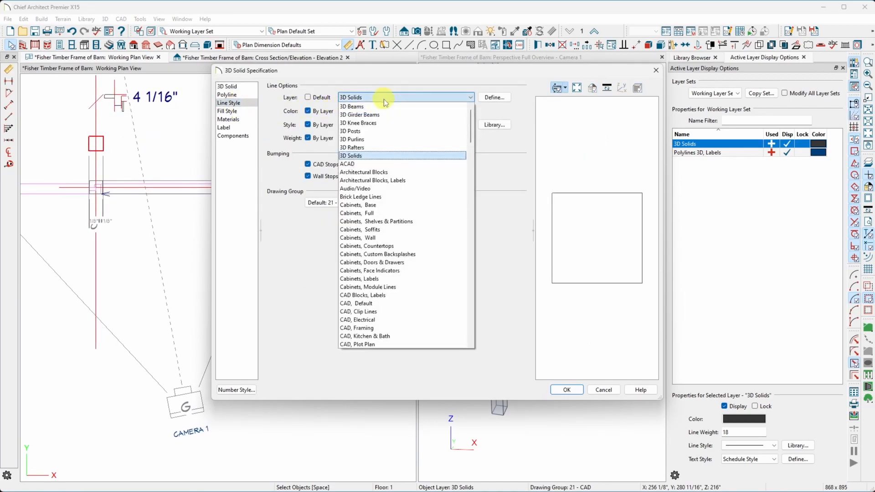
left_click(375, 131)
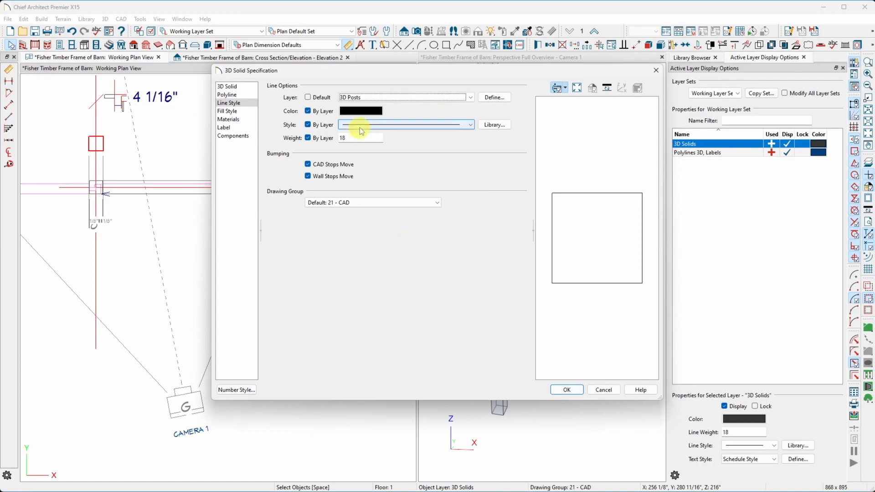
Step: Override the two posts' line color with bright green, accept the specification and clear the selection
left_click(364, 113)
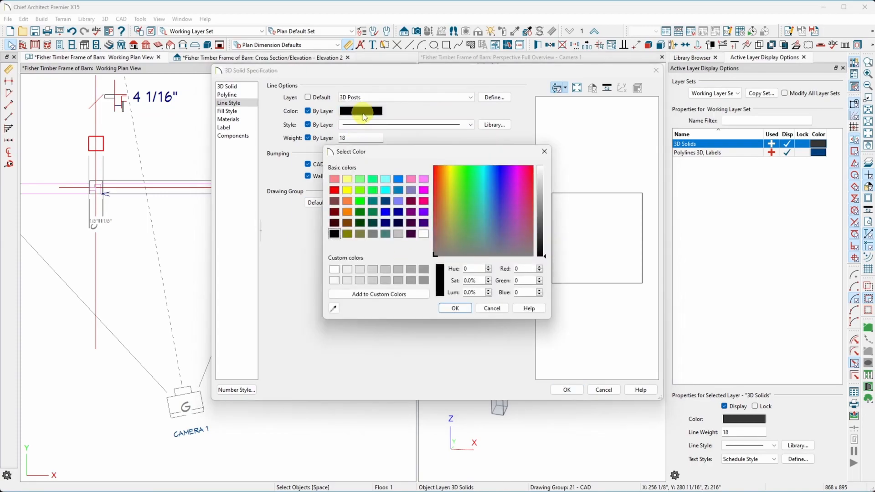
left_click(357, 201)
left_click(455, 309)
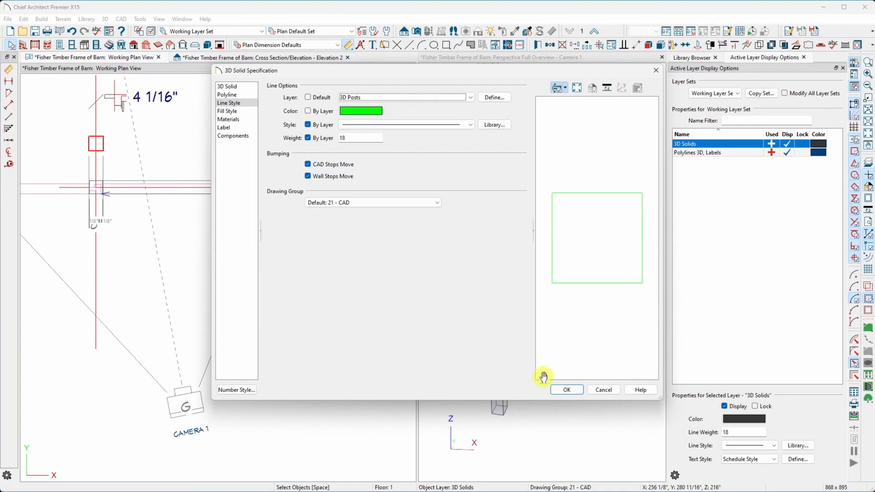
left_click(558, 391)
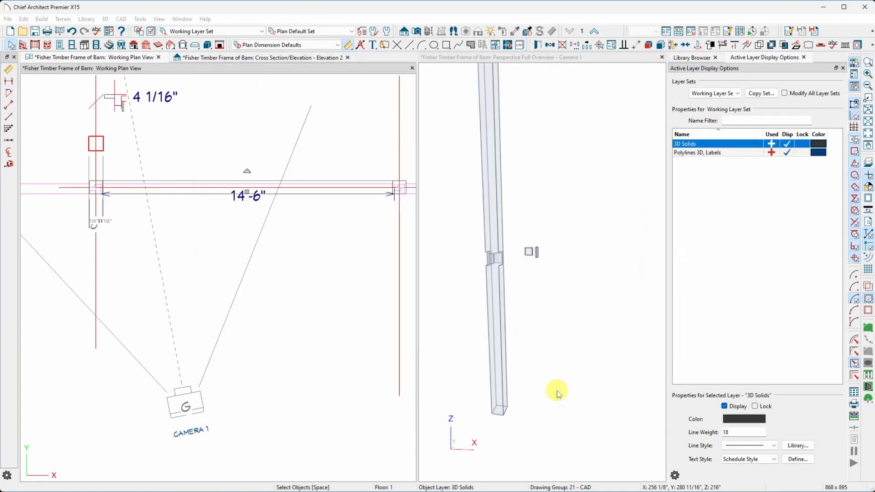
left_click(289, 281)
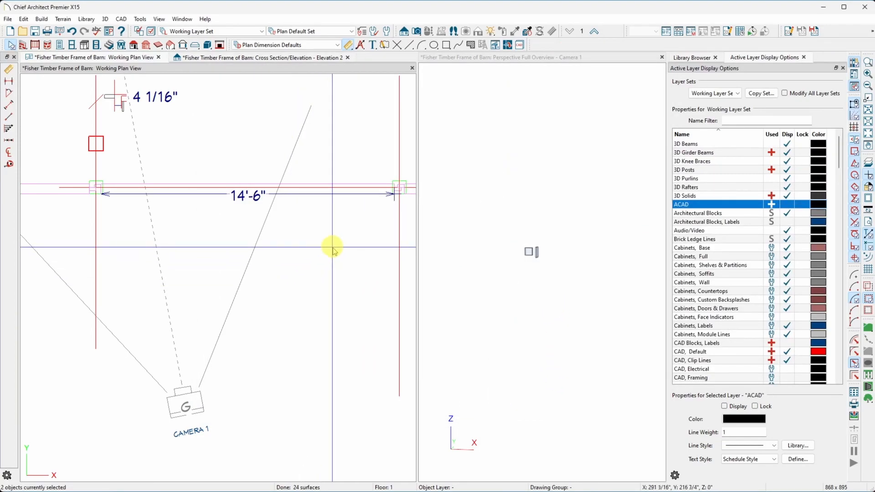
scroll(337, 241, "down", 3)
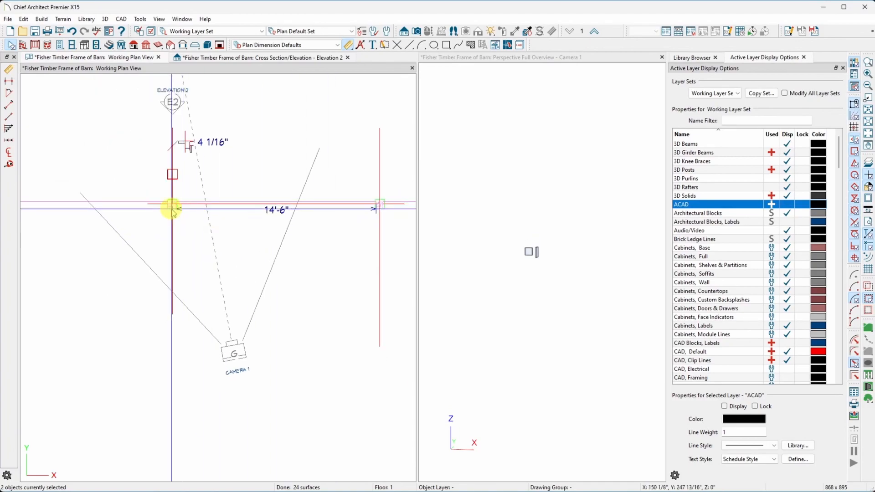
scroll(172, 208, "up", 2)
scroll(324, 238, "down", 3)
scroll(156, 238, "up", 2)
scroll(254, 238, "down", 4)
scroll(329, 238, "up", 3)
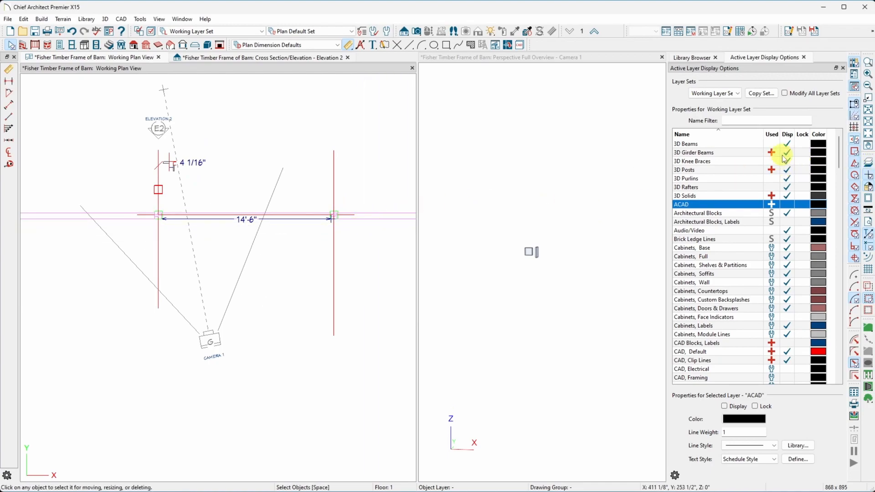
left_click(739, 94)
left_click(738, 94)
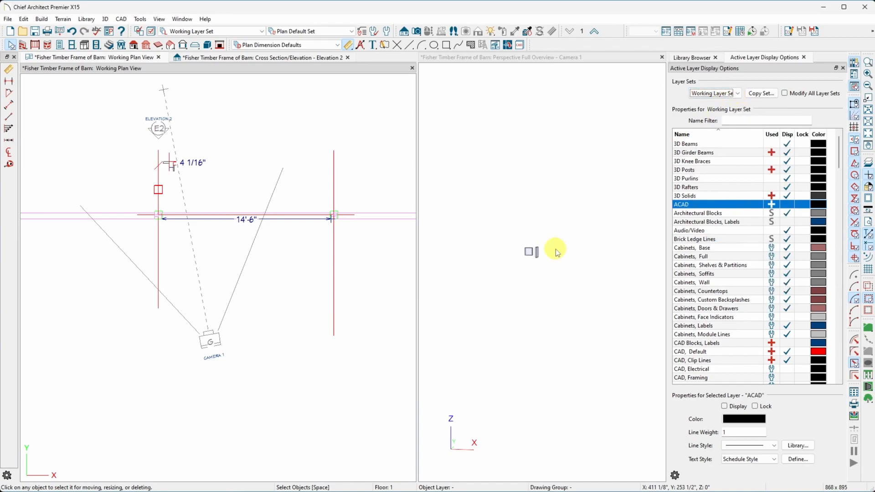
Step: Select the post at the far end of the 14'-6" span in the plan view
scroll(255, 297, "down", 2)
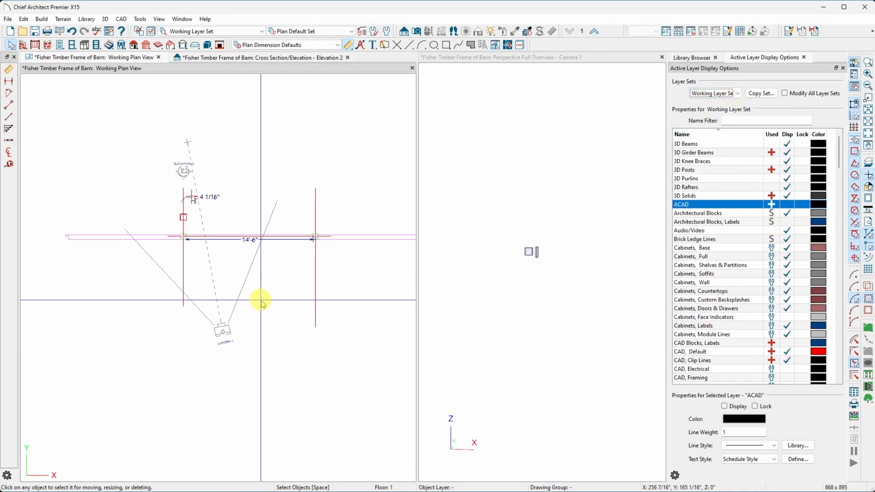
scroll(302, 269, "up", 3)
scroll(228, 245, "up", 3)
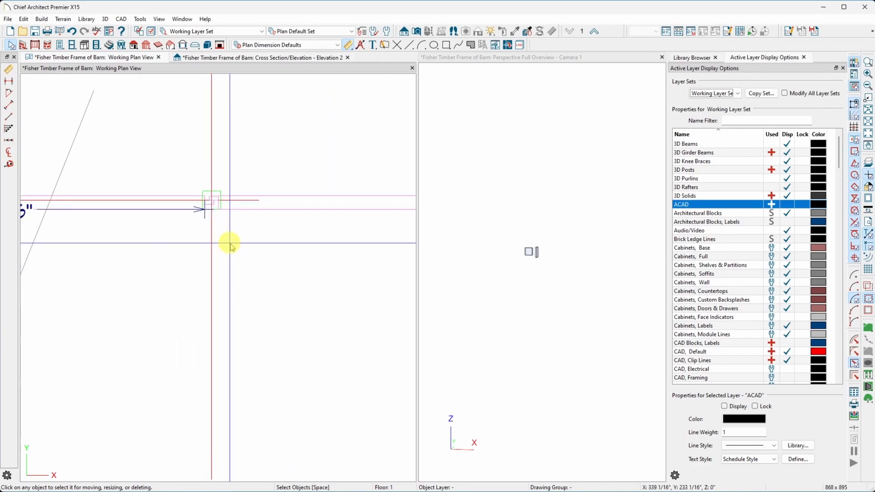
left_click(219, 203)
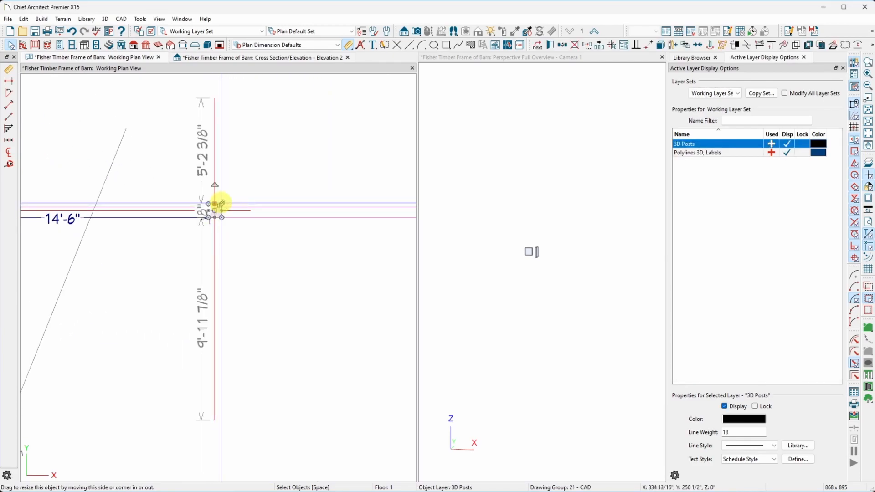
left_click(564, 45)
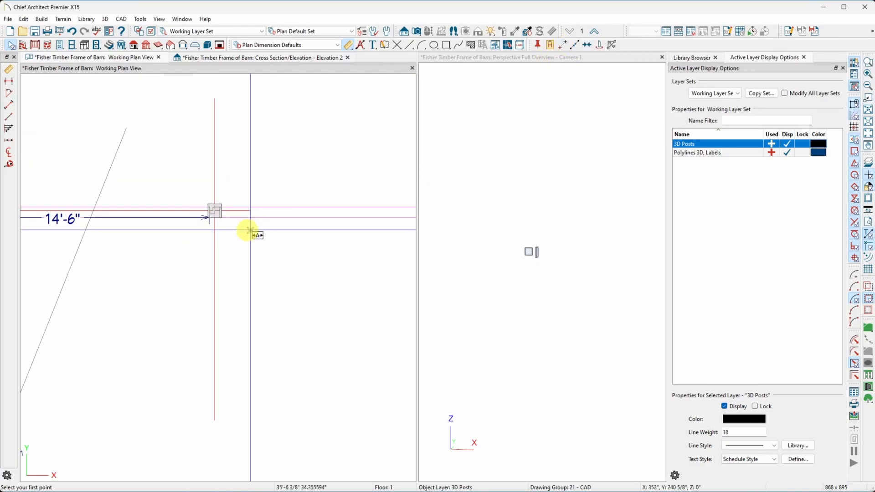
scroll(219, 236, "up", 4)
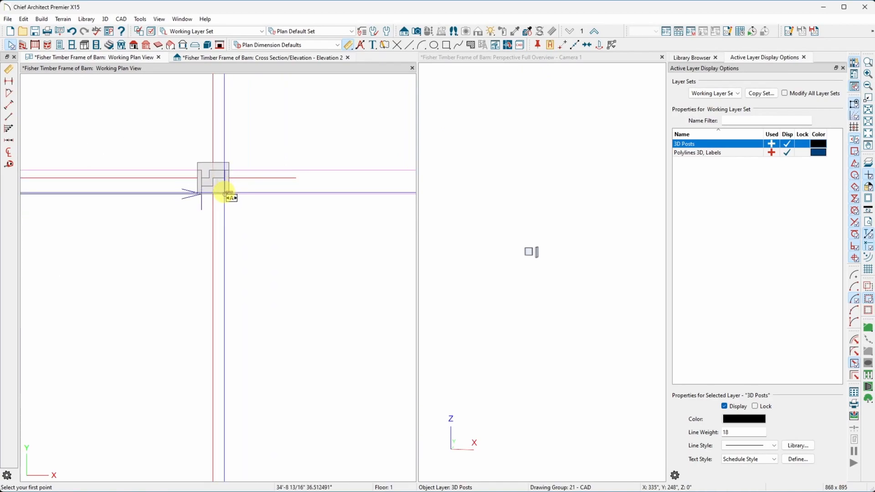
scroll(224, 194, "up", 2)
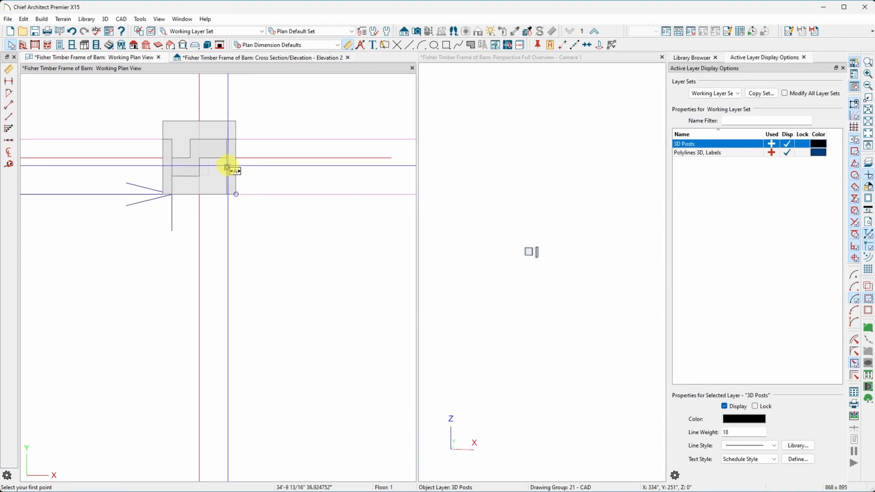
left_click(227, 167)
scroll(181, 176, "down", 6)
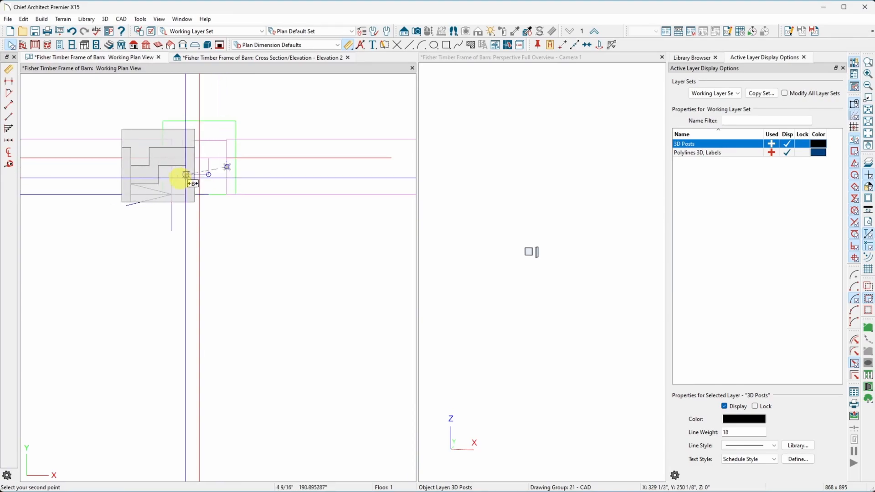
scroll(337, 176, "up", 6)
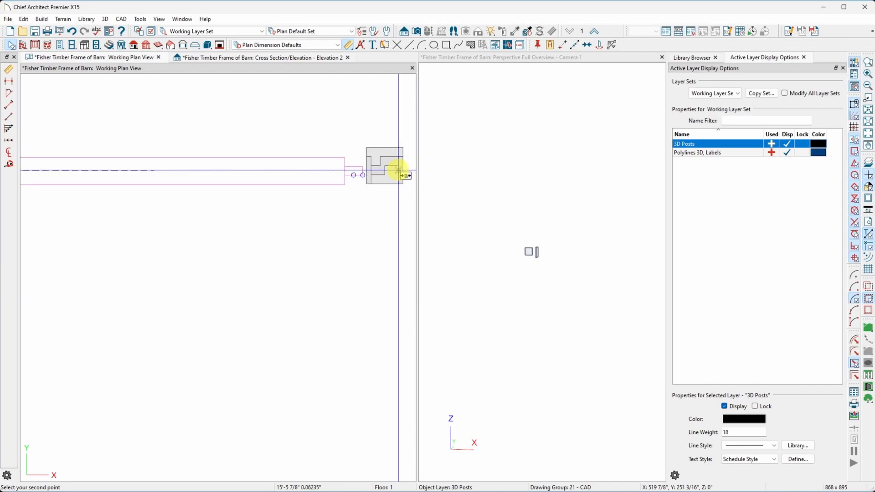
scroll(397, 173, "down", 3)
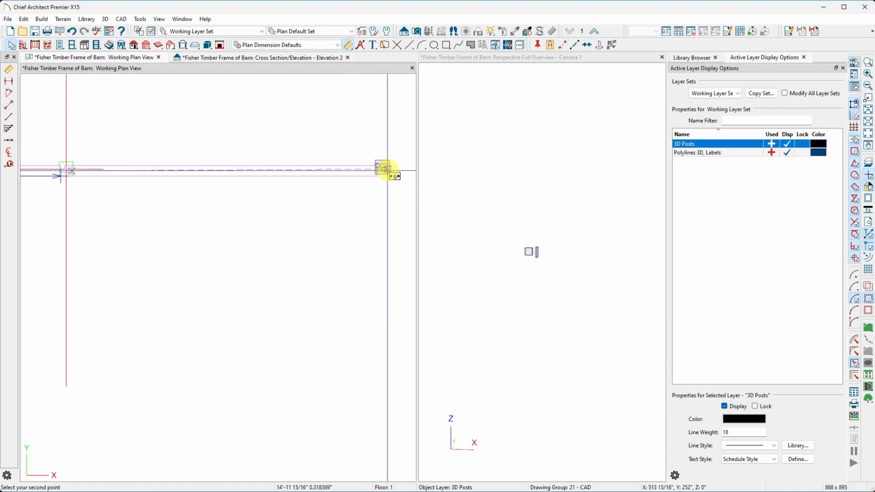
scroll(396, 170, "down", 1)
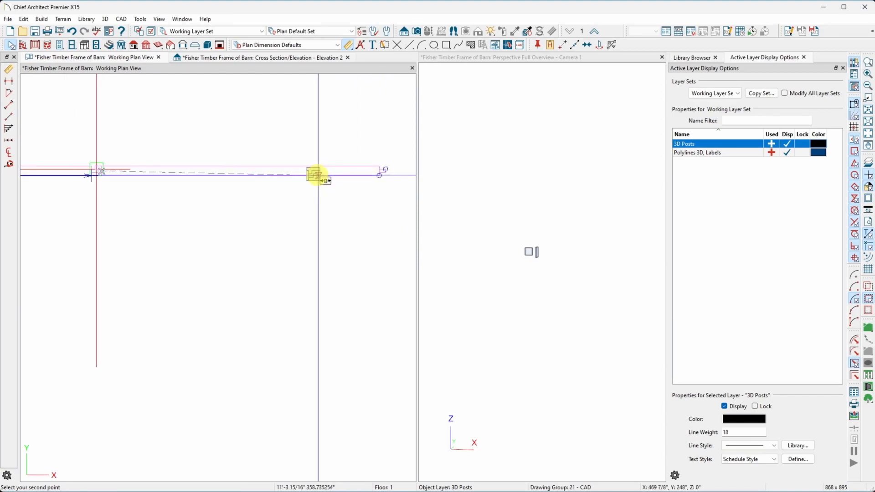
scroll(214, 187, "down", 1)
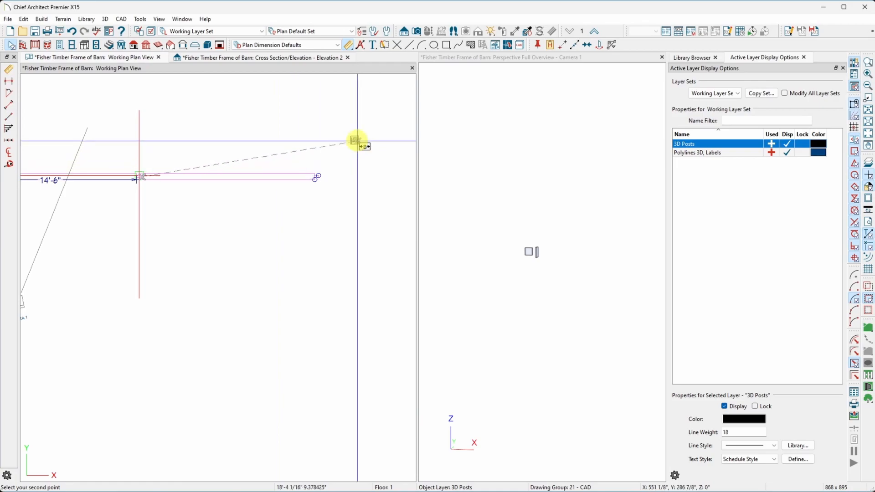
key("Escape")
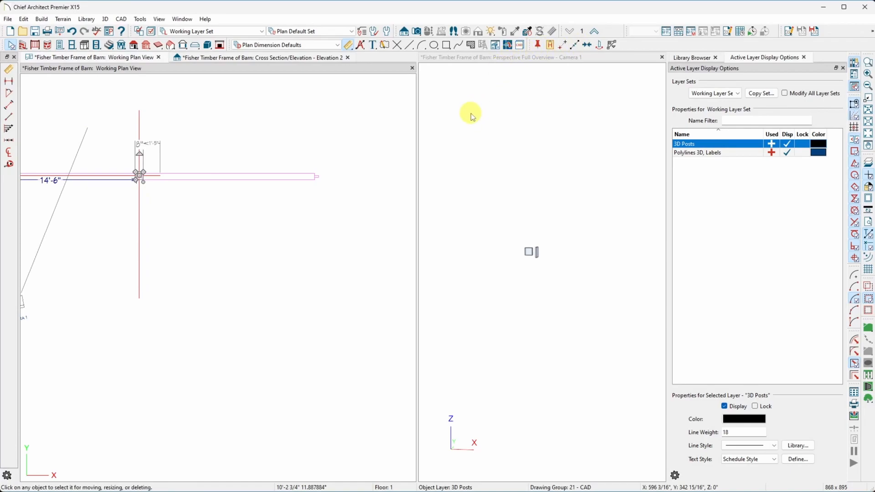
Step: Copy the selected post point to point from its beam shoulder, 15' at 0° to the matching shoulder at the beam row's tenoned end, and deselect it
left_click(563, 45)
scroll(114, 205, "up", 3)
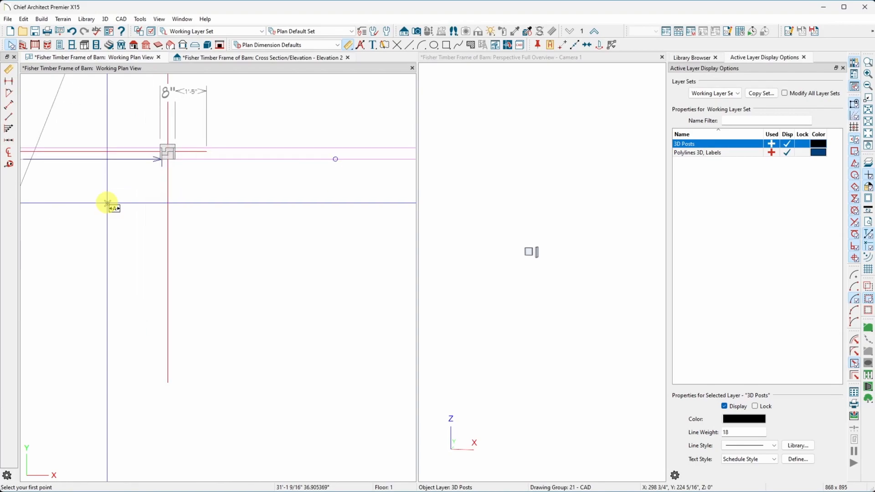
scroll(176, 136, "up", 3)
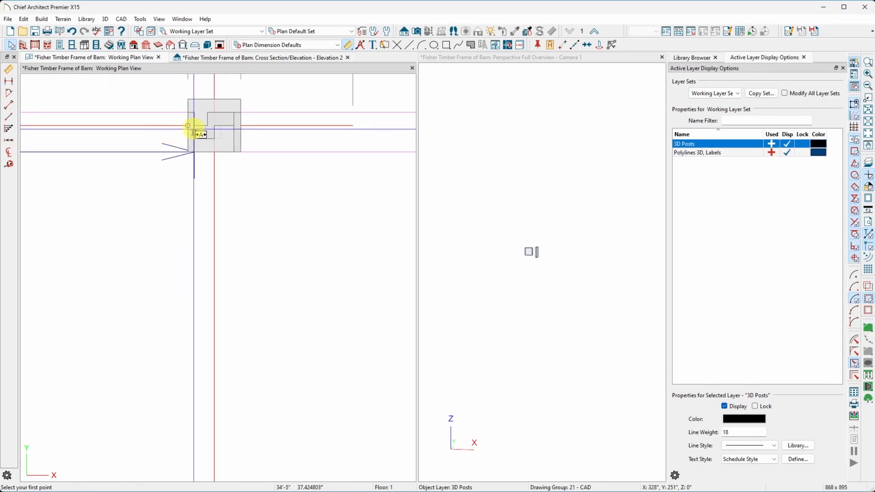
left_click(194, 134)
scroll(136, 141, "down", 6)
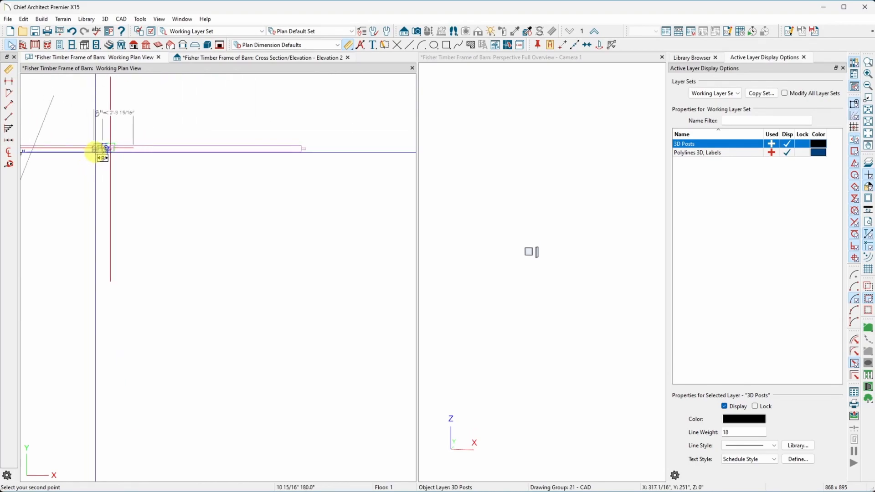
scroll(272, 148, "up", 5)
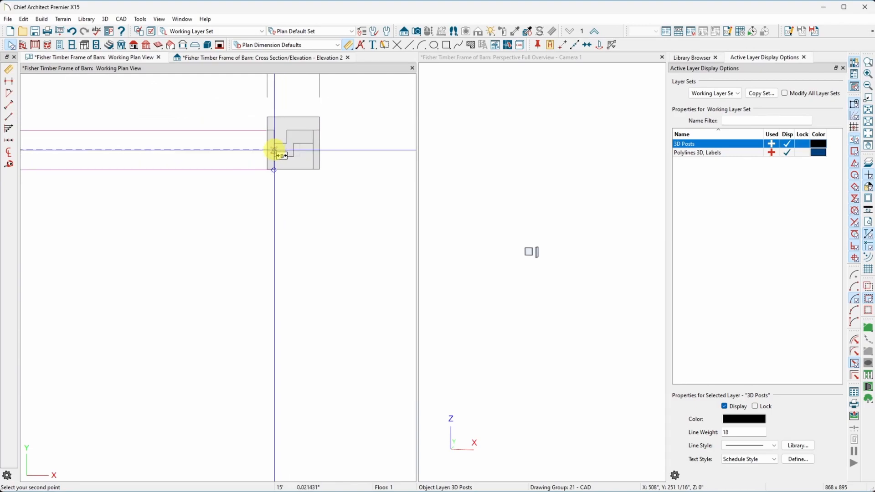
scroll(274, 150, "up", 2)
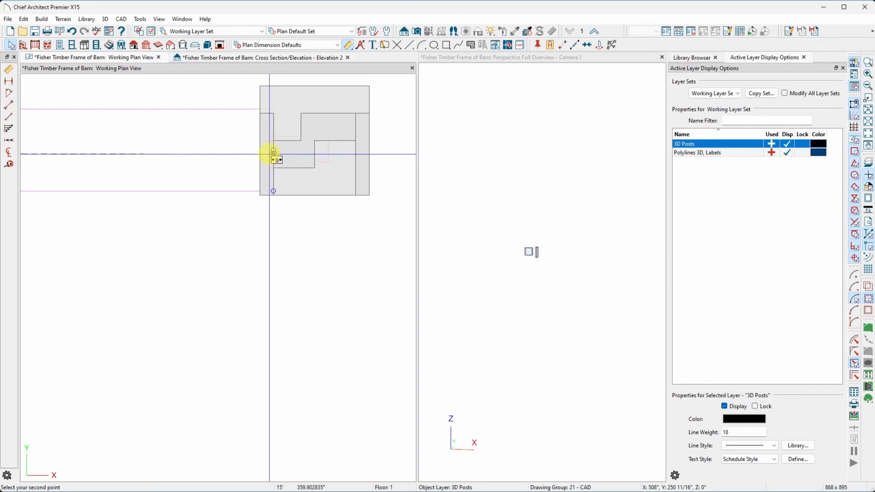
scroll(271, 151, "up", 3)
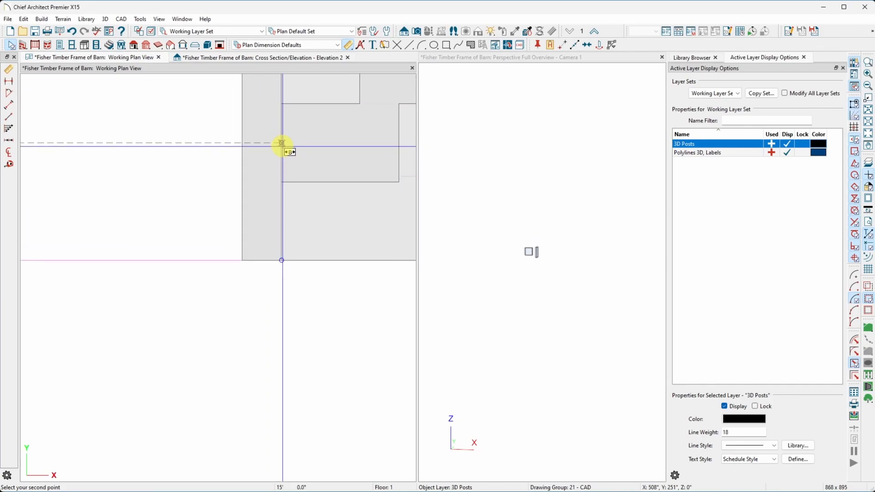
left_click(282, 144)
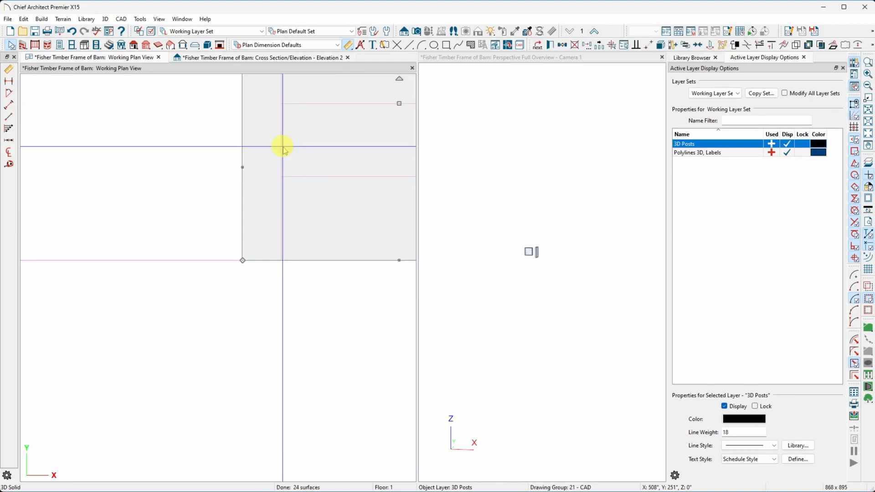
scroll(248, 302, "down", 3)
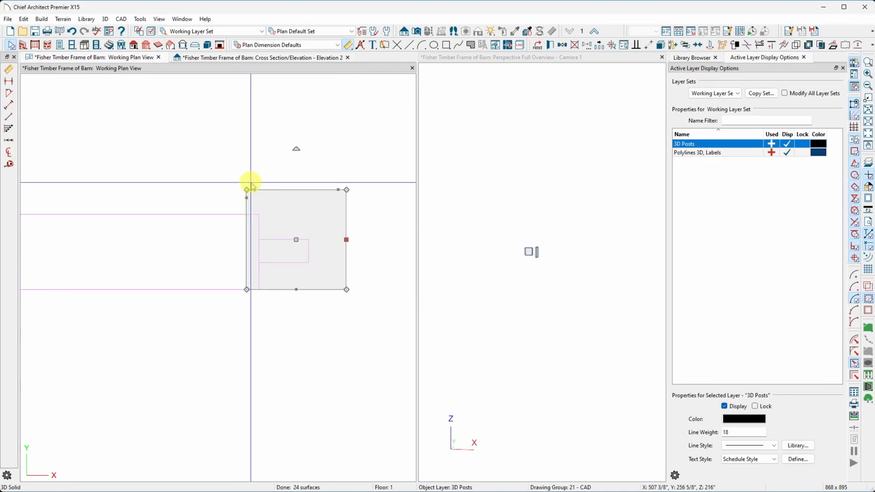
scroll(255, 136, "down", 1)
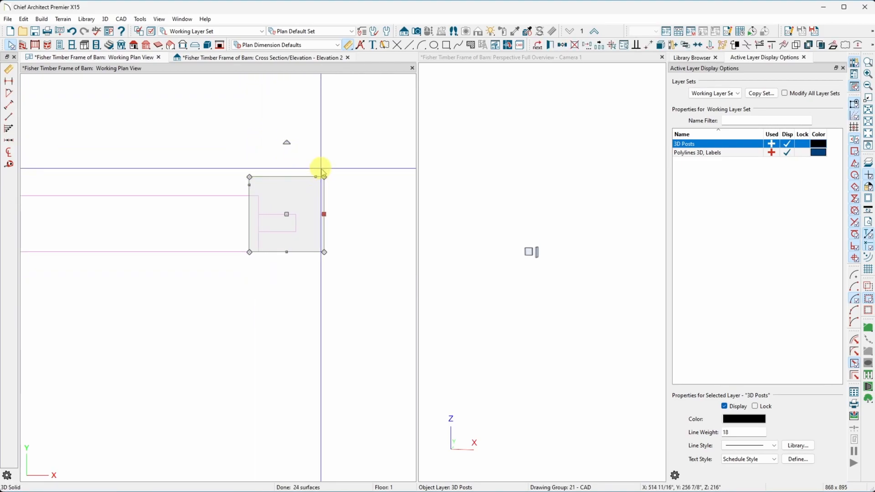
left_click(319, 153)
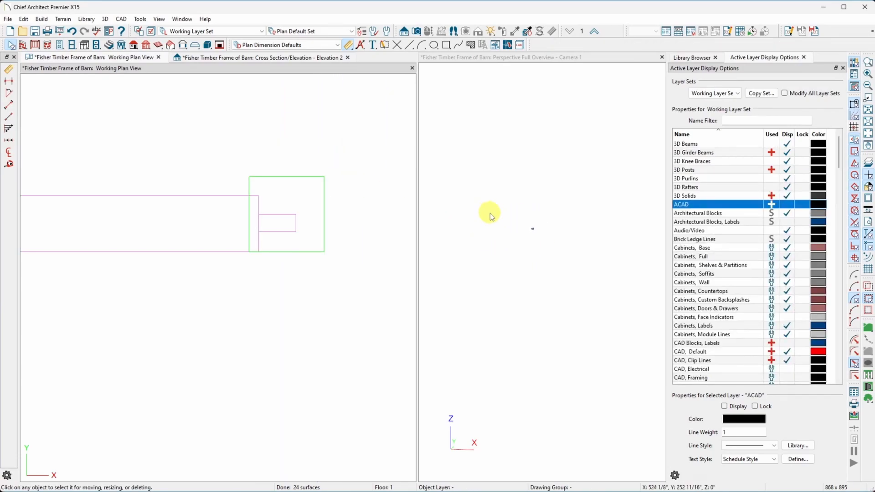
Step: Turn on display of the 3D Beams, Girder Beams, Knee Braces, Posts, Purlins and Rafters layers in the Camera View Layer Set
left_click(490, 217)
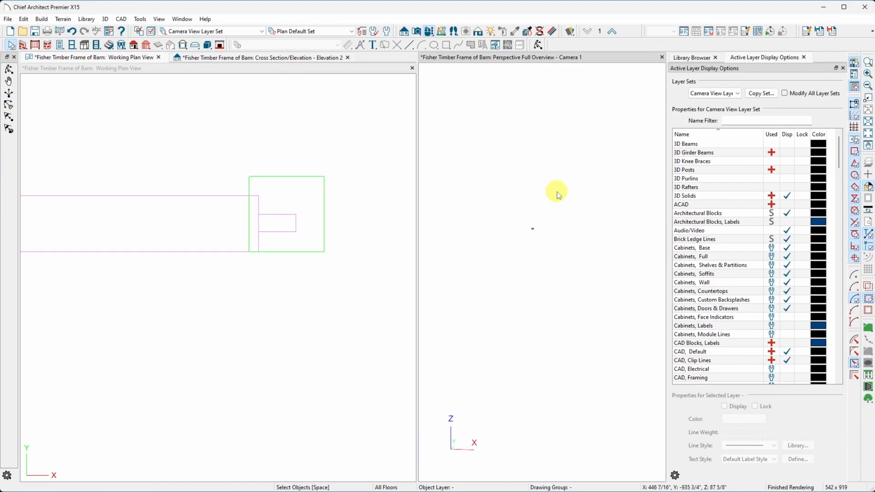
left_click(787, 152)
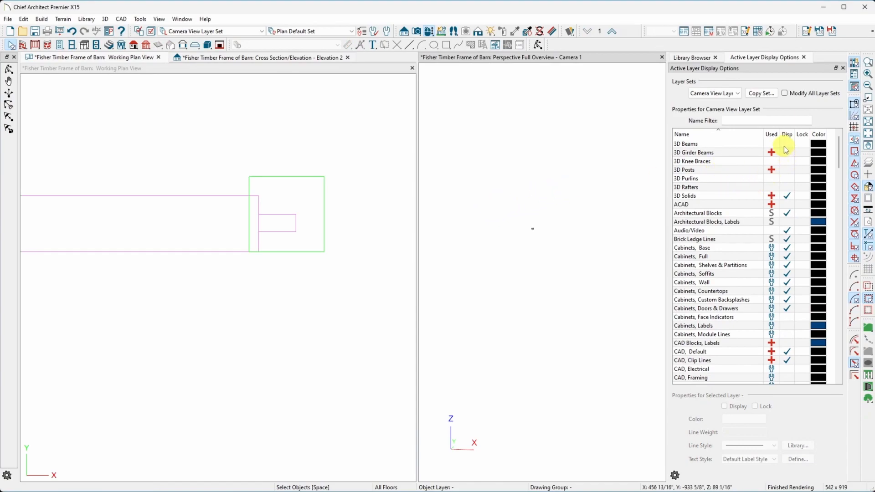
left_click(786, 143)
left_click(788, 161)
left_click(787, 170)
left_click(788, 178)
left_click(787, 187)
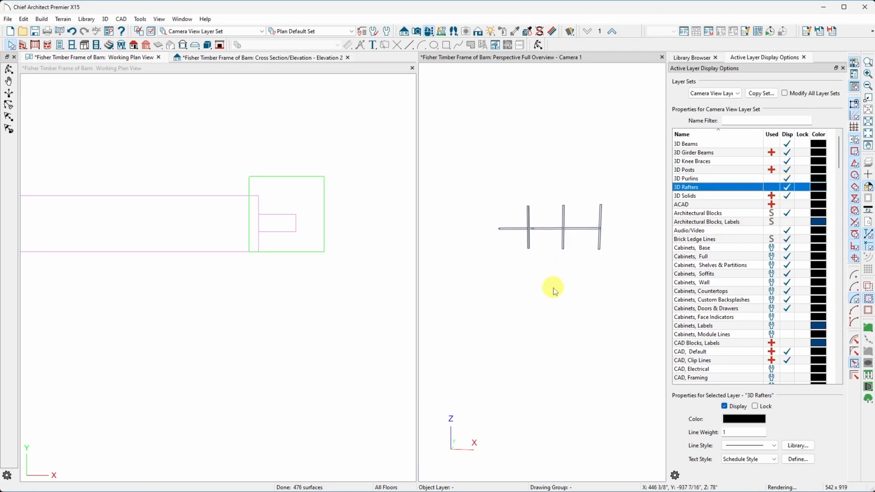
Step: Examine the posts and beam row in the perspective view, closing in on the tenon joint at the end post
scroll(521, 234, "down", 3)
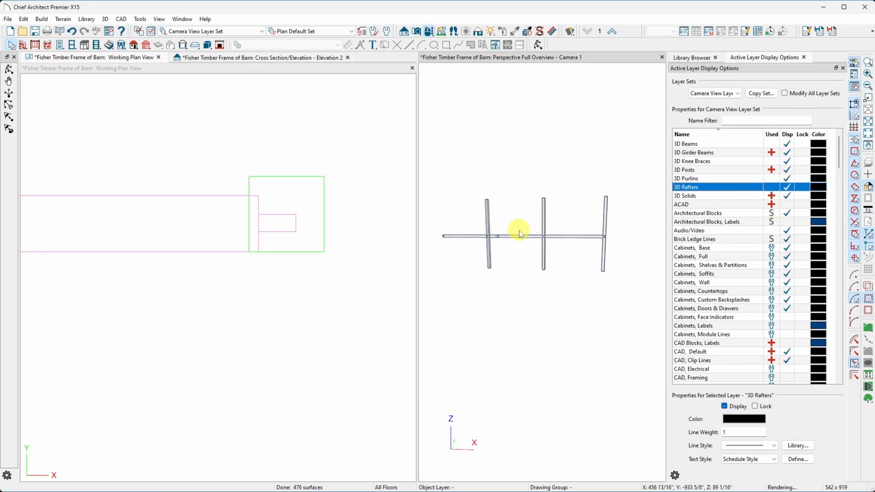
middle_click_drag(483, 232, 503, 184)
scroll(501, 184, "up", 3)
left_click_drag(500, 184, 527, 172)
scroll(529, 171, "up", 5)
key("space")
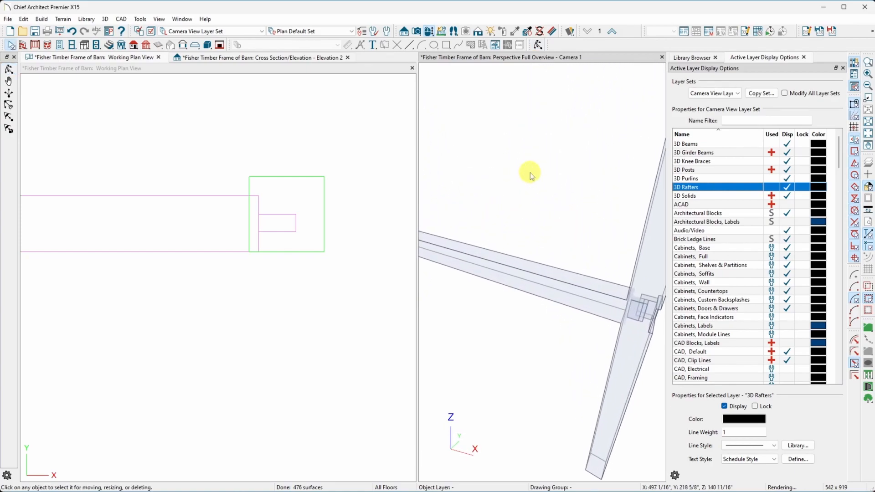
middle_click_drag(530, 173, 555, 137)
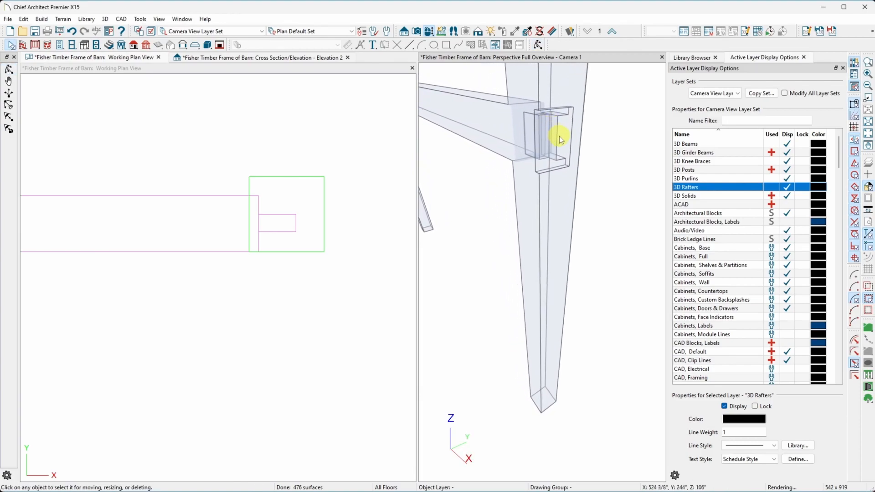
scroll(553, 134, "up", 2)
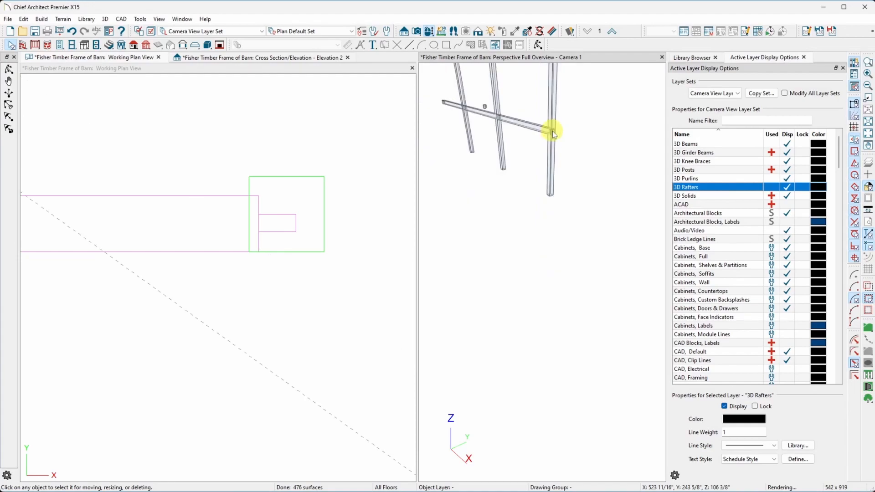
middle_click_drag(553, 131, 552, 132)
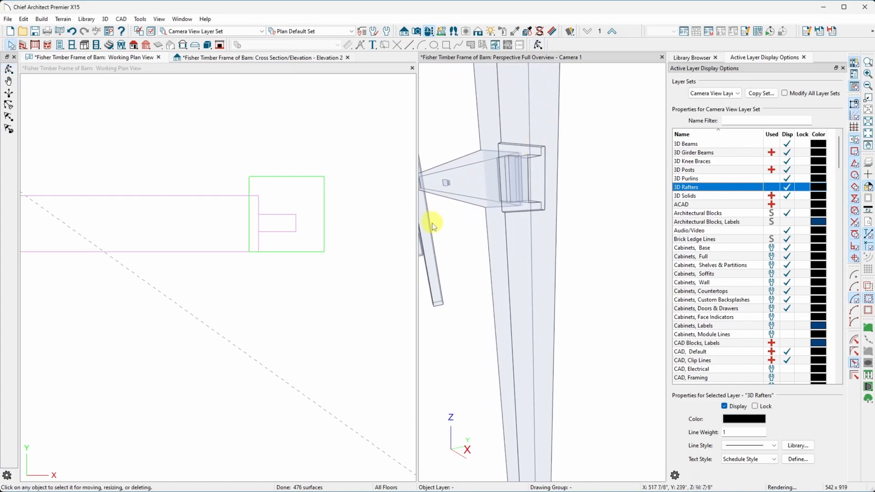
Step: Check the surface clipping setting in the specification of Camera 1, accept the dialog and clear the camera selection
scroll(307, 270, "down", 6)
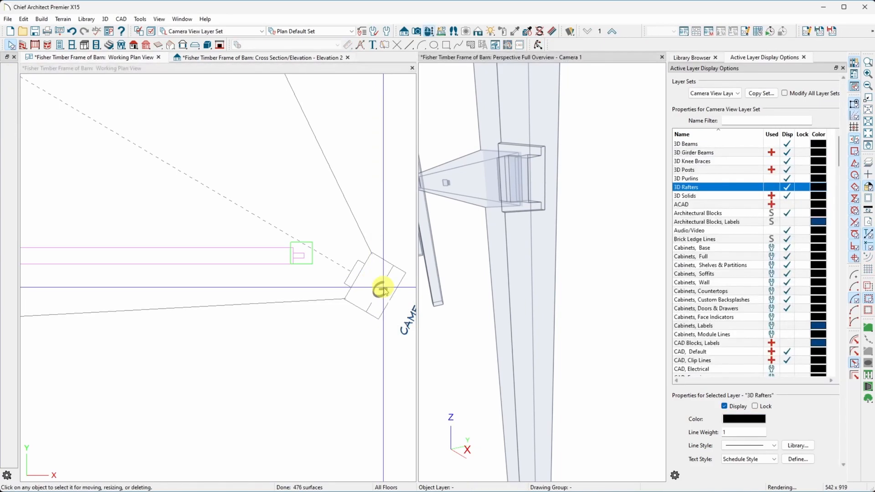
left_click(382, 289)
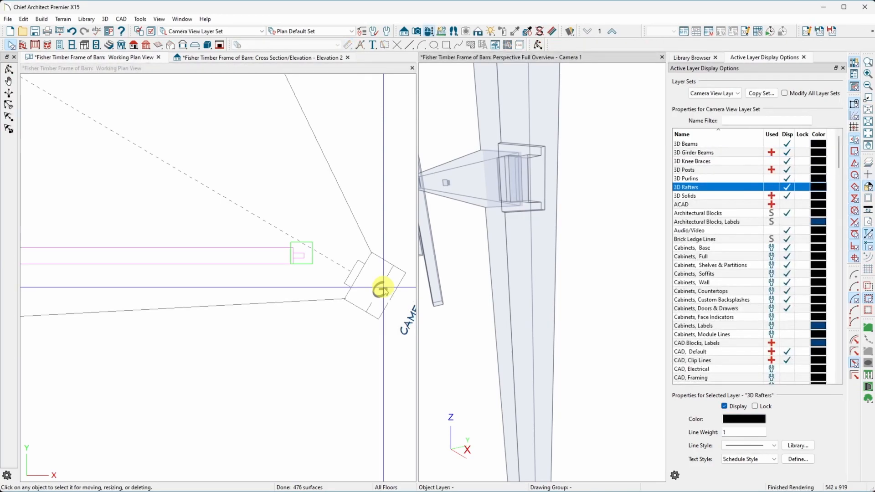
double_click(382, 289)
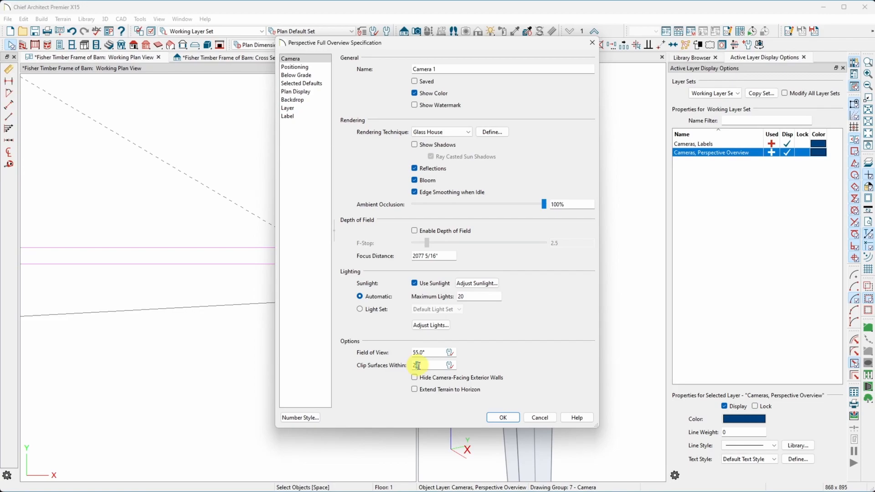
left_click(502, 419)
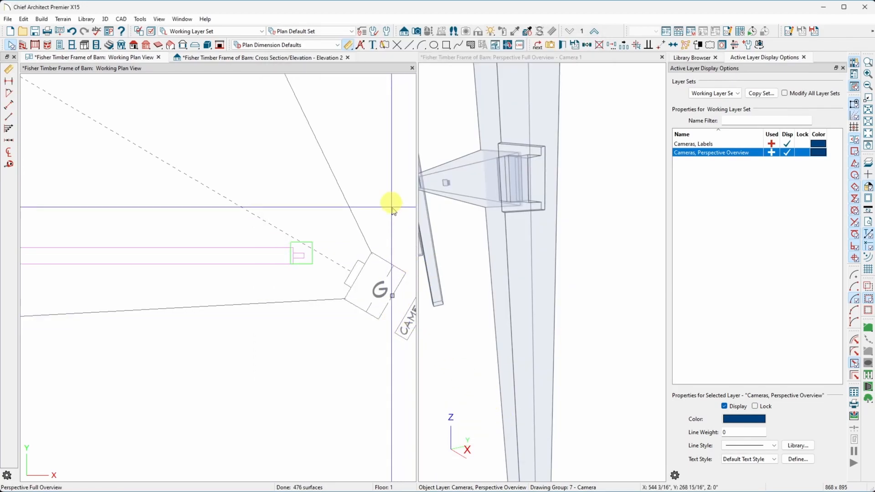
left_click(327, 196)
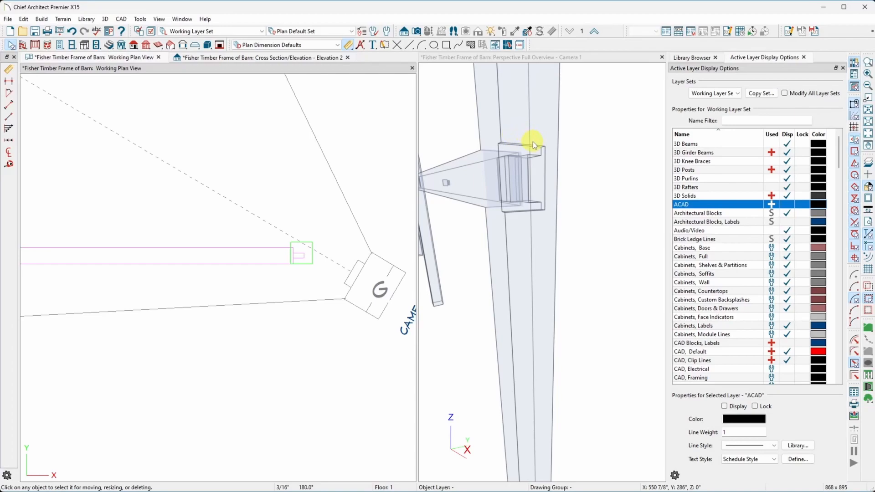
left_click_drag(604, 129, 588, 130)
middle_click_drag(589, 130, 577, 136)
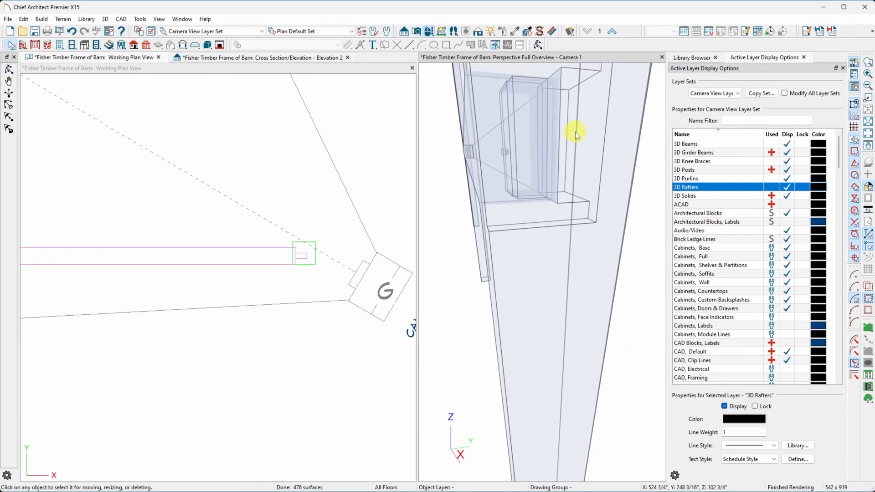
left_click(564, 129)
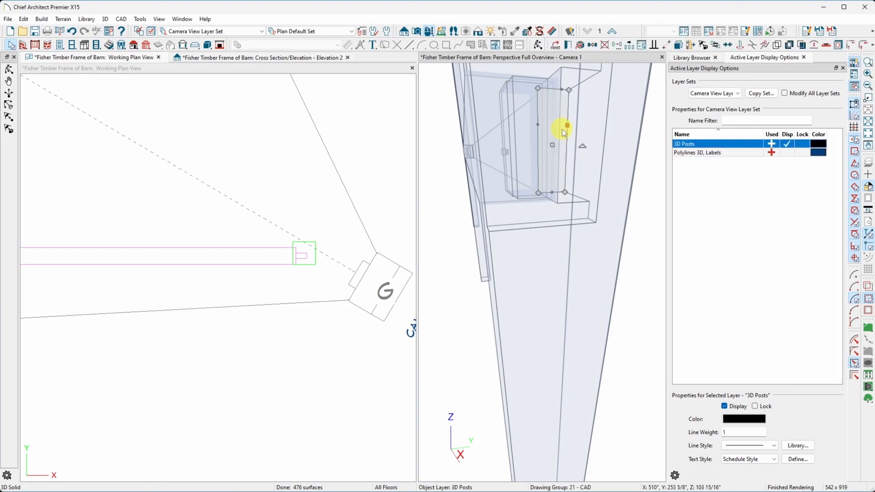
left_click_drag(550, 146, 552, 143)
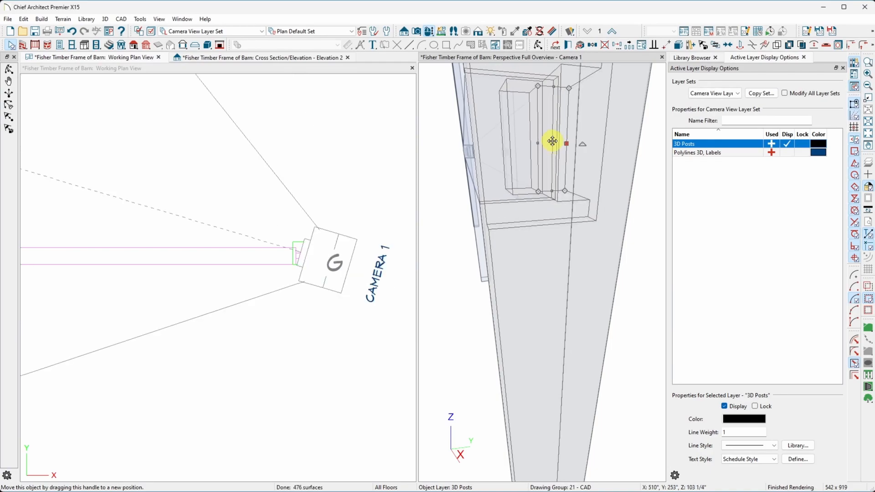
key("Escape")
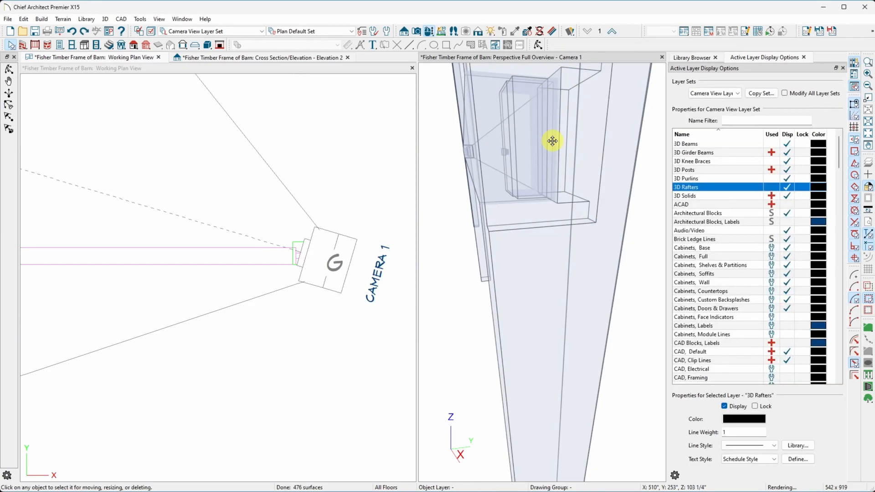
left_click(566, 133)
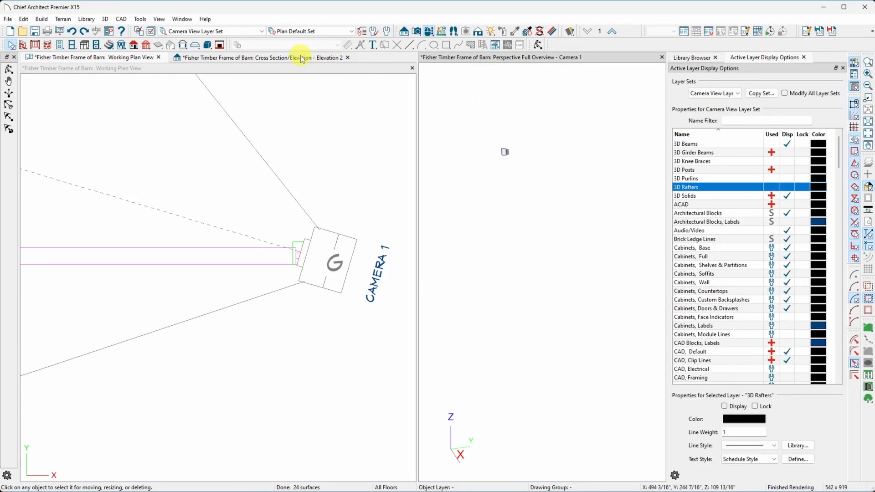
left_click(85, 31)
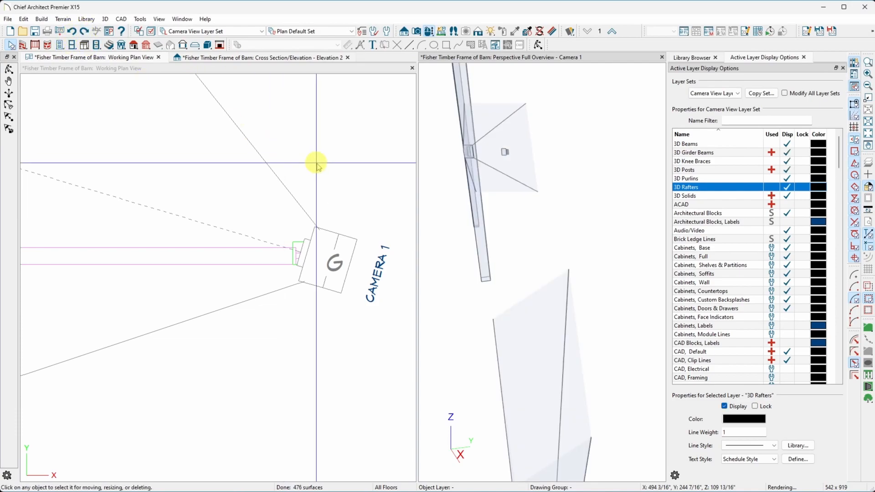
Step: Select the end post's solid at the pocket face beside the beam tenon in the perspective view
middle_click_drag(440, 169, 451, 181)
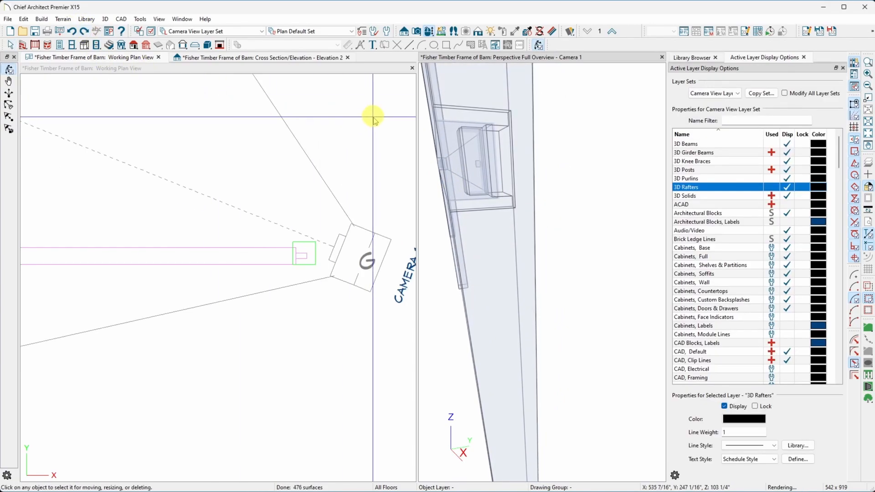
middle_click_drag(429, 113, 429, 145)
left_click(541, 141)
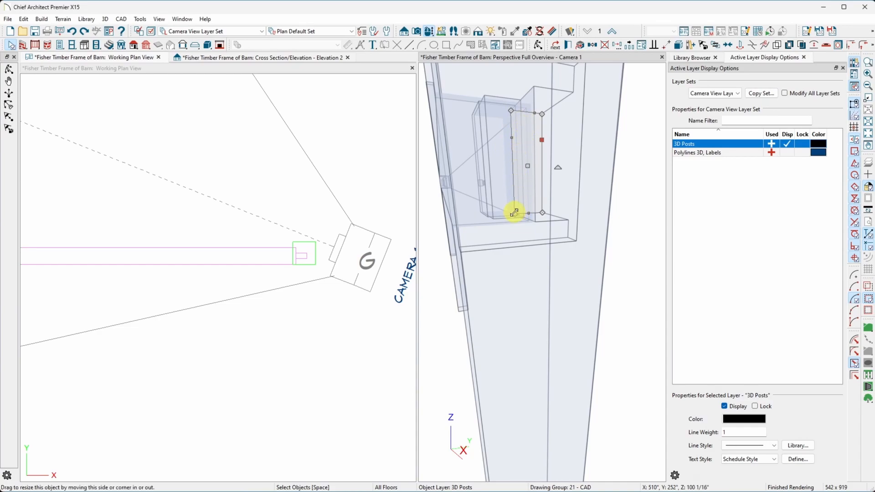
Step: Try to resize the tenon solid at the post-beam joint from its lower and upper corners, then reselect its side face
left_click_drag(516, 214, 524, 214)
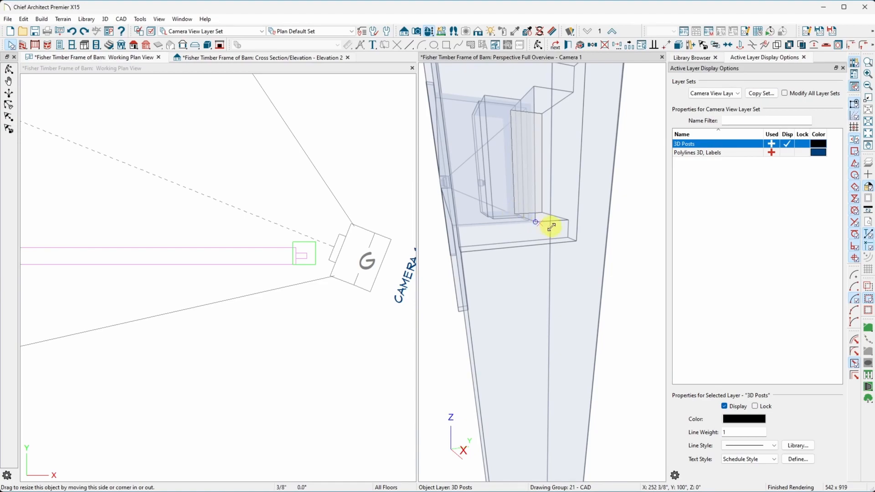
left_click(536, 221)
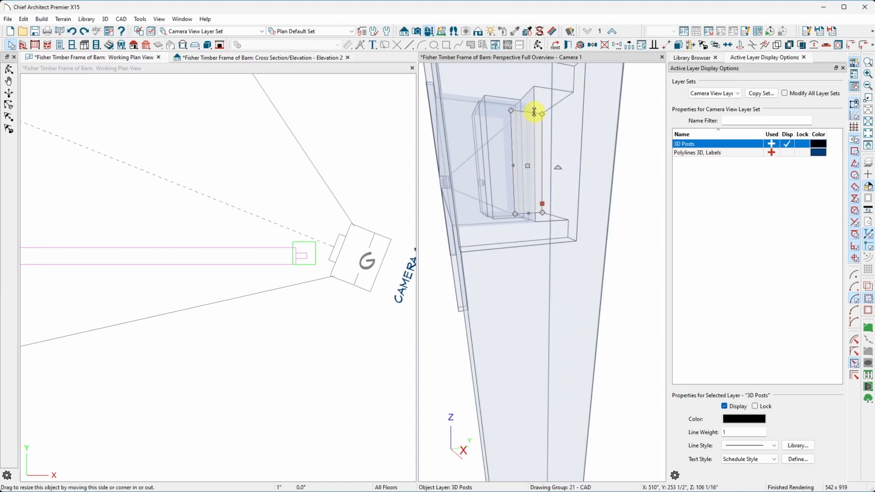
left_click_drag(542, 114, 575, 88)
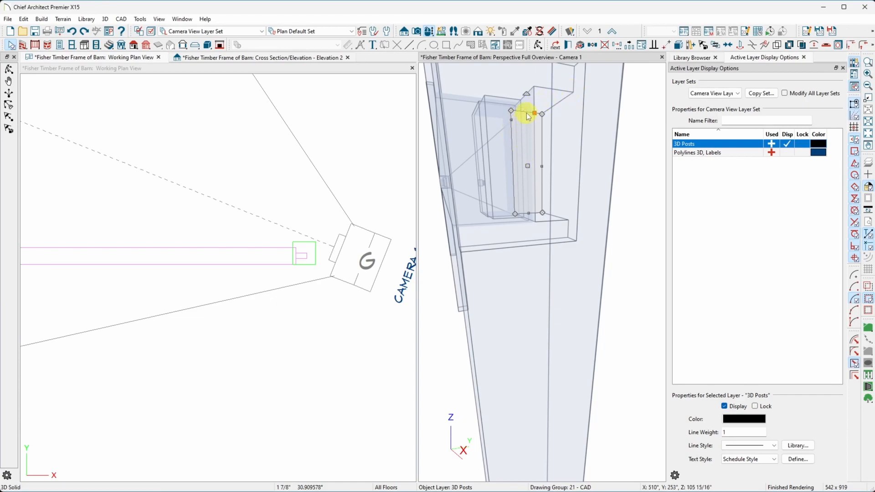
left_click(550, 93)
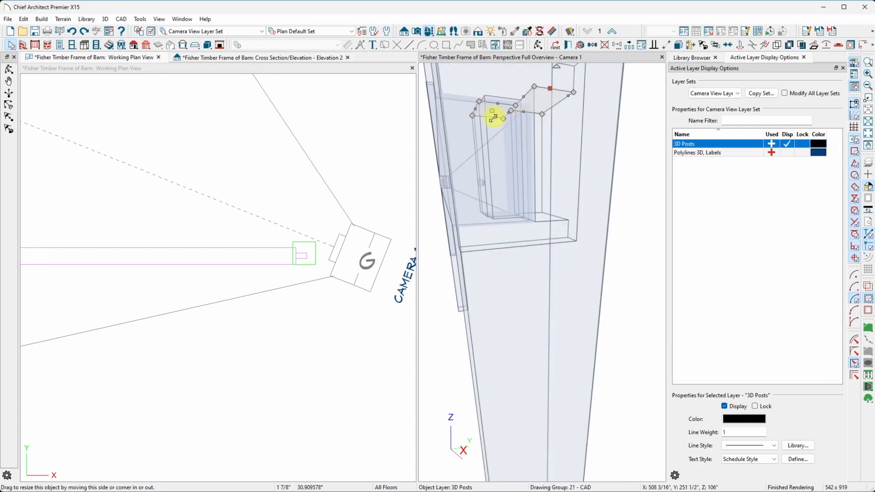
left_click(537, 185)
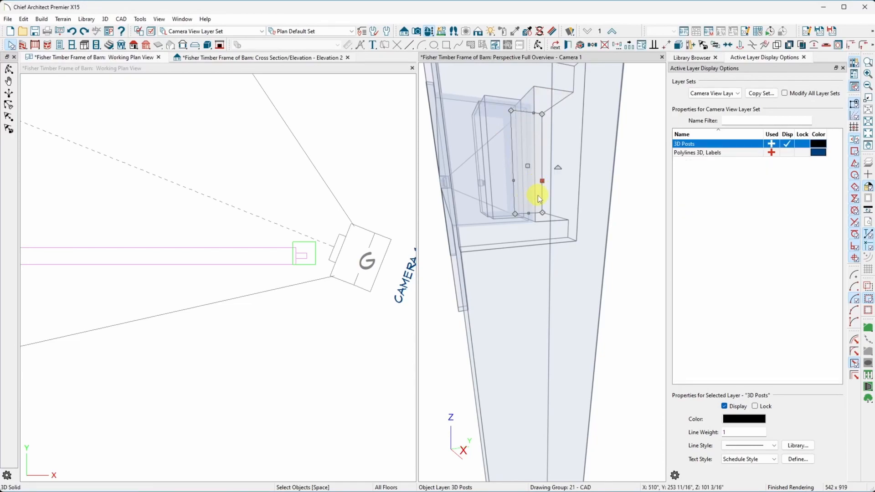
Step: Examine the selected tenon and the surrounding mortise faces inside the post-beam joint from several sides
key("Right")
key("Right")
key("Right")
key("Right")
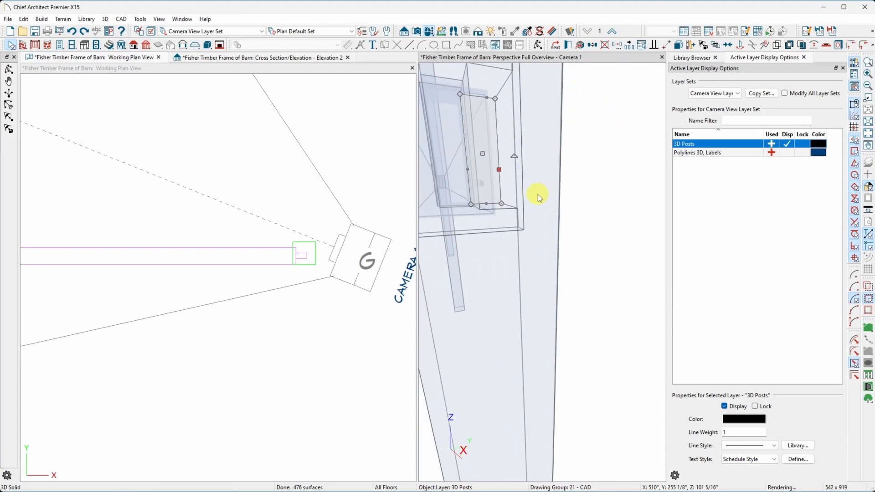
key("Left")
key("Left")
key("Left")
key("Left")
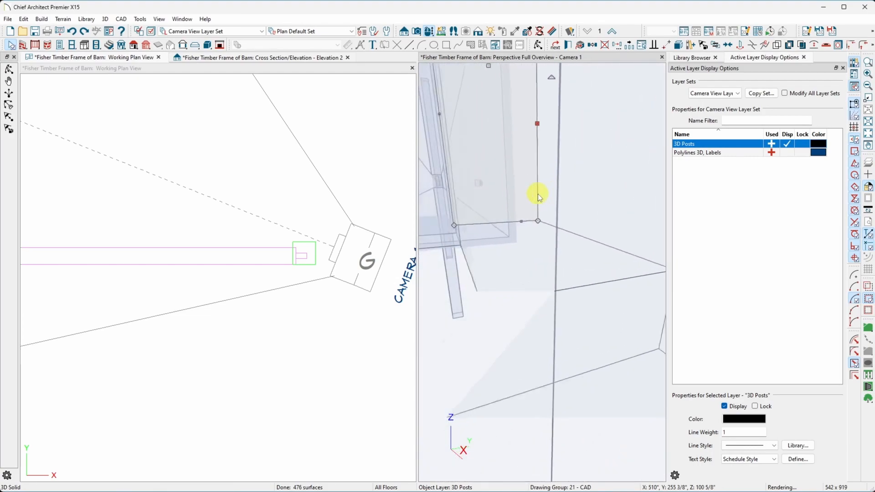
key("Left")
key("Left")
key("Left")
key("Left")
key("Left")
key("Left")
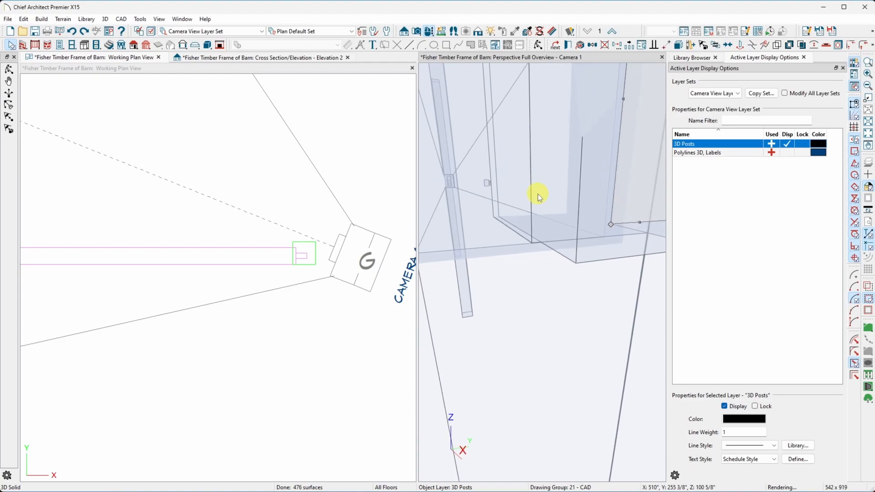
key("Down")
key("Down")
key("Down")
key("Down")
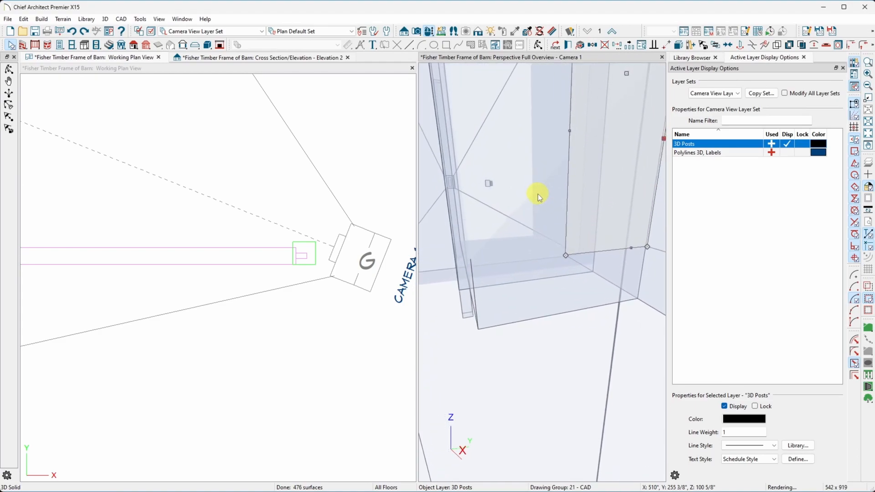
key("Down")
key("Down")
key("Down")
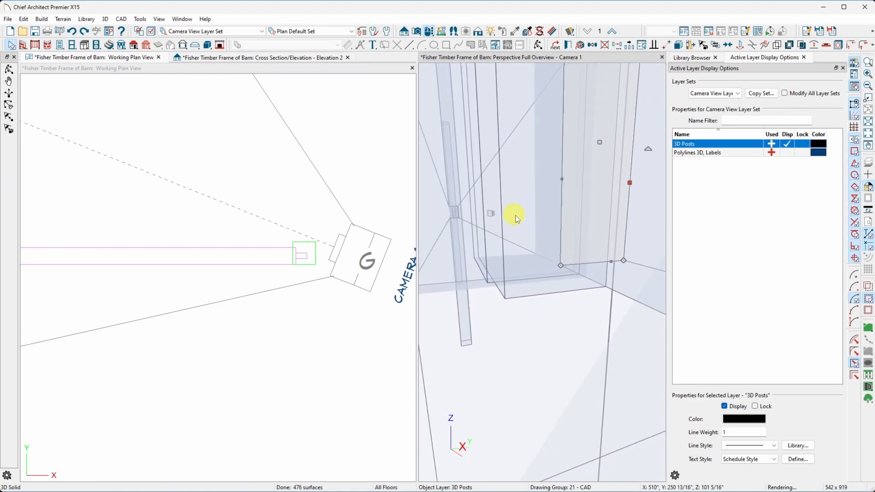
key("Up")
key("Up")
key("Up")
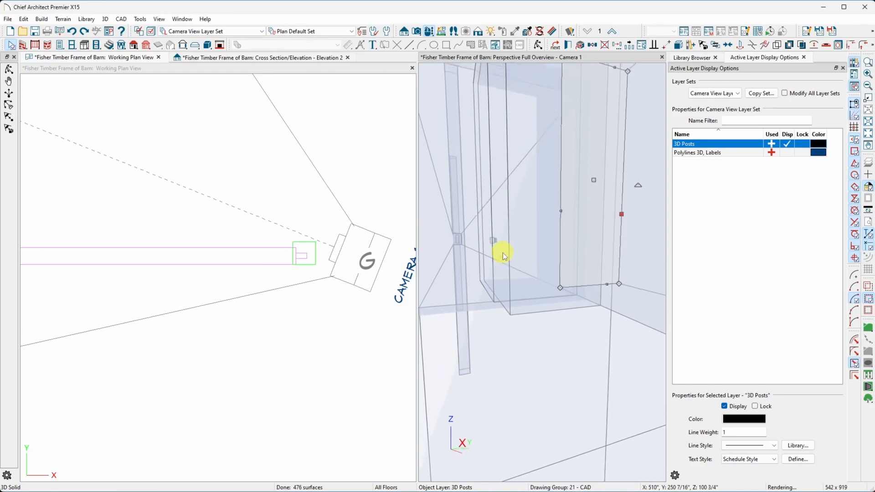
key("Left")
key("Left")
key("Left")
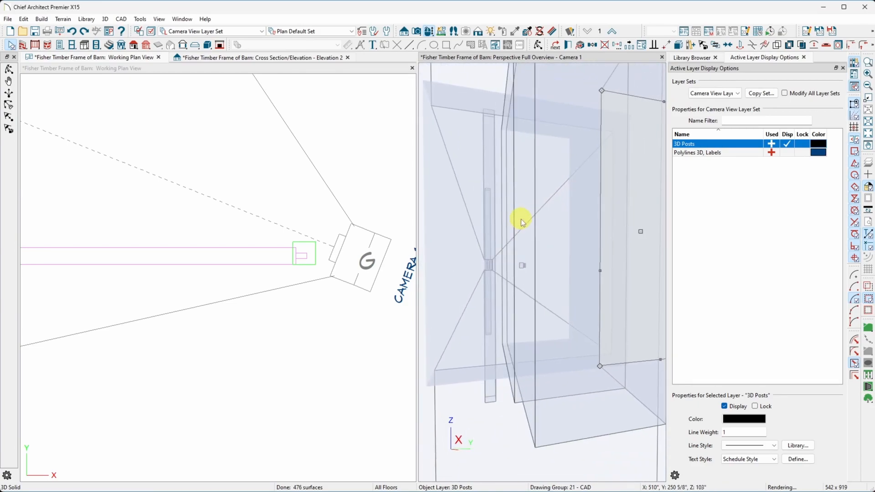
key("Left")
key("Left")
key("Left")
key("Left")
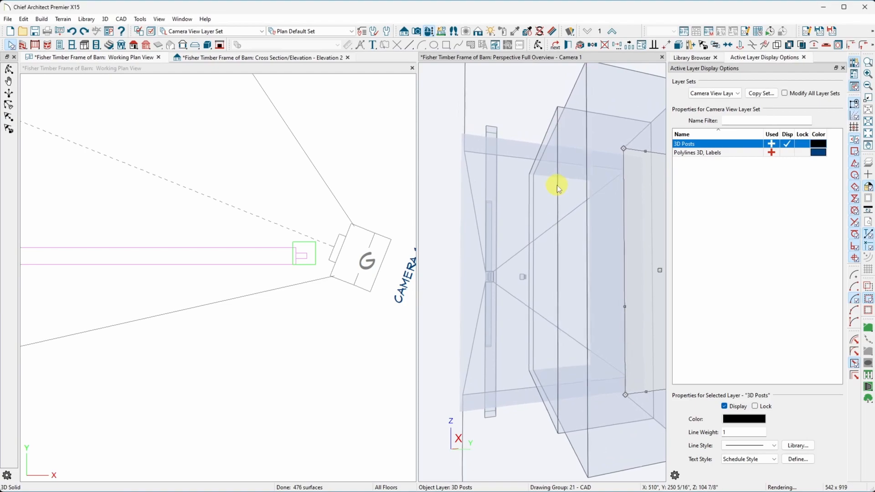
key("Left")
key("Left")
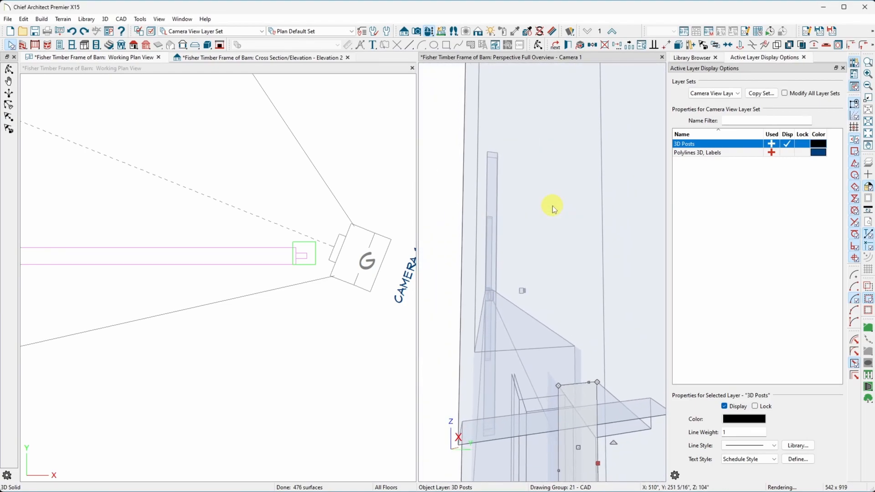
Step: Examine how the beams meet the post, viewing the joint from above, below and both sides in the perspective view
key("Up")
key("Up")
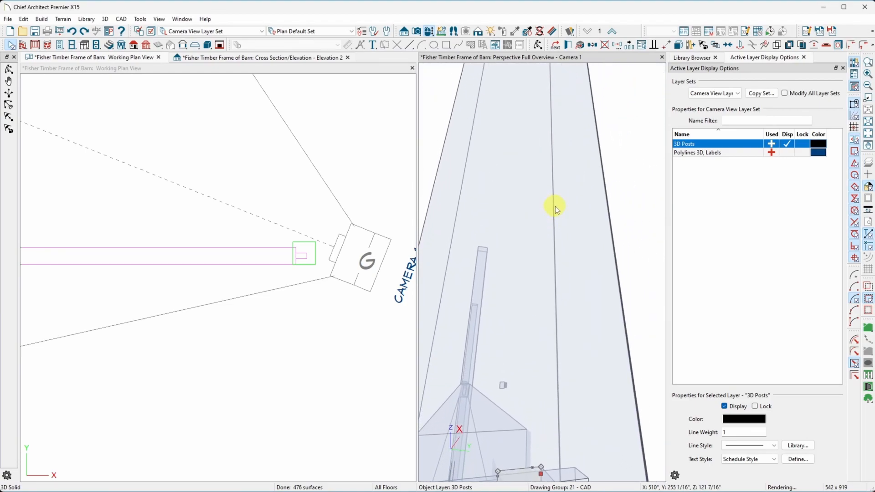
key("Down")
key("Down")
key("Down")
key("Down")
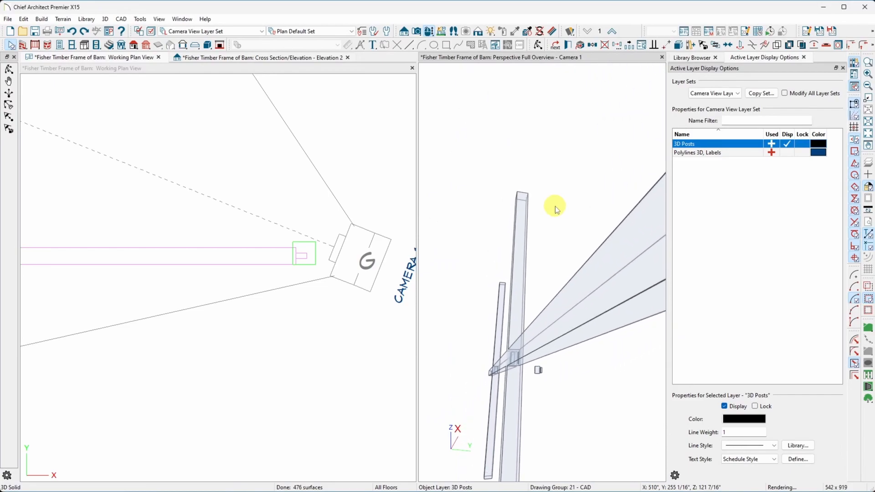
key("Up")
key("Up")
key("Up")
key("Up")
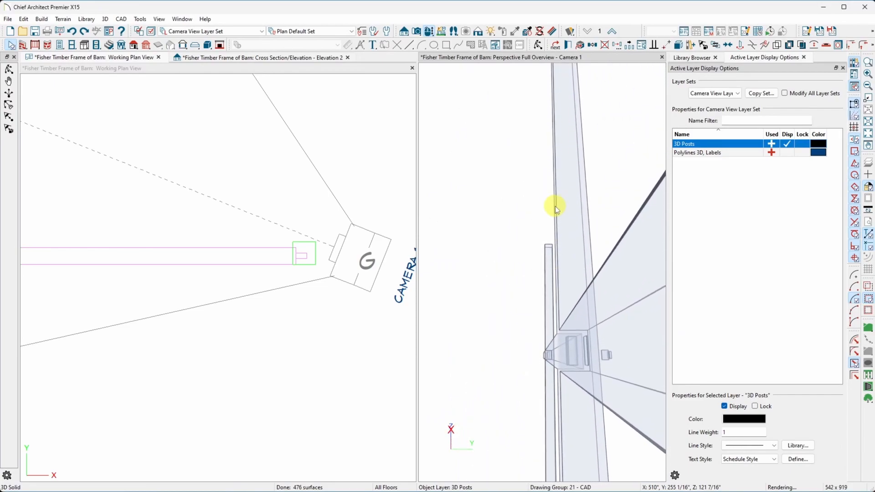
key("Left")
key("Left")
key("Left")
key("Left")
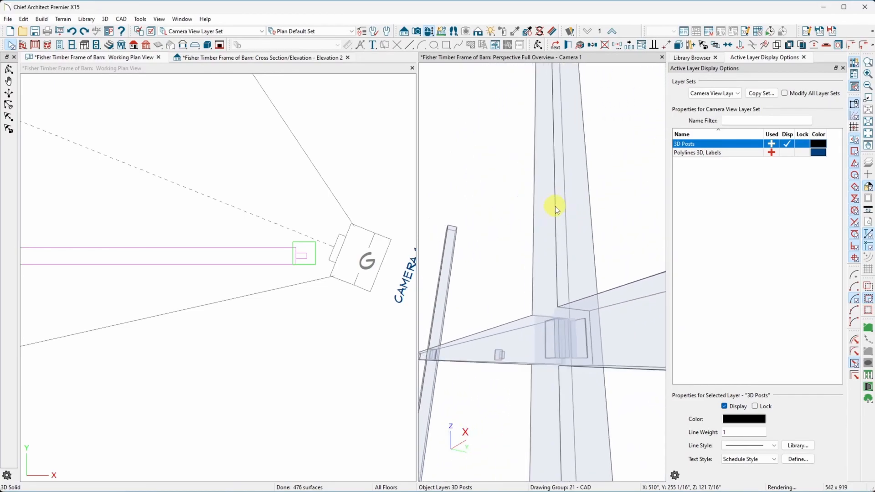
key("Down")
key("Down")
key("Down")
key("Down")
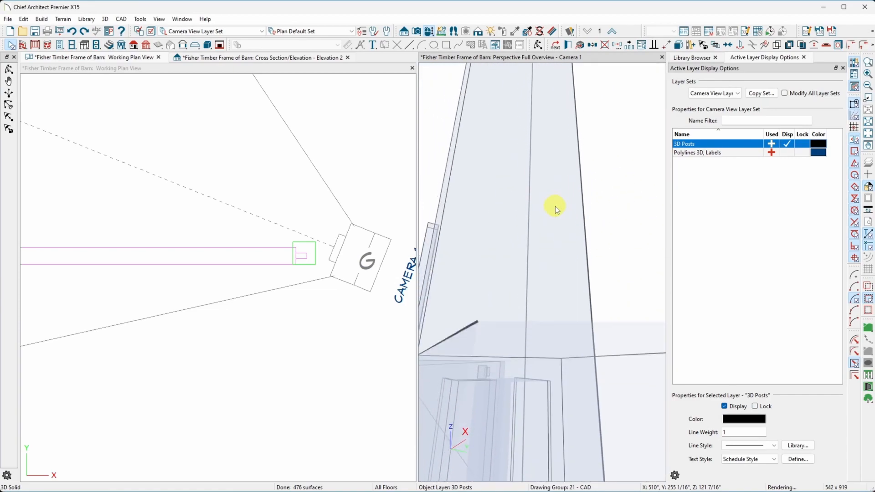
key("Left")
key("Left")
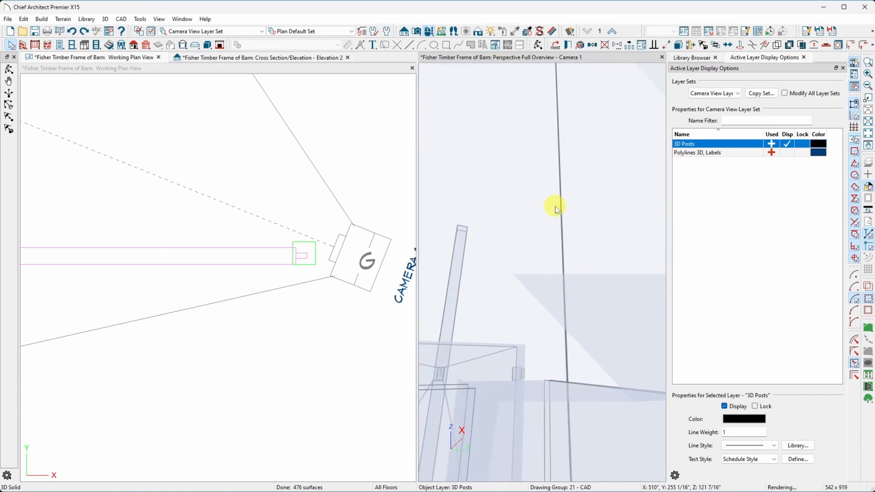
key("Down")
key("Down")
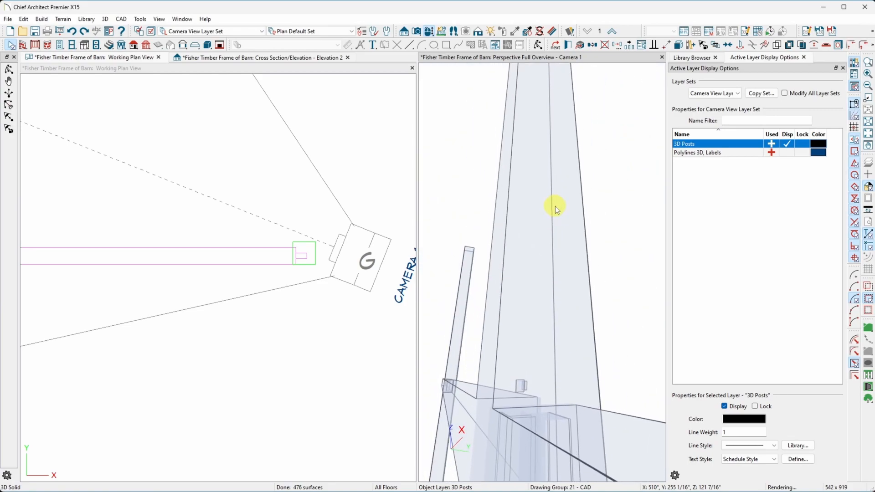
key("Down")
key("Down")
key("Down")
key("Down")
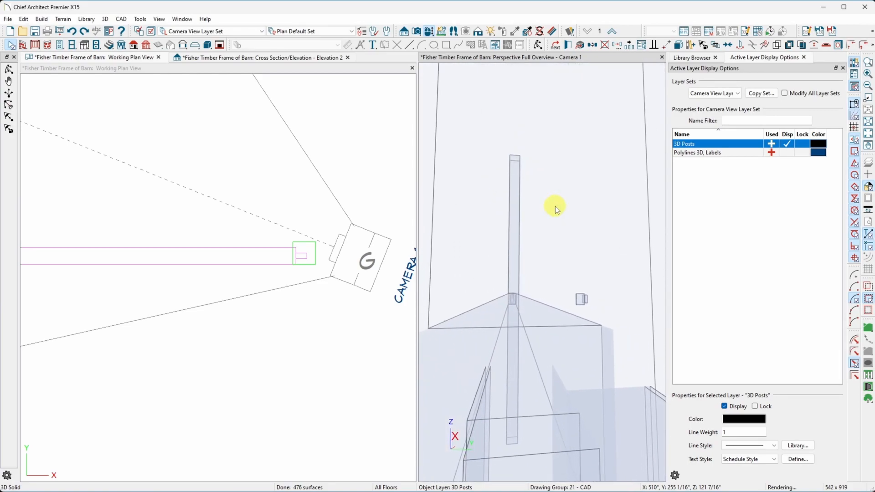
key("Left")
key("Up")
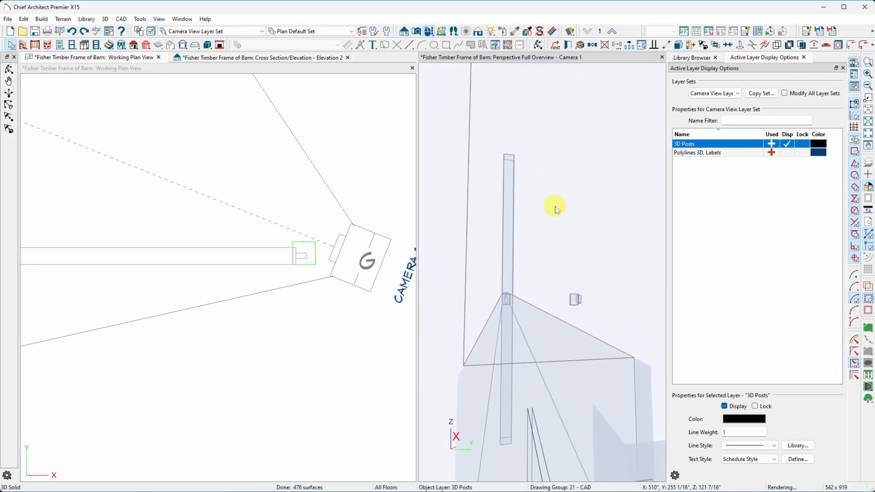
key("Right")
key("Right")
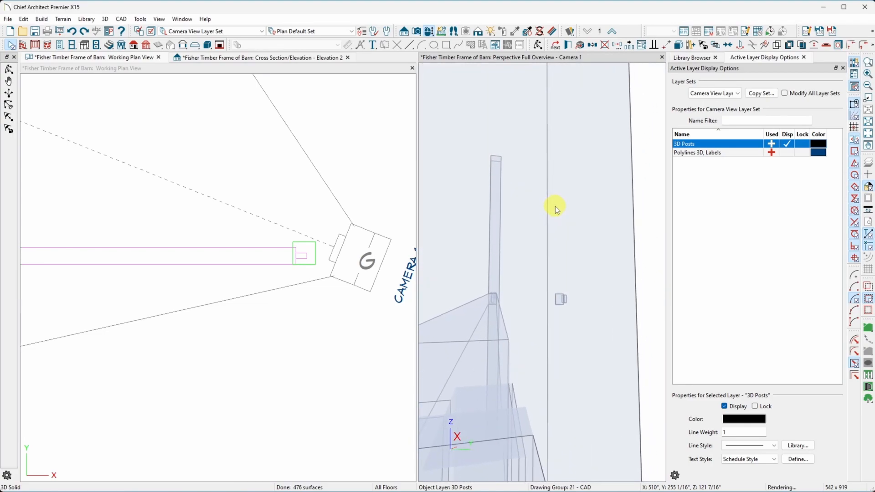
key("Right")
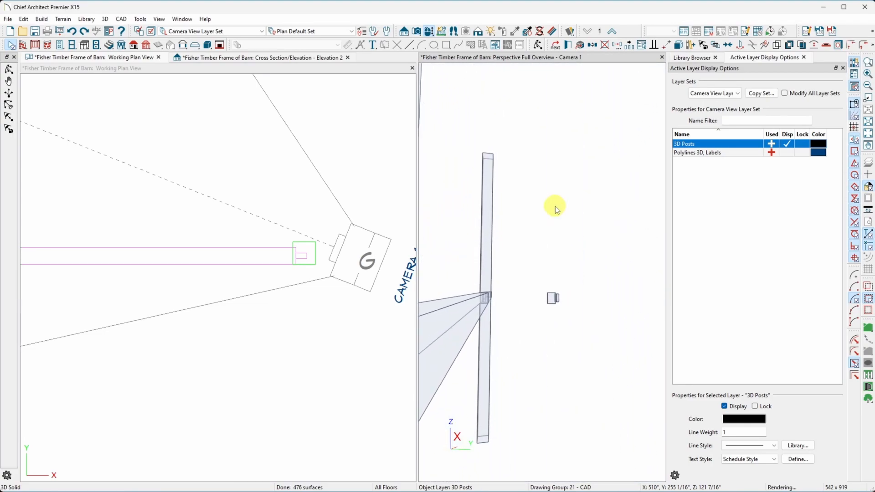
key("Up")
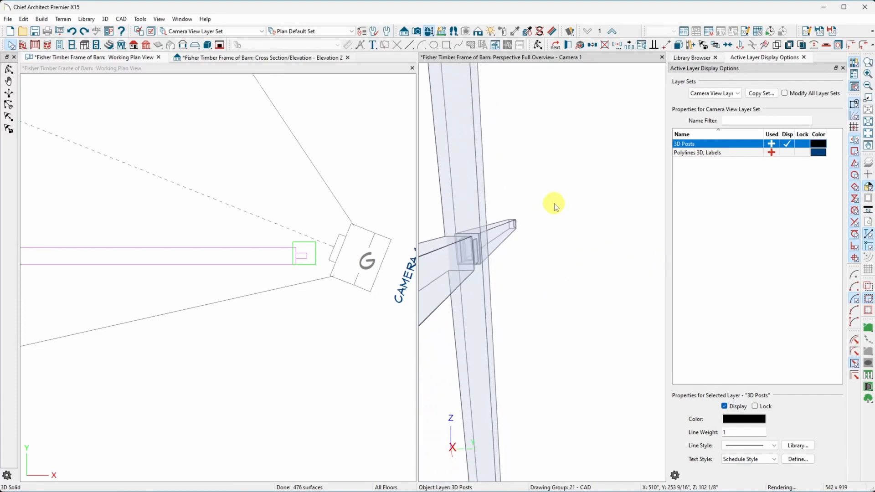
key("o")
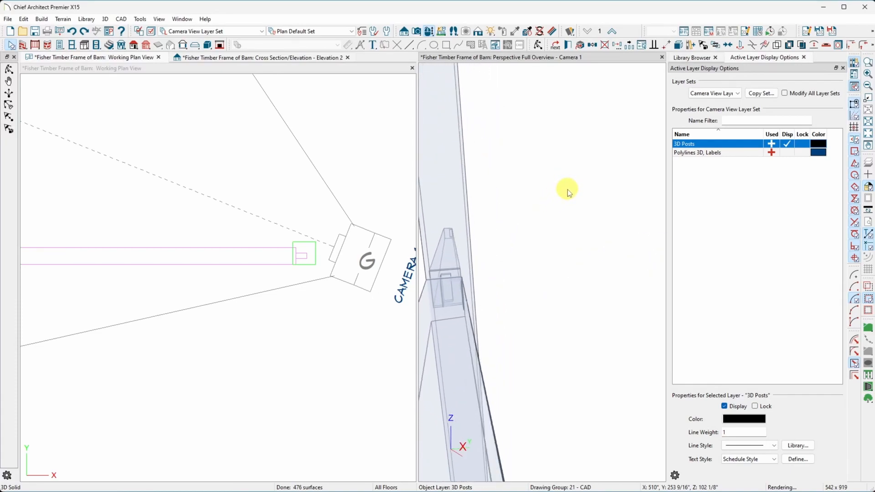
scroll(569, 196, "up", 2)
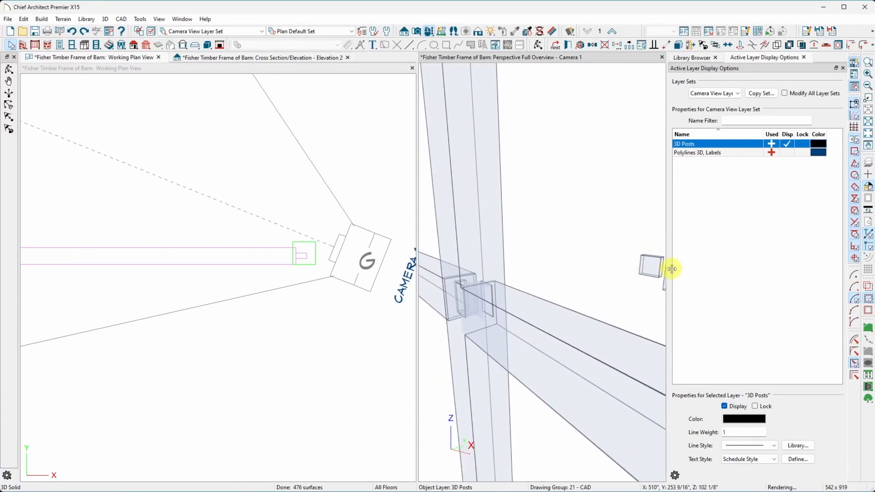
left_click_drag(567, 304, 485, 300)
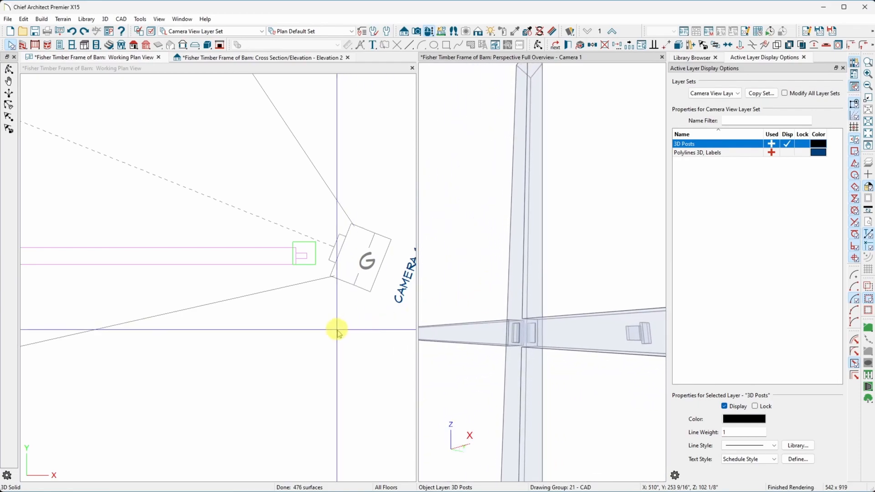
Step: Check the middle post's joint layout in the plan view and compare it with the beam connections in the perspective view
scroll(338, 332, "down", 1)
scroll(336, 330, "down", 2)
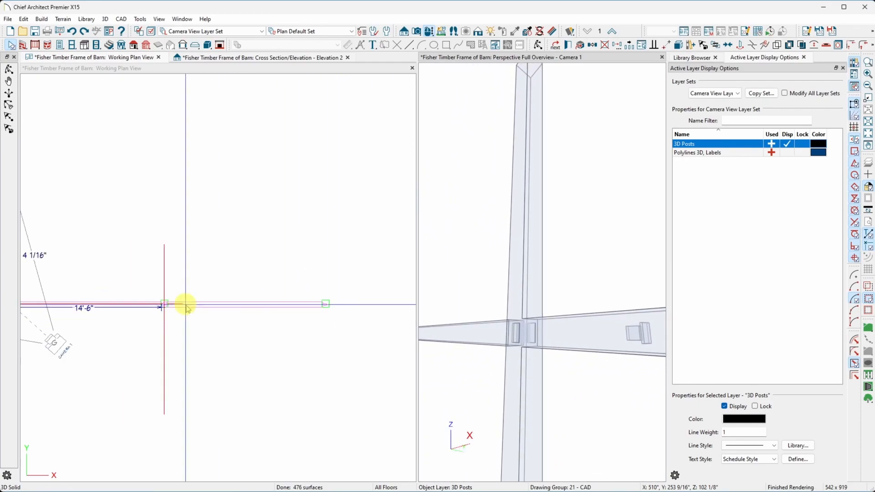
scroll(197, 304, "down", 2)
scroll(76, 302, "up", 5)
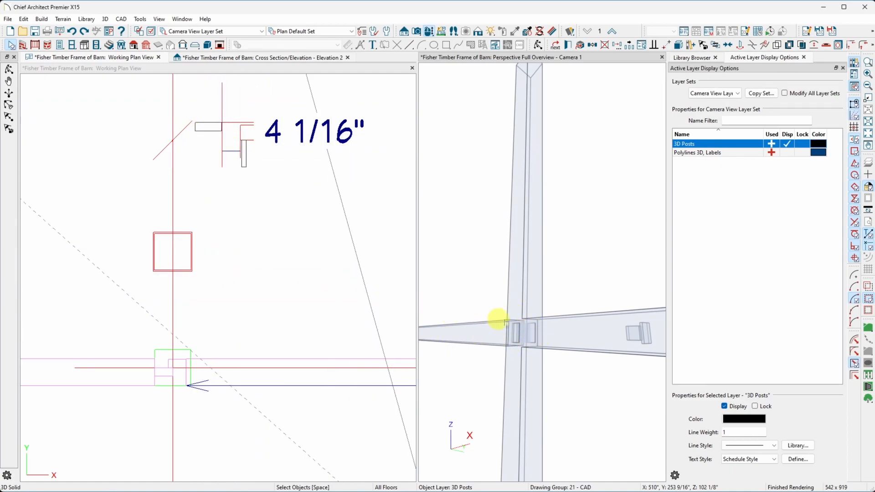
scroll(531, 326, "up", 2)
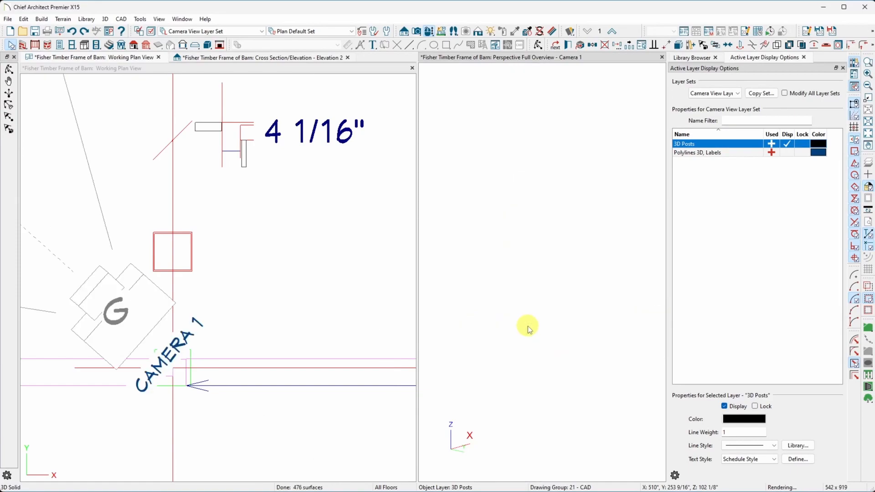
scroll(529, 328, "down", 2)
scroll(528, 328, "up", 1)
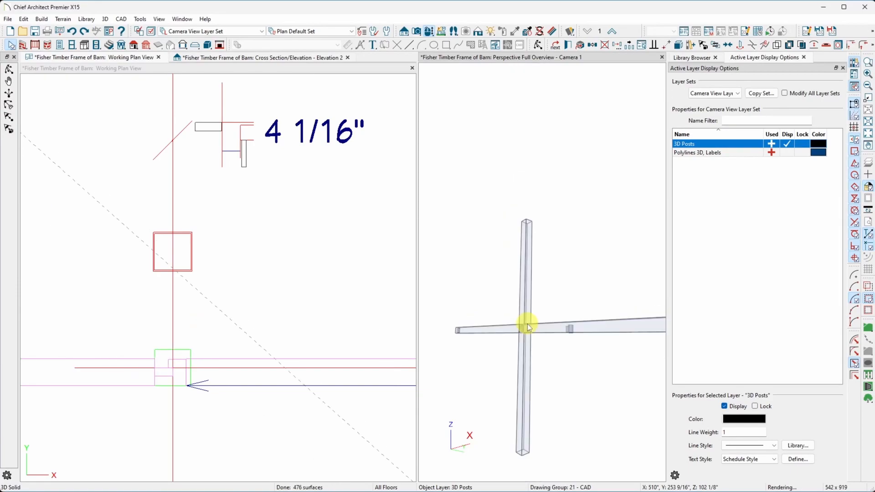
scroll(528, 326, "up", 4)
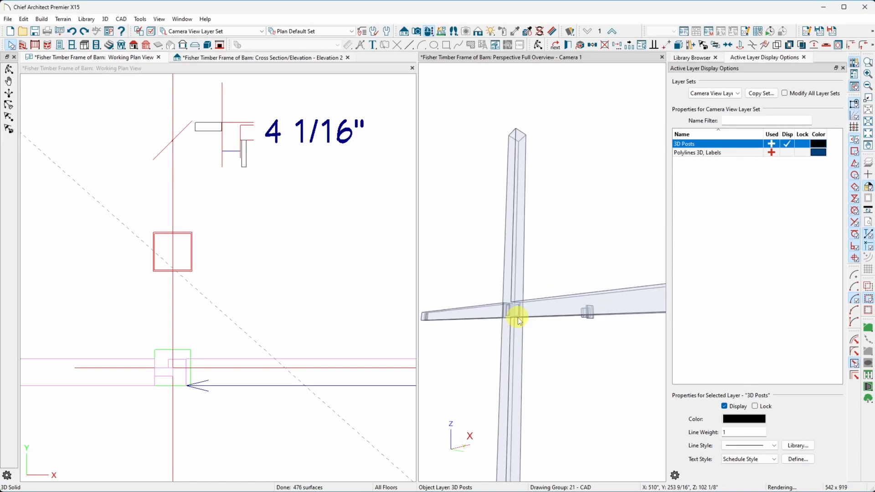
scroll(517, 320, "up", 4)
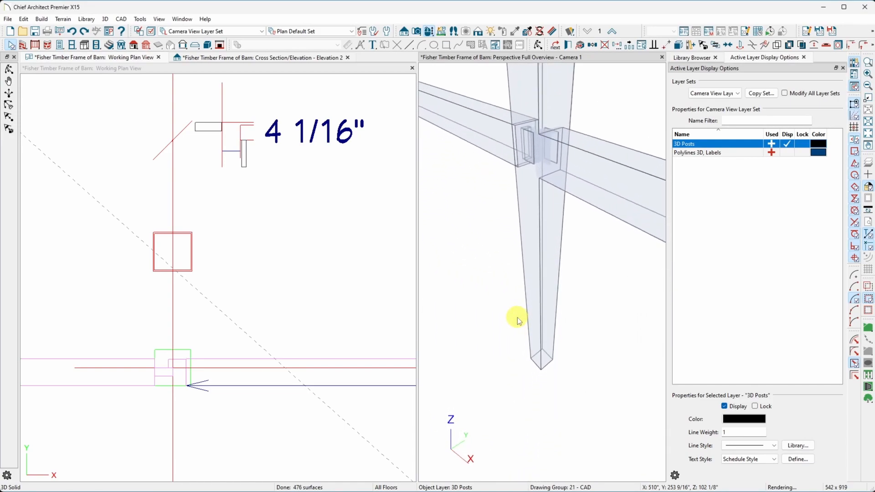
Step: Examine the tenon recesses of both beams inside the transparent post from opposite sides in the perspective view
middle_click_drag(517, 318, 455, 254)
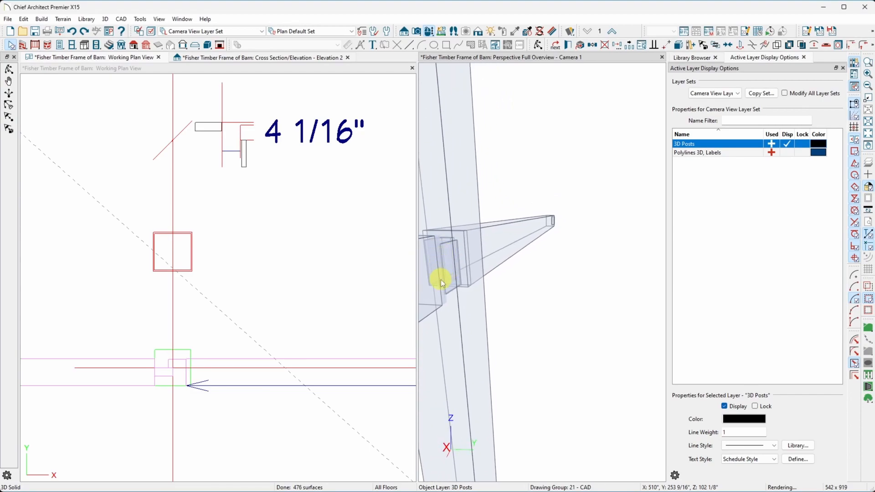
middle_click_drag(479, 287, 480, 257)
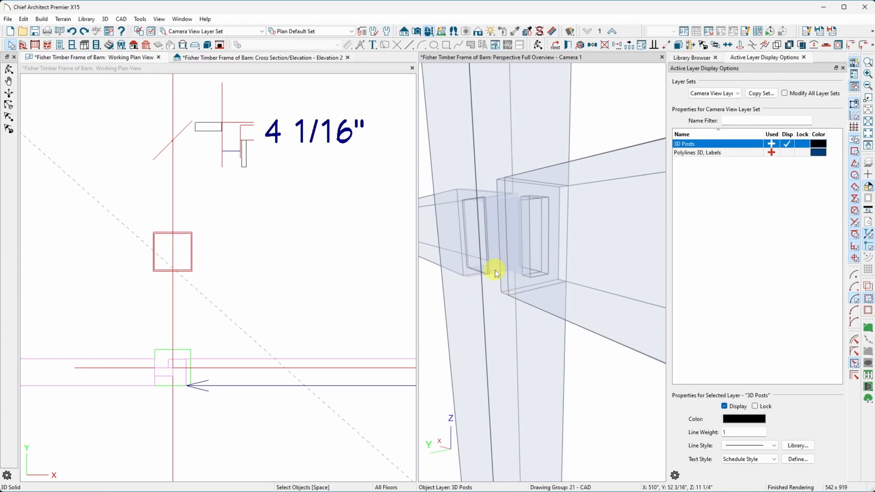
middle_click_drag(476, 281, 445, 254)
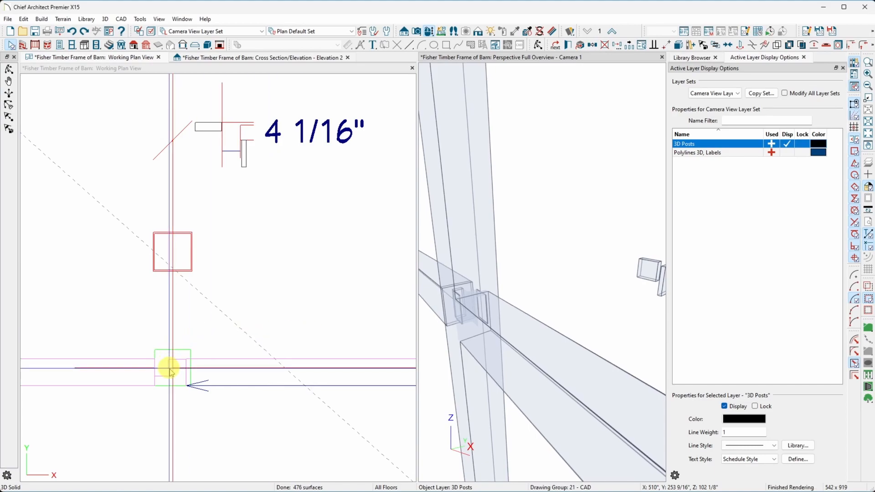
Step: Check in the plan view how the beam edges and dimension endpoints line up with the faces of both posts
scroll(168, 369, "down", 2)
scroll(168, 371, "up", 3)
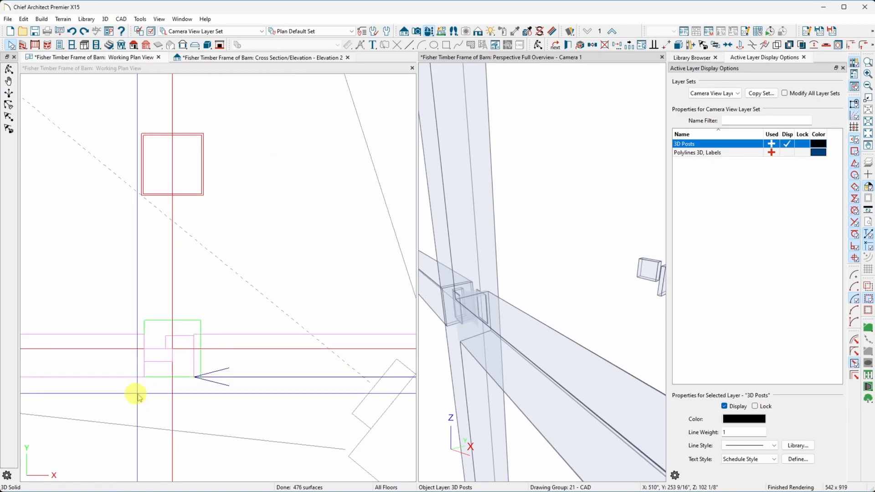
scroll(139, 395, "up", 6)
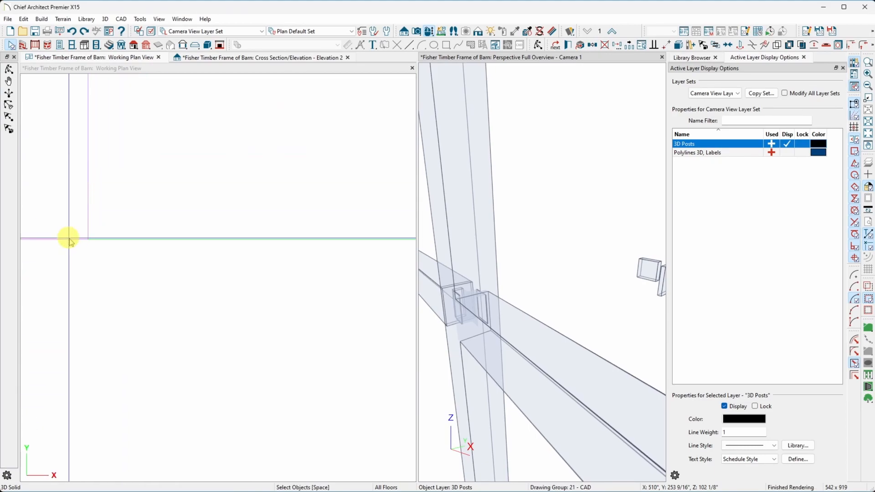
scroll(248, 287, "down", 5)
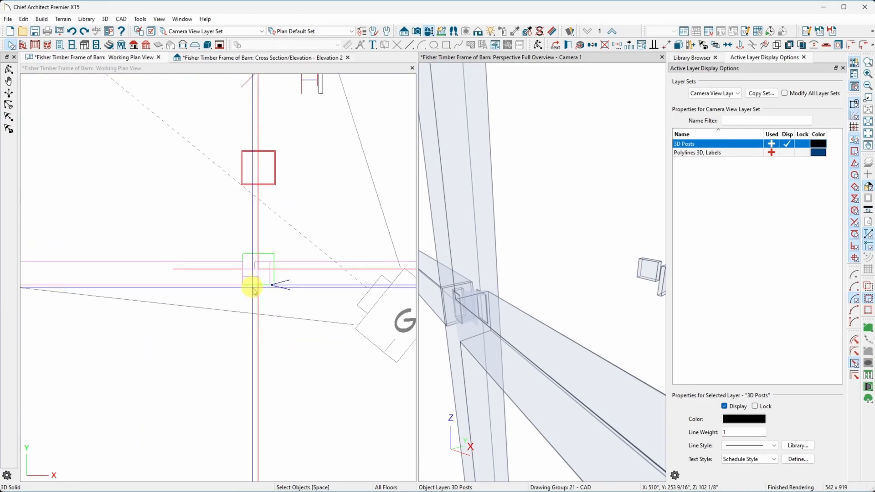
scroll(259, 287, "down", 1)
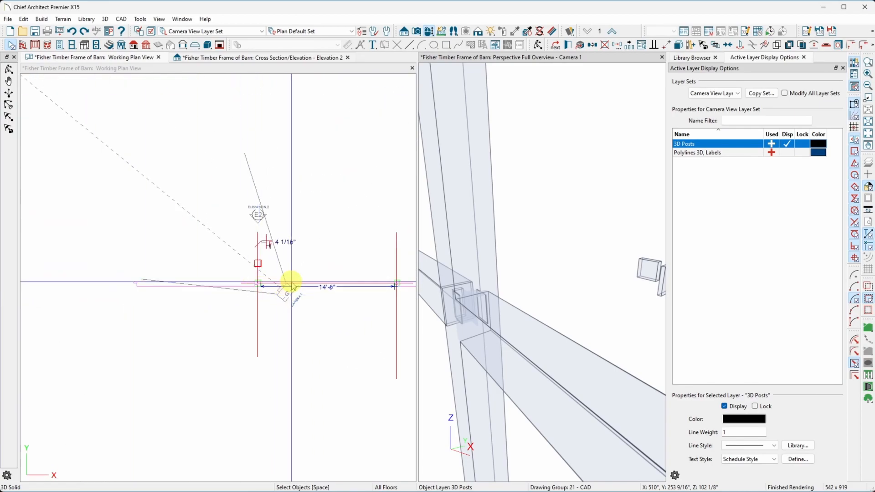
scroll(391, 287, "up", 6)
scroll(385, 288, "up", 3)
scroll(302, 317, "up", 3)
scroll(193, 298, "down", 7)
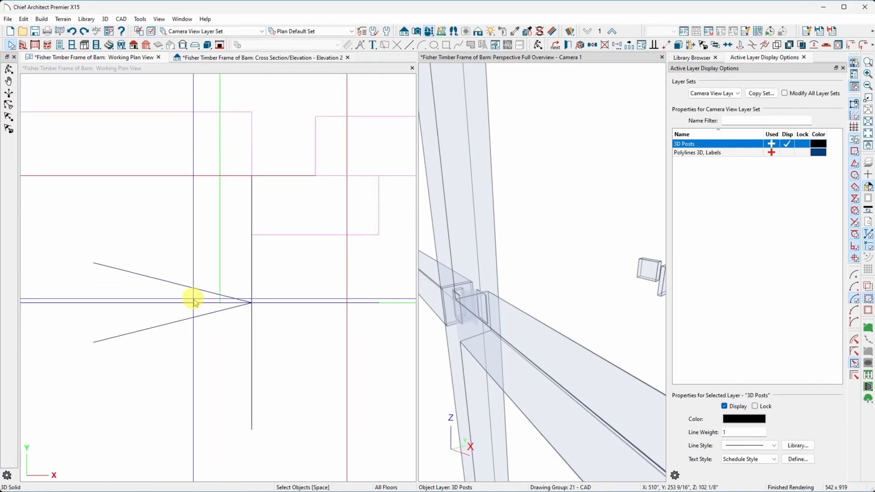
scroll(338, 302, "up", 6)
scroll(254, 303, "down", 5)
scroll(287, 297, "up", 5)
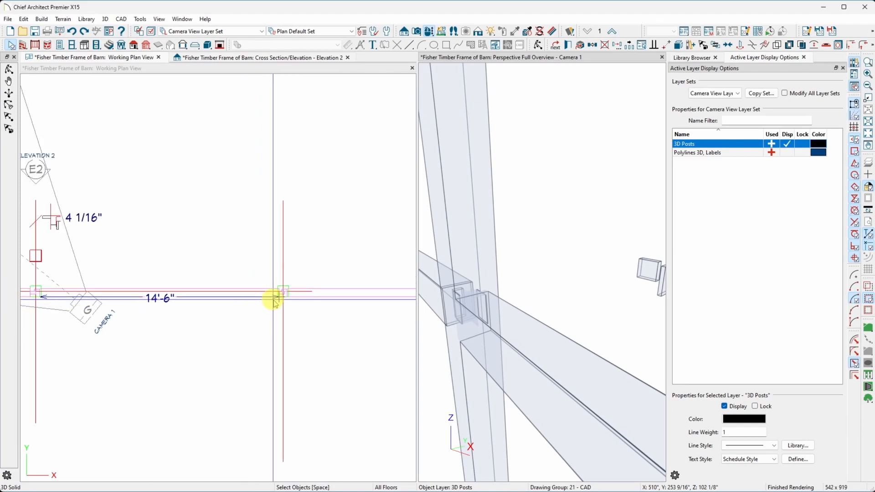
Step: Delete the 14'-6" dimension between the posts and the two vertical reference lines through the post centres in the plan
left_click(274, 299)
key("Escape")
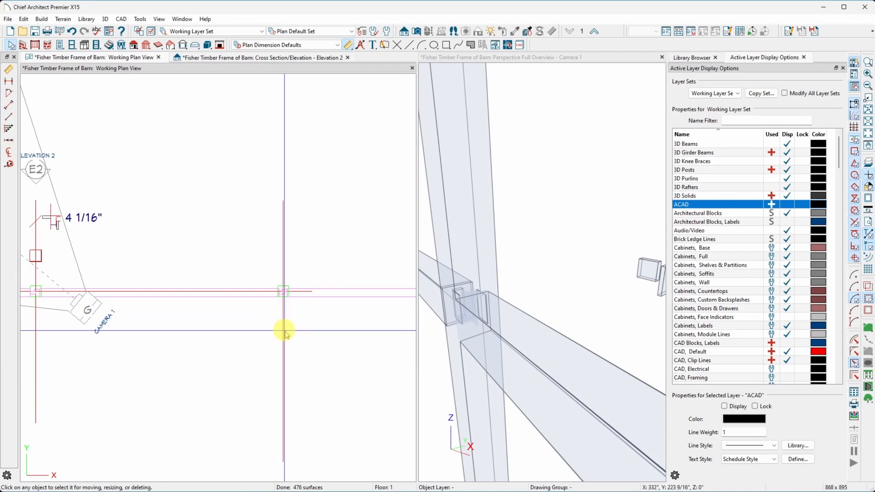
left_click(283, 332)
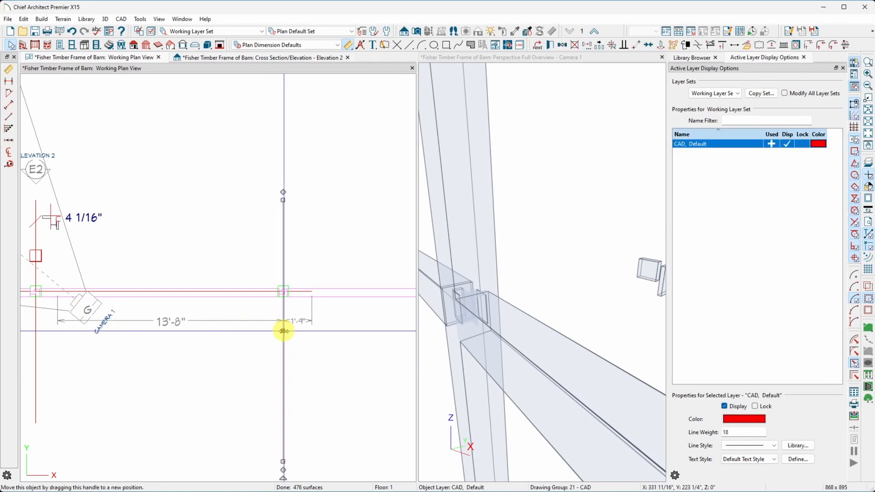
key("Escape")
left_click(296, 293)
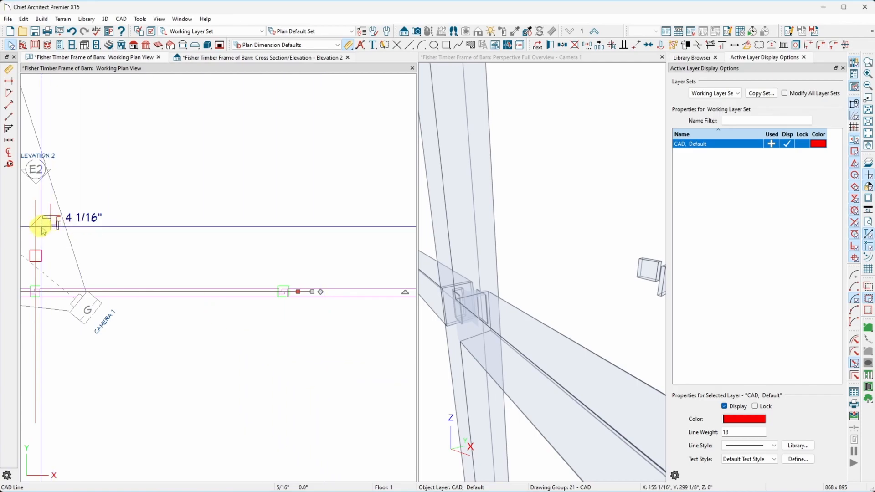
key("Escape")
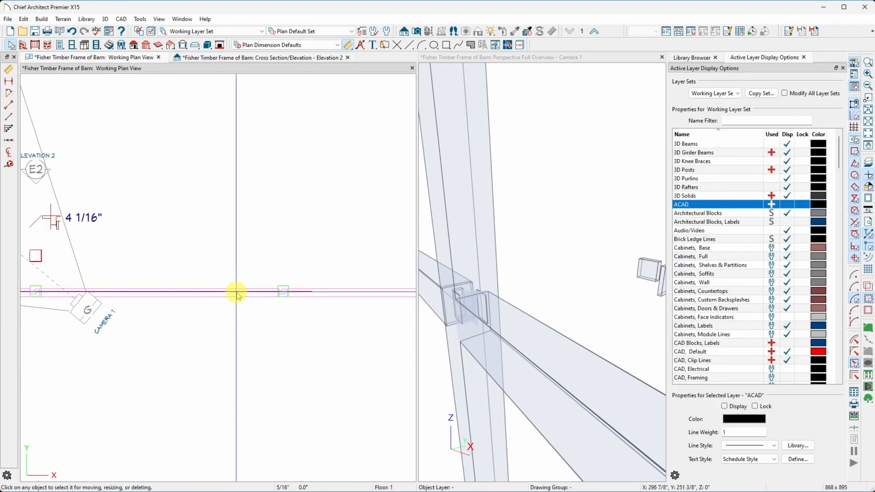
scroll(295, 363, "down", 2)
scroll(97, 320, "up", 3)
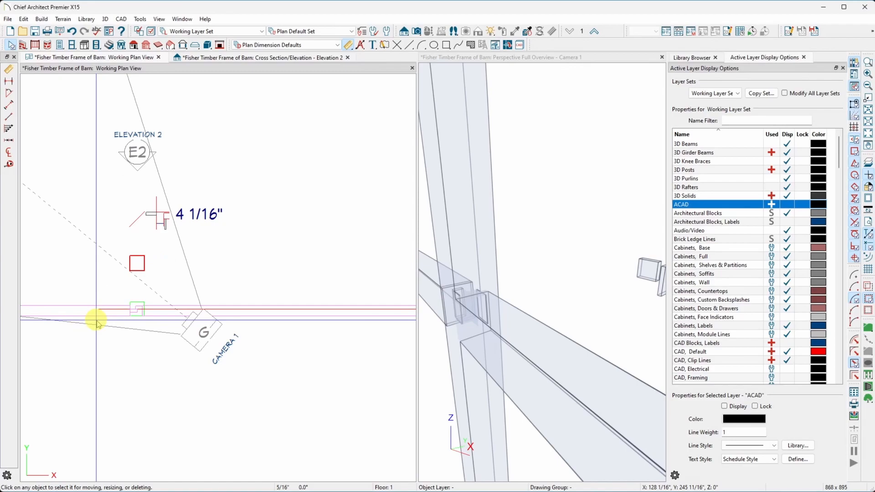
scroll(114, 302, "up", 2)
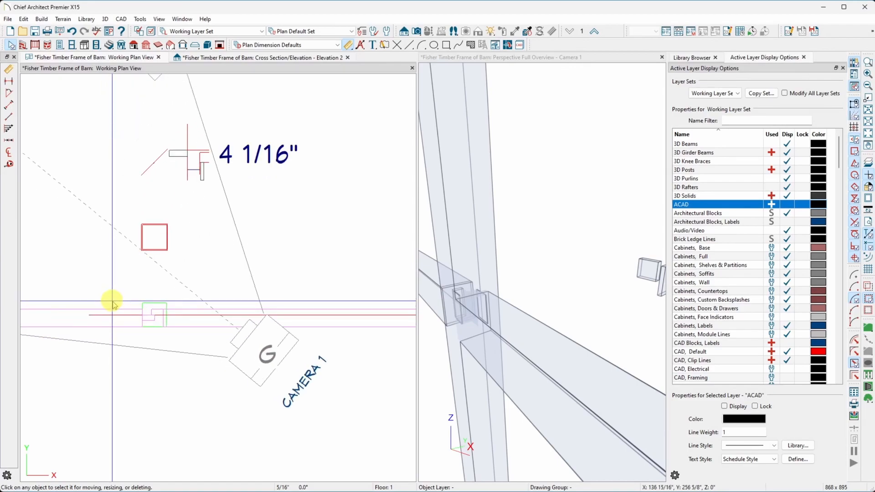
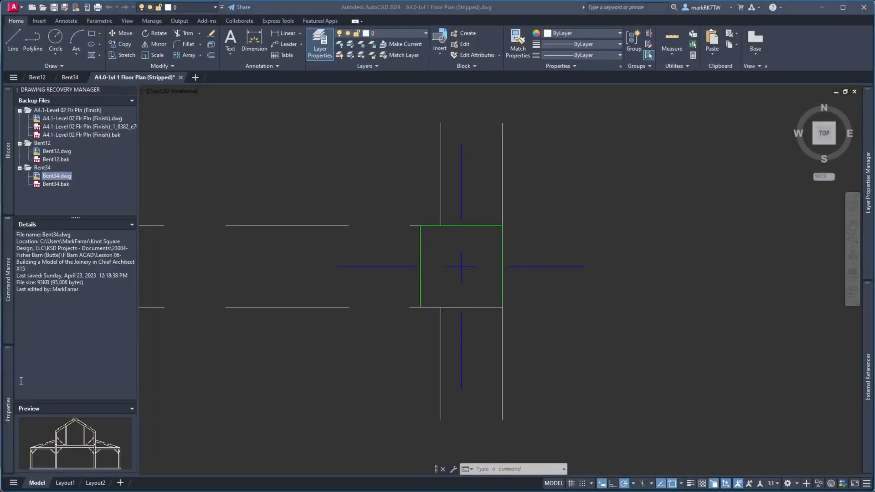
Step: Switch to AutoCAD and shorten both horizontal beam lines so they end at the post's left face
left_click(411, 225)
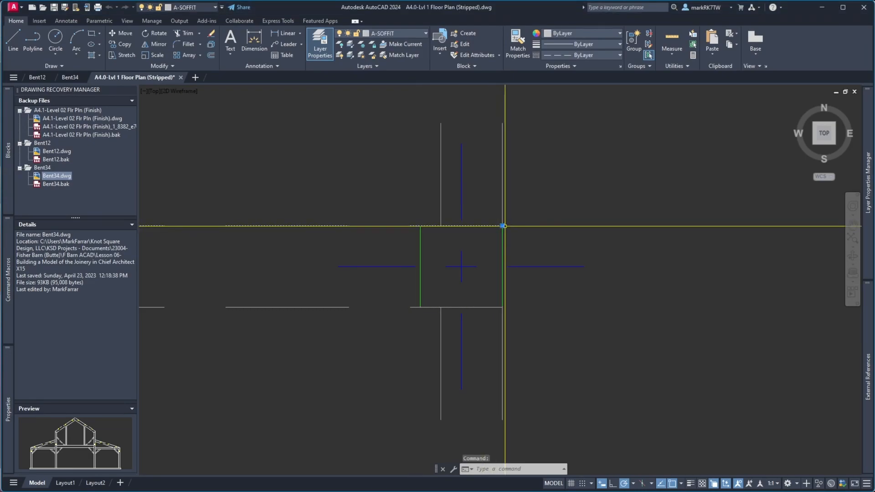
left_click(503, 225)
left_click(420, 226)
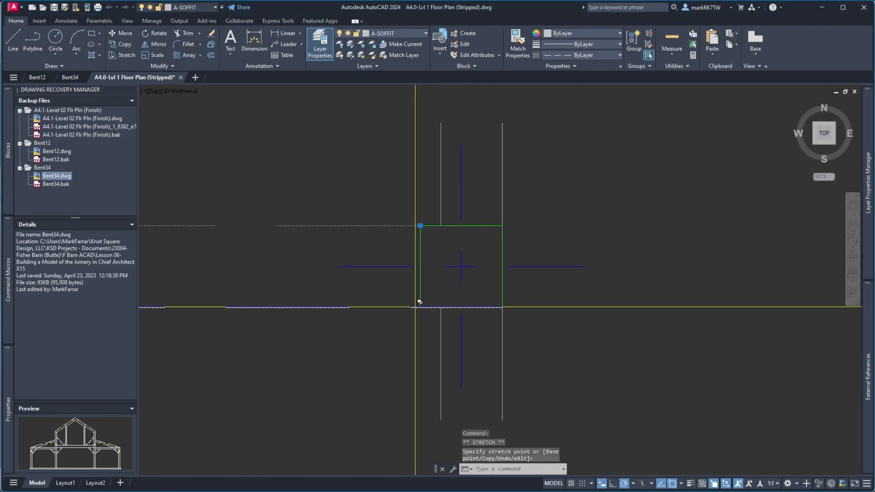
left_click(503, 307)
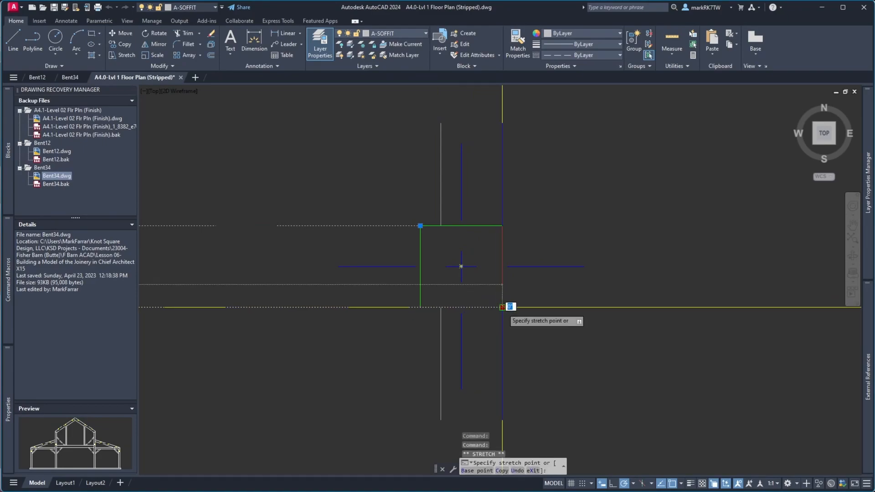
left_click(421, 307)
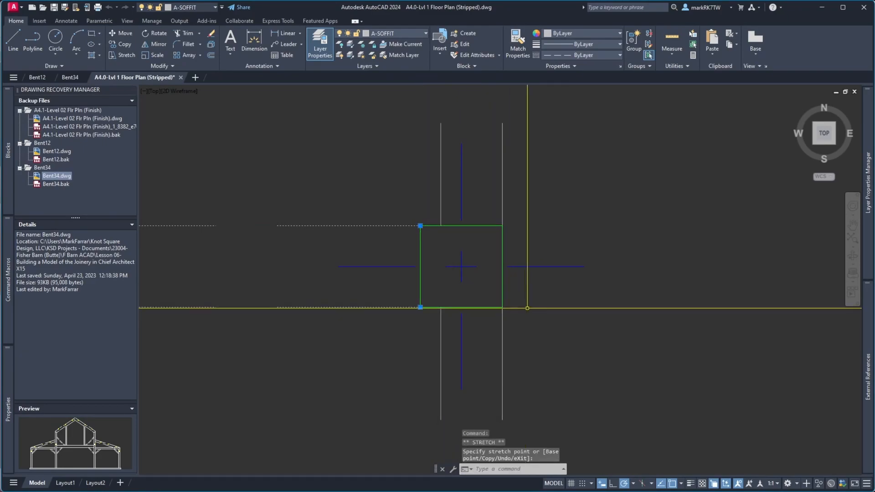
left_click(644, 297)
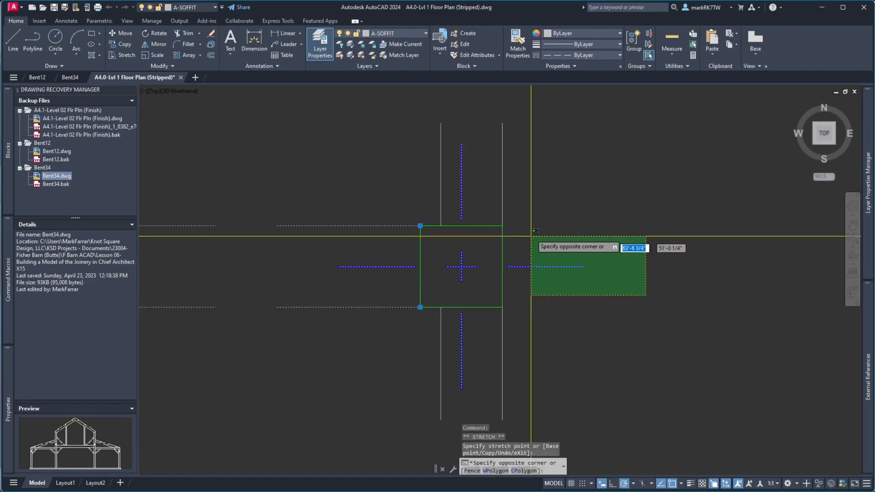
key("Escape")
key("Escape")
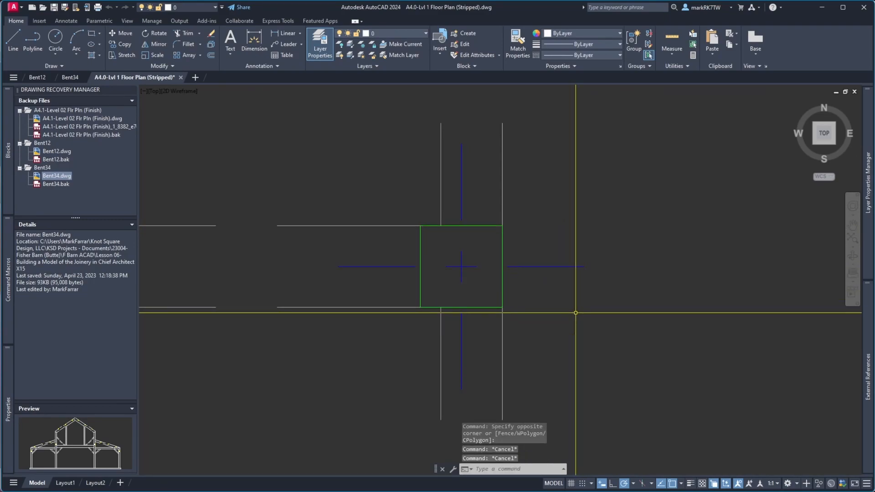
Step: Examine how the beam lines meet the posts along the right-hand edge of the floor plan
scroll(475, 347, "up", 3)
scroll(471, 183, "down", 4)
scroll(475, 325, "up", 3)
scroll(475, 199, "down", 2)
scroll(476, 199, "down", 5)
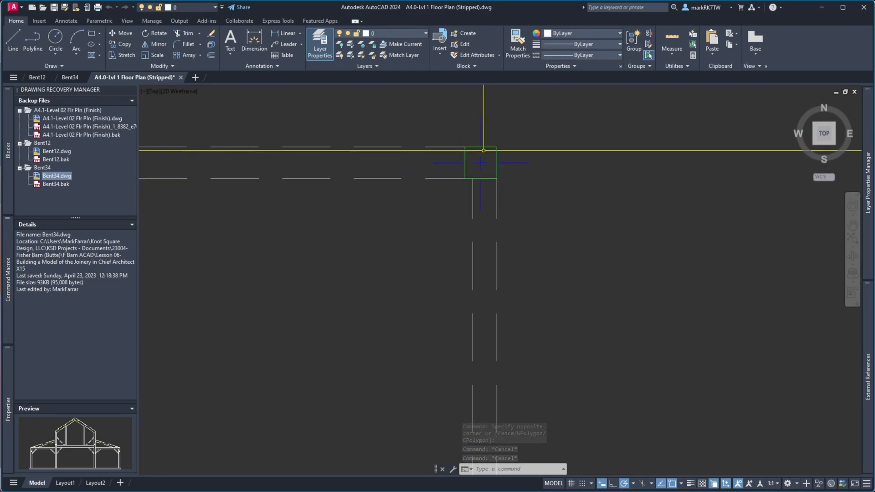
scroll(501, 286, "up", 5)
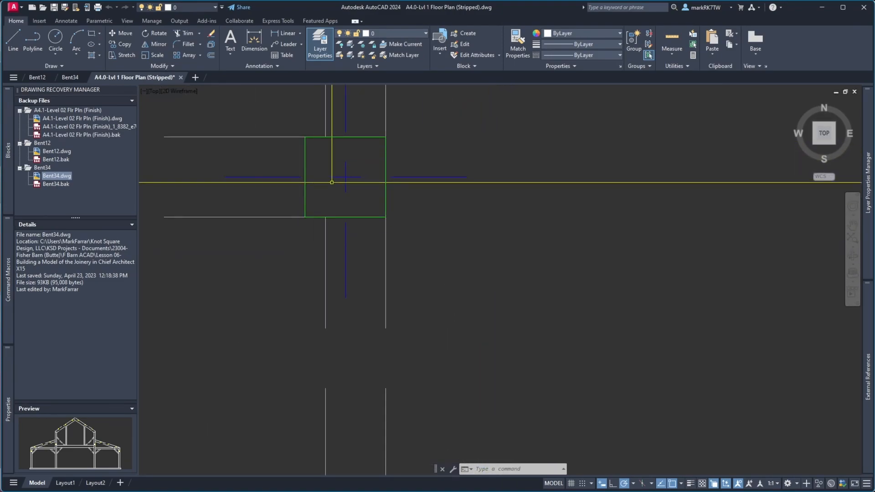
scroll(378, 230, "up", 4)
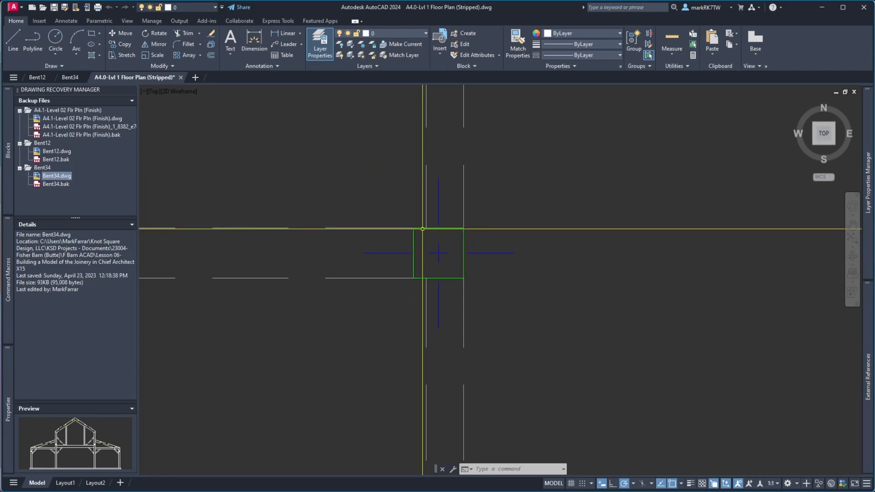
type("o")
key("Return")
left_click(405, 206)
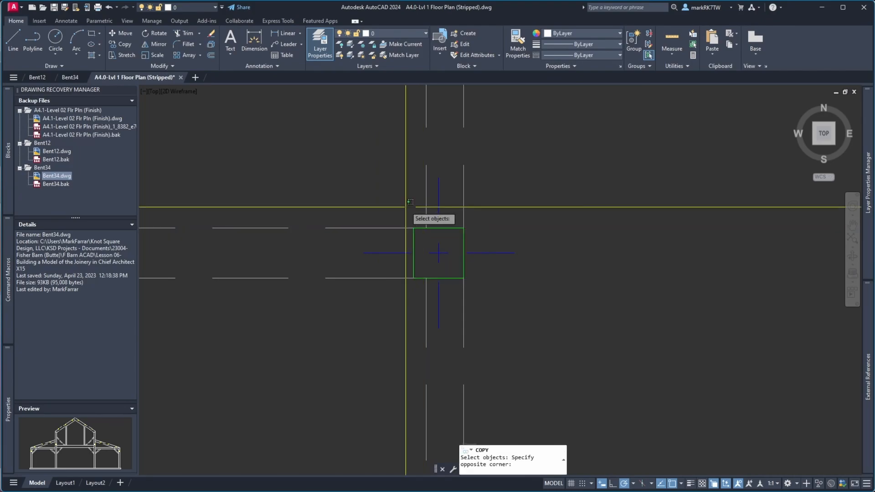
left_click(538, 314)
key("Return")
left_click(485, 284)
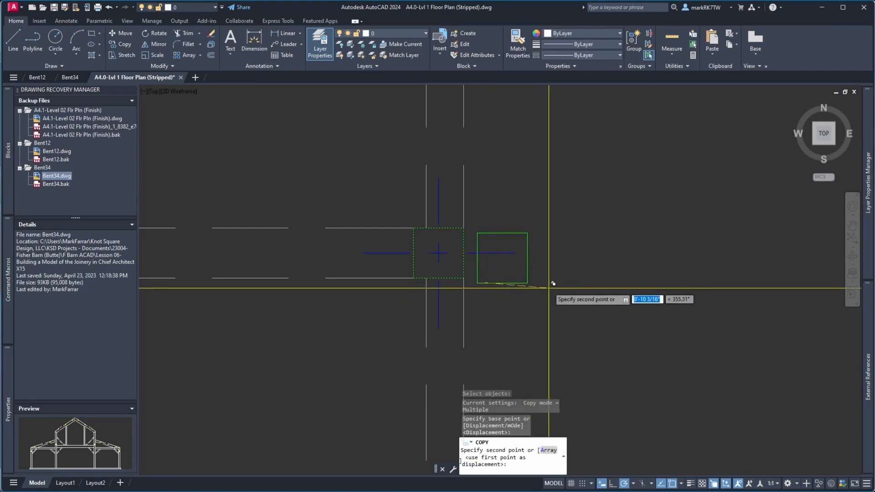
key("Escape")
Step: Copy the rightmost row of posts and its vertical beam lines horizontally into the empty space to the right of the plan
key("Return")
left_click(489, 212)
left_click(456, 203)
left_click(430, 205)
left_click(427, 204)
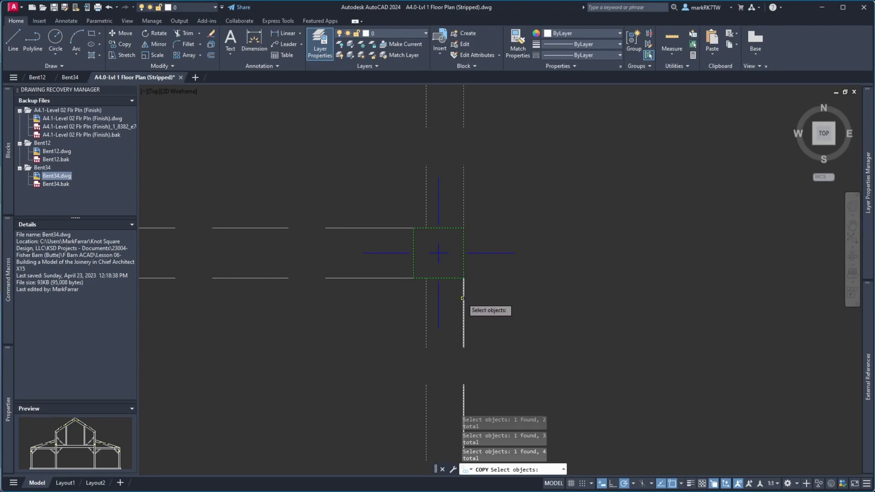
scroll(430, 302, "down", 8)
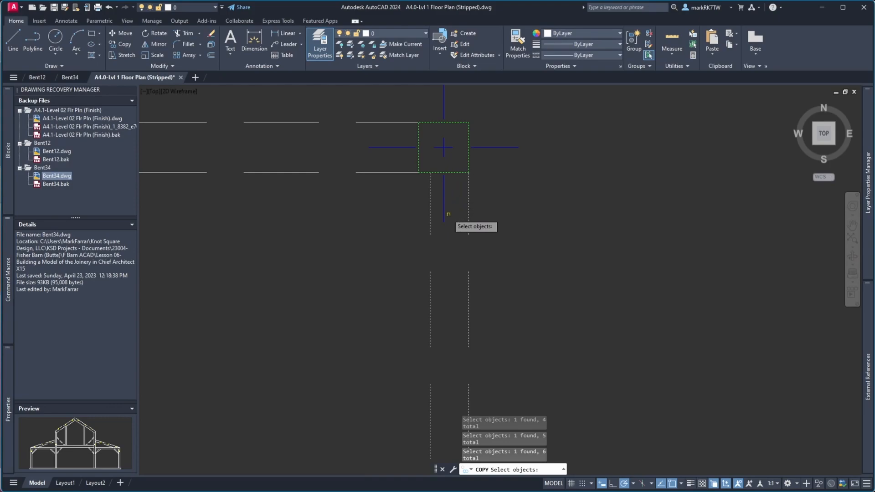
key("Return")
scroll(373, 239, "down", 6)
left_click(396, 237)
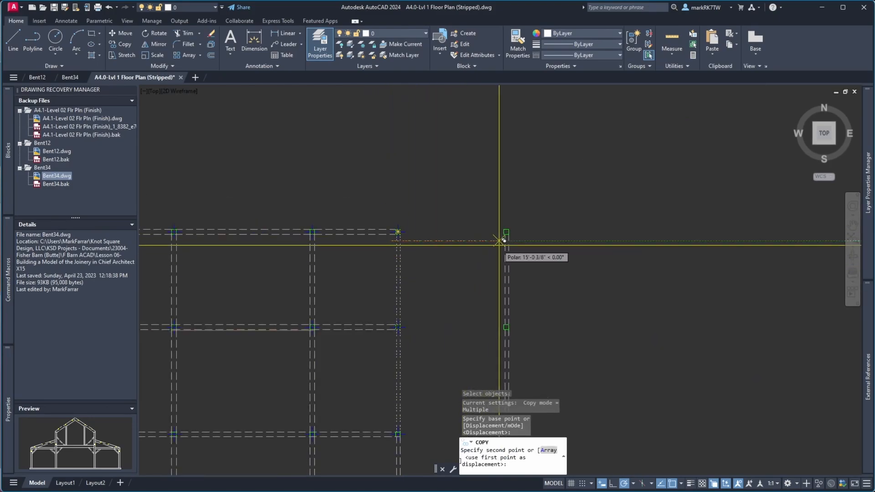
left_click(506, 246)
key("Escape")
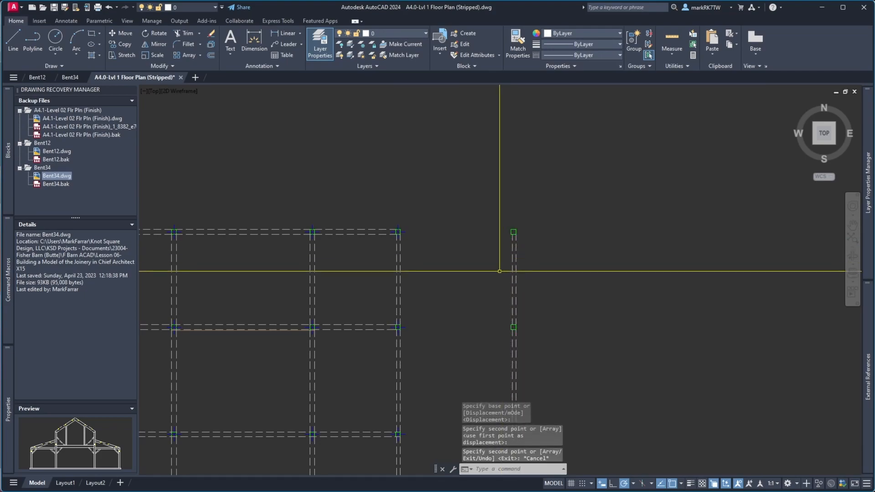
Step: Offset the square outline of a post in the copied row inward by 3/8 inch
scroll(498, 293, "up", 4)
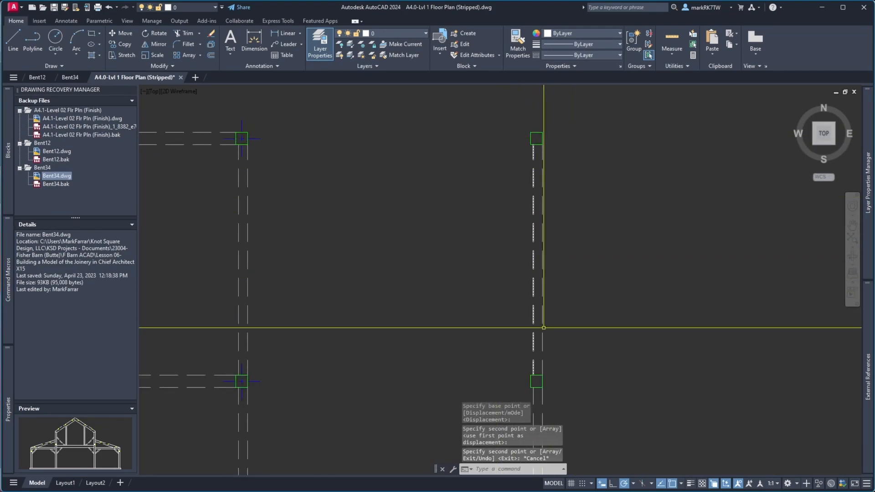
scroll(534, 408, "up", 5)
scroll(598, 187, "up", 4)
scroll(599, 187, "down", 5)
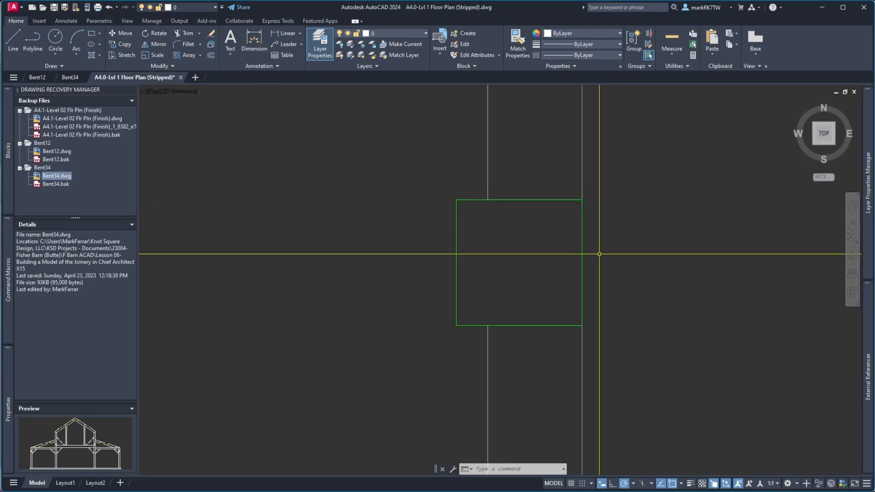
type("o")
key("Return")
type("3/")
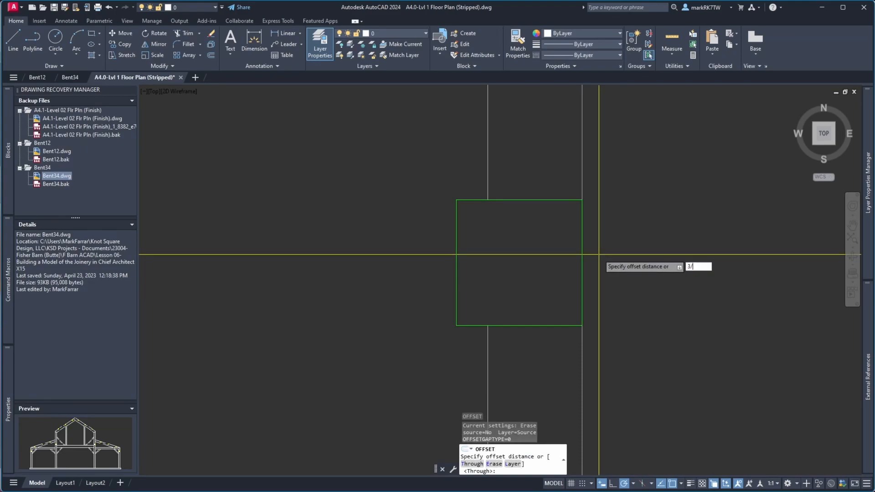
type("8")
key("Return")
left_click(540, 200)
left_click(541, 227)
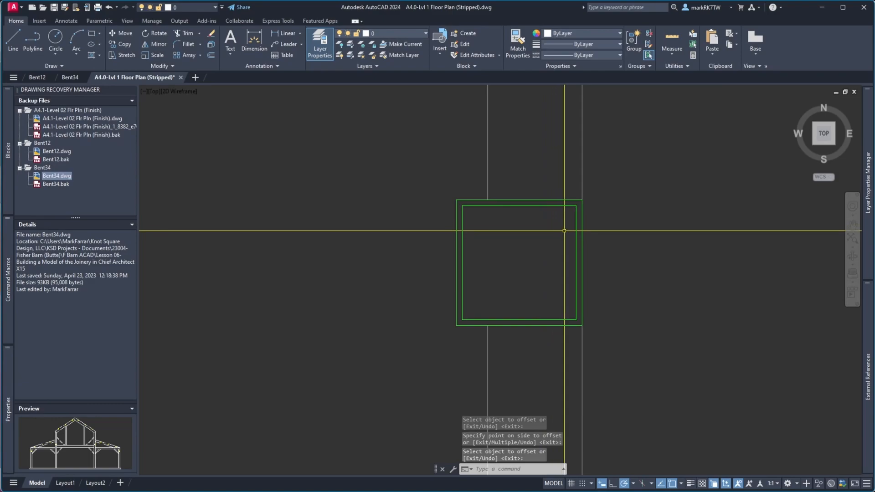
Step: Explode the inner offset square of the post and erase its left and right sides
key("Escape")
left_click(577, 242)
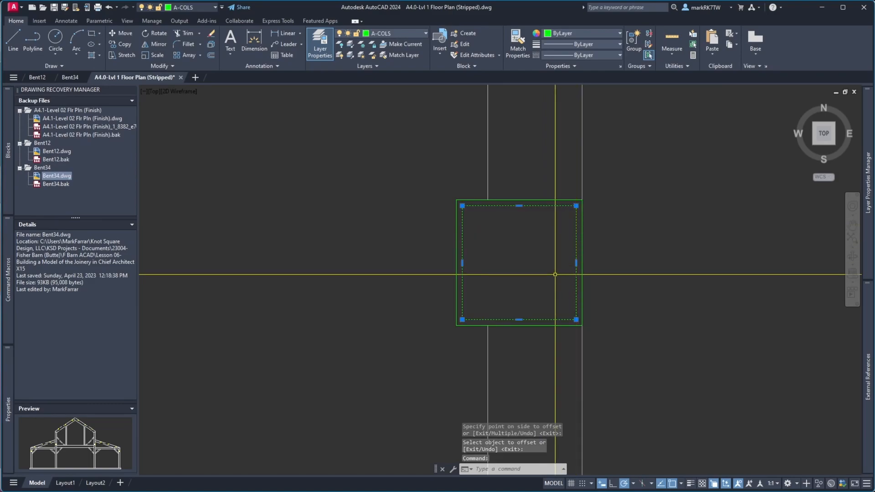
type("x")
key("Return")
type("e")
key("Return")
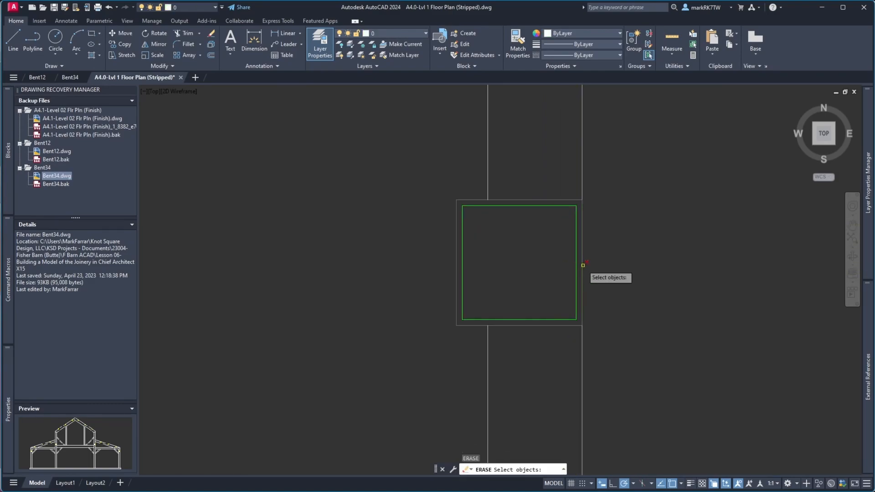
left_click(580, 265)
left_click(464, 250)
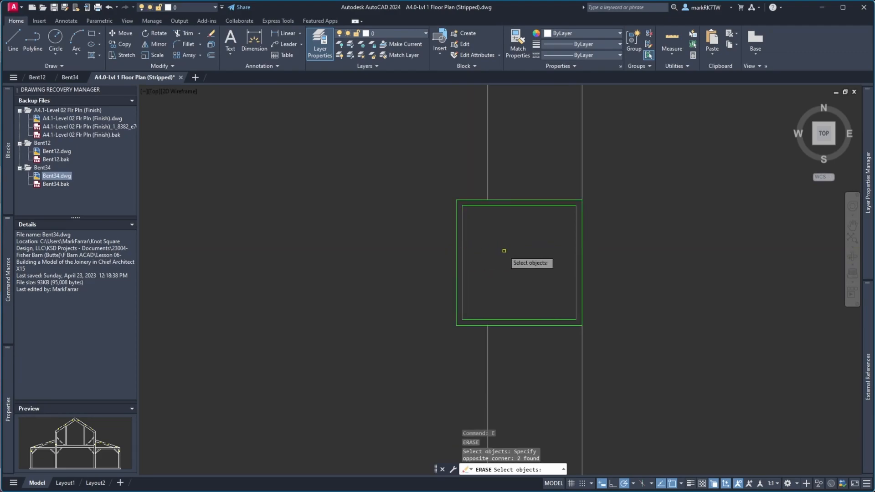
key("Return")
Step: Extend the two remaining inset lines to the right edge of the post outline
type("ex")
key("Return")
left_click(590, 266)
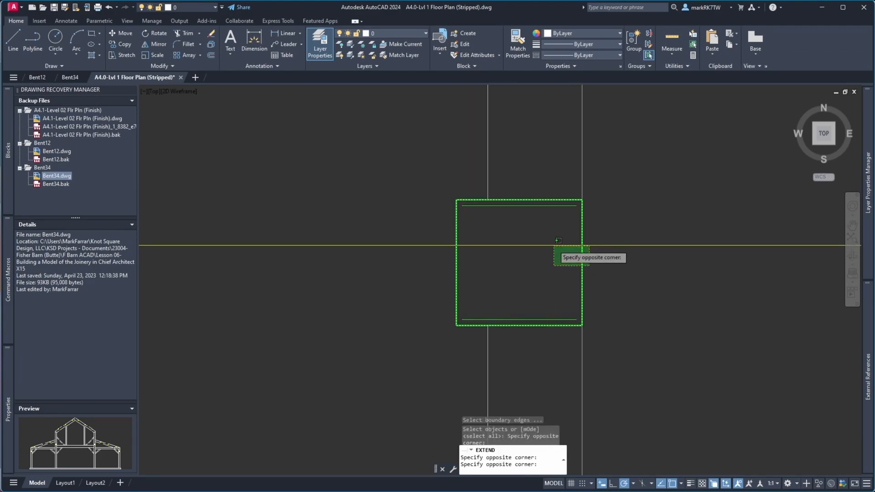
left_click(563, 208)
key("Return")
left_click(565, 203)
left_click(562, 210)
left_click(566, 307)
left_click(560, 322)
key("Return")
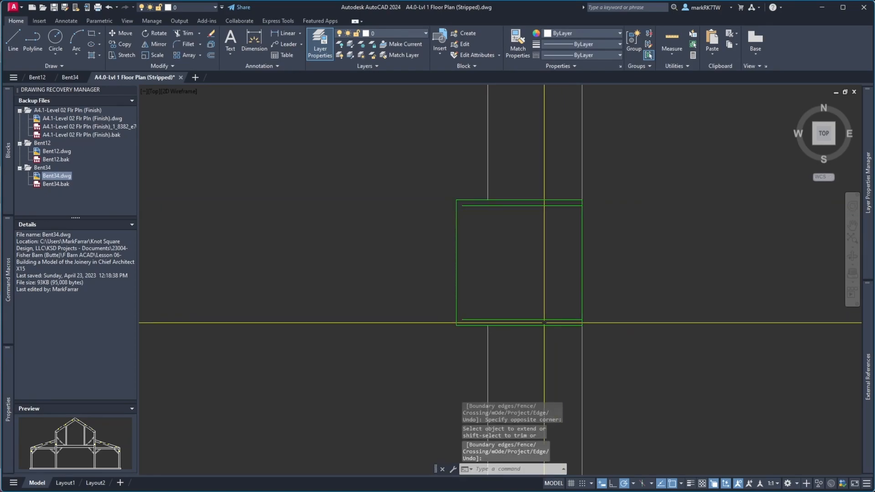
Step: Draw short lines continuing the beam's left edge from the post outline to the inset lines at both ends
type("l")
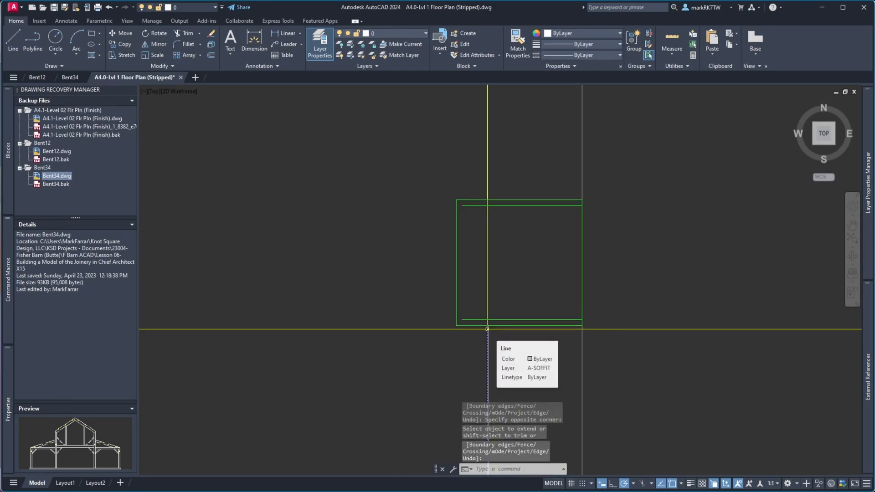
key("Return")
left_click(488, 325)
left_click(488, 320)
key("Return")
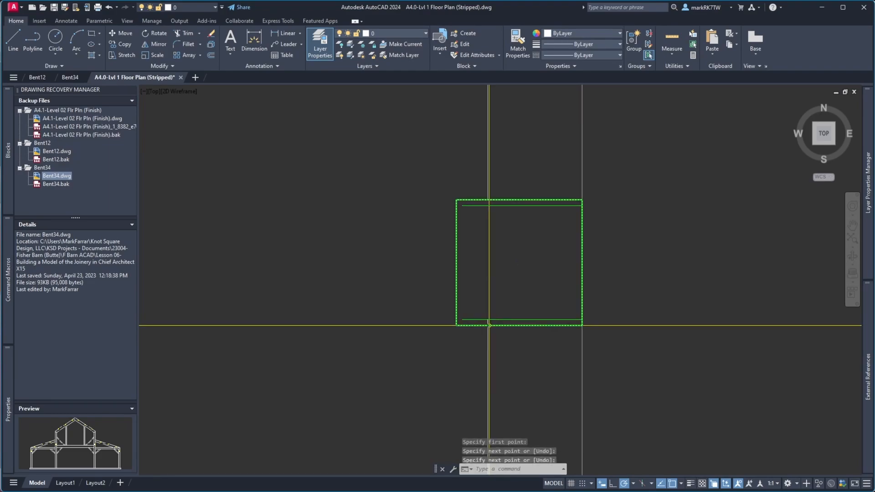
key("Return")
left_click(488, 201)
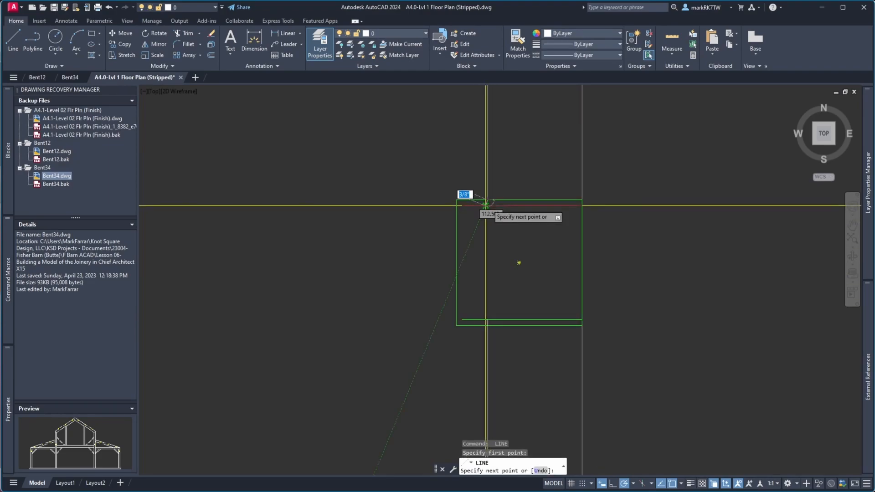
scroll(488, 202, "up", 2)
left_click(487, 205)
key("Return")
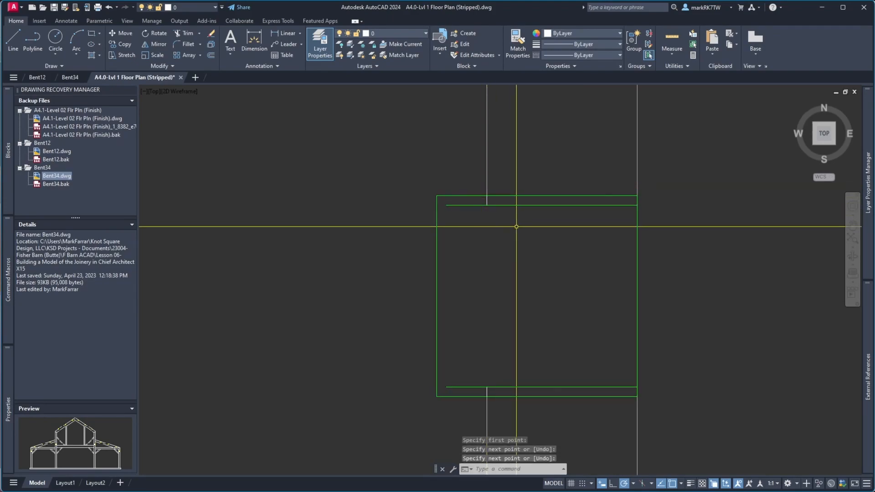
Step: Chamfer each short line with its adjoining inset line so they meet in square corners at both ends of the post
type("cha")
key("Return")
left_click(486, 201)
left_click(488, 204)
key("Return")
left_click(496, 388)
left_click(487, 392)
key("Return")
key("Escape")
key("Escape")
Step: Offset the lower inset line 4 inches upward into the post
scroll(502, 323, "down", 6)
scroll(514, 362, "up", 8)
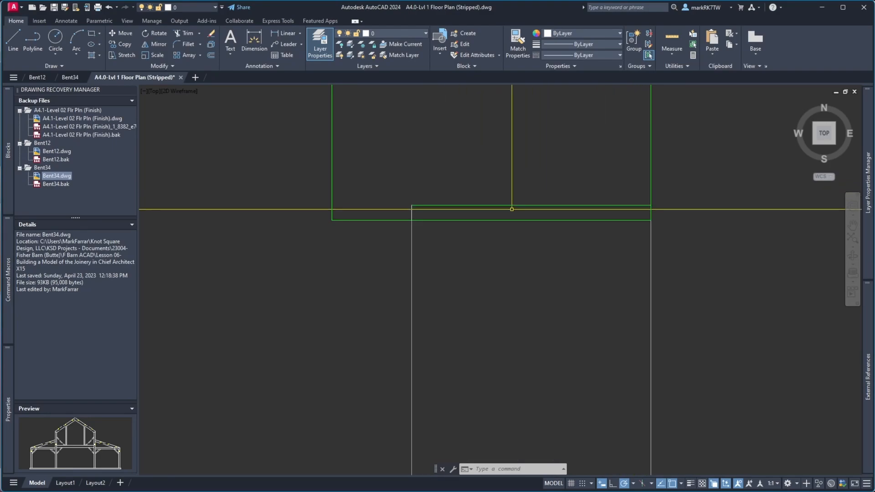
scroll(637, 253, "down", 10)
scroll(553, 253, "up", 6)
scroll(553, 319, "up", 4)
scroll(553, 297, "down", 4)
scroll(553, 301, "up", 4)
type("o")
key("Return")
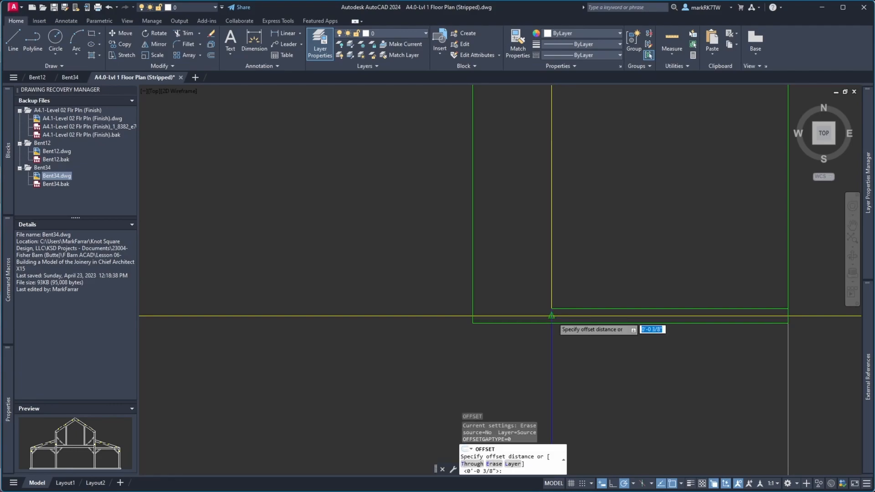
key("Return")
left_click(553, 308)
left_click(560, 276)
key("Return")
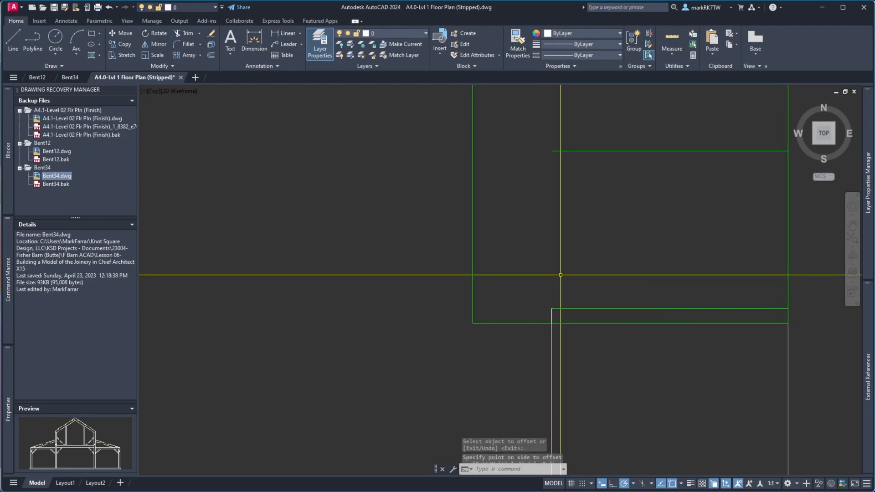
scroll(549, 340, "down", 8)
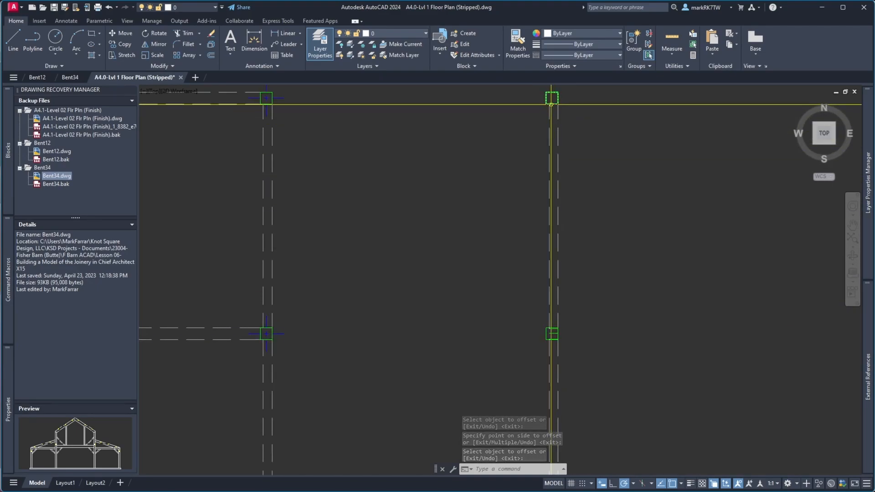
scroll(585, 346, "up", 10)
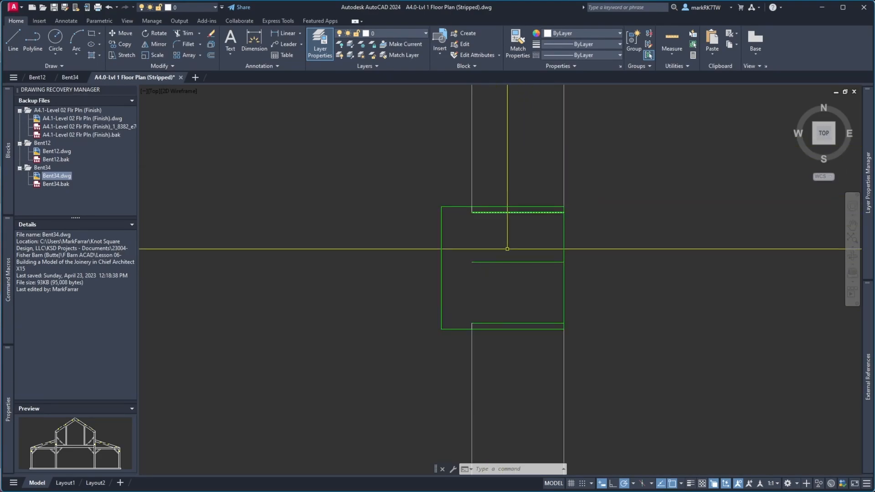
scroll(464, 307, "up", 4)
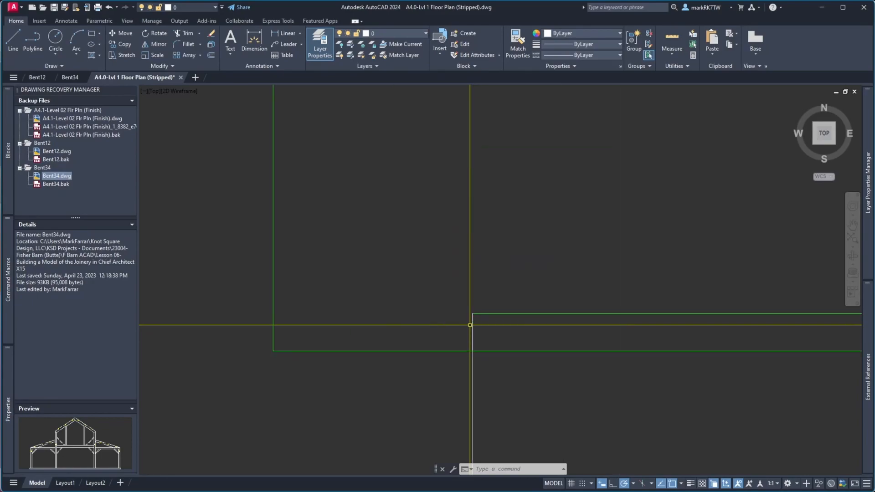
type("ct o")
key("Return")
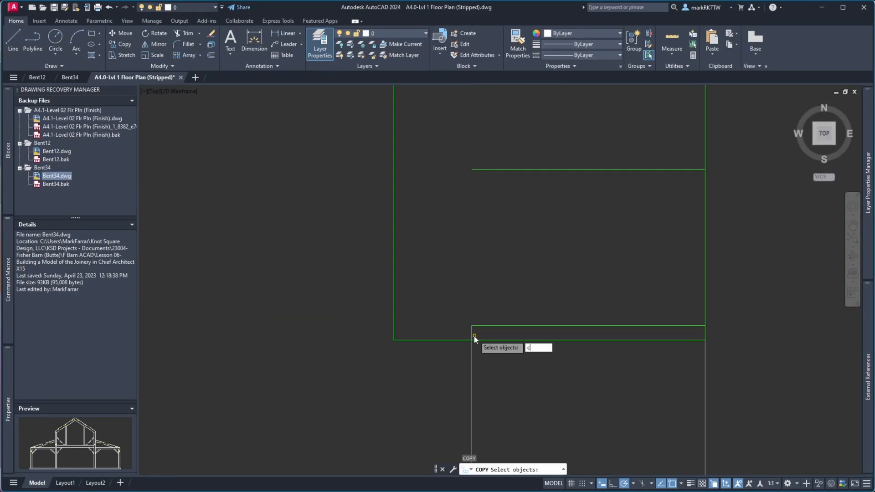
key("Escape")
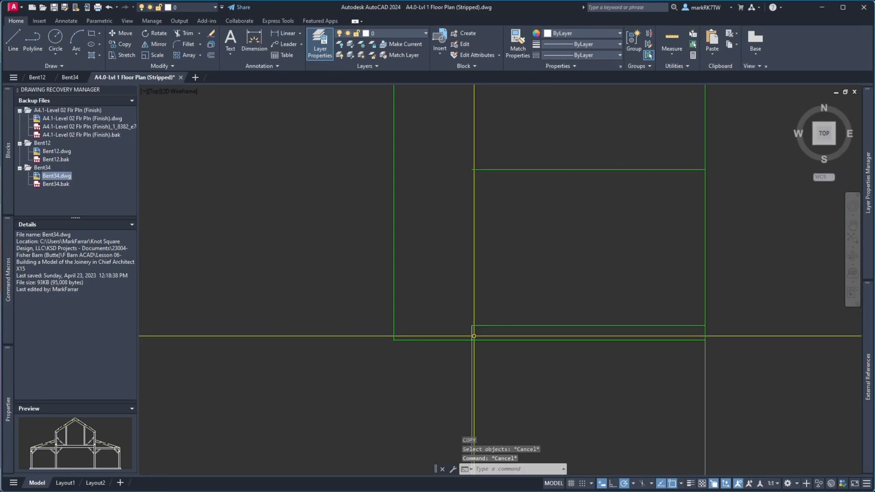
Step: Offset the short vertical line at the lower joint 2 inches to the right
type("o")
key("Return")
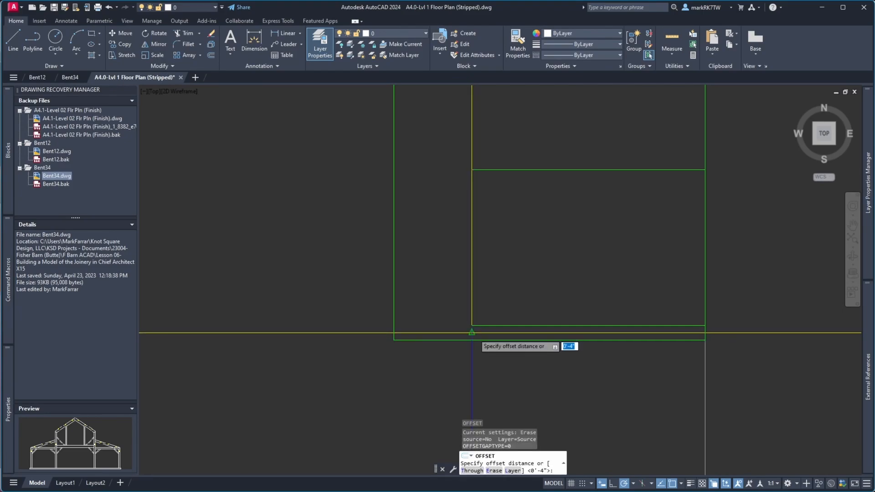
type("2")
key("Return")
left_click(472, 336)
left_click(494, 338)
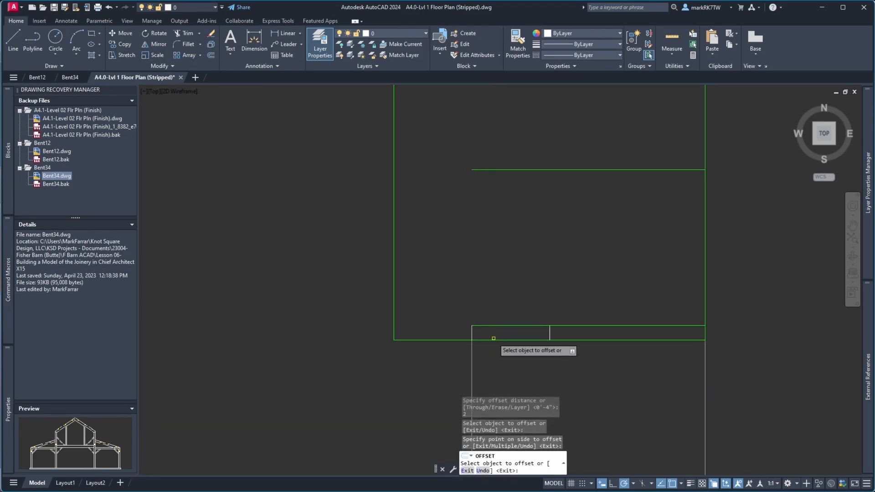
key("Escape")
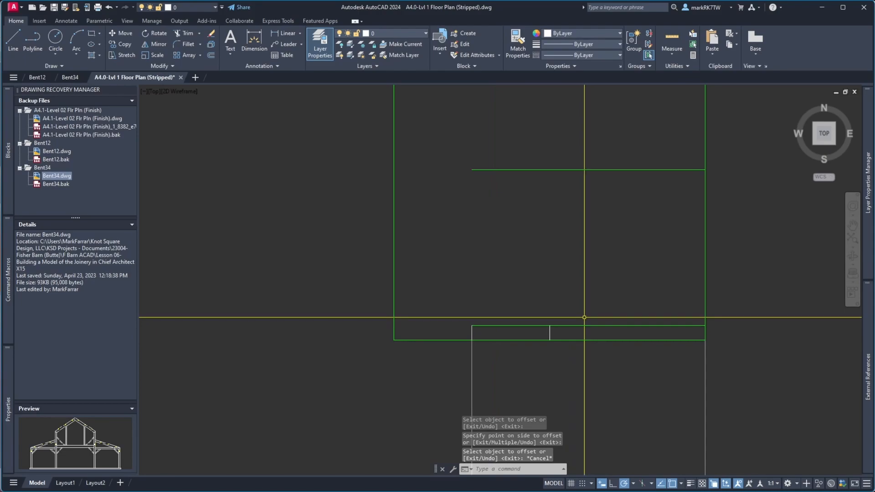
Step: Use zero-distance chamfers to trim the lower inset line to the offset line and close the upper corners of the tenon outline
type("cha")
key("Return")
left_click(550, 334)
left_click(560, 326)
key("Return")
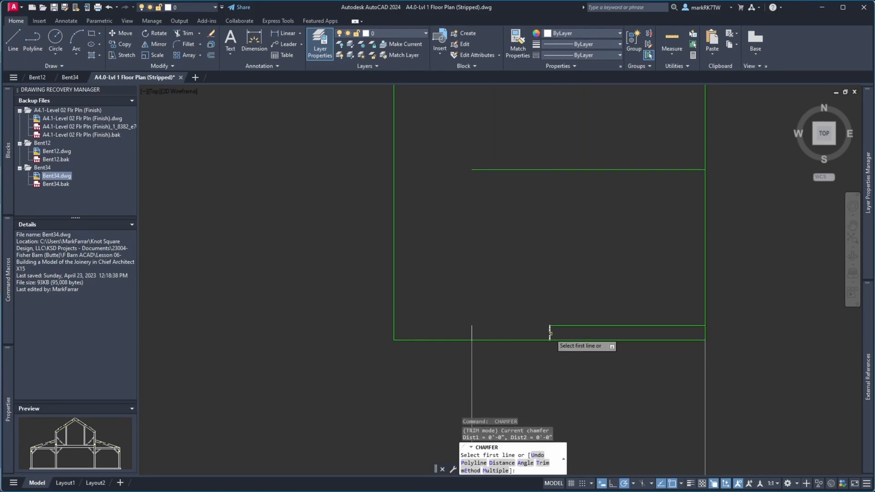
left_click(551, 333)
left_click(507, 170)
key("Return")
left_click(473, 333)
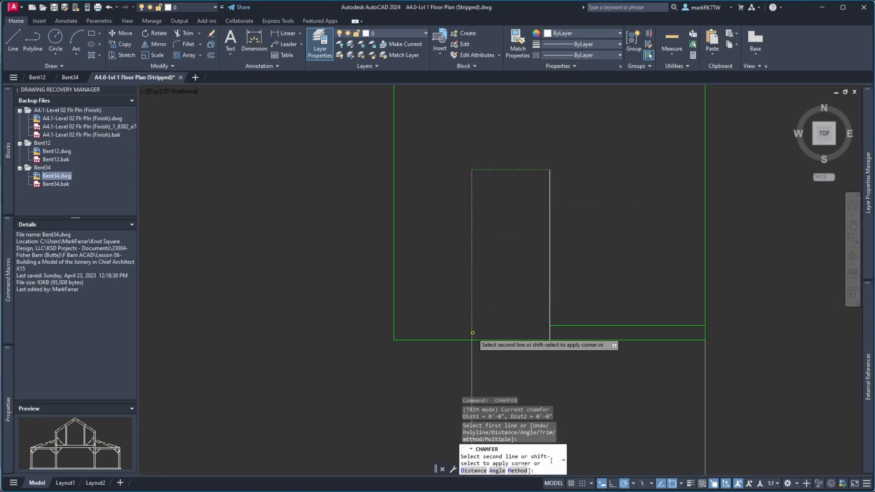
left_click(473, 333)
type("m")
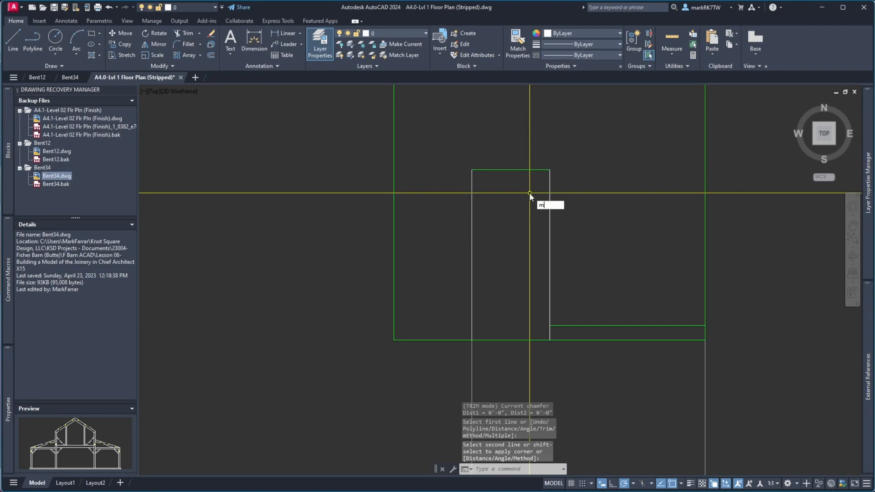
type("a")
key("Return")
key("Escape")
key("Escape")
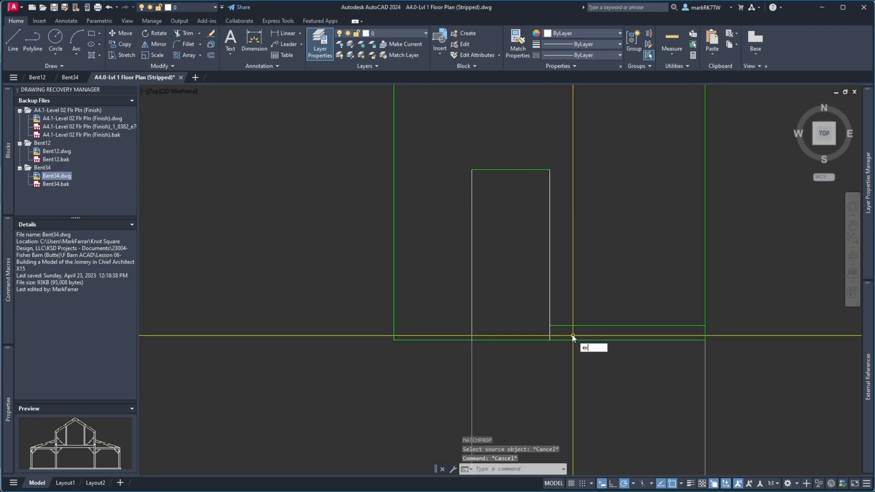
Step: Extend the lower inset line back across the tenon to its left side
type("ex")
key("Return")
left_click(572, 325)
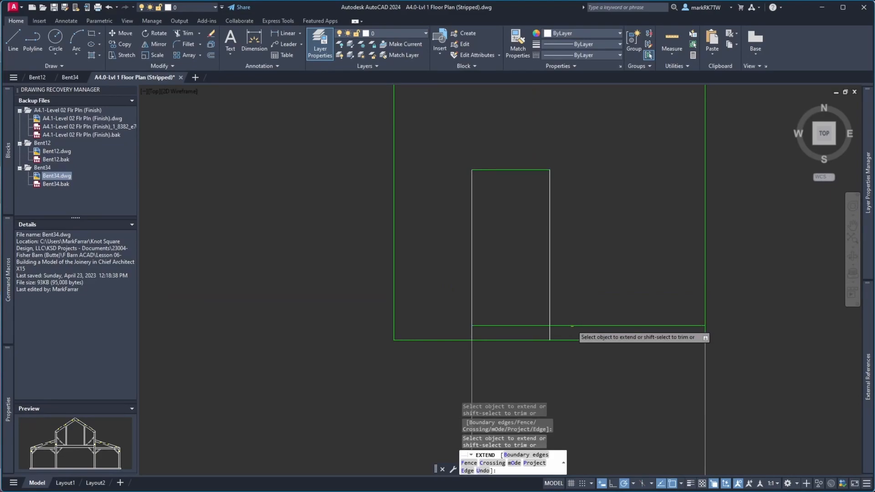
key("Return")
Step: Select the tenon outline and lower inset line, and create a new layer named AHIDDEN
left_click(561, 333)
left_click(449, 140)
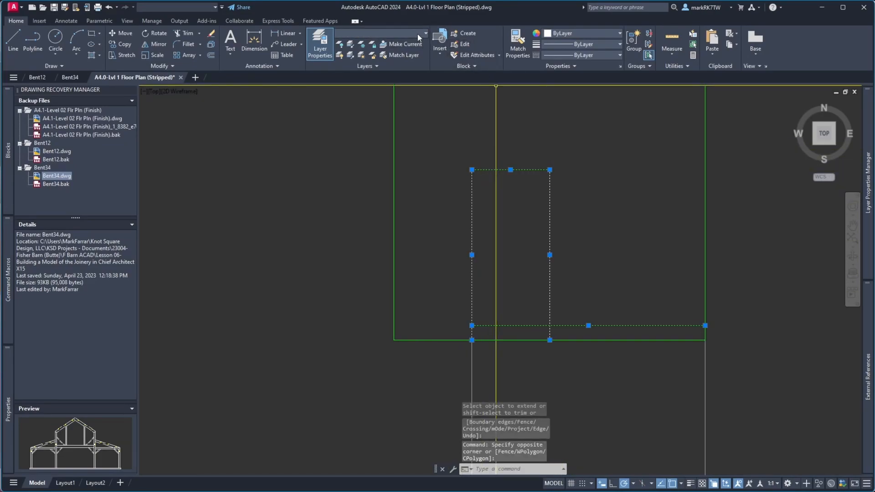
left_click(202, 7)
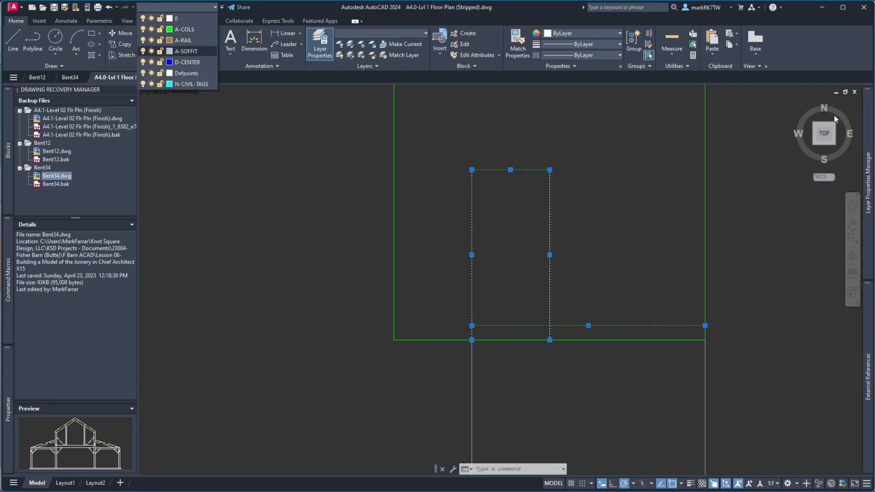
left_click(867, 167)
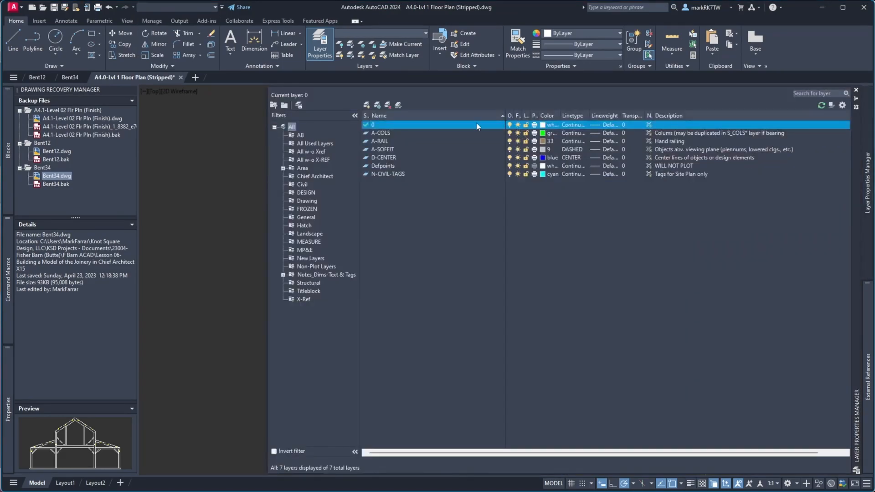
left_click(367, 105)
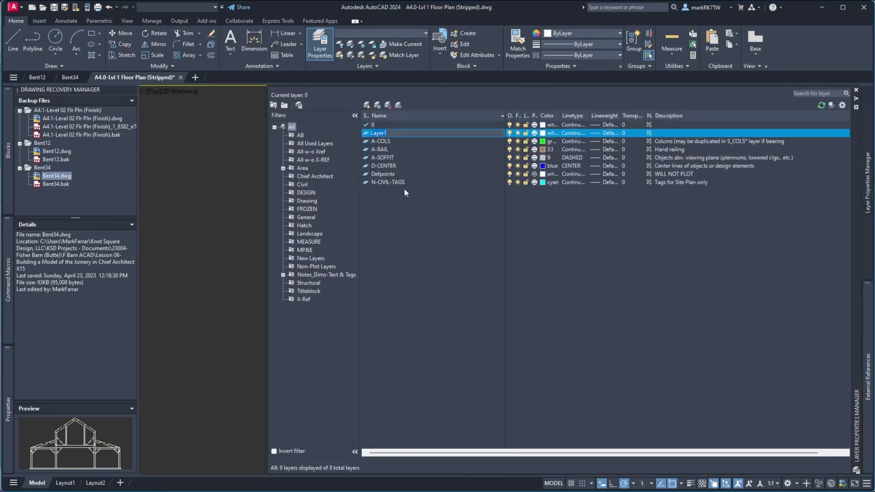
type("AHIDDEN")
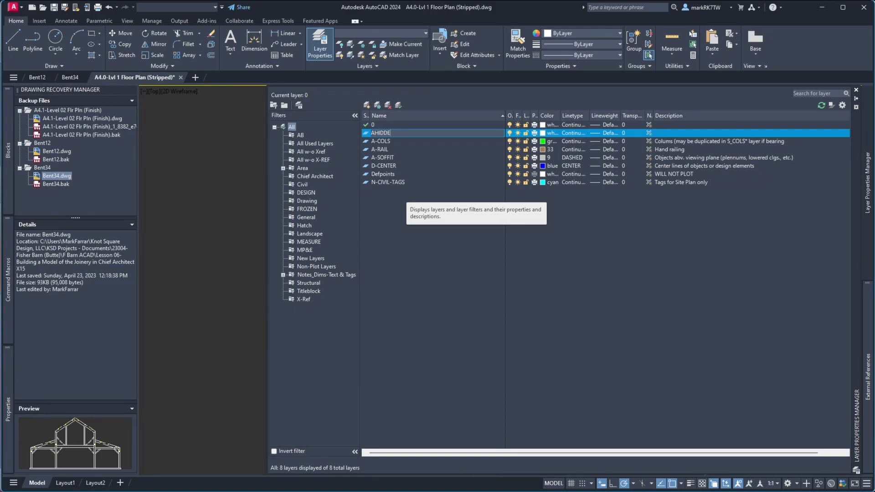
Step: Load the HIDDEN linetype and set the AHIDDEN layer's color to green
left_click(577, 133)
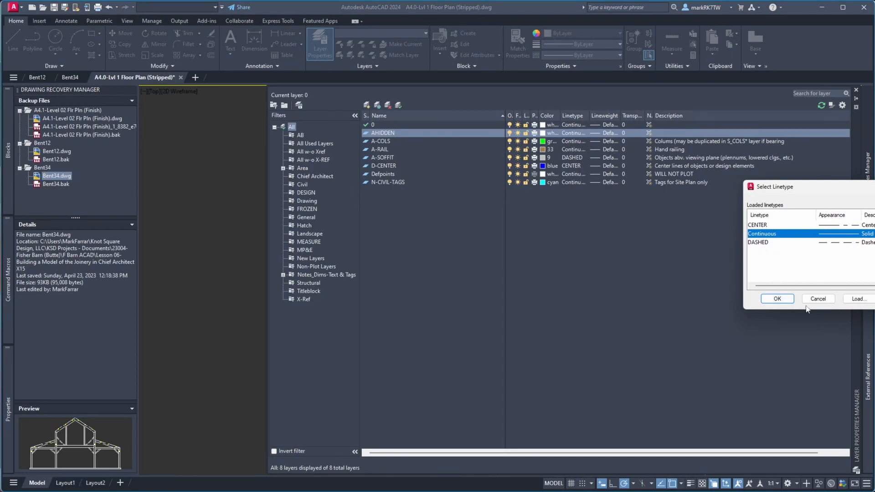
left_click(859, 299)
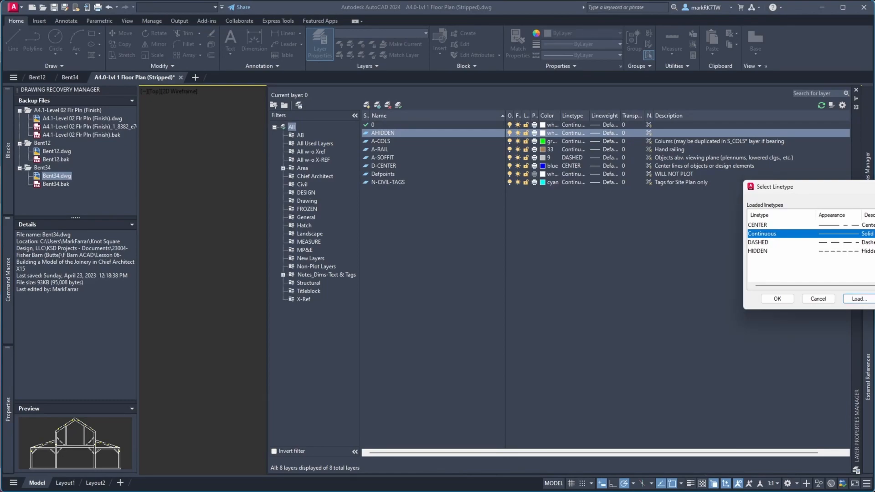
left_click(778, 299)
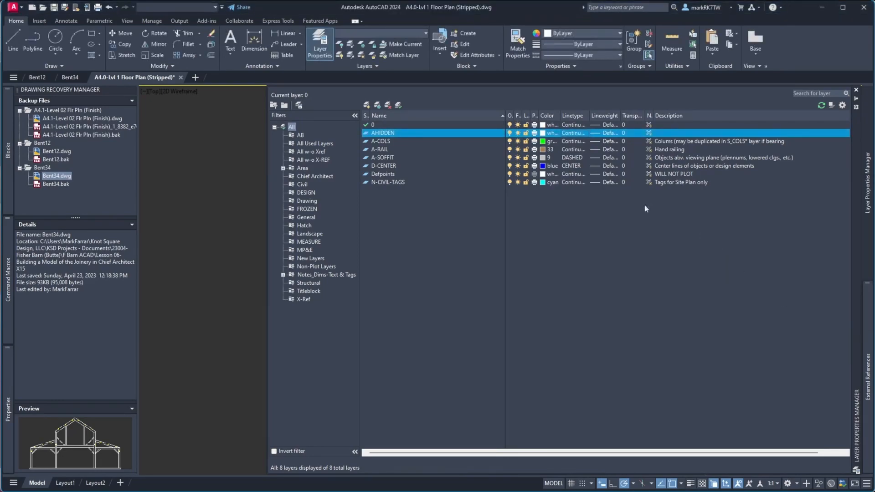
left_click(543, 133)
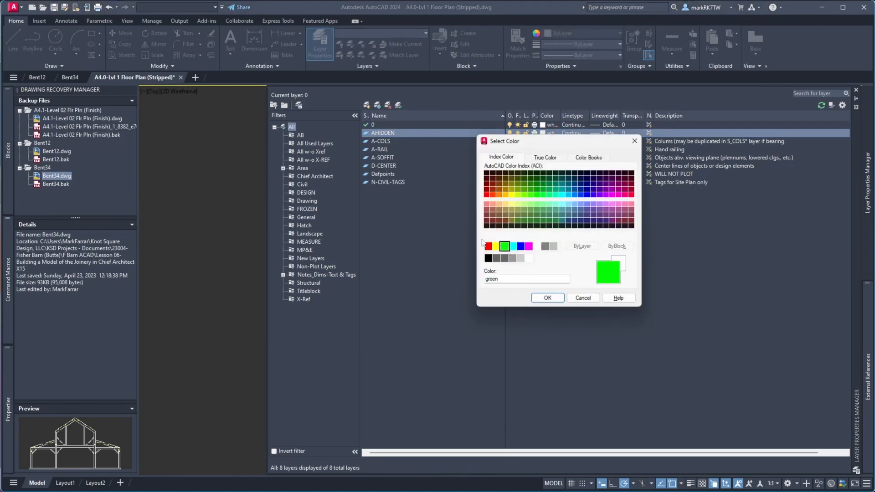
left_click(548, 298)
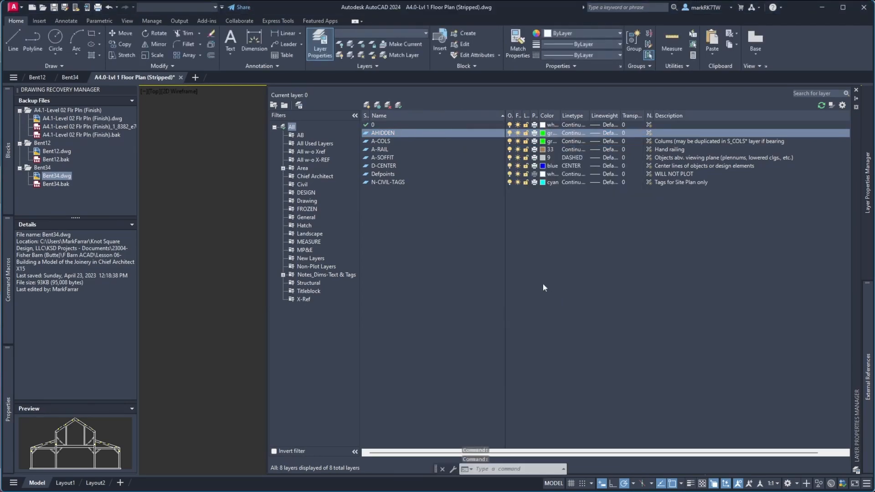
Step: Rename the AHIDDEN layer to A-HIDDEN
left_click(375, 133)
left_click(376, 133)
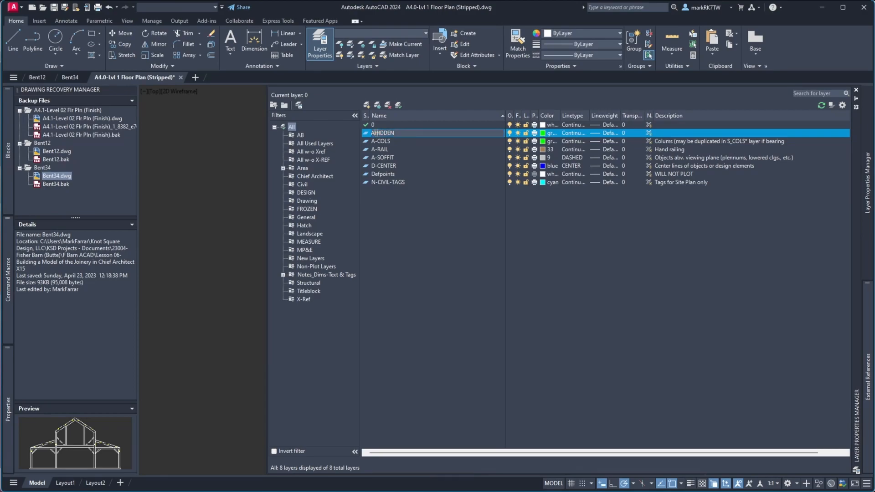
type("-")
key("Return")
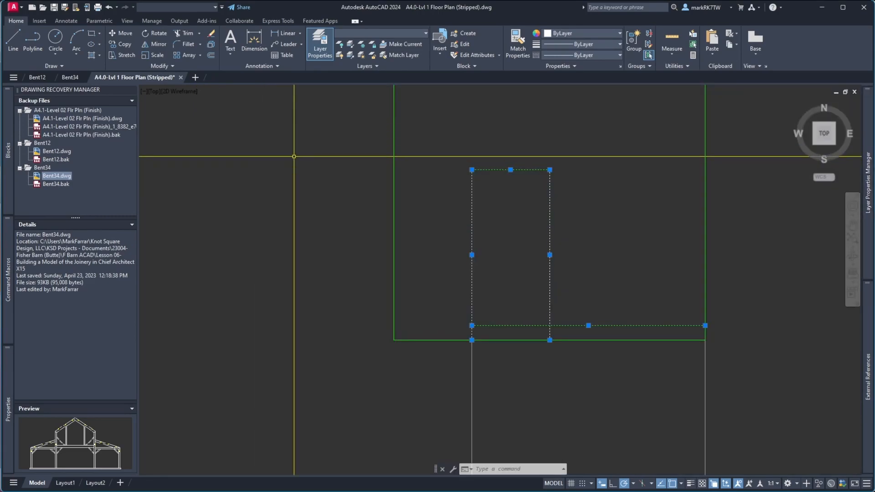
Step: Move the selected tenon outline and lower inset line to the A-HIDDEN layer and clear the selection
left_click(390, 33)
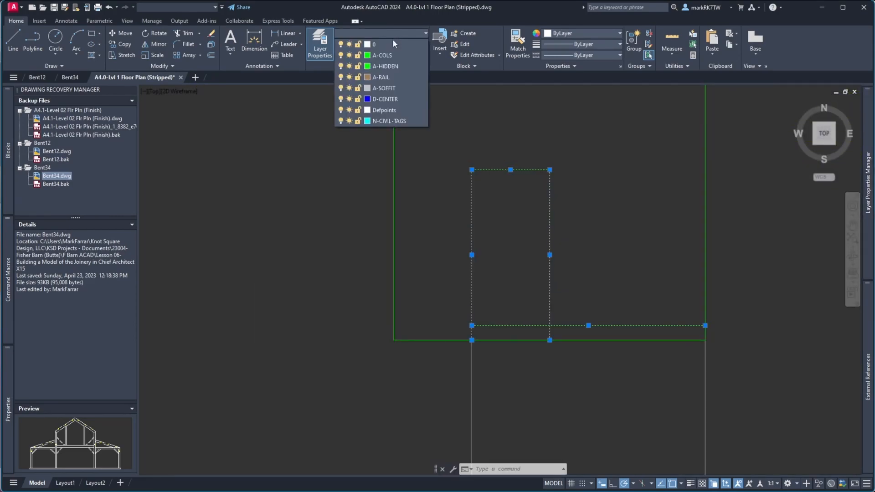
left_click(391, 67)
key("Escape")
scroll(567, 233, "up", 1)
scroll(501, 191, "down", 1)
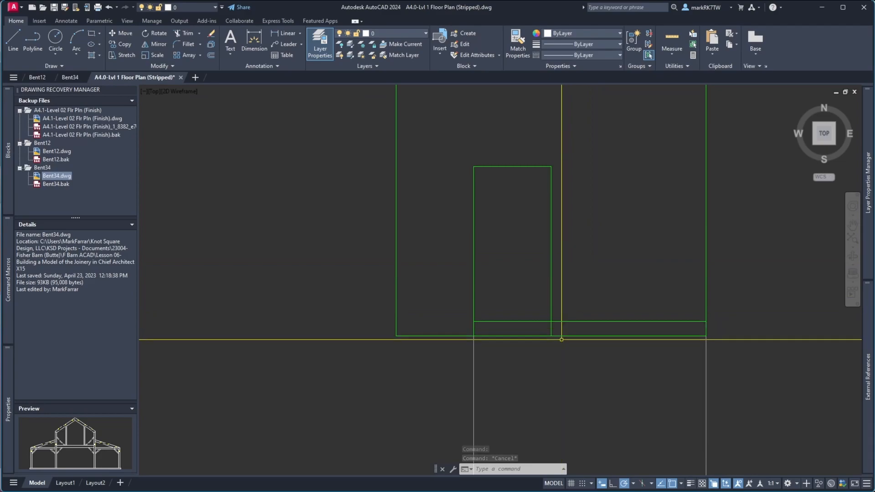
Step: Reselect the four A-HIDDEN lines, close the Drawing Recovery Manager, and display the lines' properties
left_click(703, 328)
left_click(398, 86)
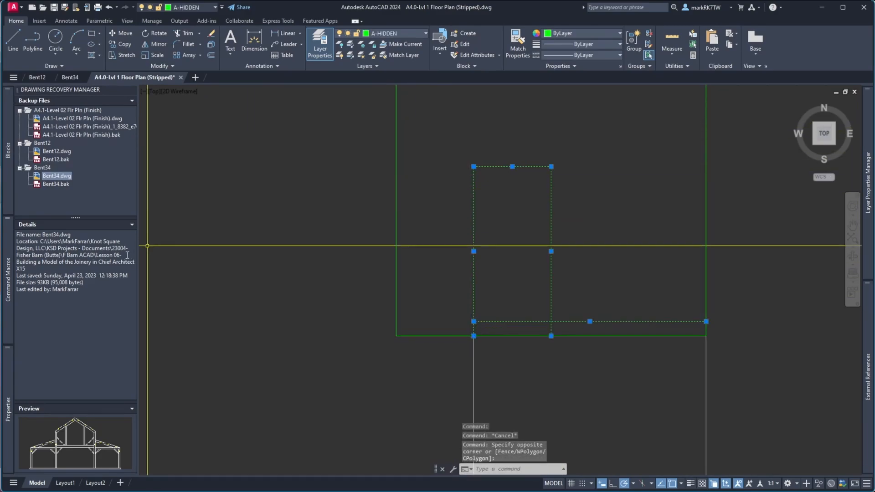
mouse_move(8, 387)
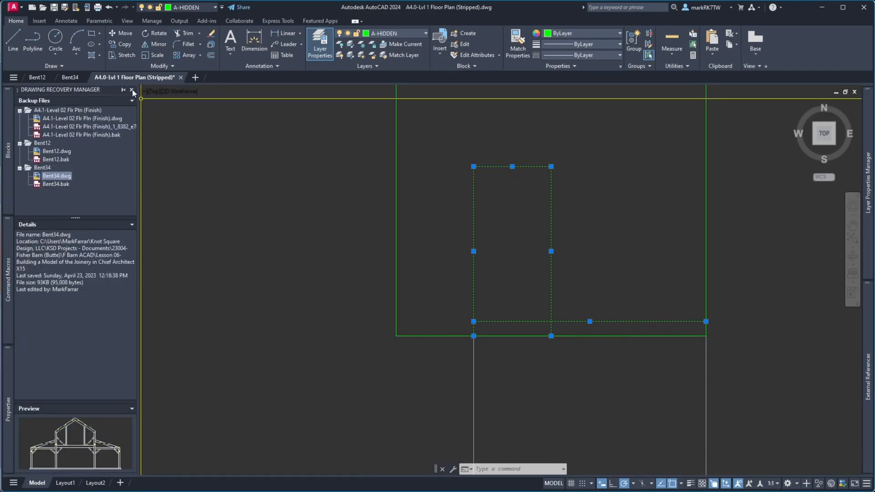
left_click(132, 90)
mouse_move(7, 396)
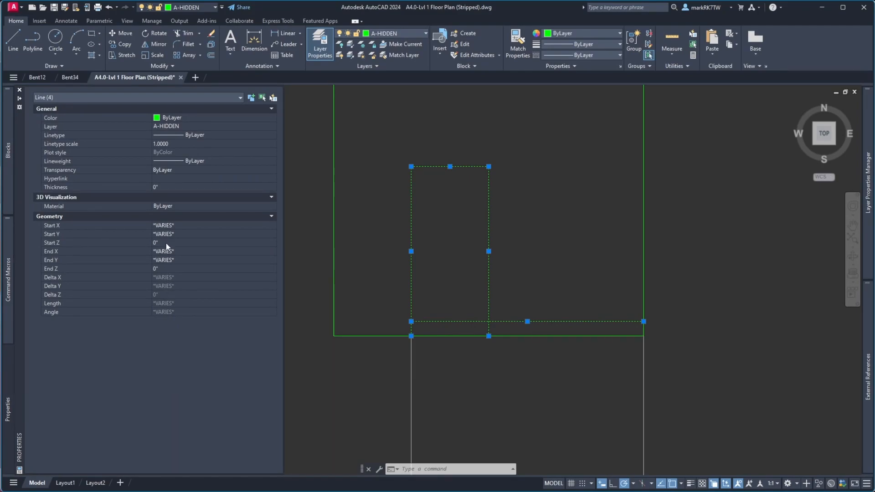
Step: Try linetype scales of 0.25, 6 and 0.125 on the selected tenon lines
left_click(155, 144)
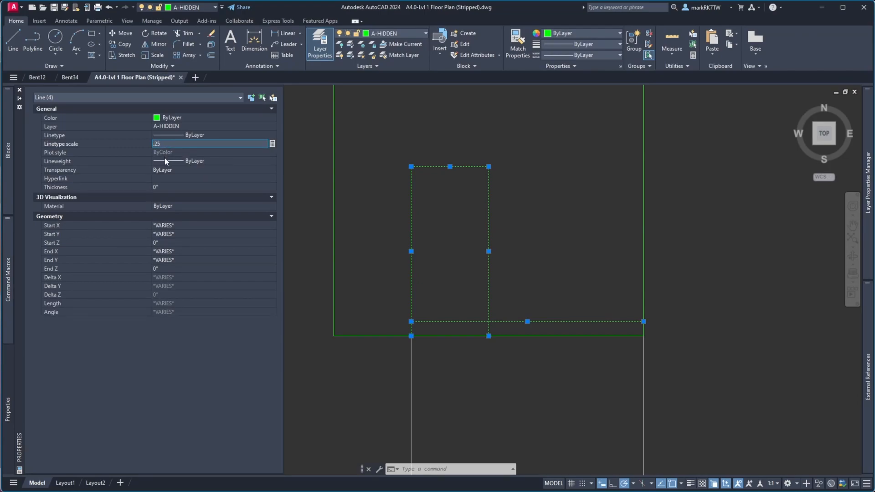
key("Return")
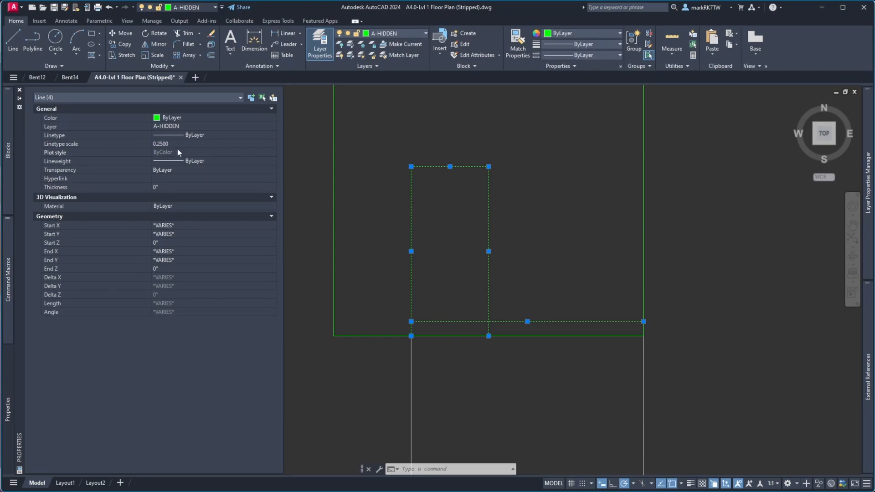
left_click(176, 145)
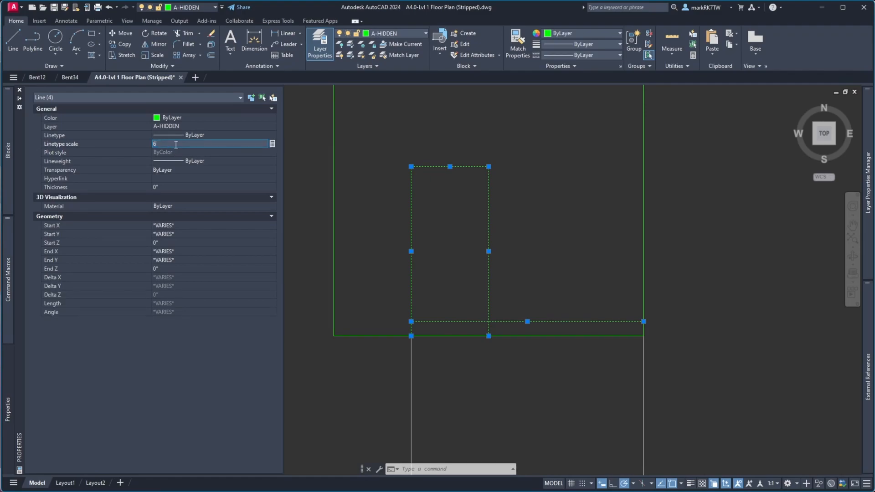
key("Return")
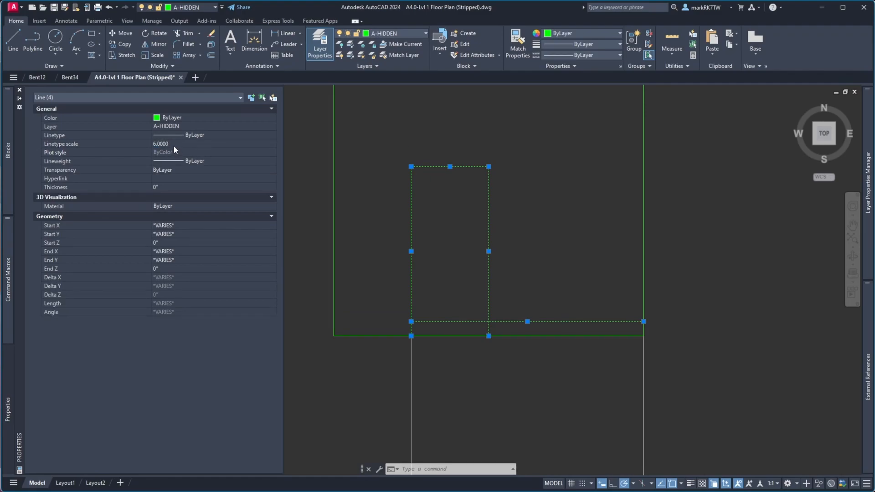
left_click(175, 145)
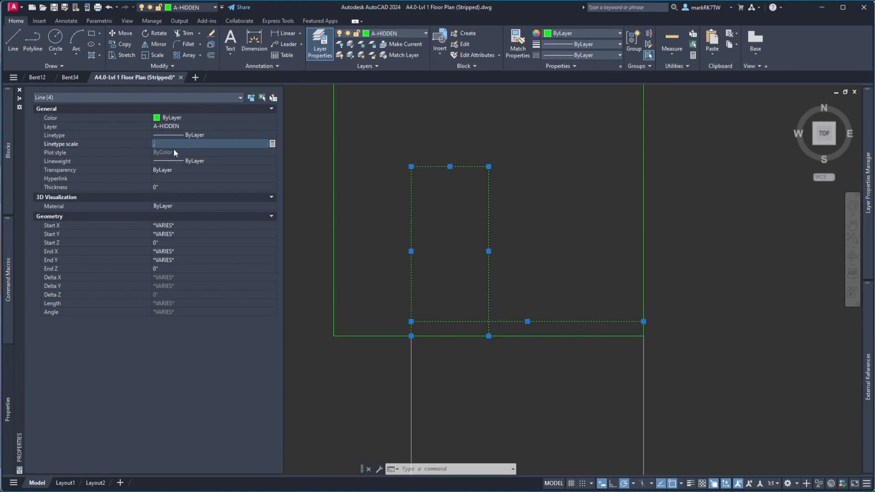
type("125")
key("Return")
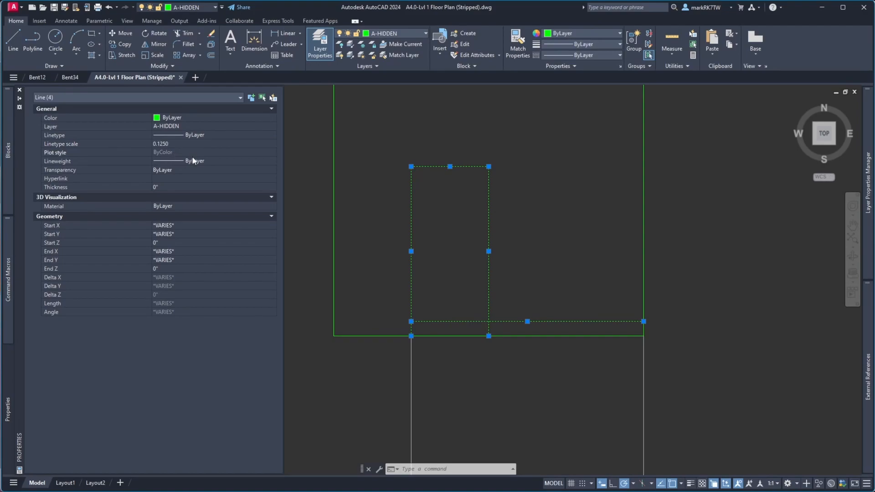
Step: Try linetype scales of 12 and 0.01 on the tenon lines, and clear the selection
left_click(171, 144)
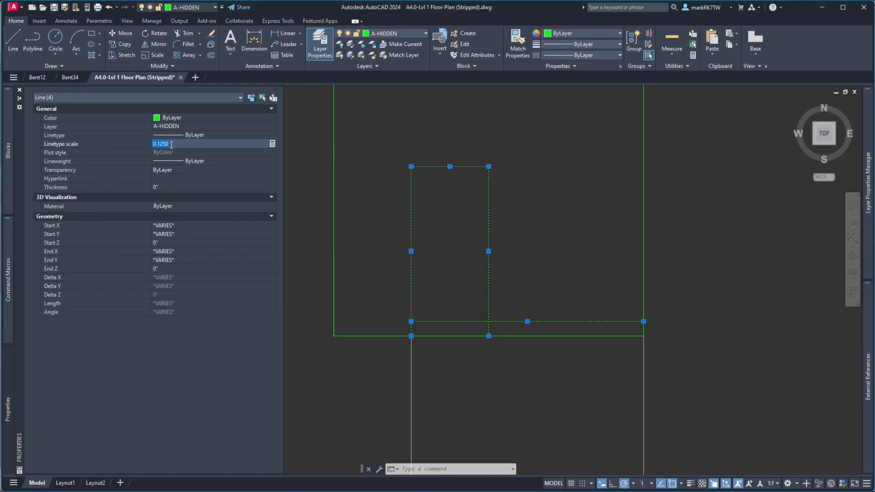
type("12")
key("Return")
type(".0100")
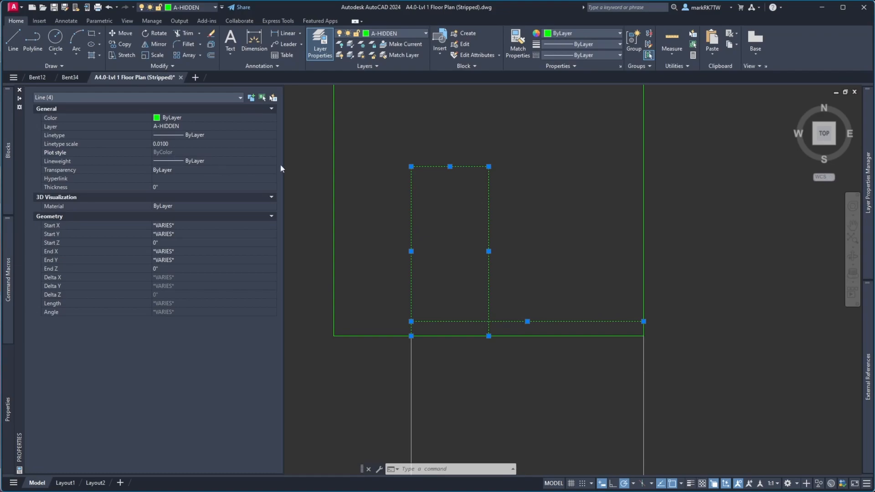
left_click(437, 196)
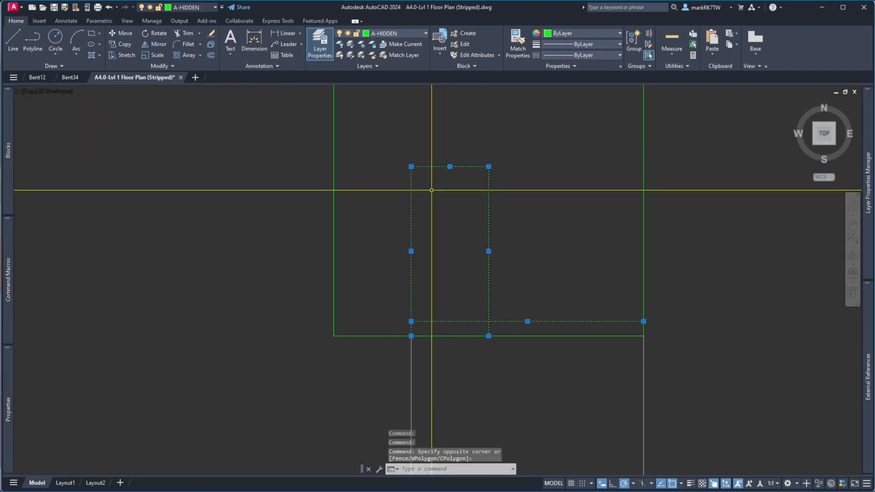
key("Escape")
Step: Examine the tenon and inset lines up close to check whether their linetype displays as dashed
scroll(411, 171, "up", 5)
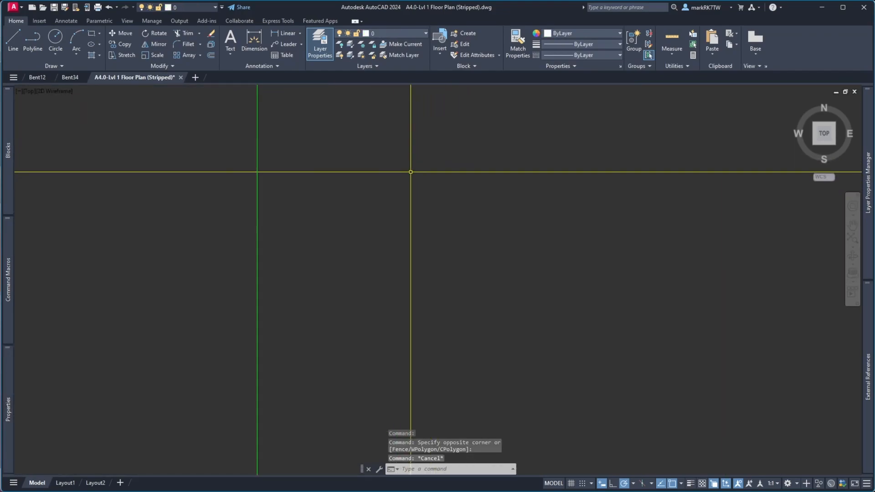
scroll(504, 239, "up", 3)
scroll(506, 240, "up", 5)
scroll(689, 265, "up", 5)
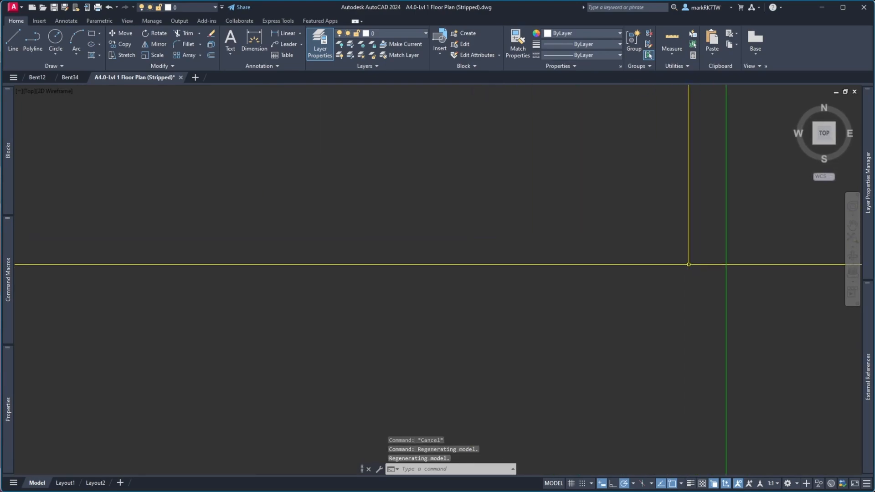
scroll(769, 270, "up", 5)
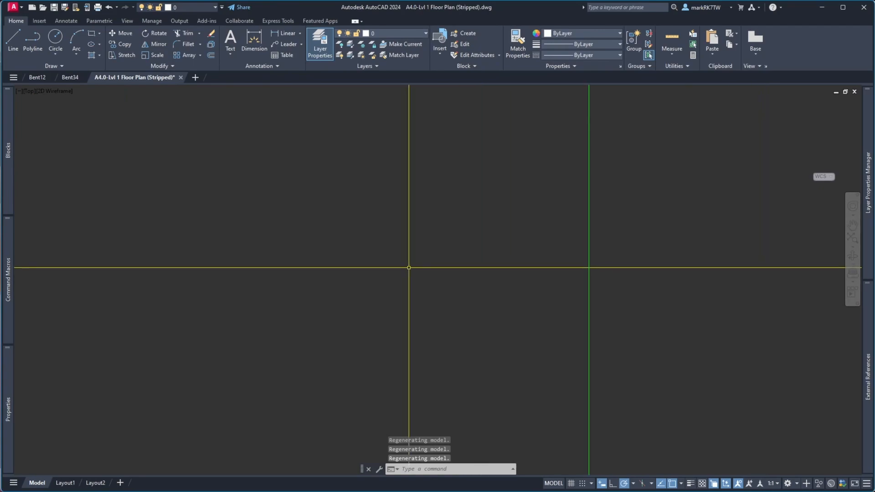
scroll(579, 274, "up", 3)
scroll(641, 285, "up", 3)
scroll(642, 285, "up", 3)
scroll(560, 298, "up", 3)
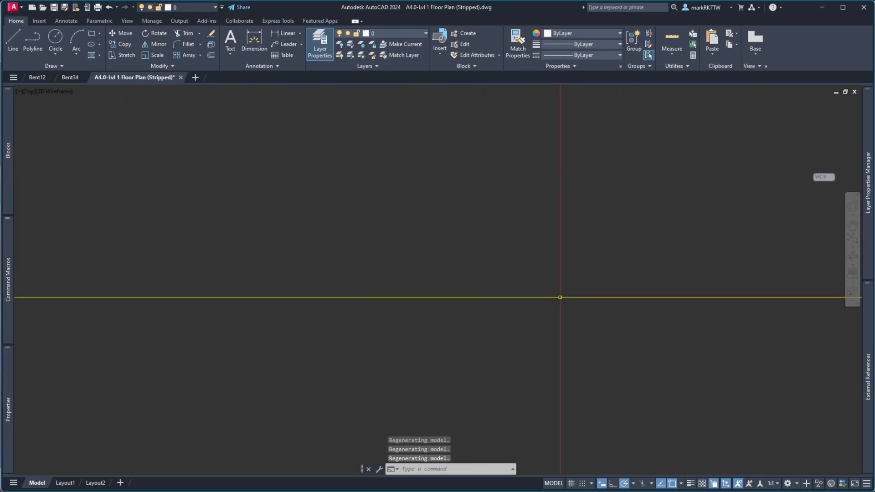
scroll(561, 296, "down", 4)
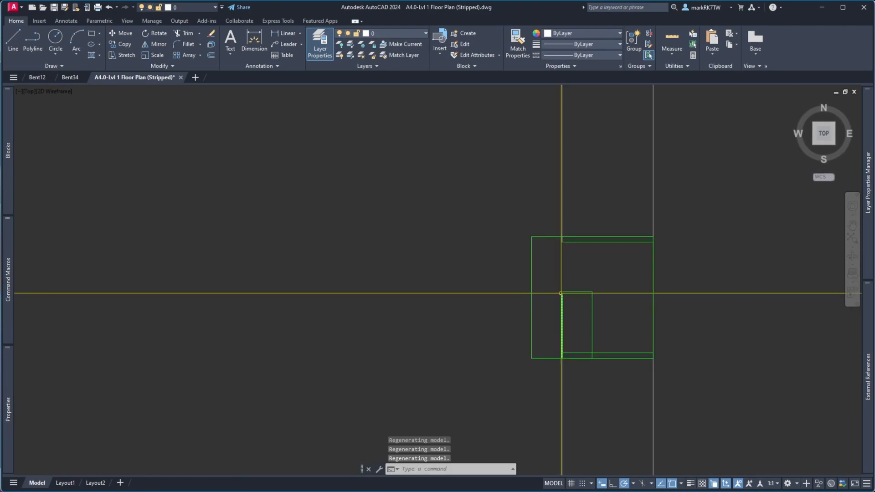
Step: Reselect the tenon outline and lower inset line, and assign the HIDDEN linetype to the A-HIDDEN layer
left_click(608, 275)
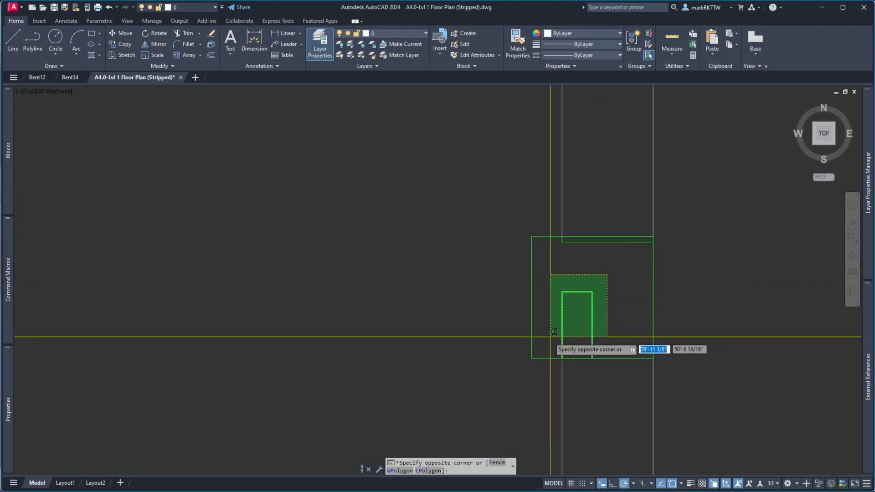
left_click(556, 354)
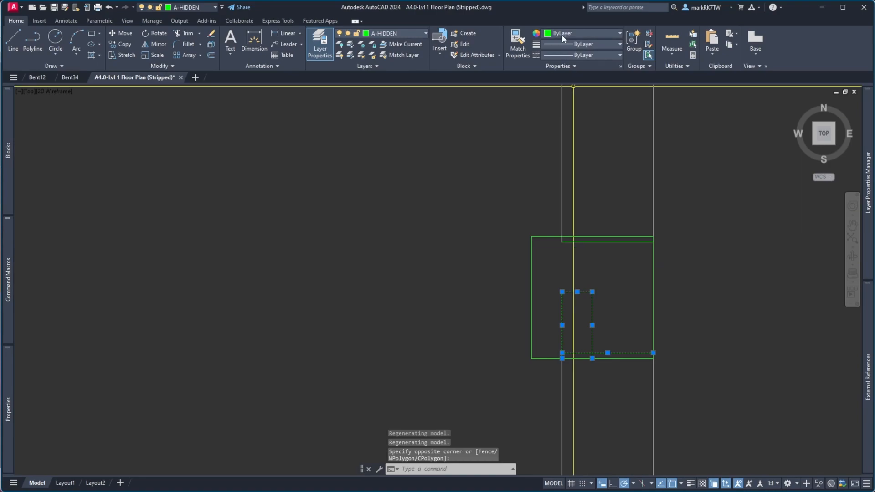
left_click(411, 34)
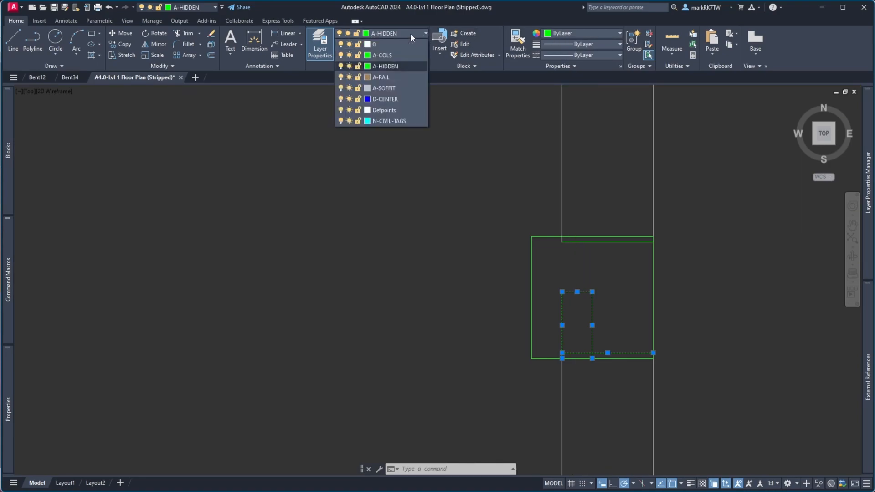
left_click(417, 34)
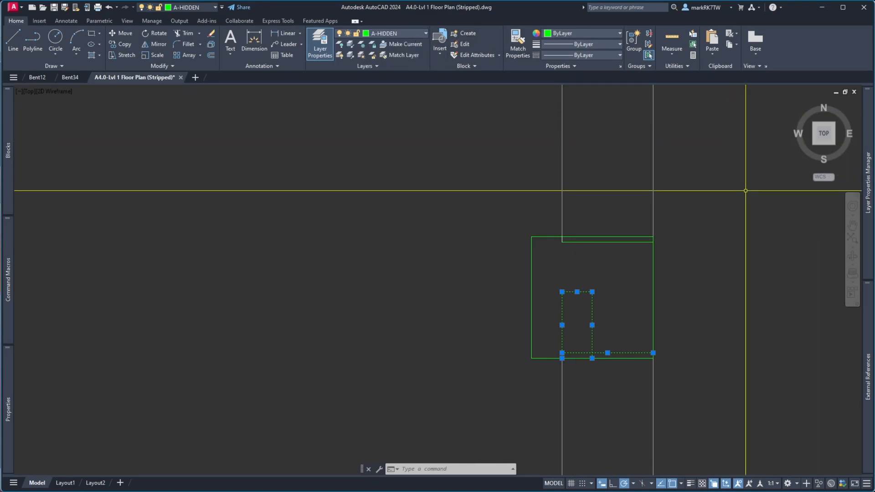
left_click(320, 44)
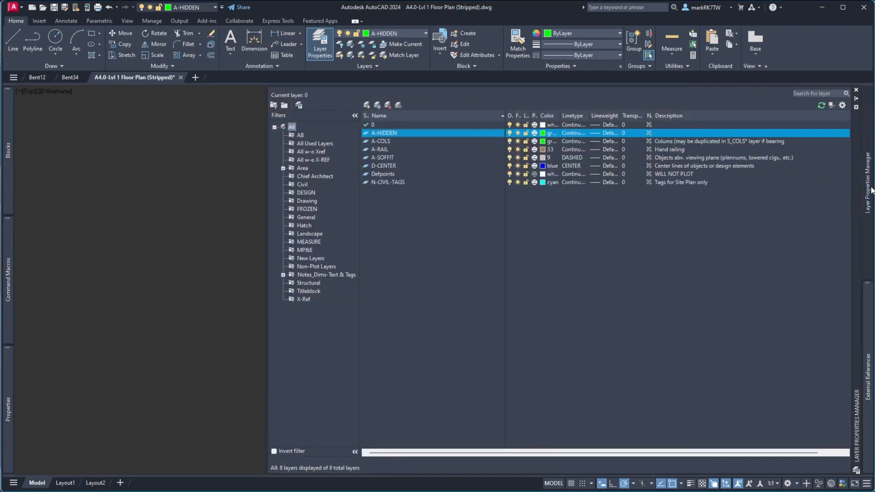
left_click(574, 133)
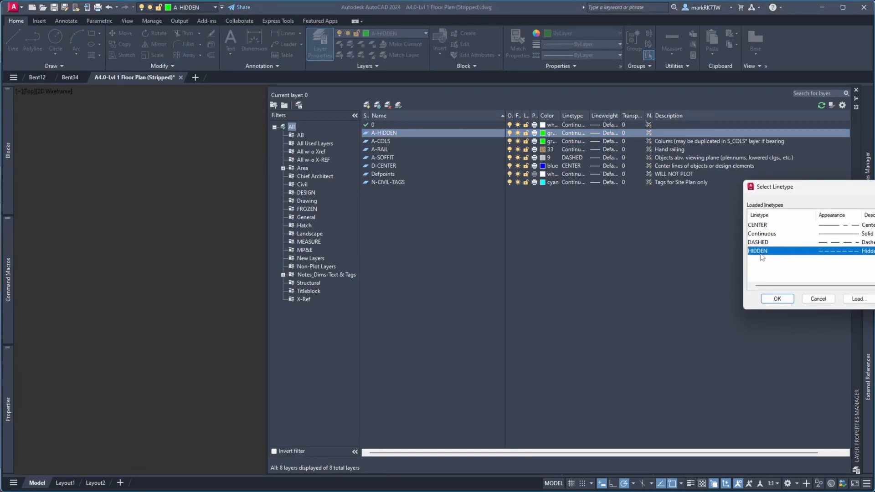
left_click(778, 299)
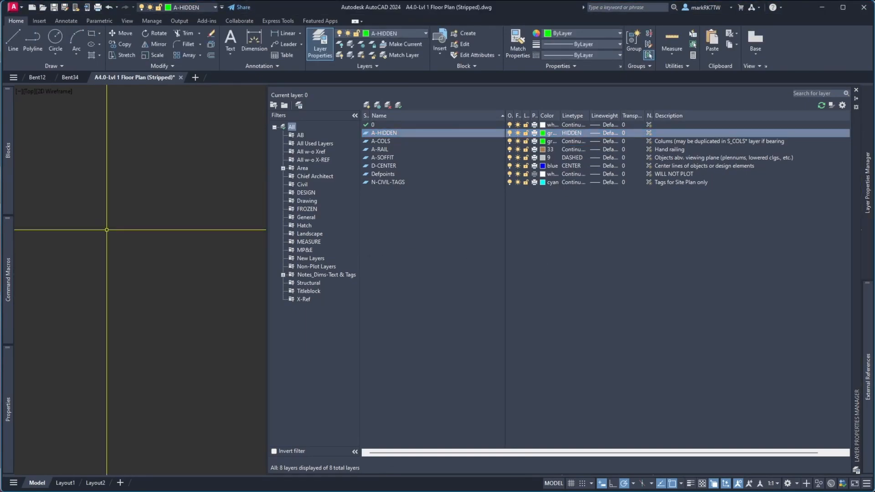
Step: Set the linetype scale of the selected tenon lines to 1 and clear the selection
scroll(611, 373, "up", 8)
scroll(610, 372, "down", 5)
scroll(608, 325, "up", 3)
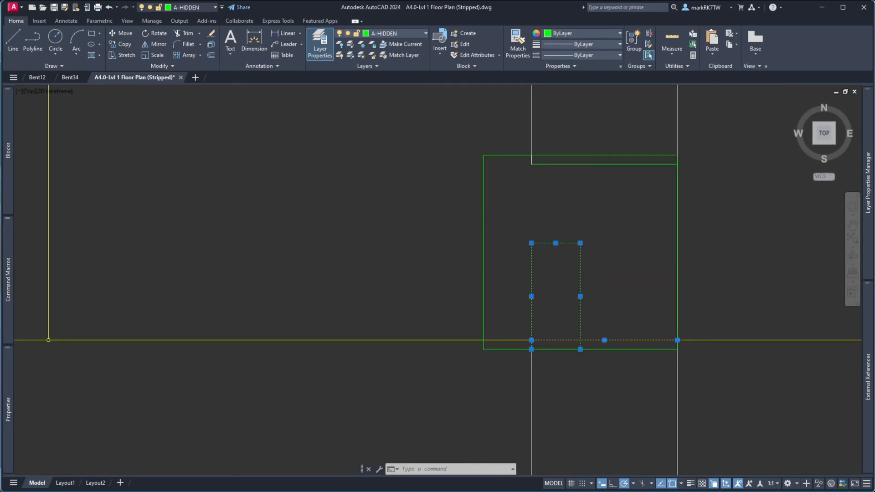
mouse_move(6, 393)
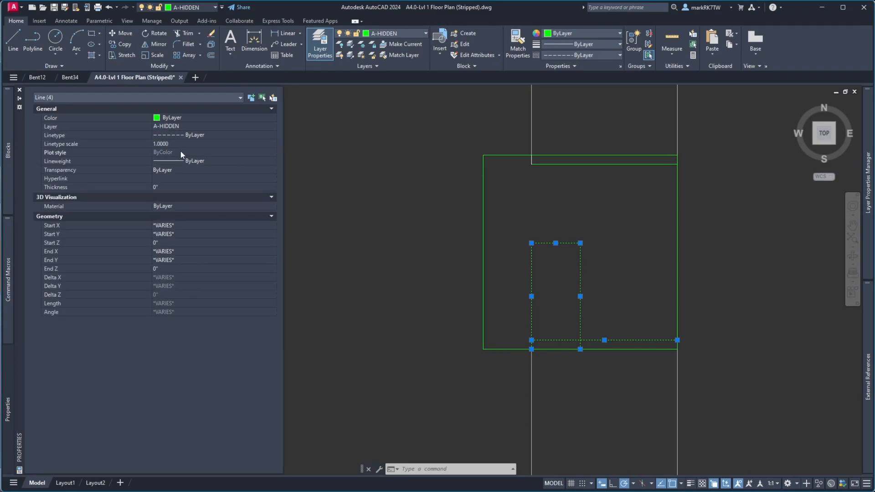
key("Escape")
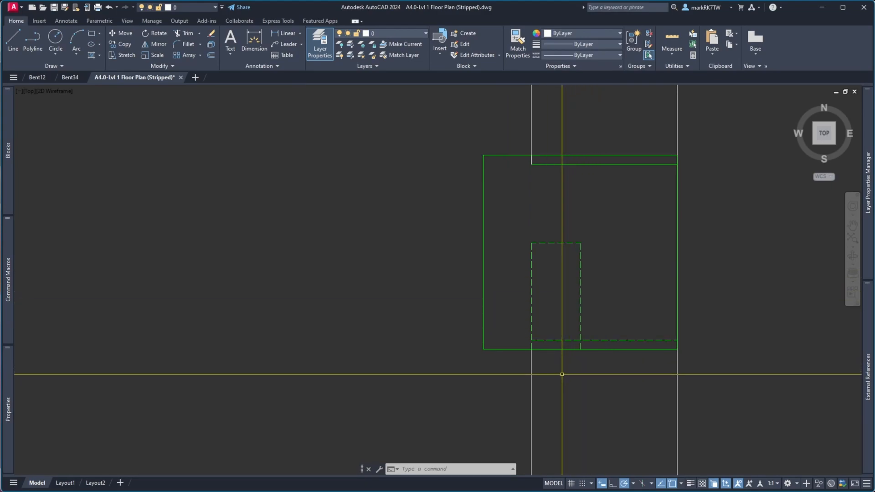
scroll(563, 262, "down", 4)
scroll(561, 262, "up", 4)
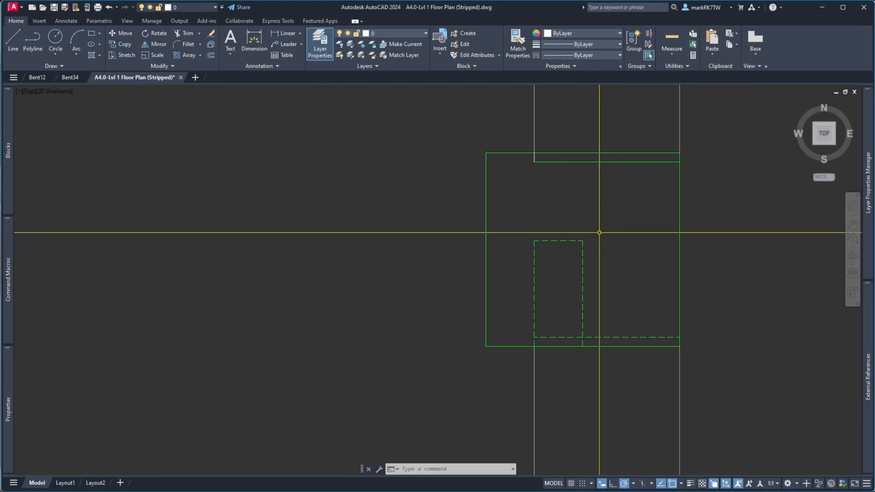
type("mi")
key("Return")
left_click(601, 262)
left_click(540, 248)
key("Return")
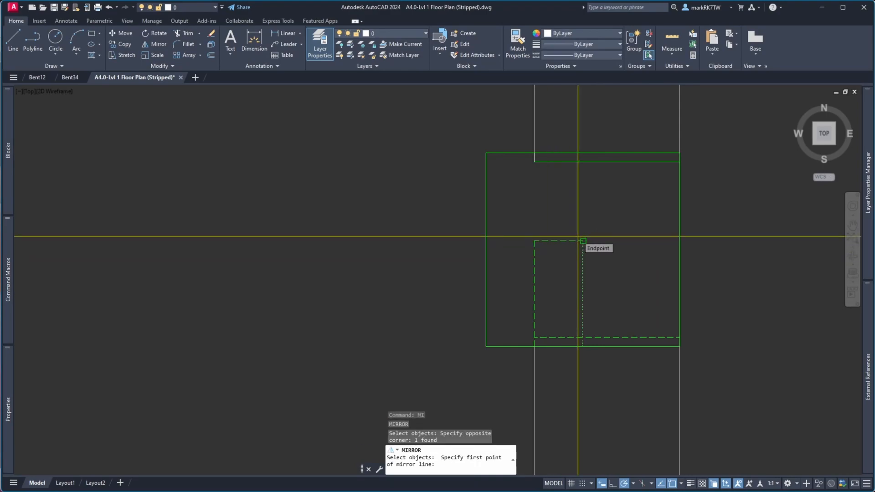
left_click(583, 250)
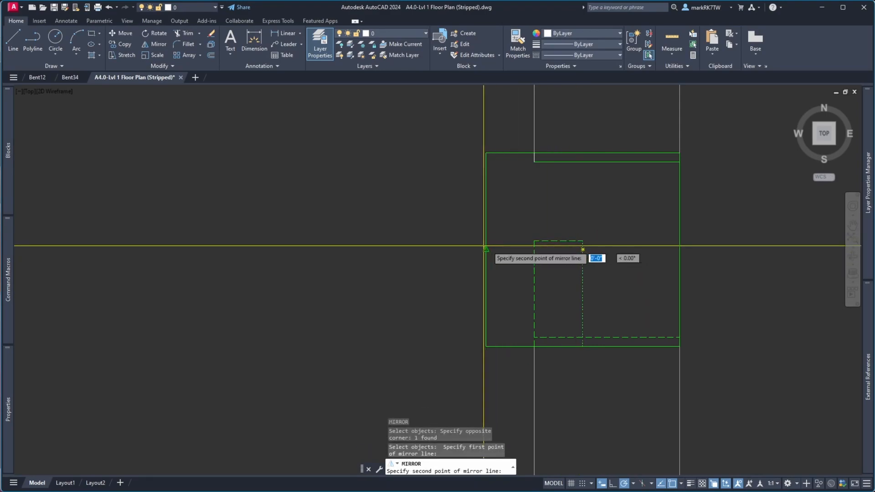
left_click(631, 250)
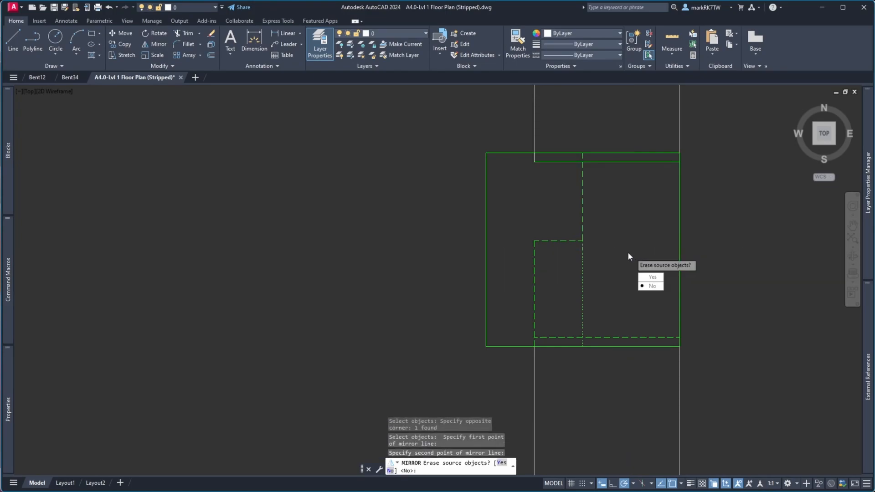
key("Escape")
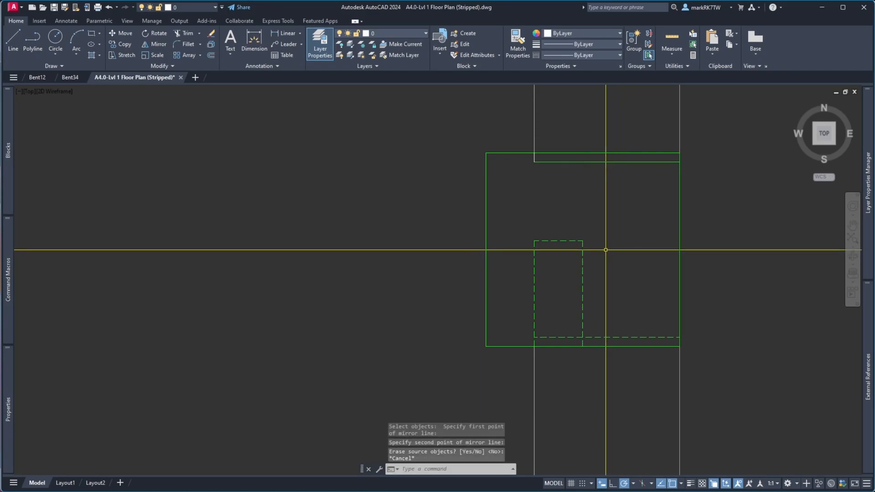
Step: Extend the tenon's dashed inner side line upward to the top edge of the post
type("ex")
key("Return")
key("Return")
left_click(582, 255)
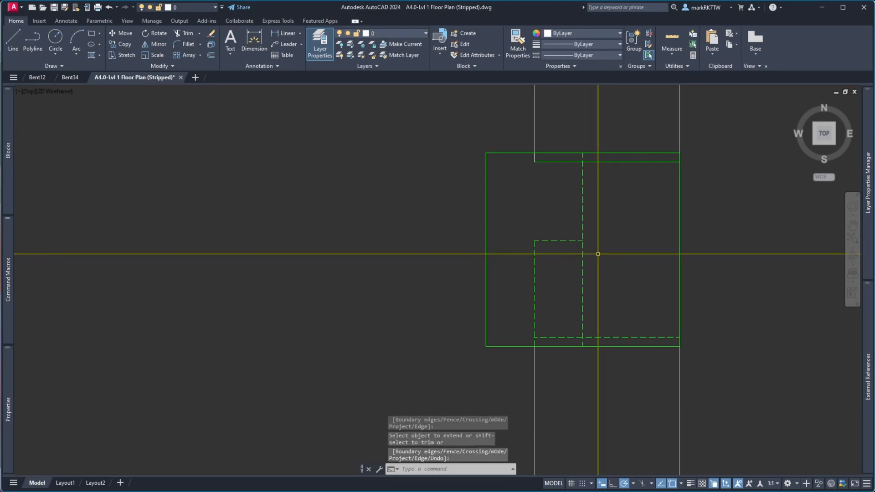
type("mi")
key("Return")
left_click(572, 251)
left_click(528, 209)
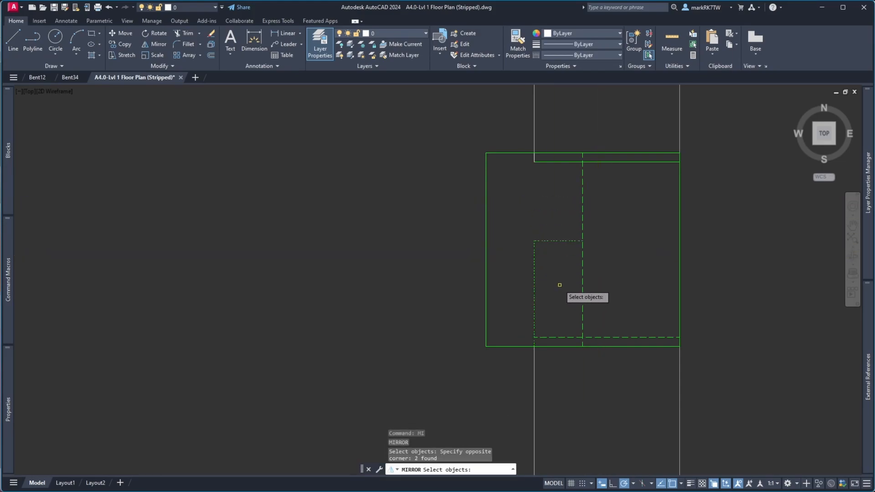
key("Return")
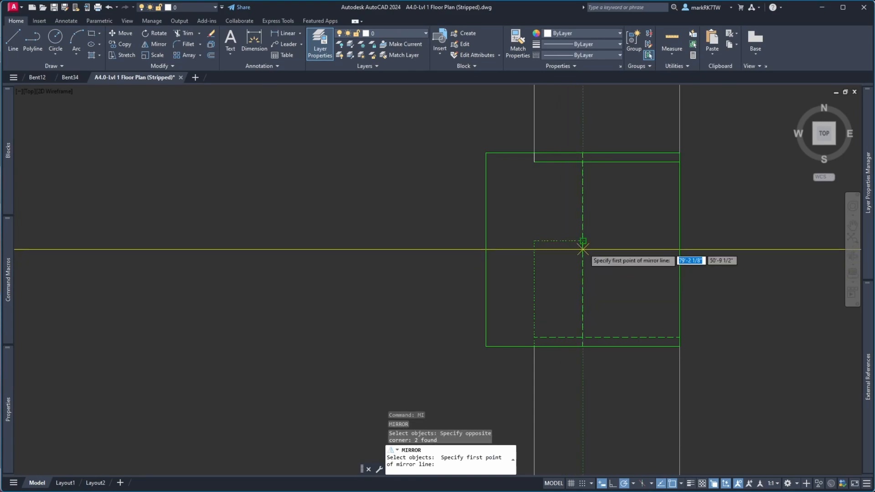
left_click(583, 197)
left_click(588, 283)
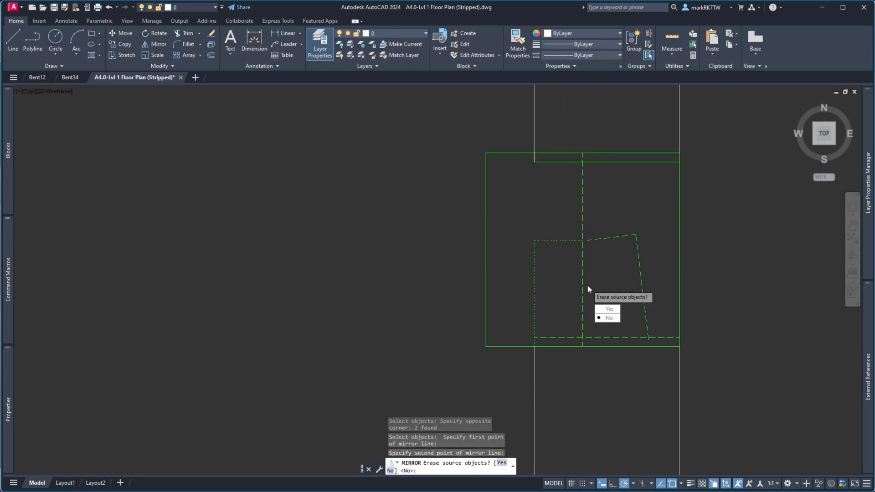
key("Return")
Step: Mirror the tenon's end and outer side lines about the dashed vertical centre line, keeping the originals
key("Return")
left_click(564, 232)
left_click(514, 251)
key("Return")
left_click(584, 220)
left_click(584, 227)
key("Return")
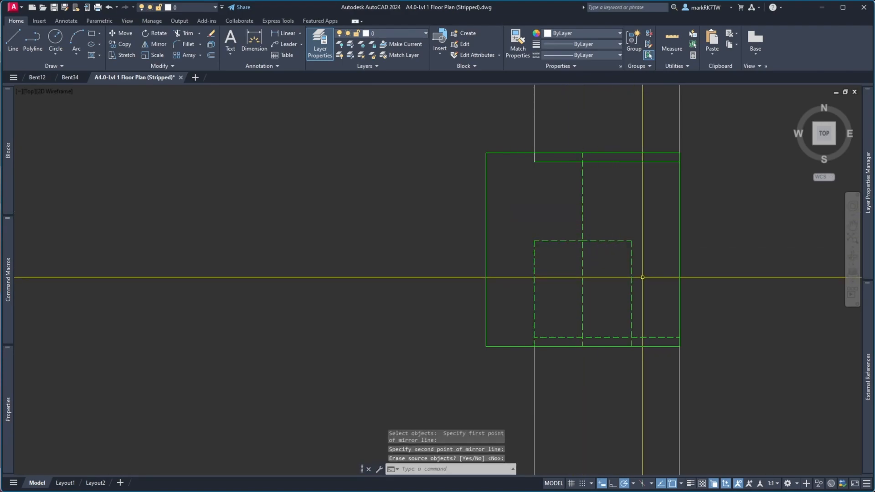
Step: Mirror the new tenon's end and side lines about the post's horizontal centre line, erasing the source objects
key("Return")
left_click(644, 227)
left_click(611, 246)
key("Return")
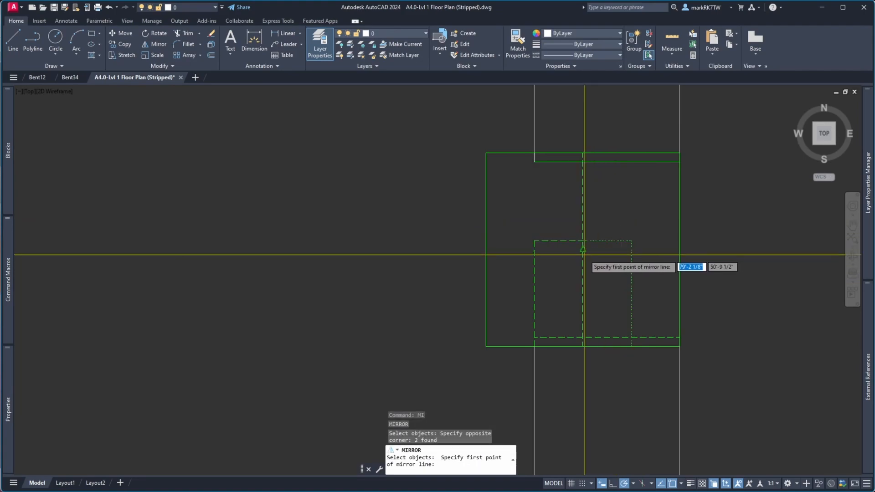
left_click(584, 253)
left_click(659, 249)
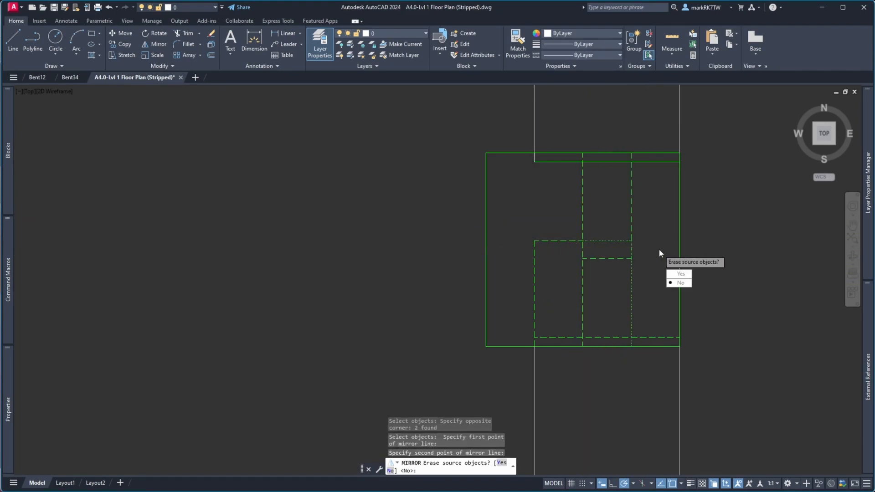
type("Y")
key("Return")
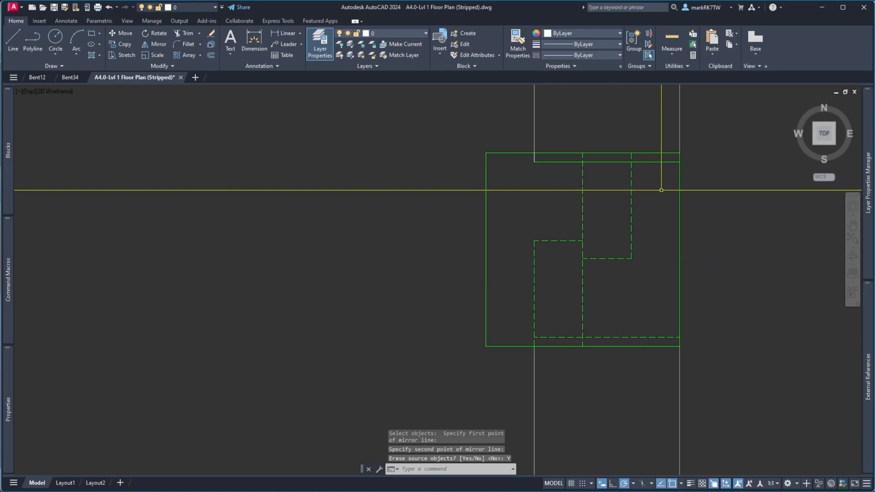
Step: Match the inset lines at the post's upper edge to the properties of the dashed upper tenon line
type("MA")
key("Return")
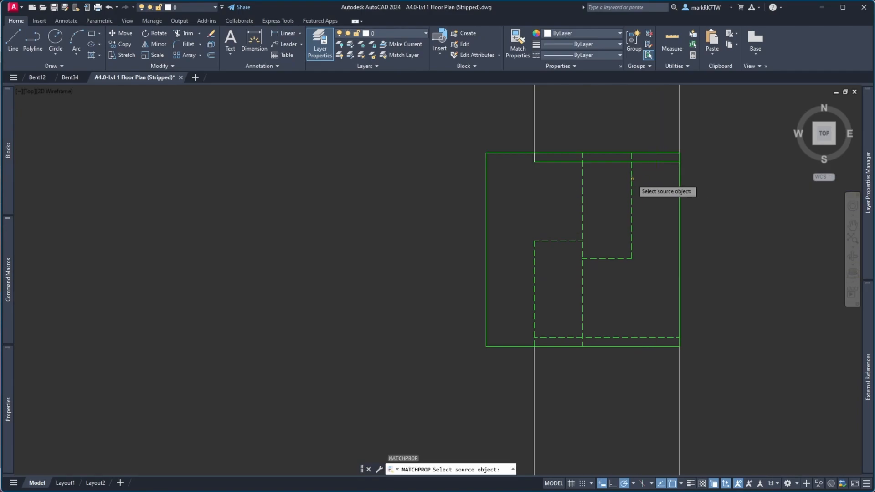
left_click(633, 178)
left_click(652, 168)
left_click(526, 158)
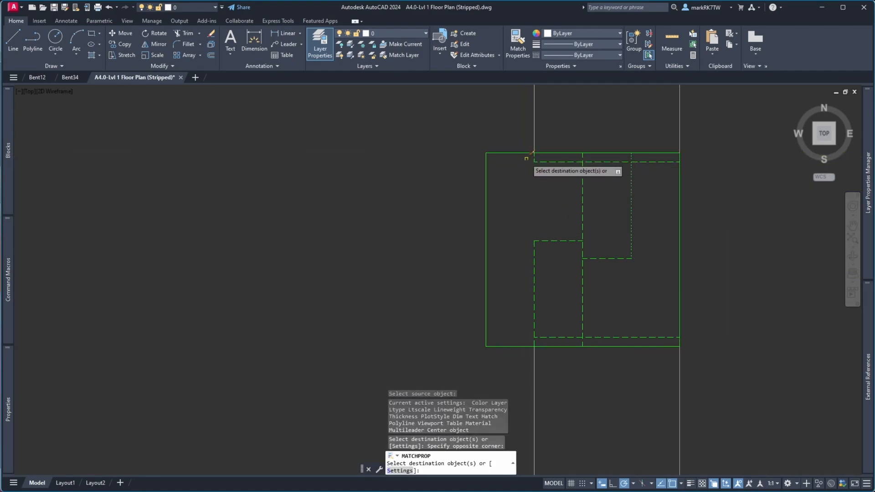
key("Return")
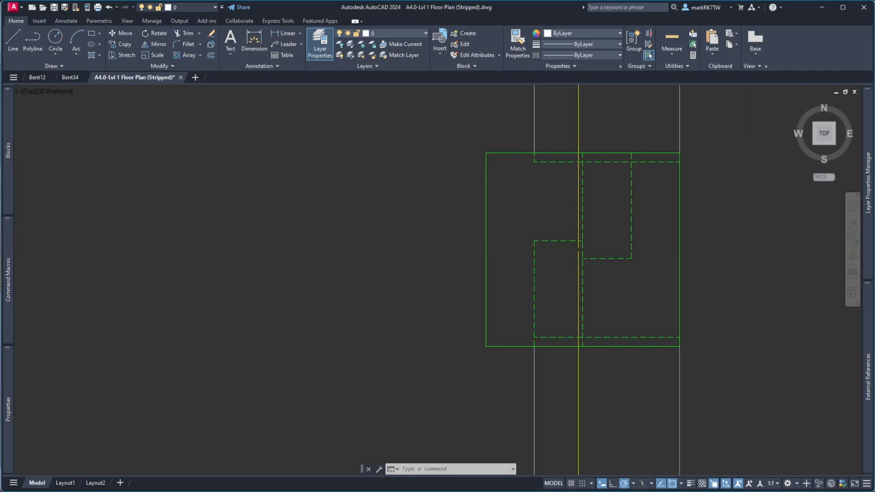
Step: Examine the post's two offset tenons and inset lines up close and within the surrounding floor plan
scroll(499, 190, "down", 5)
scroll(499, 188, "up", 4)
scroll(479, 188, "down", 2)
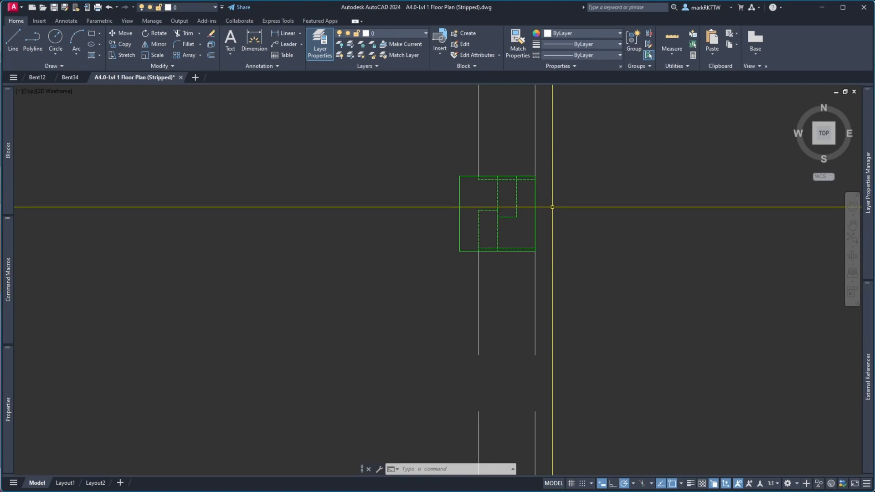
scroll(477, 197, "down", 2)
scroll(588, 199, "up", 5)
scroll(592, 196, "down", 2)
scroll(588, 189, "up", 2)
scroll(573, 172, "down", 2)
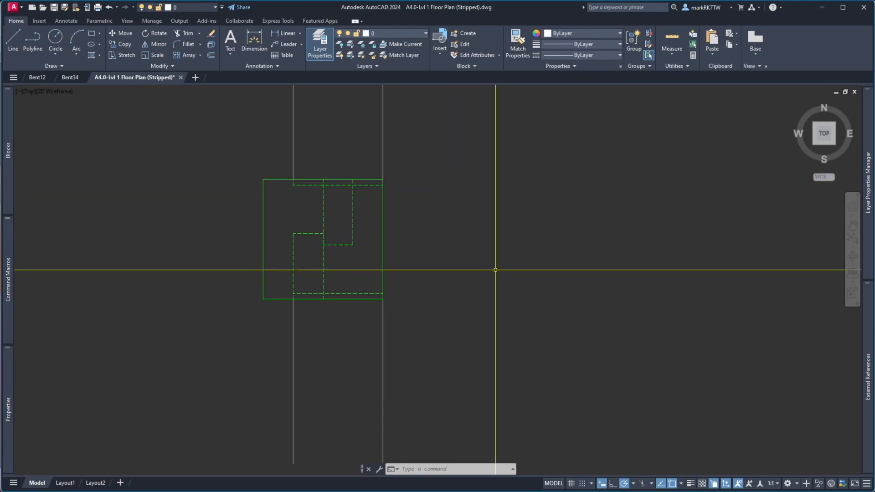
scroll(495, 270, "down", 10)
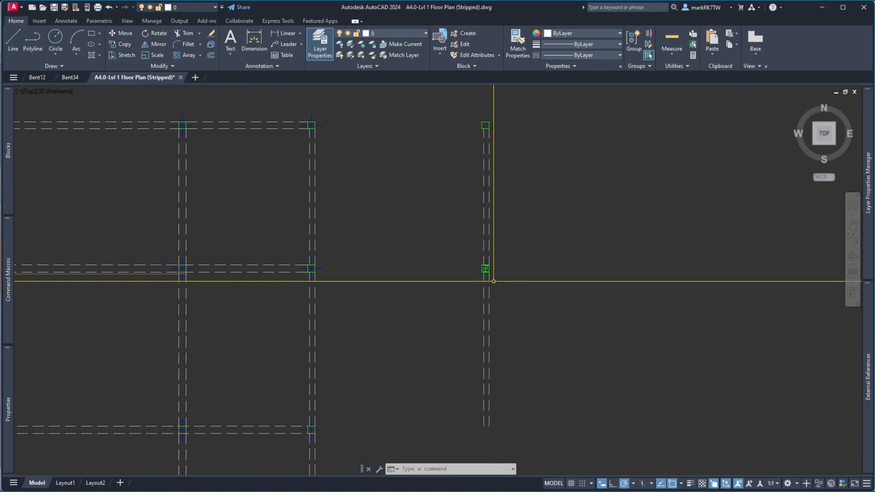
scroll(485, 269, "up", 5)
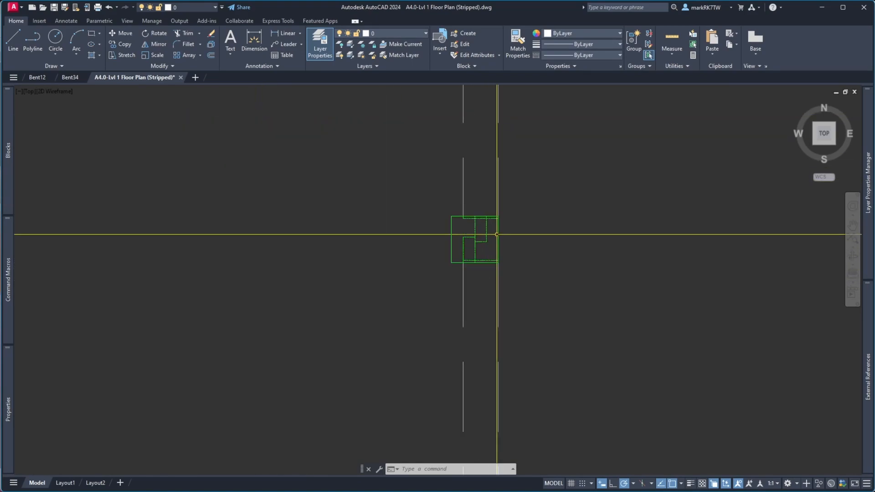
scroll(497, 235, "up", 2)
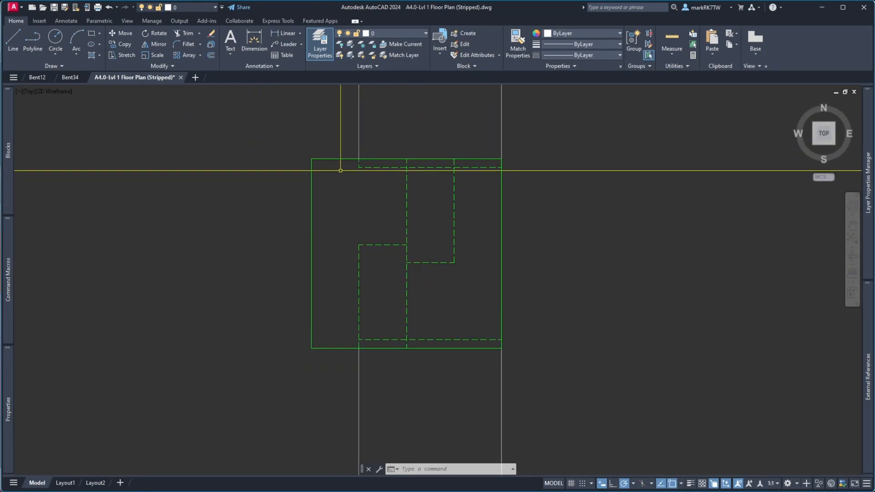
scroll(533, 289, "down", 10)
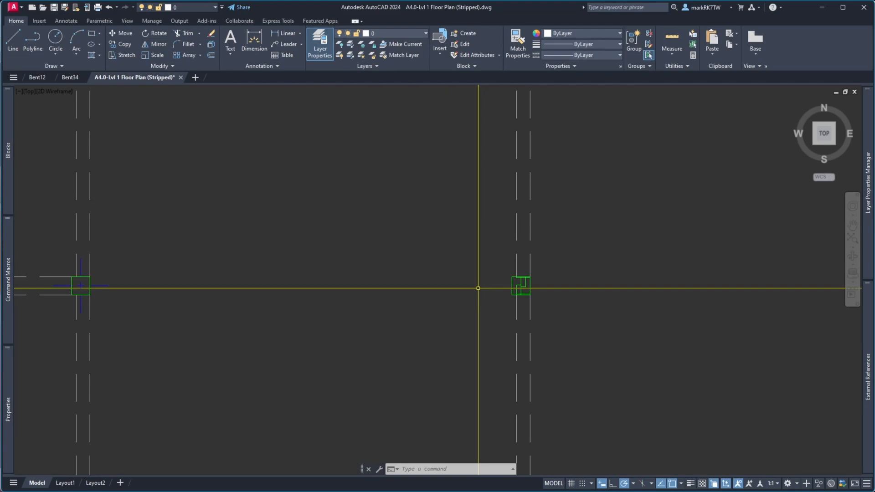
scroll(522, 288, "up", 10)
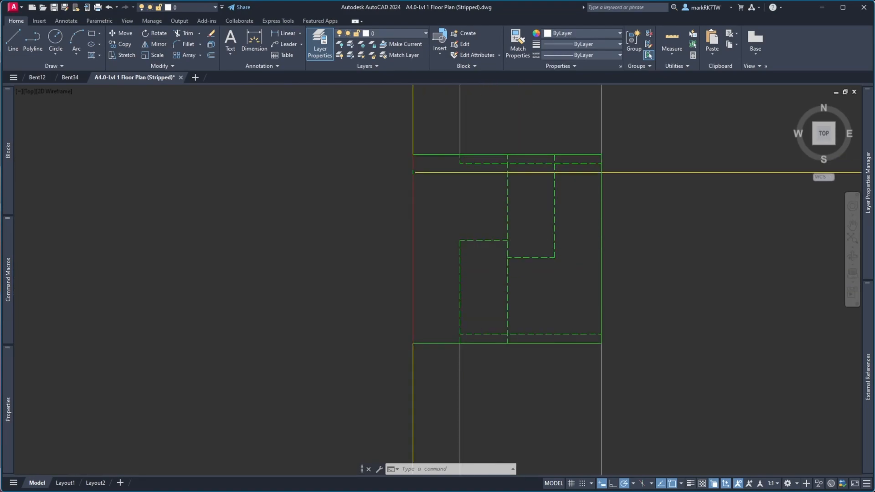
scroll(399, 186, "down", 6)
left_click(396, 174)
left_click(465, 229)
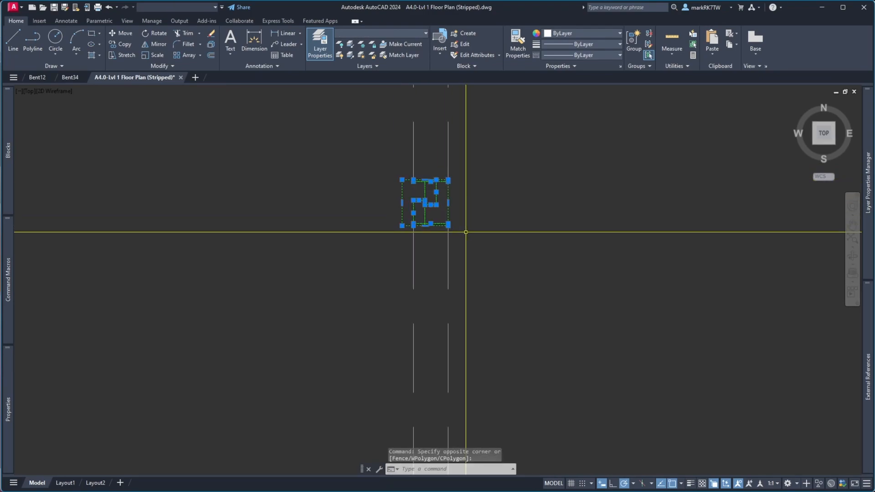
key("Escape")
key("Escape")
scroll(440, 182, "up", 3)
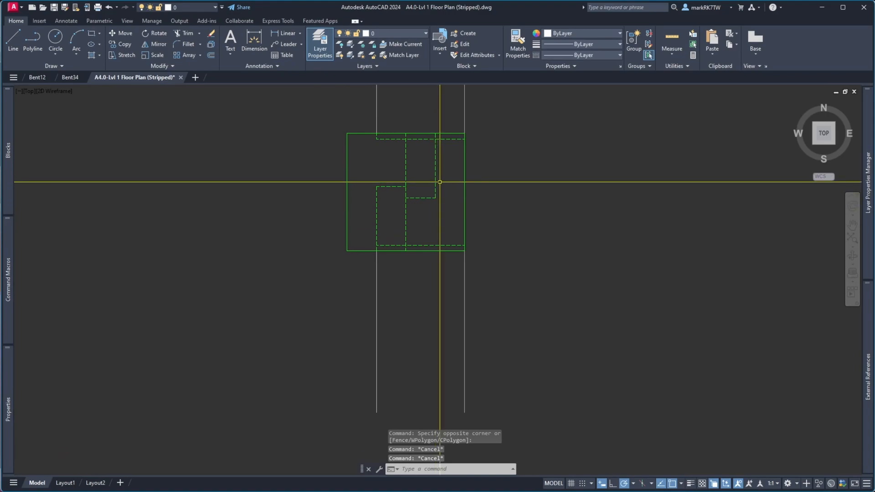
Step: Copy the lower tenon's side lines and inset line to the matching corner of the post at the beam's upper end
type("co")
key("space")
left_click(419, 238)
left_click(379, 242)
key("space")
left_click(377, 248)
scroll(362, 240, "down", 5)
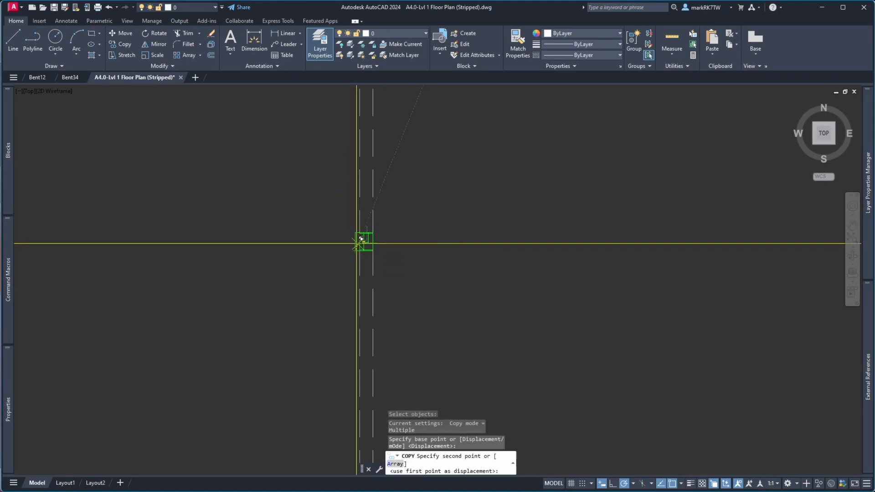
scroll(360, 228, "down", 4)
scroll(358, 131, "up", 5)
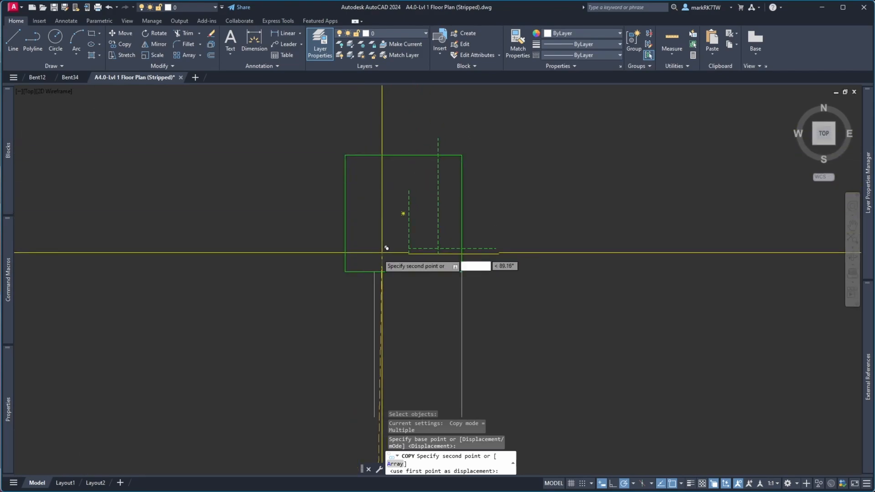
left_click(350, 268)
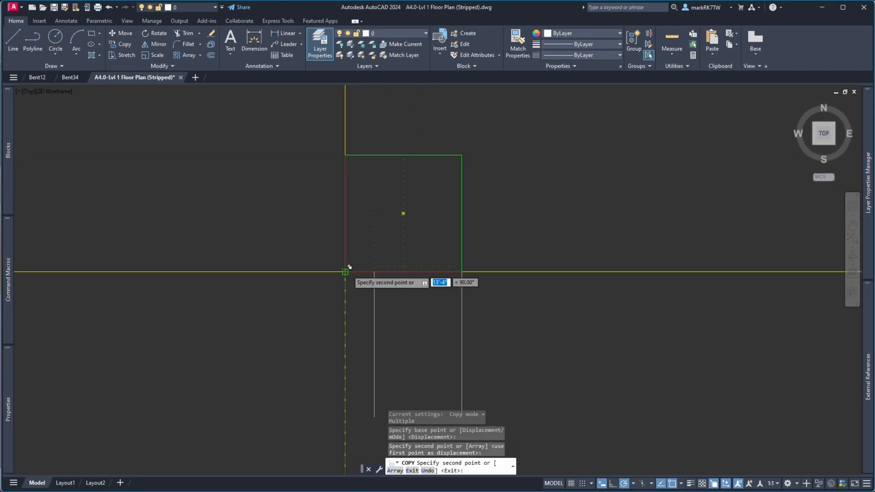
key("Escape")
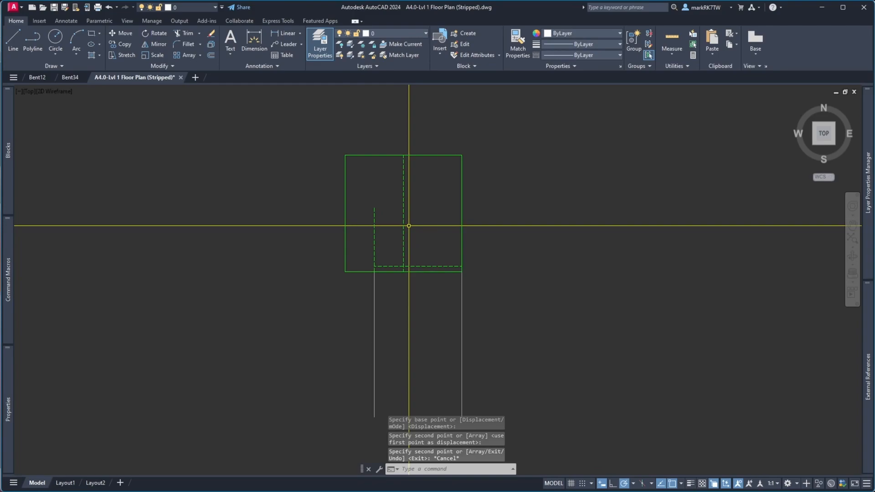
Step: Draw a horizontal line closing the upper end of the copied tenon between its two side lines
type("l")
key("Return")
left_click(374, 208)
left_click(403, 208)
key("Return")
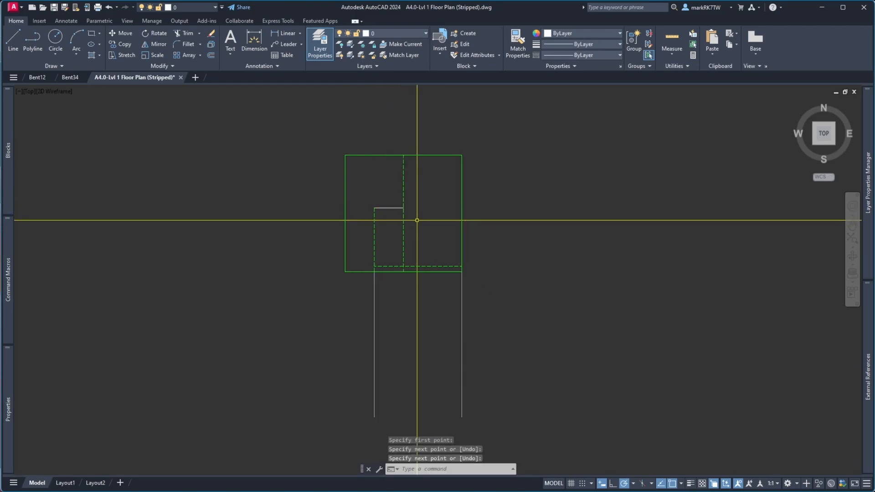
Step: Use Chamfer with zero distances to trim the long side line to a corner with the tenon's end line
type("cha")
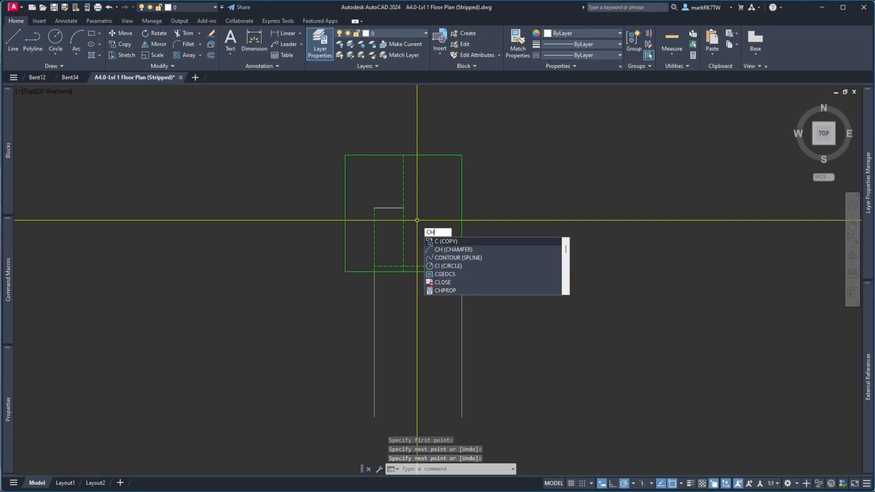
key("Return")
left_click(388, 208)
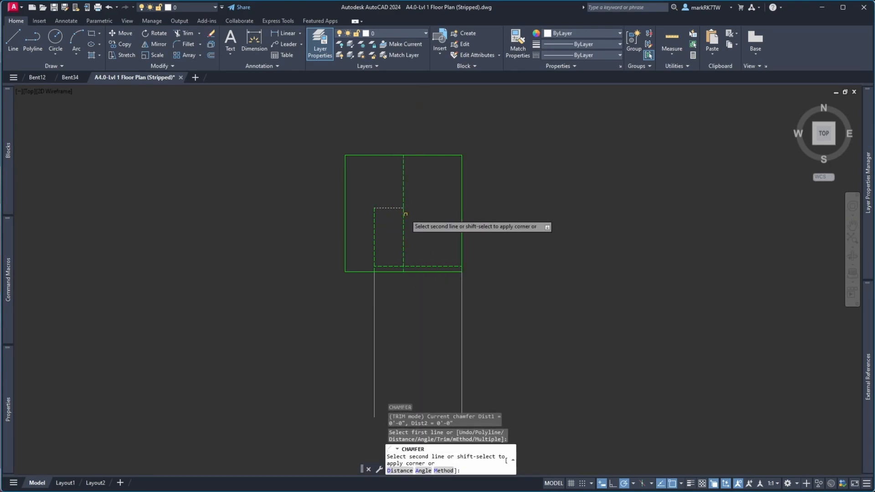
left_click(404, 215)
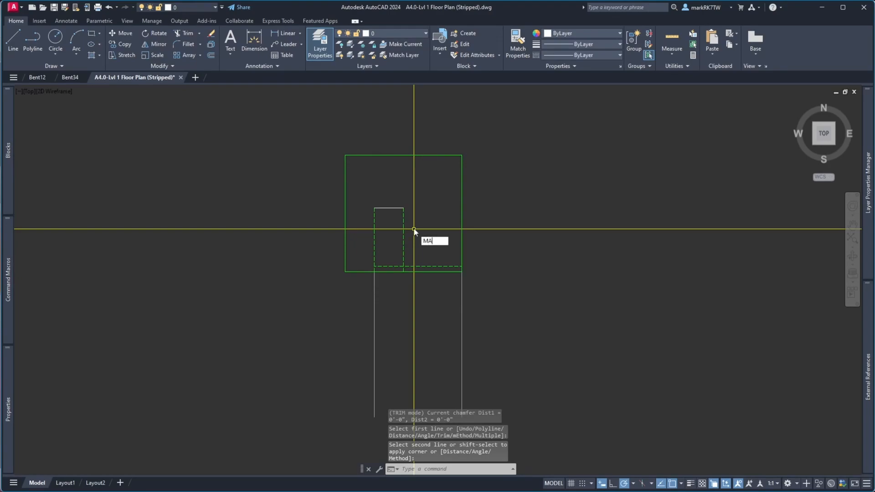
Step: Match the tenon's end line to the properties of its dashed side line
key("Return")
left_click(403, 220)
left_click(394, 209)
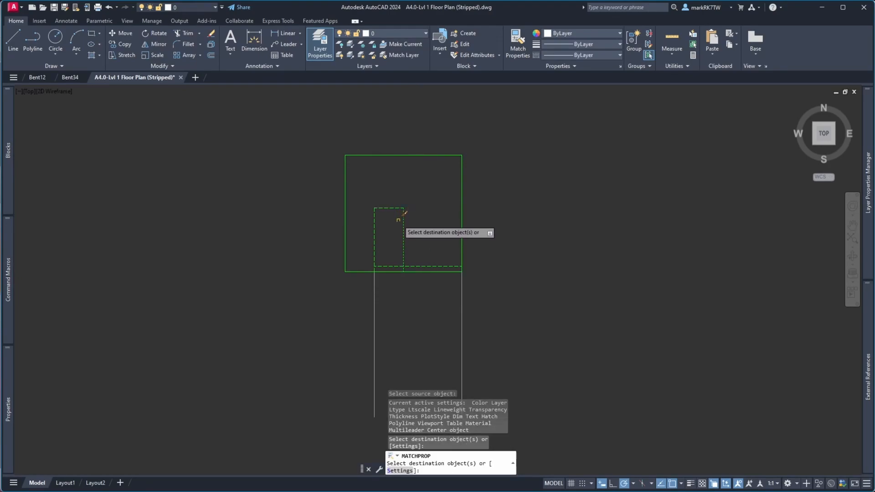
key("Return")
Step: Measure the length of the dashed tenon in the upper post from the inset line to its end
type("DI")
key("Return")
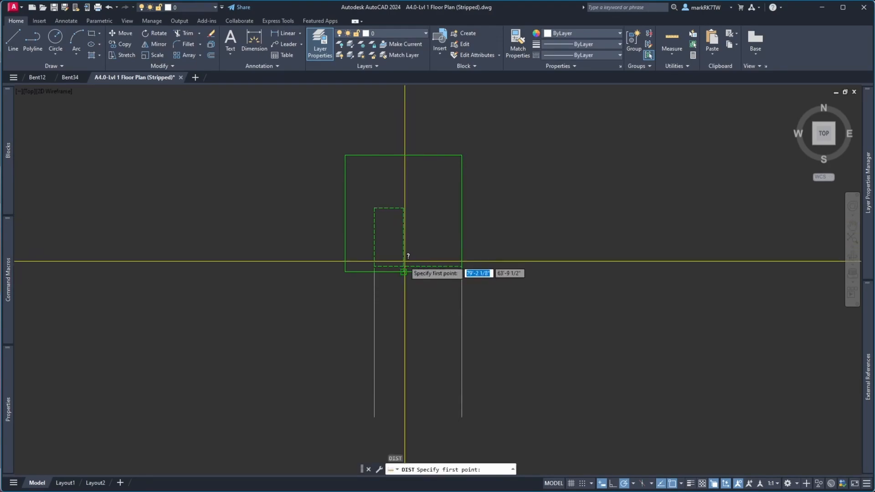
left_click(403, 267)
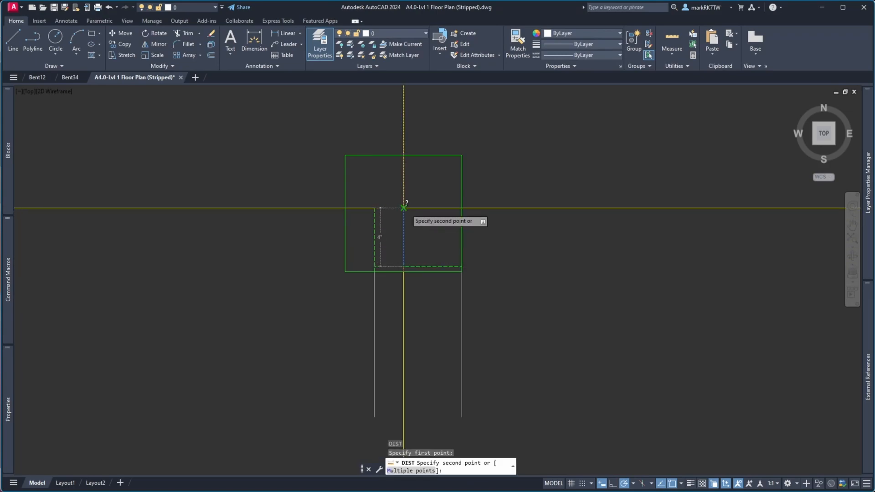
key("Escape")
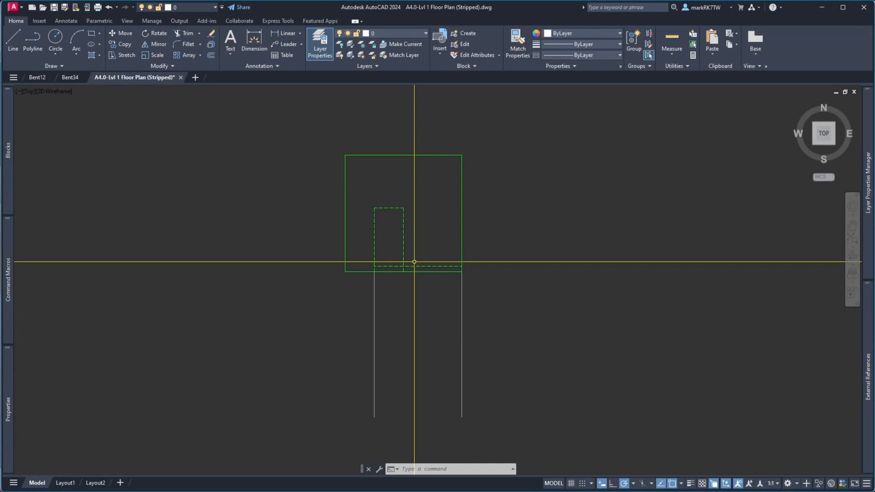
Step: Examine the opposing tenons and their housings in the middle post
scroll(355, 207, "down", 5)
scroll(355, 207, "down", 6)
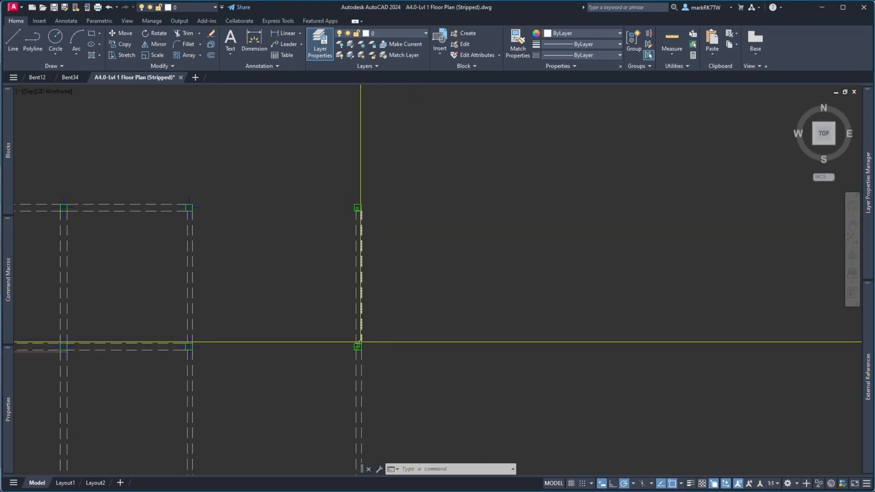
scroll(342, 349, "up", 9)
scroll(371, 293, "down", 6)
scroll(392, 298, "up", 8)
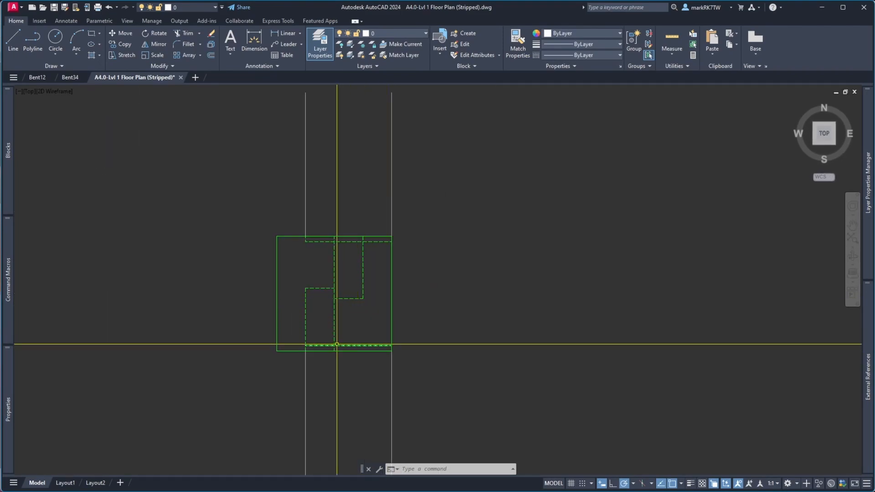
scroll(302, 351, "up", 4)
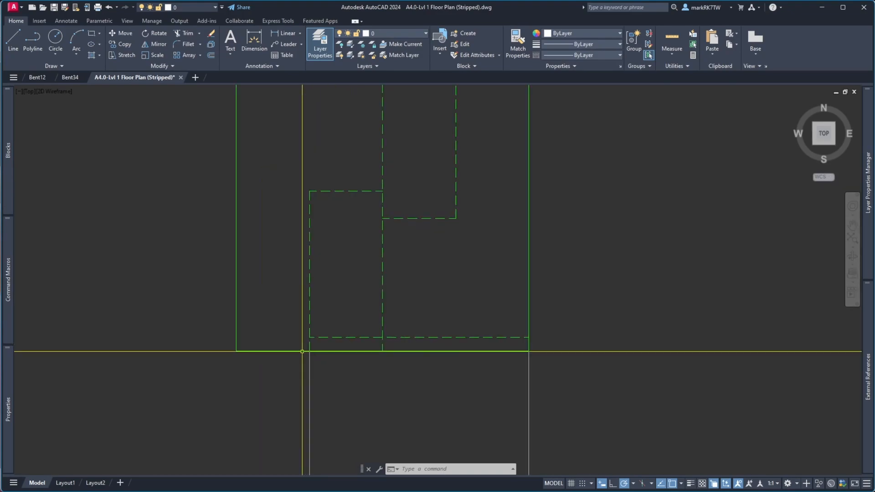
scroll(350, 328, "down", 5)
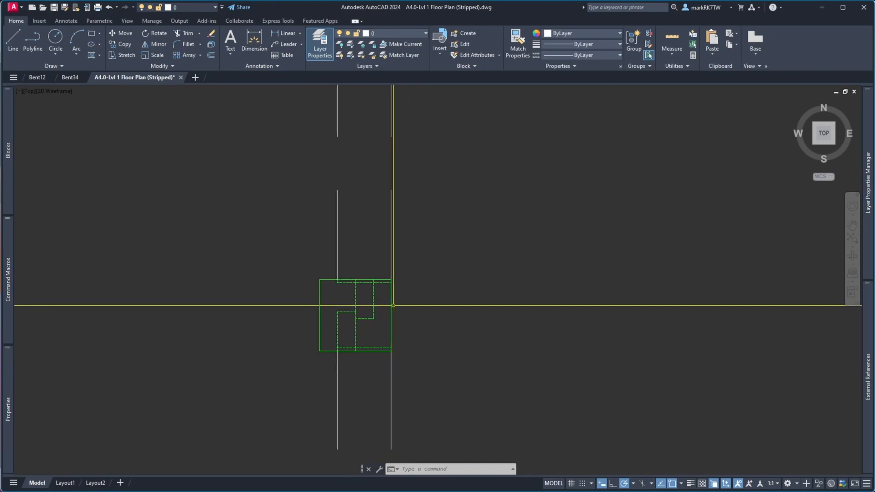
scroll(393, 302, "up", 4)
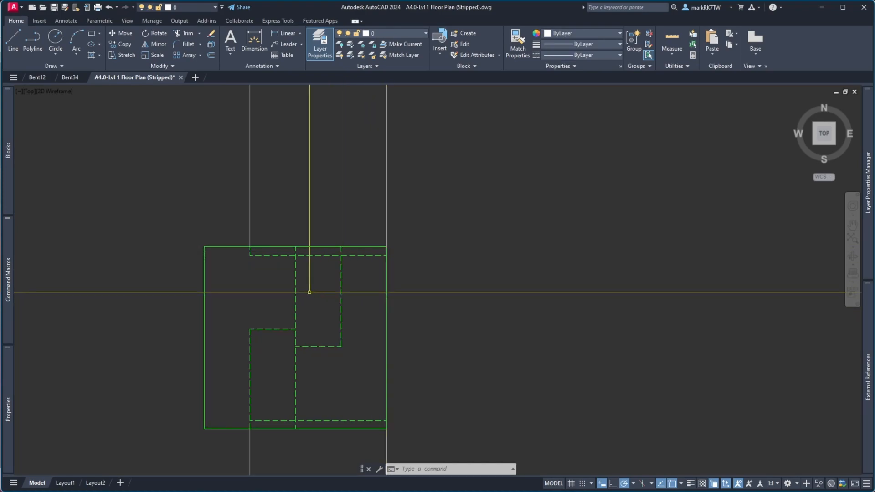
Step: Draw a horizontal line from the midpoint of the upper tenon's outer side to the post's far edge and extend it to the opposite edge
type("l")
key("Return")
left_click(341, 296)
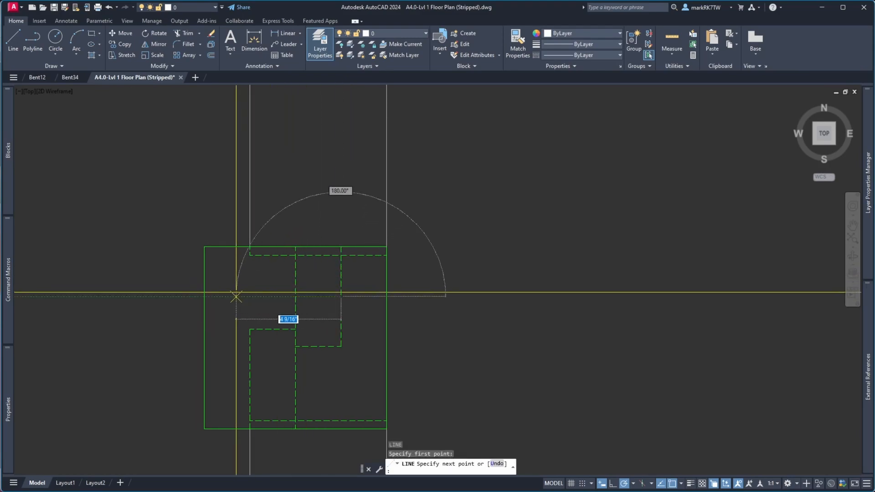
left_click(204, 297)
key("Return")
type("ex")
key("Return")
left_click(385, 304)
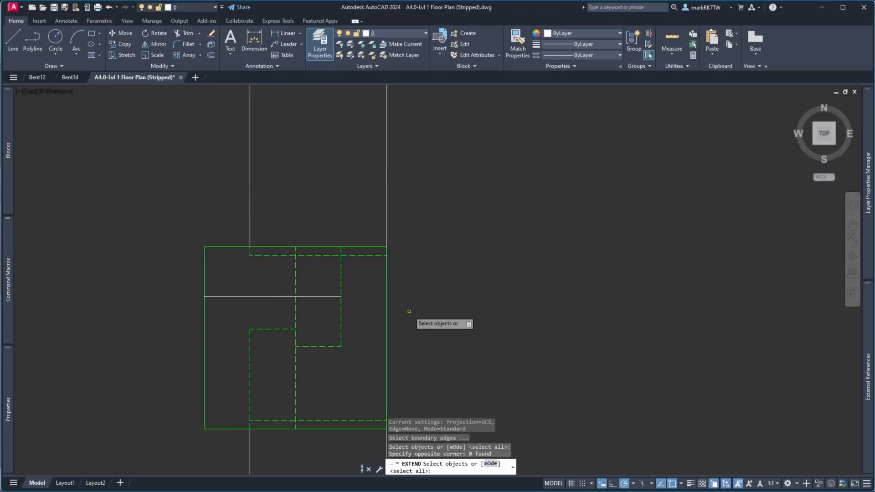
key("Return")
left_click(338, 294)
key("Escape")
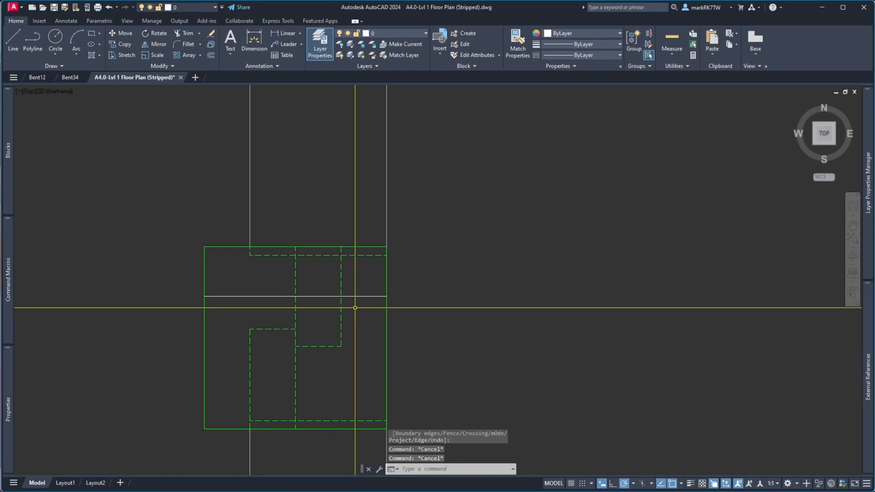
Step: Offset the horizontal line across the middle post by 0.5 inch to both sides
type("o")
key("Return")
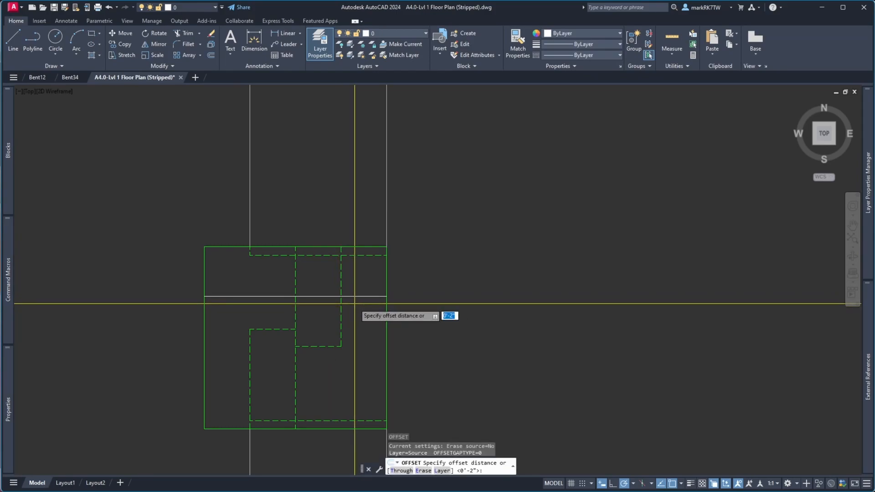
type(".5")
key("Return")
left_click(326, 296)
left_click(325, 290)
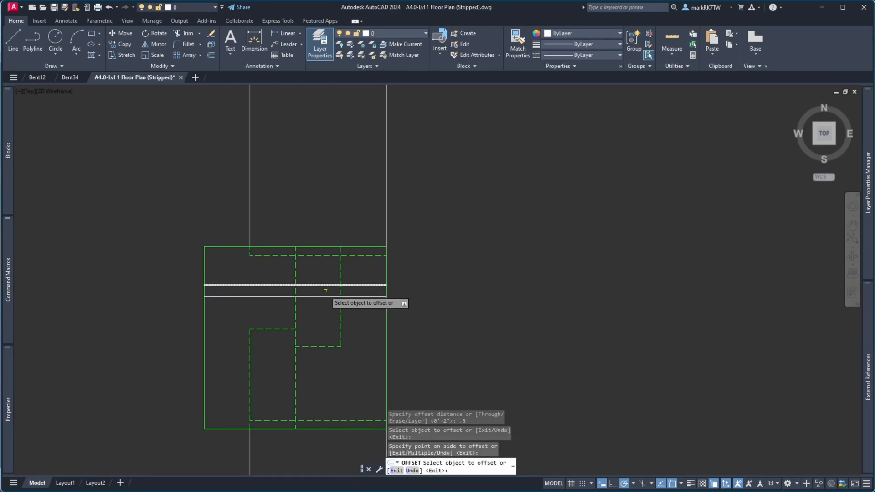
left_click(325, 297)
left_click(325, 306)
key("Return")
Step: Erase the original line between the two offset lines
type("e")
key("Return")
left_click(325, 302)
left_click(323, 294)
key("Return")
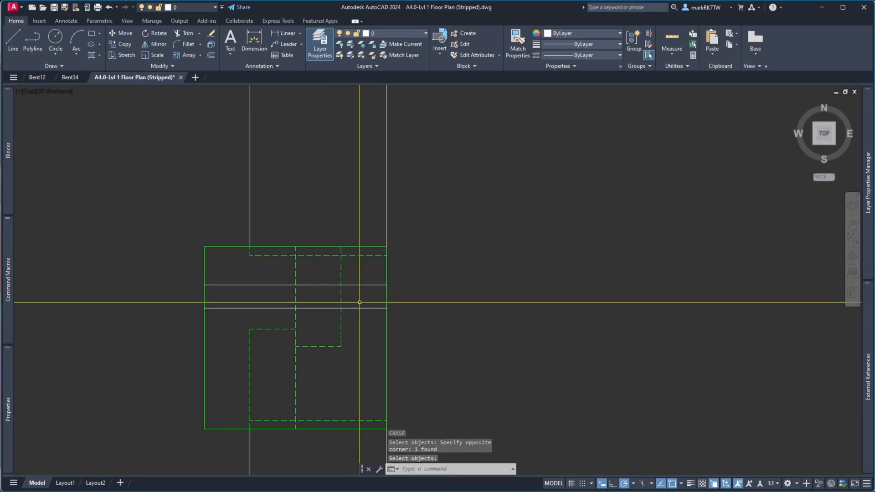
Step: Match both offset lines to the properties of the tenon's dashed side line
type("ma")
key("Return")
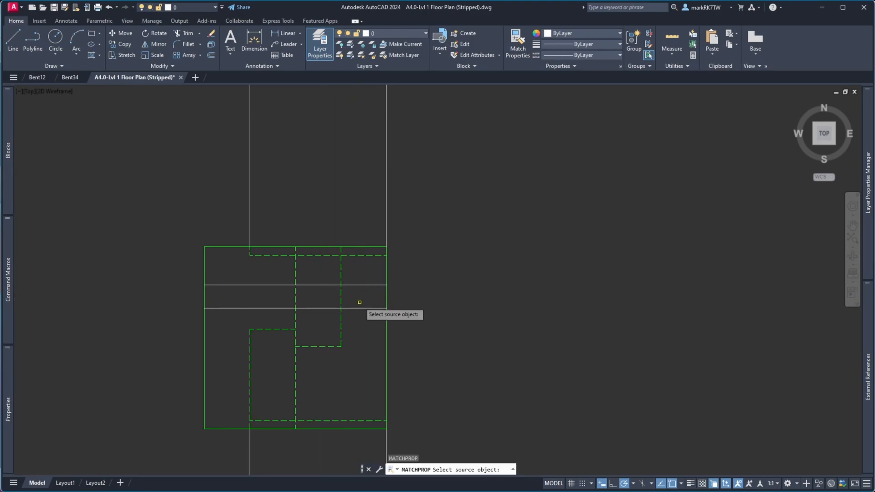
left_click(342, 296)
left_click(327, 274)
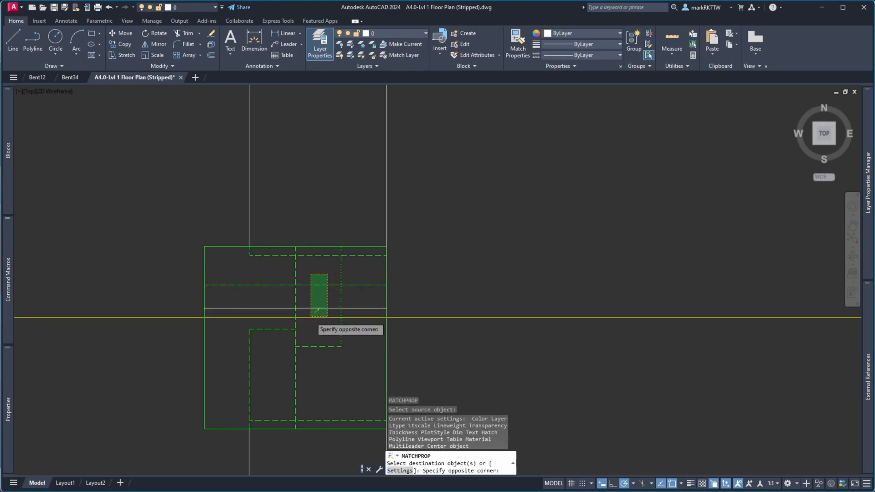
left_click(309, 317)
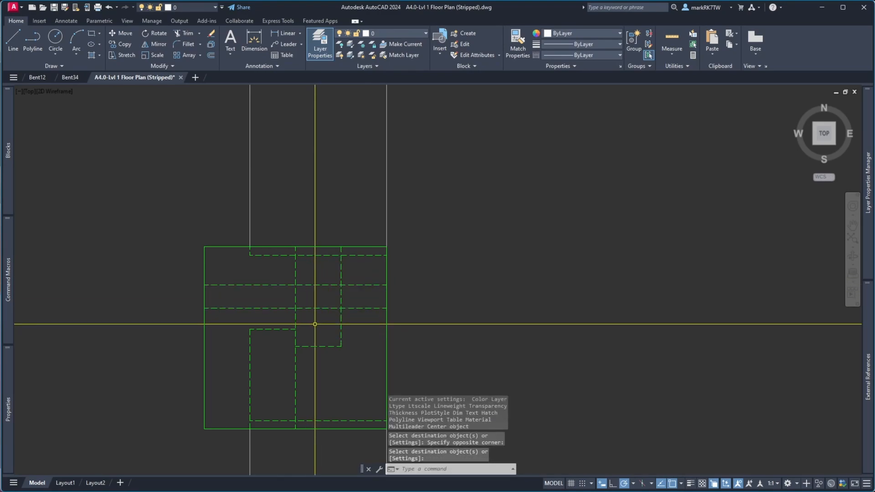
Step: Mirror the two dashed cross lines about the middle post's horizontal centre line, keeping the originals
key("Return")
left_click(360, 319)
left_click(353, 273)
key("Return")
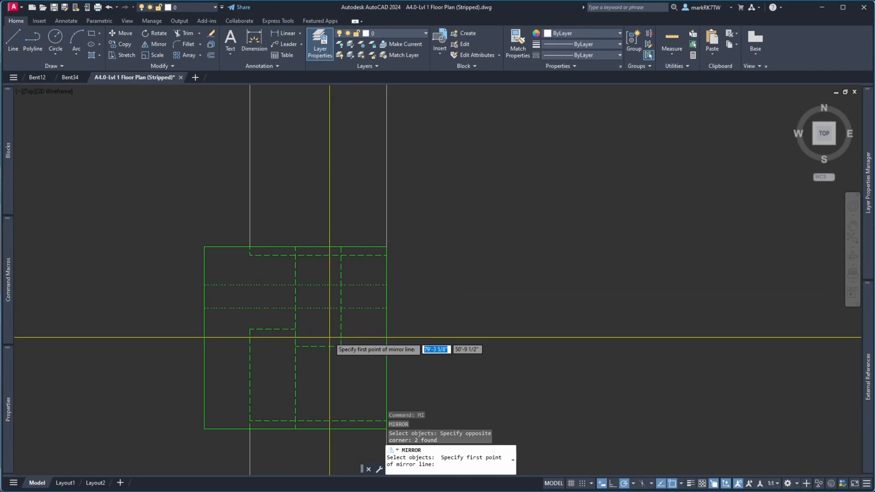
left_click(304, 348)
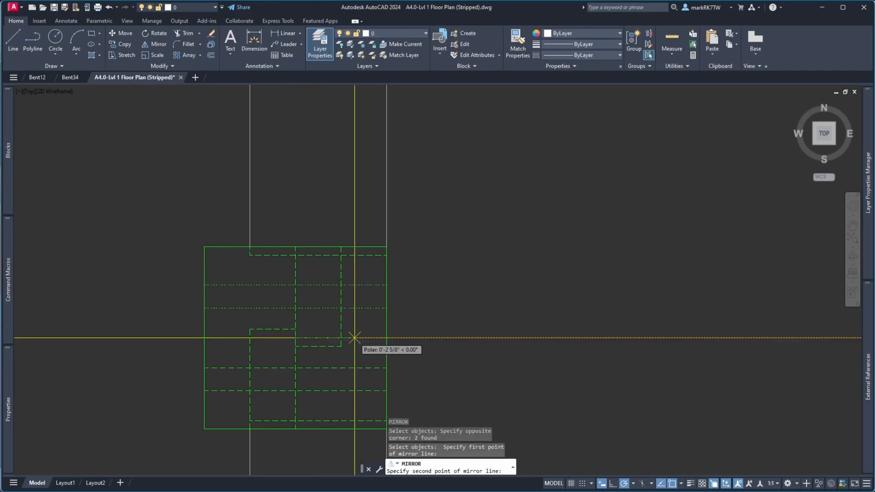
left_click(358, 344)
key("Return")
Step: Copy the lower pair of dashed cross lines from the middle post's corner to the matching corner of the upper post
scroll(455, 288, "down", 5)
scroll(453, 287, "up", 5)
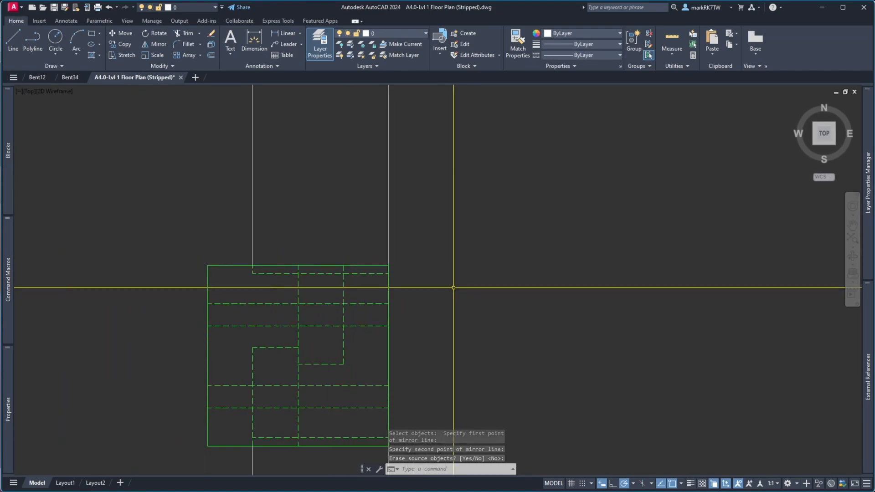
type("co")
key("Return")
left_click(348, 415)
left_click(334, 383)
key("Return")
left_click(387, 445)
scroll(387, 438, "down", 5)
scroll(390, 209, "up", 10)
left_click(314, 180)
key("Return")
Step: Save the floor plan drawing and save a copy of it under the name End Post Plan View
scroll(347, 203, "down", 5)
scroll(329, 168, "up", 3)
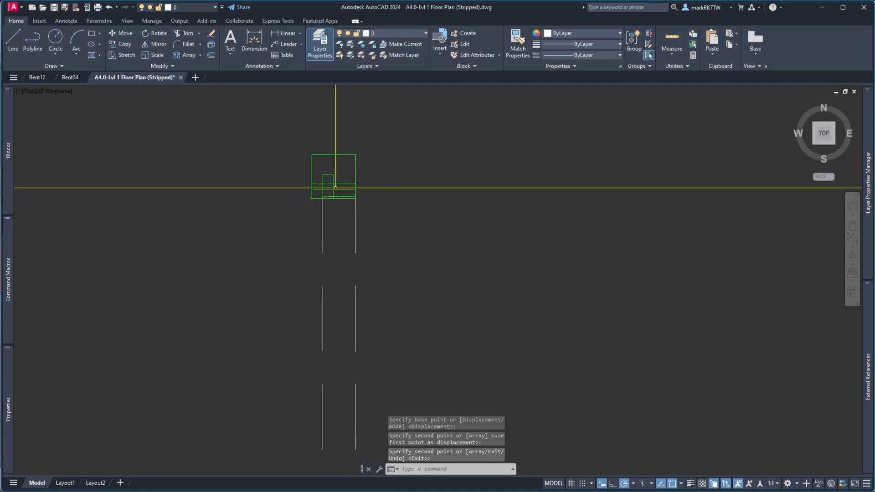
scroll(337, 179, "down", 4)
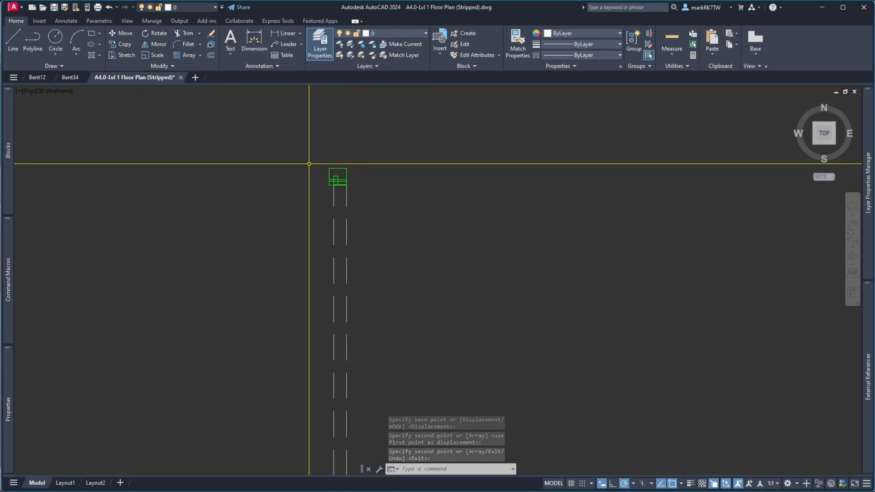
left_click(55, 8)
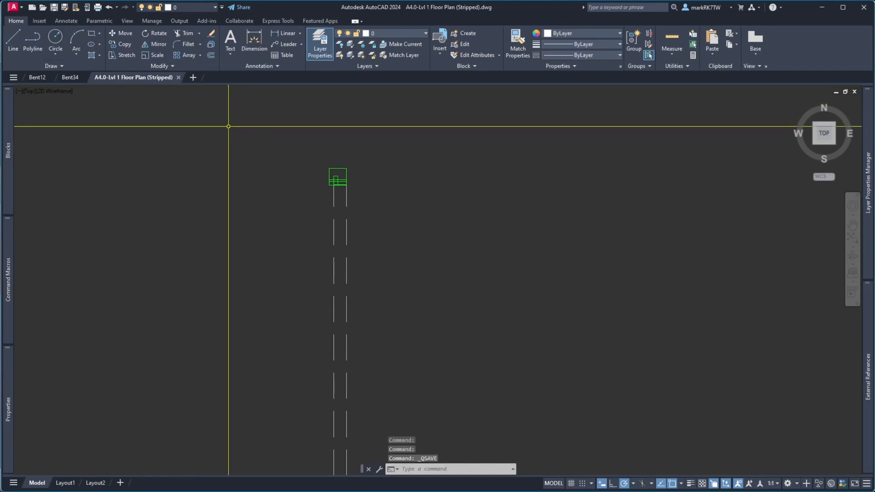
left_click(64, 7)
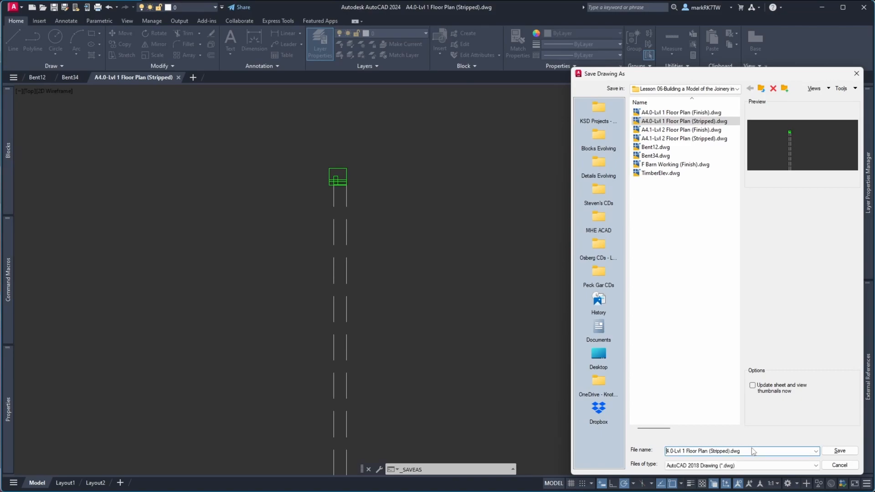
key("Delete")
key("Delete")
key("Delete")
key("Delete")
key("Delete")
key("Delete")
key("Delete")
key("Delete")
key("Delete")
key("Delete")
key("Delete")
key("Delete")
key("Delete")
key("Delete")
key("Delete")
key("Delete")
key("Delete")
key("Delete")
key("Delete")
key("Delete")
key("Delete")
key("Delete")
key("Delete")
key("Delete")
key("Delete")
key("Delete")
key("Delete")
key("Delete")
type("End Post Plan View")
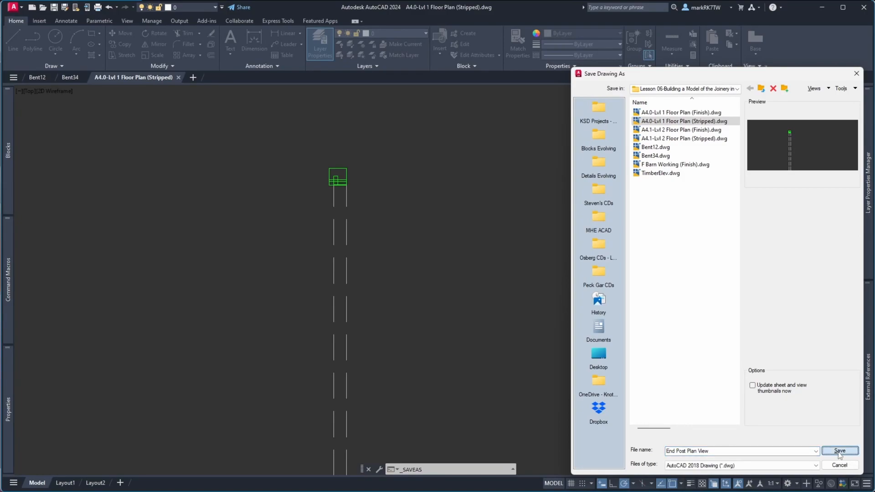
left_click(840, 452)
Step: Erase the complete floor plan grid and the cyan object beside it, keeping only the separate beam line with the detailed posts
scroll(393, 221, "down", 5)
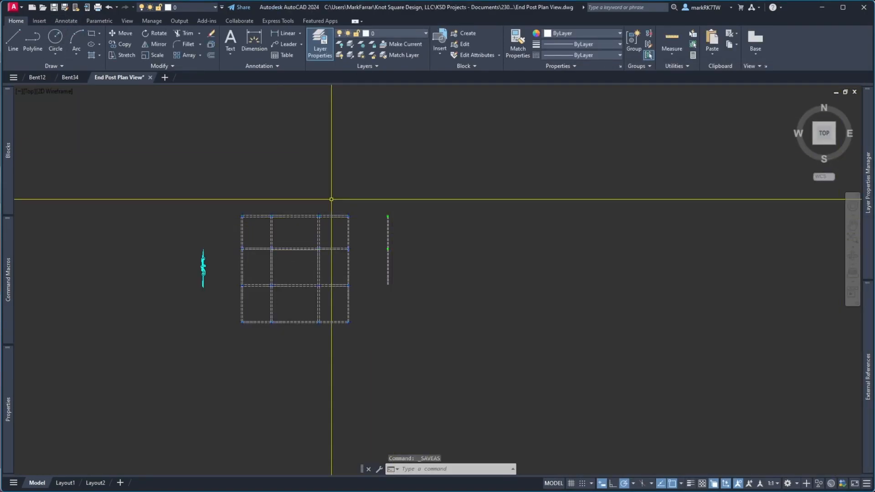
type("e")
key("Return")
left_click(363, 336)
left_click(197, 160)
key("Return")
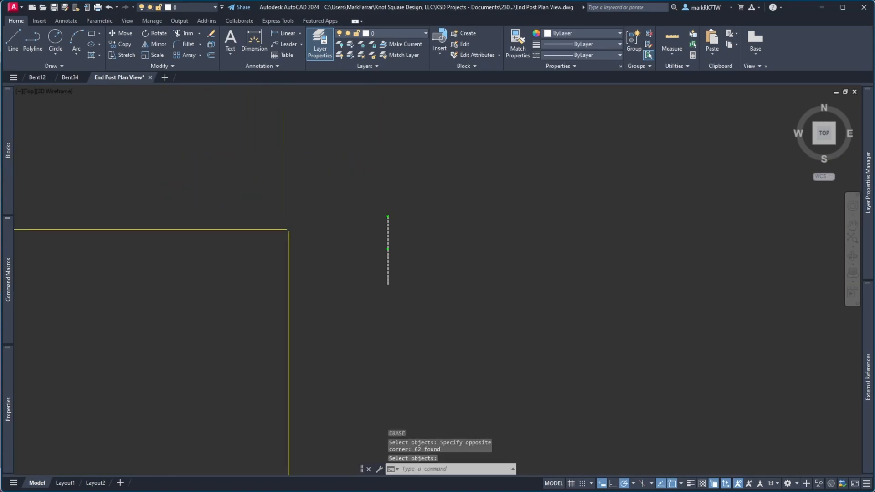
left_click(405, 234)
left_click(376, 200)
left_click(398, 278)
key("Escape")
scroll(387, 254, "up", 6)
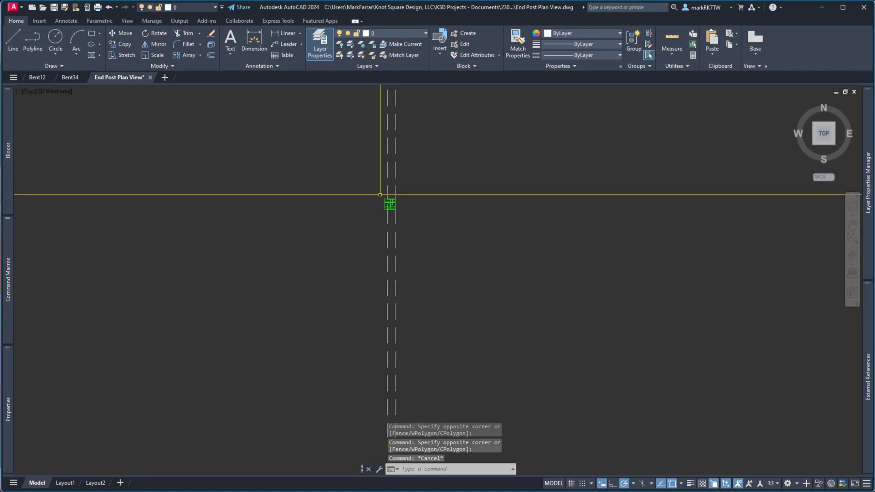
Step: Erase the upper post with its joint lines, and undo the erasure
scroll(401, 267, "down", 4)
scroll(415, 152, "up", 8)
type("e")
key("space")
left_click(260, 164)
left_click(369, 233)
key("space")
scroll(401, 187, "down", 8)
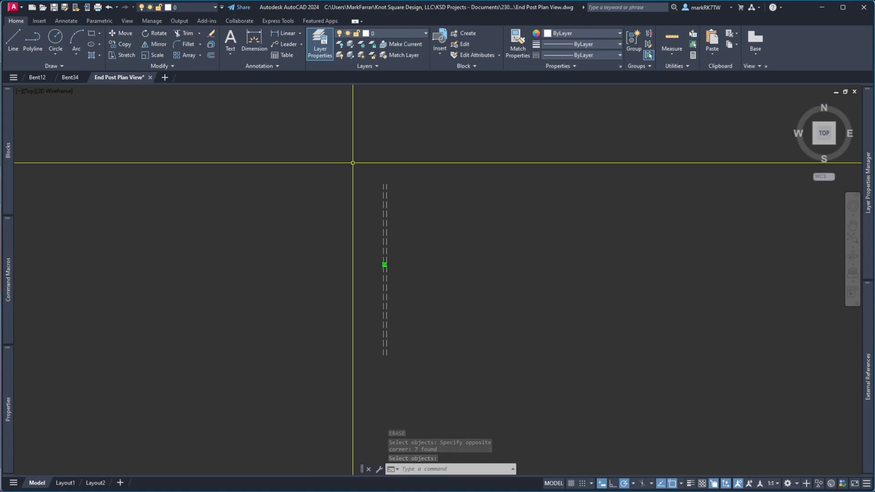
type("u")
key("Return")
scroll(367, 211, "down", 8)
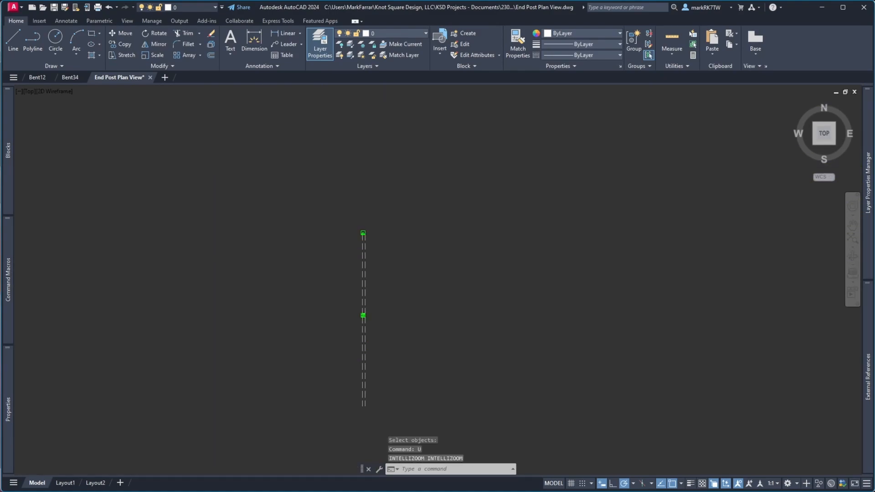
Step: Save the End Post Plan View drawing with both posts in place
left_click(54, 8)
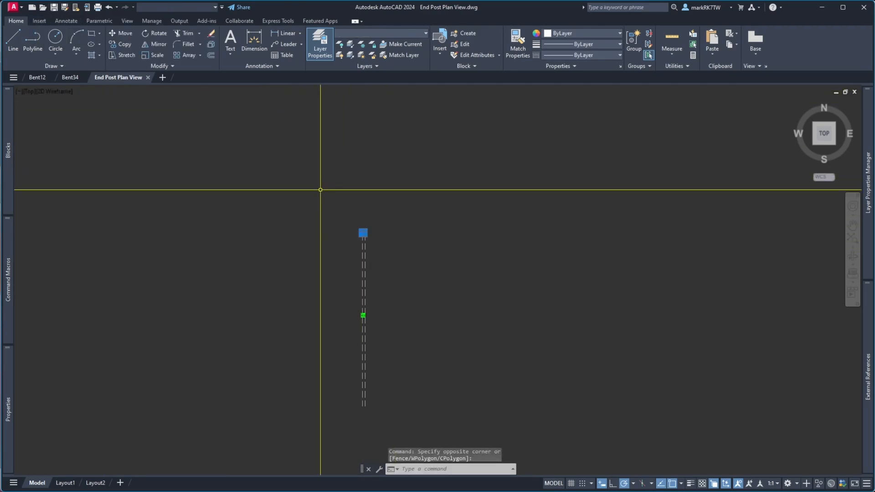
key("ctrl+s")
left_click(307, 182)
left_click(428, 244)
type("w")
key("Return")
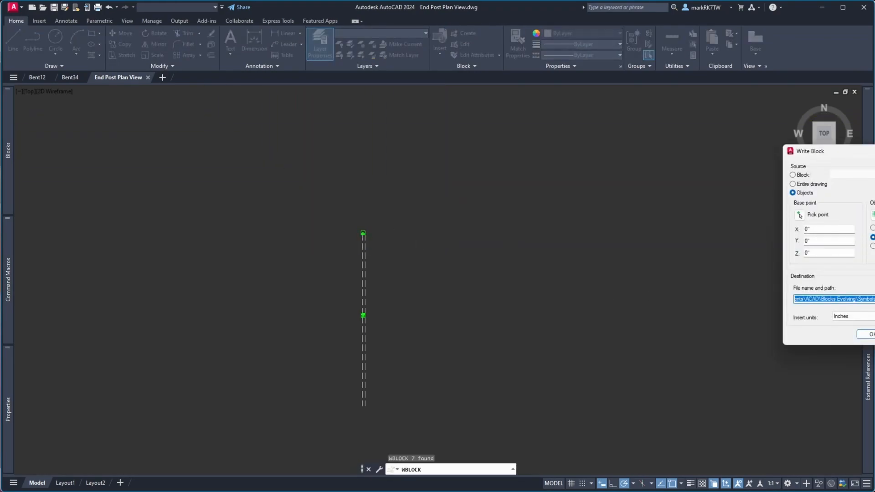
left_click(870, 334)
Step: Erase the upper post together with its tenon and dashed cross lines
type("e")
key("Return")
left_click(289, 209)
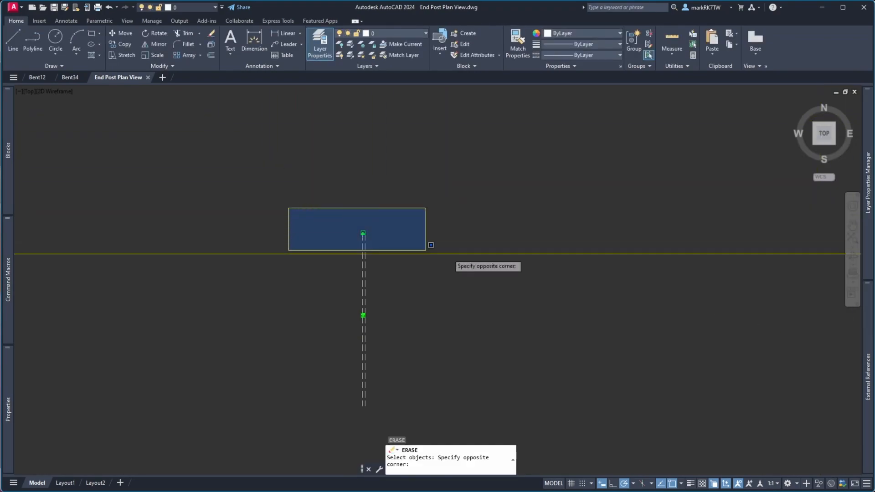
left_click(385, 243)
key("Return")
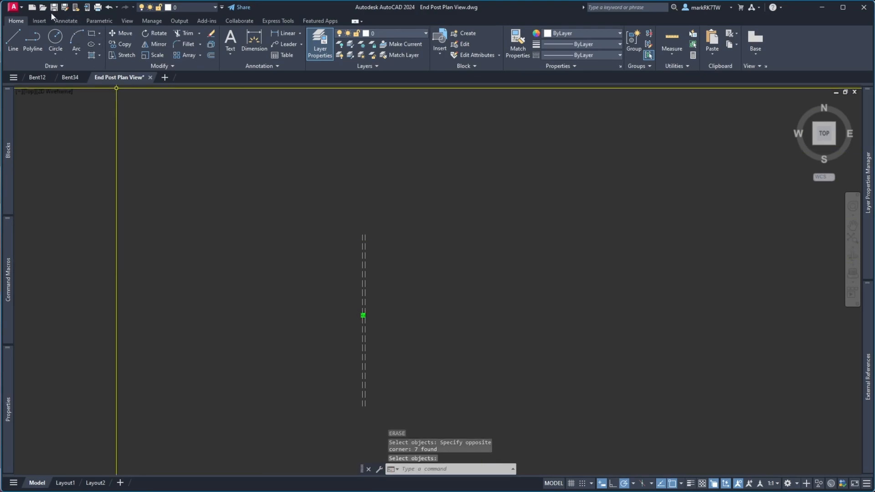
Step: Save the current drawing as Mid Post Plan View.dwg, and reopen End Post Plan View.dwg
left_click(64, 7)
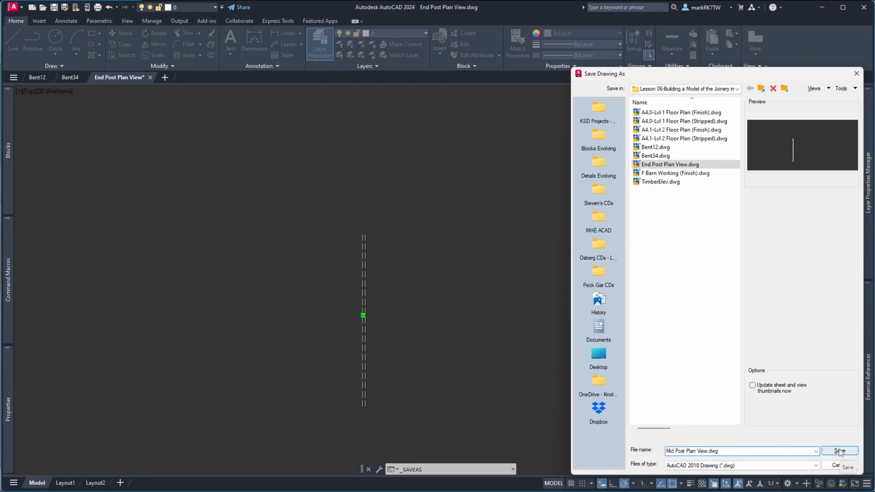
left_click(839, 451)
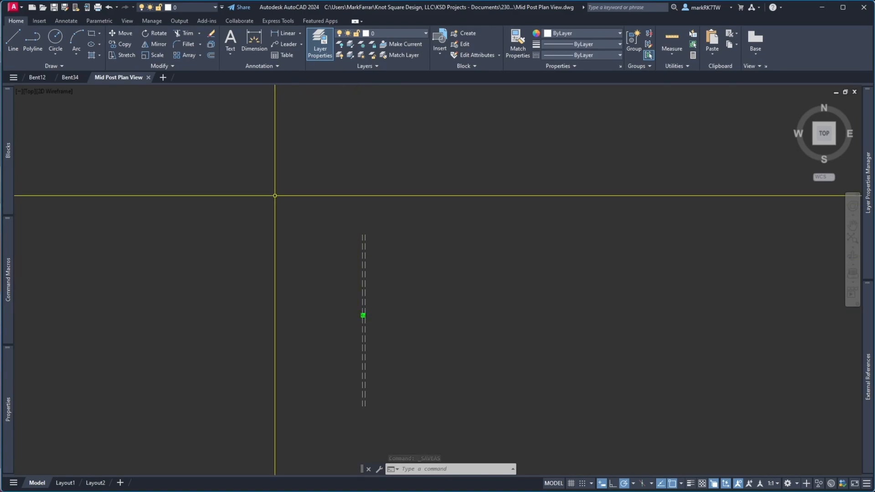
left_click(42, 7)
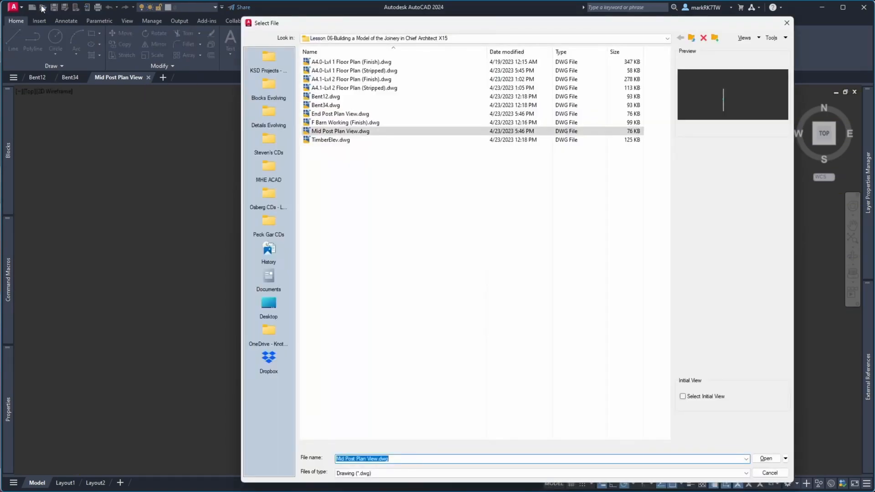
double_click(340, 114)
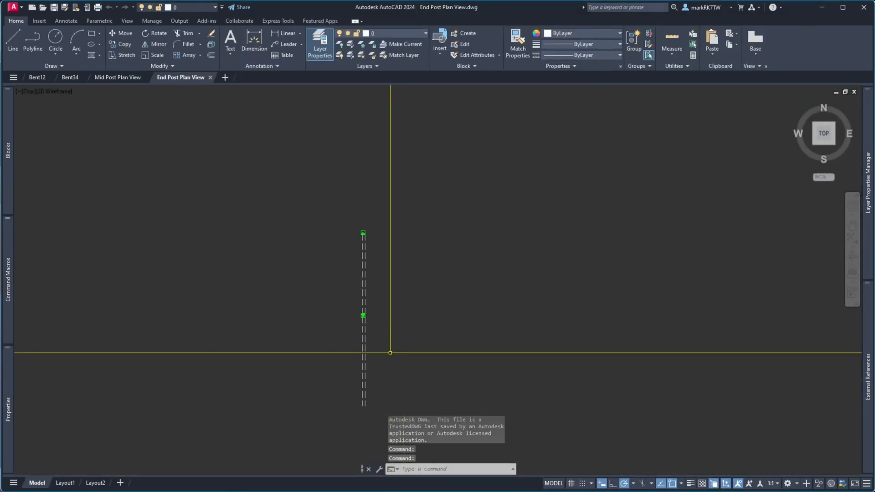
Step: Erase the middle post with its joint lines from the beam in the End Post Plan View drawing
type("e")
key("Return")
left_click(391, 354)
left_click(346, 315)
scroll(351, 322, "up", 3)
key("Return")
scroll(455, 280, "down", 8)
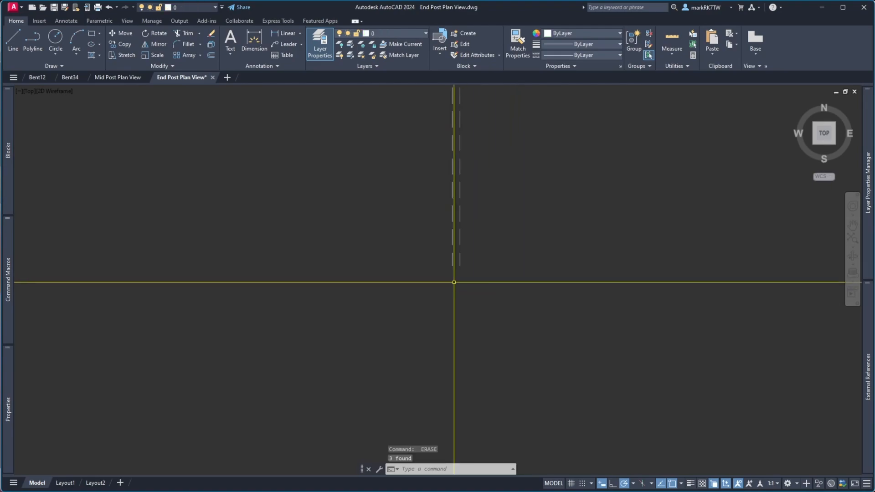
Step: Fit the End Post Plan View drawing to its extents and save it
type("z")
key("Return")
type("e")
key("Return")
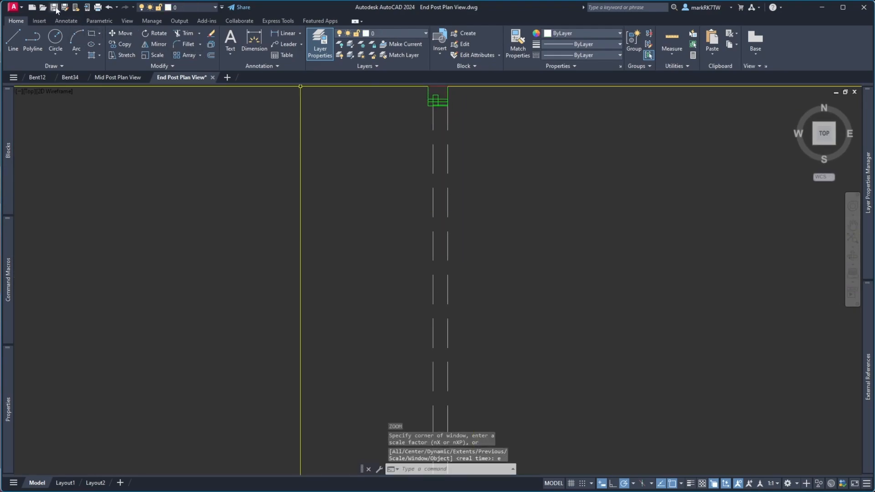
left_click(53, 8)
Step: Save the Mid Post Plan View drawing fitted to its extents, and close both post plan drawings
left_click(117, 78)
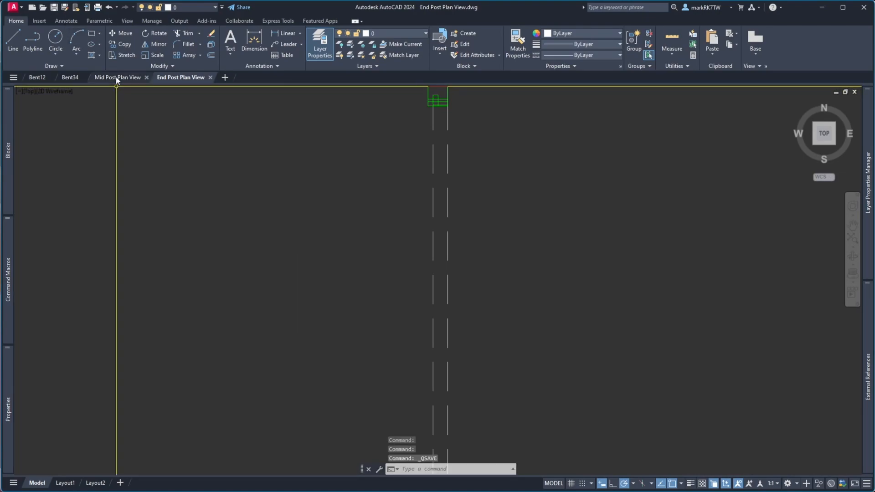
type("z")
key("Return")
type("e")
key("Return")
left_click(54, 9)
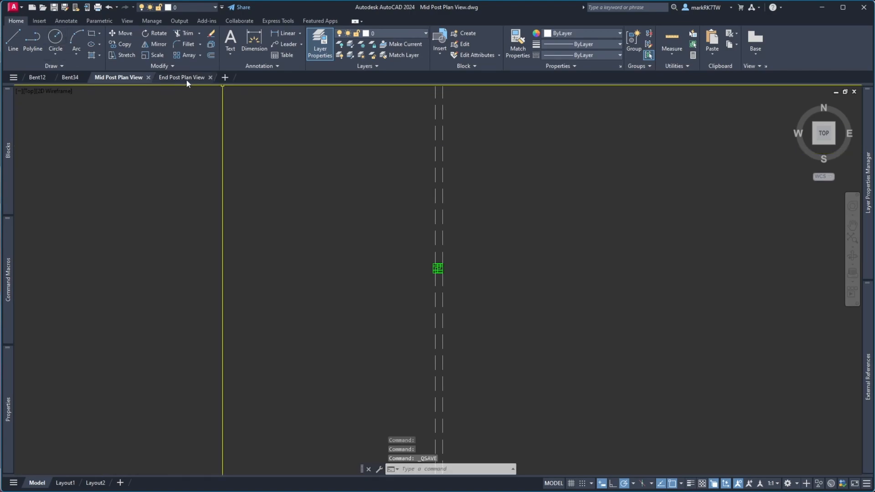
left_click(148, 78)
left_click(148, 78)
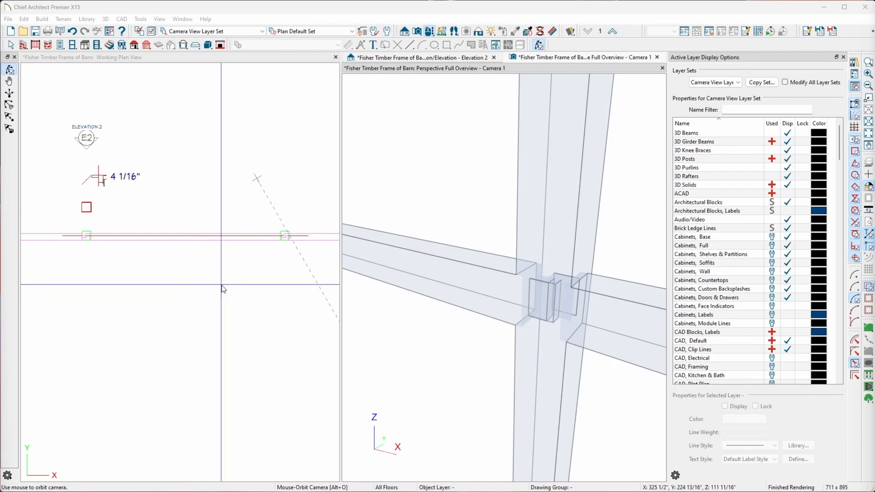
Step: Switch to Chief Architect and activate the Working Plan View of the timber frame barn
scroll(212, 286, "down", 3)
scroll(211, 282, "down", 2)
scroll(113, 293, "up", 2)
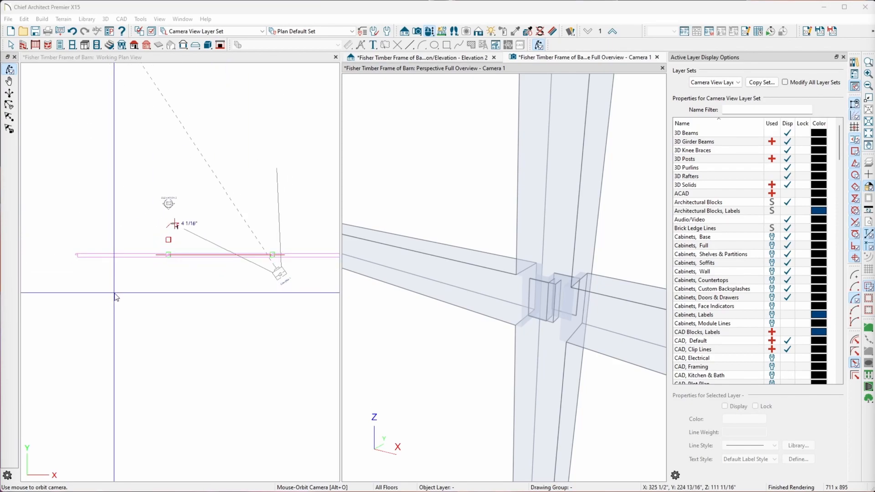
left_click(279, 305)
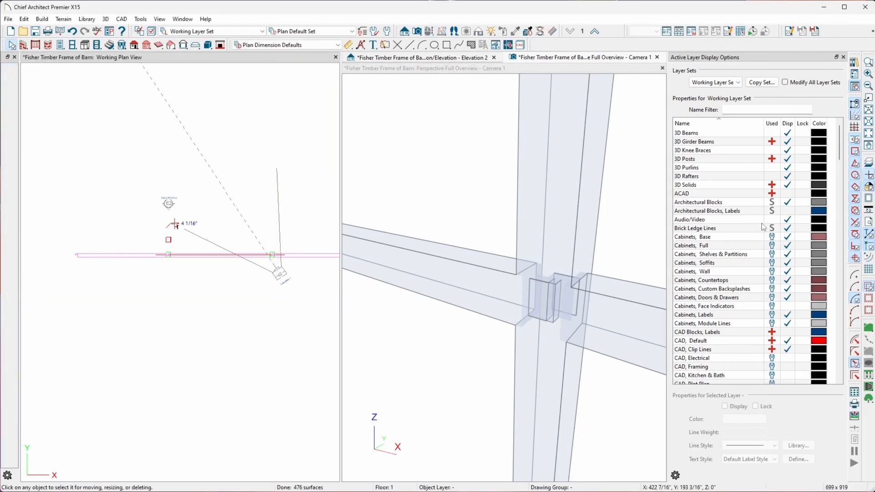
left_click(788, 194)
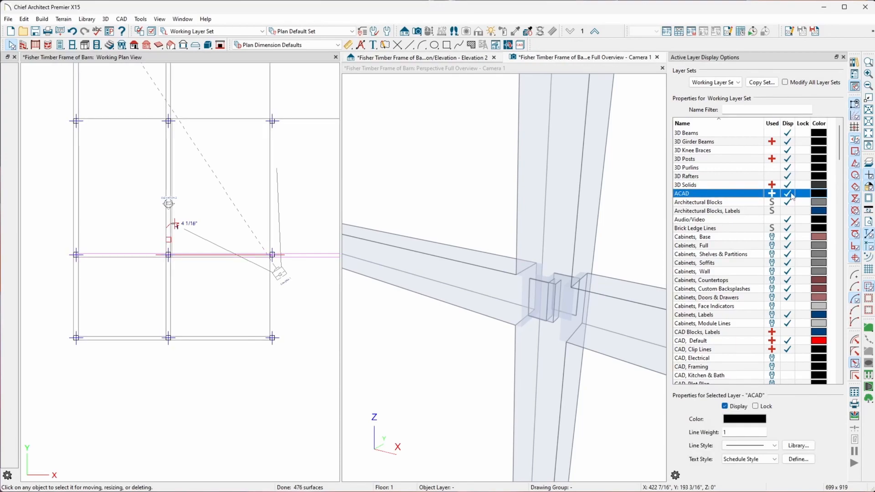
left_click(738, 83)
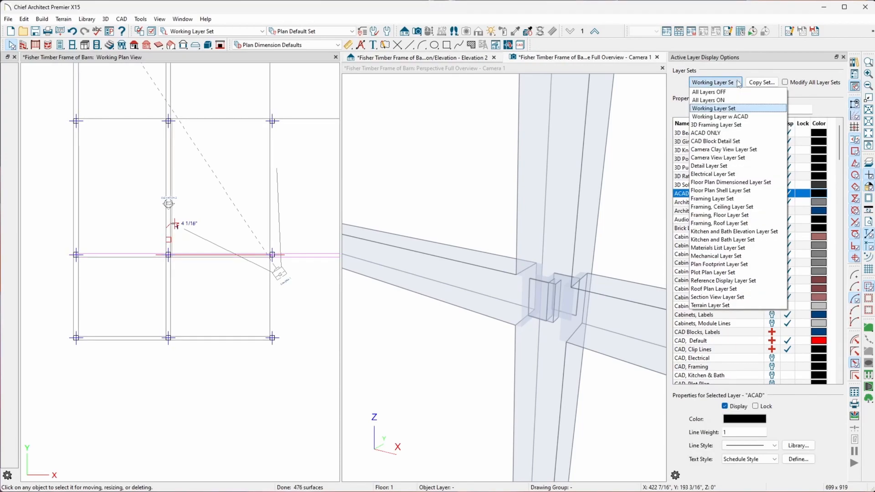
left_click(738, 83)
left_click(788, 193)
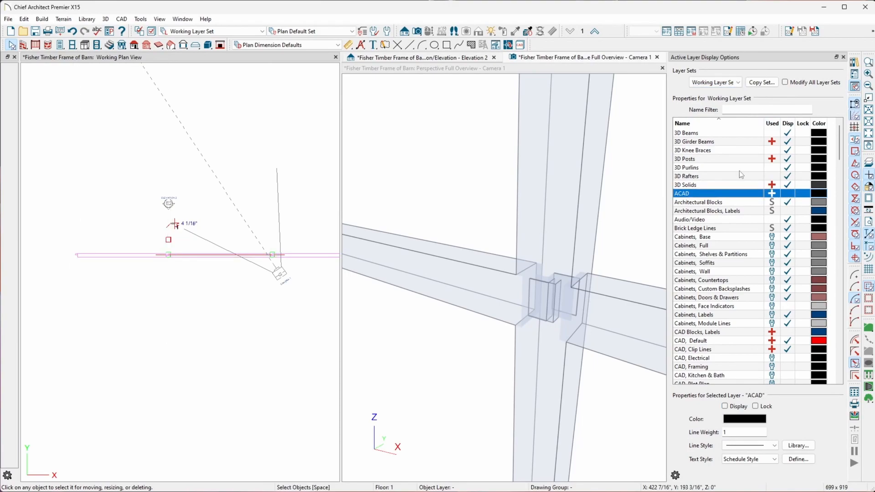
Step: Display the working plan with the Working Layer w ACAD layer set and widen the plan view
left_click(730, 84)
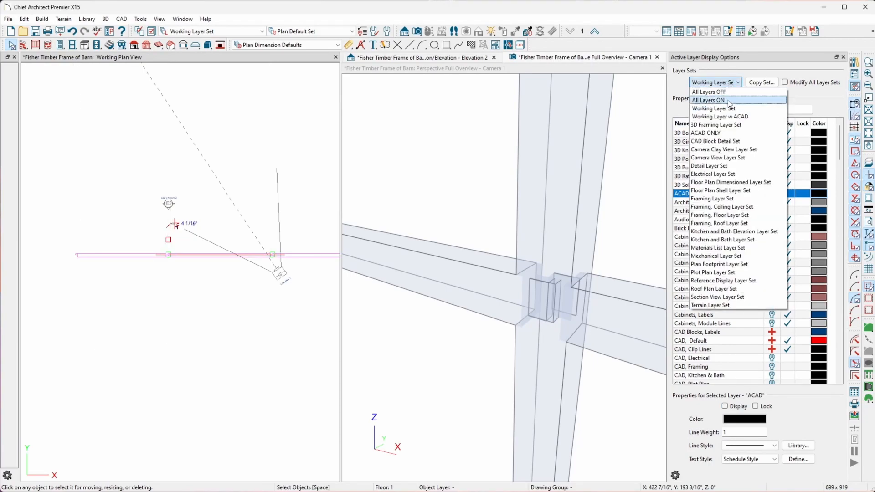
left_click(730, 115)
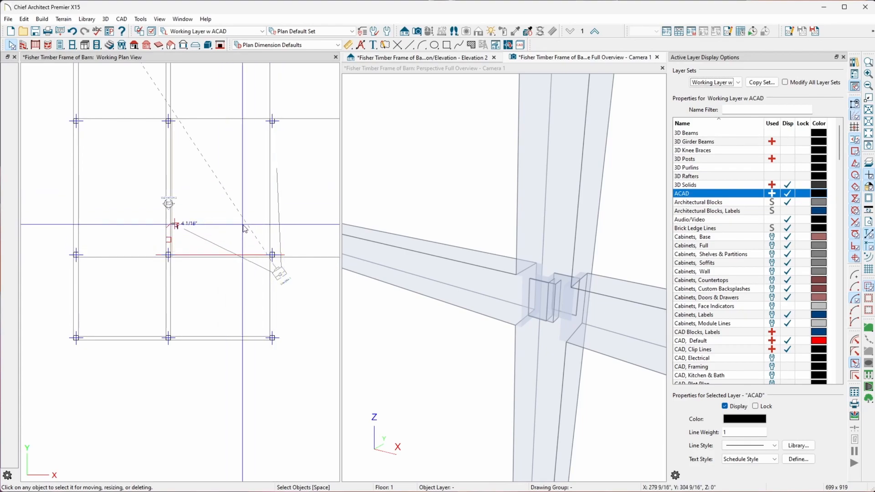
scroll(244, 235, "down", 3)
scroll(322, 207, "up", 2)
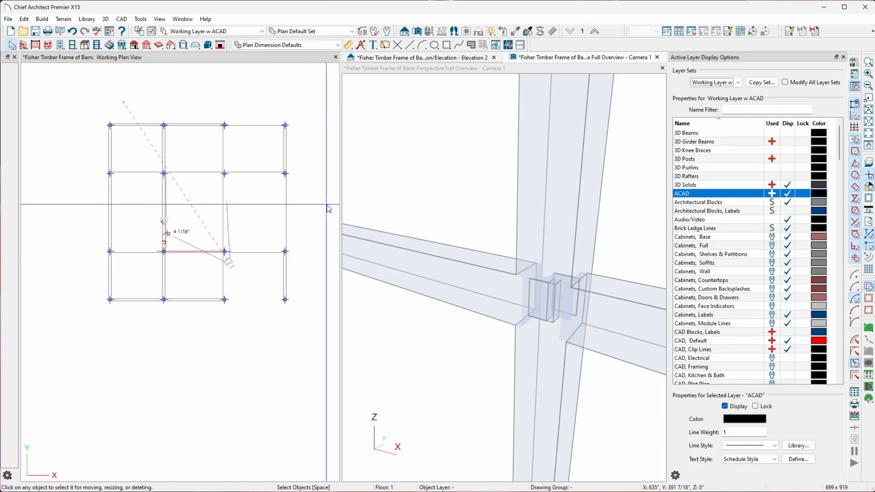
scroll(302, 161, "up", 3)
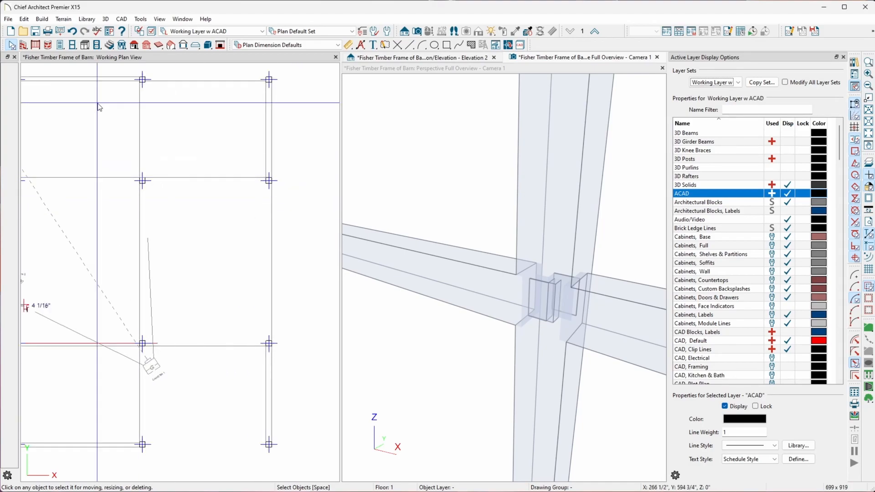
scroll(77, 223, "down", 3)
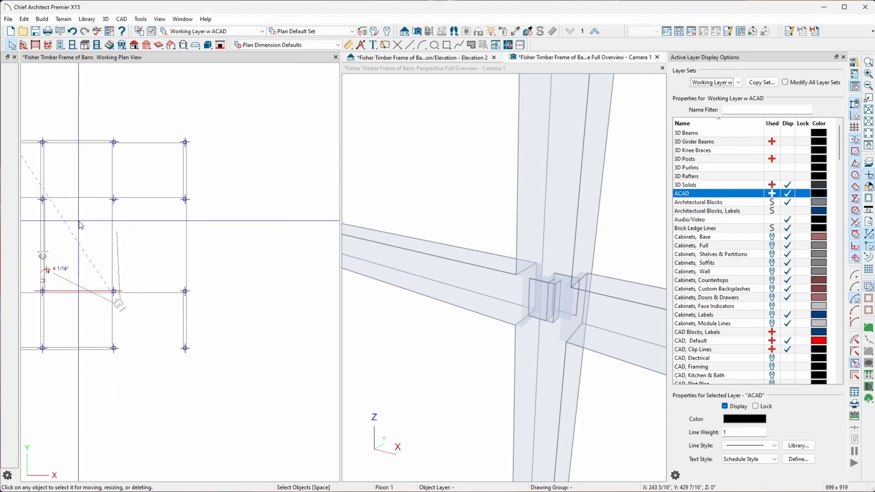
left_click_drag(340, 158, 532, 159)
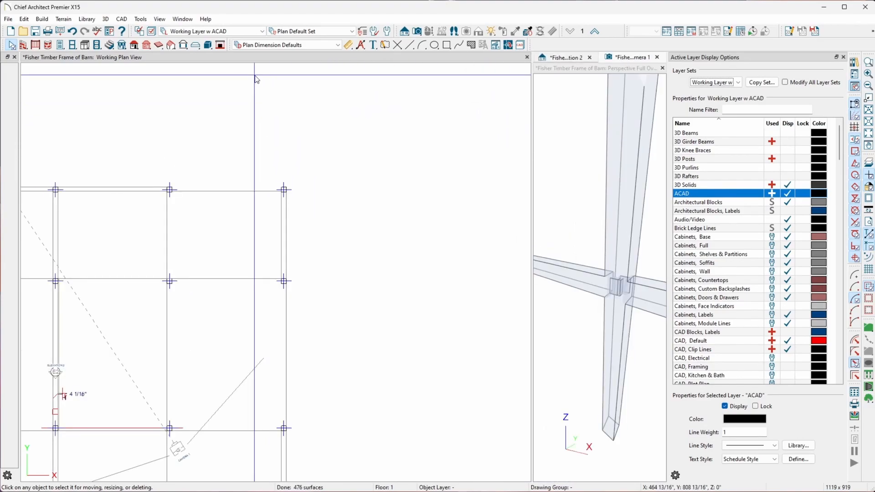
Step: Start a 2D drawing import into the plan and choose Mid Post Plan View.dwg as the source file
left_click(8, 19)
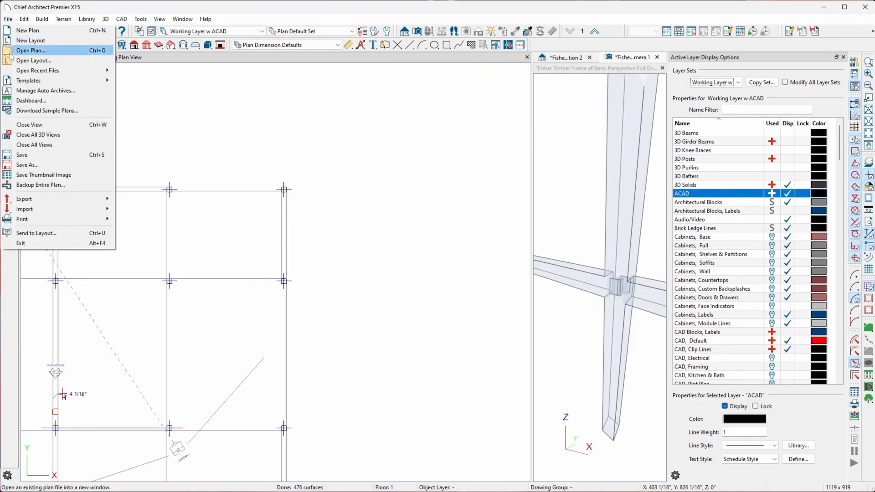
mouse_move(24, 210)
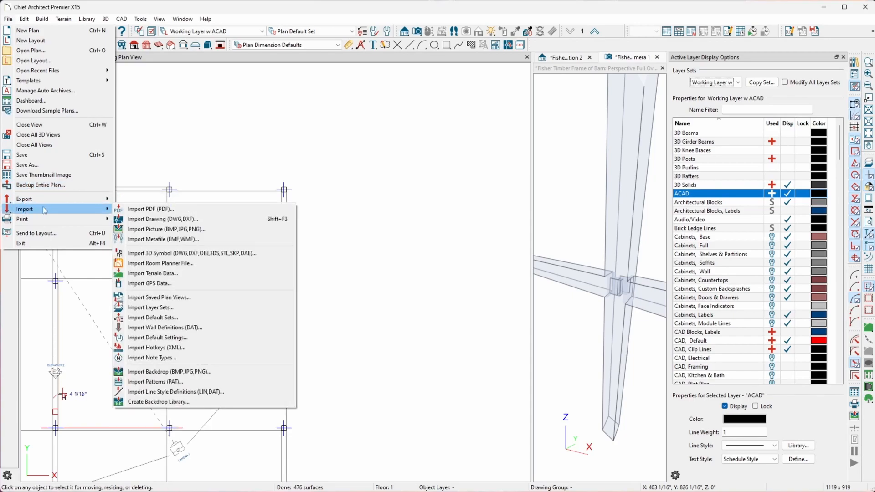
left_click(172, 220)
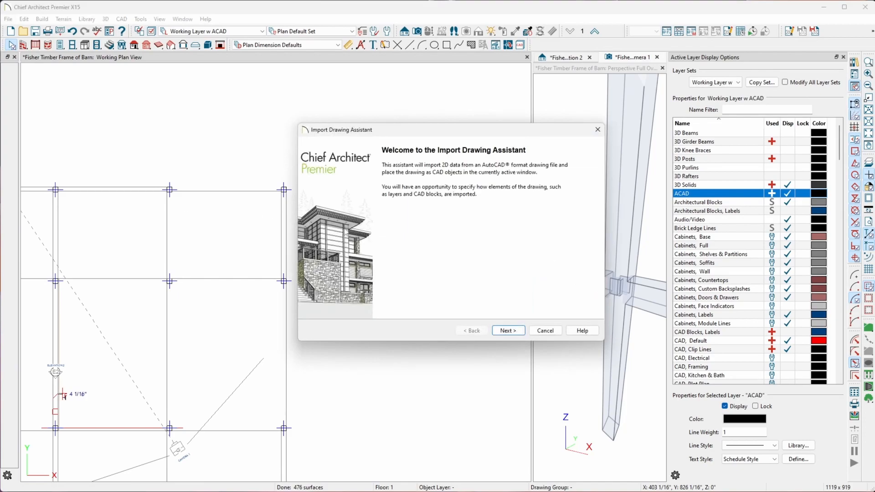
left_click(508, 331)
left_click(567, 196)
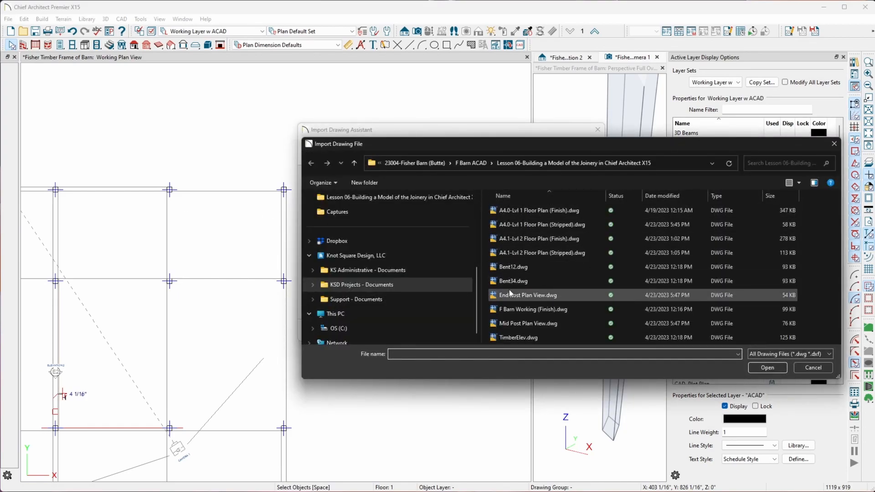
left_click(516, 320)
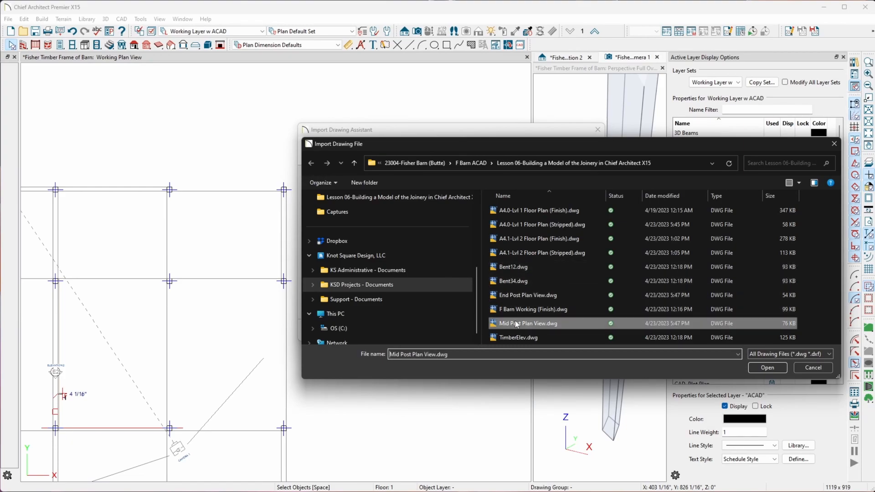
left_click(766, 368)
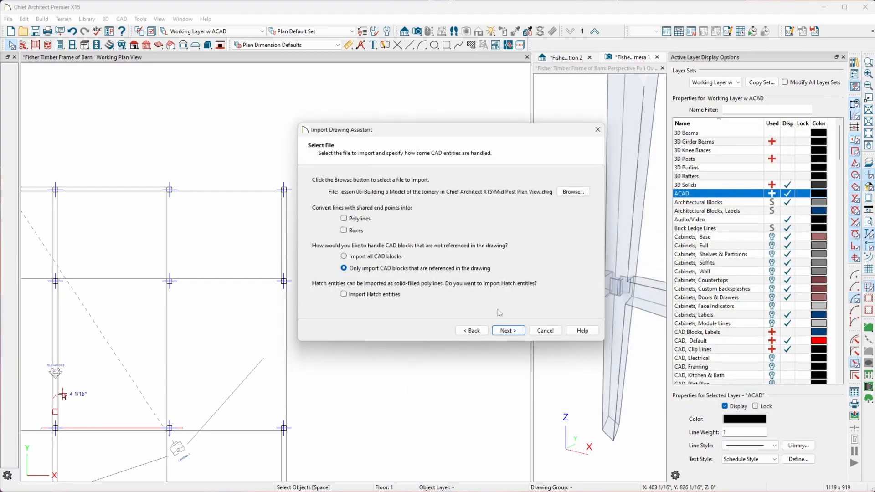
Step: Limit the imported layers to A-COLS, A-HIDDEN and A-SOFFIT
left_click(507, 330)
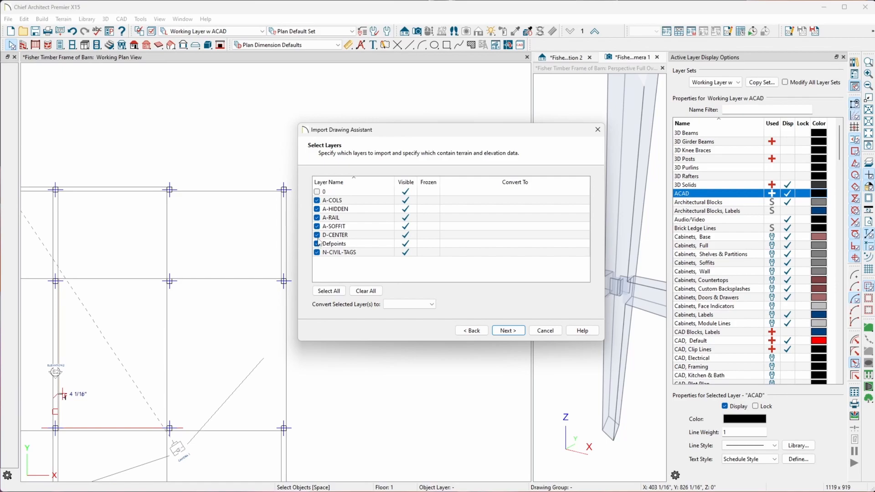
left_click(318, 218)
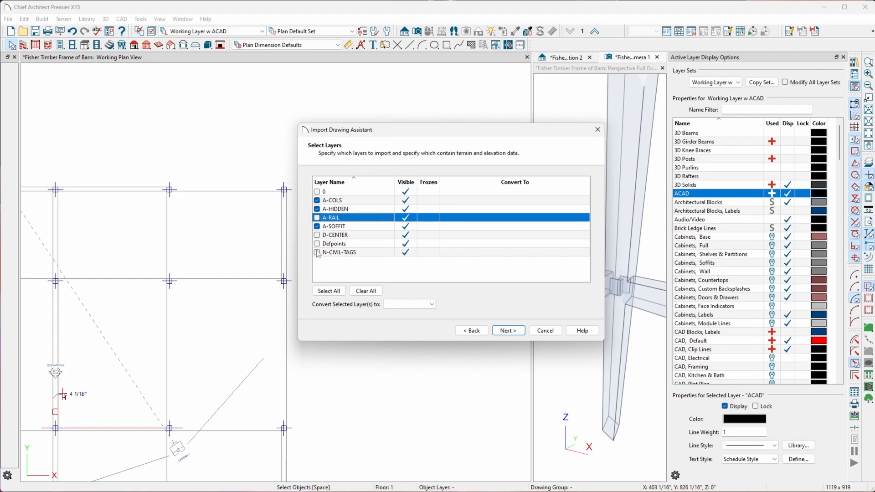
left_click(517, 331)
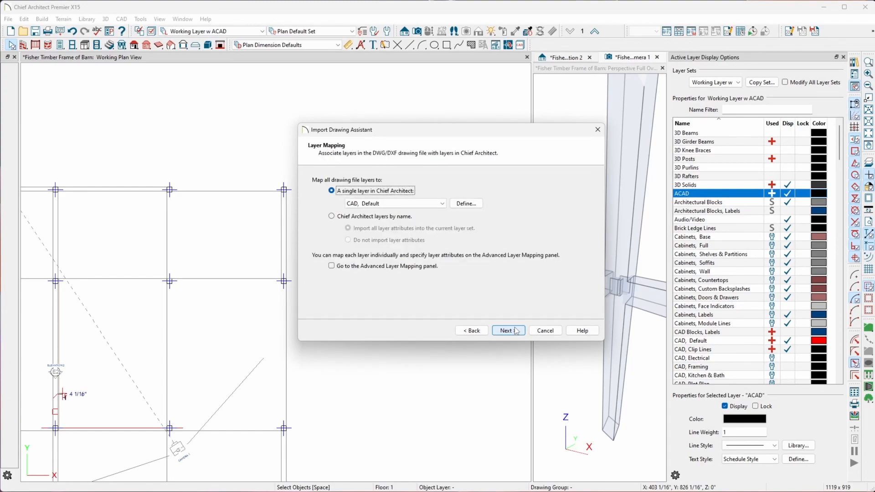
Step: Map all layers of the imported drawing to the single ACAD layer
left_click(442, 203)
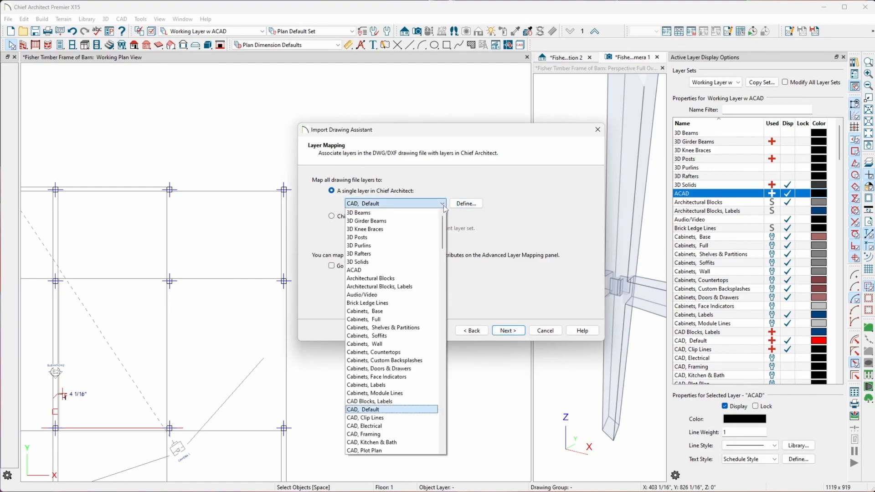
left_click(402, 270)
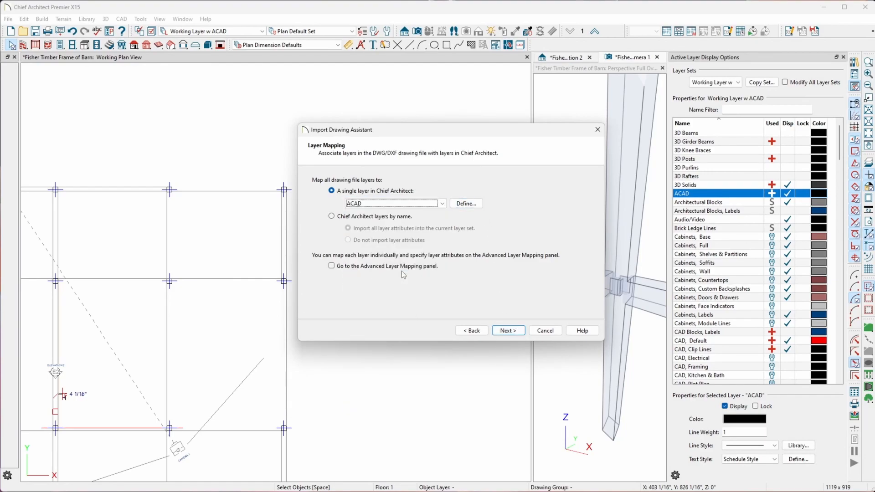
left_click(519, 333)
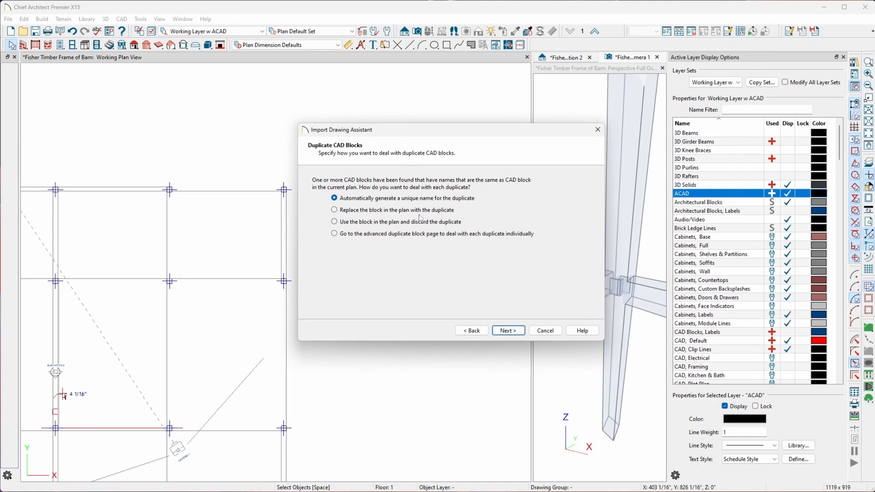
Step: Set the import to replace the plan's blocks with duplicates, and turn off moving the drawing to the origin
left_click(340, 211)
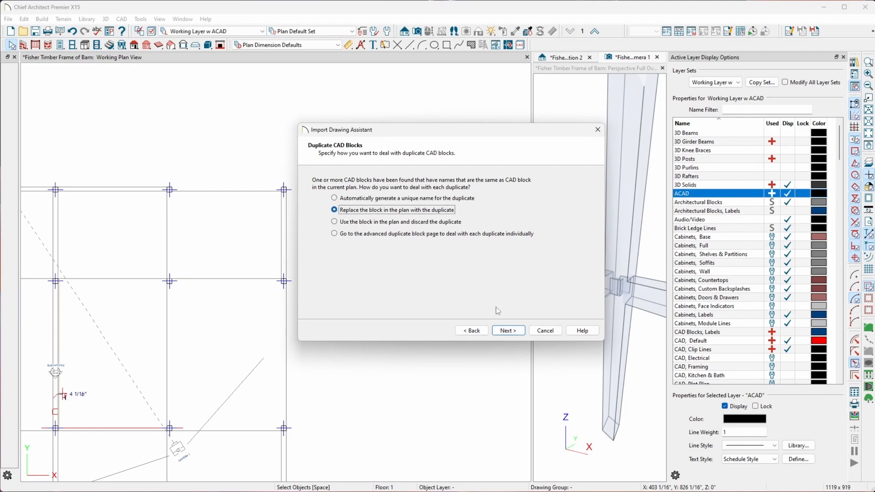
left_click(508, 332)
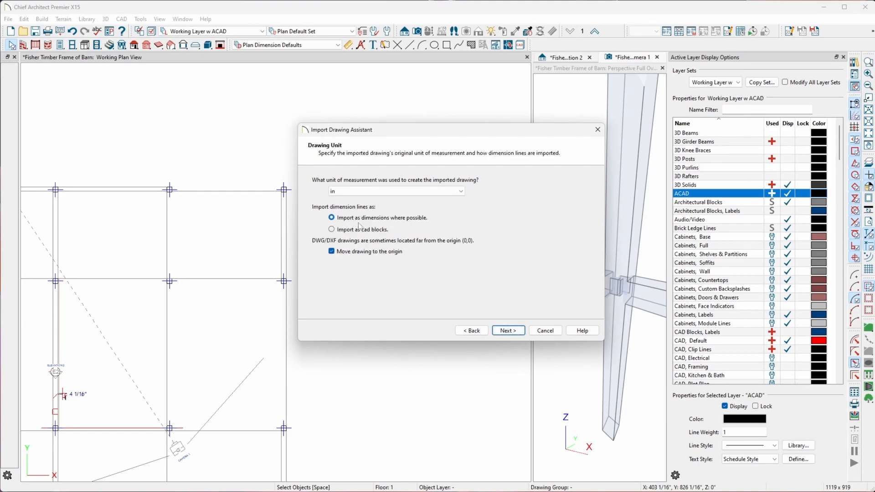
left_click(332, 251)
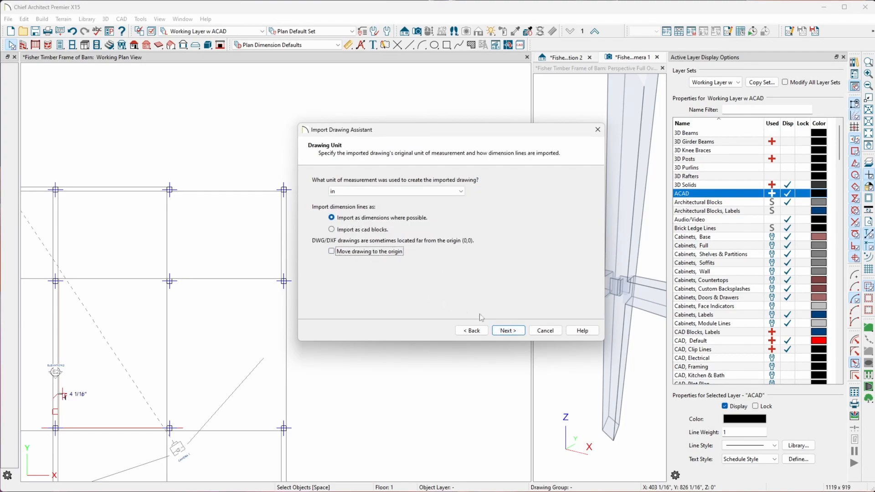
Step: Complete the Mid Post Plan View.dwg import and combine the imported linework into one CAD block
left_click(509, 330)
left_click(509, 330)
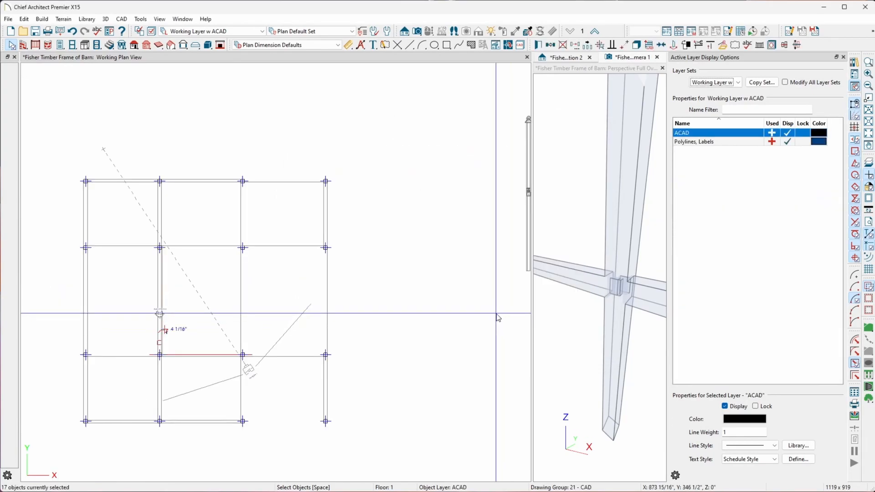
scroll(430, 287, "down", 3)
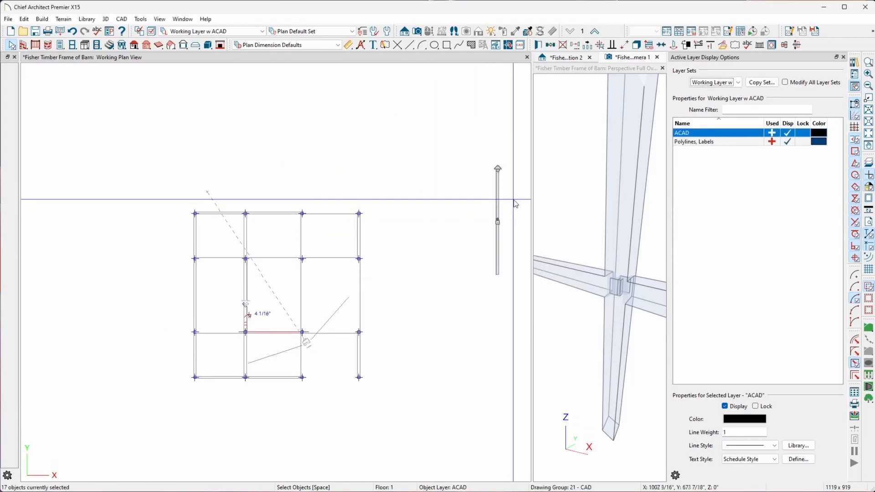
scroll(514, 204, "up", 3)
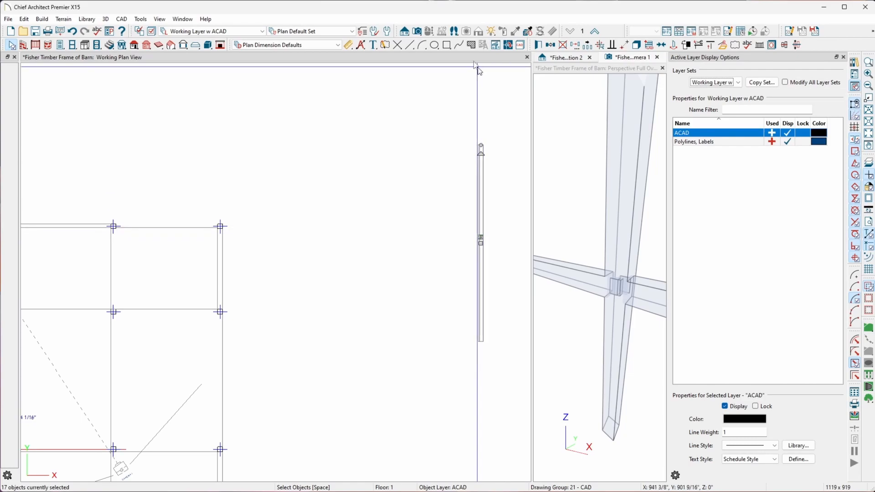
left_click(637, 45)
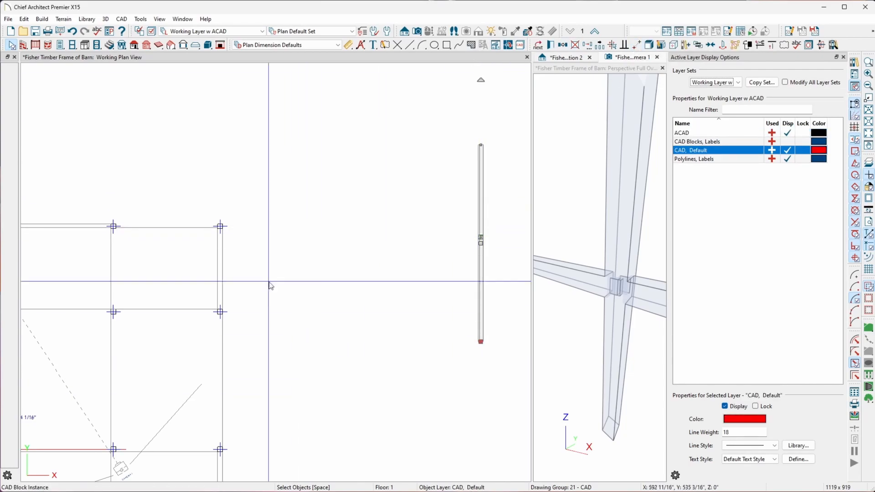
Step: Move the imported post block about 29'-7" left and about 11' down, beside the plan's rightmost post line
left_click_drag(482, 243, 270, 243)
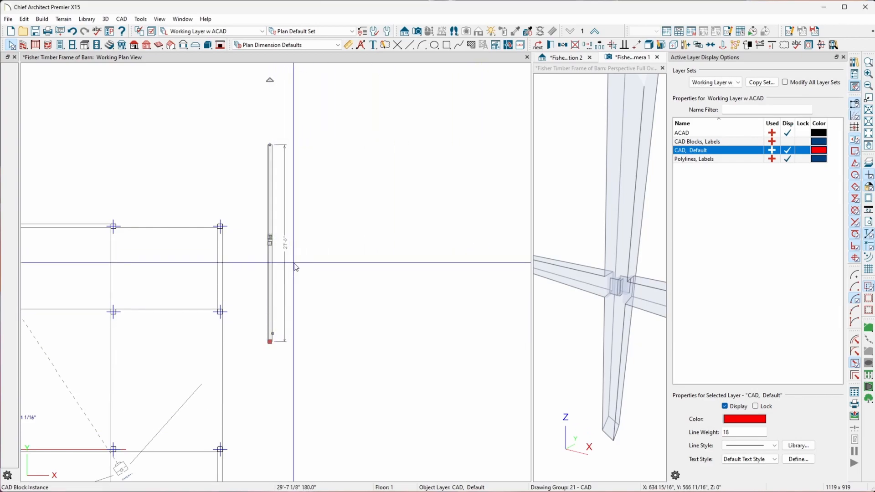
left_click_drag(271, 242, 270, 319)
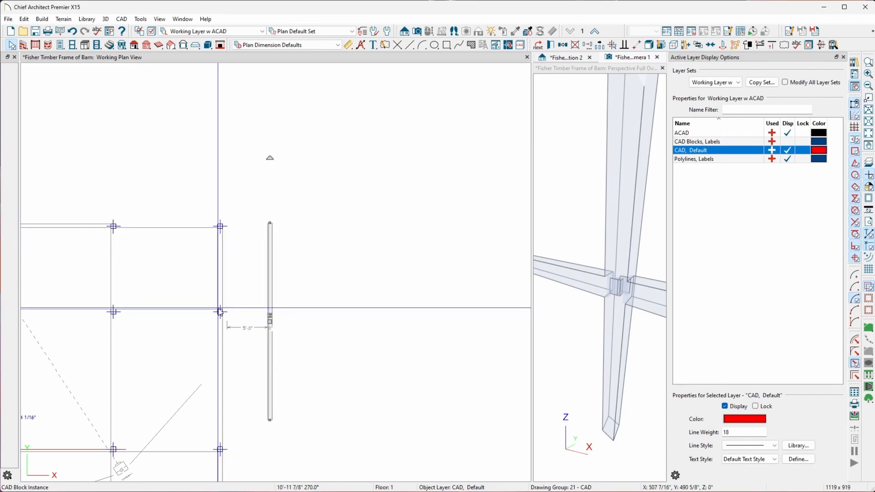
scroll(220, 312, "up", 5)
scroll(201, 321, "down", 3)
scroll(275, 165, "up", 3)
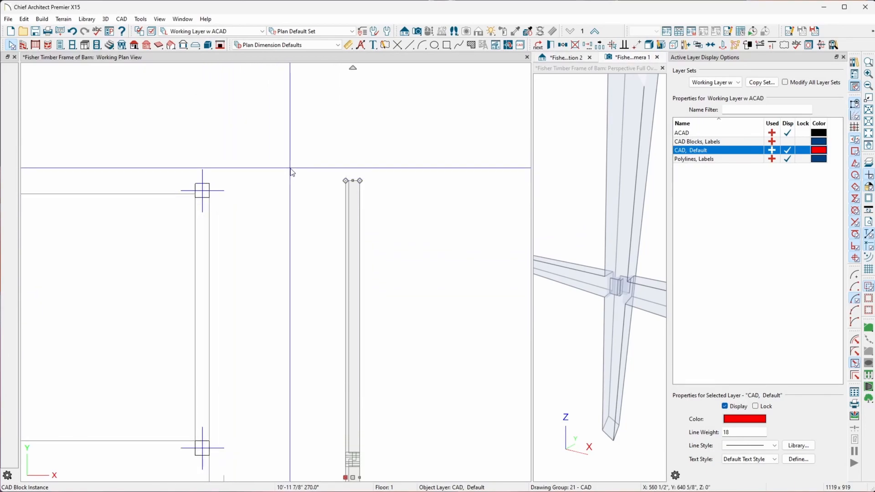
key("Escape")
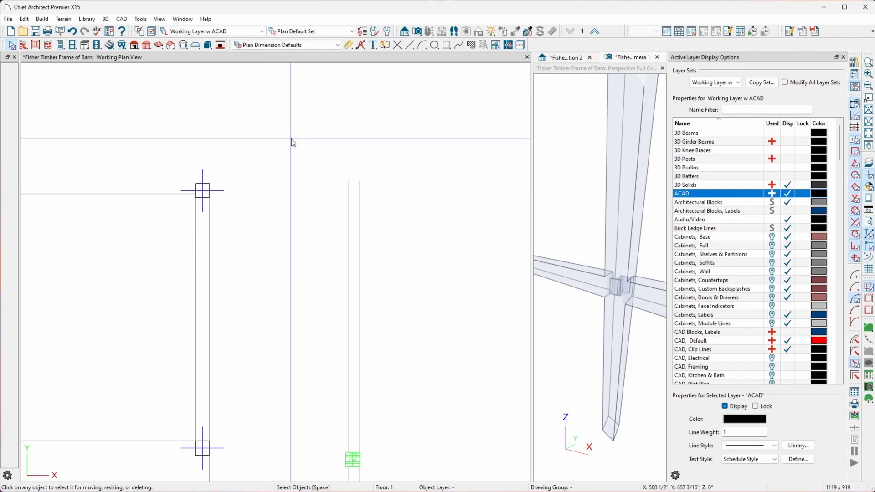
Step: Draw a horizontal line about 3'-6" long from the lower-right corner of the plan's upper-right post toward the imported block
key("slash")
left_click(289, 105)
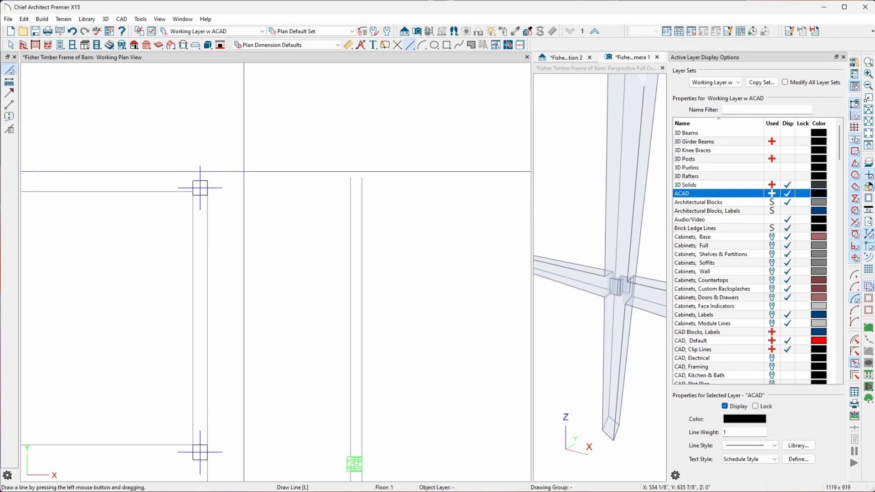
left_click_drag(204, 191, 283, 191)
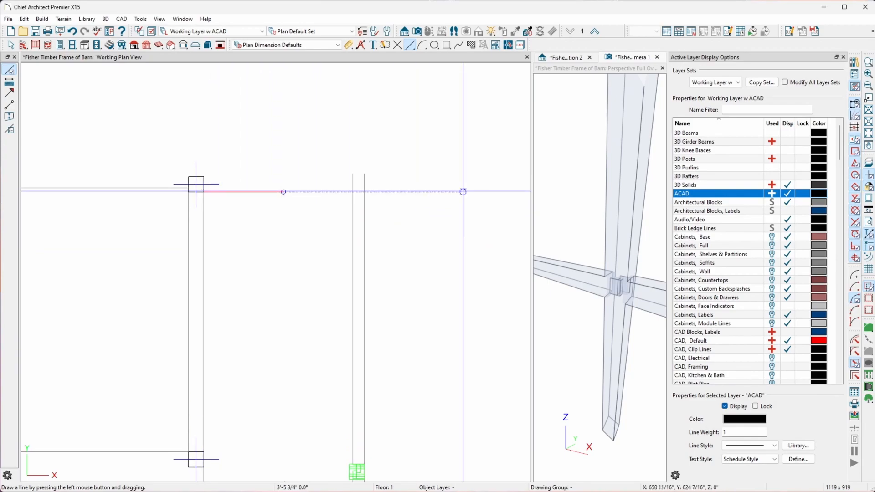
scroll(392, 189, "down", 3)
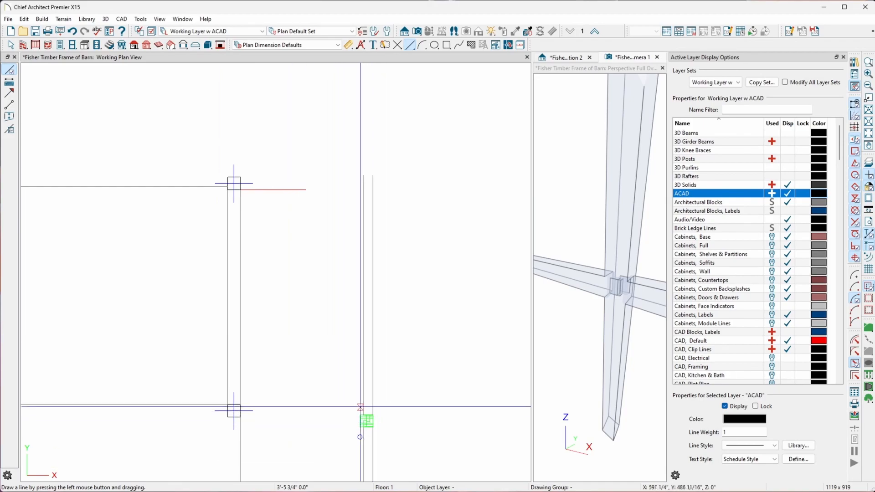
scroll(367, 410, "down", 5)
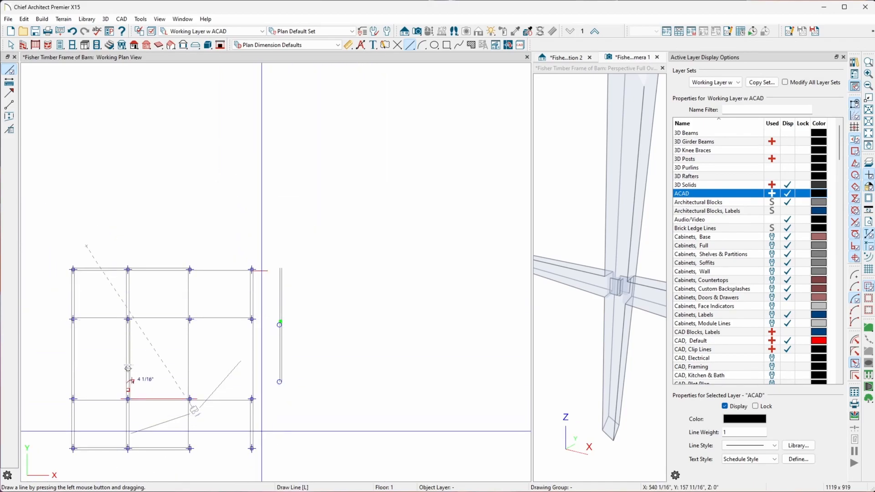
scroll(264, 430, "up", 2)
scroll(310, 345, "down", 2)
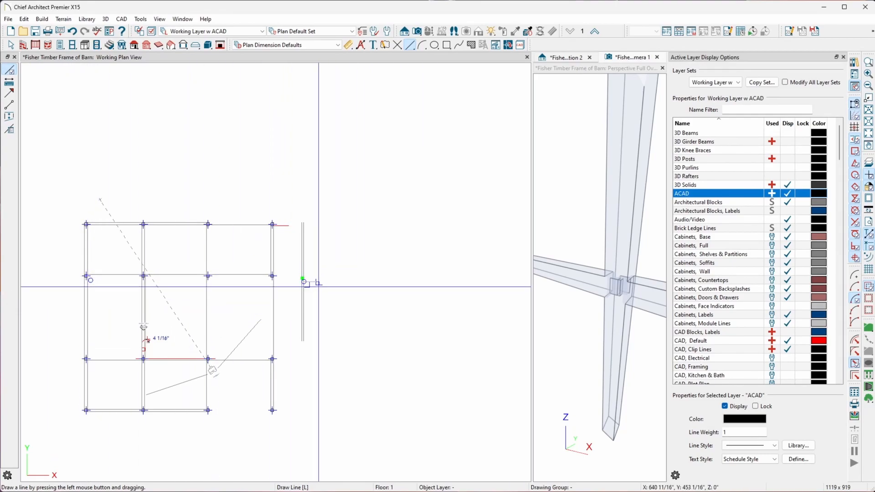
Step: Mirror the imported post block across the plan so it lies outside the leftmost post line
key("s")
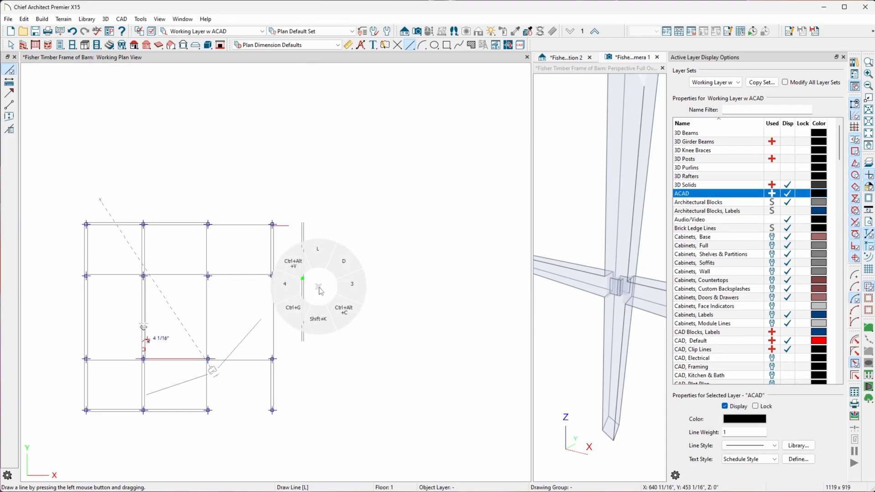
key("space")
key("d")
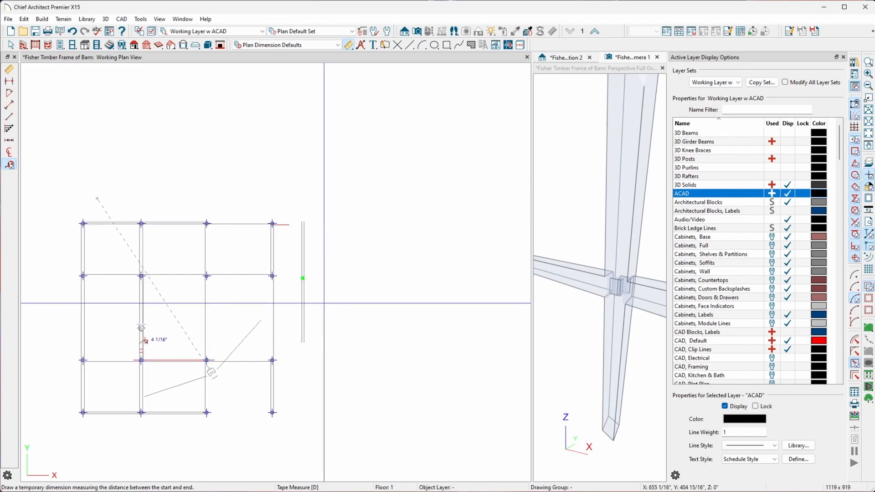
key("space")
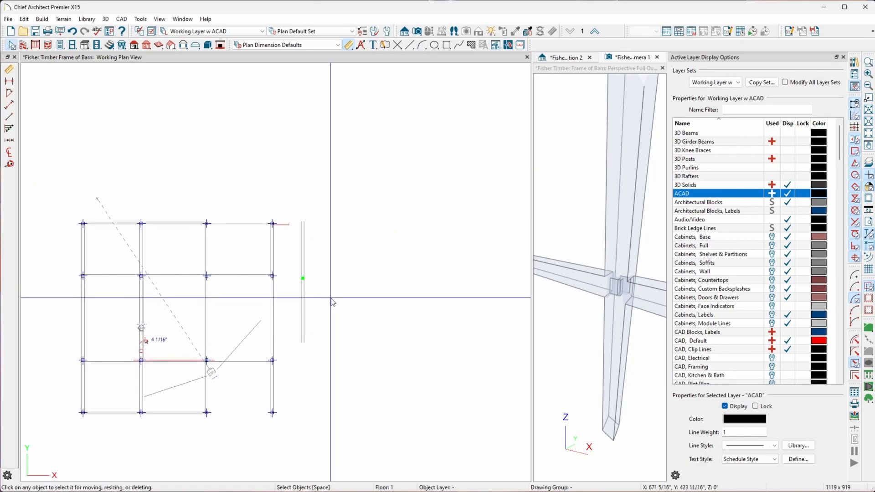
left_click(307, 280)
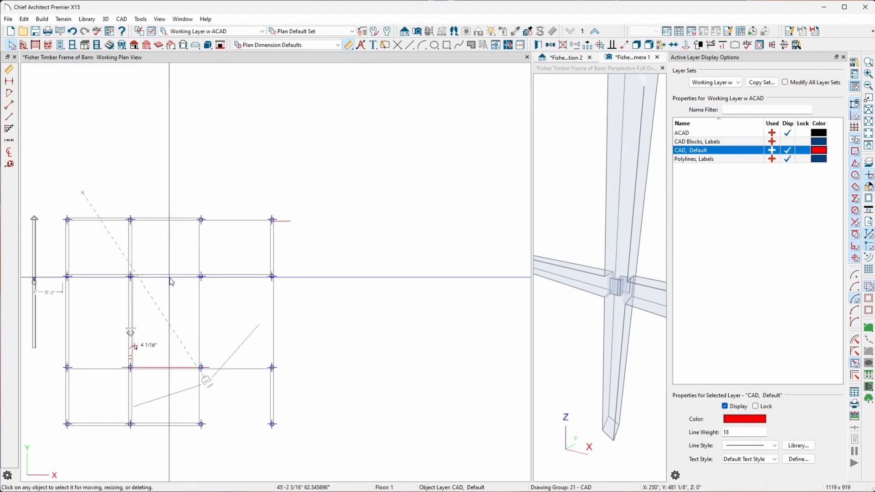
Step: Move the block point to point, from its lower-left corner to the upper-left corner of the plan's lower-left post
scroll(378, 265, "down", 4)
scroll(114, 250, "up", 3)
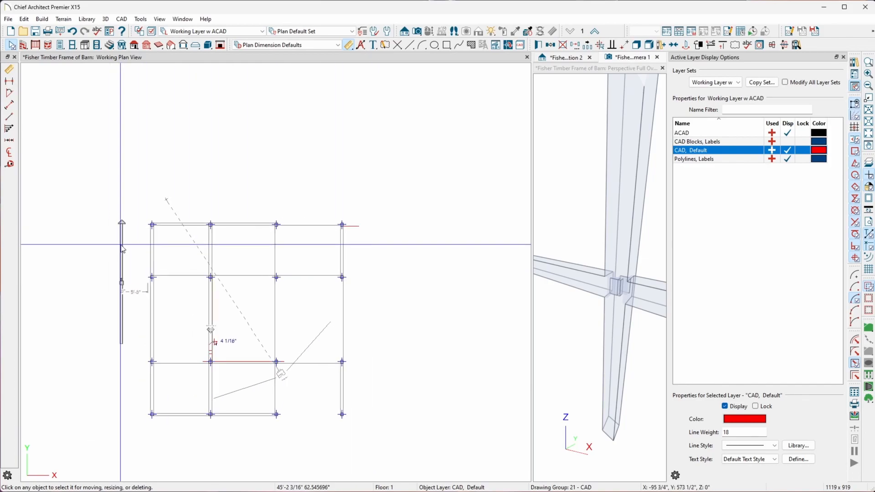
scroll(120, 245, "up", 3)
scroll(120, 209, "down", 3)
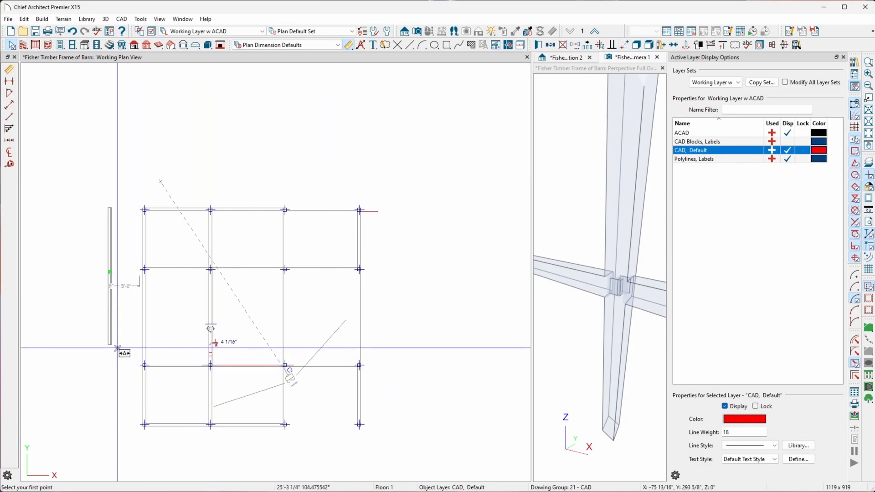
scroll(112, 349, "up", 2)
scroll(113, 348, "up", 3)
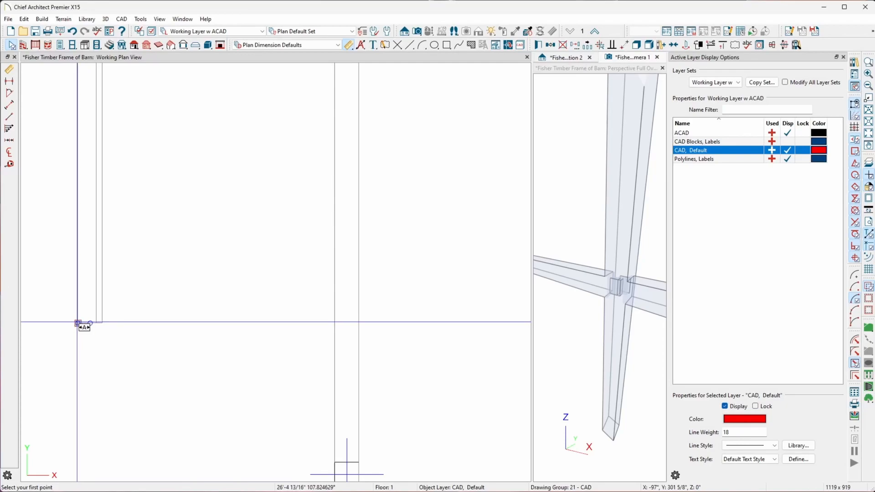
scroll(78, 323, "down", 5)
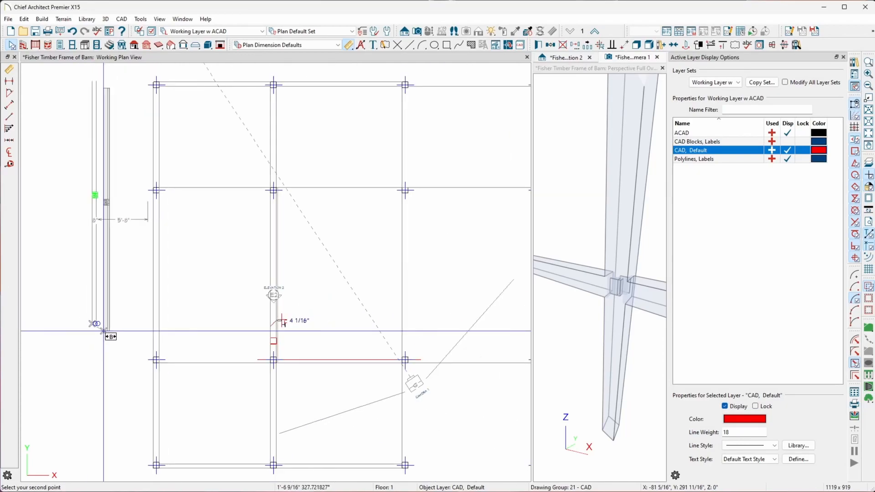
scroll(119, 405, "up", 5)
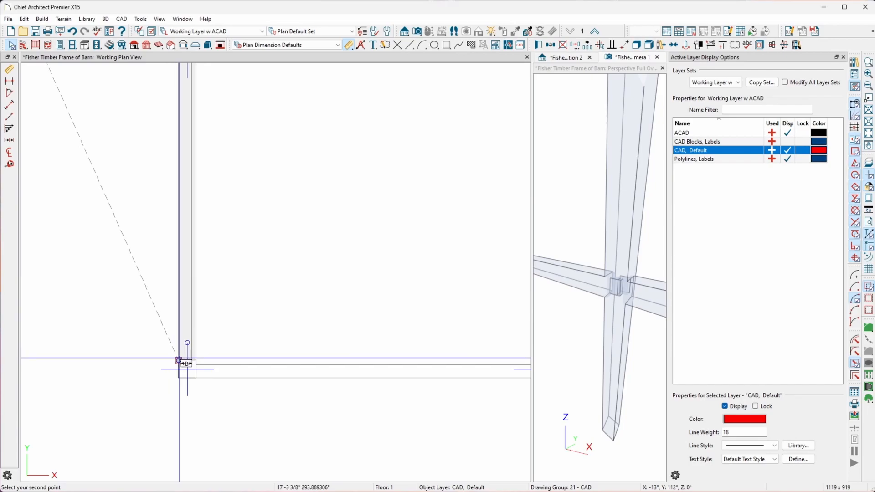
left_click(181, 363)
scroll(248, 443, "down", 3)
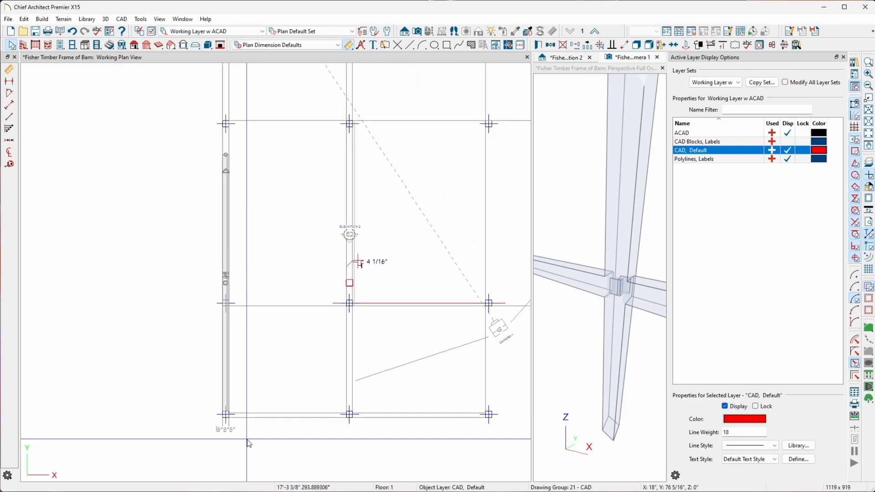
Step: Try to select the joint linework of the repositioned post block with a selection window
scroll(229, 275, "up", 3)
scroll(232, 283, "up", 4)
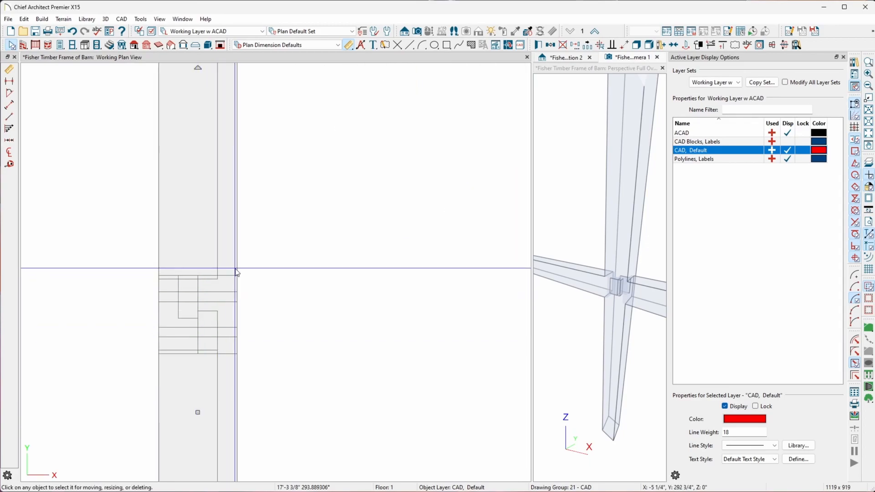
key("space")
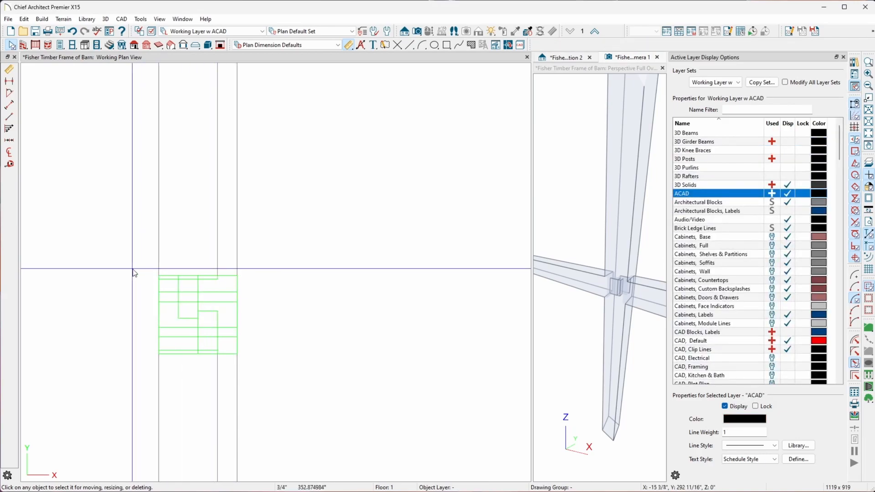
left_click_drag(206, 276, 239, 286)
left_click(118, 267)
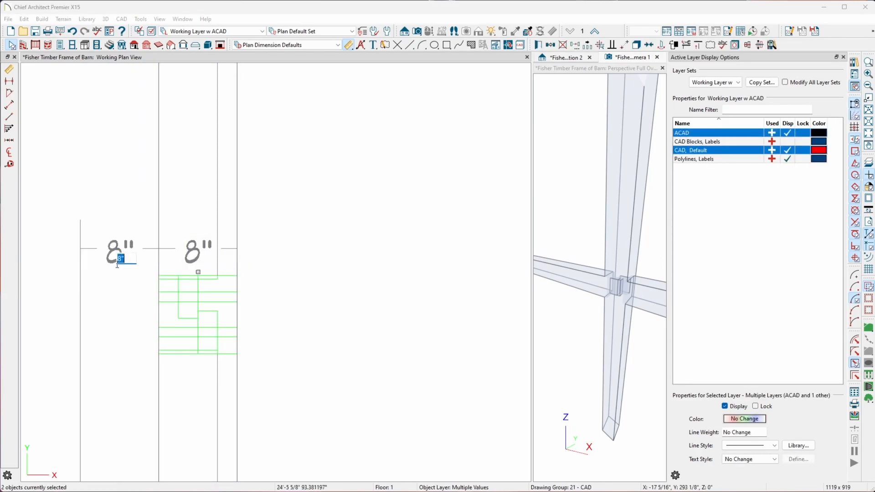
key("Escape")
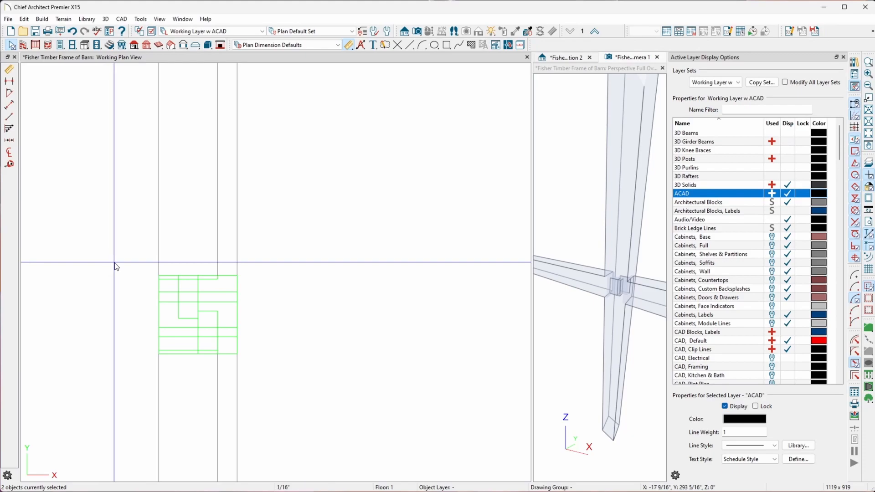
left_click_drag(122, 269, 264, 286)
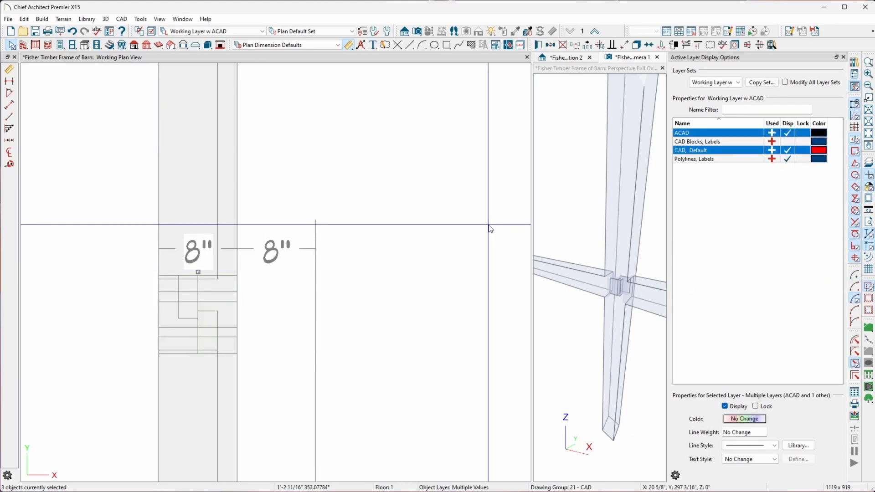
right_click(435, 243)
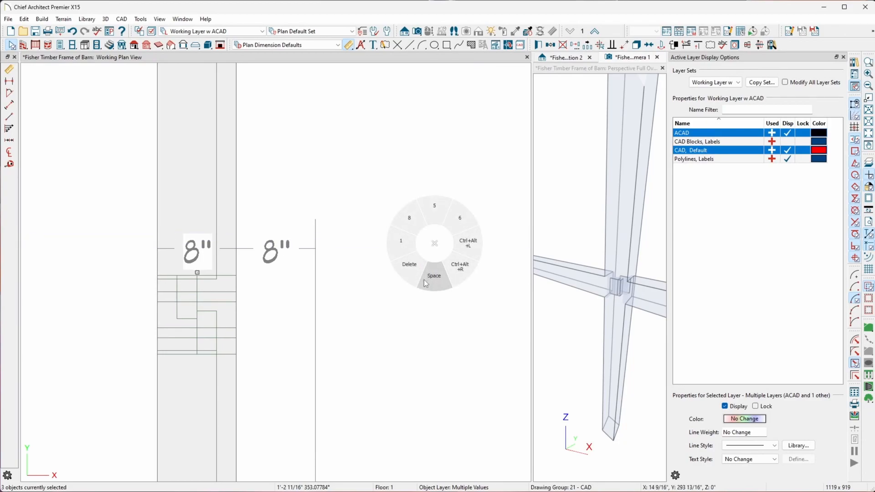
left_click(461, 270)
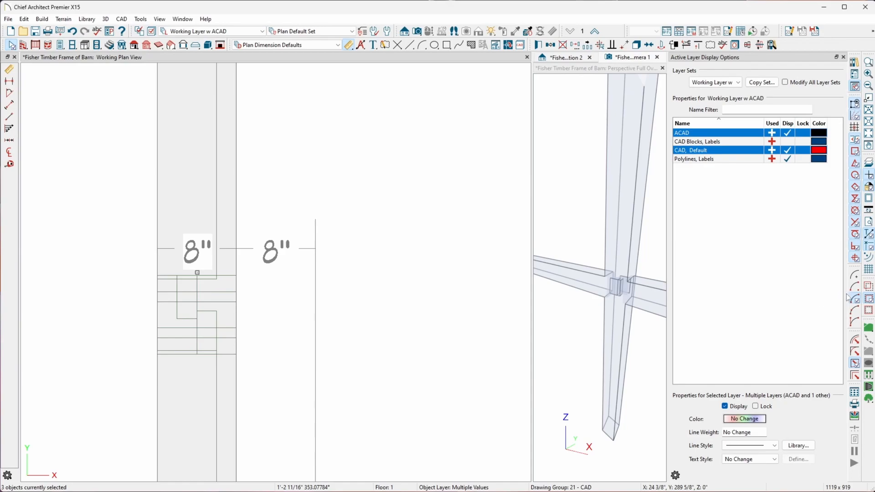
Step: Window-select the imported joint linework on the leftmost beam line and delete it
left_click(137, 260)
left_click_drag(120, 257, 273, 276)
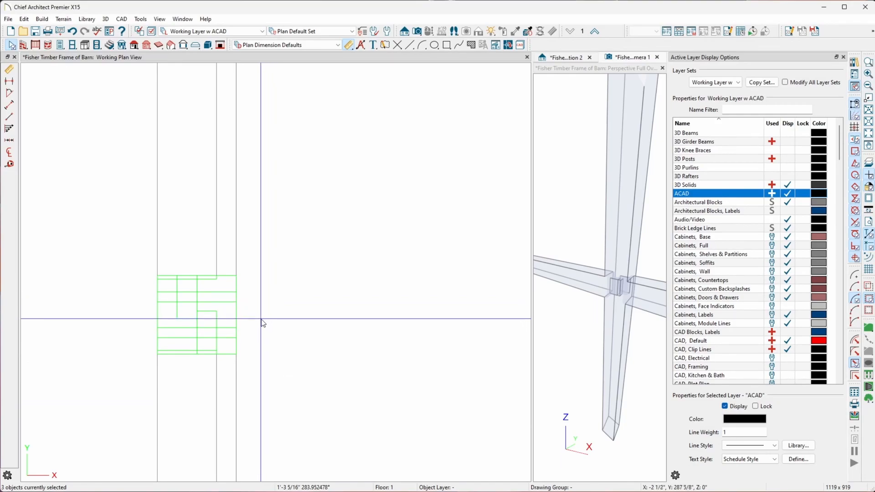
left_click_drag(142, 262, 269, 375)
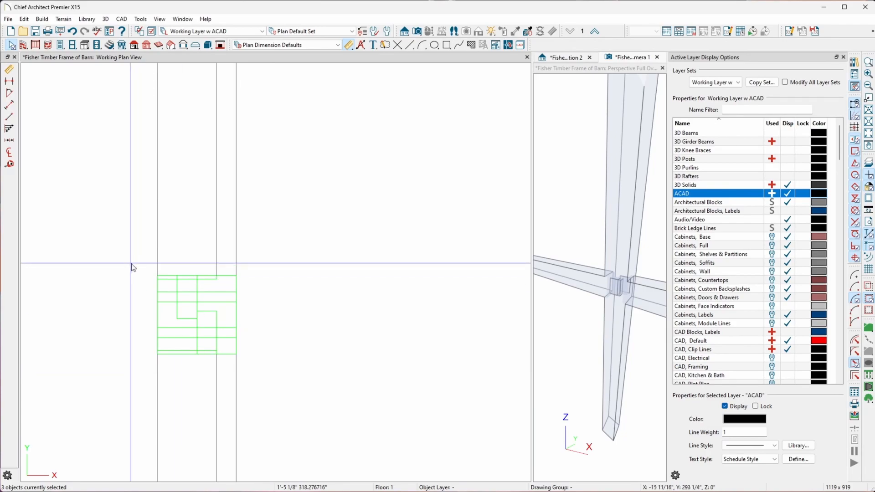
key("Delete")
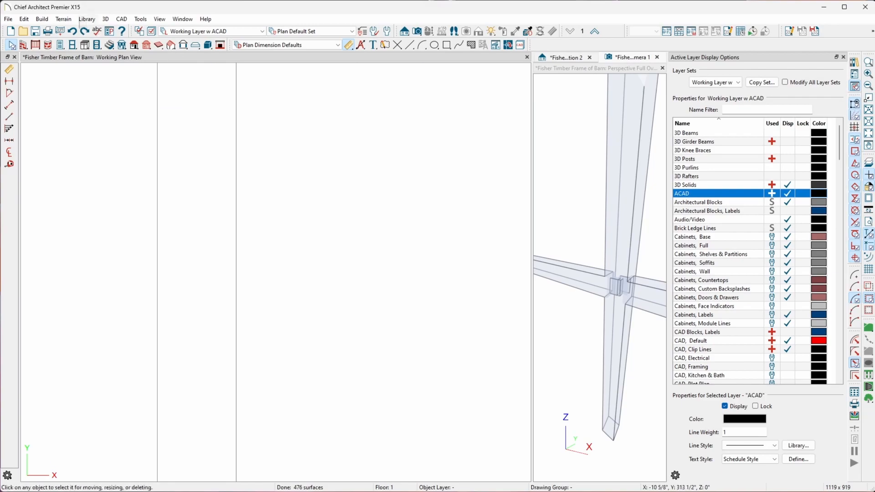
Step: Undo the deletion of the imported joint linework and try window-selecting it again
scroll(165, 268, "down", 1)
left_click_drag(154, 261, 365, 400)
left_click_drag(133, 250, 305, 416)
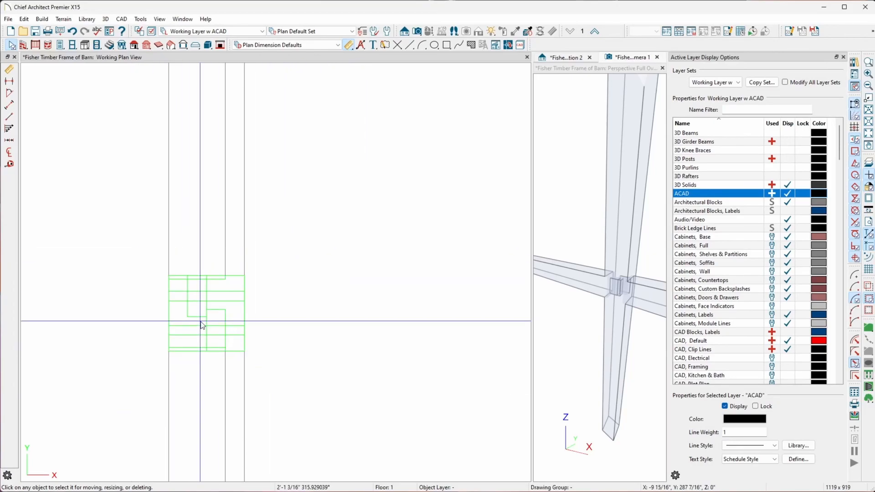
left_click_drag(155, 259, 292, 388)
scroll(340, 303, "down", 10)
scroll(342, 311, "down", 5)
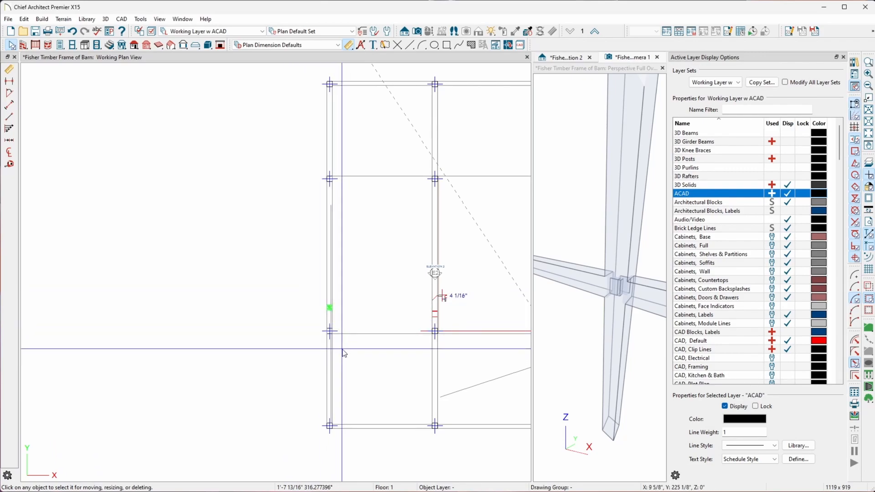
Step: Select the post block on the leftmost beam line to check its extents against the plan's posts
scroll(342, 350, "up", 3)
scroll(342, 350, "down", 3)
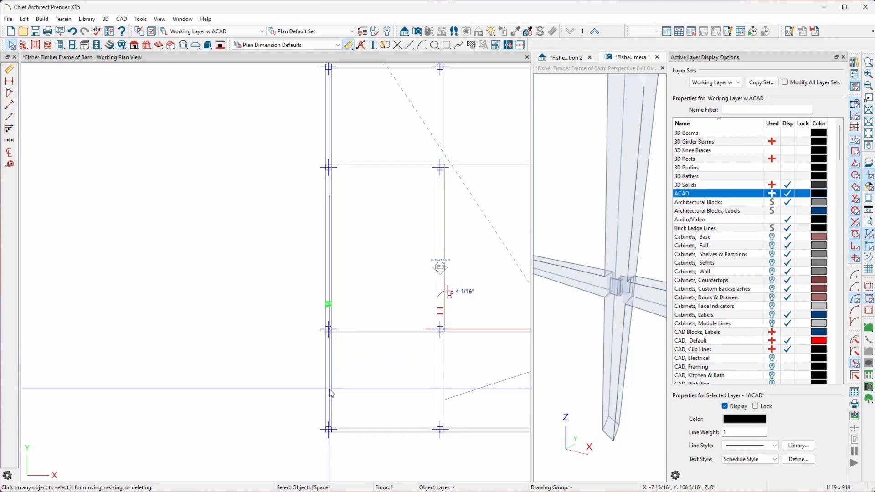
left_click(369, 396)
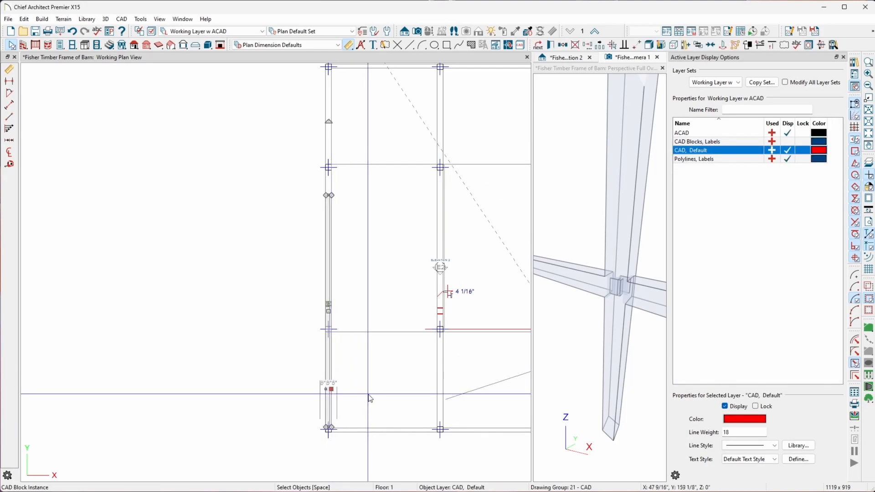
scroll(279, 317, "up", 4)
scroll(278, 317, "down", 7)
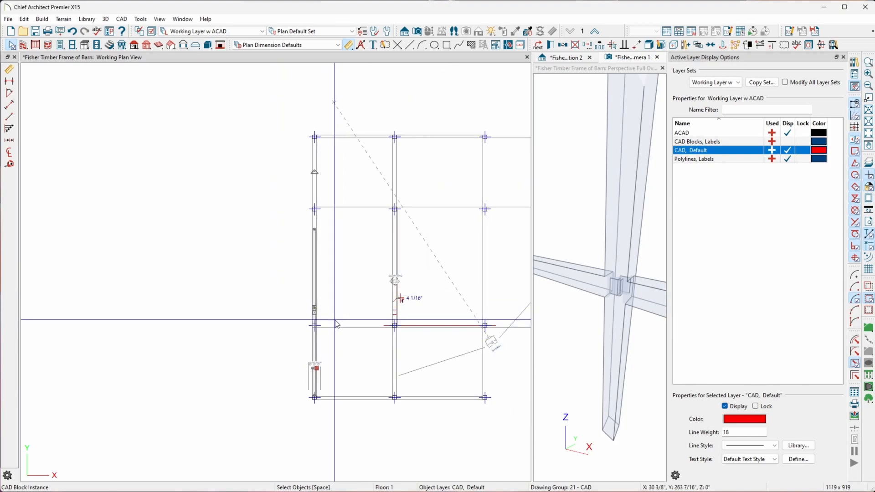
scroll(309, 399, "up", 4)
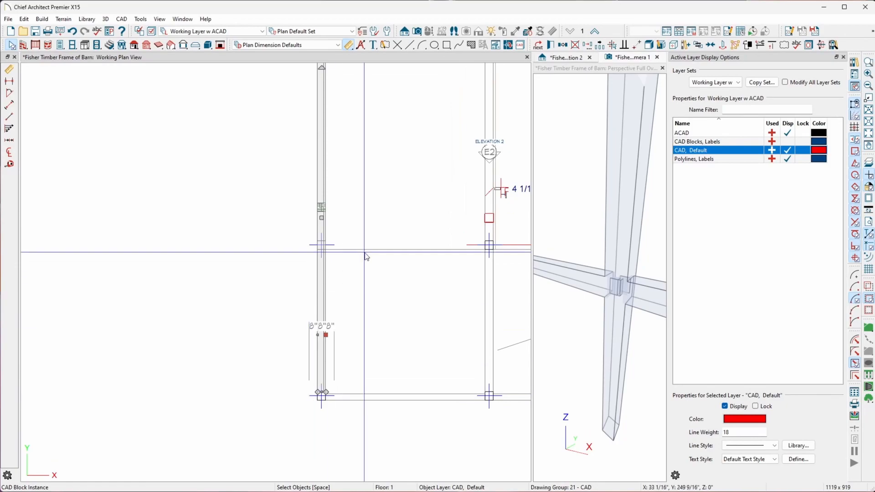
left_click(361, 210)
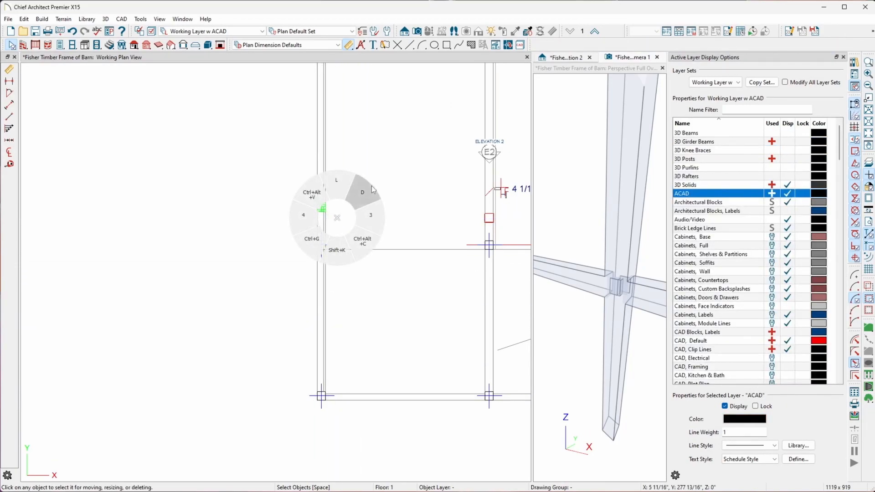
Step: Measure the spacing between the lower, middle and upper posts along the leftmost beam line with the Tape Measure
left_click(369, 191)
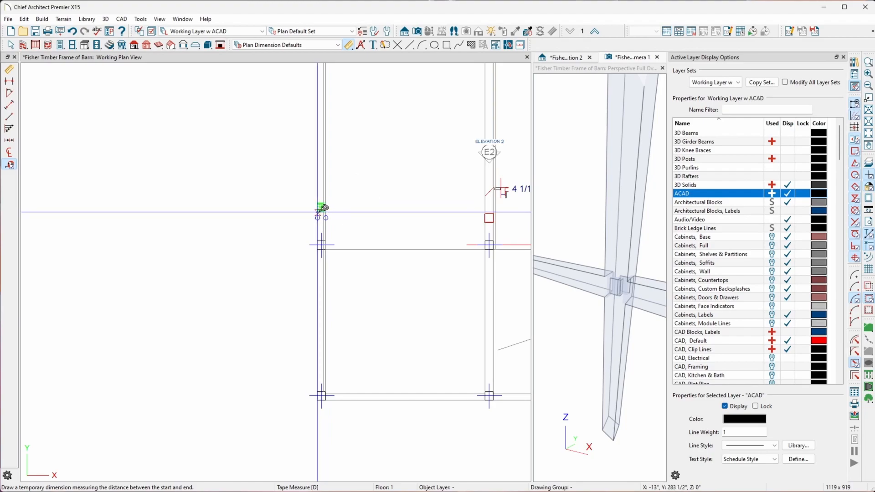
scroll(323, 207, "up", 6)
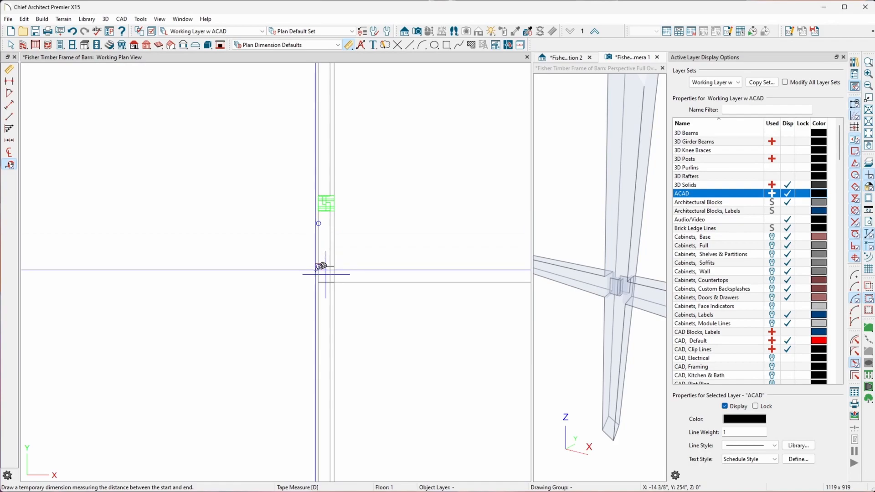
scroll(322, 279, "down", 3)
left_click_drag(314, 246, 312, 380)
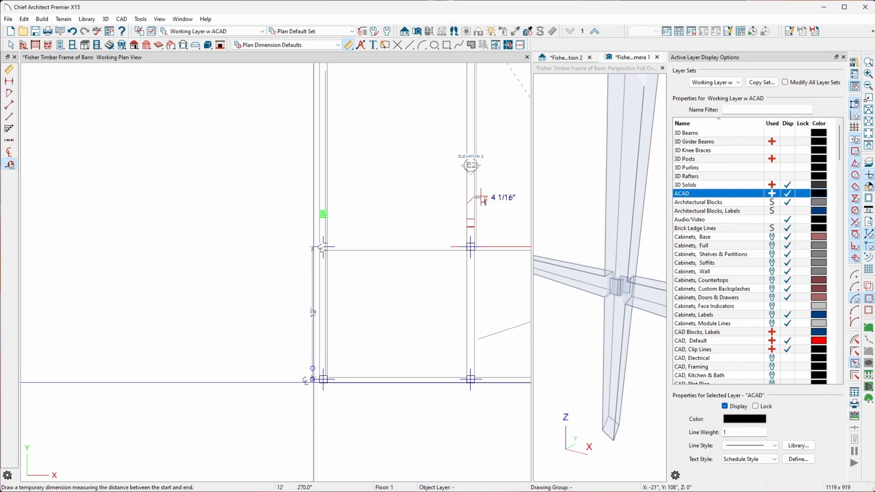
scroll(321, 379, "down", 1)
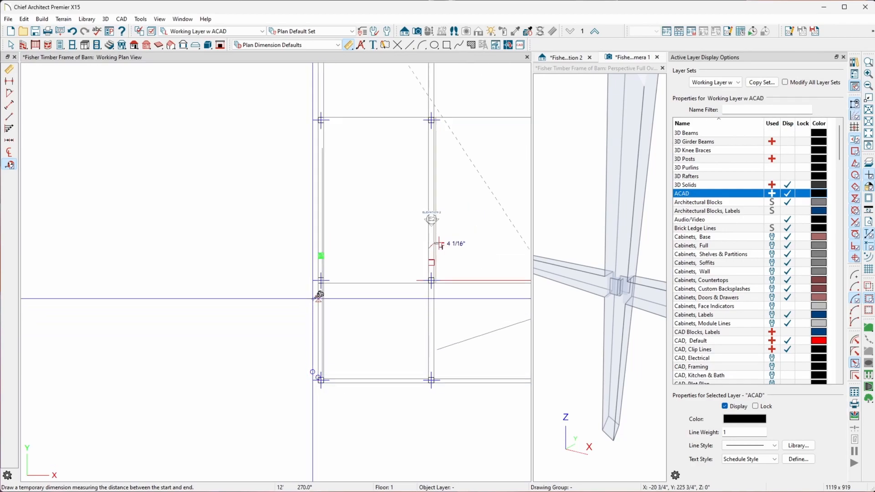
left_click_drag(313, 279, 313, 111)
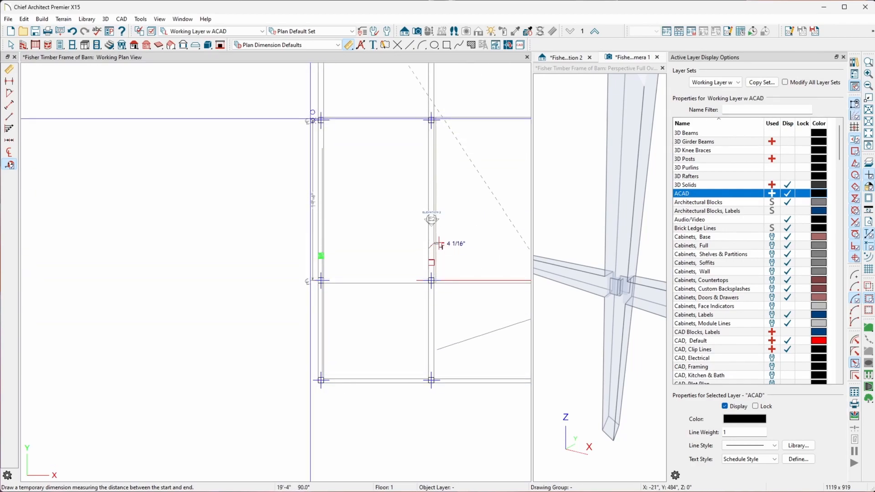
left_click_drag(310, 119, 311, 119)
right_click(289, 324)
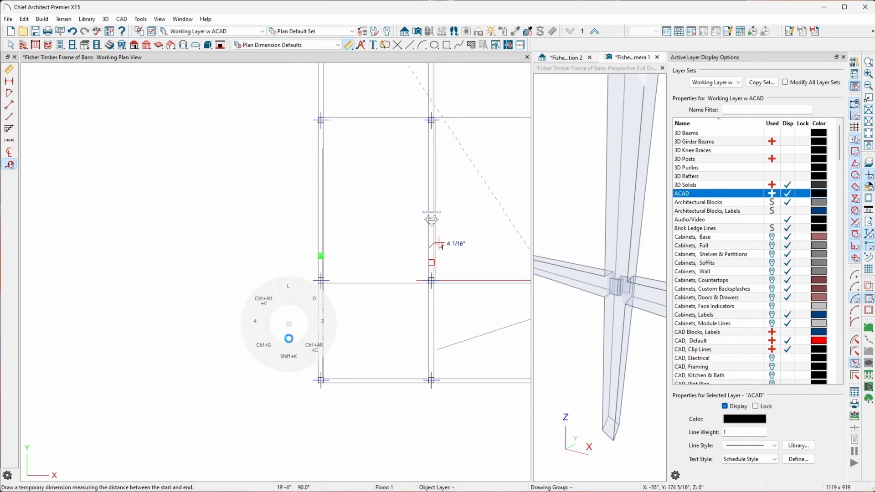
left_click(291, 324)
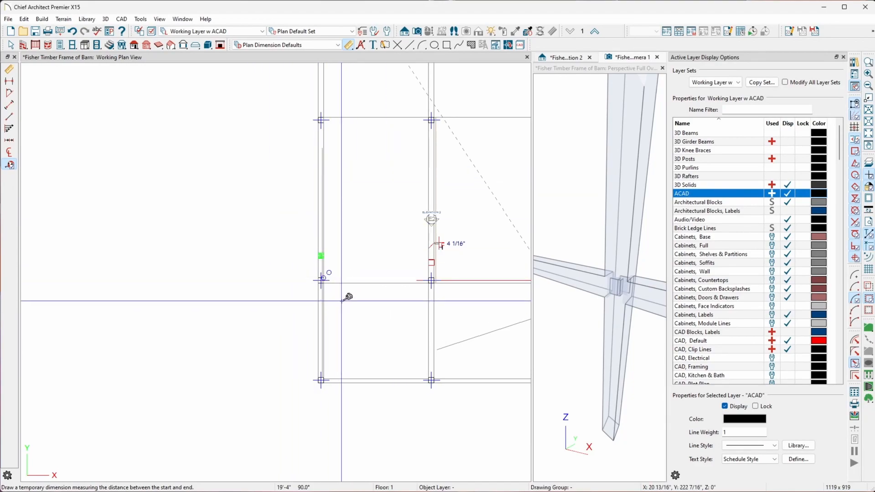
right_click(343, 270)
left_click(348, 242)
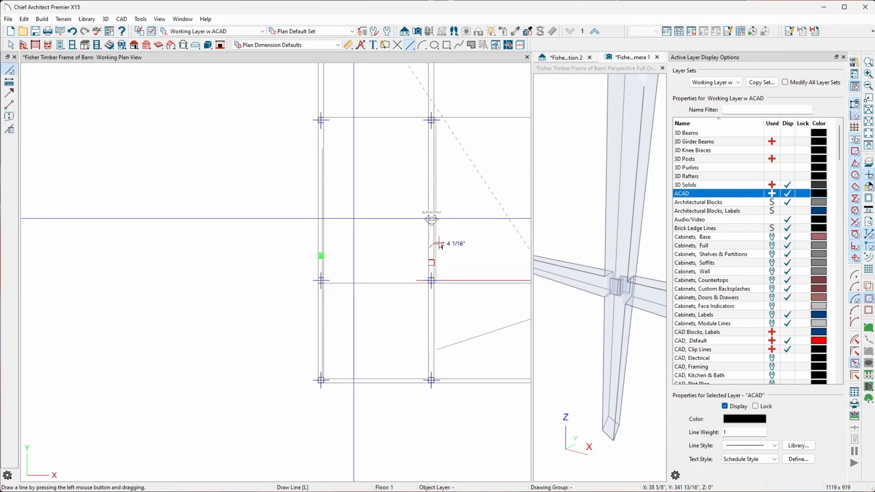
scroll(335, 299, "down", 1)
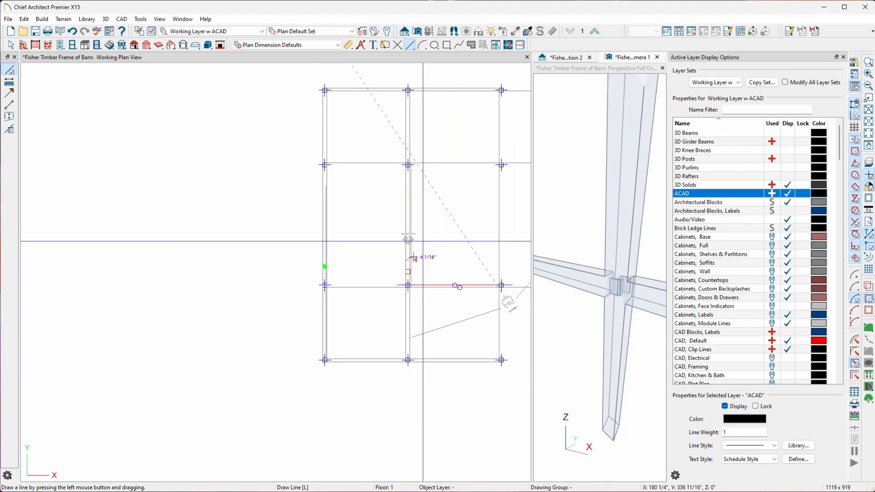
scroll(423, 241, "up", 3)
left_click(403, 163)
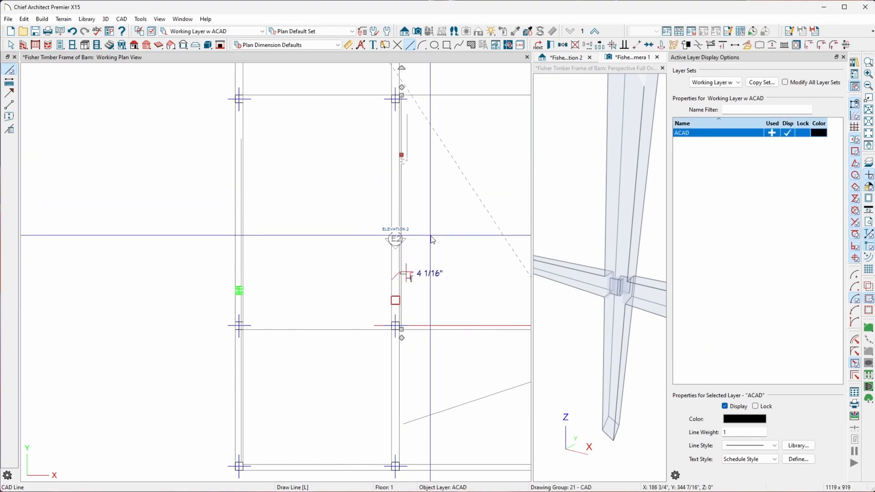
key("Escape")
Step: Stretch the girder beam tenon's lower edge to the lower red reference line, making the tenon 2" thick
scroll(408, 276, "down", 4)
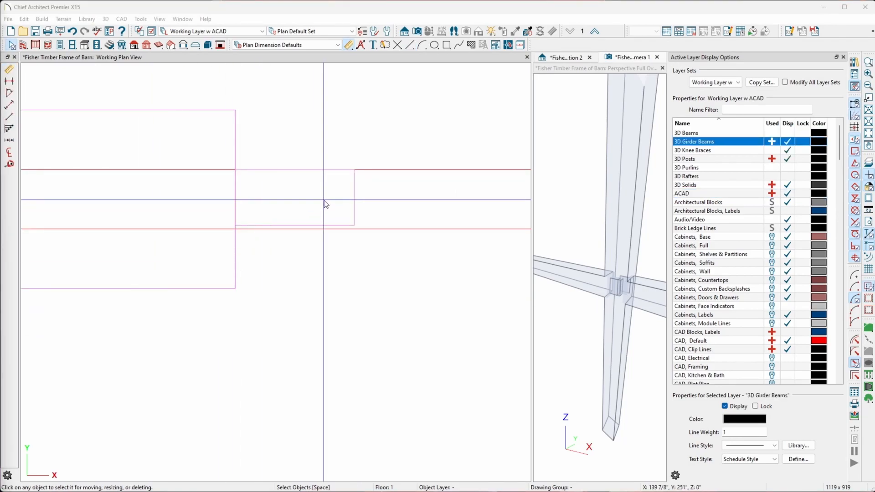
scroll(301, 255, "down", 4)
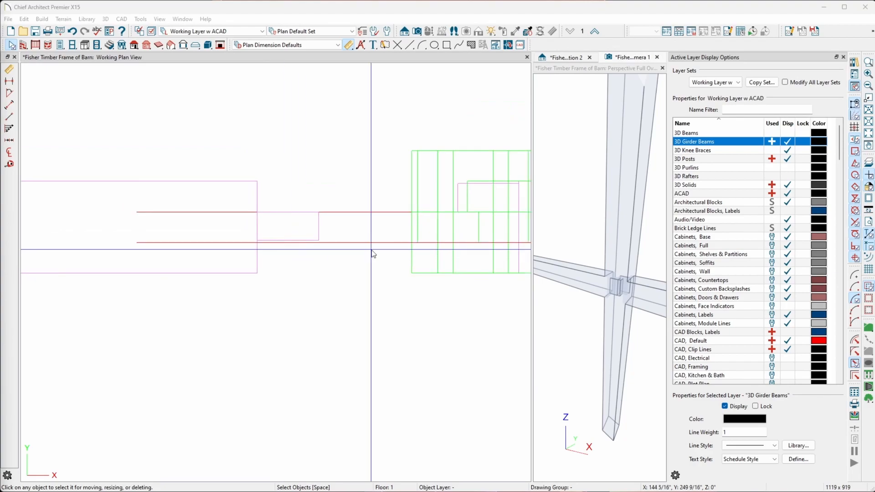
scroll(439, 244, "up", 3)
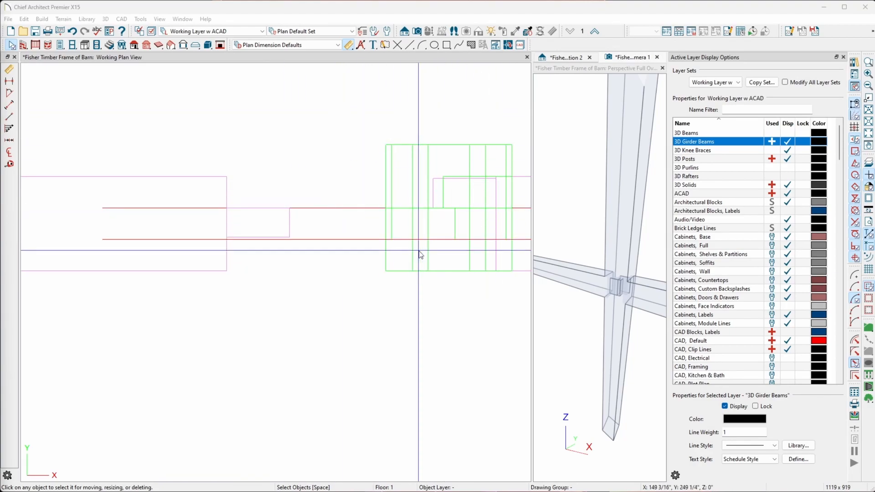
scroll(506, 173, "up", 2)
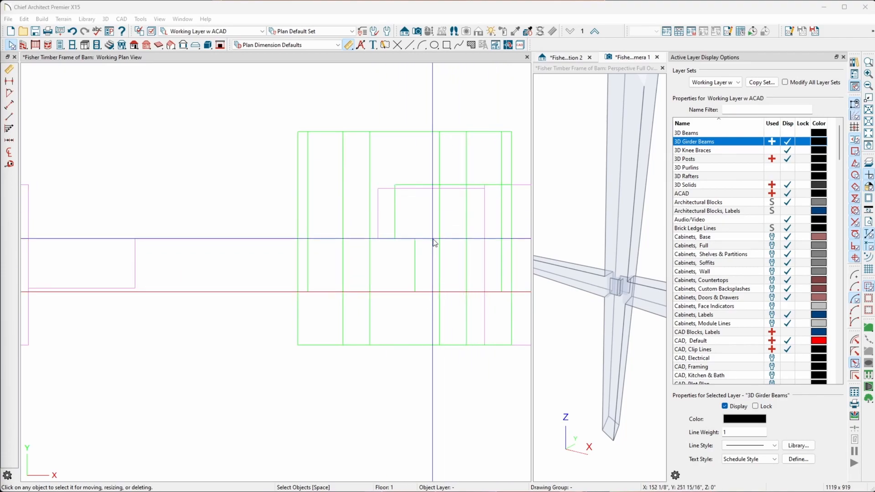
scroll(456, 207, "down", 3)
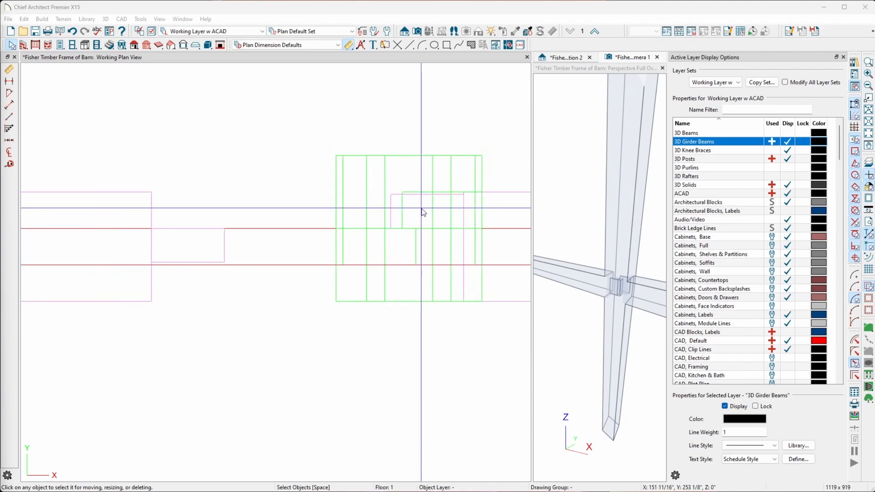
scroll(208, 263, "up", 1)
scroll(223, 240, "up", 3)
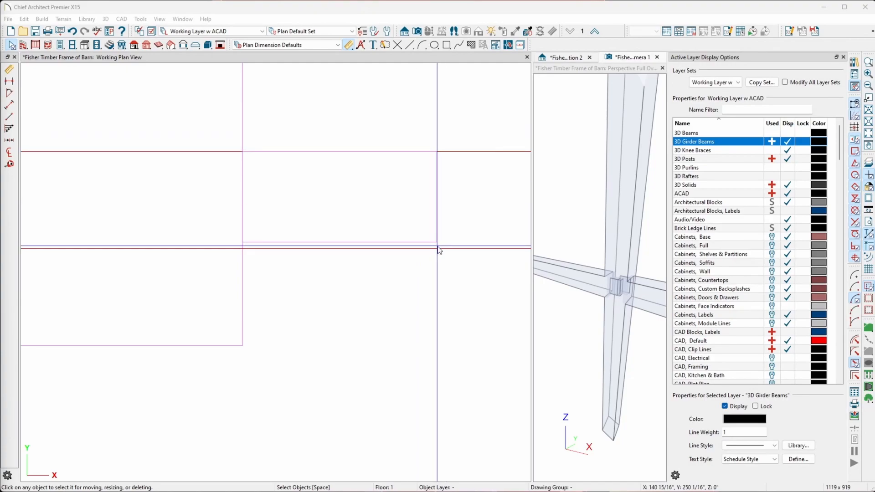
left_click(395, 246)
left_click_drag(393, 246, 396, 249)
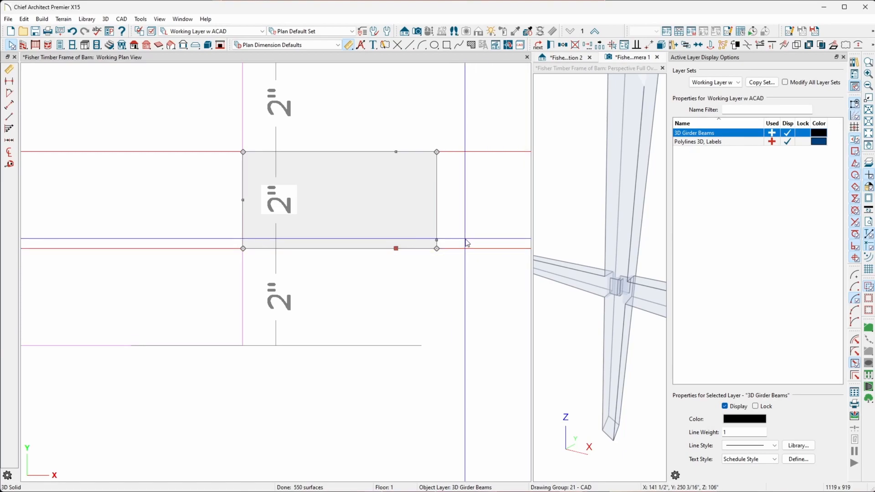
Step: Examine the girder tenons and the post mortises from several angles in the 3D camera view
scroll(553, 272, "down", 5)
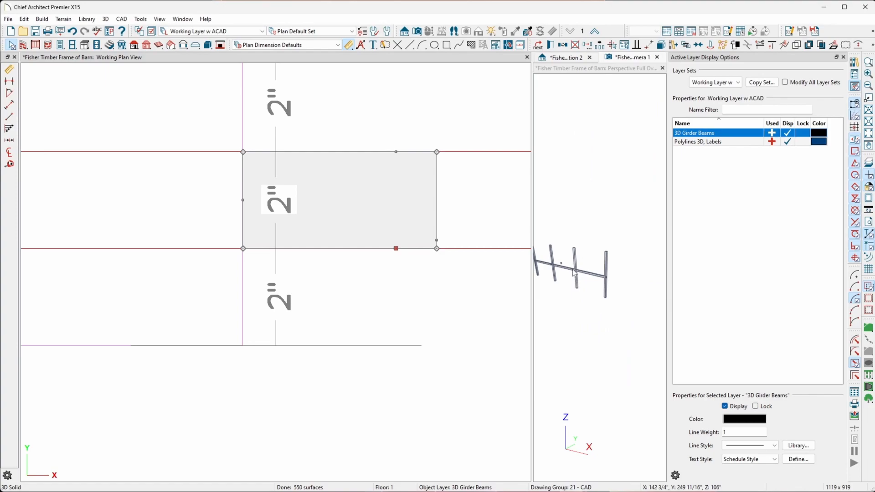
scroll(553, 270, "up", 2)
scroll(553, 270, "down", 3)
scroll(541, 256, "up", 3)
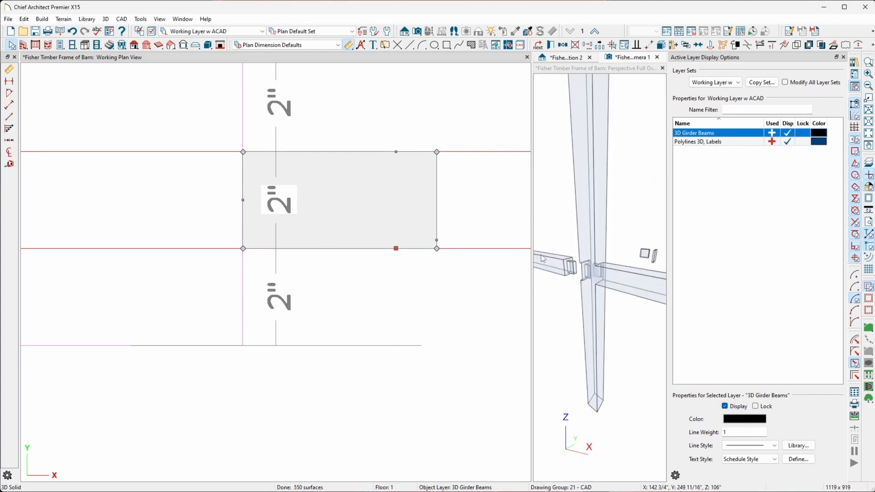
scroll(542, 258, "down", 2)
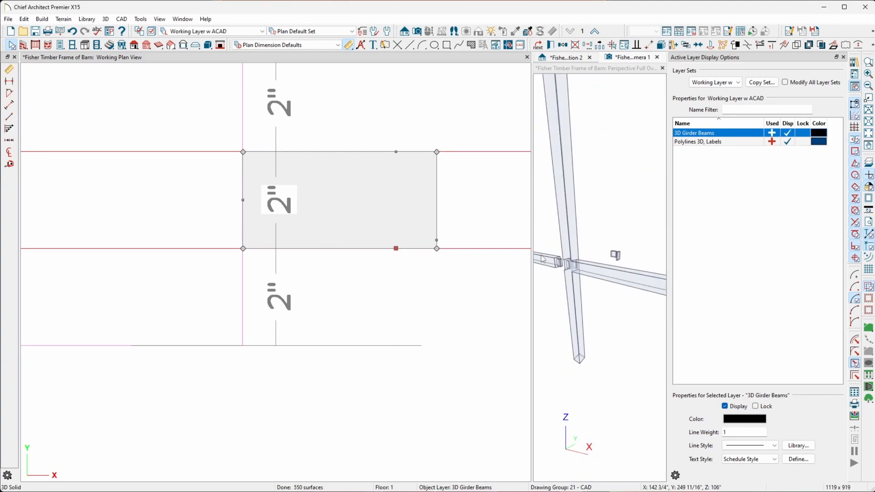
left_click_drag(553, 259, 549, 254)
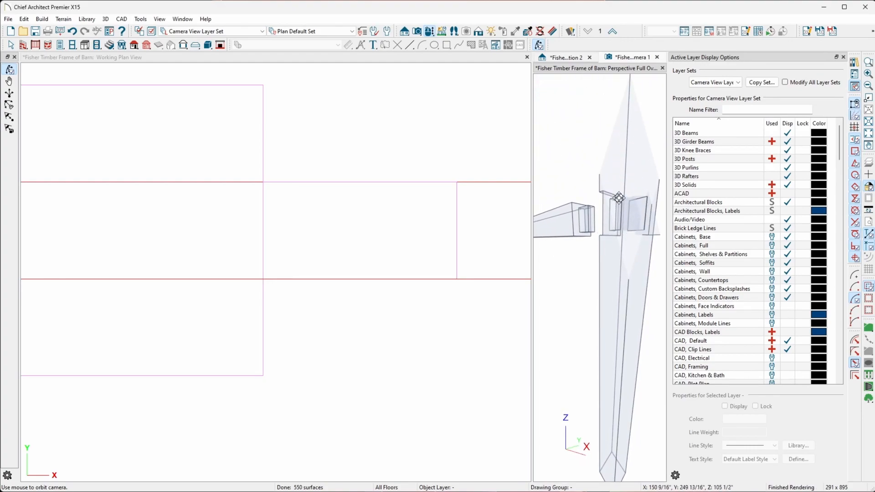
left_click_drag(606, 228, 602, 241)
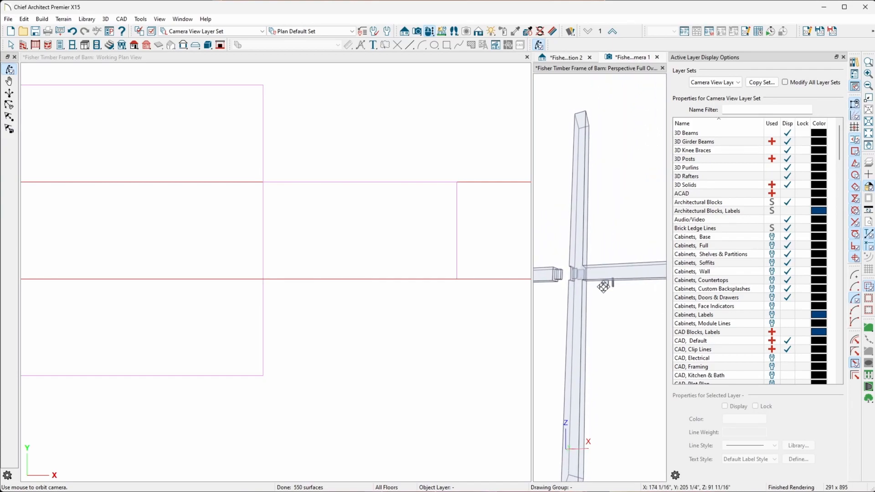
scroll(608, 284, "down", 5)
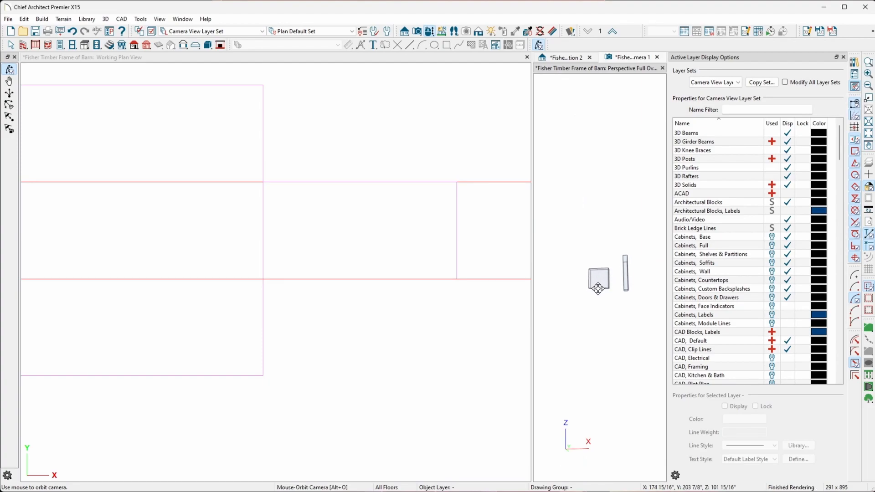
scroll(599, 288, "up", 5)
left_click_drag(598, 288, 568, 286)
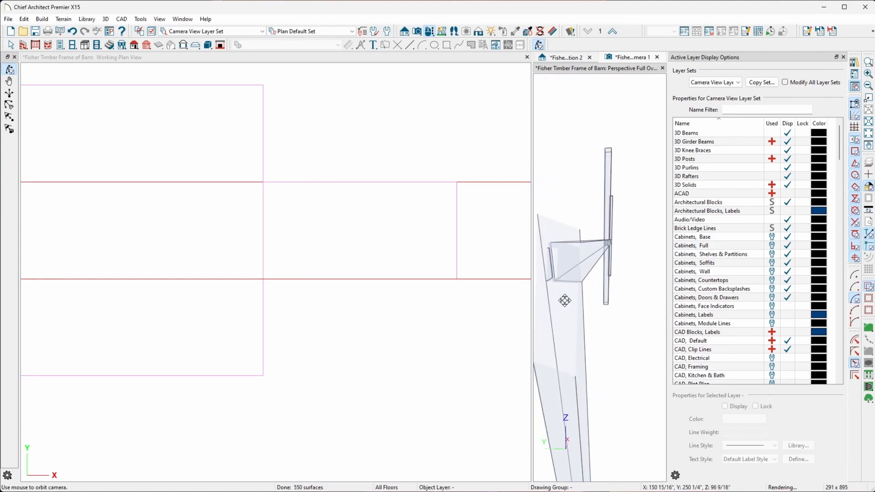
left_click_drag(564, 296, 563, 298)
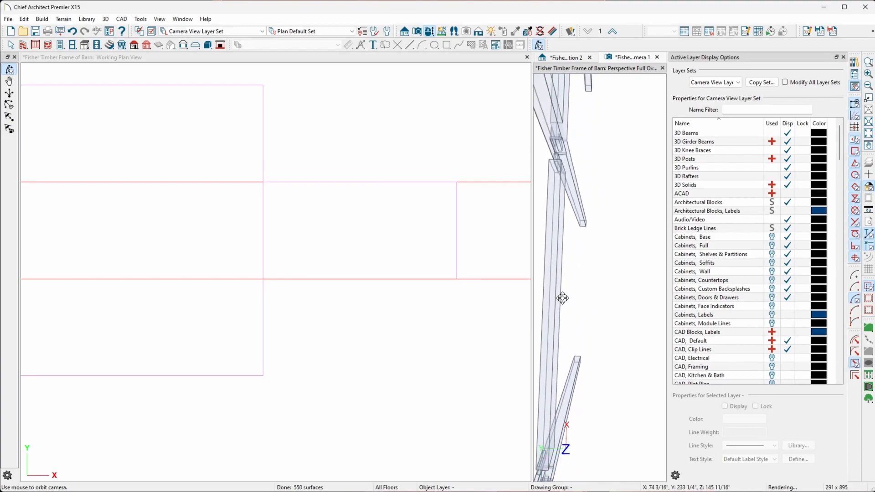
left_click_drag(562, 298, 562, 298)
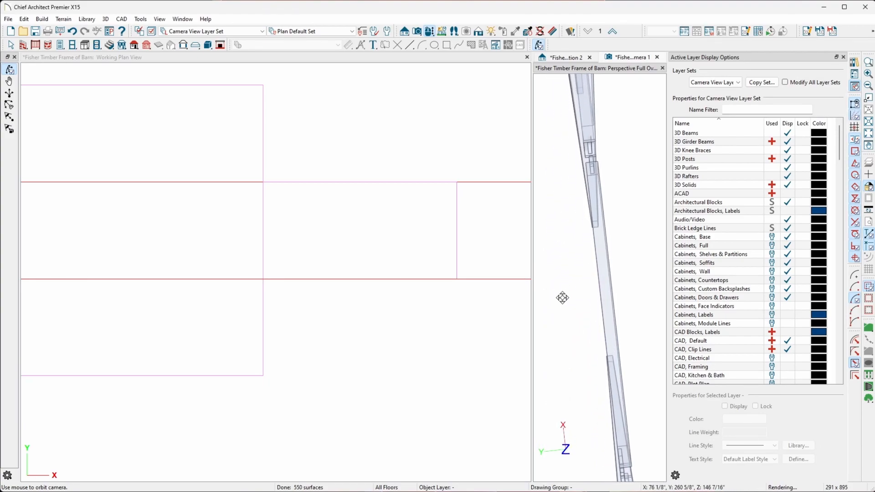
left_click_drag(563, 298, 573, 279)
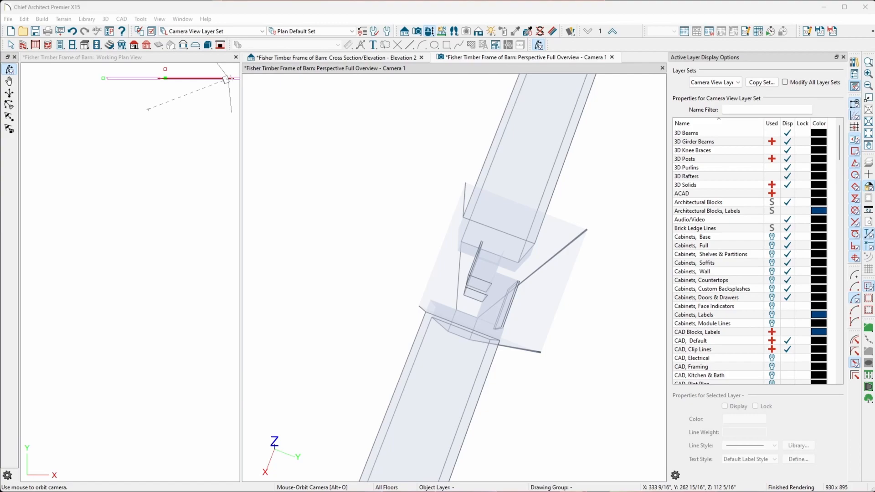
key("alt+Tab")
left_click(850, 40)
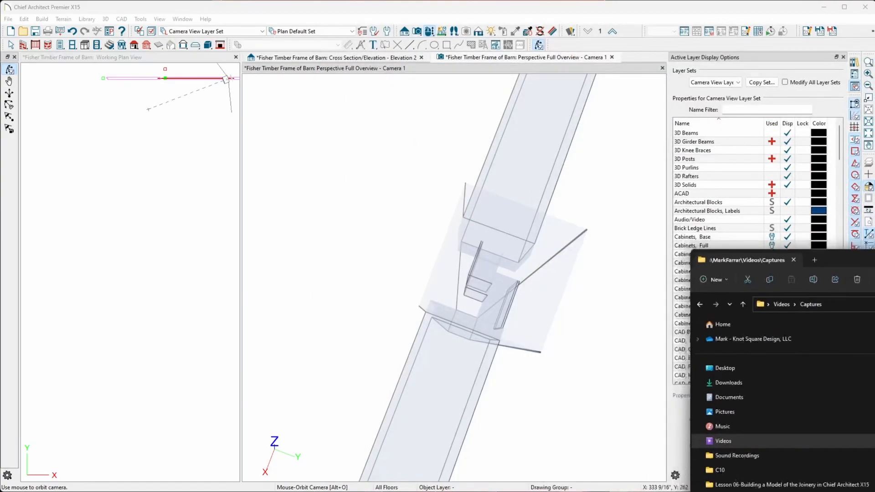
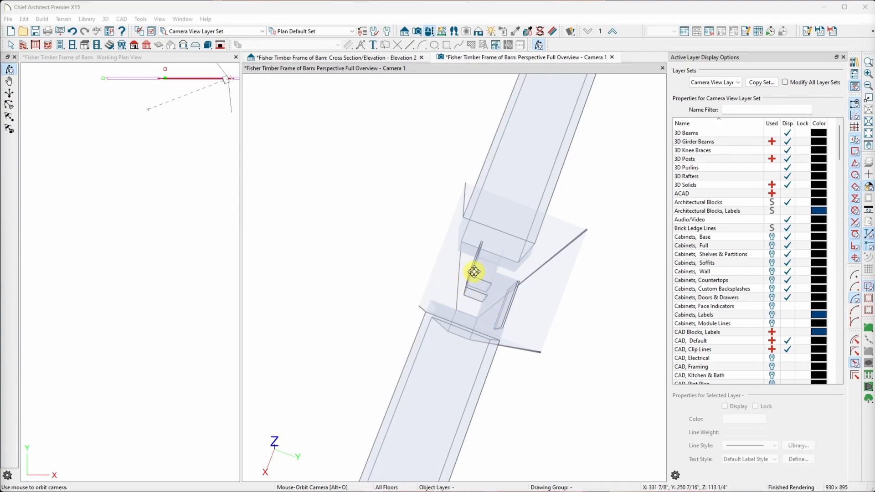
Step: Examine the post's mortise and the adjoining girder pocket up close in the enlarged perspective view
left_click(475, 271)
mouse_move(474, 272)
left_mouse_down()
mouse_move(471, 290)
mouse_move(462, 264)
left_mouse_up()
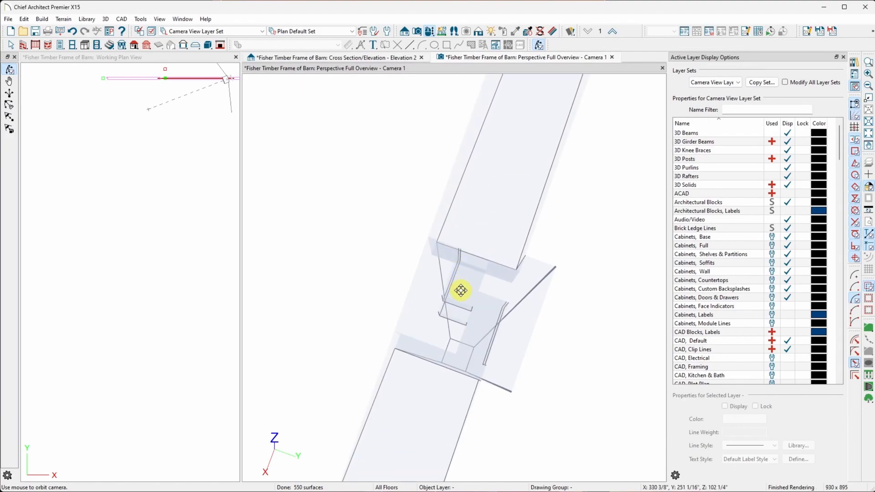
Step: Push in the faces of the leftover mortise recesses on the post at the girder joint to take them out of the post solid
key("space")
left_click(458, 304)
left_click_drag(458, 306, 462, 295)
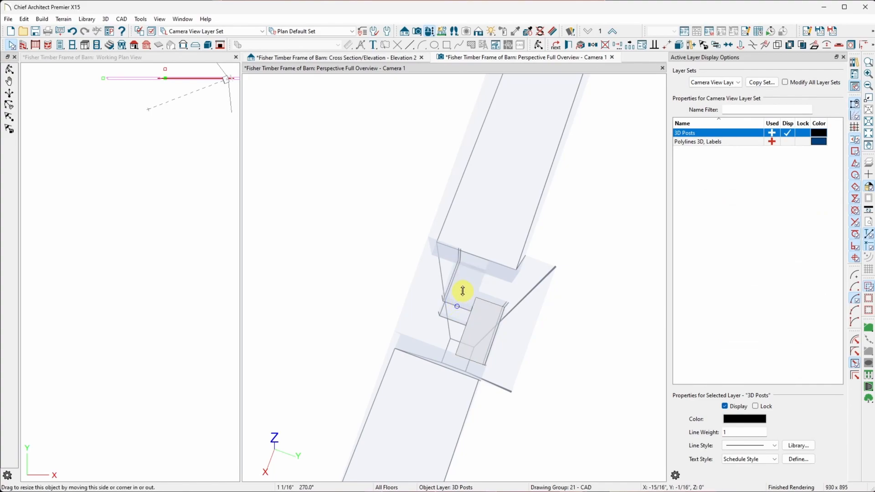
left_click_drag(463, 291, 462, 291)
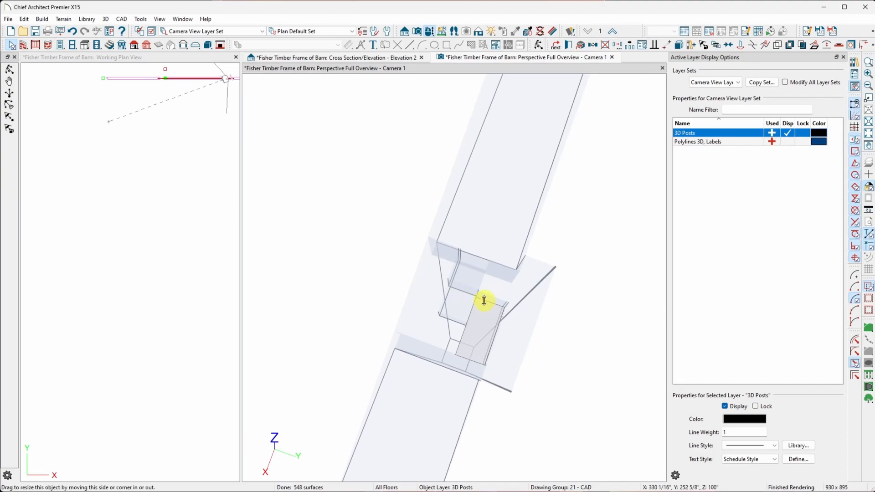
left_click_drag(475, 322, 465, 356)
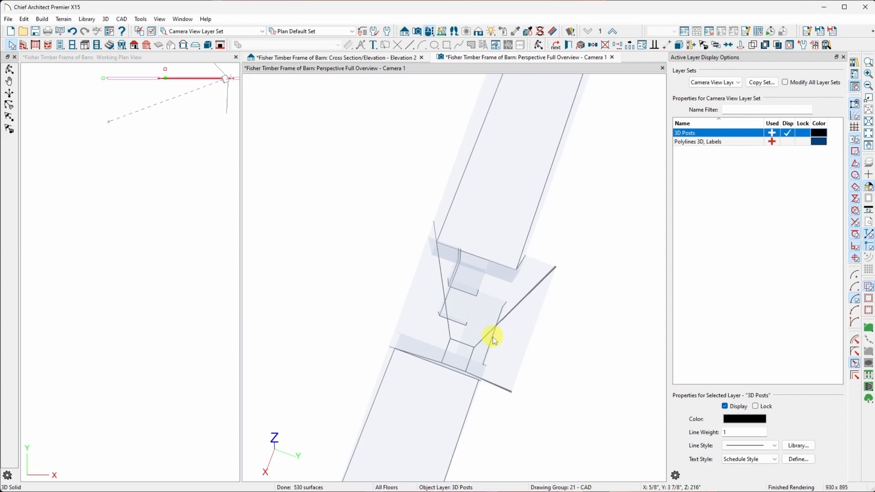
key("Escape")
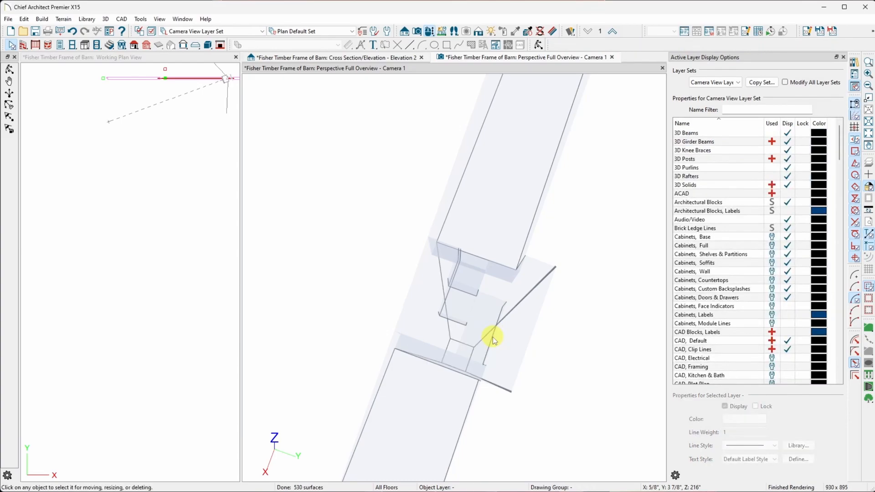
left_click(463, 293)
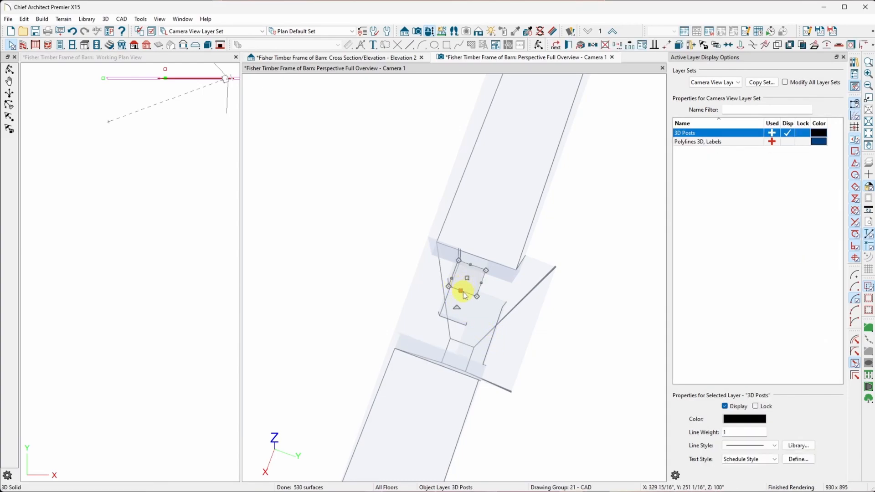
left_click_drag(464, 279, 470, 267)
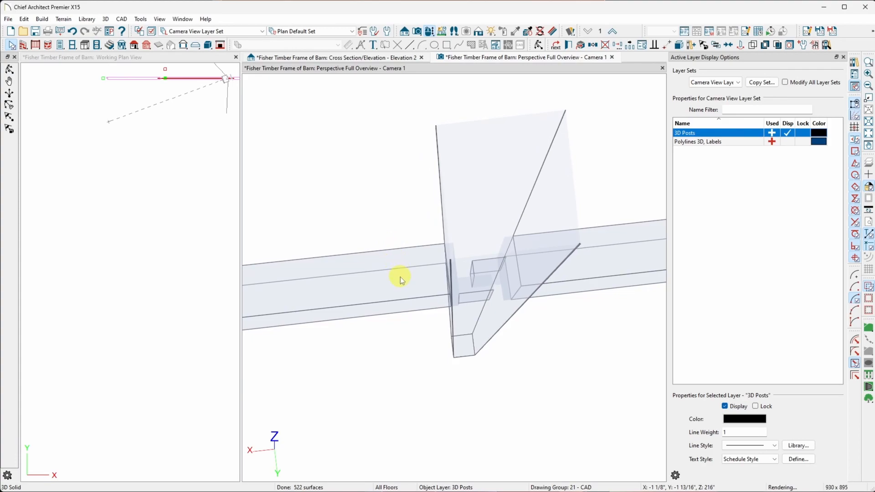
Step: Slide the two adjoining girder beams lengthwise to expose the joint on the post
left_click(401, 280)
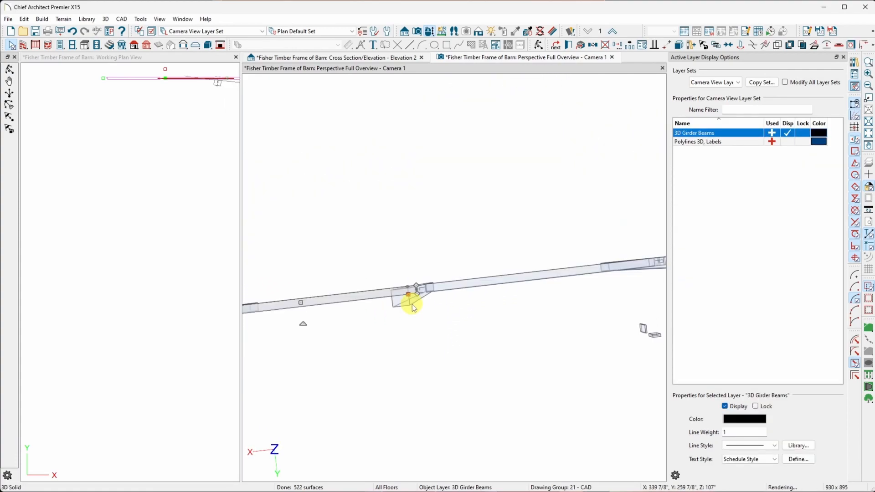
left_click_drag(301, 304, 267, 303)
left_click(486, 284)
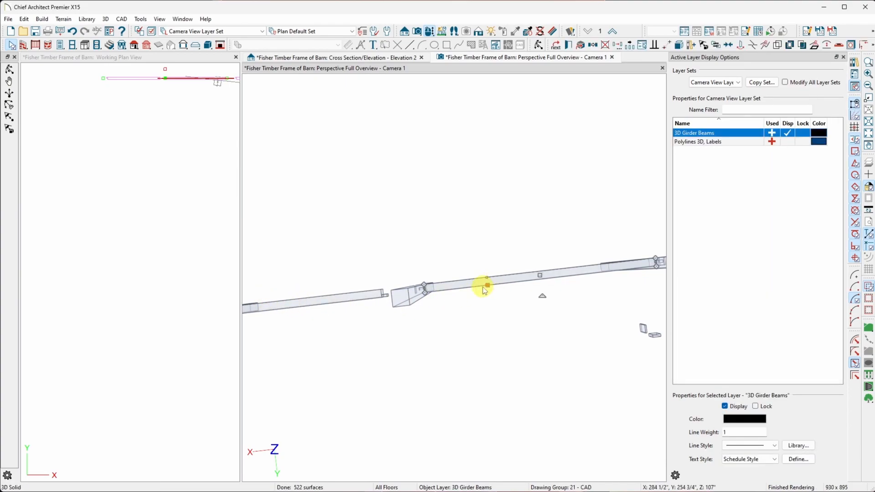
left_click_drag(541, 275, 423, 290)
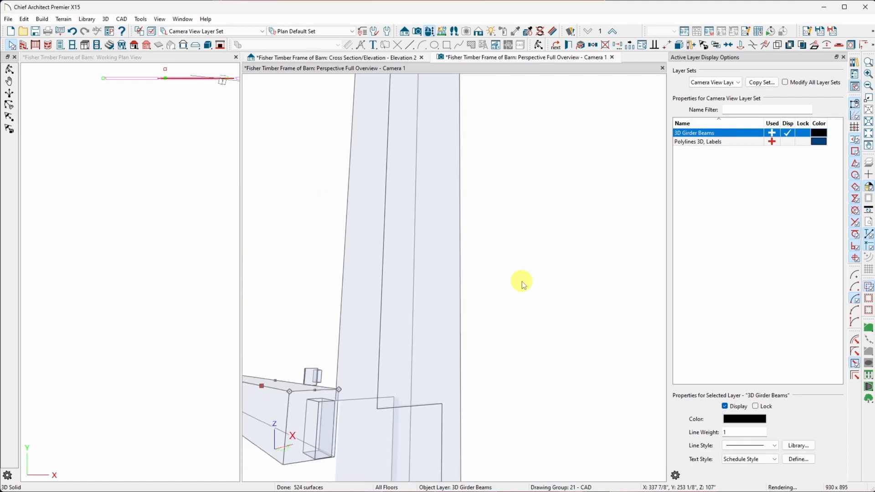
Step: Stretch the side face of the girder pocket in the post and deselect it
left_click(448, 391)
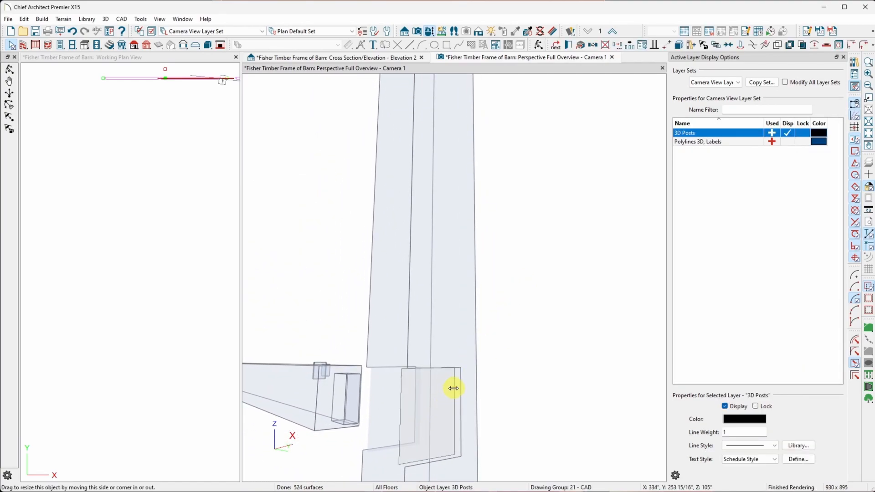
left_click_drag(461, 389, 462, 390)
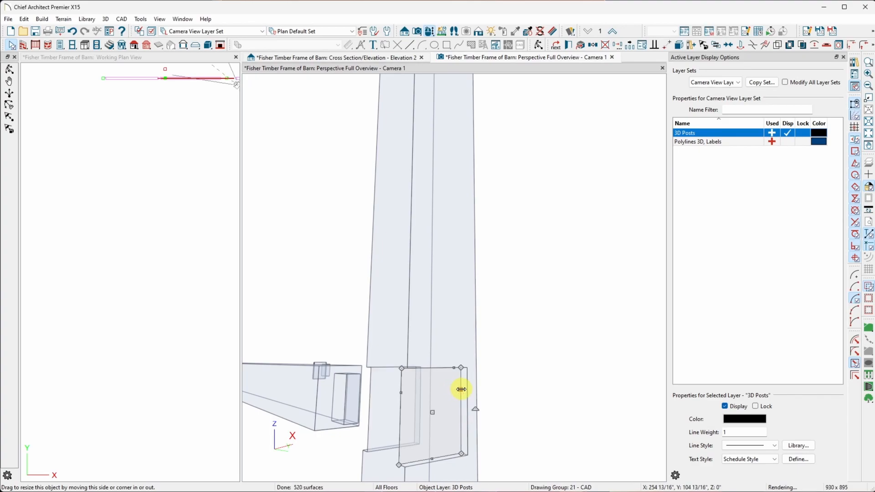
left_click(450, 406)
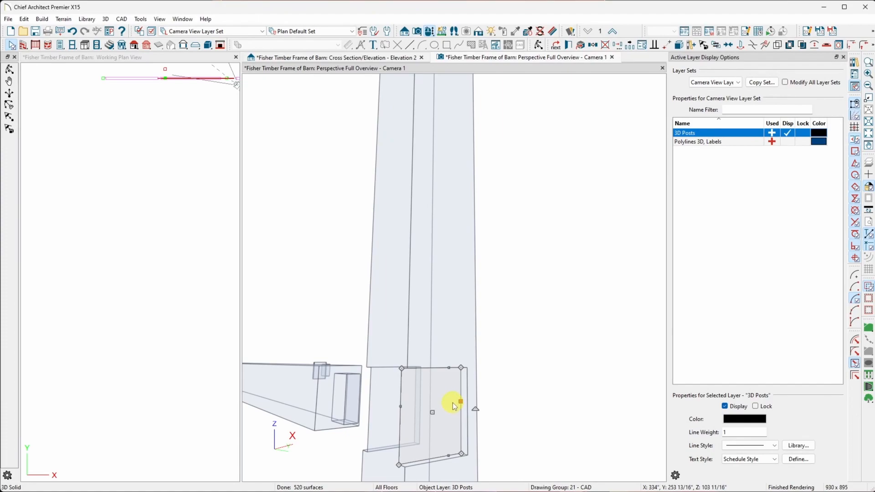
key("Escape")
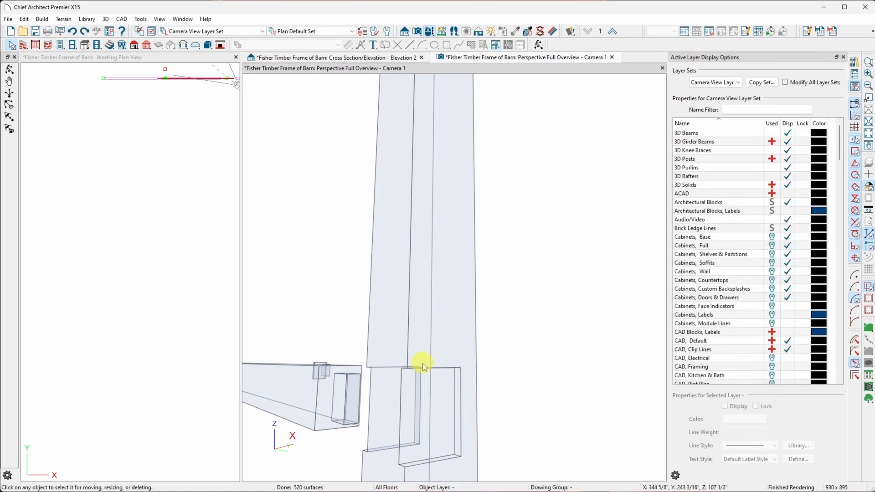
Step: Try to close the post's girder pocket by pulling its side and bottom faces
left_click(404, 461)
mouse_move(427, 414)
left_mouse_down()
mouse_move(443, 414)
mouse_move(428, 413)
left_mouse_up()
key("Escape")
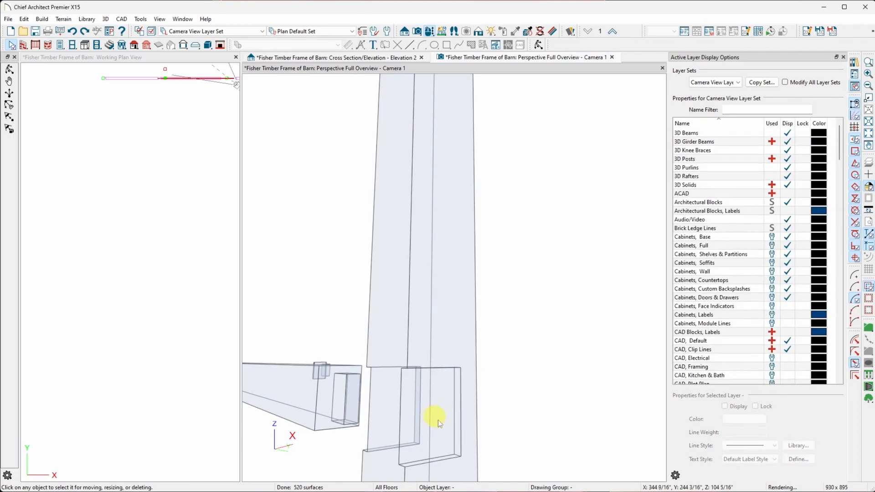
left_click(403, 408)
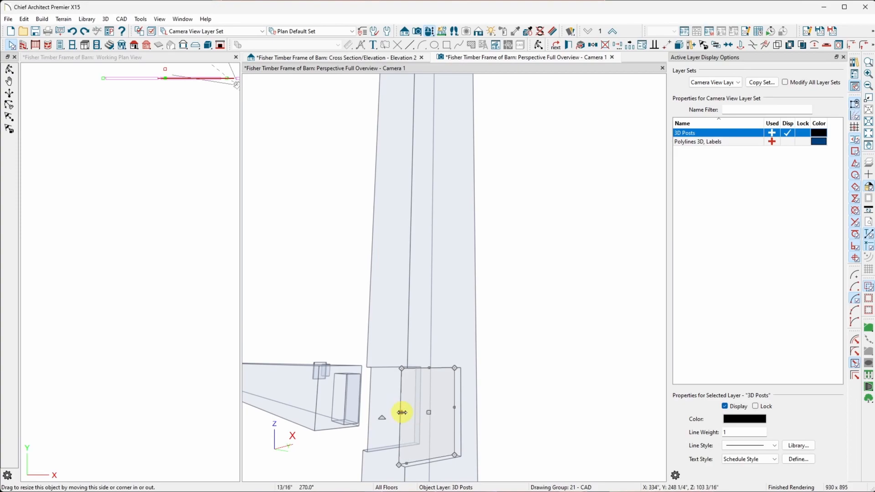
key("Escape")
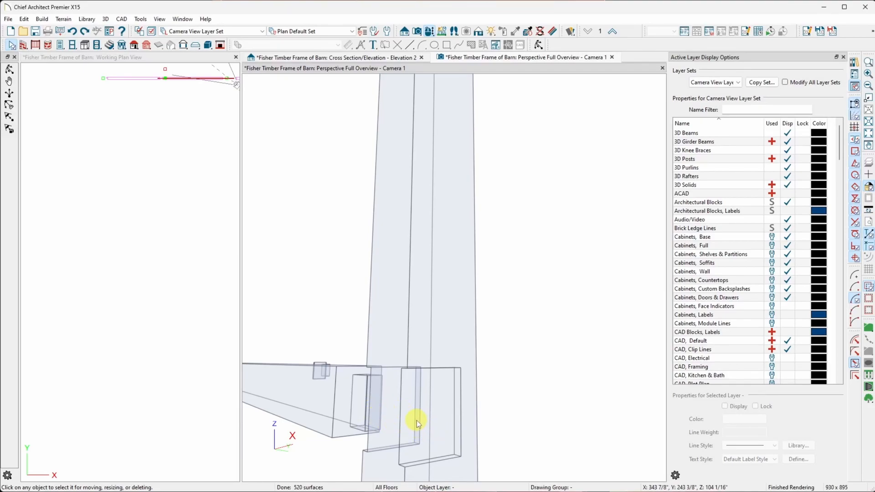
left_click(427, 465)
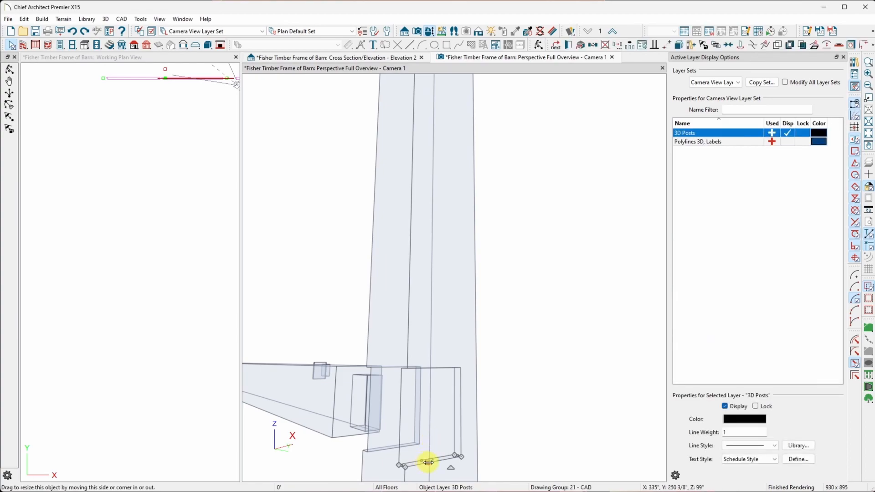
mouse_move(432, 460)
left_mouse_down()
mouse_move(431, 444)
mouse_move(434, 453)
left_mouse_up()
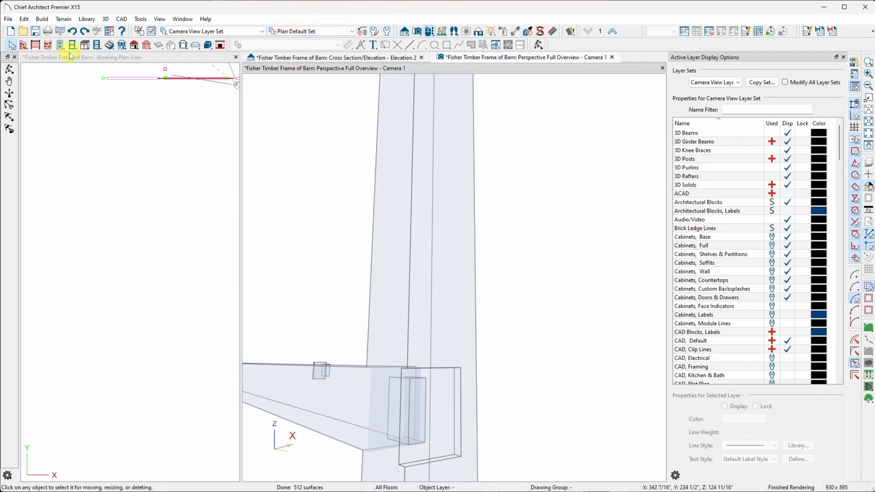
left_click(84, 31)
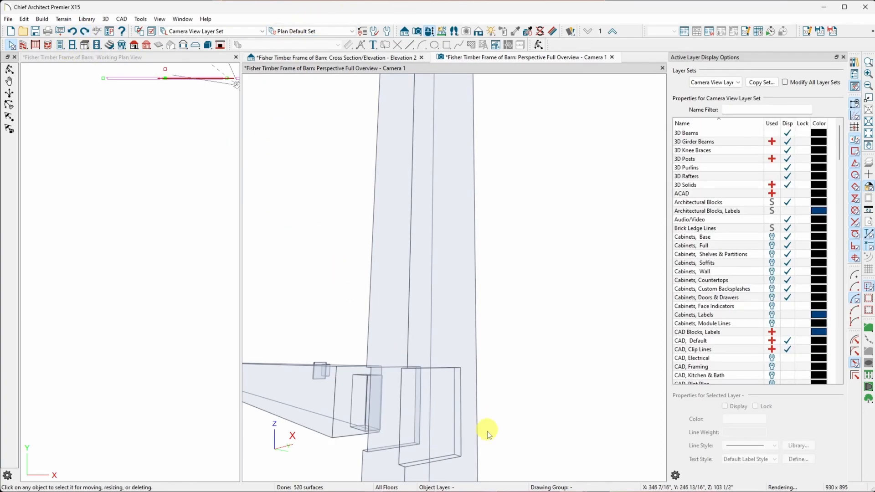
Step: Close both girder pockets in the post by pulling each pocket's upper edge down to its lower edge
left_click(458, 445)
mouse_move(459, 443)
left_mouse_down()
mouse_move(438, 443)
mouse_move(460, 442)
left_mouse_up()
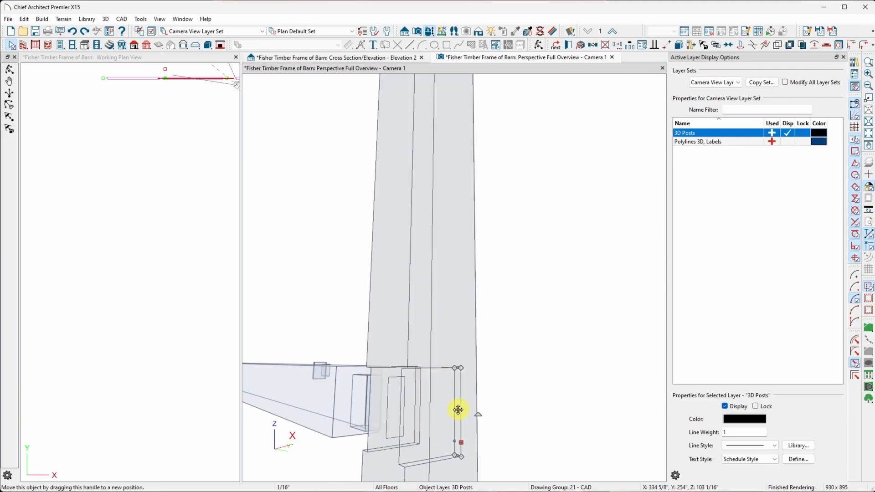
left_click_drag(456, 367, 459, 453)
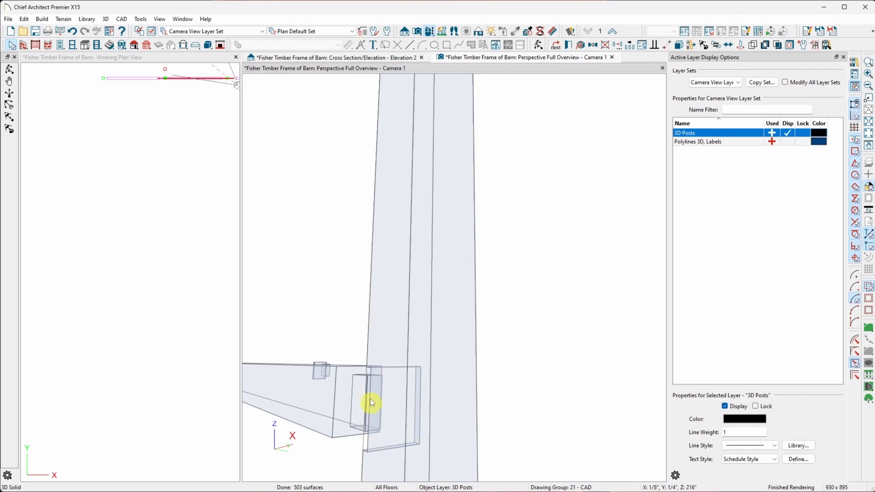
left_click(371, 372)
left_click(388, 371)
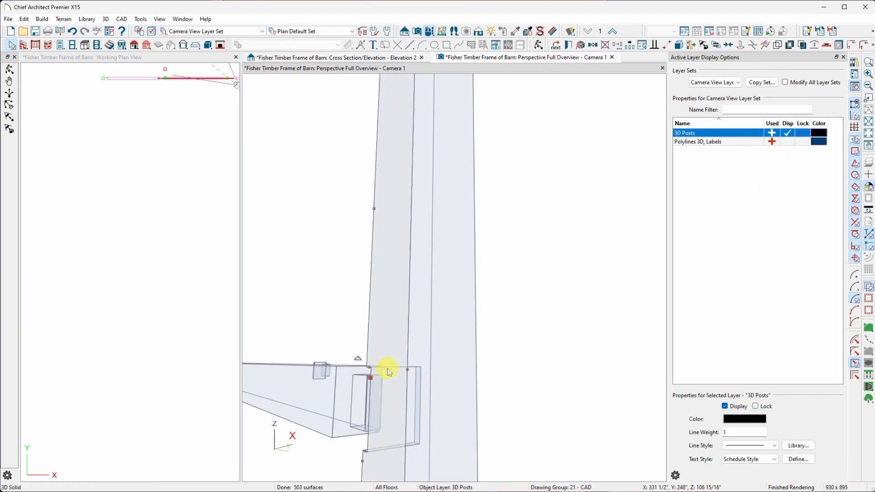
left_click_drag(369, 367, 365, 453)
left_click(581, 393)
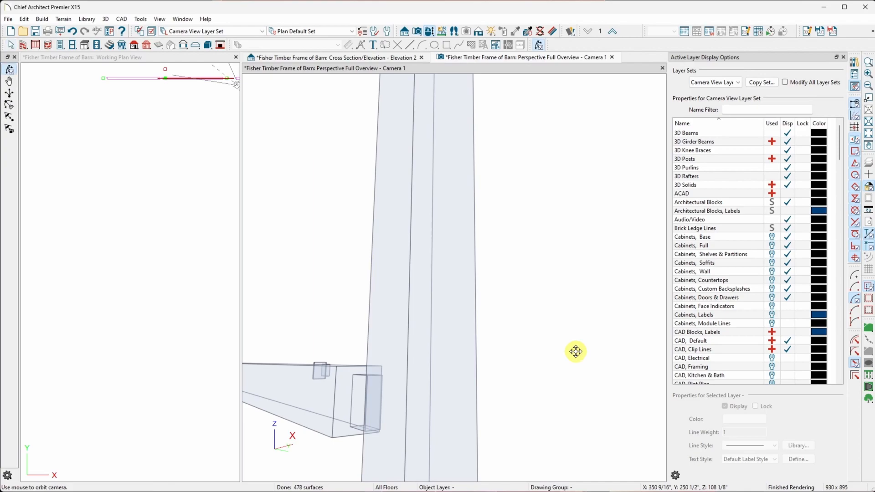
Step: Widen the working plan view and examine the narrow vertical 3D solid in the joint detail above the post
scroll(320, 376, "up", 2)
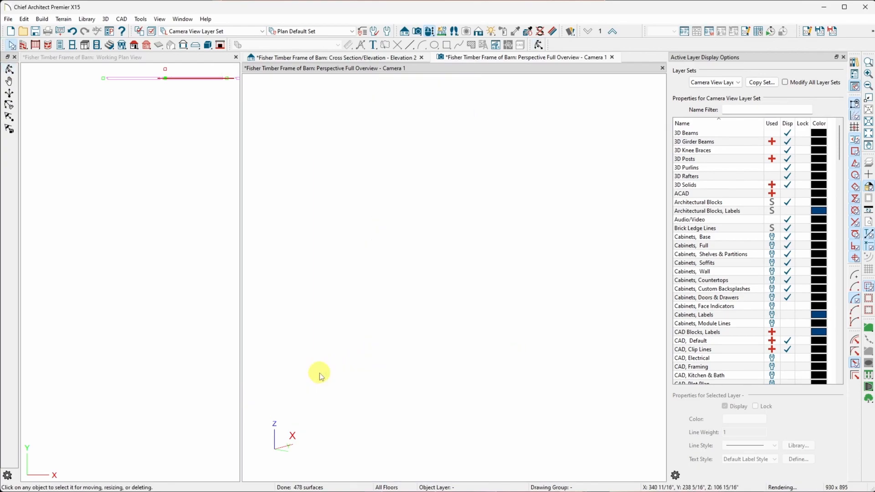
middle_click_drag(320, 374, 329, 373)
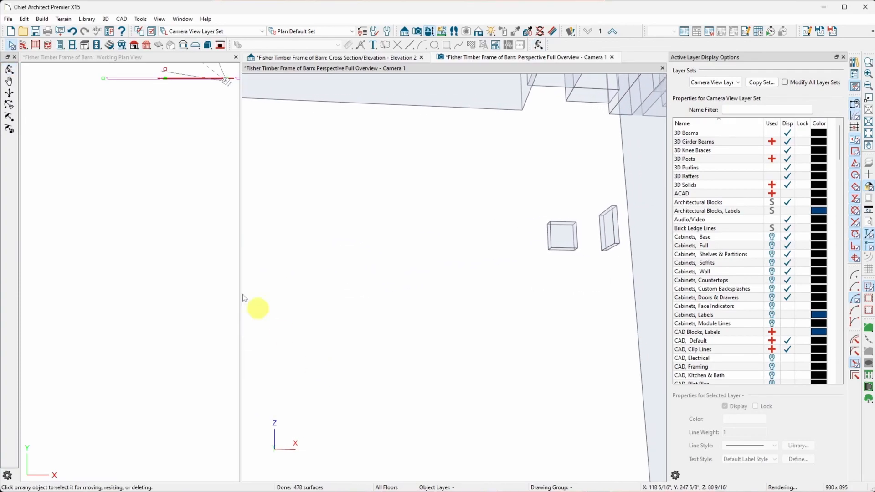
left_click_drag(239, 278, 483, 302)
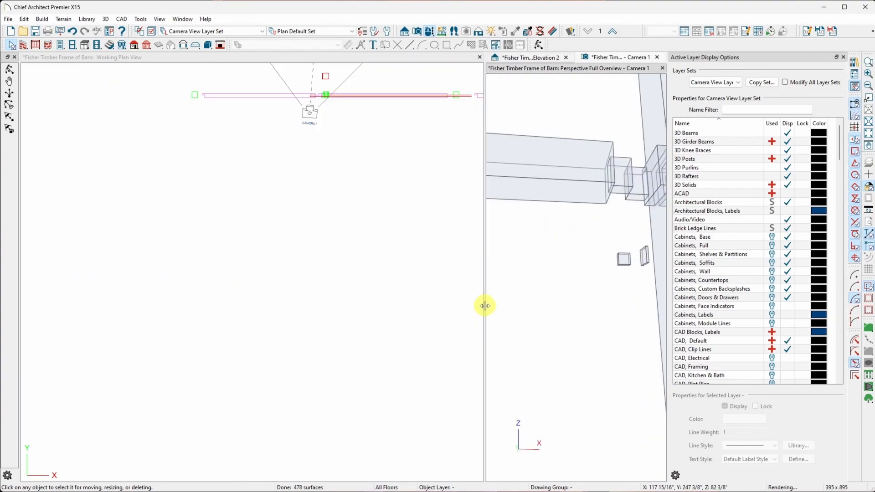
scroll(310, 171, "up", 3)
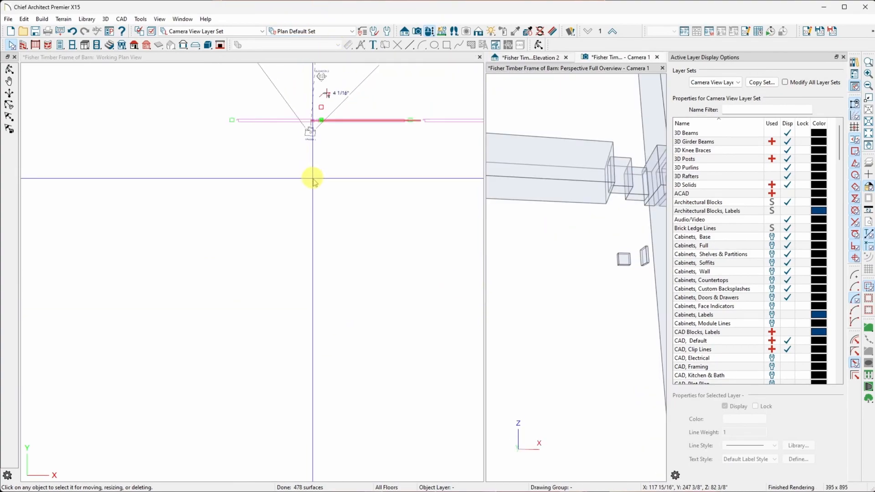
scroll(314, 85, "up", 5)
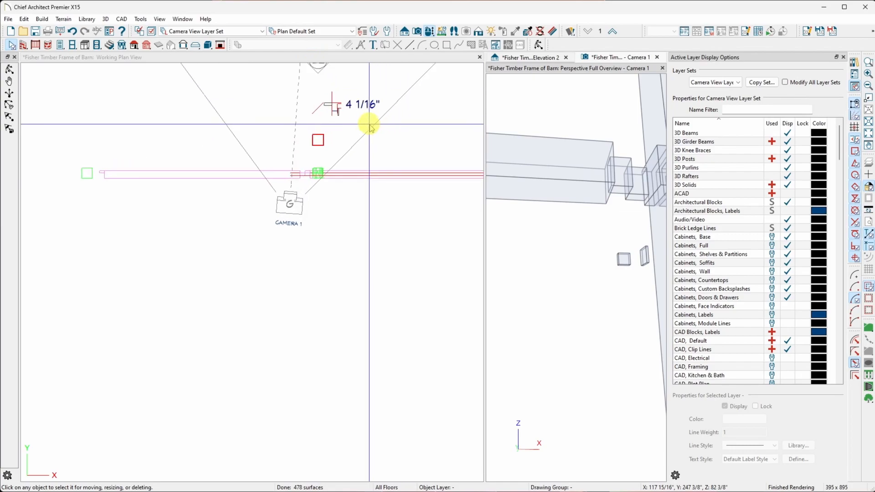
scroll(346, 137, "up", 5)
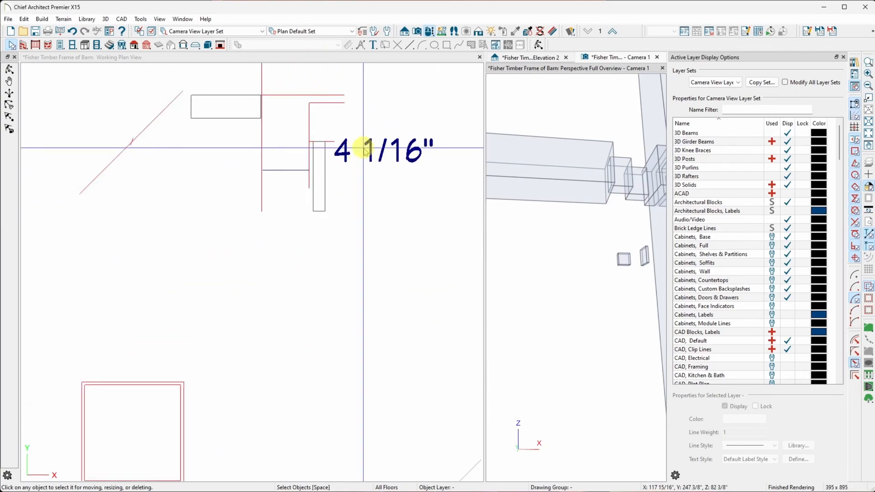
left_click(306, 191)
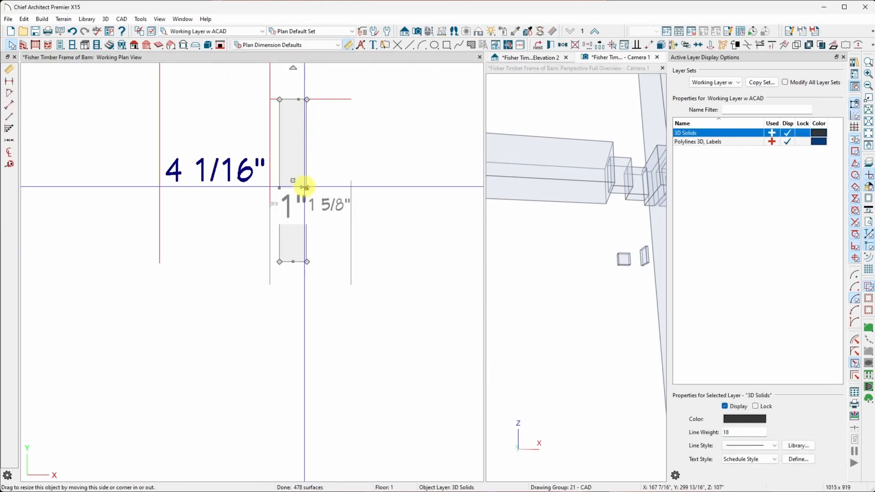
left_click_drag(301, 188, 307, 218)
scroll(328, 185, "down", 2)
scroll(327, 188, "down", 5)
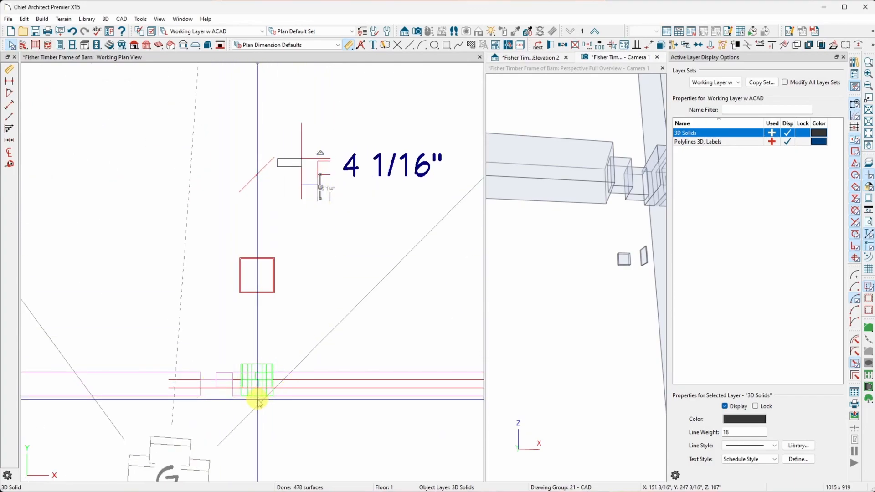
scroll(288, 314, "down", 4)
scroll(283, 374, "up", 4)
Step: Move the narrow vertical 3D solid from the joint detail down to just beside the middle post
left_click(258, 286)
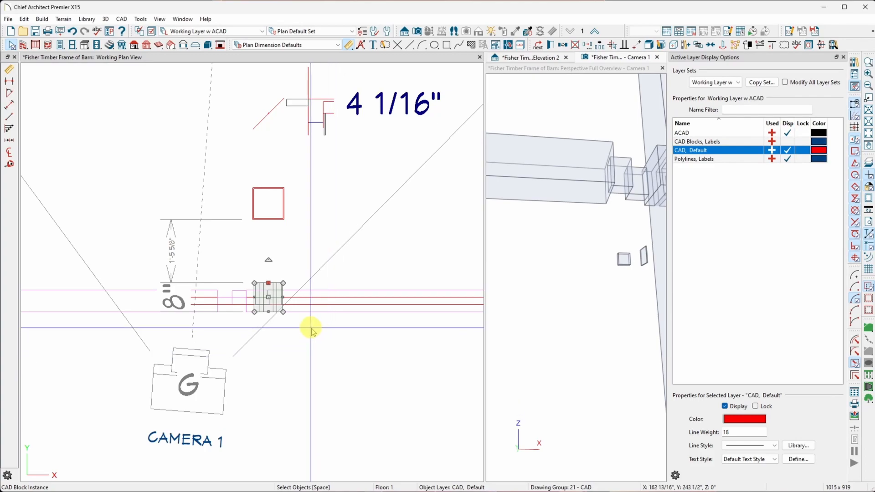
key("Tab")
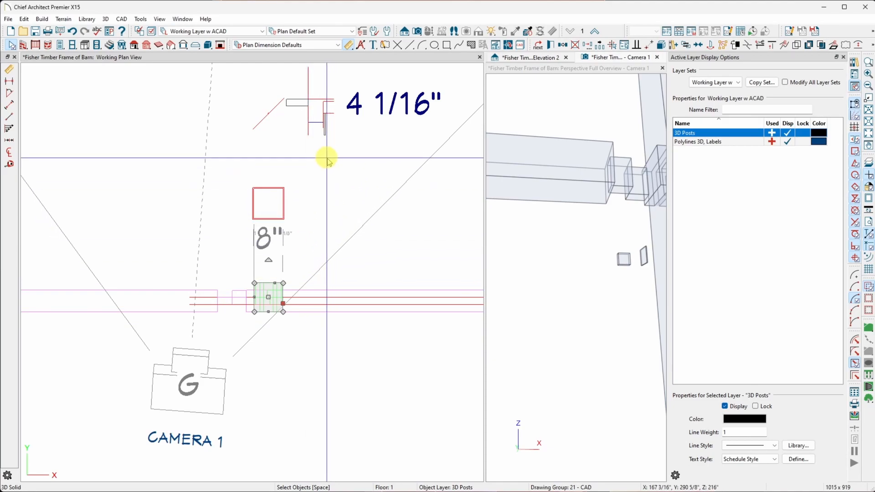
left_click(326, 135)
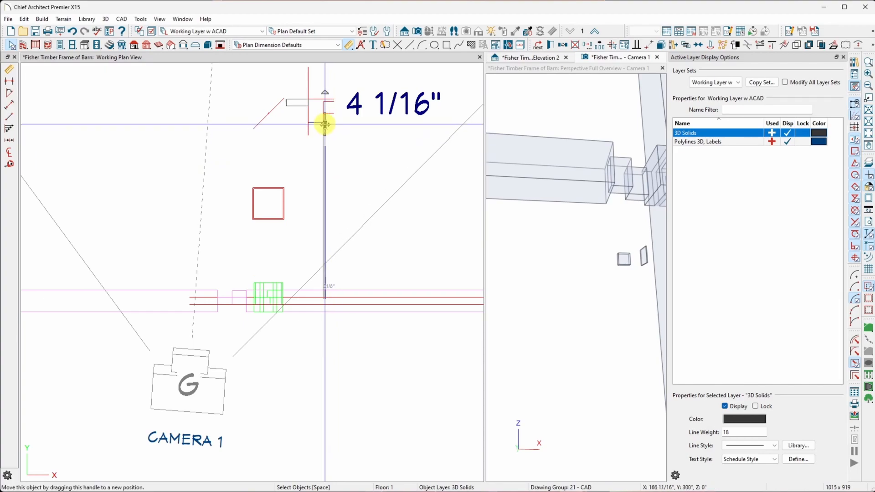
left_click_drag(325, 124, 328, 282)
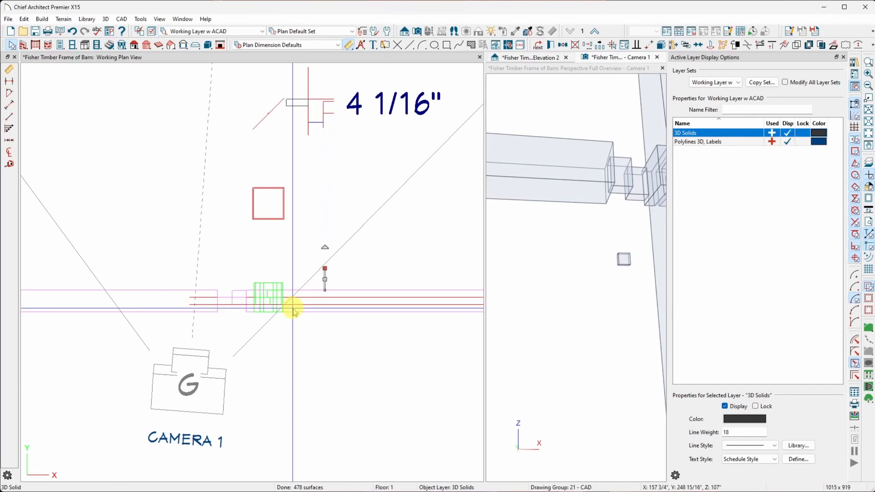
Step: Point-to-point move the narrow solid so its lower right corner lands on the post's lower right corner in plan
scroll(290, 310, "up", 2)
scroll(296, 303, "up", 2)
scroll(314, 274, "up", 1)
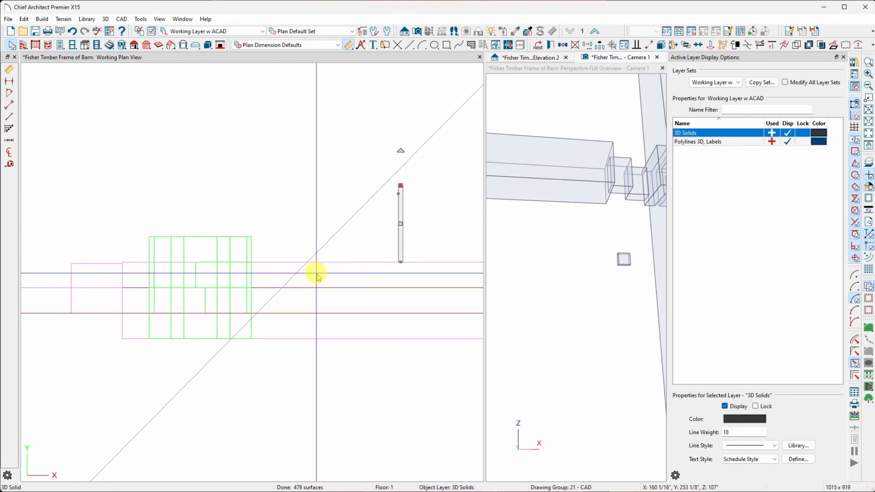
left_click(654, 43)
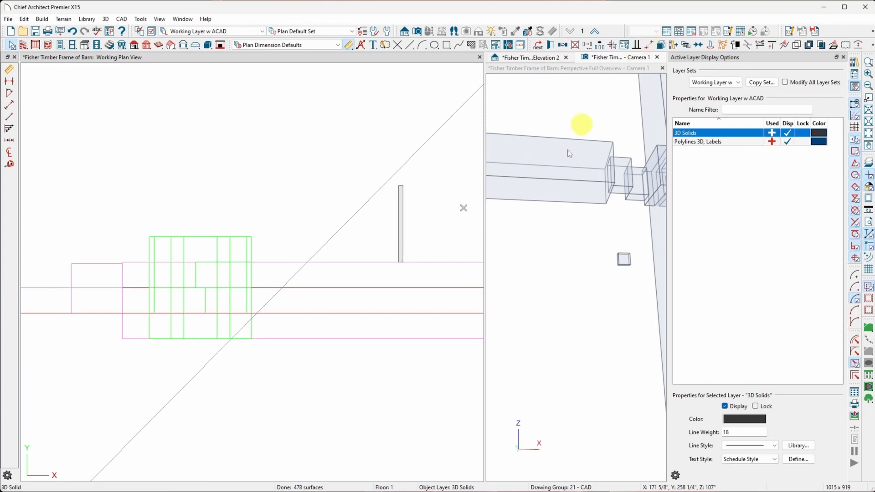
left_click(403, 263)
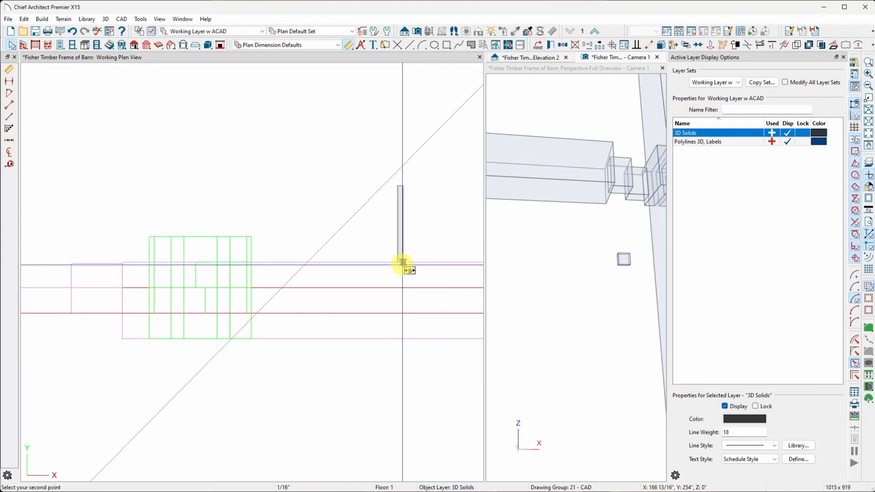
left_click(252, 339)
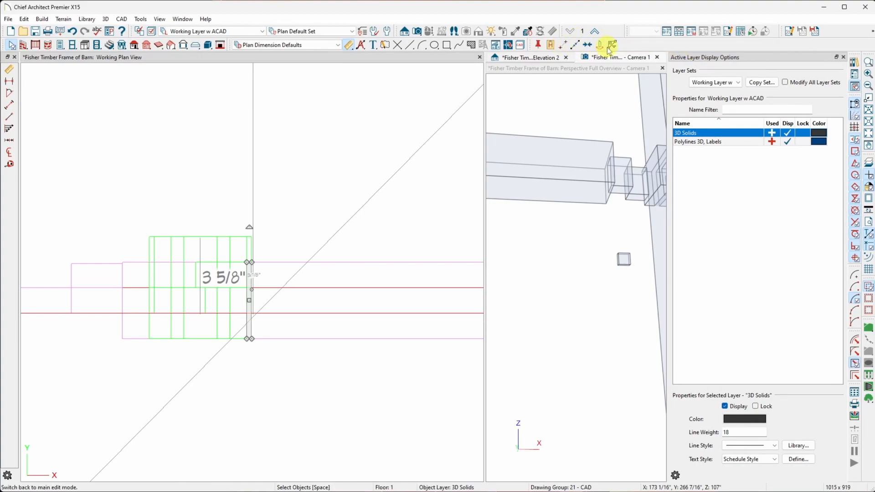
Step: Place a reflected copy of the narrow solid on the post's opposite face, mirrored about the post's centerline
left_click(600, 45)
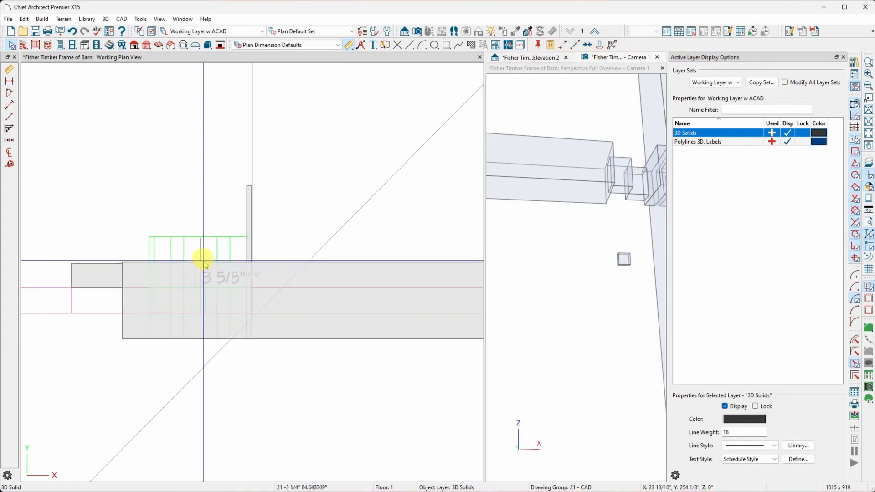
left_click(201, 245)
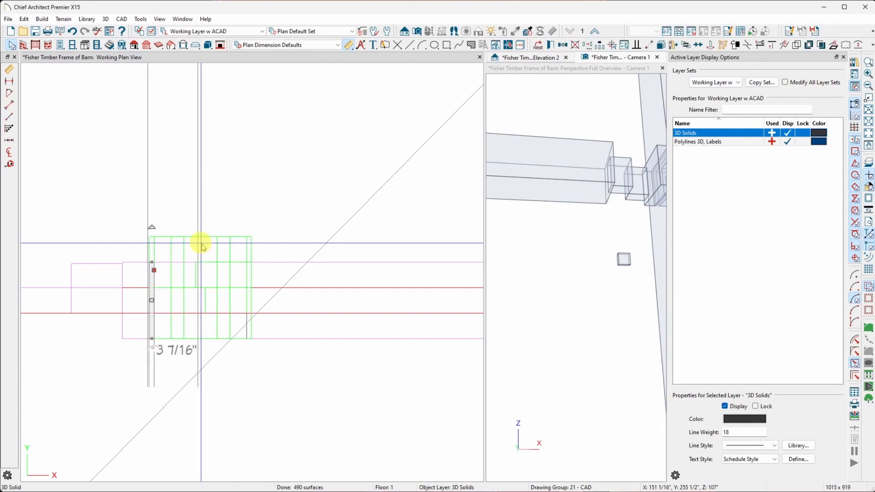
scroll(141, 307, "up", 3)
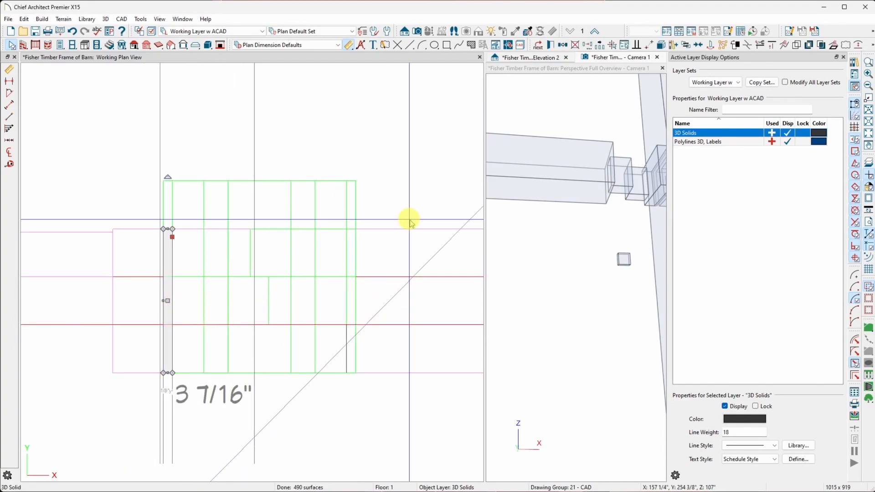
Step: Select the middle post's solid and switch the active layer set to Working Layer Set
left_click(235, 179)
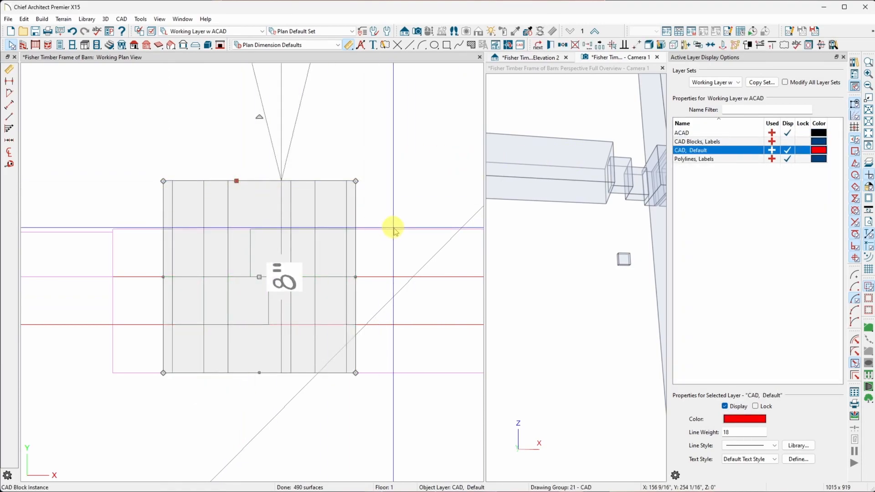
key("Tab")
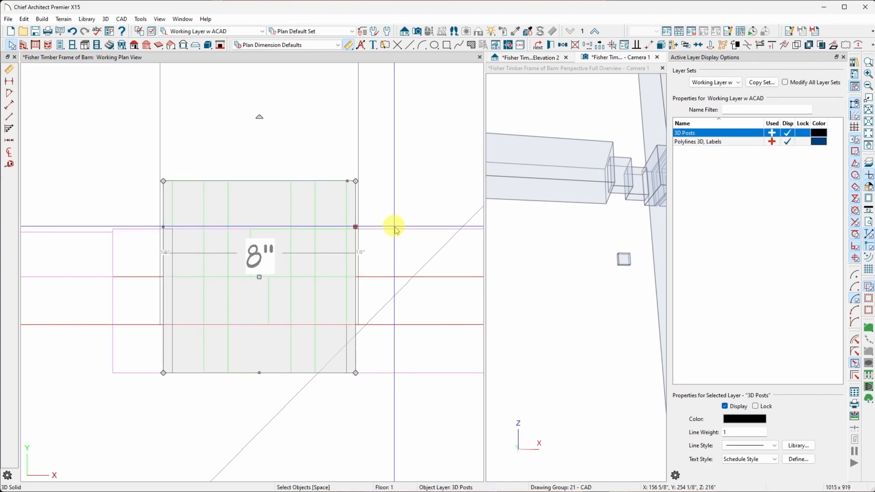
key("Escape")
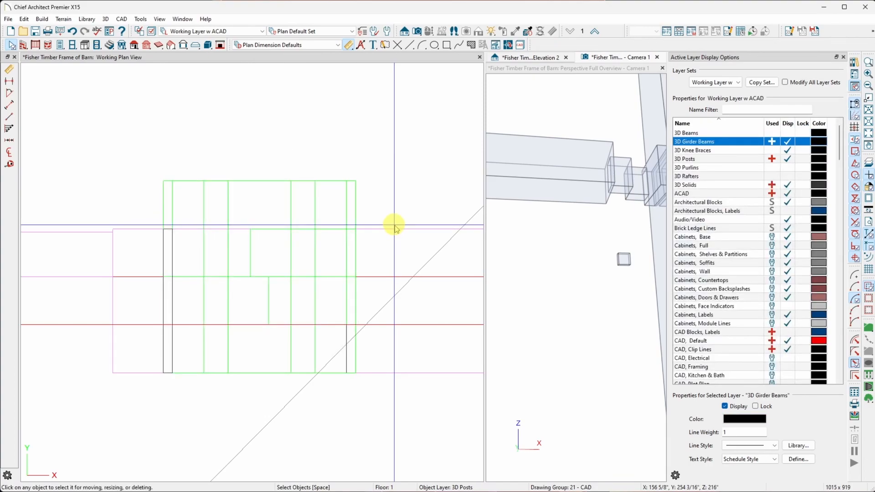
left_click(268, 181)
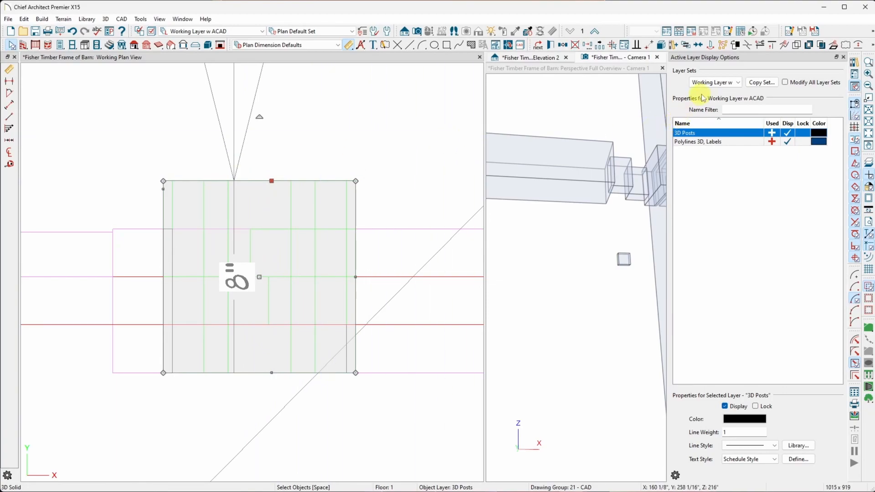
left_click(738, 83)
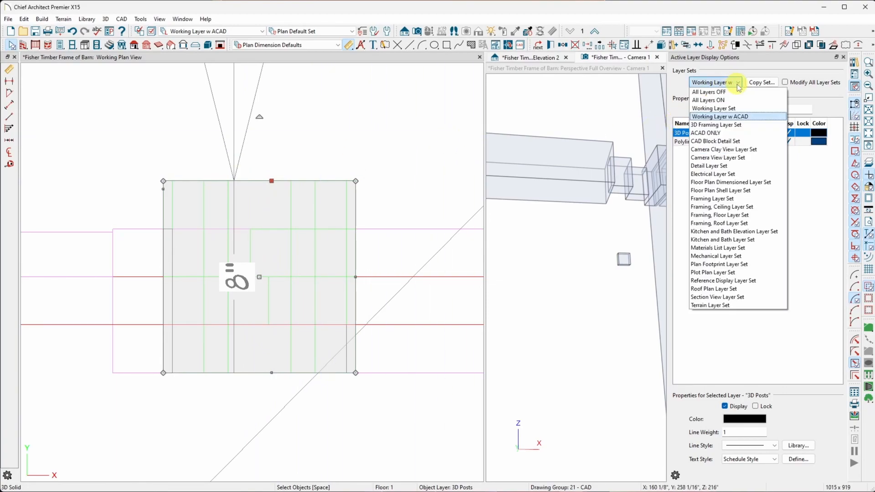
left_click(742, 109)
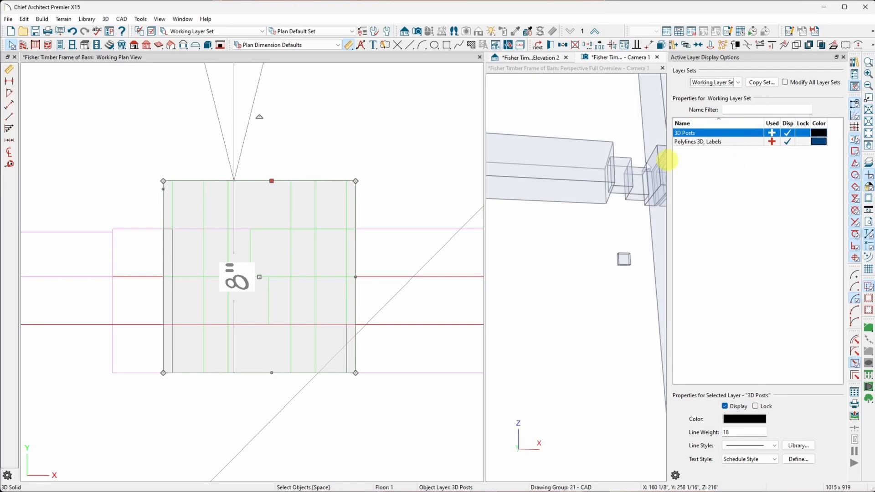
left_click(432, 139)
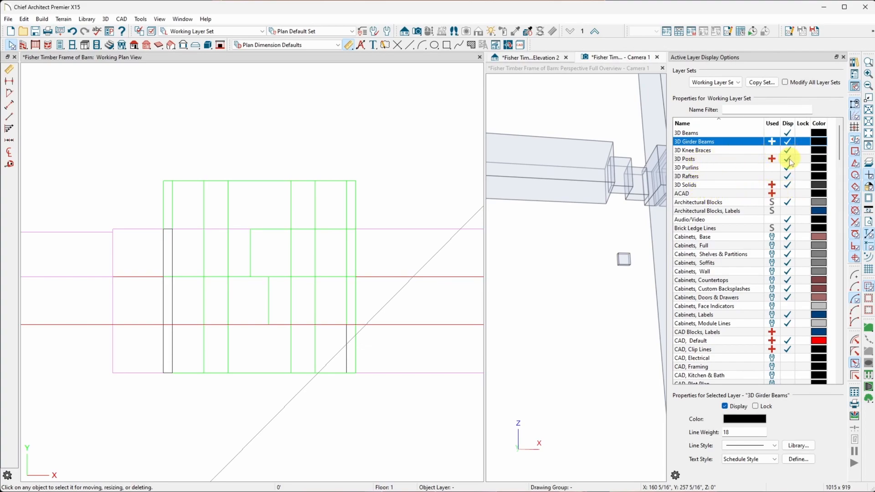
Step: Select the outer posts at both ends of the girder line and check which layer they use
left_click(279, 183)
scroll(382, 283, "down", 5)
scroll(383, 283, "down", 4)
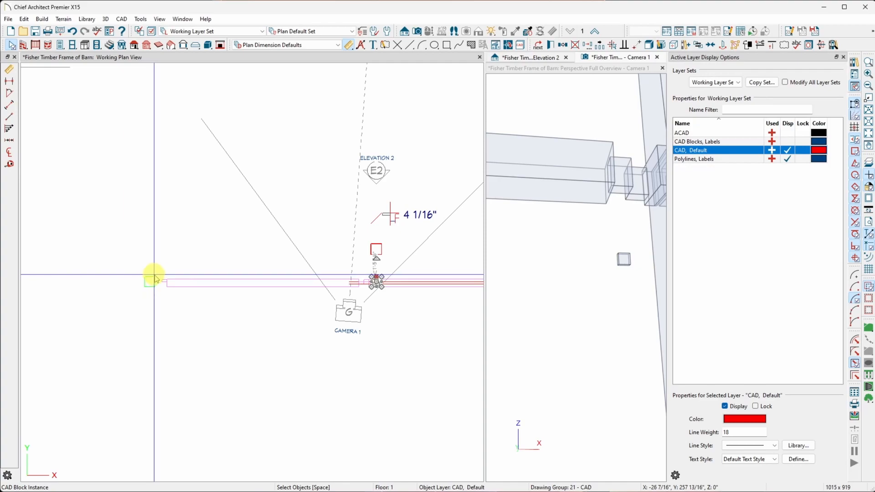
key("Escape")
left_click(155, 277)
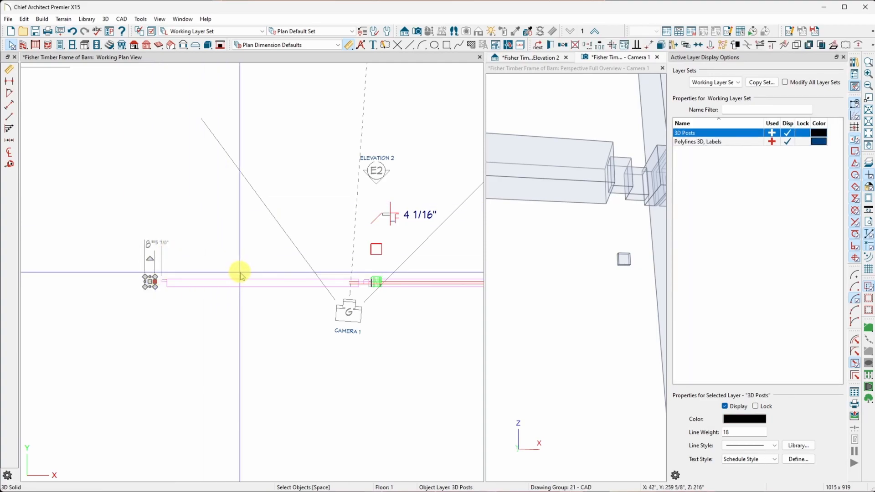
scroll(178, 260, "down", 2)
scroll(181, 264, "down", 1)
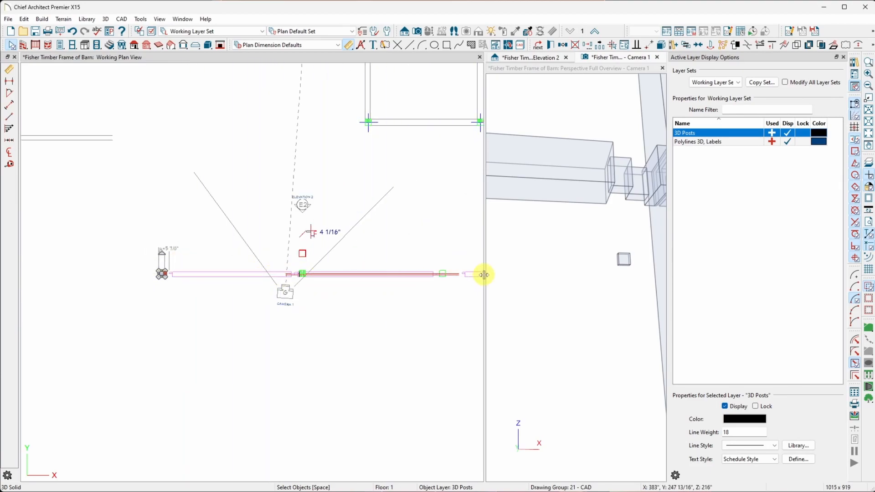
left_click(446, 271)
left_click_drag(444, 272, 160, 272)
scroll(327, 279, "up", 6)
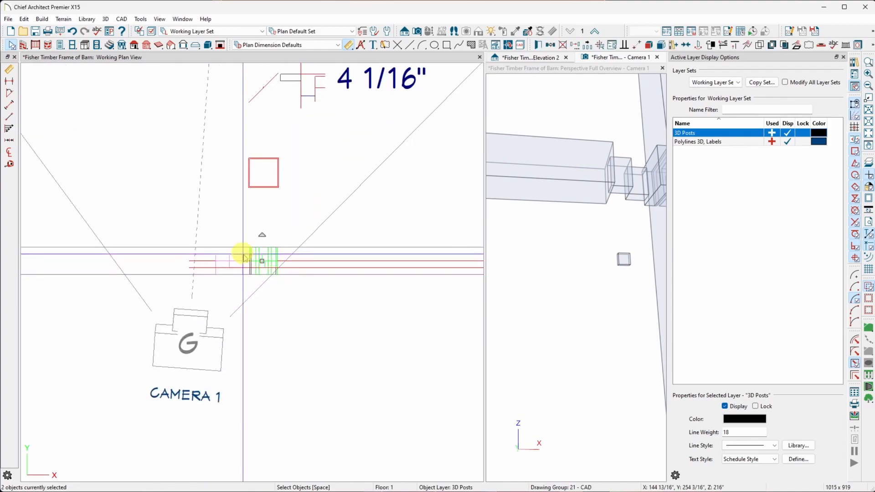
Step: Review the middle post's 3D Solid Specification, including its selected line, fill style, line style and layer
left_click(263, 249)
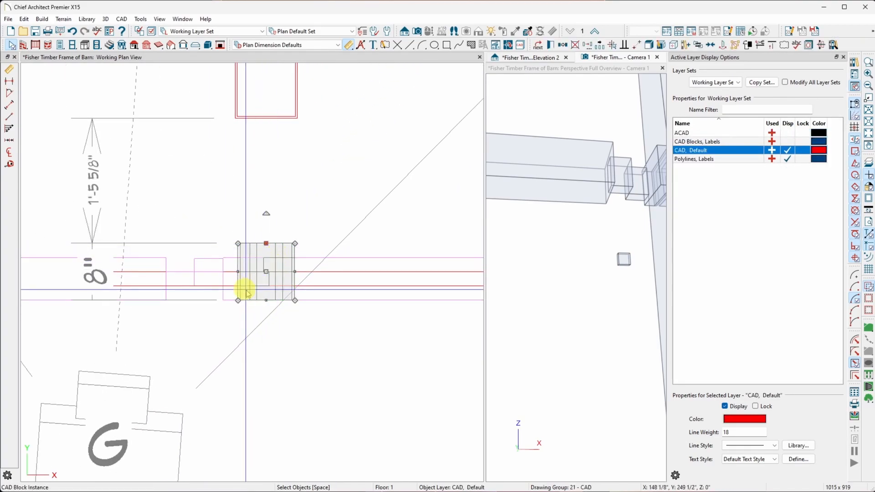
key("Tab")
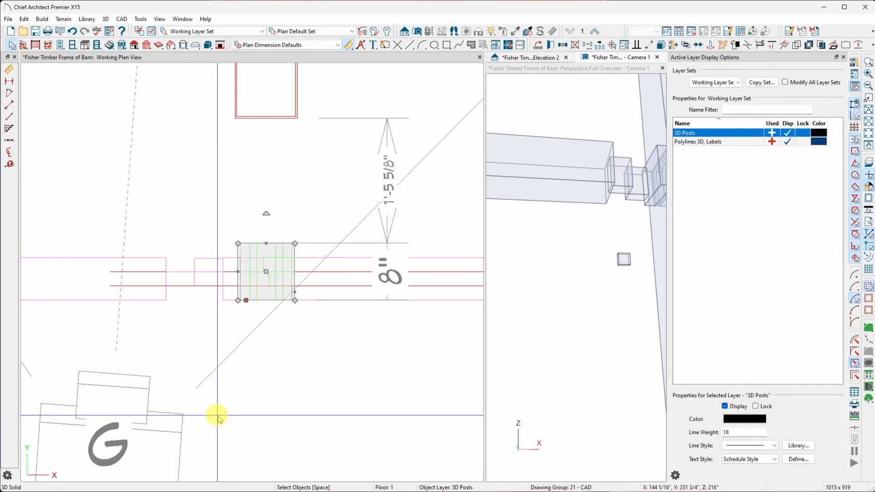
scroll(391, 355, "down", 3)
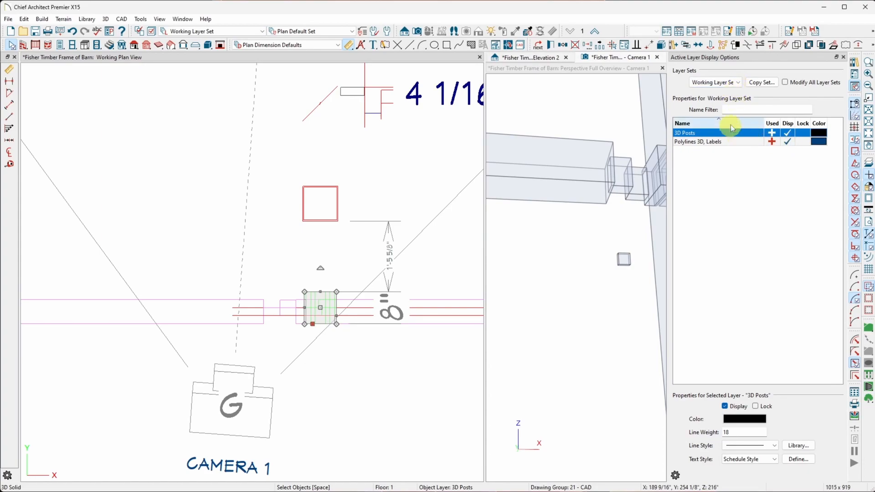
key("ctrl+e")
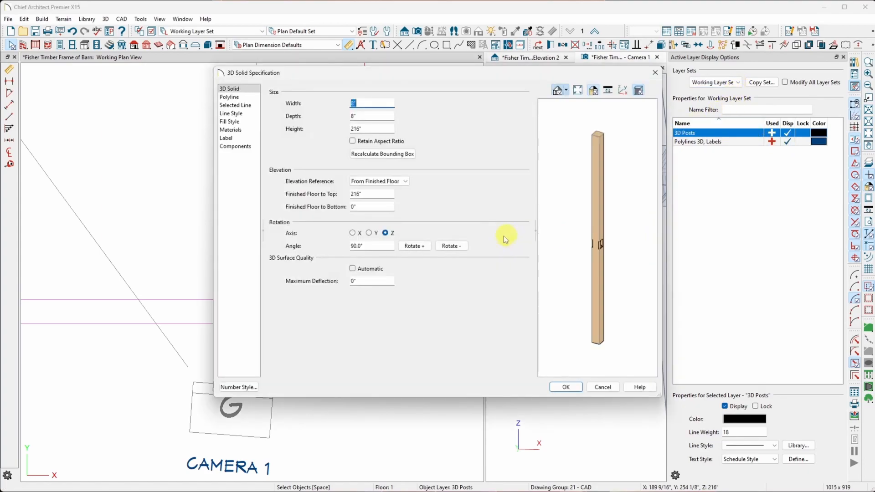
left_click(235, 105)
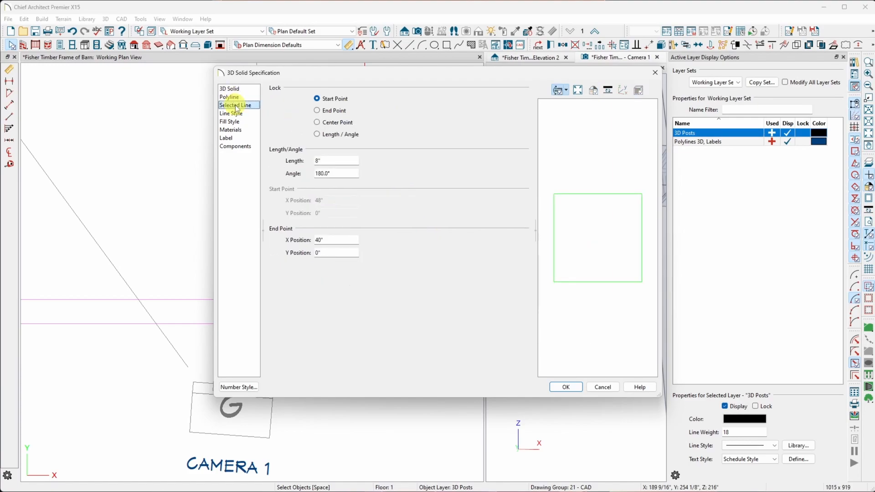
left_click(237, 121)
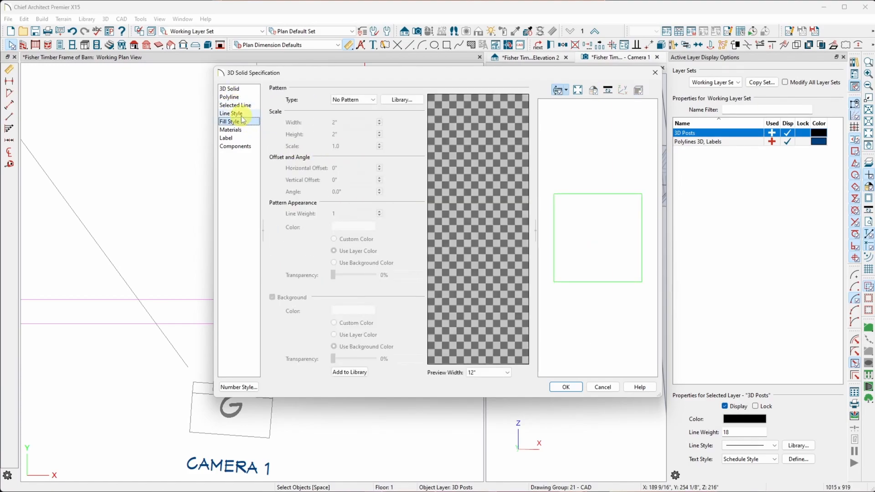
left_click(234, 114)
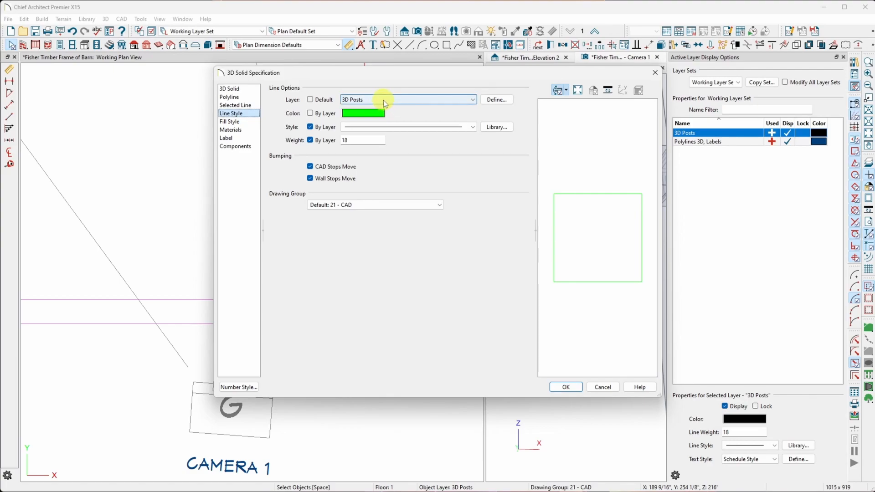
left_click(565, 387)
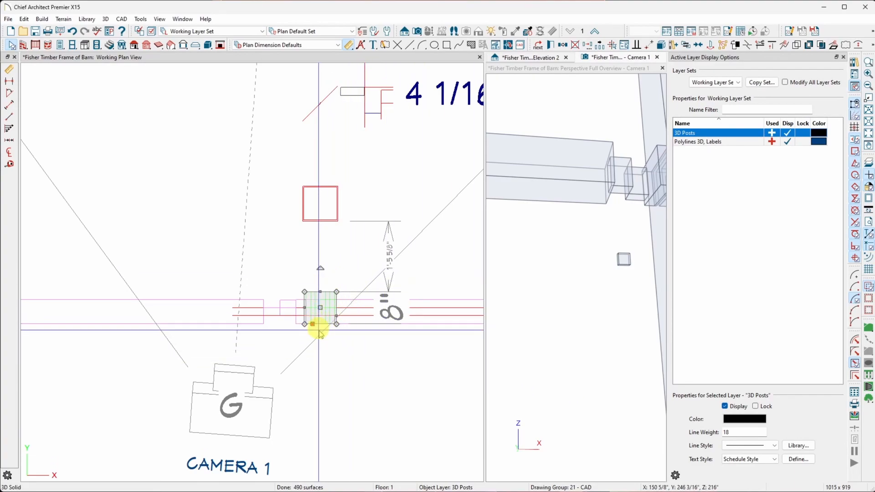
Step: Select the girder beam running from the middle post to the right-hand post
scroll(317, 336, "up", 2)
scroll(285, 299, "up", 4)
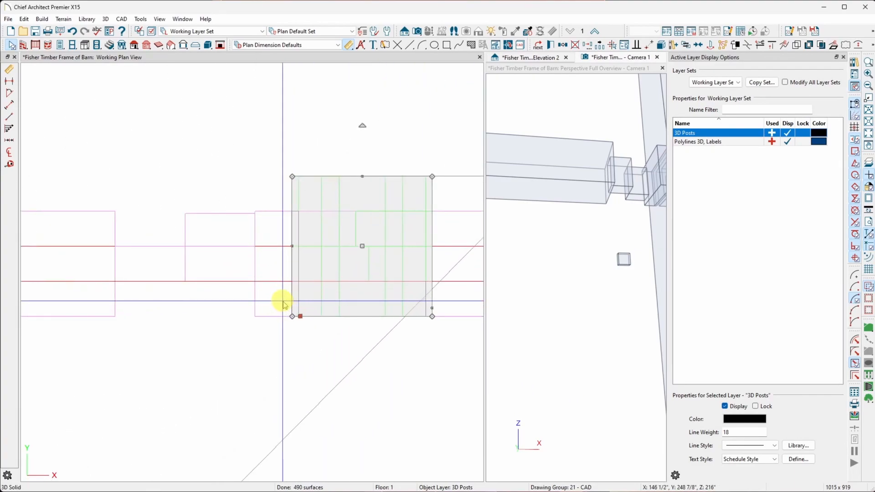
scroll(207, 203, "down", 3)
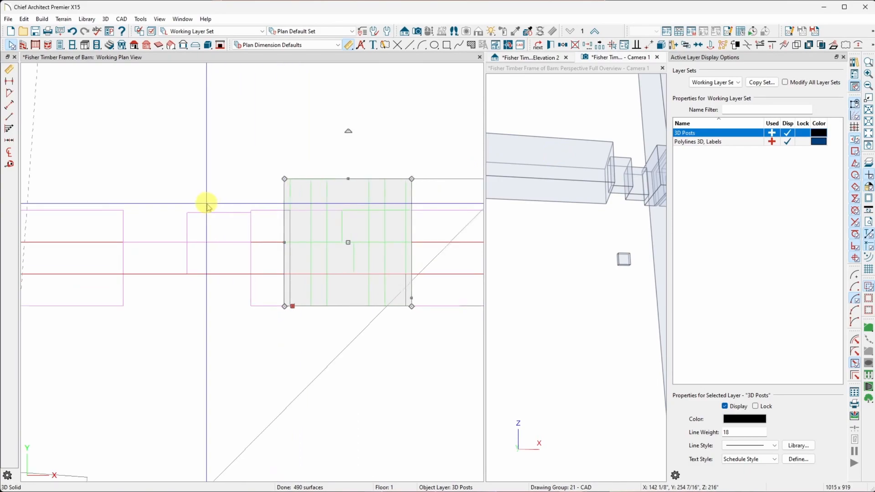
scroll(258, 250, "down", 5)
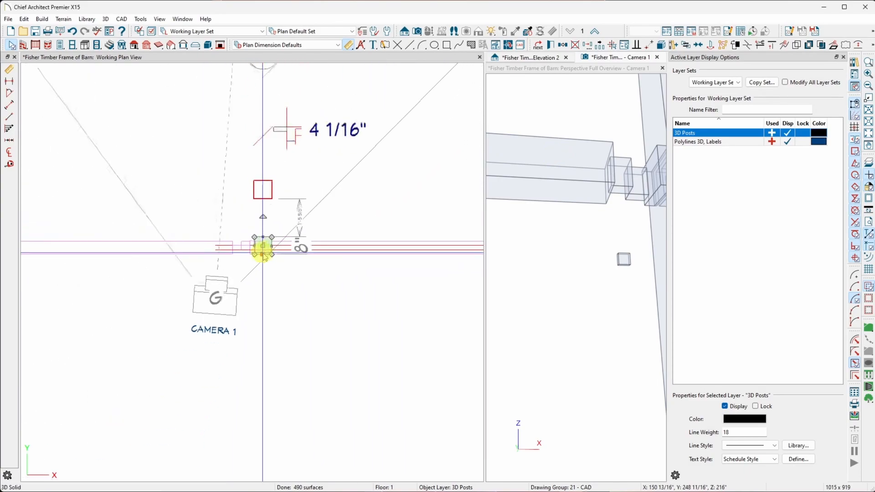
left_click(375, 263)
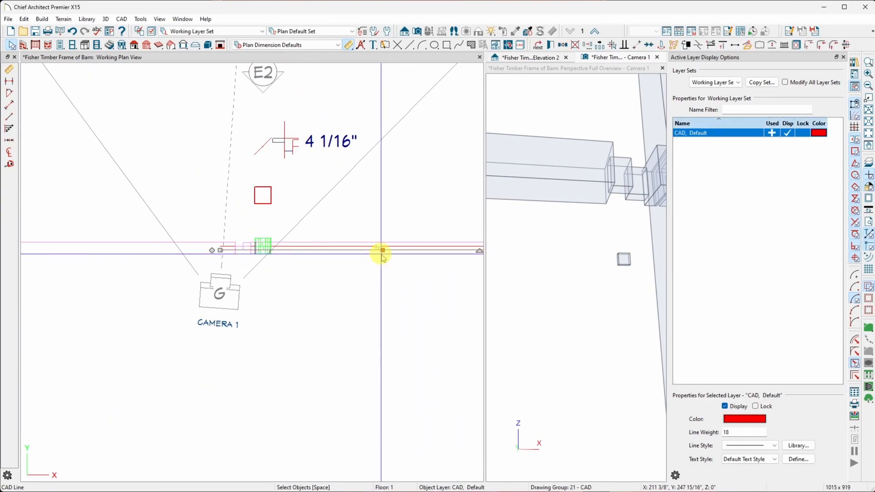
left_click(382, 254)
scroll(260, 251, "down", 2)
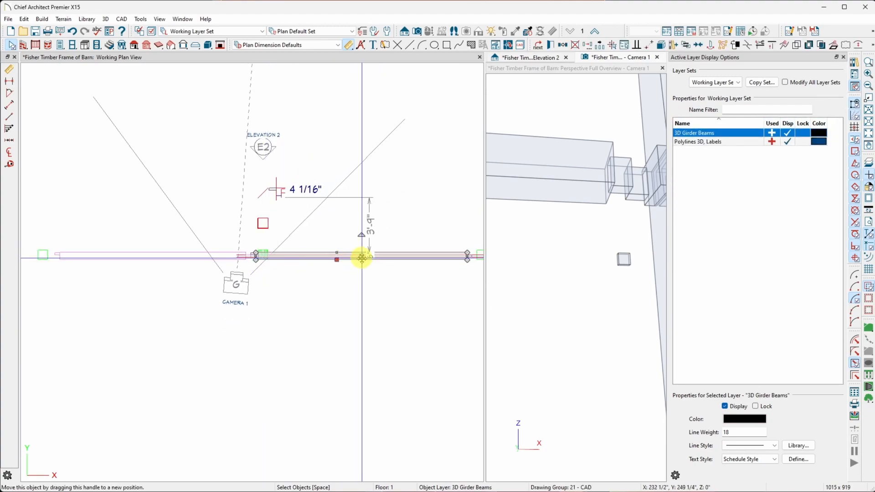
Step: Move the girder beam solid about 1'-7 5/8" straight up in plan, away from the middle post
left_click_drag(361, 255, 382, 231)
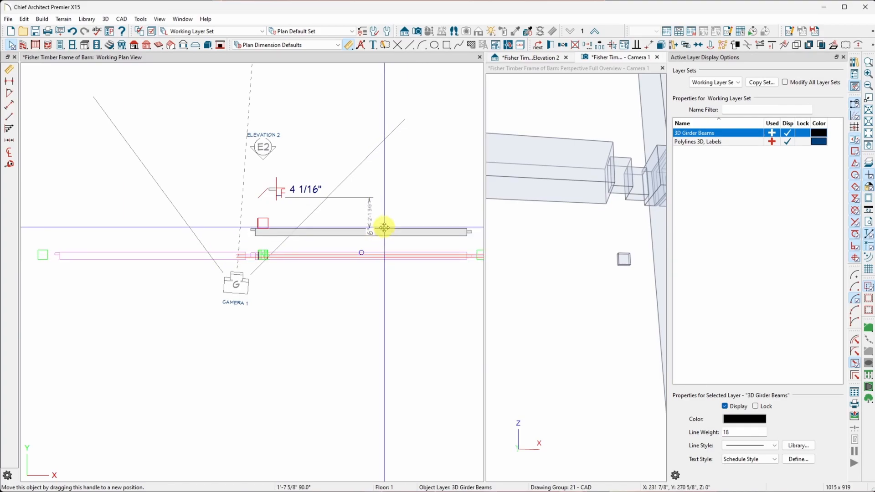
scroll(275, 262, "up", 4)
scroll(274, 255, "down", 3)
scroll(254, 250, "up", 5)
scroll(274, 260, "up", 3)
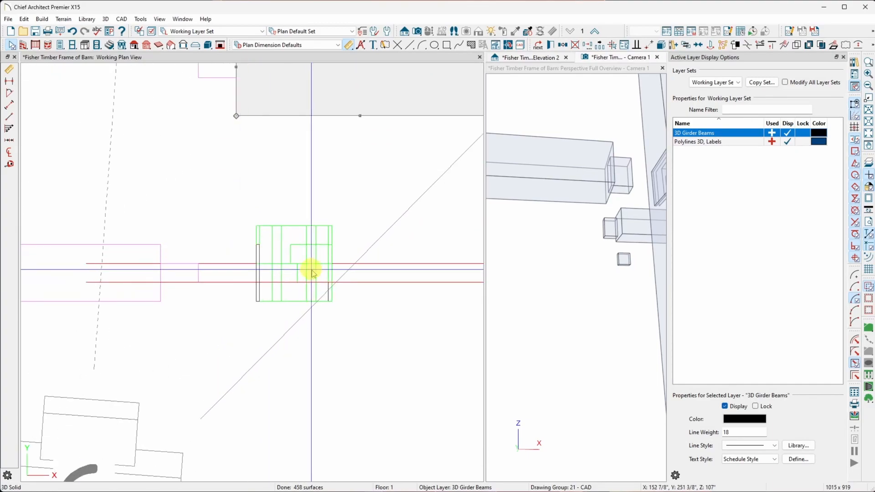
scroll(246, 273, "up", 2)
scroll(223, 269, "down", 8)
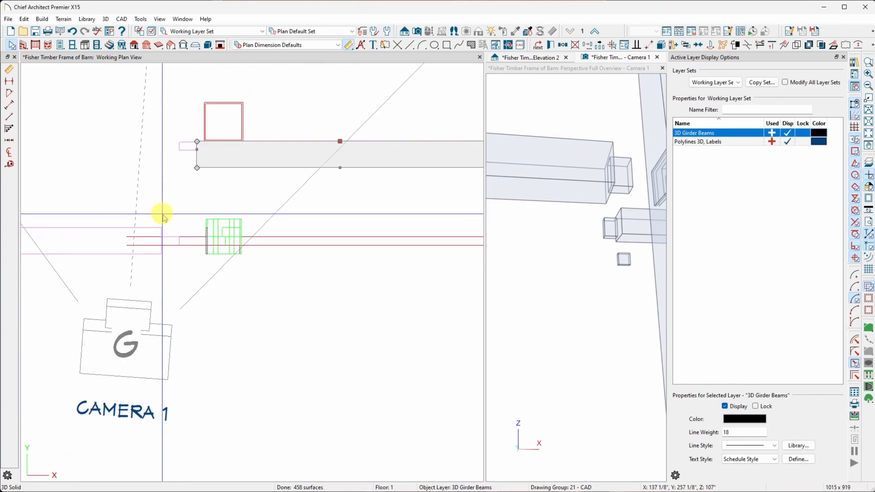
scroll(279, 256, "down", 2)
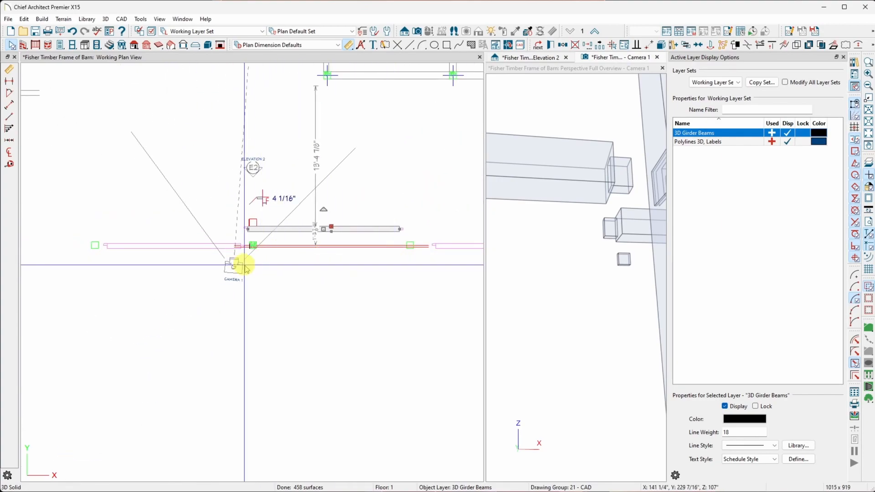
Step: Draw a horizontal CAD line about 31'-11" long along the upper faces of the posts, starting at the left post
scroll(238, 258, "up", 2)
scroll(259, 250, "down", 1)
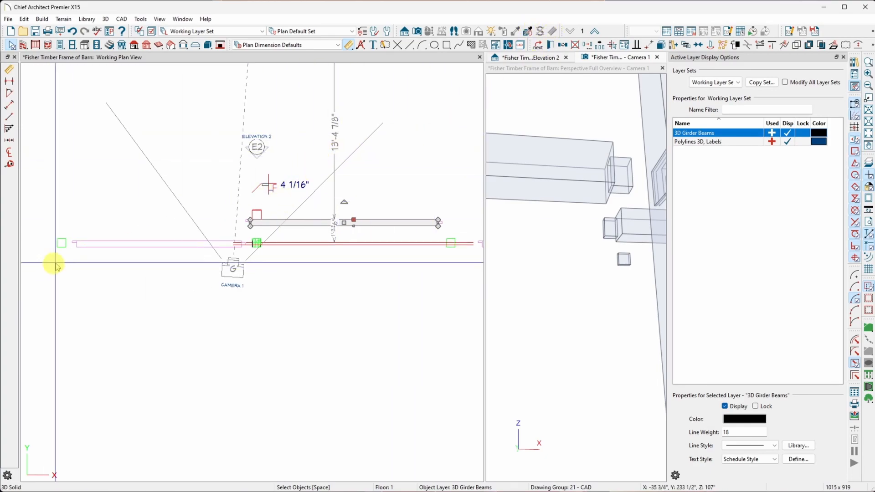
key("l")
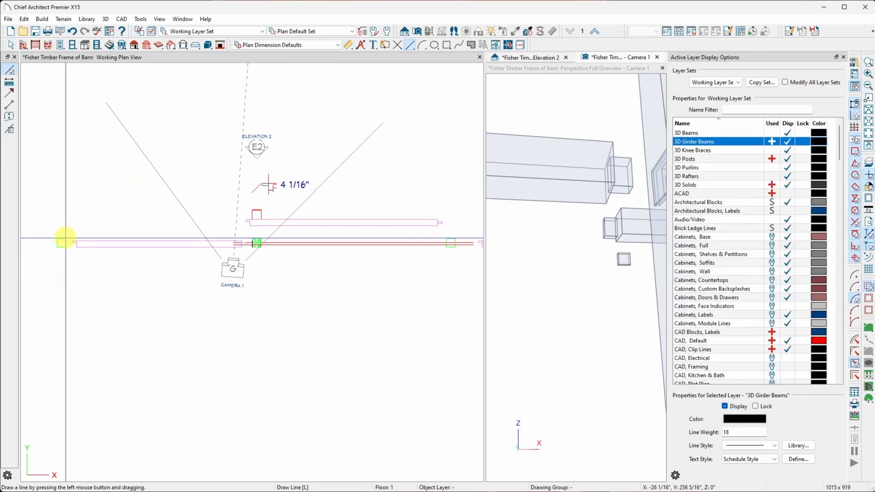
left_click_drag(63, 236, 475, 237)
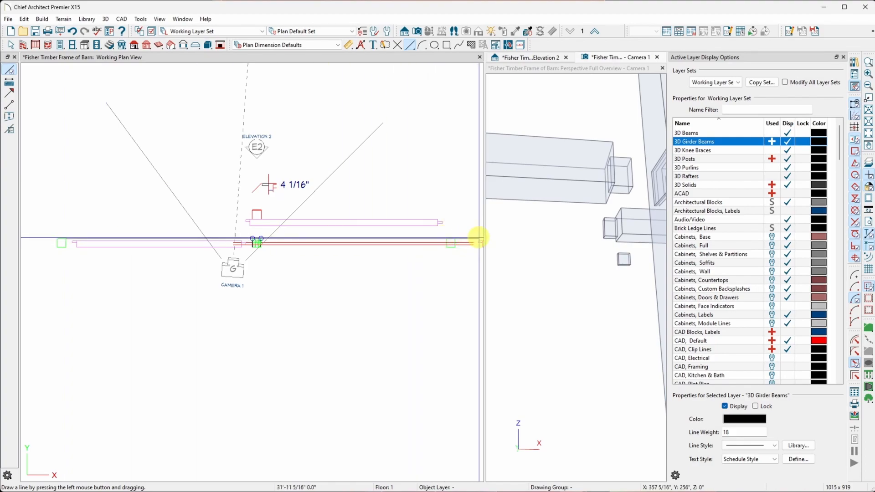
scroll(253, 240, "up", 2)
scroll(253, 240, "up", 3)
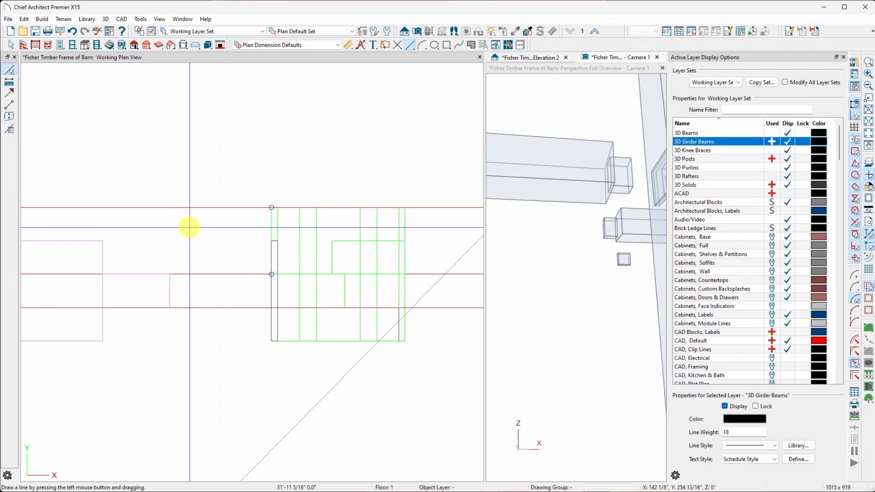
right_click(189, 225)
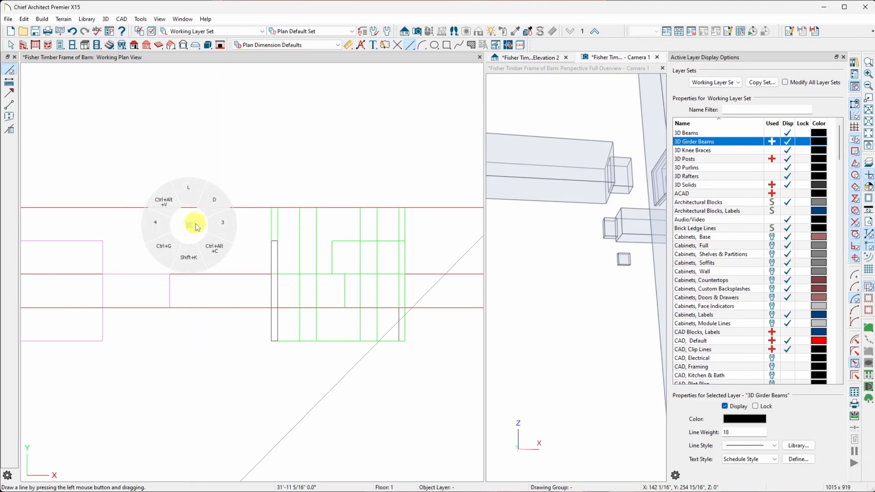
left_click(188, 223)
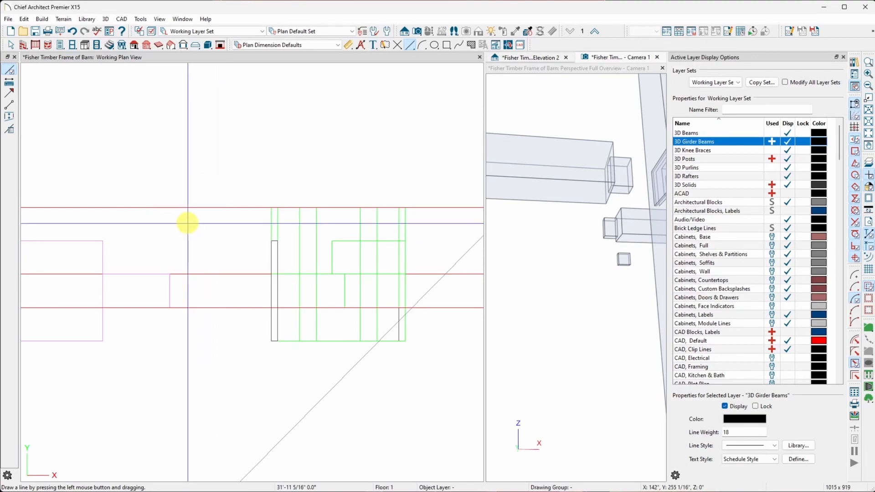
scroll(187, 223, "up", 1)
key("space")
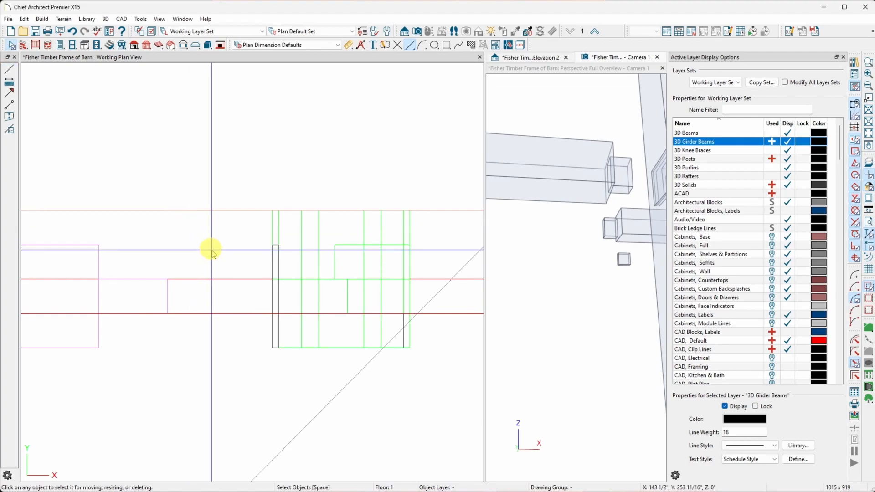
Step: Select the CAD block over the middle post, hide the CAD, Default layer, and display it again
left_click(274, 231)
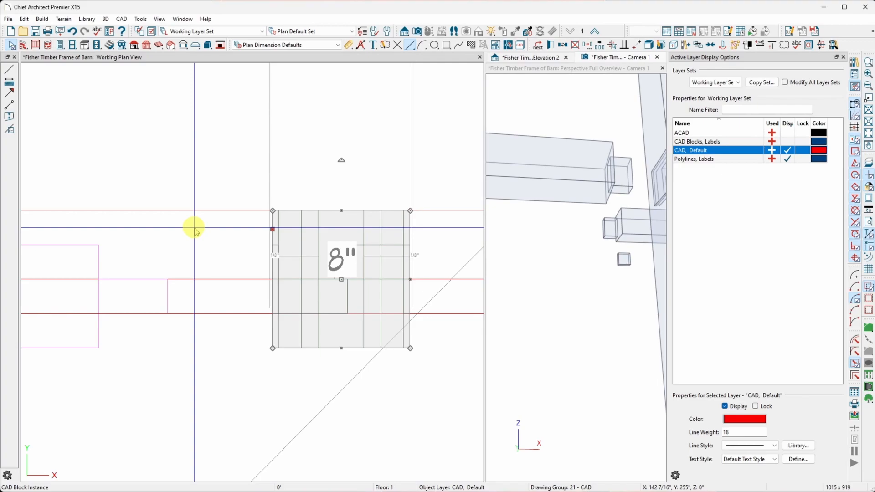
left_click(735, 83)
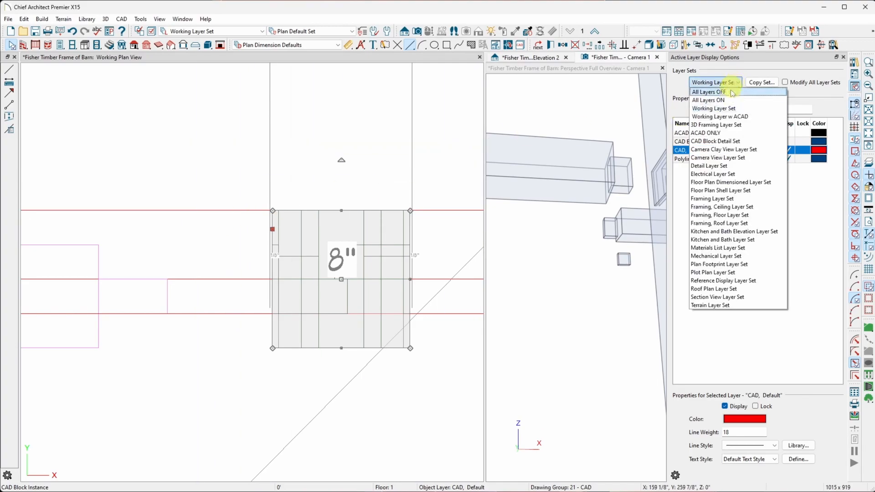
left_click(813, 196)
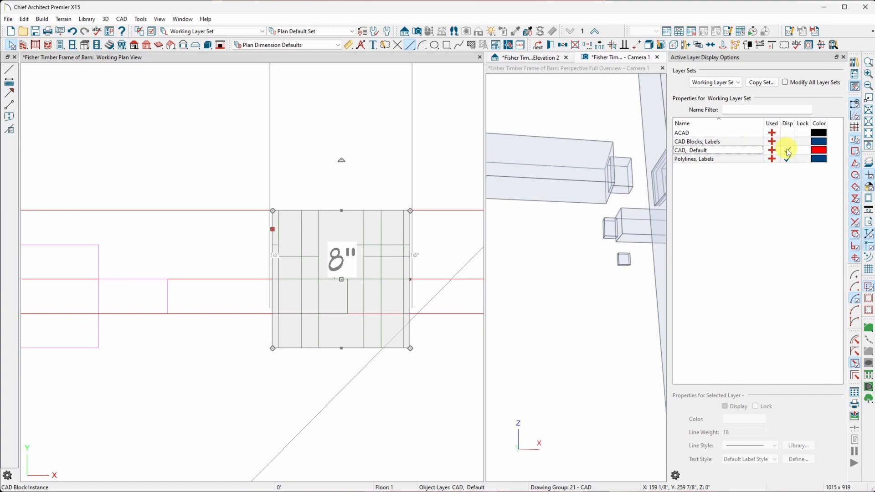
left_click(787, 148)
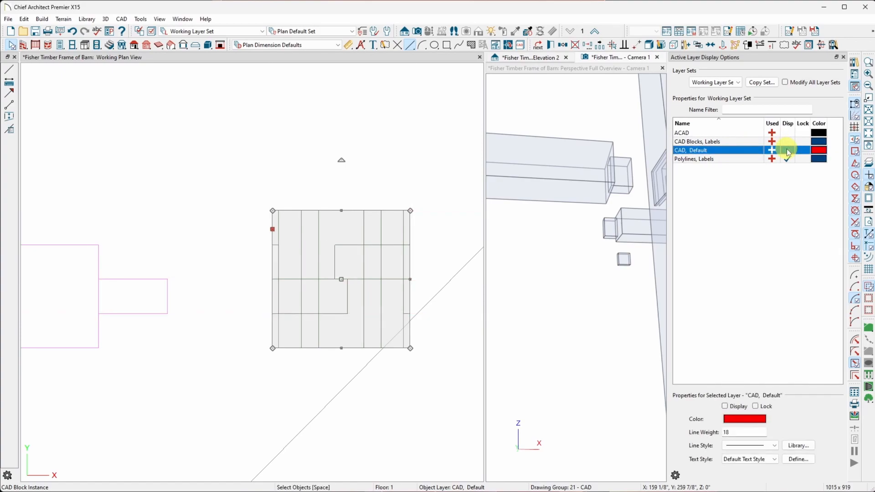
left_click(787, 148)
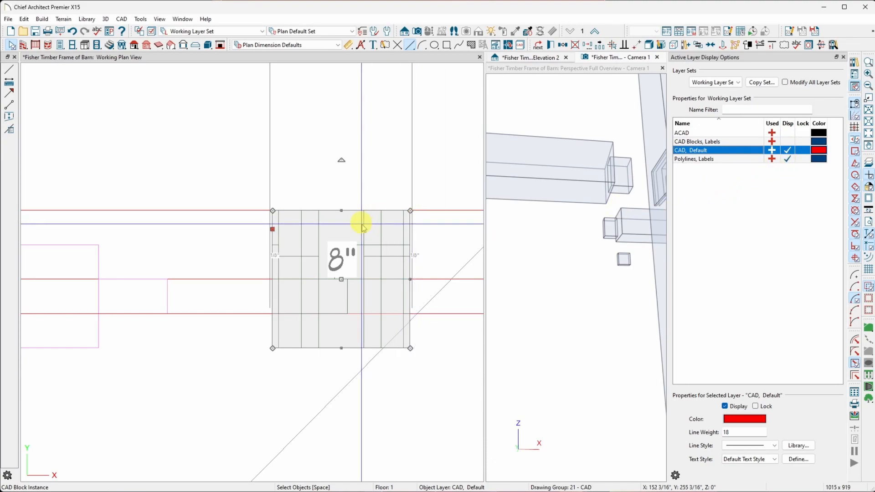
Step: Assign the CAD block over the middle post to the ACAD layer
left_click(303, 226)
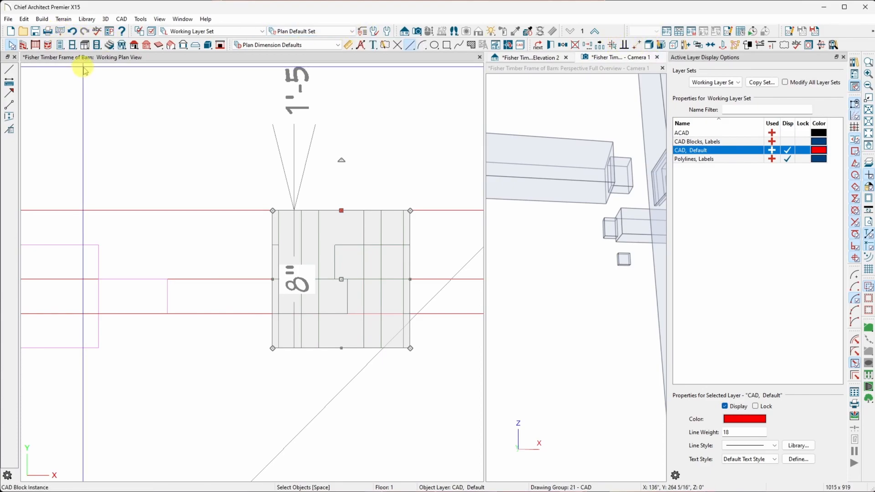
key("e")
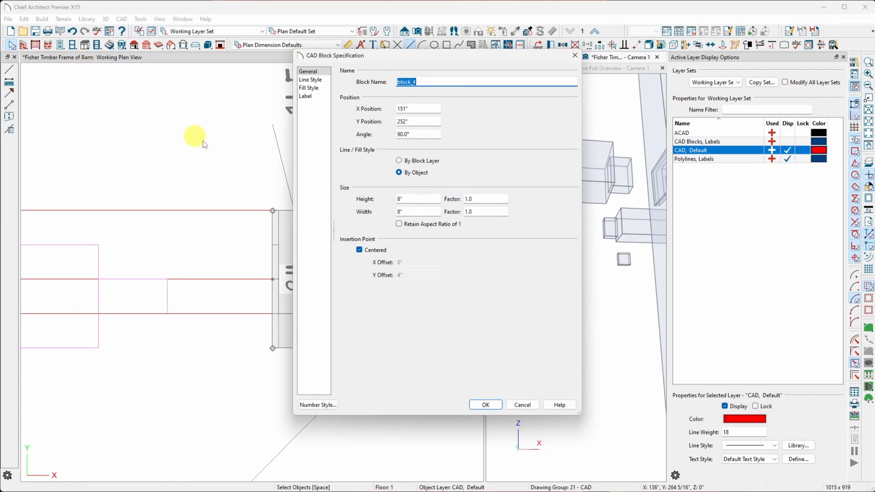
left_click(313, 81)
left_click(450, 82)
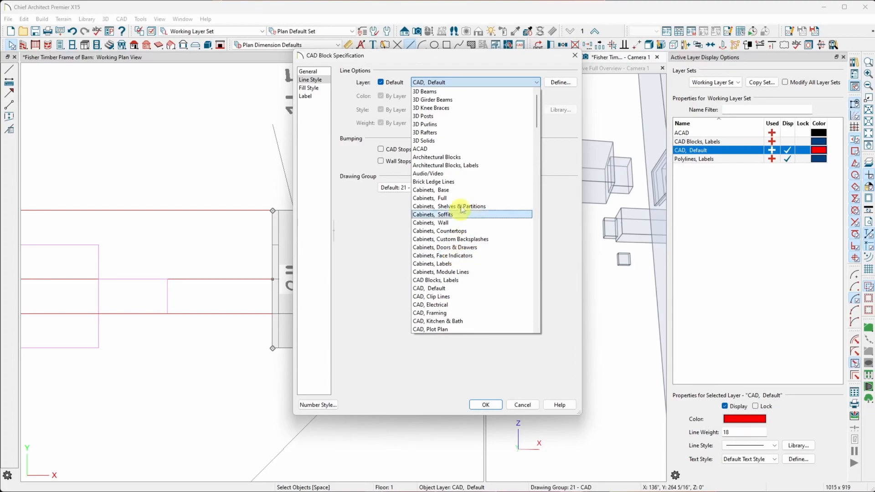
left_click(452, 149)
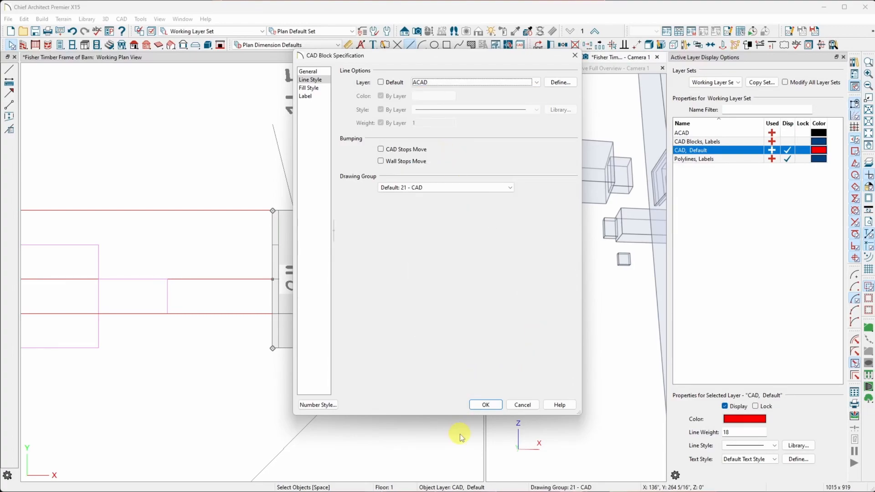
left_click(487, 405)
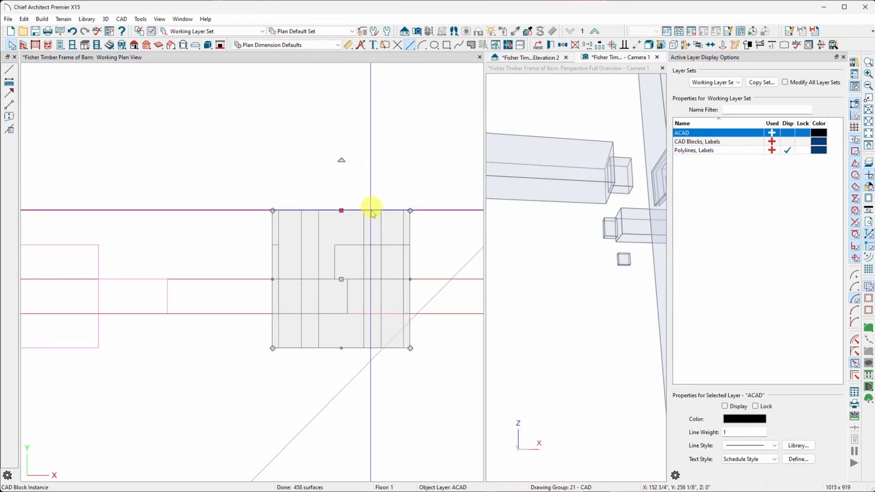
left_click(356, 188)
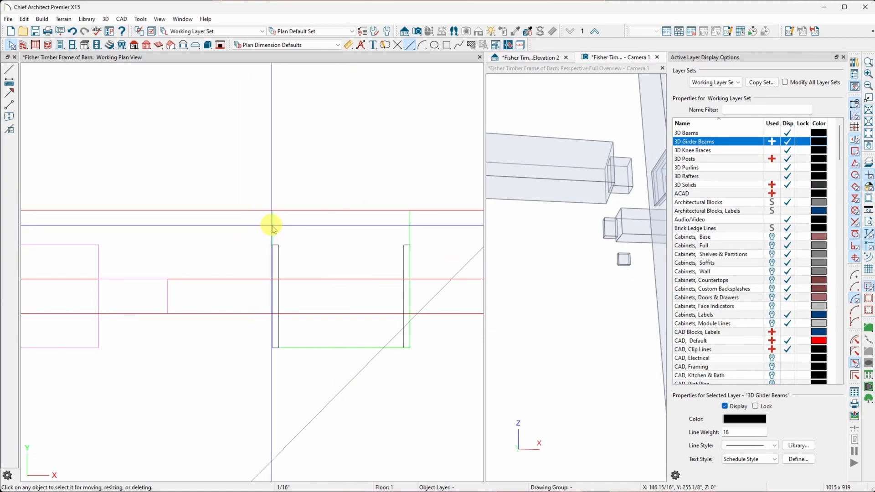
Step: Subtract the thin solid on the left face from the middle post, without retaining the original objects
left_click(273, 225)
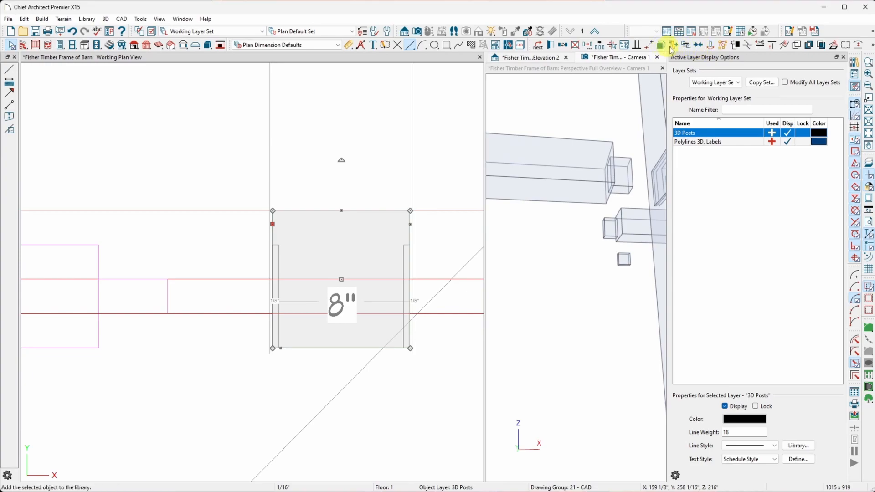
left_click(825, 46)
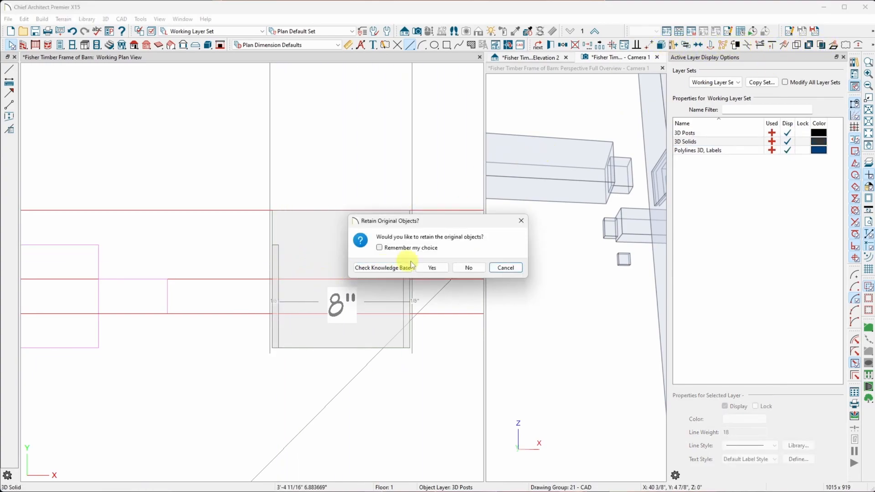
left_click(468, 268)
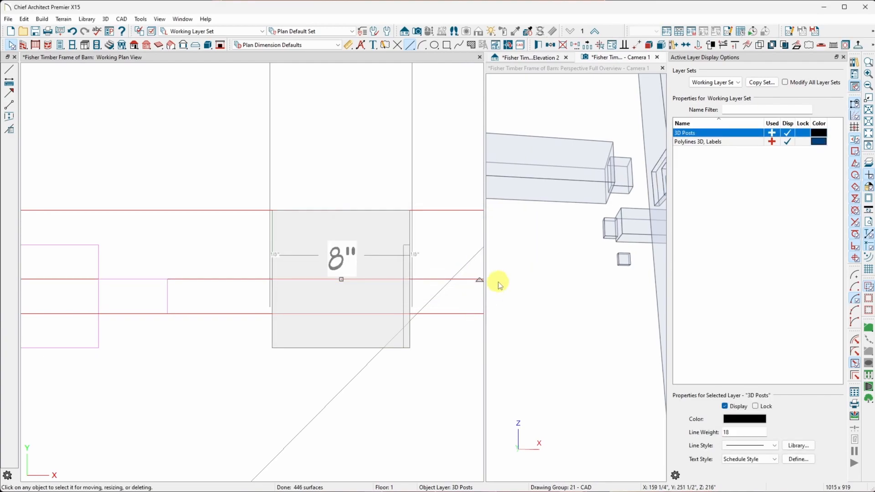
Step: Examine the girder beam's tenon and the post's mortise from several angles in the camera view
left_click(623, 165)
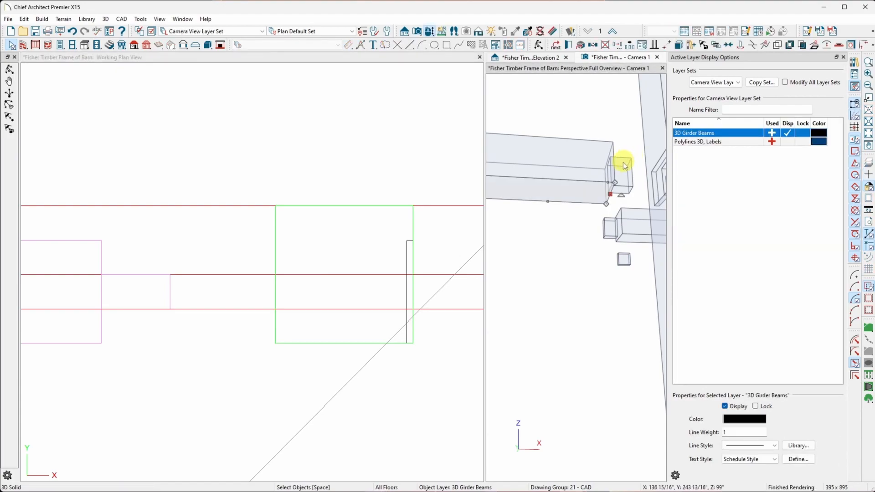
scroll(638, 248, "up", 3)
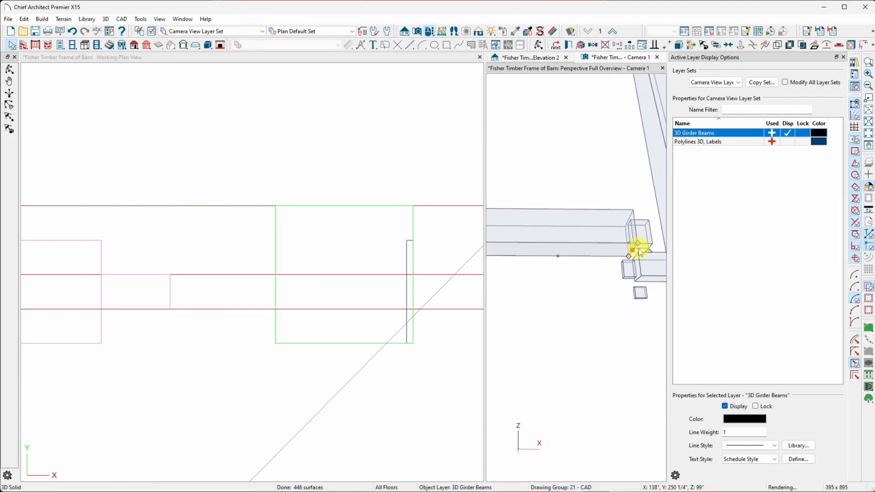
scroll(640, 250, "down", 3)
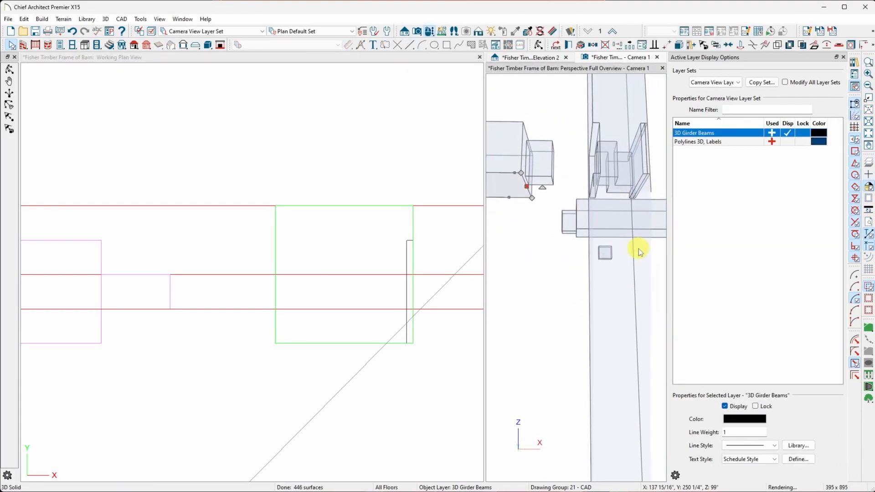
scroll(639, 248, "down", 3)
middle_click_drag(597, 191, 563, 174)
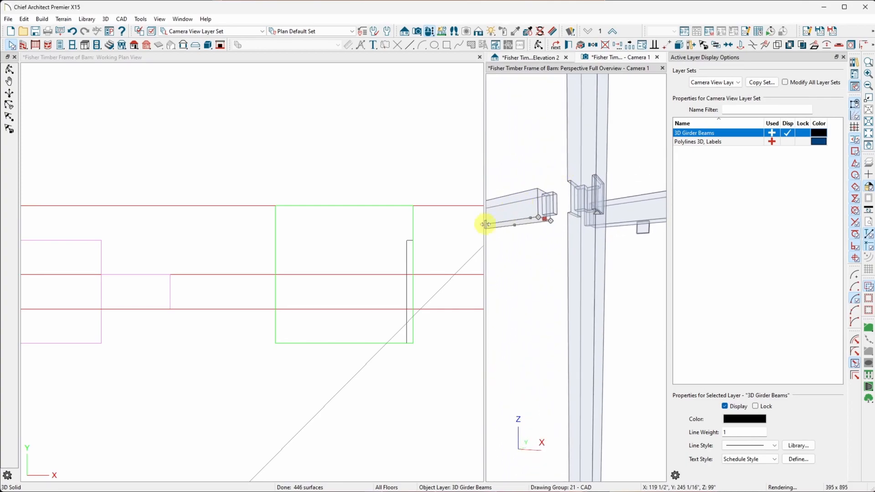
Step: Copy the thin solid on the middle post's right face to a clear spot directly above the post in plan
left_click(401, 268)
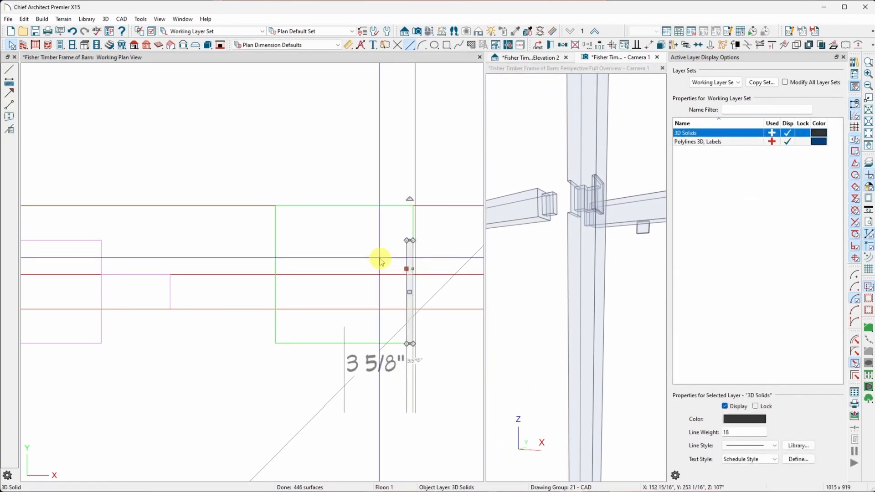
scroll(365, 249, "down", 5)
scroll(346, 243, "down", 4)
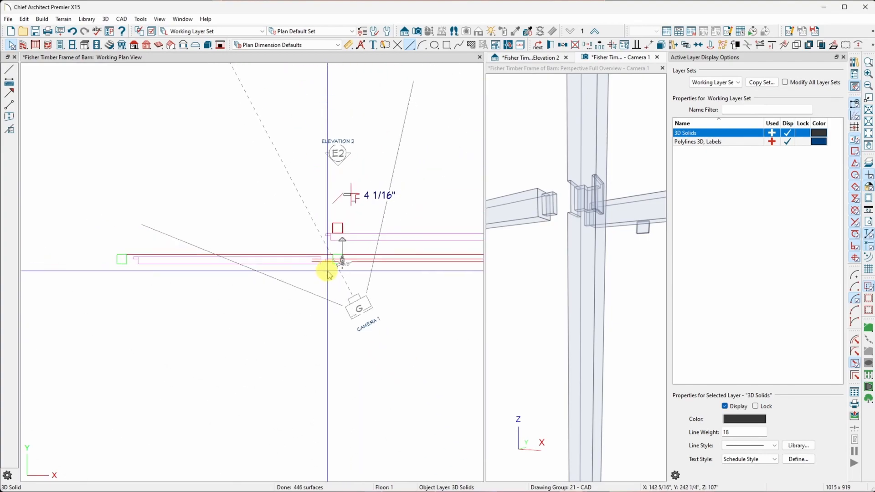
scroll(327, 273, "up", 1)
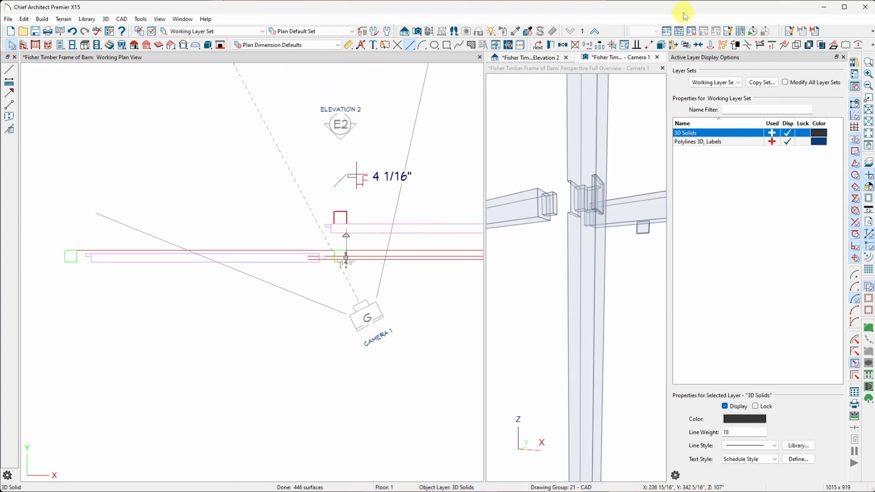
left_click(563, 47)
scroll(347, 259, "up", 5)
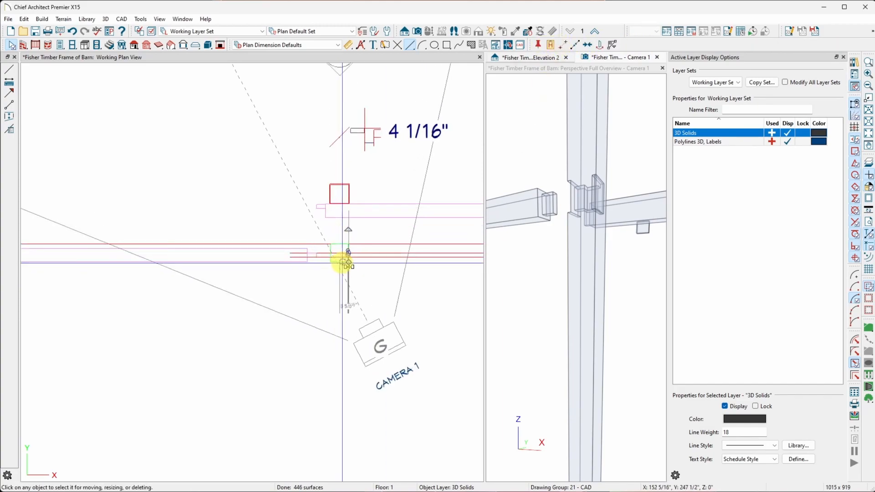
scroll(351, 260, "up", 3)
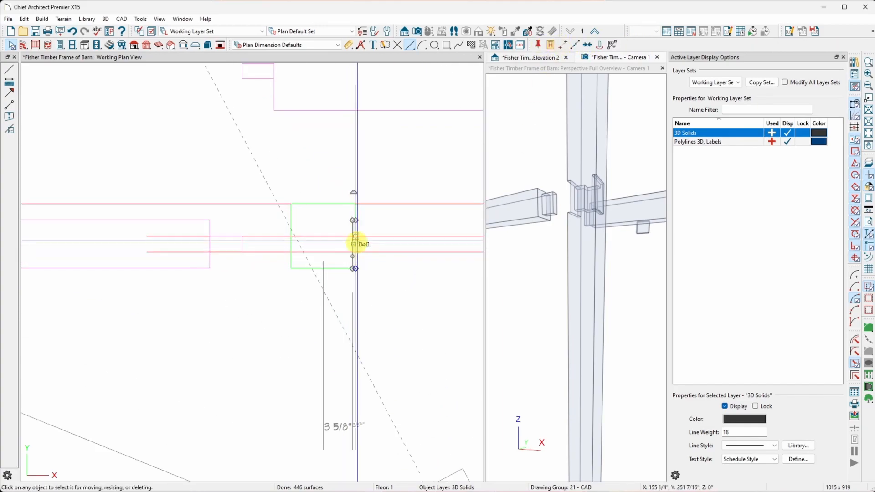
left_click(357, 203)
scroll(433, 210, "down", 4)
scroll(403, 204, "up", 4)
left_click_drag(403, 206, 386, 210)
left_click_drag(386, 164, 386, 164)
scroll(387, 275, "up", 3)
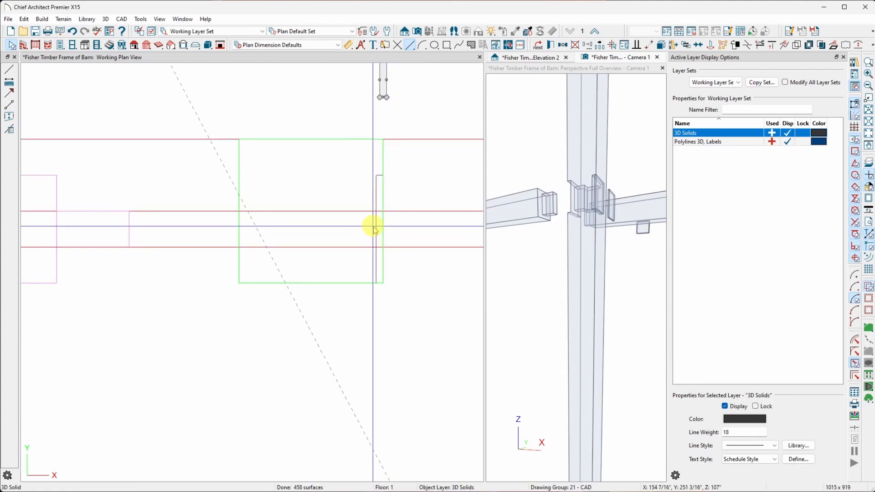
Step: Stretch the thin solid on the middle post's right face past the post's edges, to 3/4" wide and 6 1/2" long
scroll(373, 245, "up", 2)
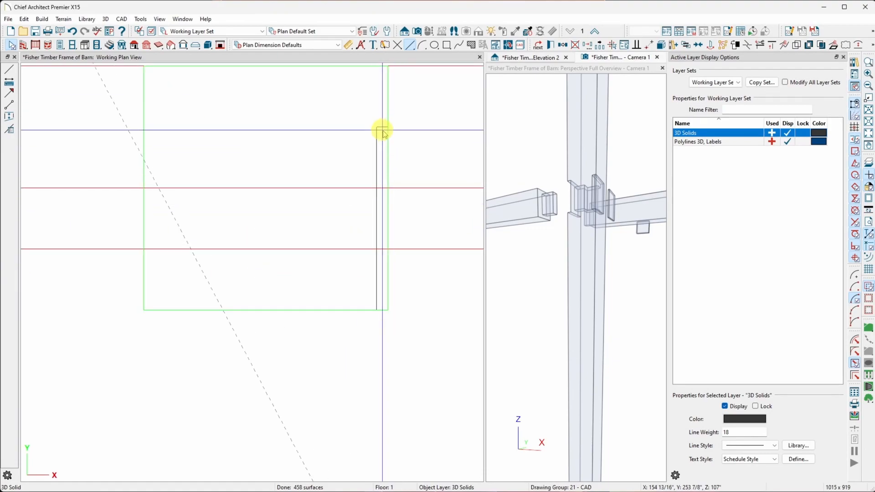
left_click(385, 128)
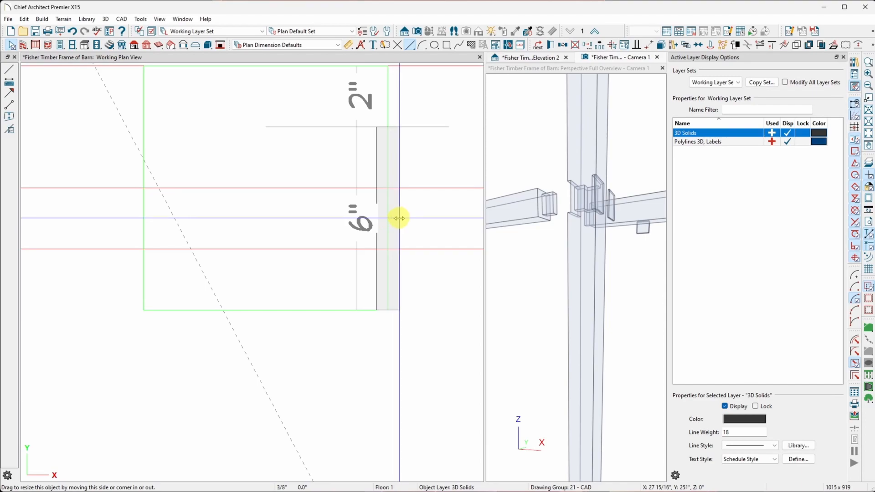
left_click_drag(399, 219, 400, 218)
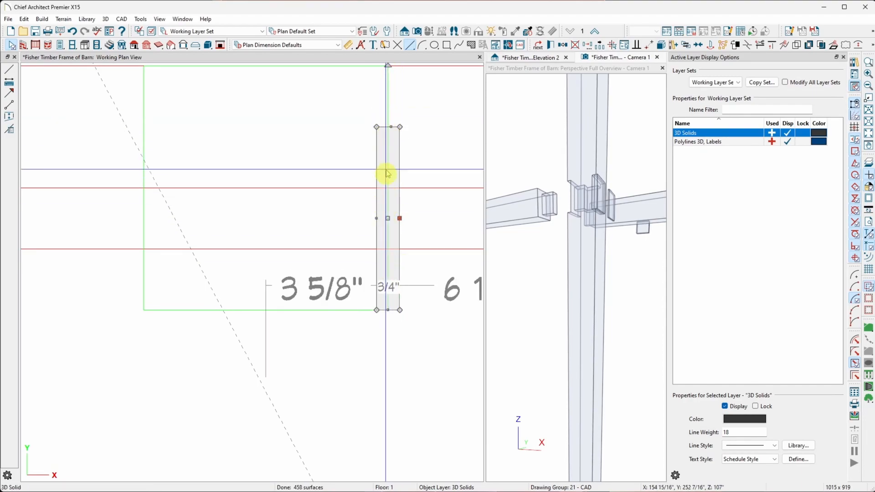
left_click_drag(388, 307, 391, 324)
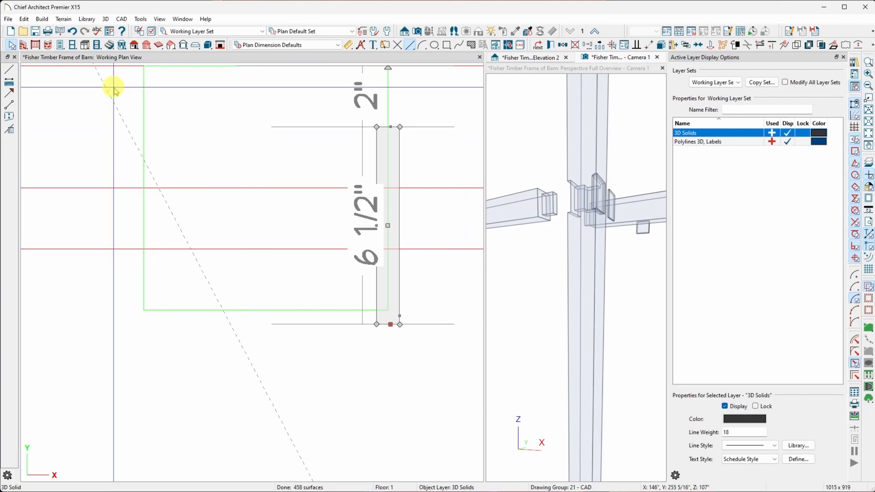
Step: Subtract the stretched thin solid from the middle post in plan
left_click(237, 306)
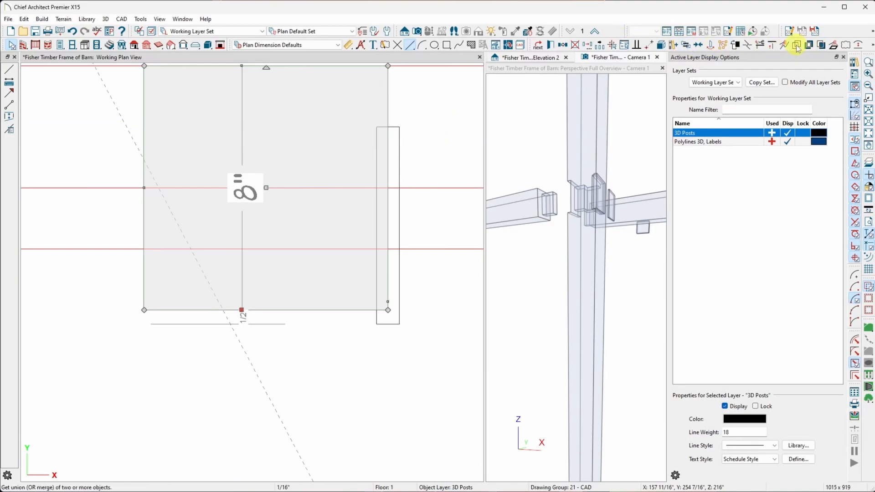
left_click(399, 224)
left_click(469, 270)
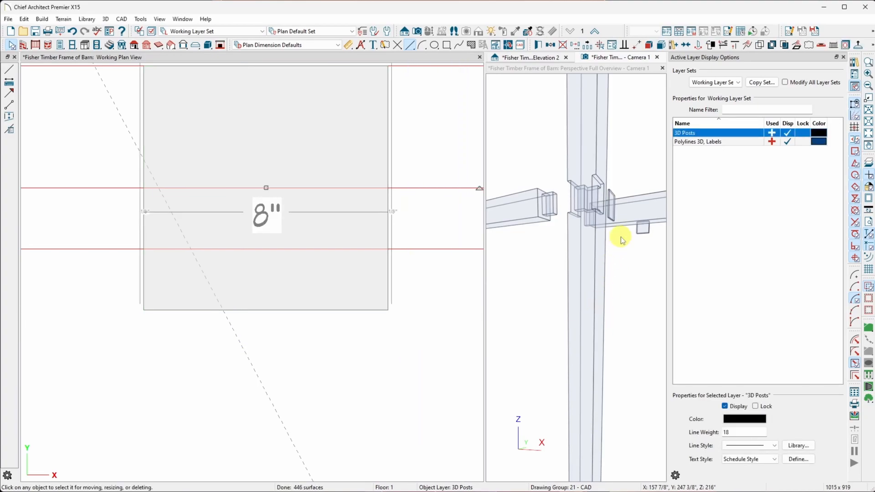
Step: Create a cross section/elevation view looking at the posts from below the frame in plan, and display the 3D Posts layer in it
scroll(601, 186, "down", 3)
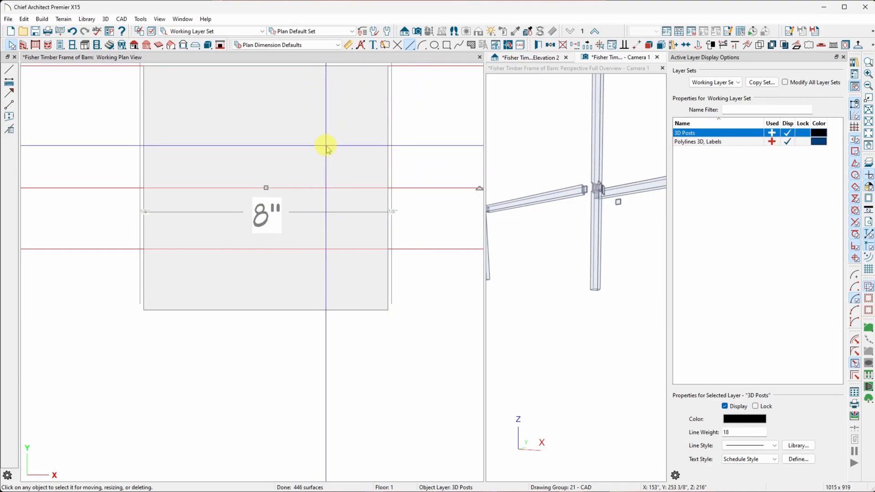
scroll(306, 322, "down", 2)
scroll(308, 187, "down", 5)
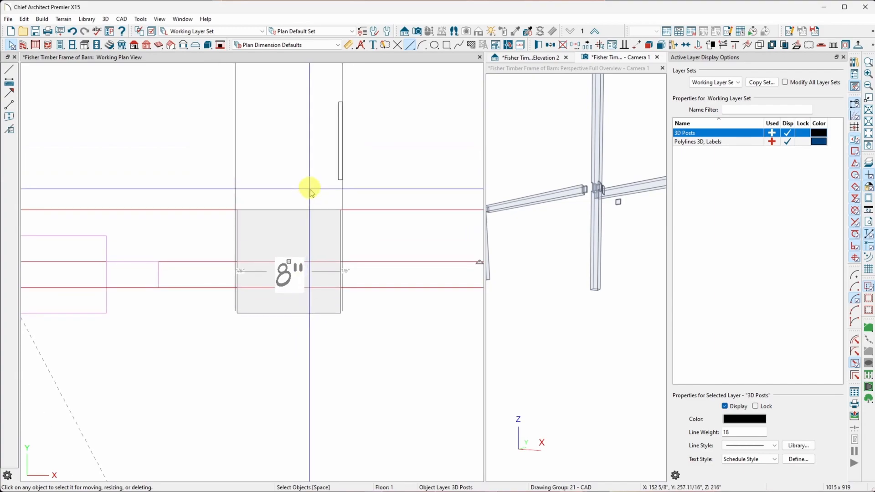
scroll(328, 176, "down", 4)
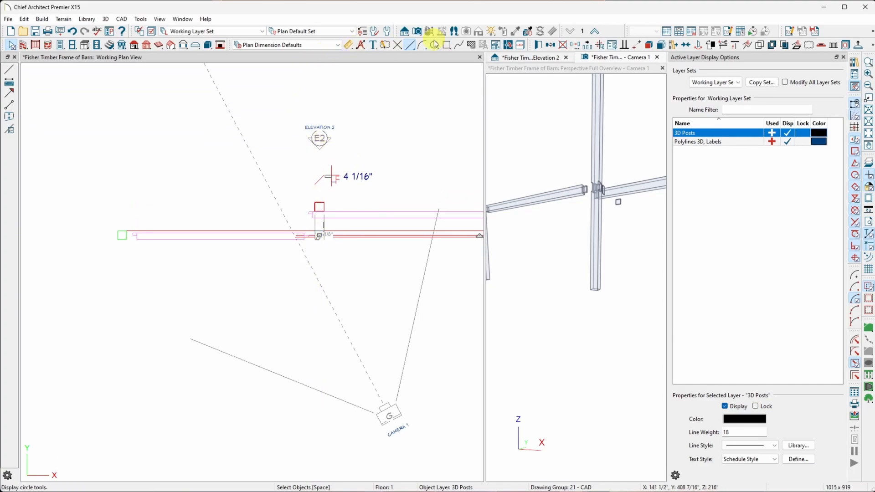
left_click(405, 32)
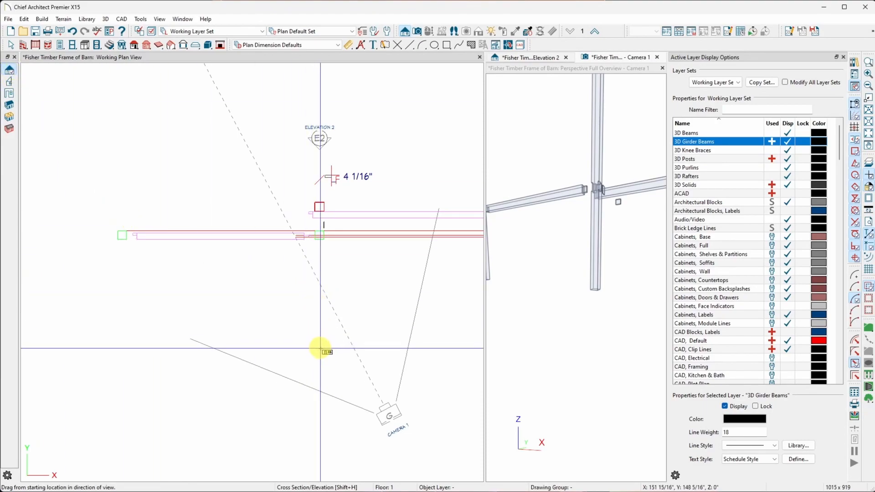
scroll(229, 322, "down", 4)
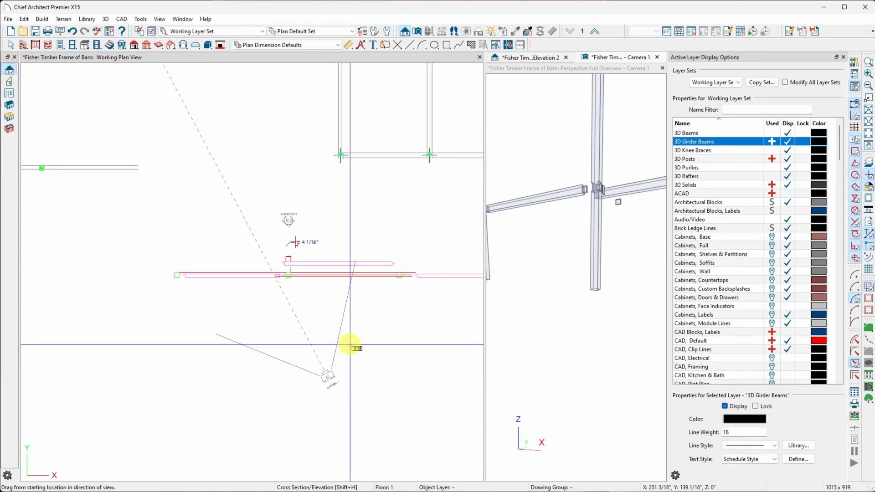
scroll(254, 251, "down", 3)
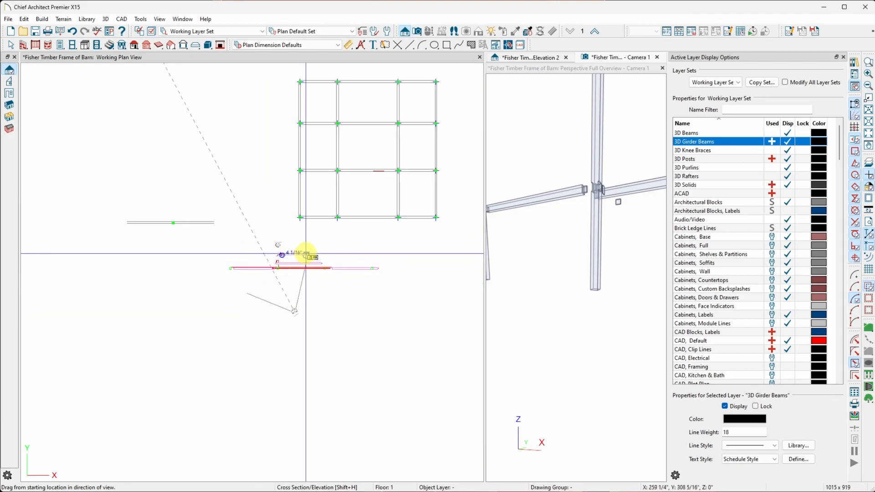
scroll(287, 310, "up", 4)
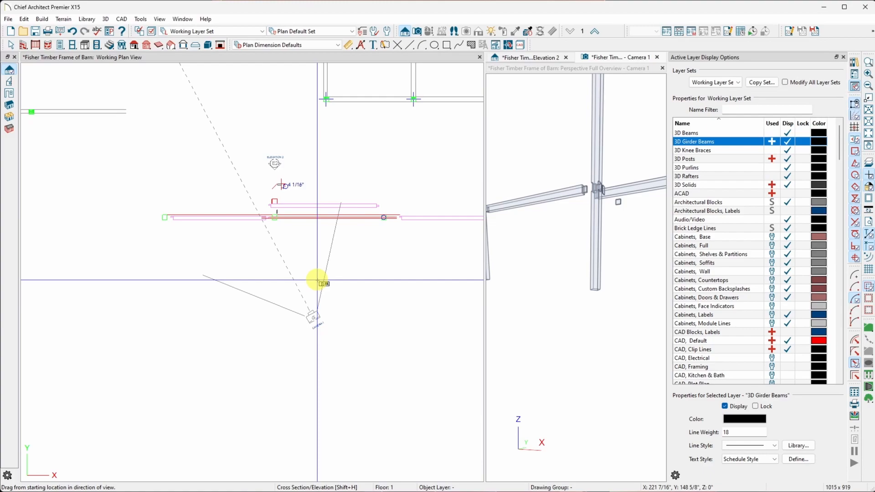
scroll(273, 217, "up", 5)
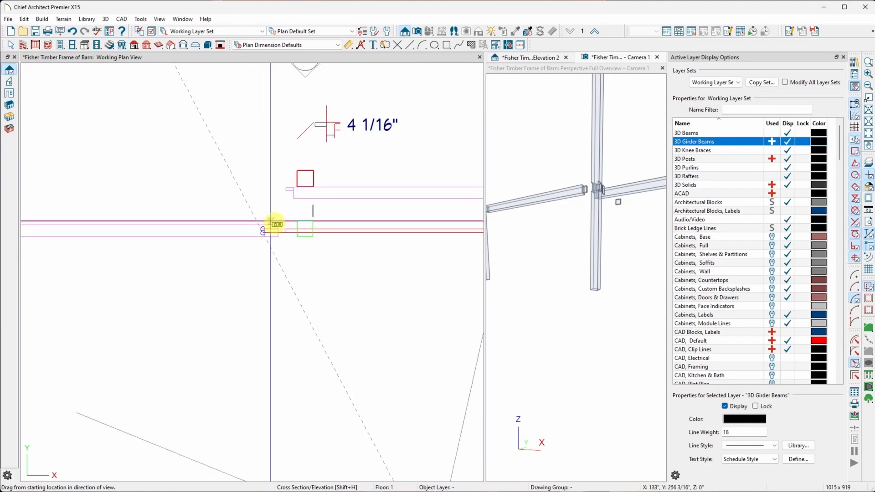
scroll(304, 237, "down", 3)
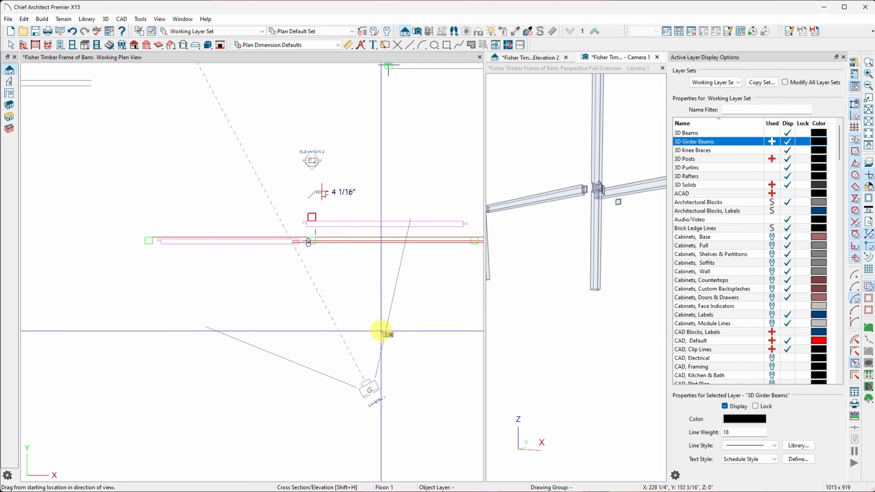
left_click_drag(385, 302, 385, 258)
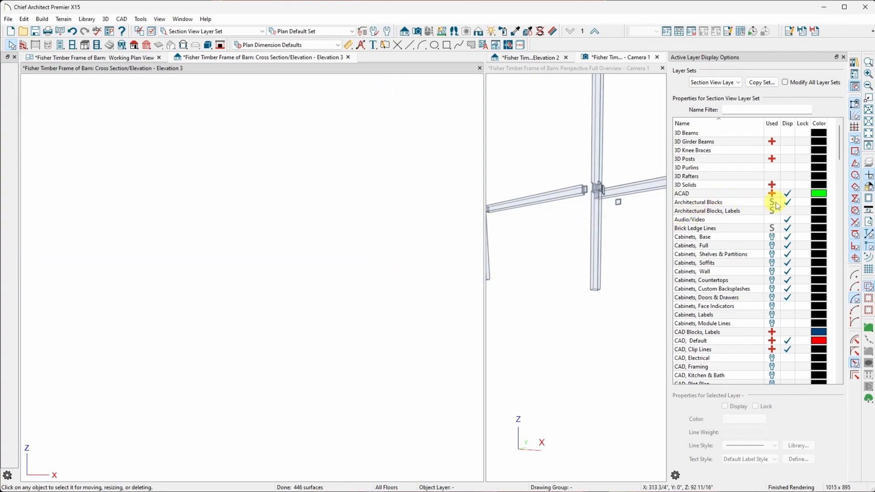
mouse_move(778, 206)
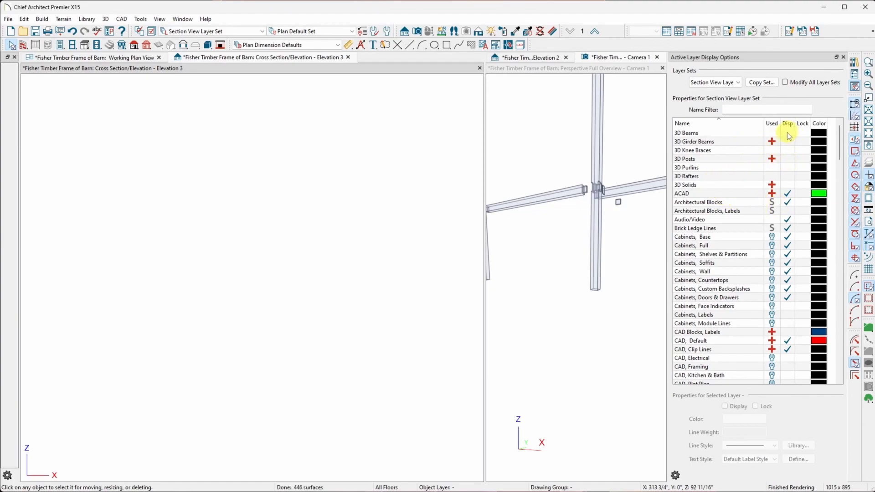
left_click(787, 158)
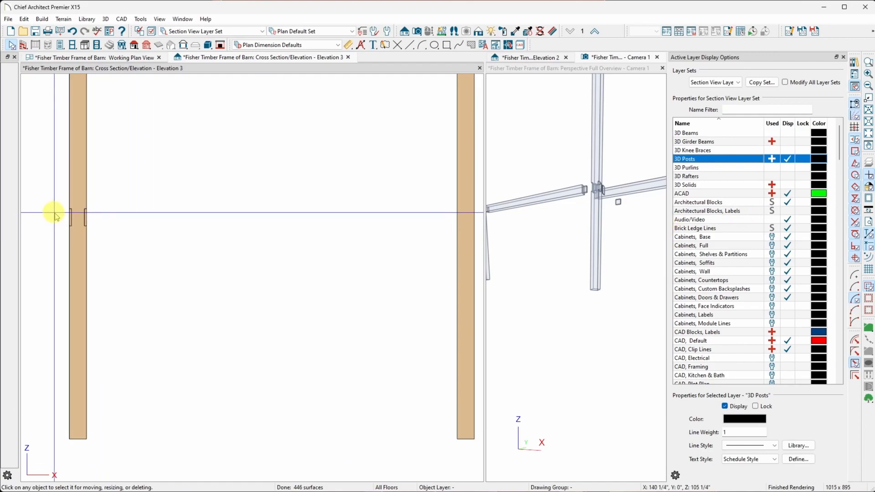
Step: Measure the depth of the mortise on the post's left side in the section view
scroll(56, 211, "up", 6)
scroll(71, 208, "up", 2)
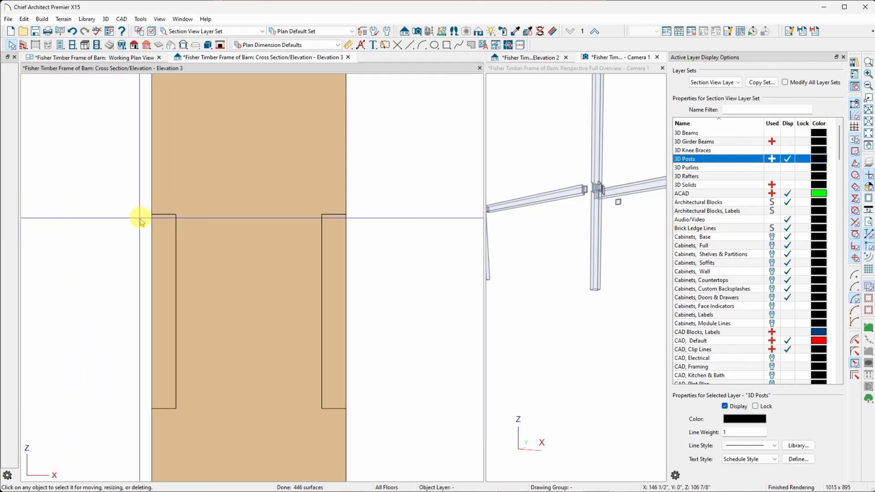
right_click(143, 218)
left_click(177, 193)
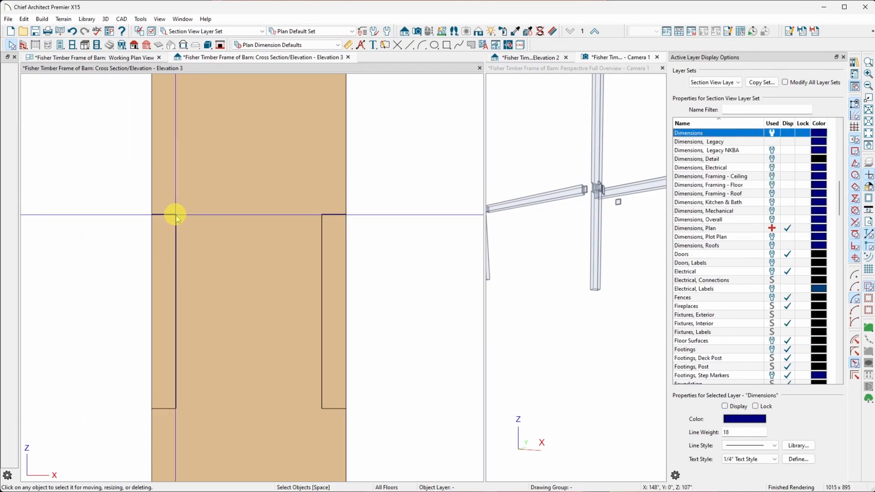
mouse_move(176, 215)
left_mouse_down()
mouse_move(141, 214)
mouse_move(151, 245)
mouse_move(150, 406)
mouse_move(196, 136)
left_mouse_up()
left_click(166, 316)
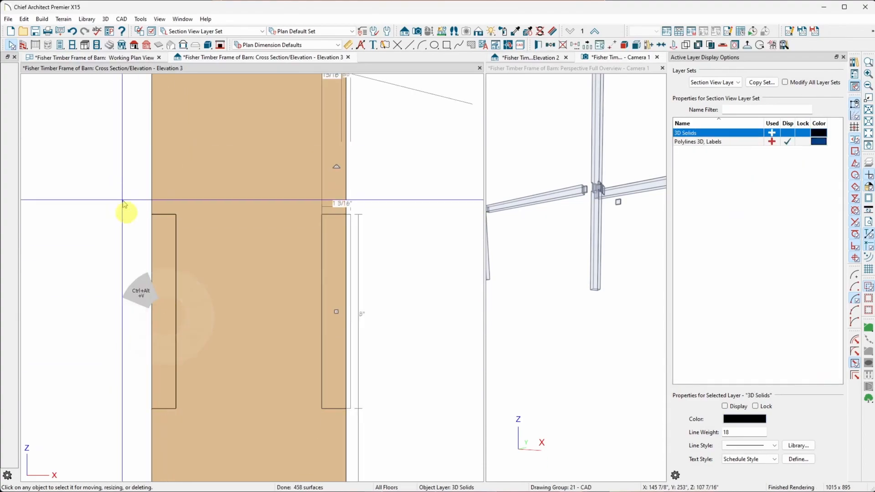
right_click(145, 367)
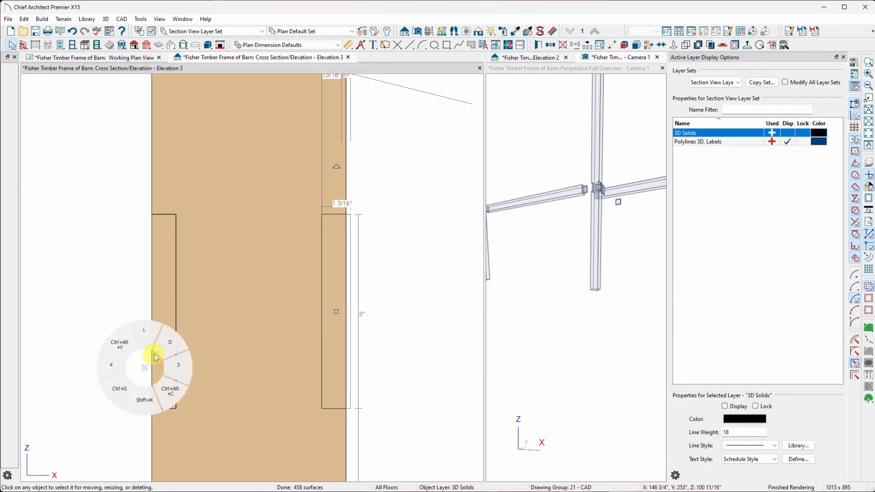
left_click(170, 342)
left_click_drag(176, 409, 152, 409)
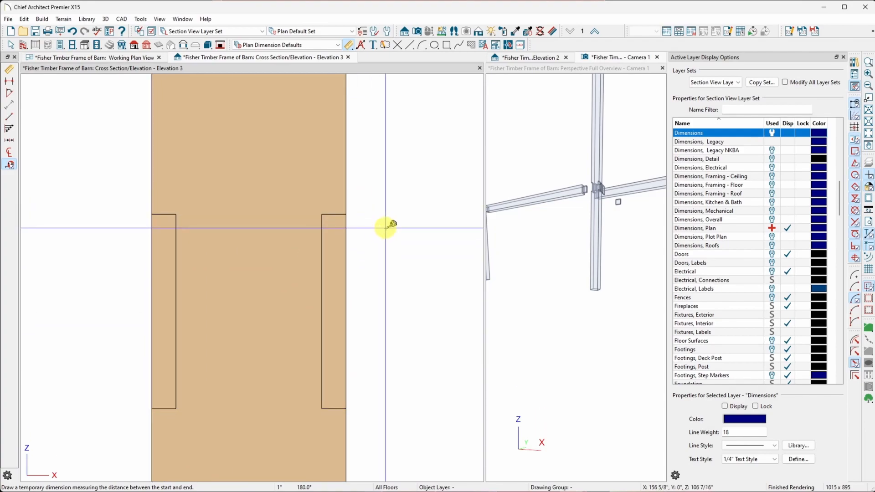
right_click(385, 228)
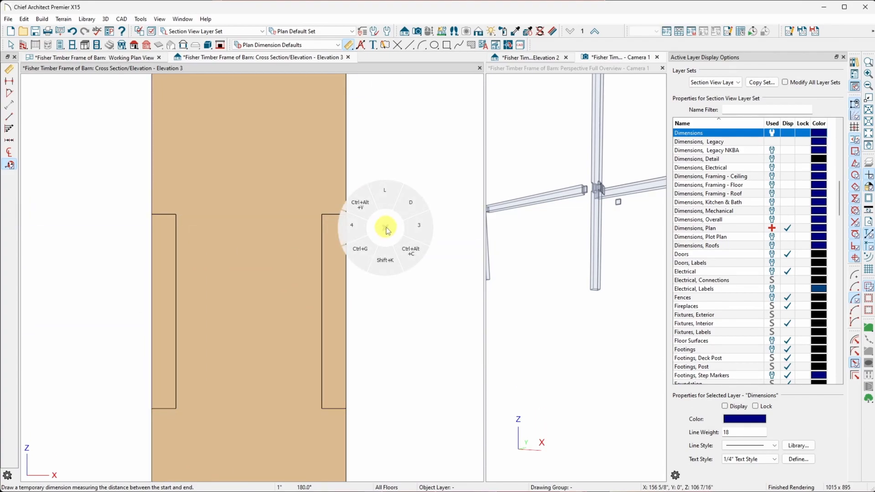
Step: Compare the mortise outlines on all the posts in the section view, and check the frame in the camera view
scroll(385, 228, "down", 10)
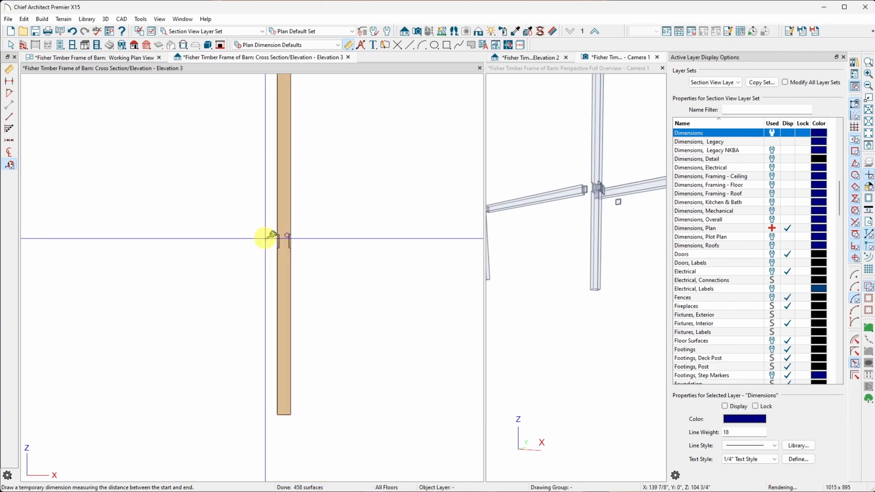
scroll(123, 238, "up", 5)
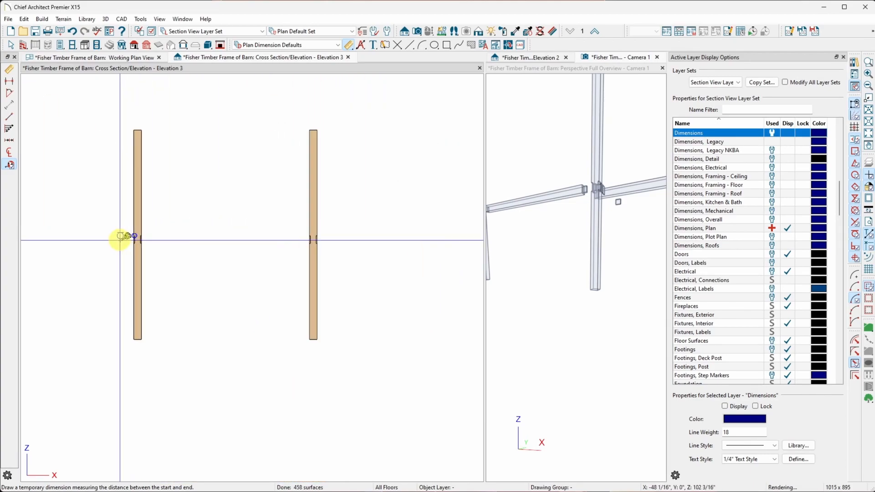
scroll(121, 237, "up", 5)
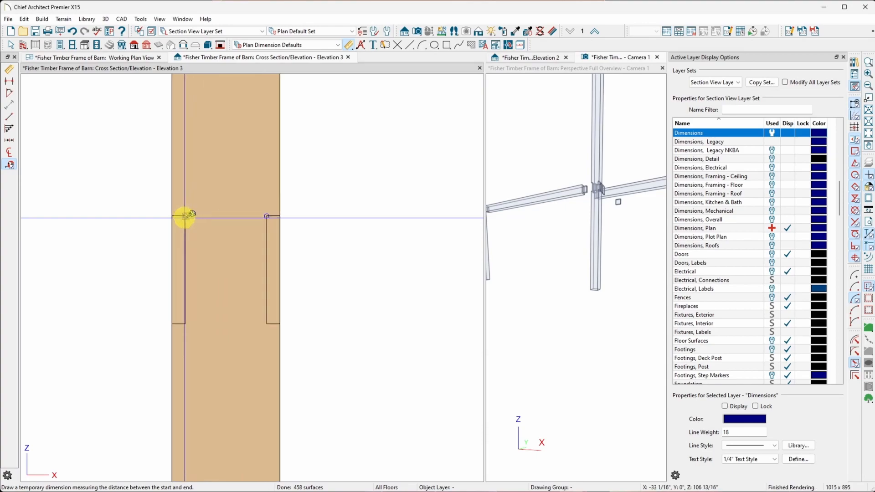
scroll(179, 289, "down", 4)
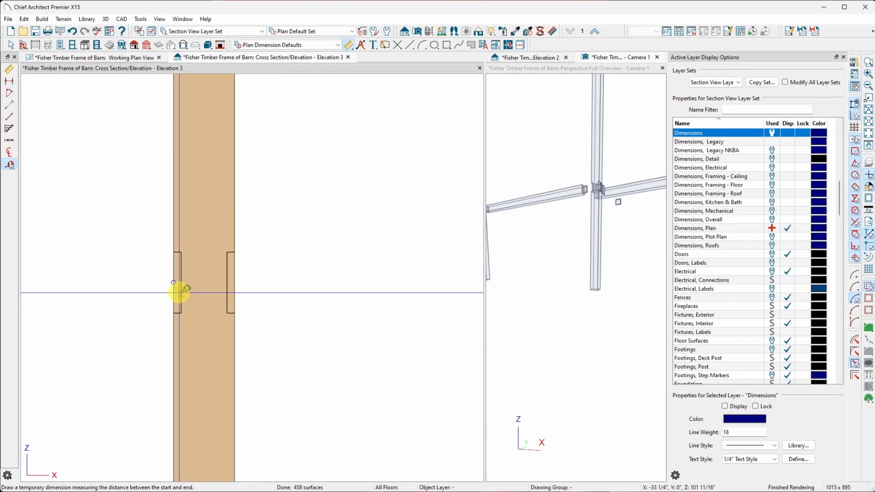
scroll(207, 288, "down", 6)
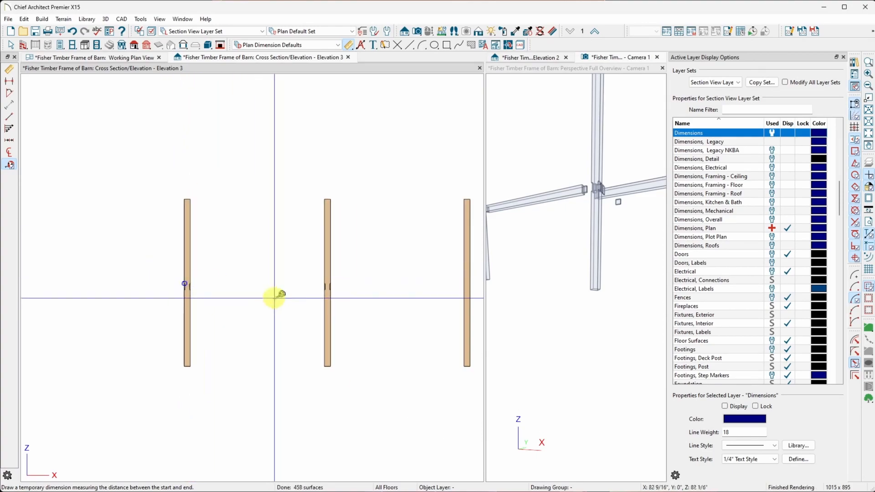
scroll(450, 289, "up", 1)
scroll(313, 283, "up", 2)
scroll(319, 283, "down", 4)
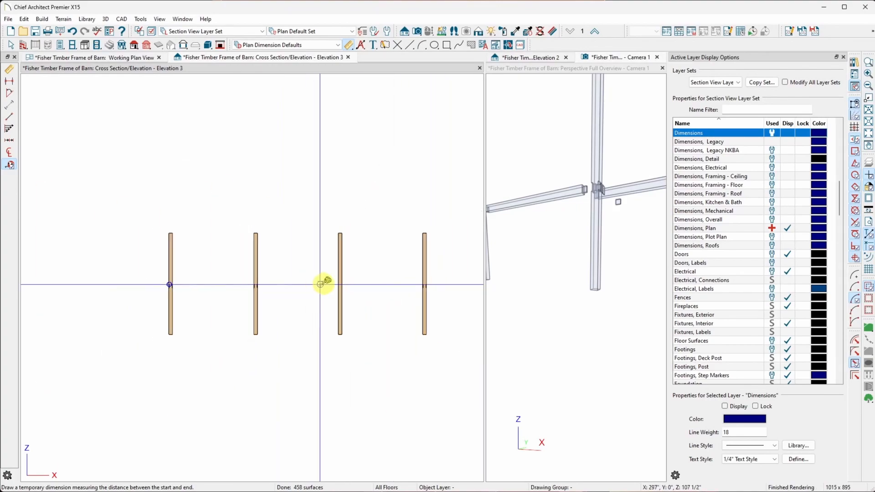
scroll(453, 284, "up", 6)
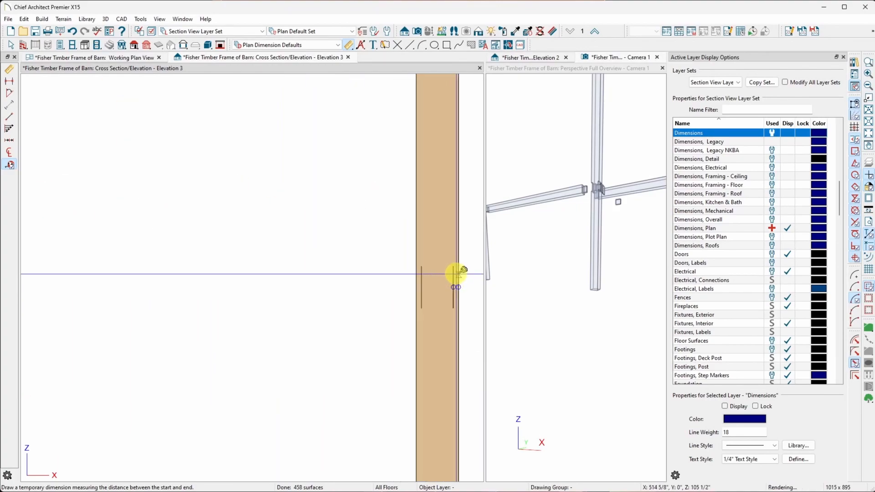
scroll(410, 268, "up", 2)
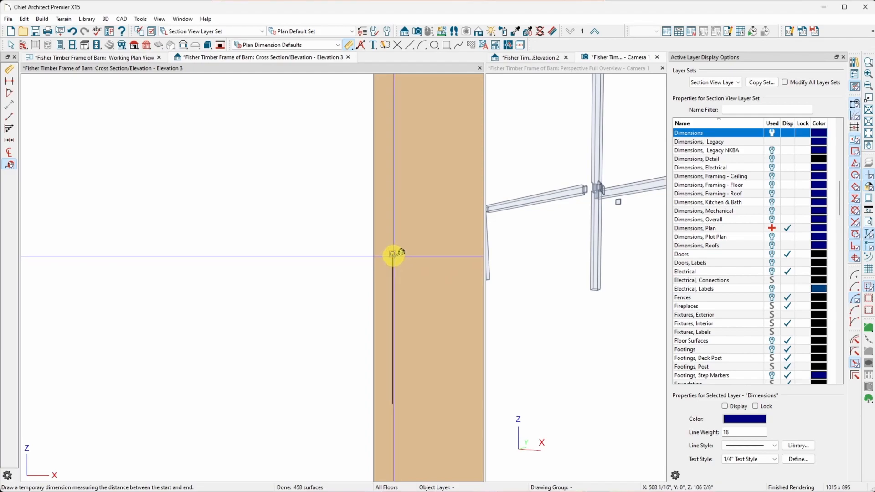
scroll(328, 287, "down", 5)
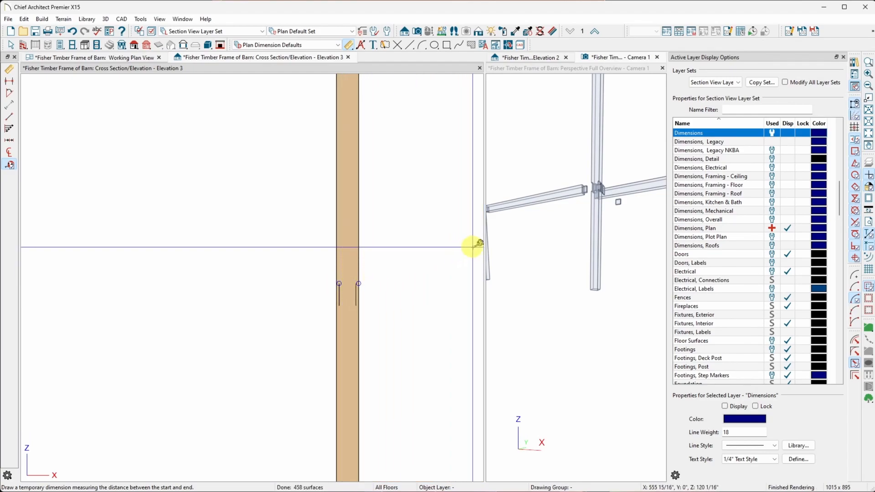
scroll(543, 247, "down", 6)
scroll(553, 237, "up", 4)
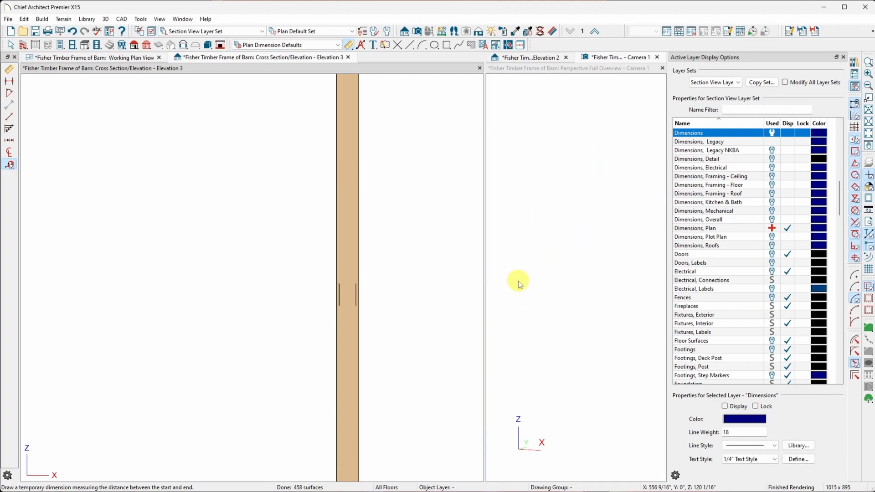
scroll(519, 283, "down", 2)
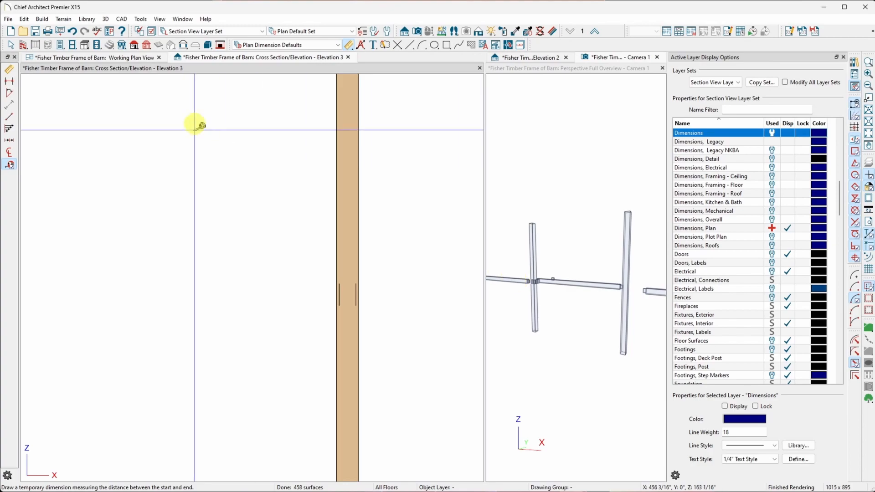
Step: Measure the width of the thin solid at the middle post in the working plan view
left_click(123, 60)
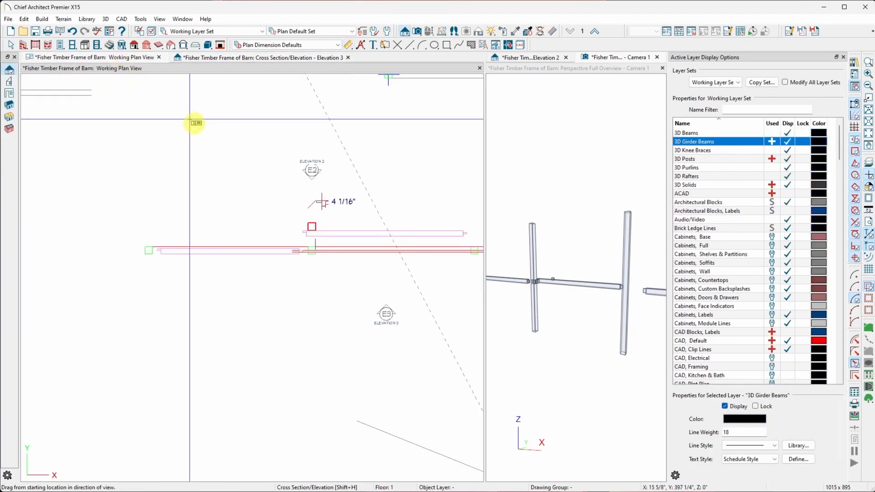
scroll(304, 246, "up", 3)
scroll(311, 250, "up", 5)
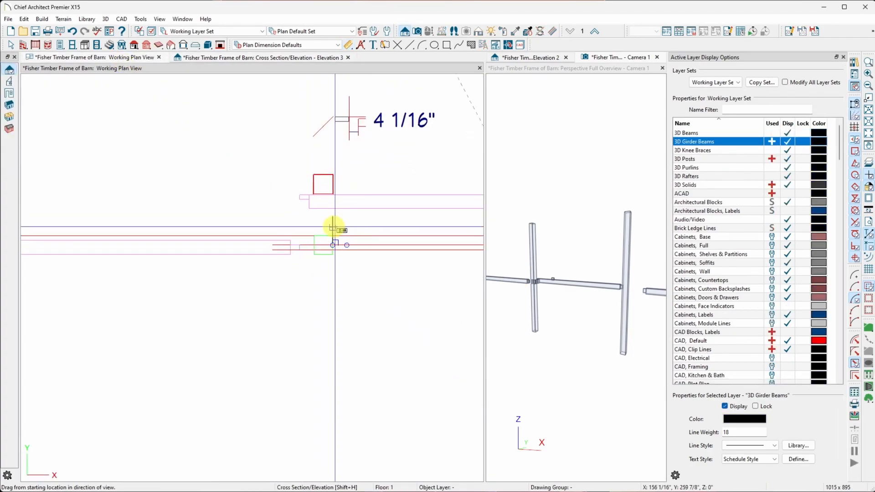
scroll(319, 228, "up", 4)
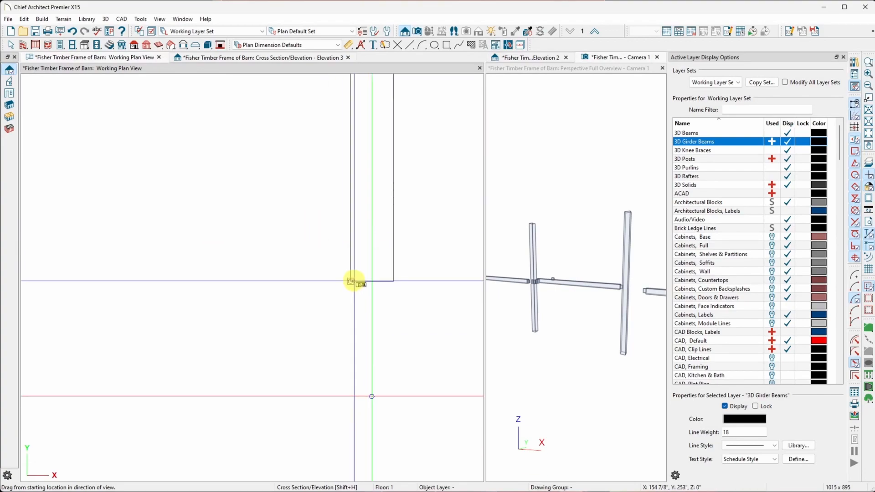
left_click(372, 261)
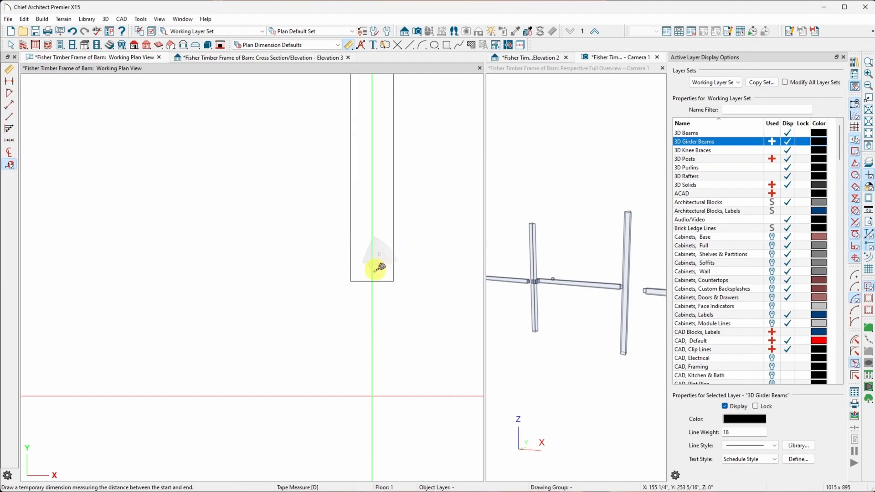
left_click_drag(351, 282, 393, 280)
scroll(392, 282, "down", 5)
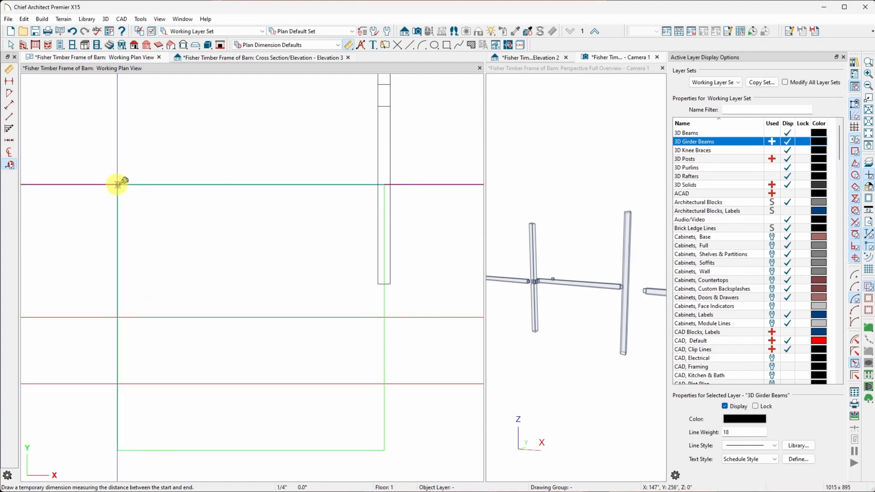
left_click_drag(126, 185, 128, 185)
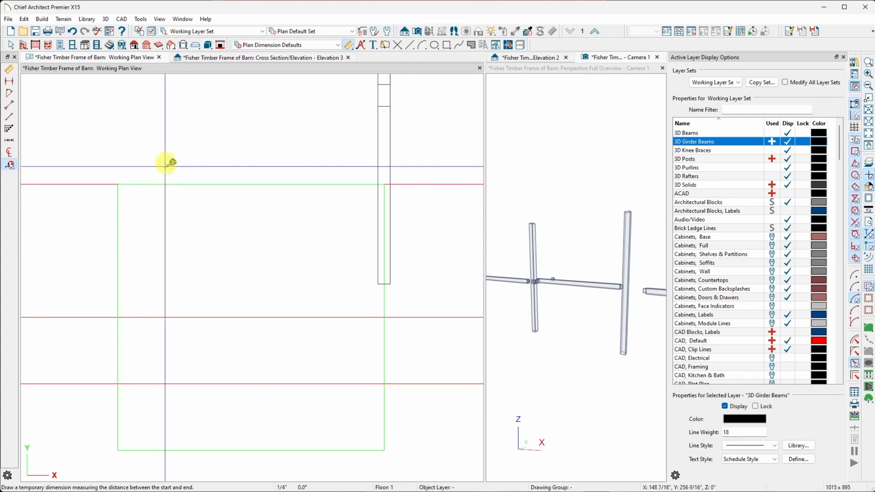
middle_click(189, 170)
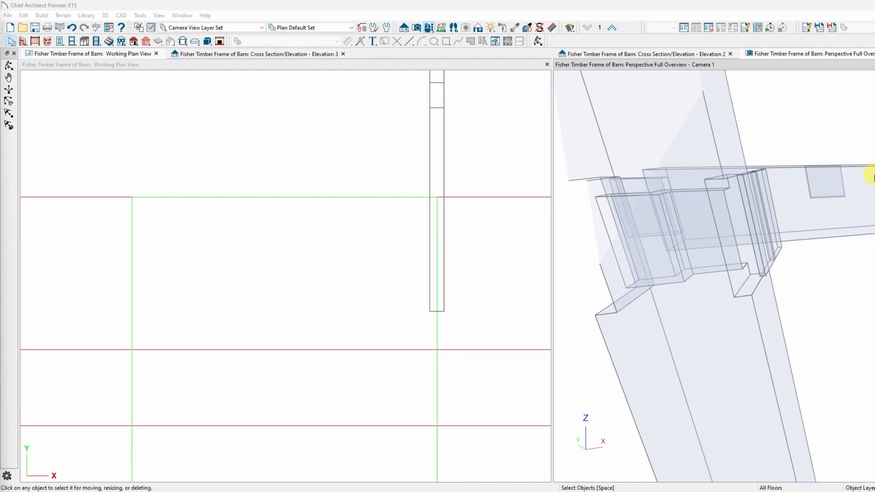
Step: Examine the girder beam and its tenon joint with the post in the camera view
left_click(874, 178)
middle_click_drag(874, 197, 874, 160)
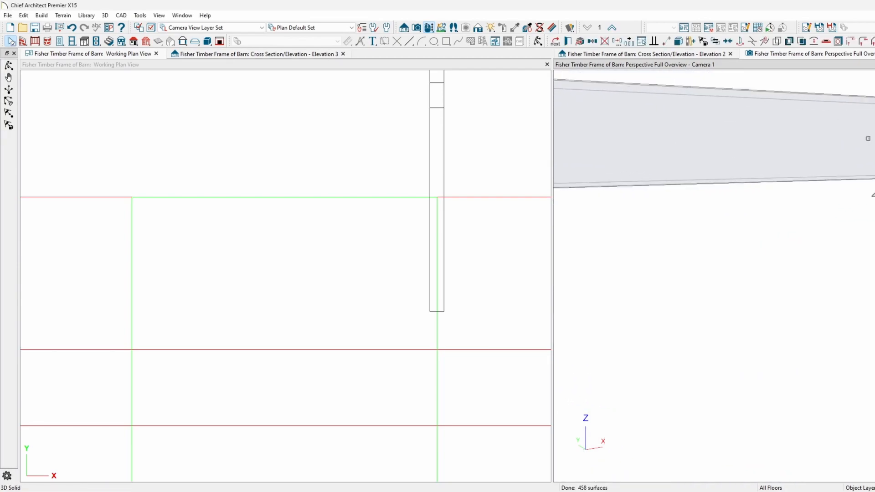
left_click_drag(874, 182, 874, 160)
middle_click_drag(874, 196, 874, 183)
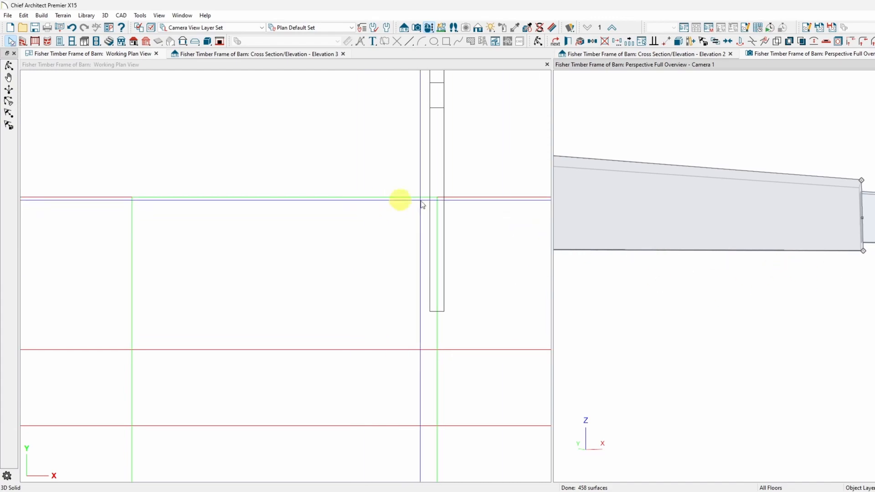
scroll(226, 234, "down", 8)
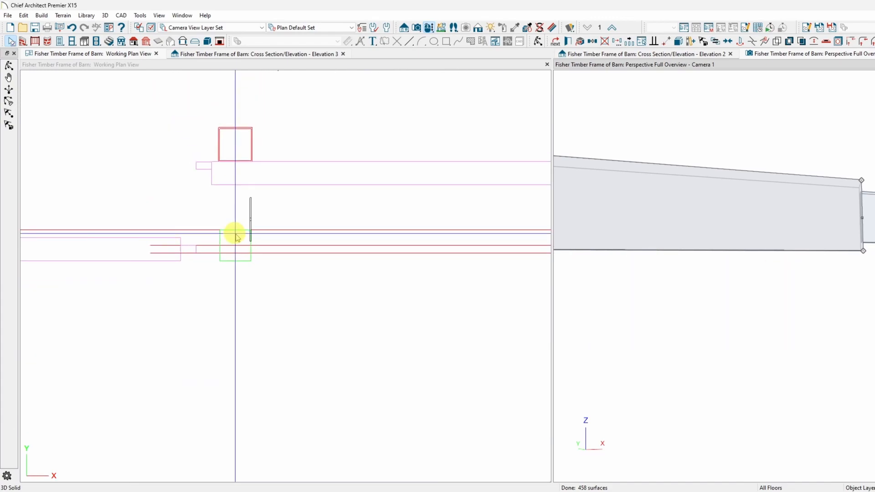
scroll(236, 237, "down", 2)
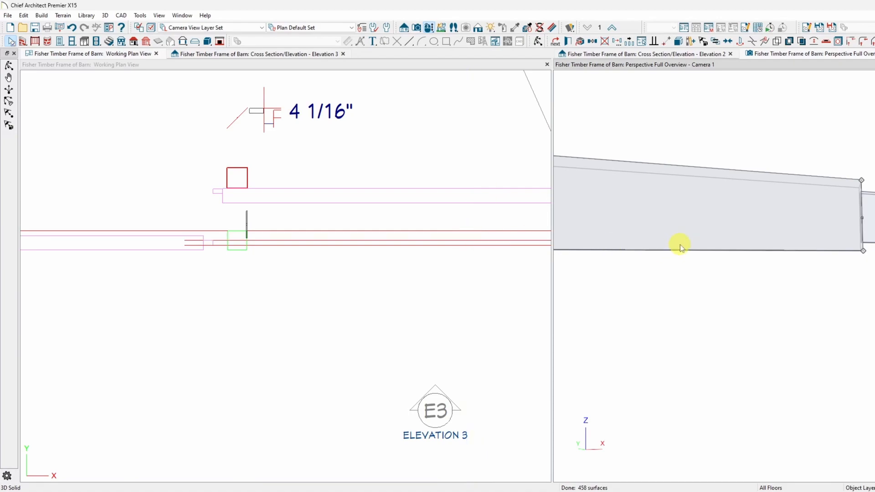
key("Right")
key("Right")
key("Right")
key("Right")
key("Left")
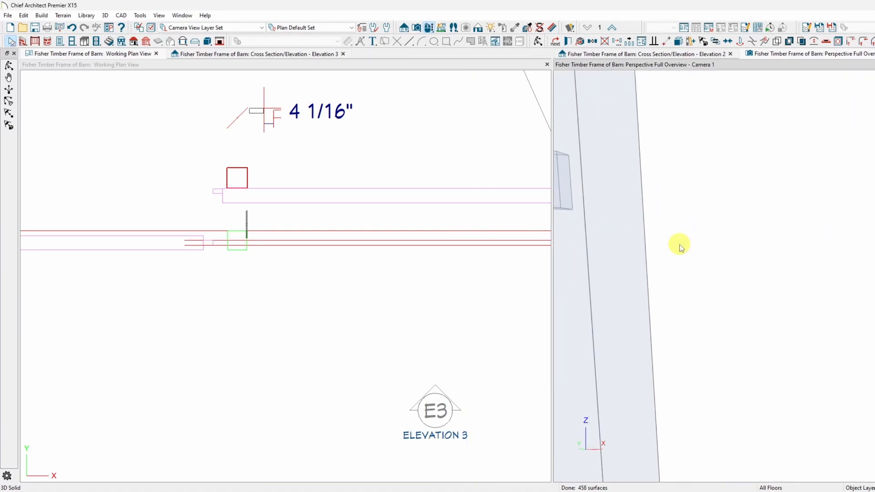
key("Left")
key("Right")
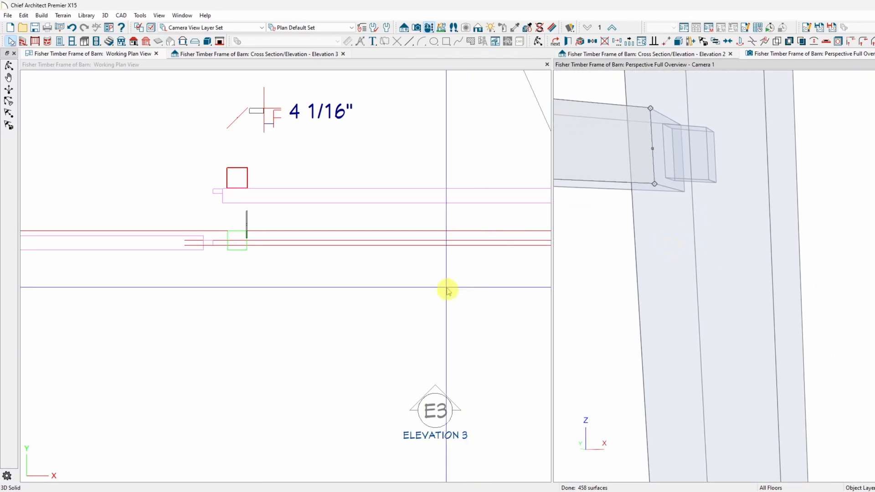
Step: Move the upper of the two thin solids at the middle post to just above the next post to the right in plan
scroll(117, 269, "down", 2)
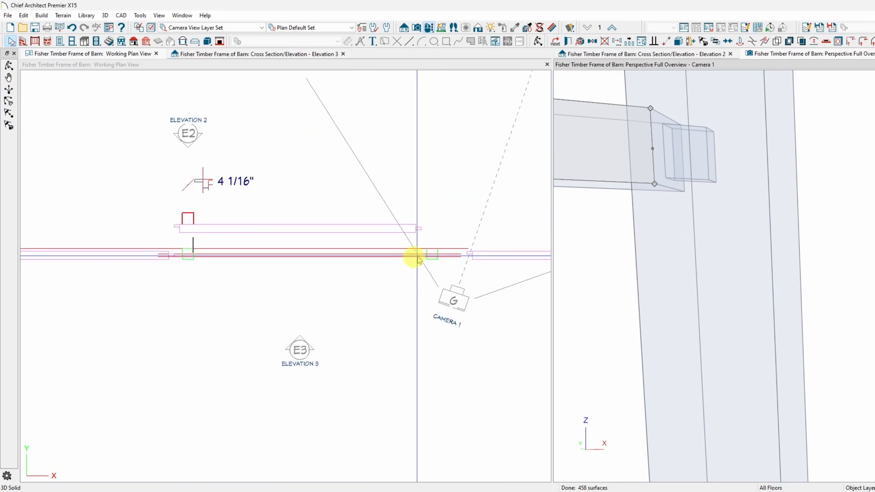
scroll(416, 260, "down", 2)
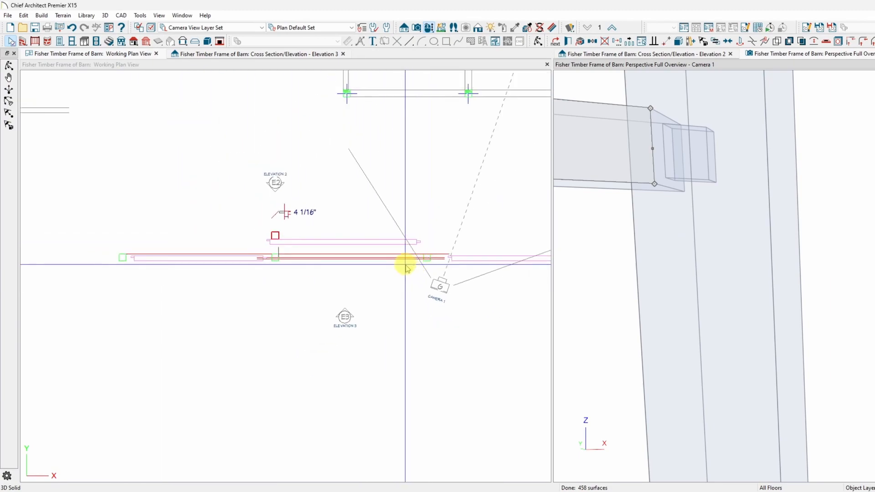
scroll(258, 247, "up", 5)
scroll(258, 248, "up", 5)
left_click(288, 209)
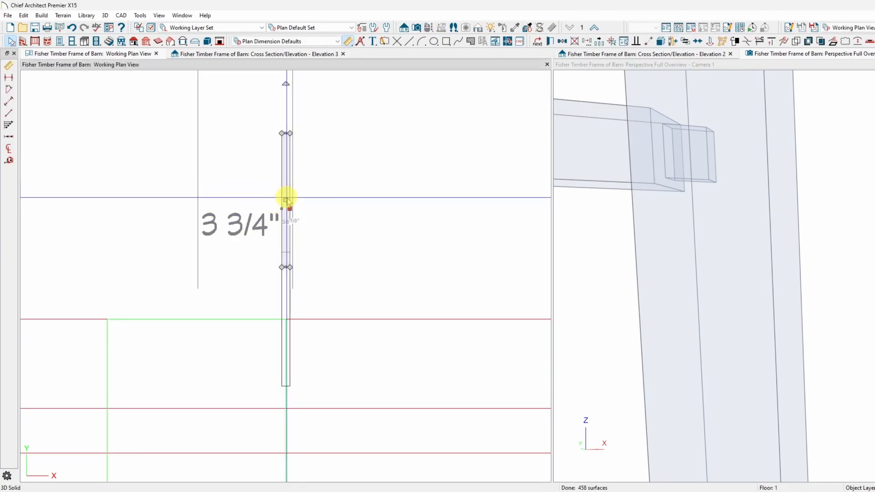
left_click_drag(286, 200, 488, 214)
scroll(191, 218, "down", 2)
scroll(191, 218, "down", 4)
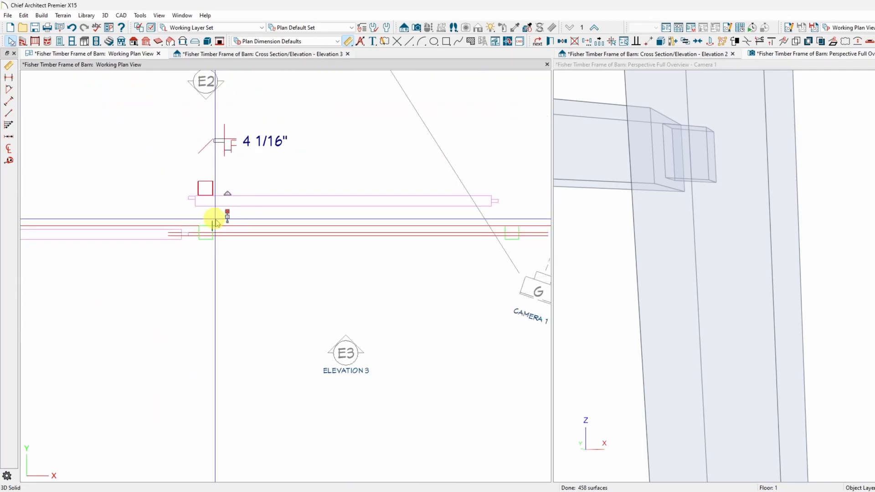
left_click_drag(226, 216, 506, 230)
scroll(506, 230, "up", 6)
scroll(457, 221, "up", 3)
scroll(458, 221, "down", 1)
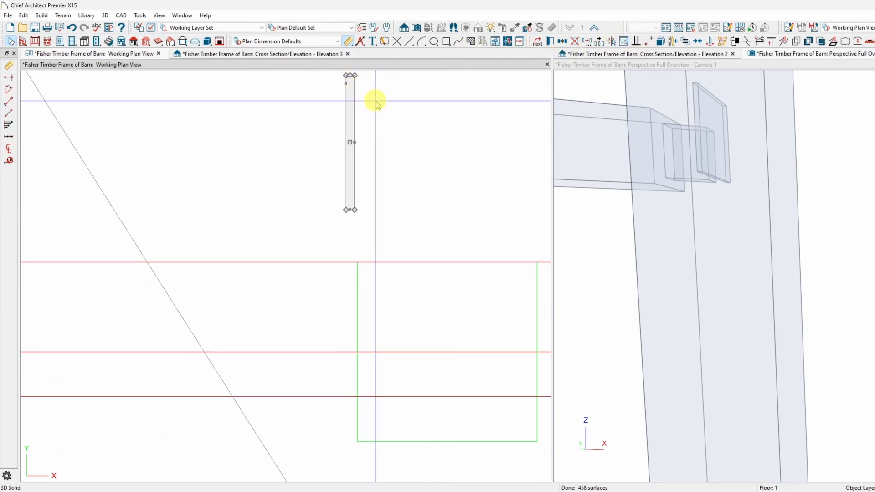
Step: Measure the length of the moved thin solid along its left edge in plan
right_click(345, 91)
left_click(381, 70)
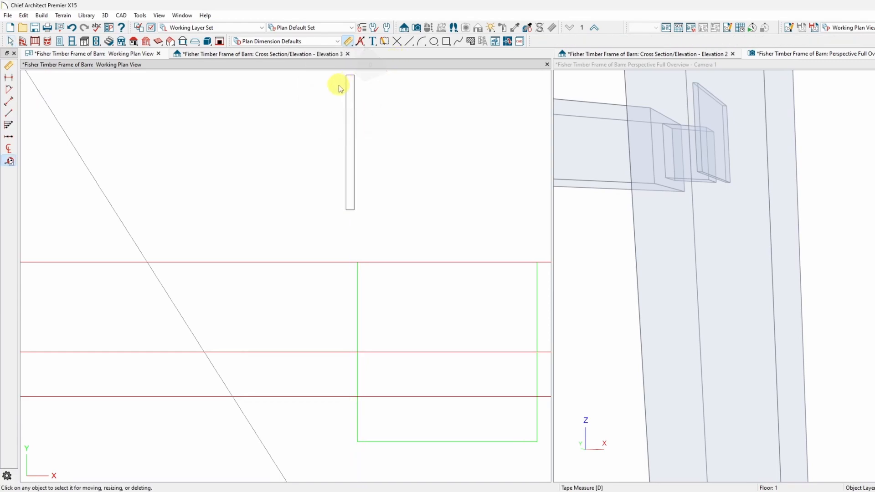
left_click_drag(347, 75, 346, 212)
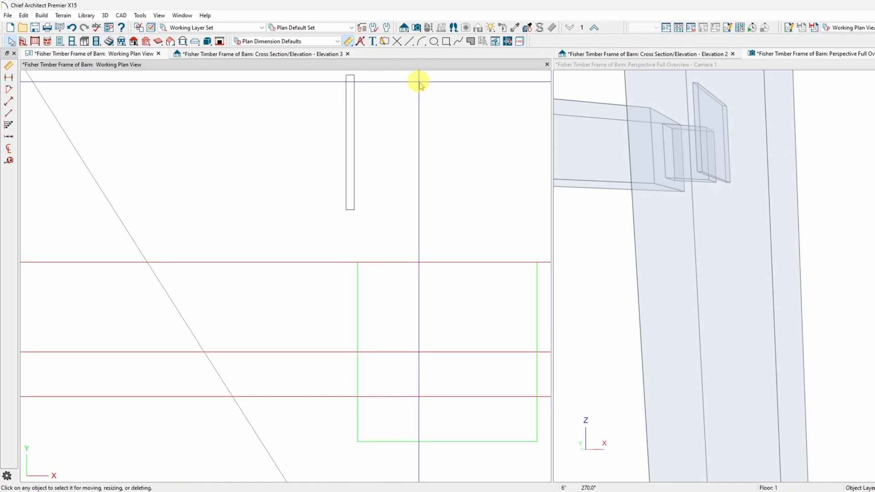
Step: Move the thin solid point to point, bringing its upper-left corner onto the right-hand post's upper-left corner
left_click(354, 111)
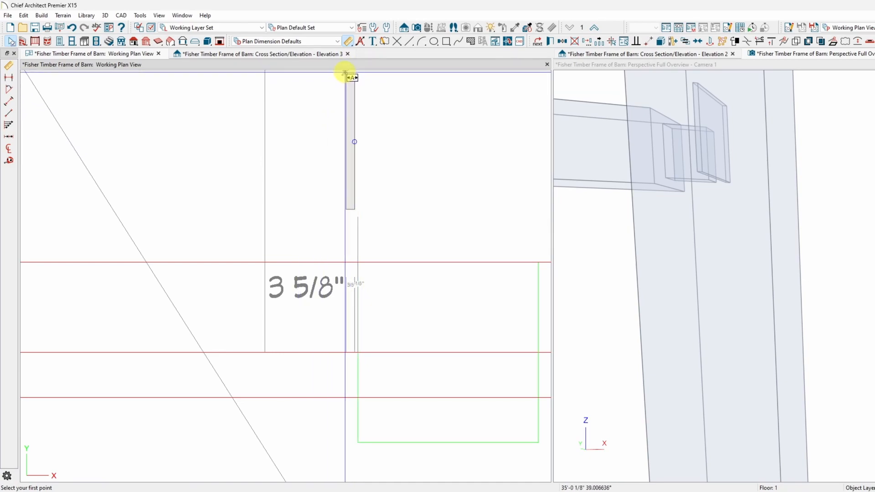
scroll(345, 73, "up", 2)
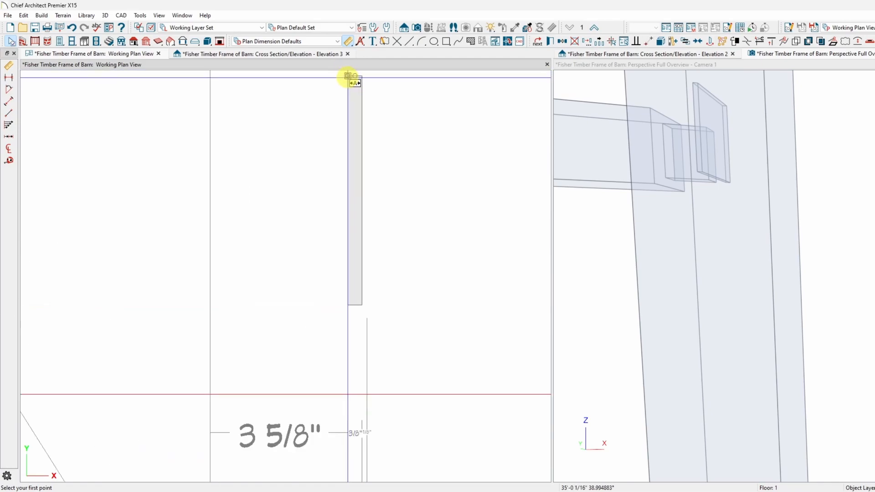
left_click(347, 77)
scroll(348, 78, "down", 2)
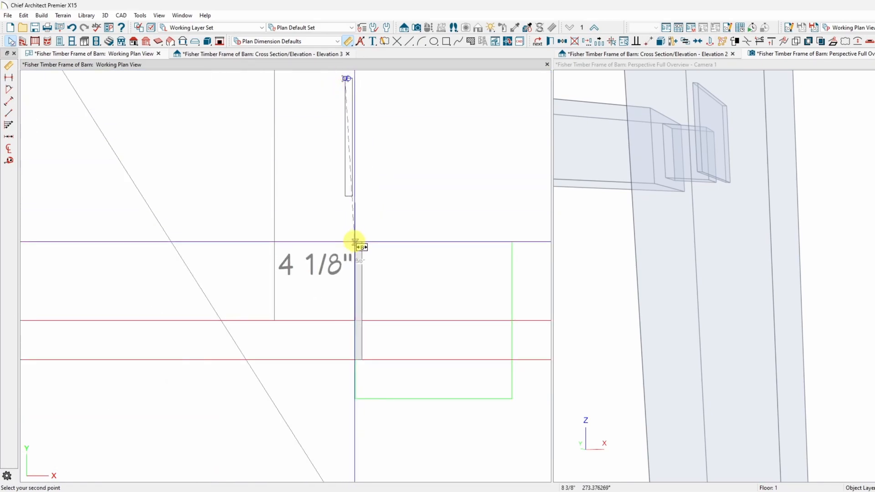
left_click(355, 242)
Step: Close the remaining gap with another point-to-point move, aligning the thin solid's left edge exactly with the right-hand post's face
scroll(358, 244, "up", 3)
scroll(360, 246, "up", 5)
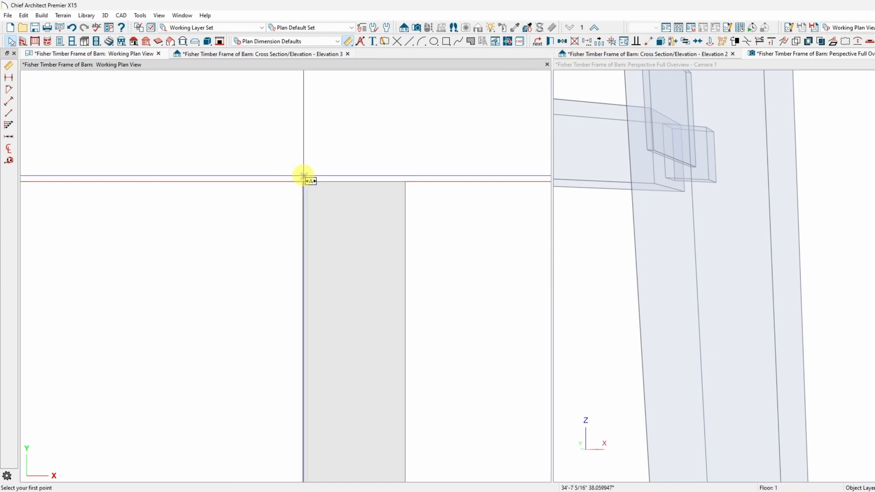
scroll(304, 183, "up", 1)
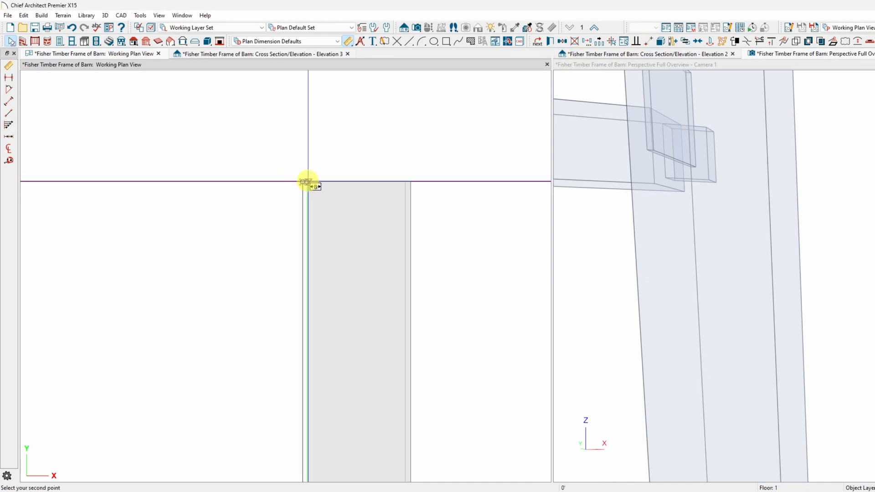
scroll(304, 184, "up", 3)
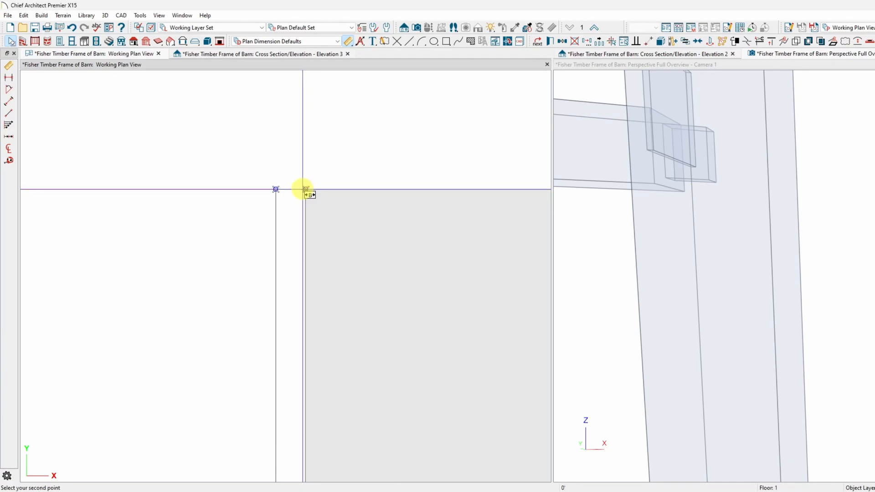
left_click(306, 189)
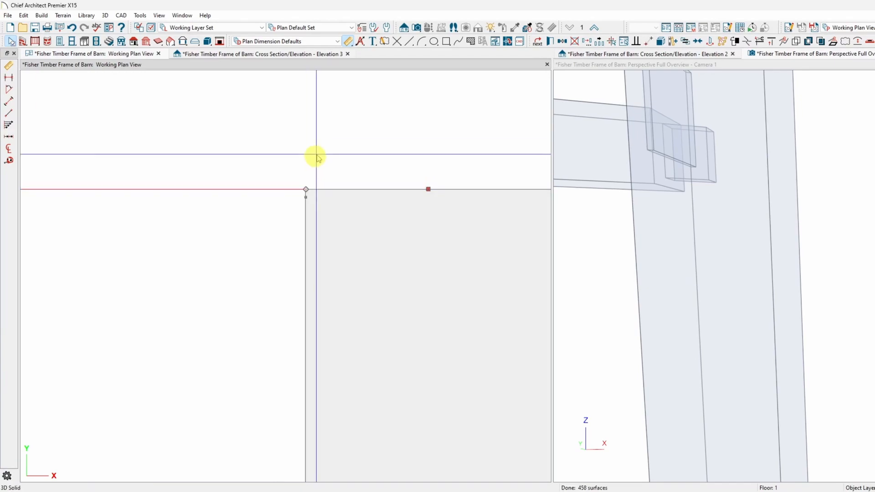
Step: Measure the length and thickness of the thin solid left at the middle post
scroll(313, 143, "down", 3)
scroll(307, 167, "down", 3)
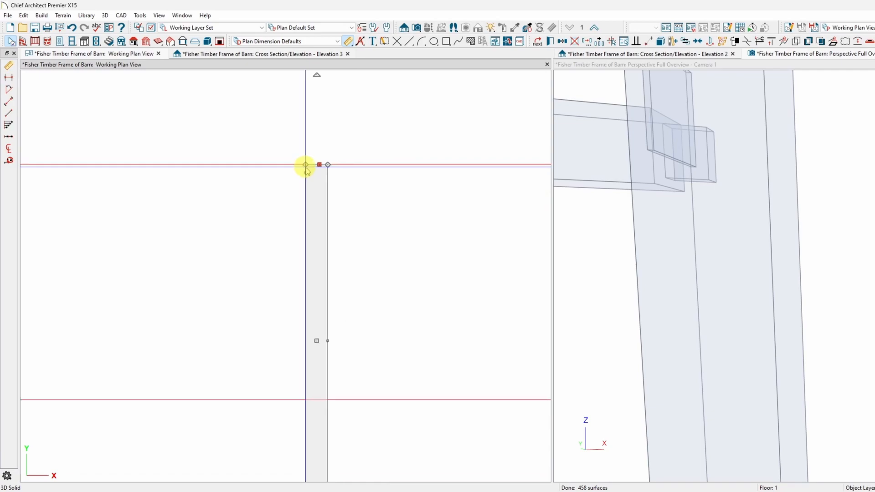
scroll(372, 294, "down", 4)
scroll(374, 296, "down", 5)
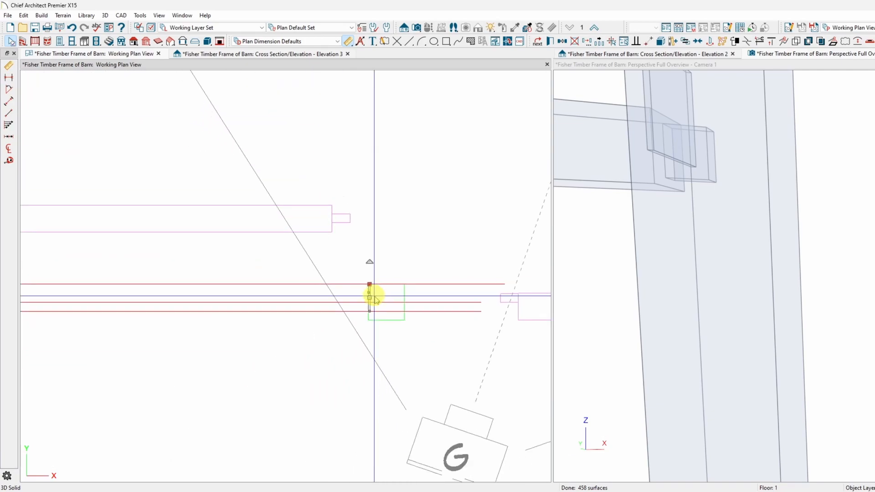
scroll(111, 297, "up", 6)
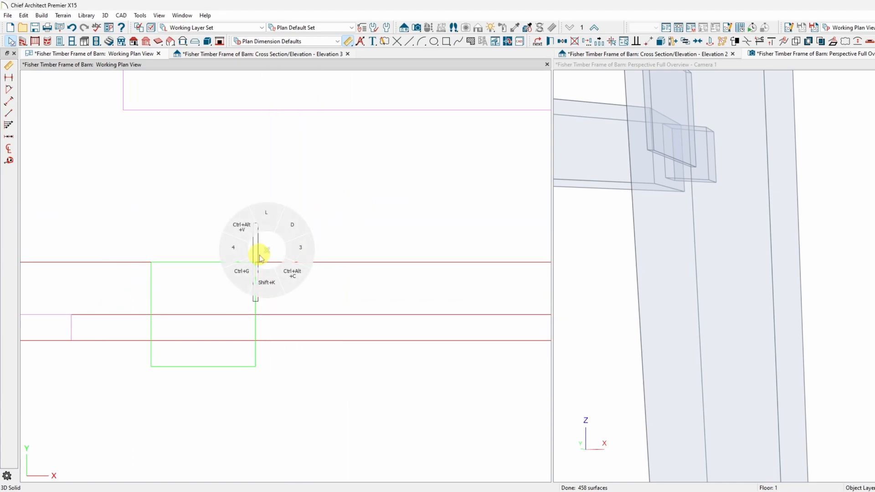
left_click(288, 217)
left_click_drag(254, 223, 254, 301)
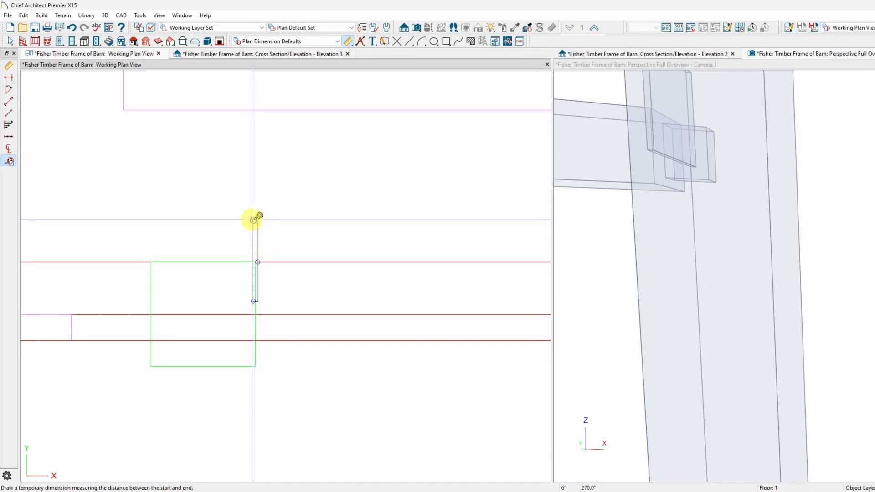
scroll(252, 223, "up", 3)
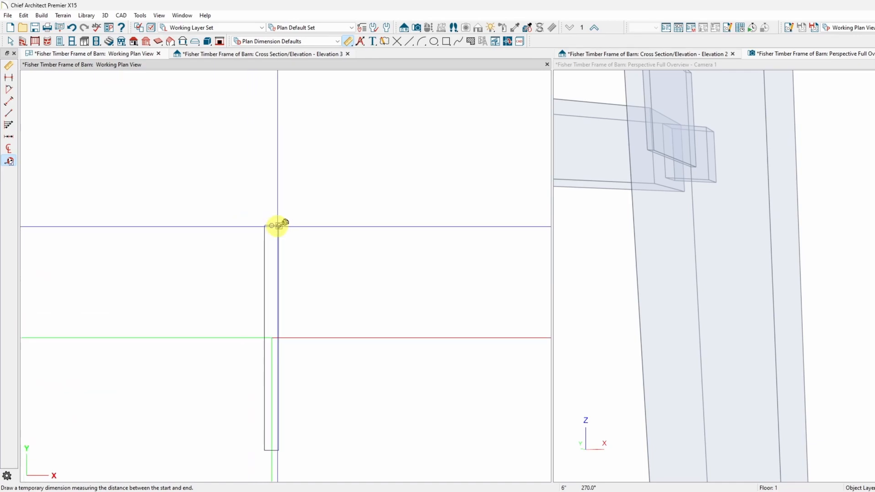
left_click_drag(264, 226, 274, 227)
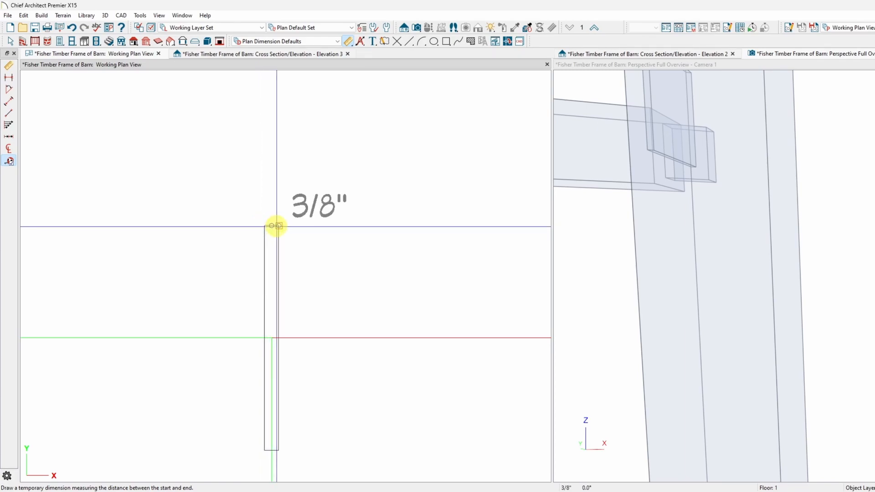
Step: Check how the moved thin solid sits against the right-hand post in plan, and return to object selection
scroll(201, 196, "down", 5)
scroll(245, 293, "down", 2)
scroll(332, 267, "up", 2)
scroll(349, 253, "up", 5)
scroll(283, 263, "up", 3)
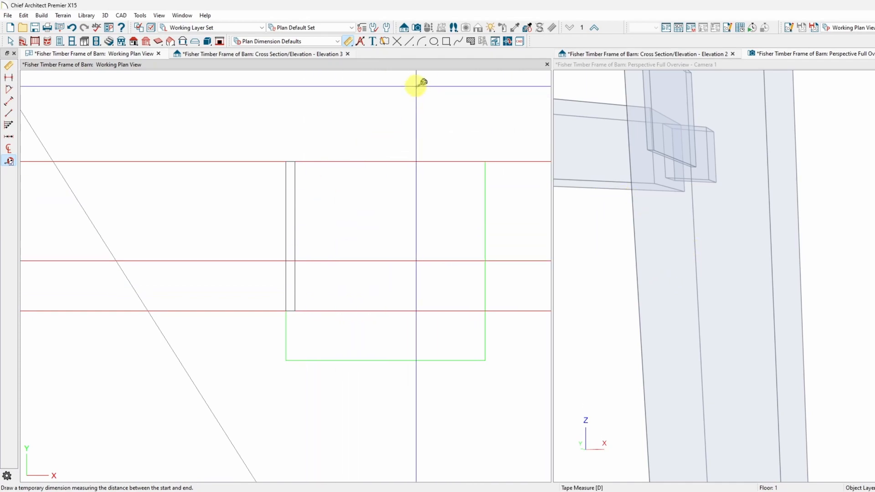
scroll(369, 114, "up", 1)
key("space")
scroll(417, 41, "up", 2)
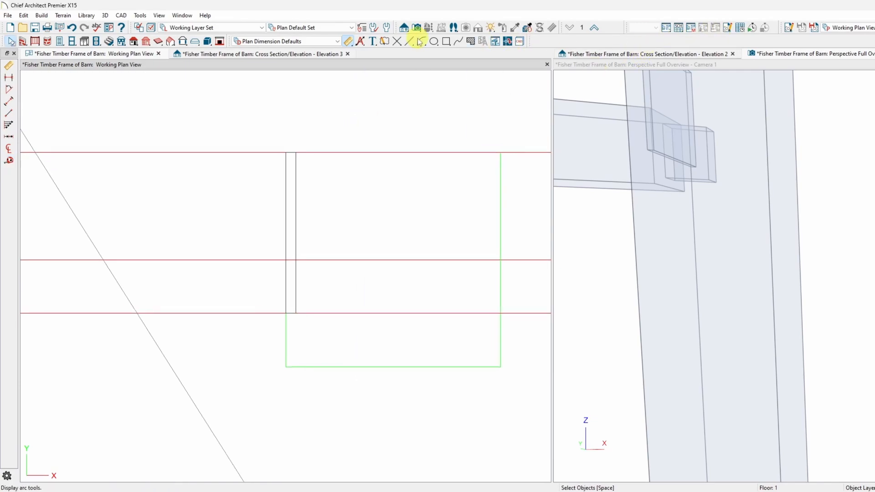
Step: Subtract the thin solid from the right-hand post at its left edge without retaining the original objects
left_click(342, 375)
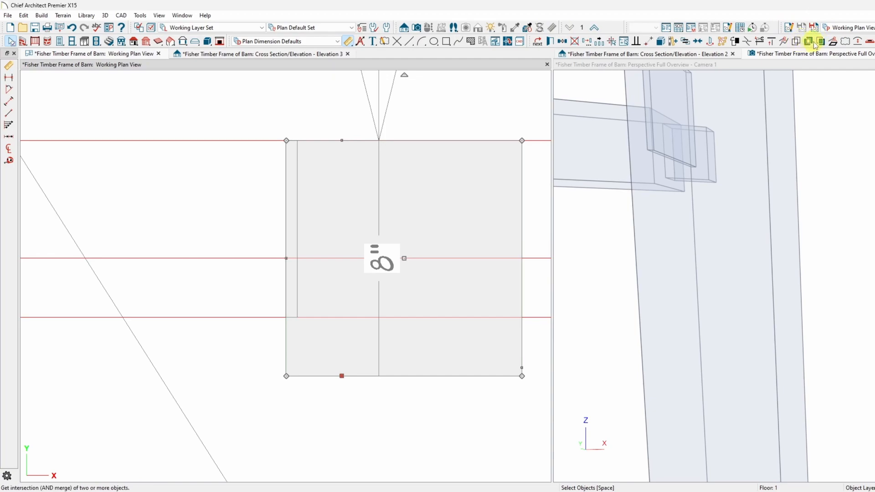
left_click(297, 225)
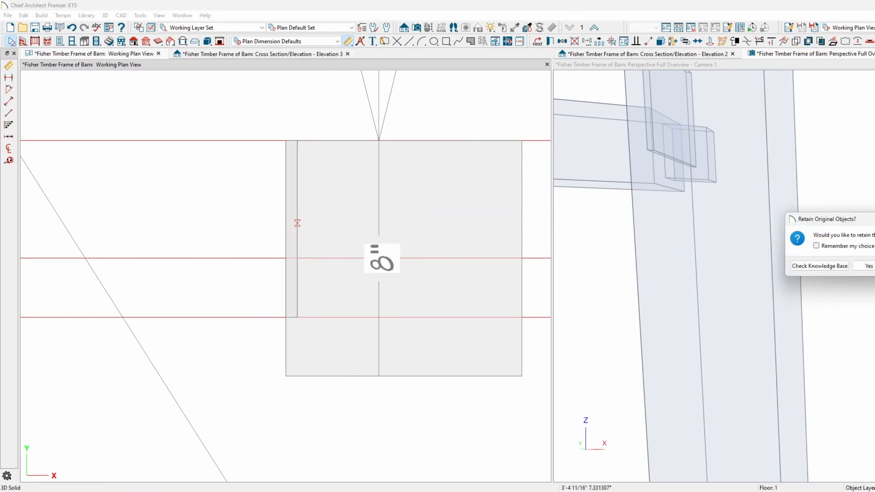
key("n")
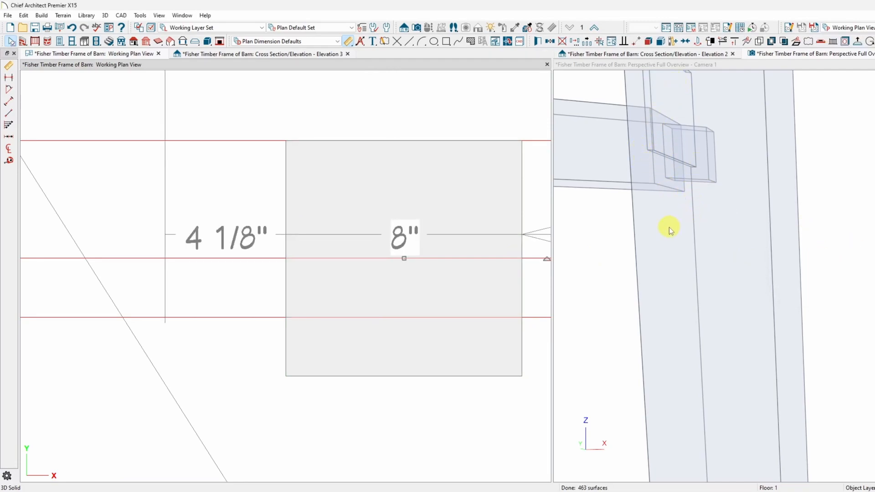
Step: Copy the middle post's thin solid point to point, placing its upper-right corner on the right-hand post's upper-right corner
scroll(474, 291, "down", 10)
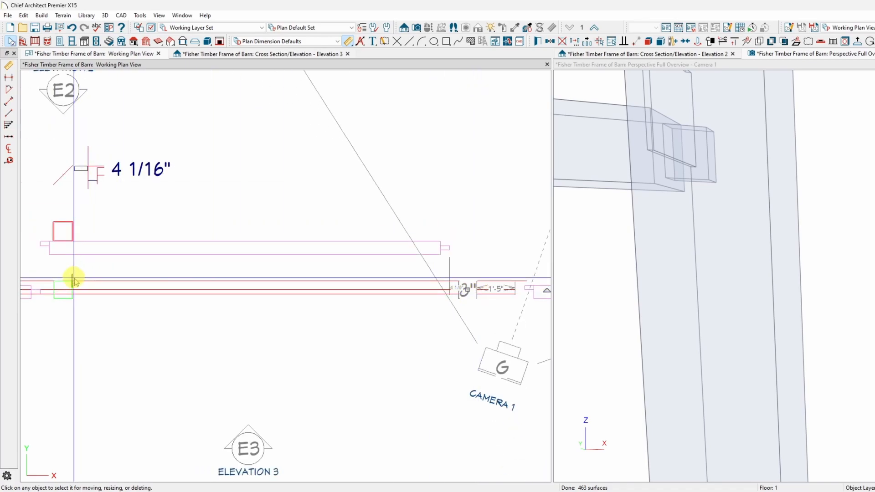
scroll(191, 283, "down", 4)
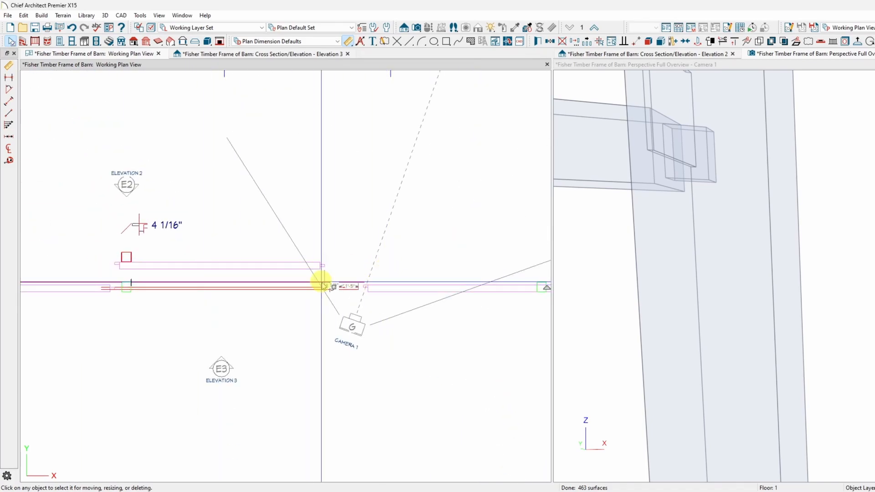
scroll(119, 283, "up", 8)
scroll(205, 272, "up", 4)
left_click(203, 269)
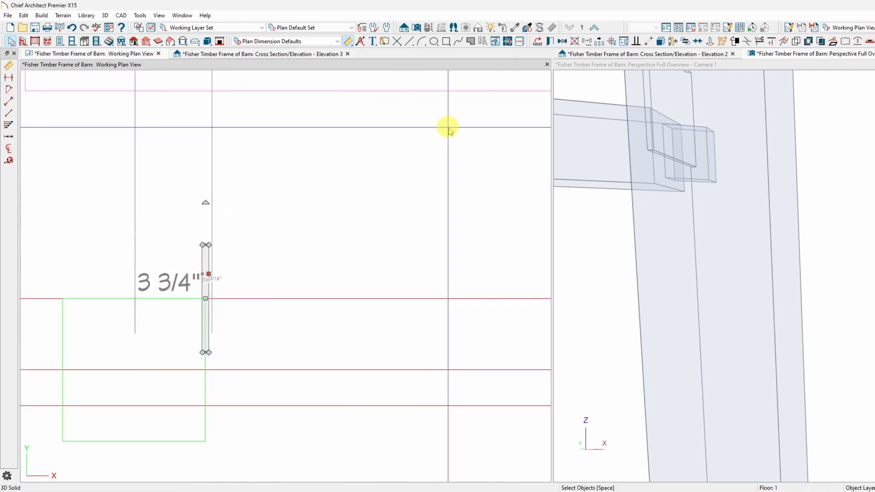
left_click(560, 44)
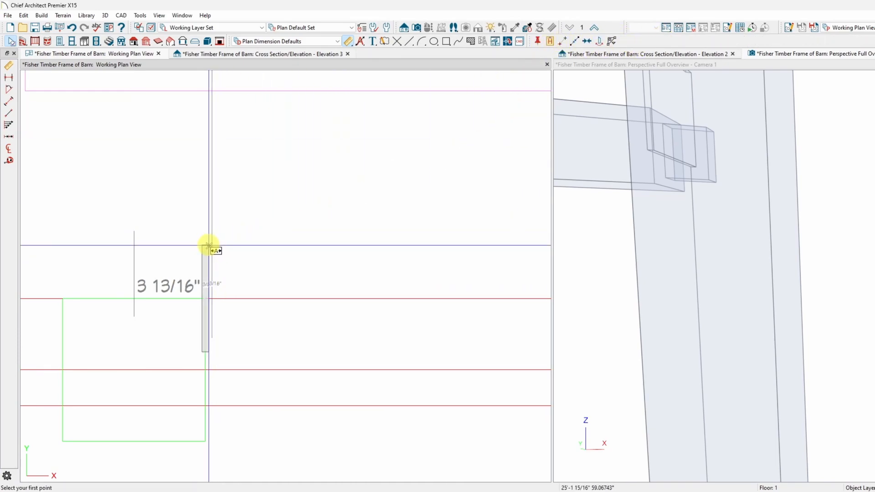
scroll(208, 246, "up", 4)
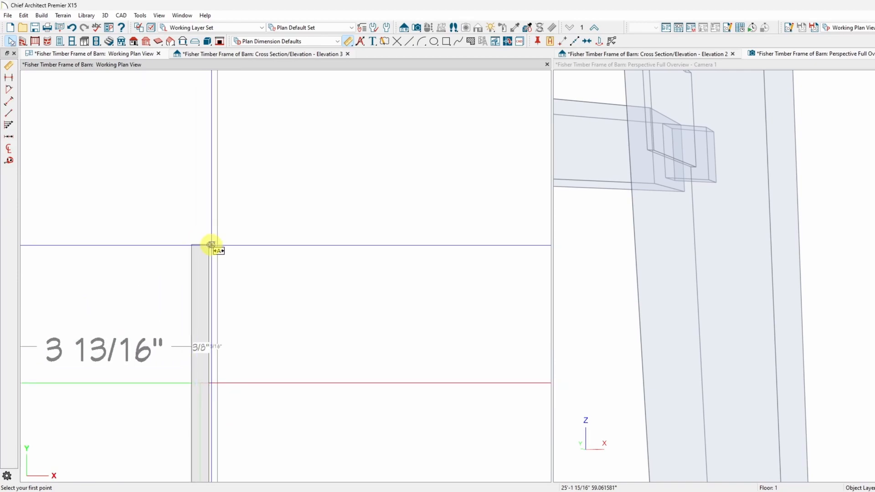
scroll(209, 245, "down", 6)
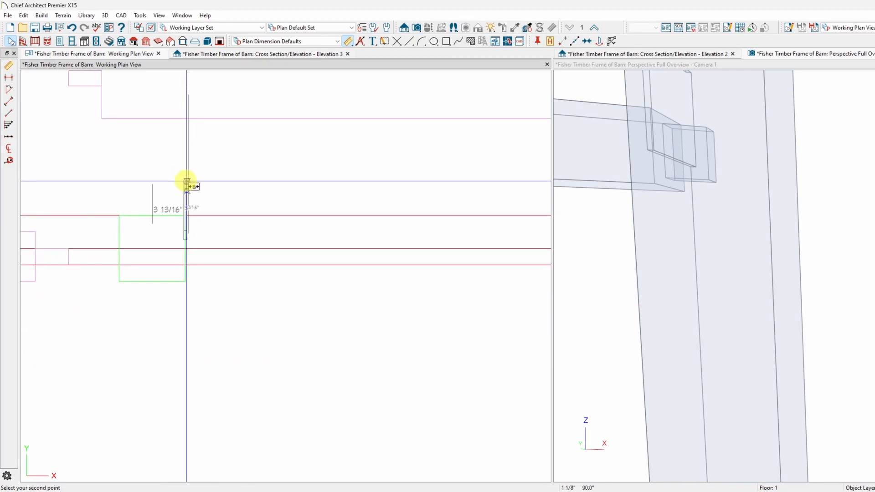
scroll(192, 185, "down", 2)
scroll(403, 192, "up", 5)
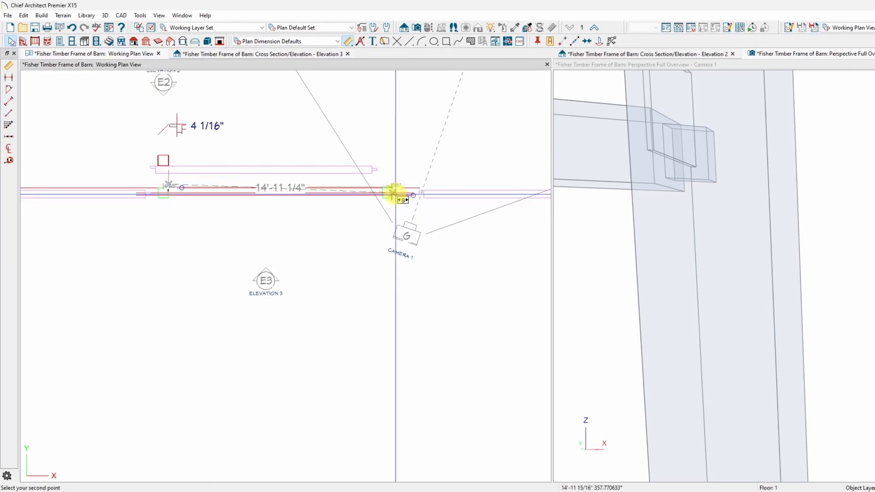
scroll(380, 182, "up", 2)
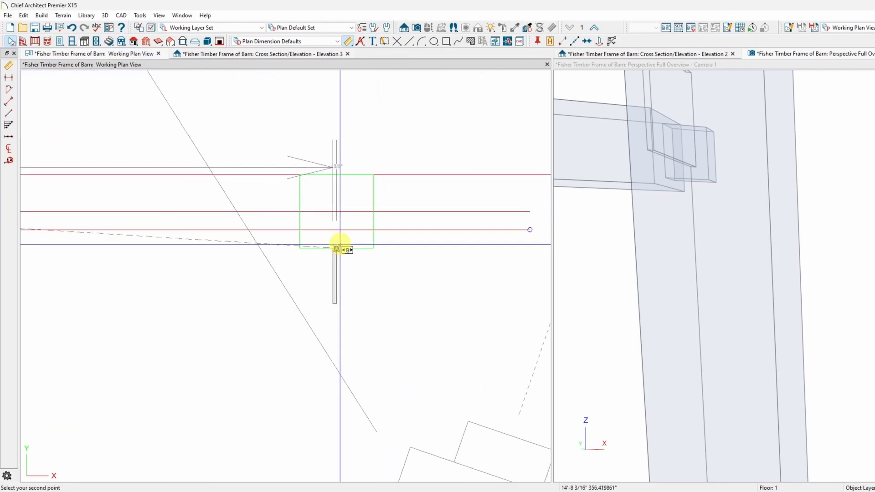
scroll(373, 166, "up", 2)
scroll(373, 164, "up", 2)
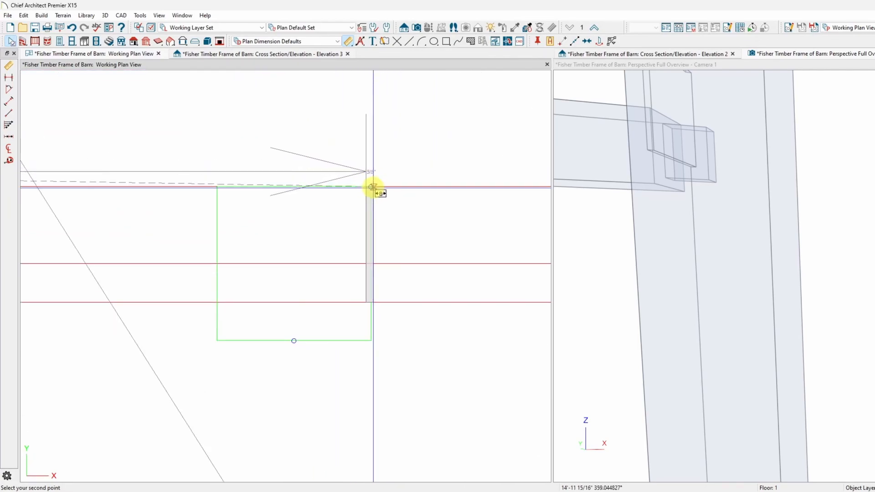
left_click(371, 187)
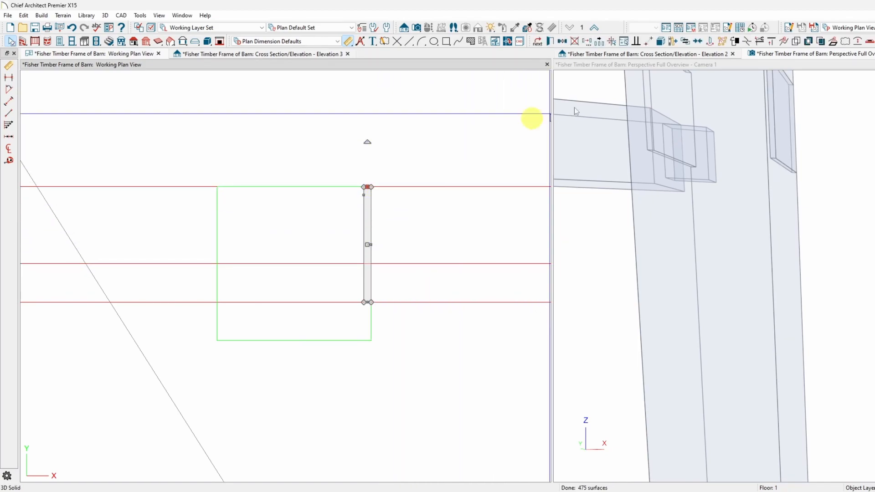
key("Escape")
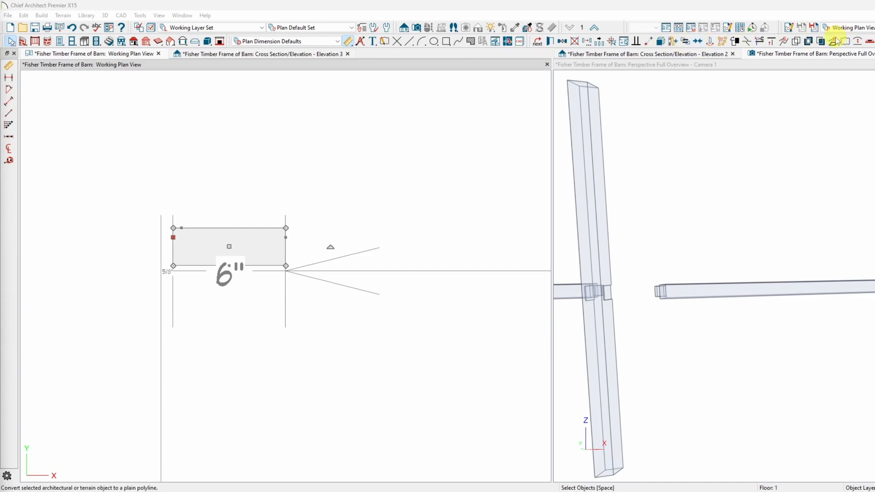
Step: Place a copy of the 6" by 2" solid about 5 5/8" below the original, and review its size and elevation settings
left_click(561, 42)
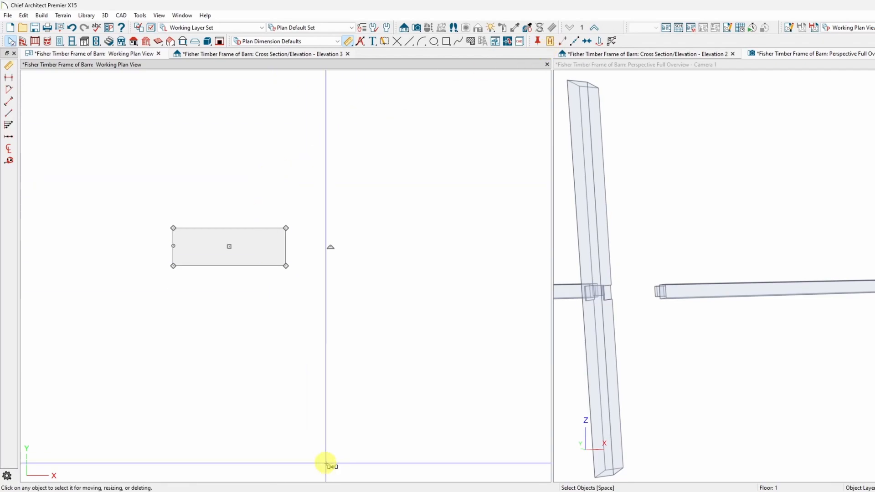
left_click(310, 389)
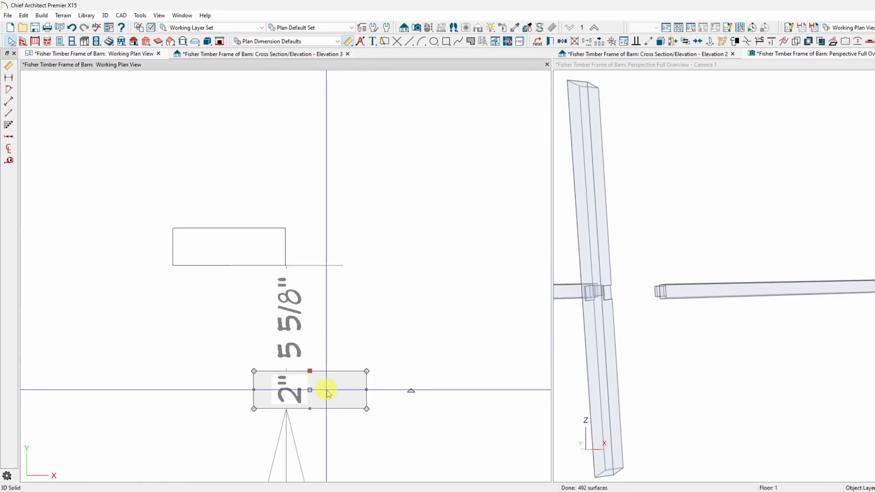
double_click(338, 365)
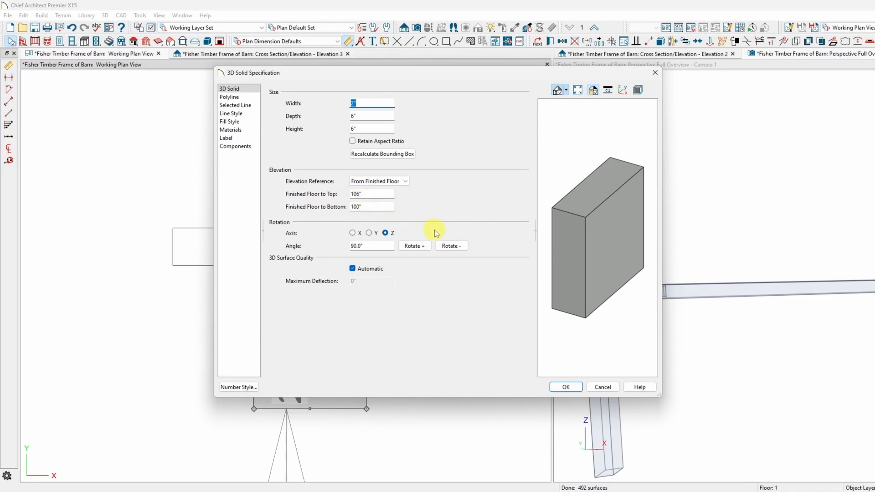
left_click(600, 390)
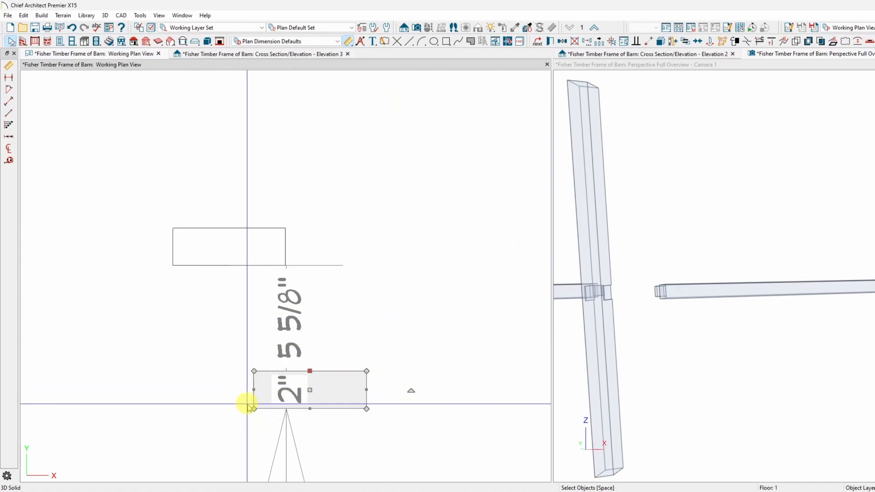
Step: Try to lengthen the copied solid from its right edge with a relative offset of X 3/8" and Y 0
scroll(250, 405, "up", 2)
left_click_drag(450, 380, 471, 381)
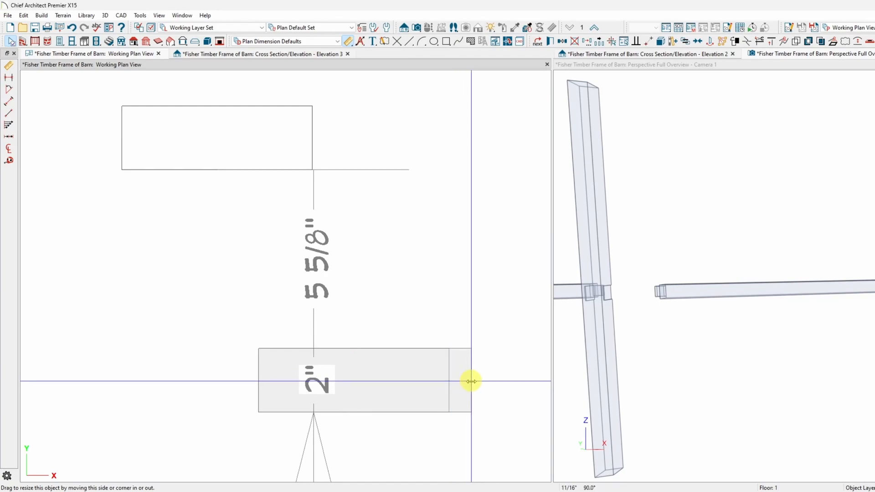
key("Tab")
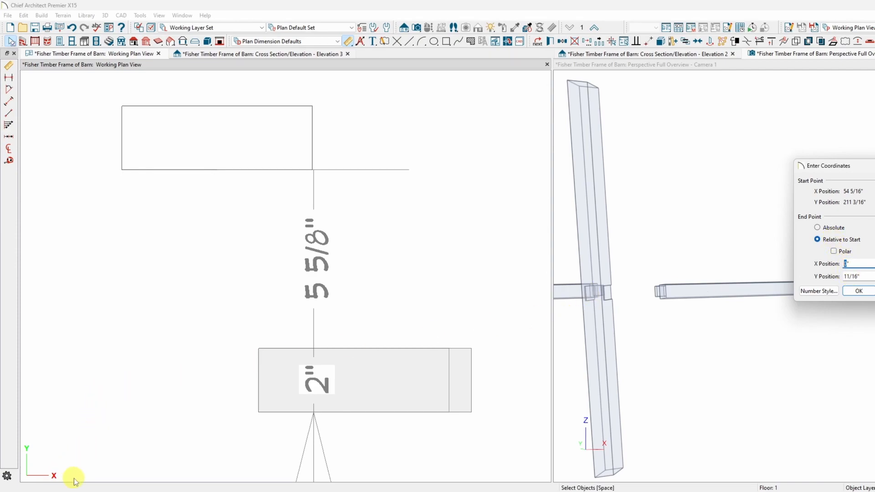
left_click_drag(871, 165, 534, 192)
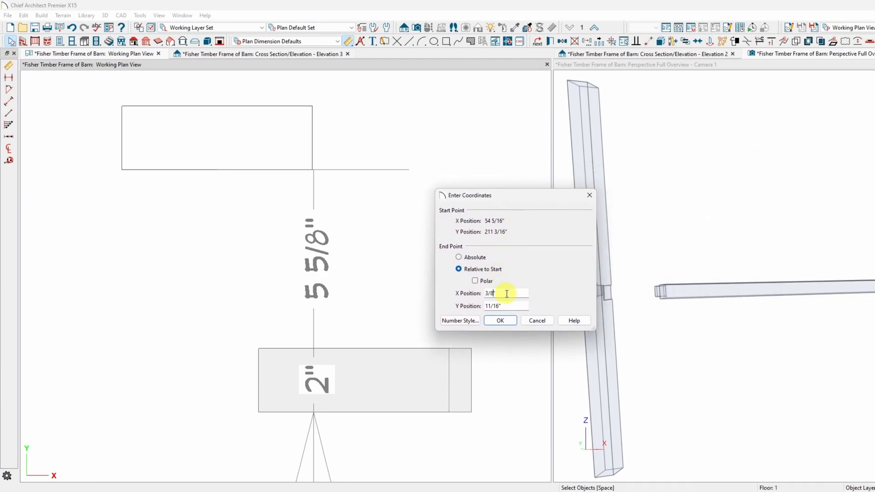
left_click_drag(505, 304, 471, 307)
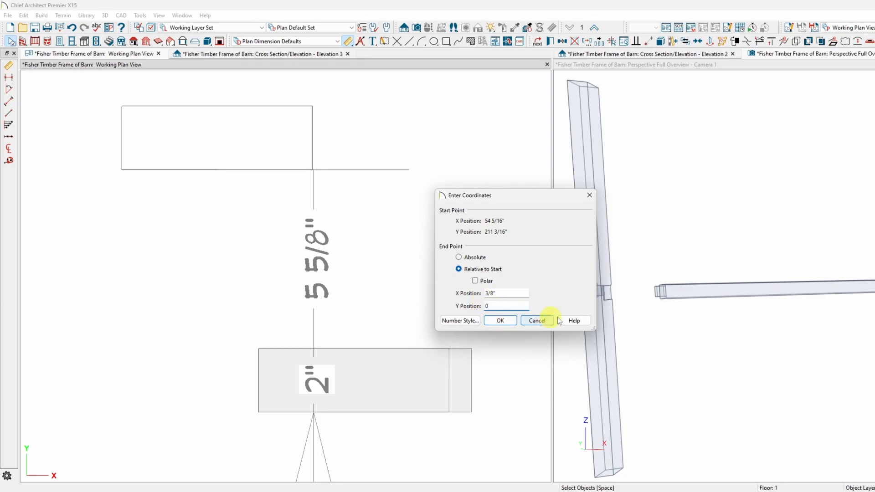
left_click_drag(552, 196, 400, 185)
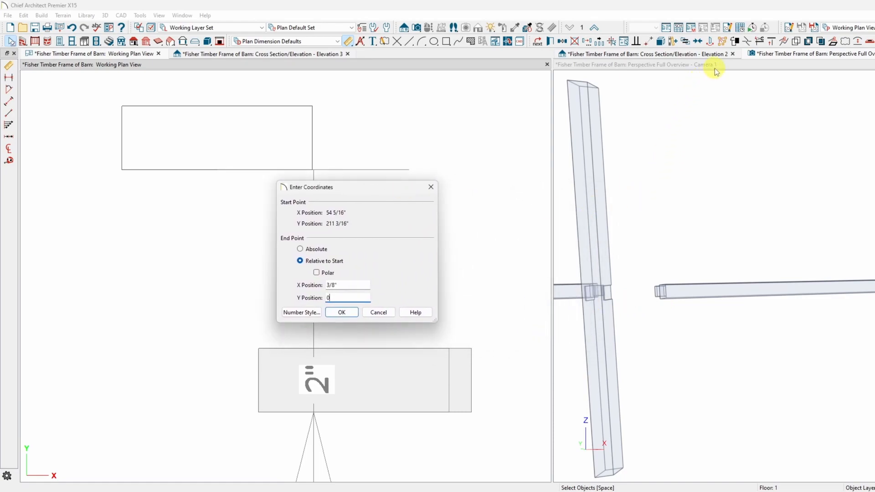
left_click(351, 313)
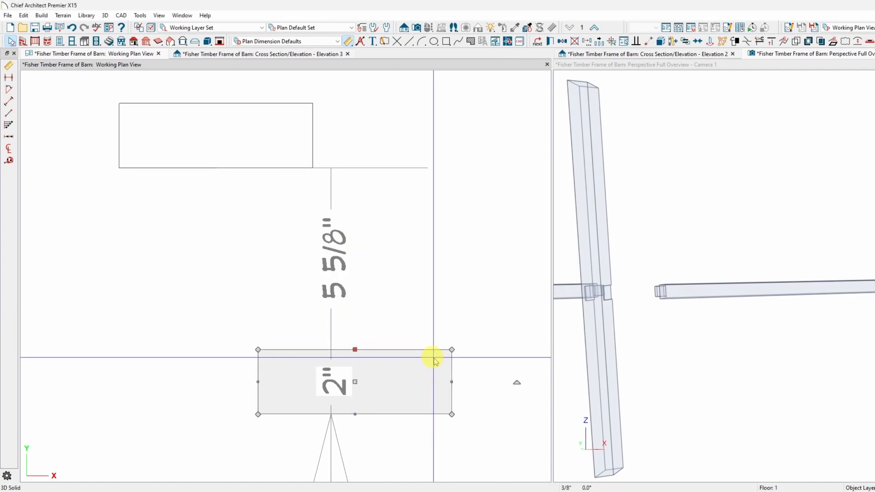
Step: Stretch the copied solid's right edge outward with a relative offset of X 0" and Y 3/8"
left_click(456, 380)
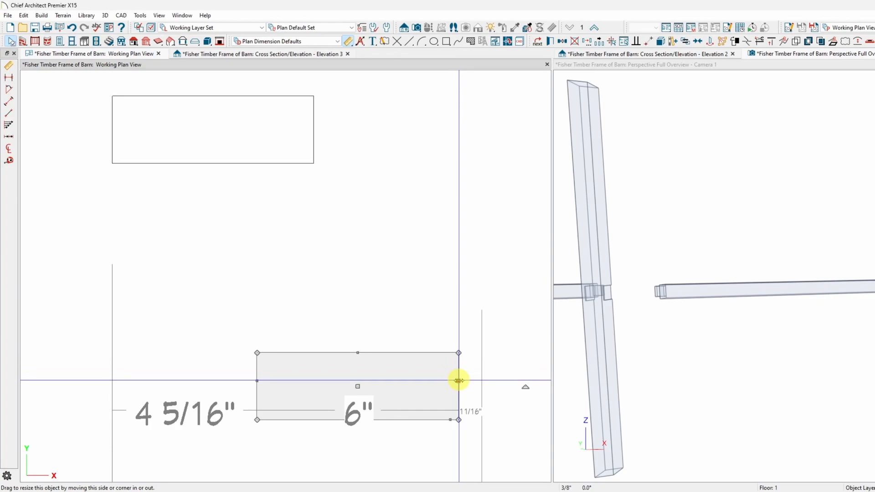
scroll(342, 266, "down", 2)
scroll(466, 372, "up", 2)
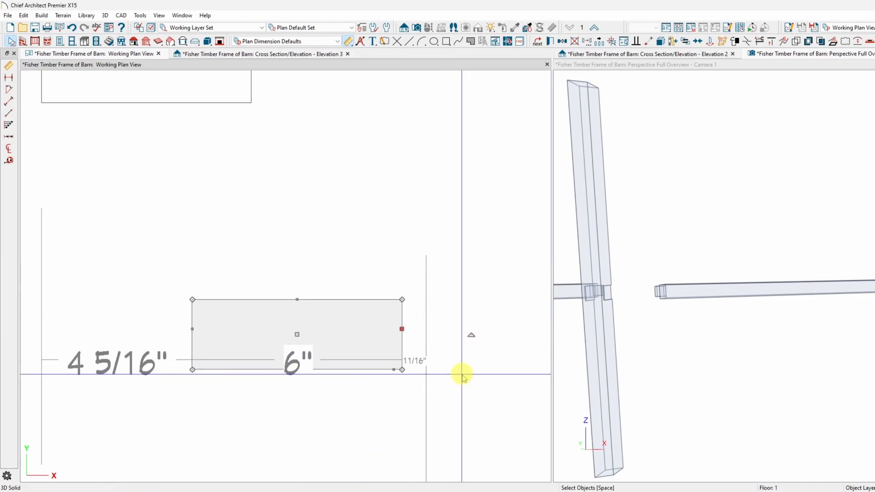
left_click(425, 332)
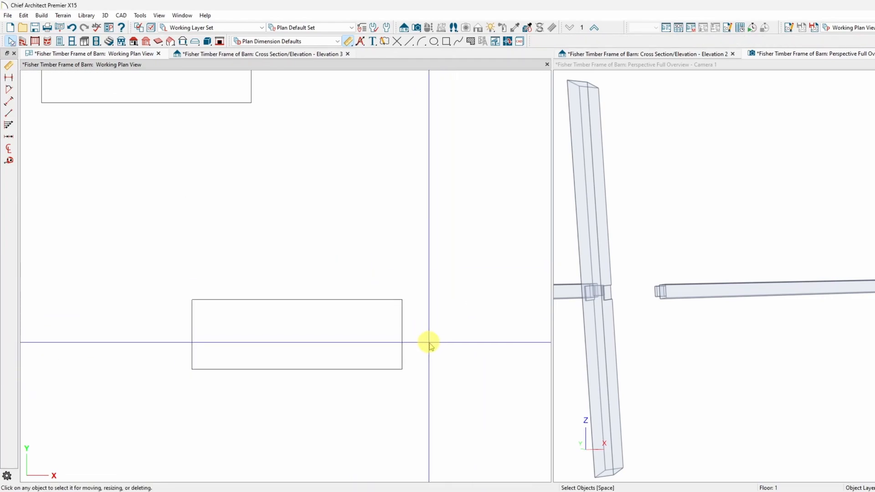
left_click(402, 328)
left_click_drag(402, 328, 425, 332)
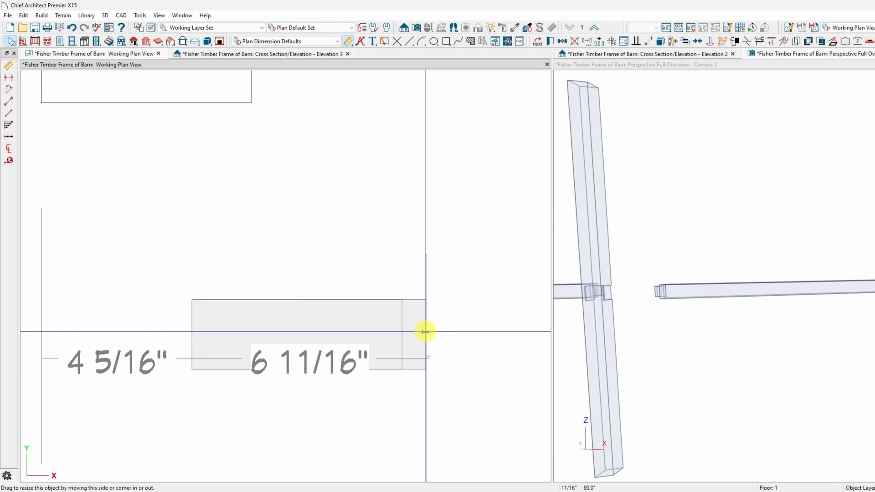
key("Tab")
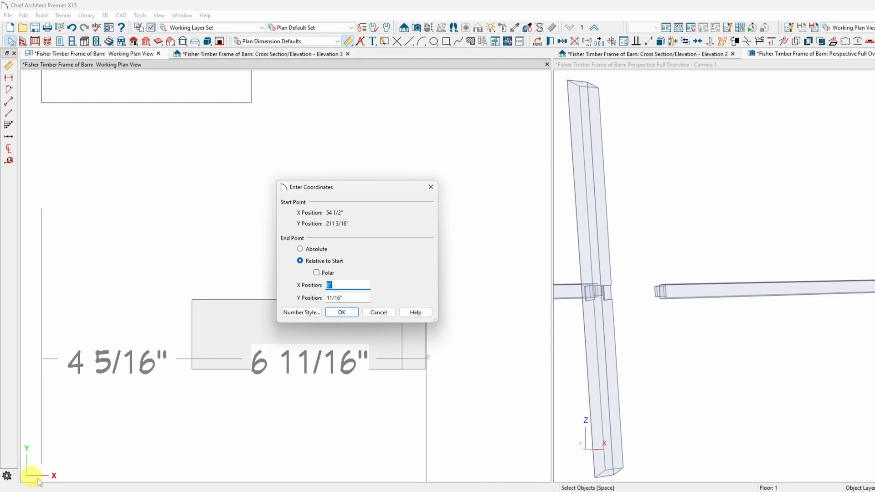
key("Tab")
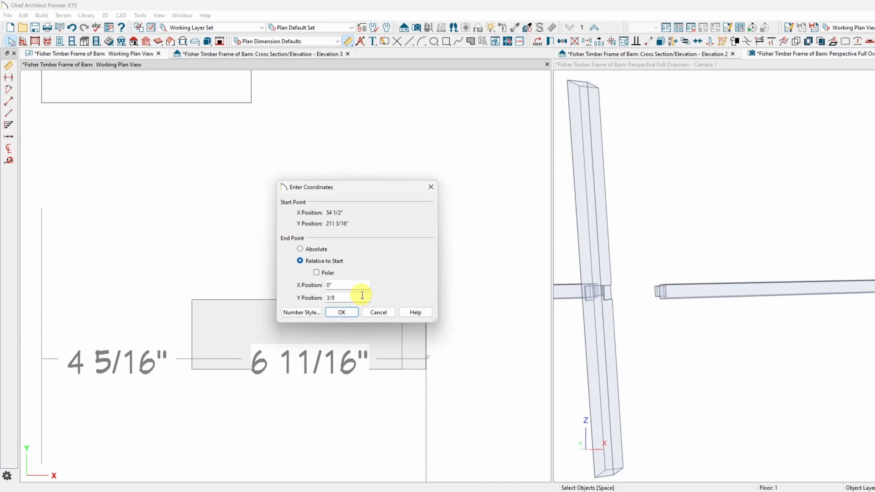
left_click(345, 311)
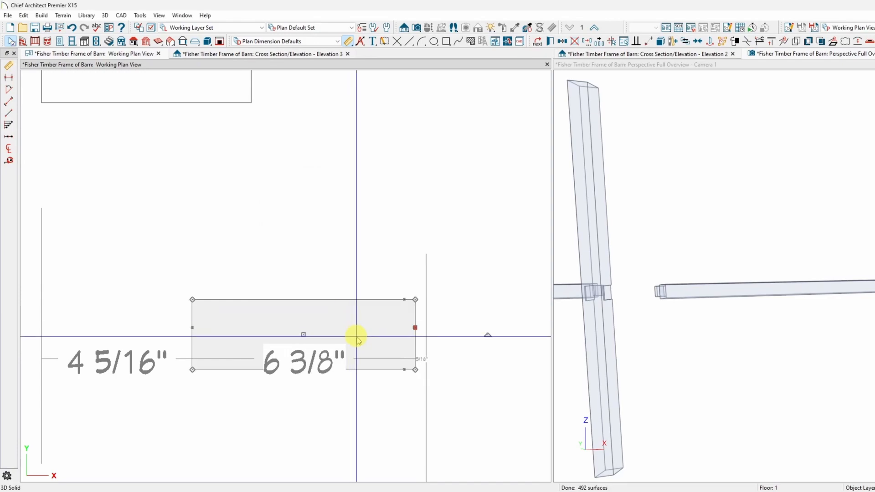
scroll(301, 299, "down", 8)
scroll(297, 306, "down", 8)
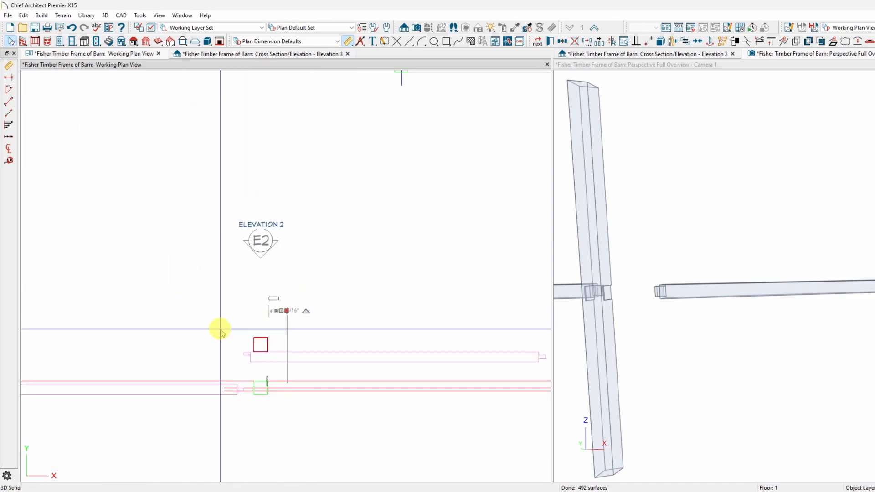
scroll(220, 332, "down", 5)
scroll(273, 341, "up", 10)
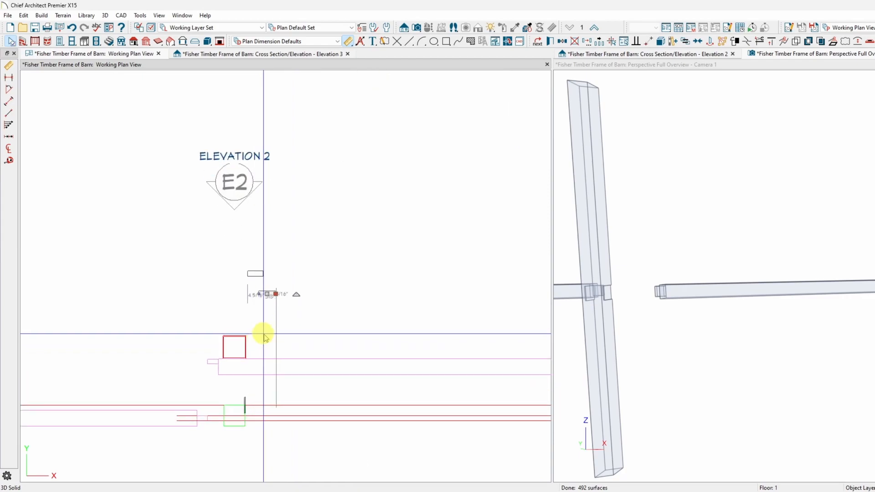
scroll(254, 309, "down", 10)
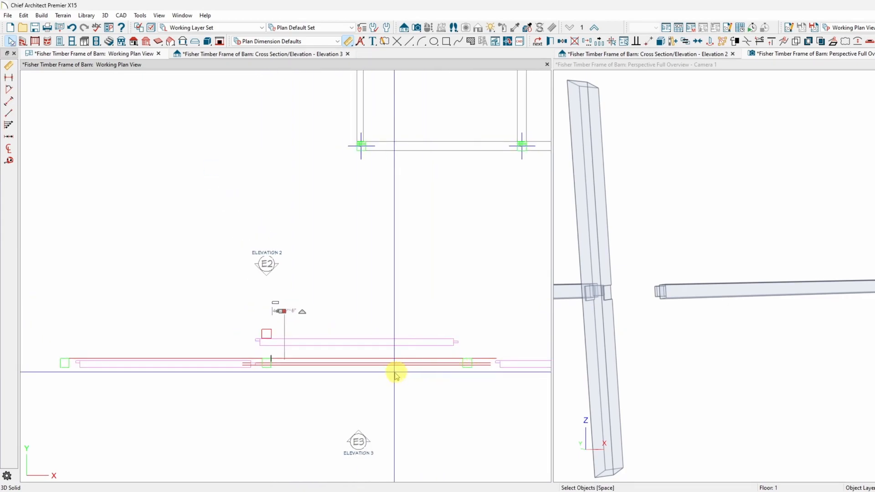
scroll(392, 367, "down", 4)
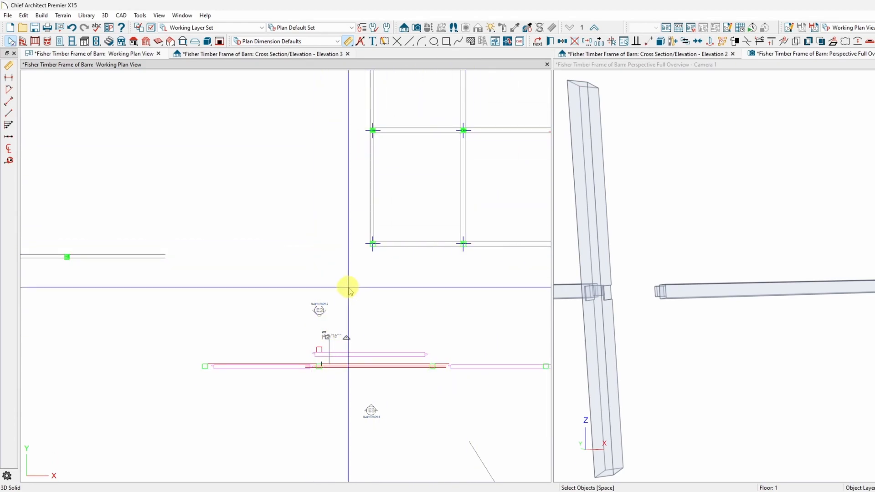
Step: Trace the outline of the third post from the left in the beam row with a rectangular polyline about 8" square
scroll(314, 342, "down", 2)
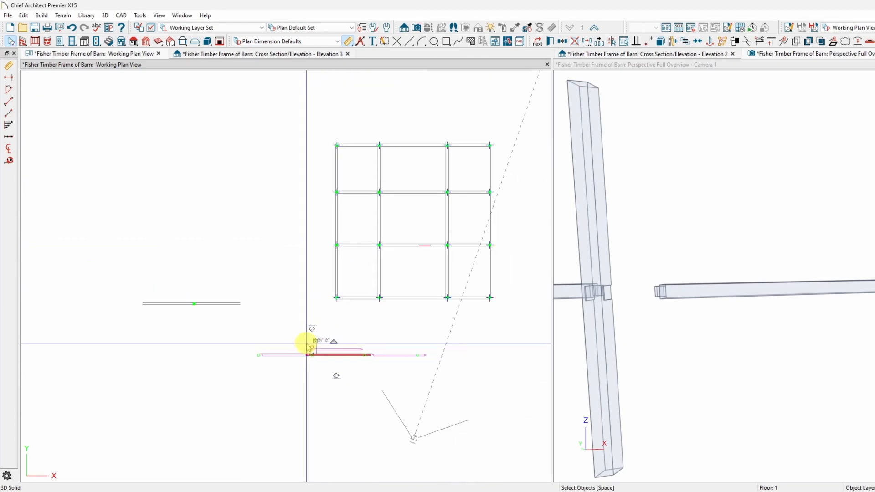
left_click(340, 163)
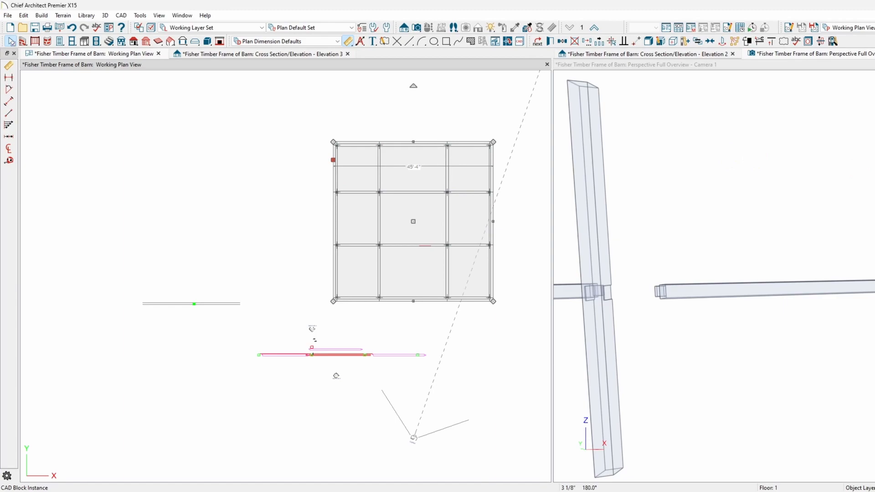
scroll(348, 370, "up", 6)
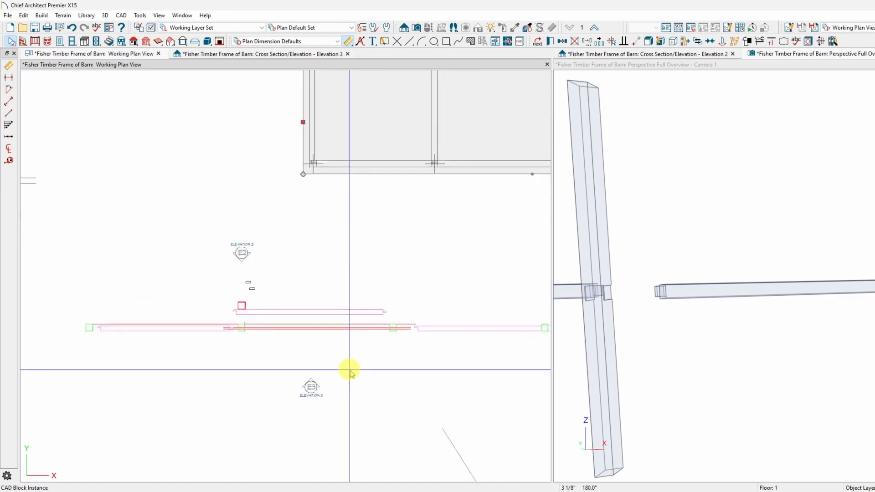
scroll(472, 299, "up", 4)
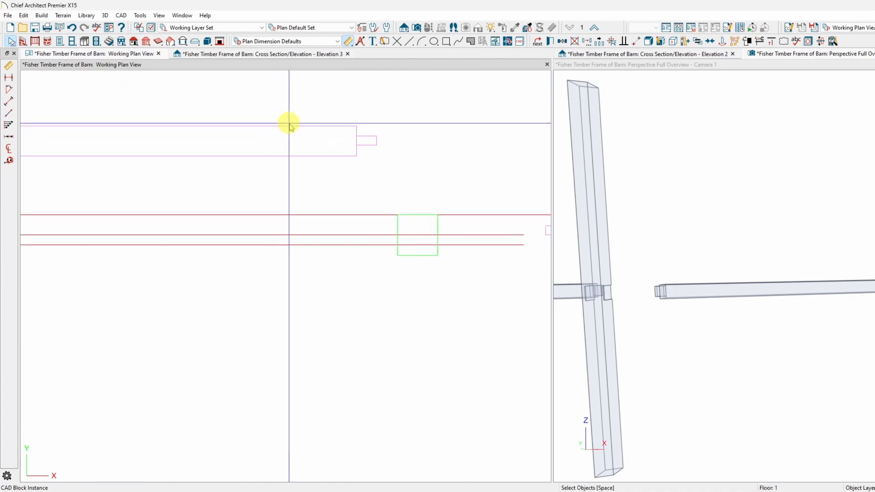
left_click(446, 42)
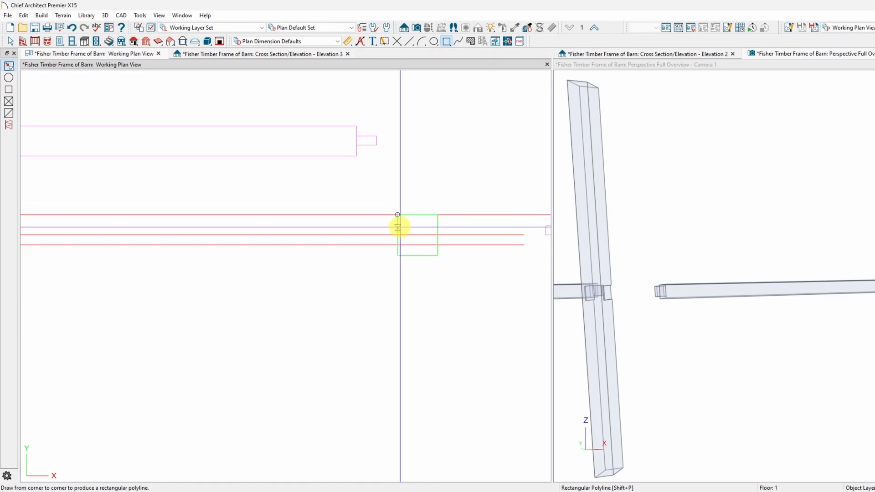
left_click_drag(398, 215, 437, 256)
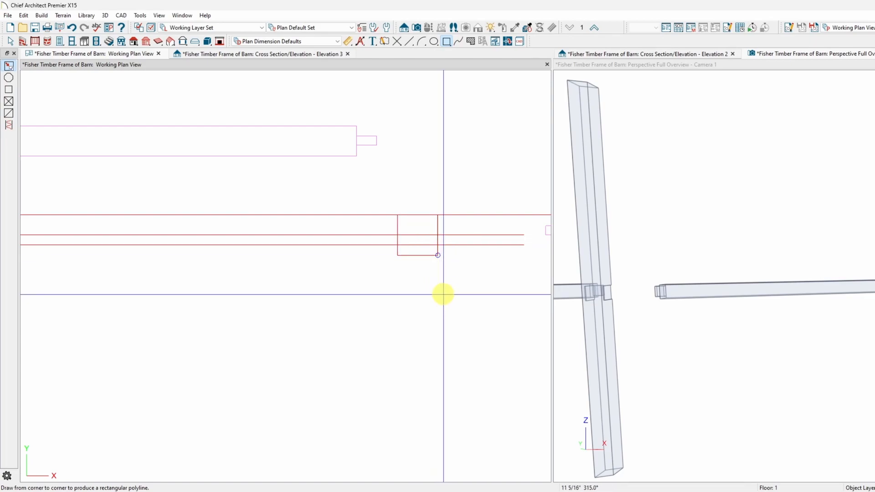
key("space")
scroll(462, 266, "down", 4)
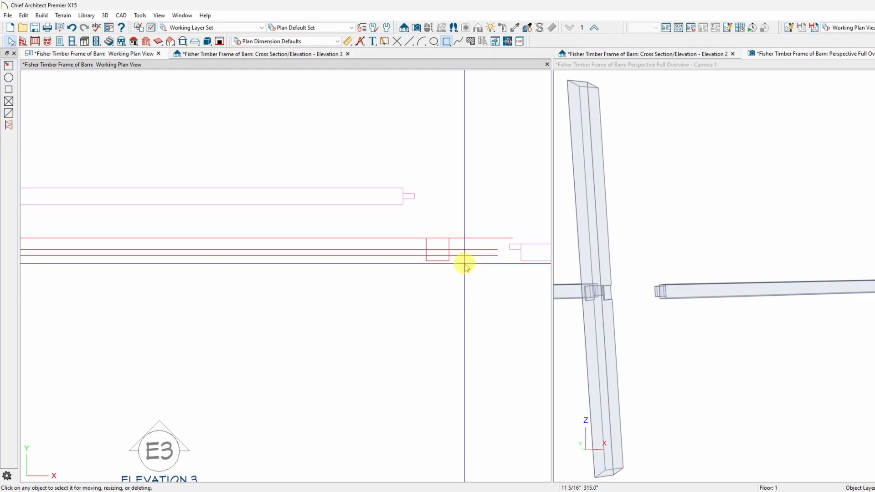
scroll(468, 269, "down", 2)
scroll(470, 269, "down", 1)
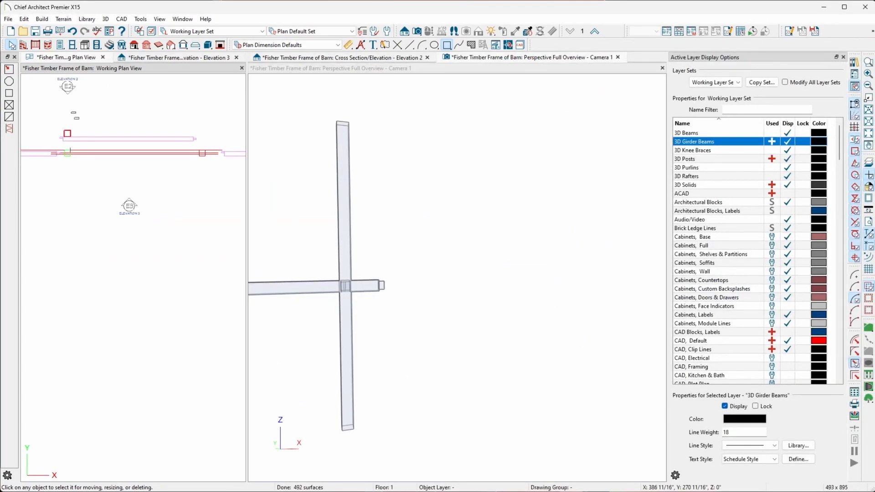
Step: Widen the working plan view relative to the perspective camera view and show the post grid together with the beam row
left_click(752, 31)
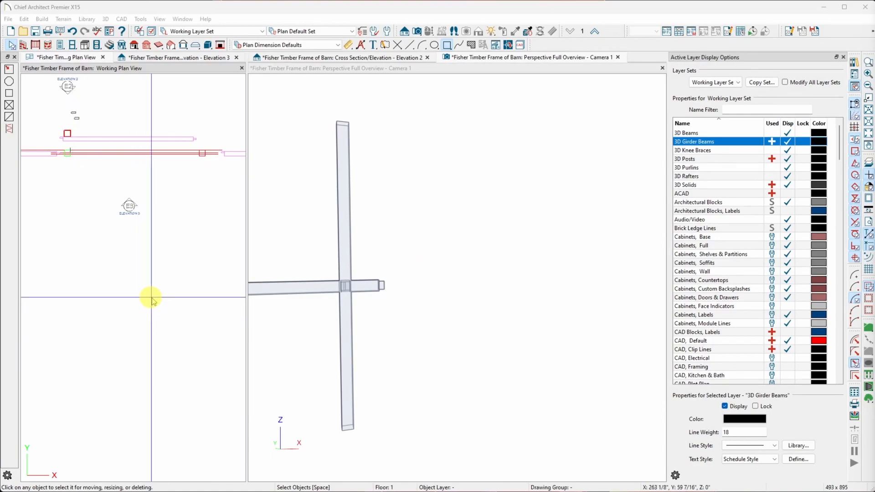
scroll(167, 282, "down", 2)
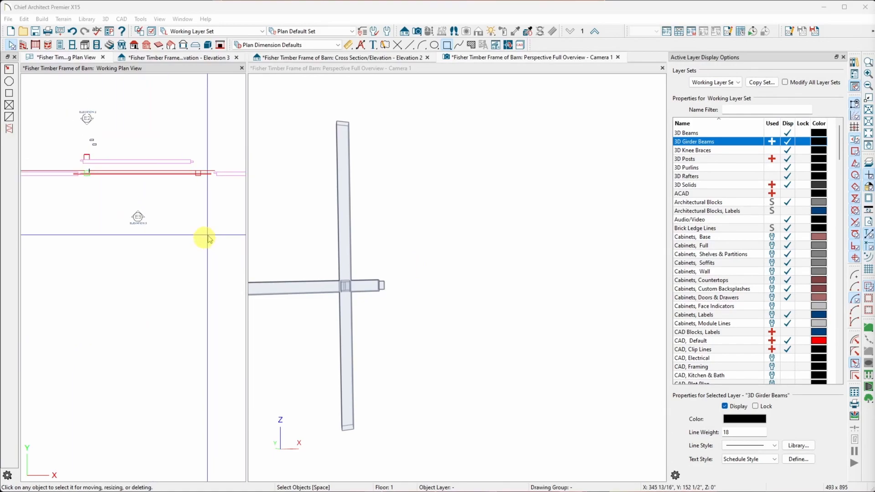
left_click_drag(494, 217, 576, 226)
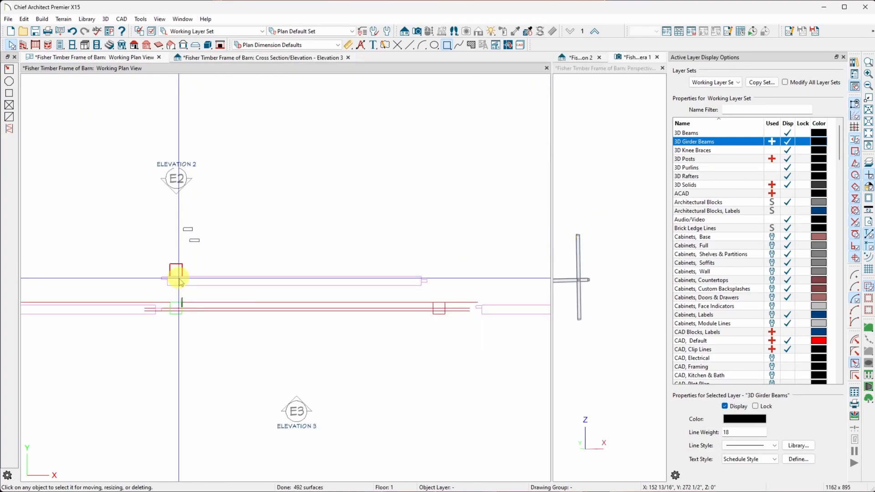
scroll(349, 353, "down", 4)
scroll(357, 344, "down", 3)
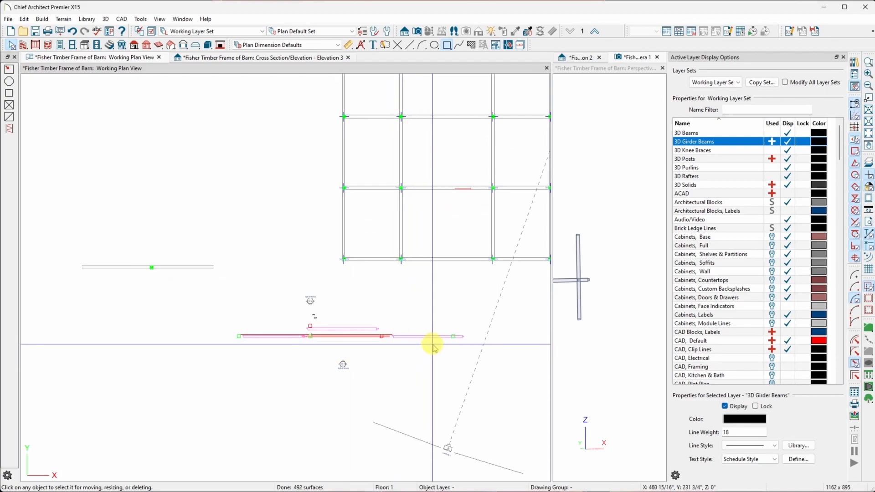
Step: Switch the plan to the ACAD ONLY layer set and turn on display of the CAD, Default layer
left_click(739, 83)
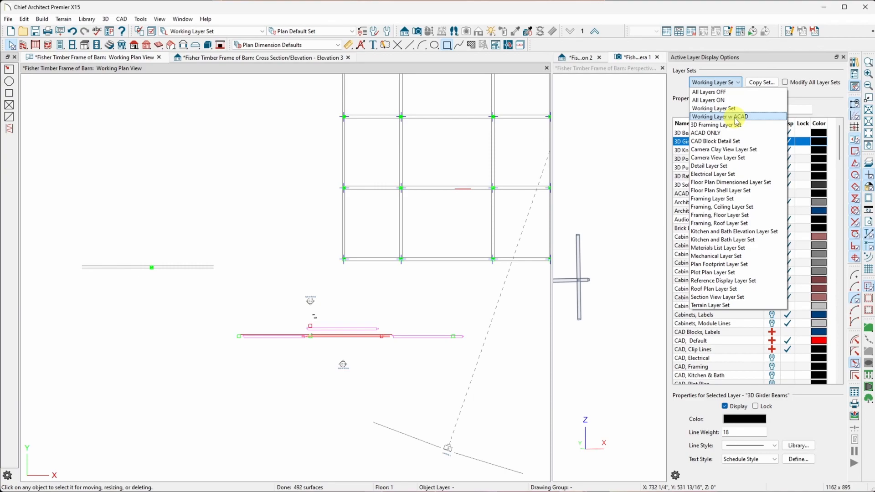
left_click(732, 133)
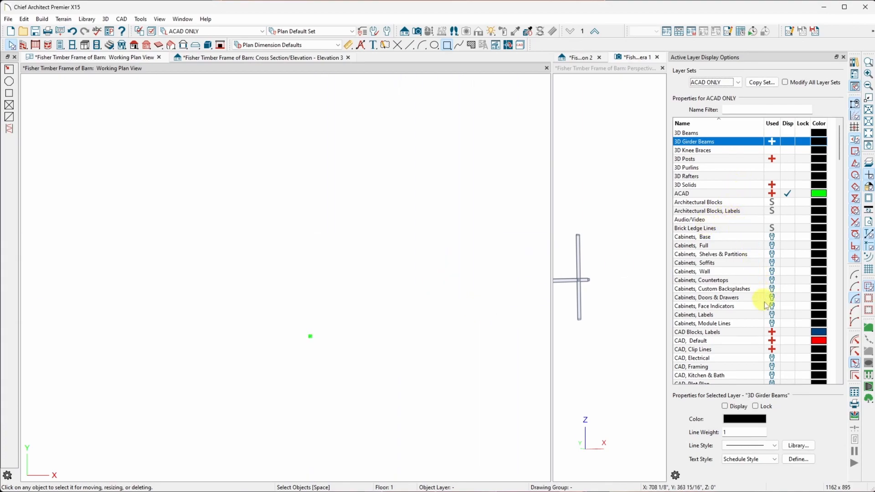
left_click(788, 341)
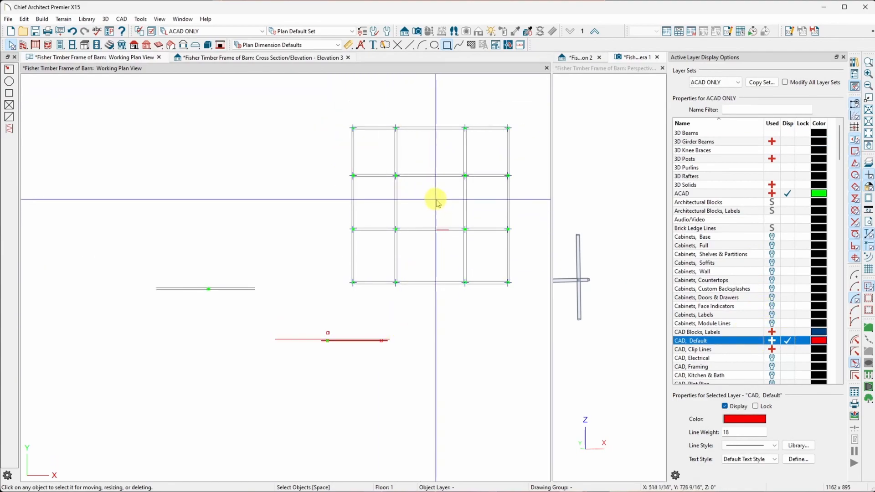
scroll(393, 371, "up", 1)
scroll(393, 372, "up", 1)
scroll(378, 359, "down", 3)
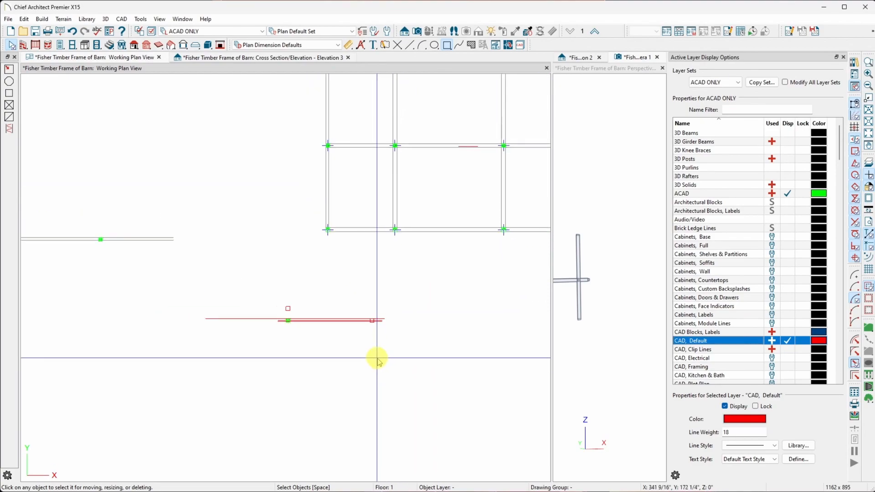
Step: Extend the right end of the upper red CAD line well beyond the post outlines, to a length of about 70'
scroll(350, 377, "up", 1)
scroll(319, 333, "up", 3)
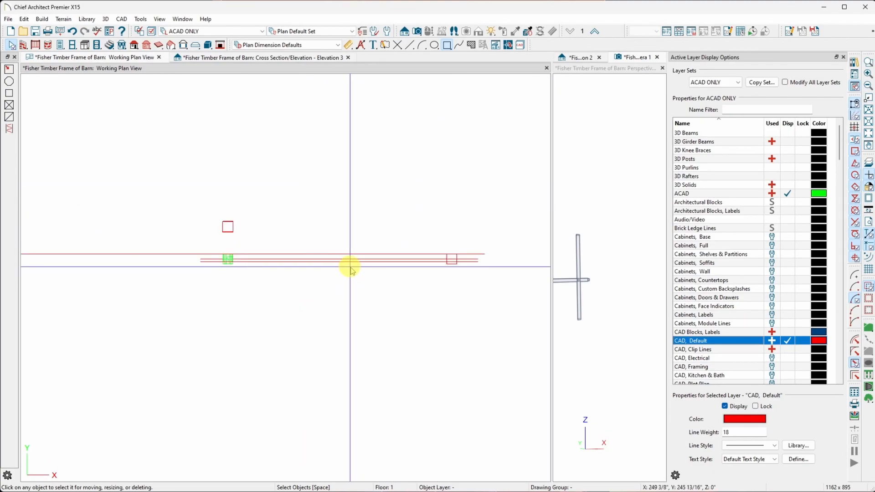
left_click(204, 258)
scroll(372, 299, "down", 4)
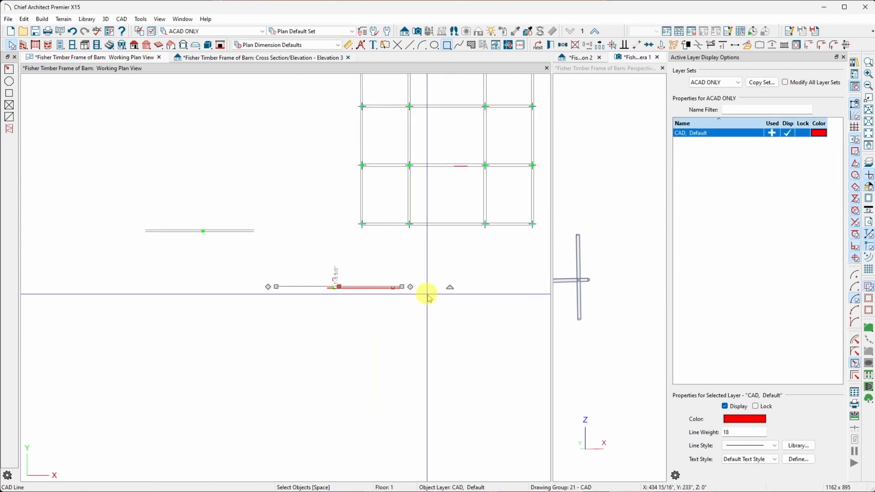
left_click_drag(403, 287, 550, 286)
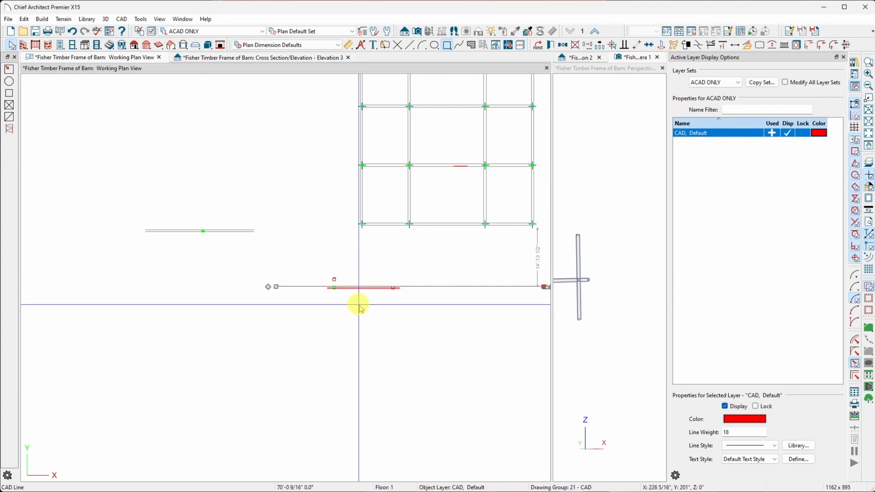
scroll(358, 303, "up", 3)
key("Escape")
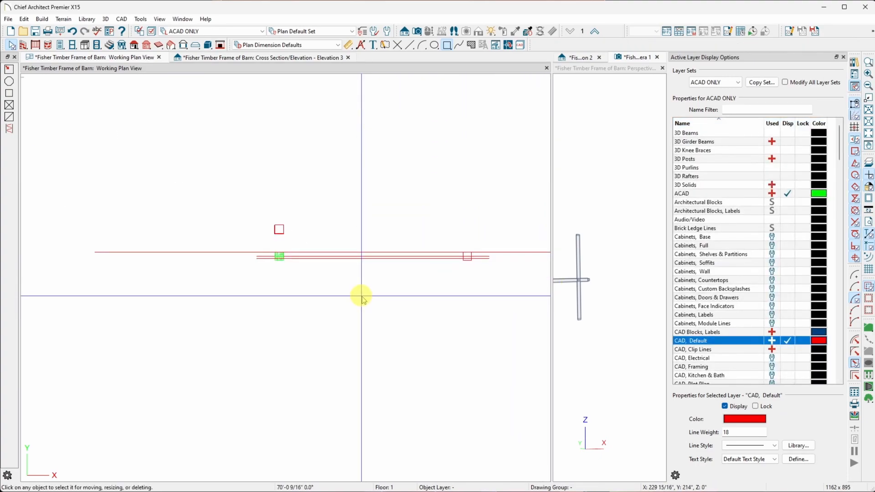
Step: Extend the left ends of the horizontal red CAD lines well past the green post, making the upper line about 89' long
scroll(363, 300, "down", 1)
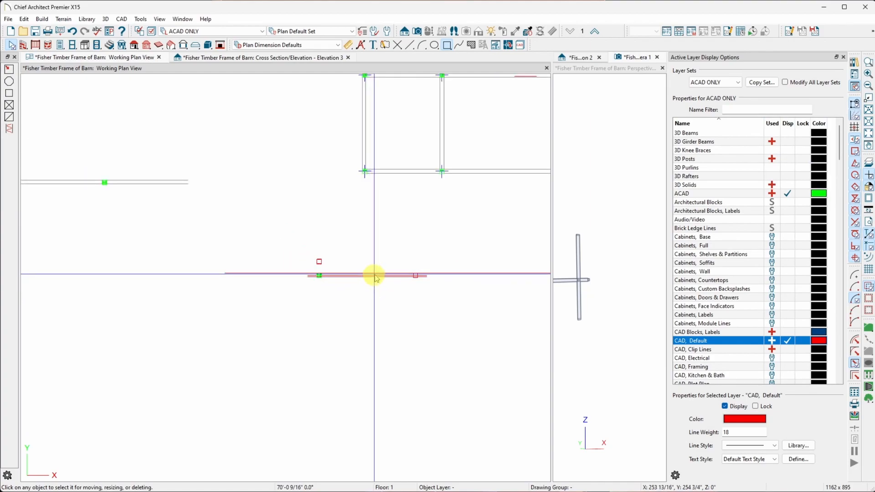
left_click(374, 276)
key("Escape")
left_click(379, 275)
key("Escape")
left_click(379, 277)
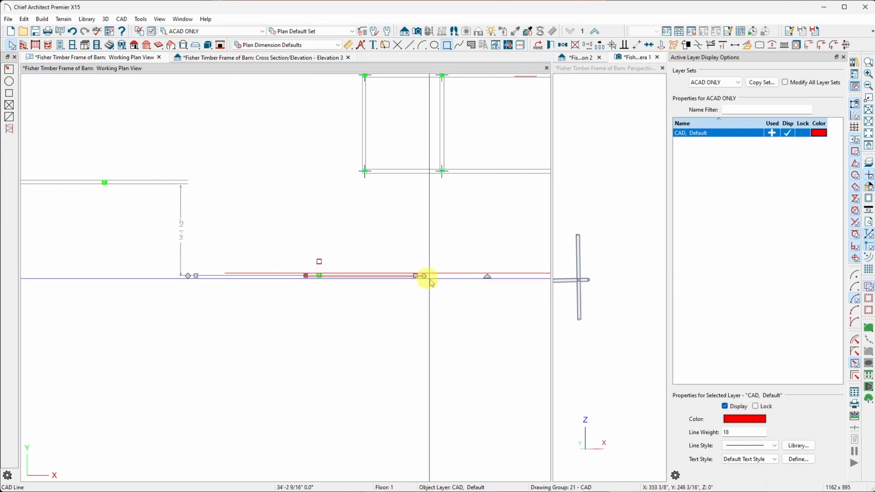
key("Escape")
left_click(401, 278)
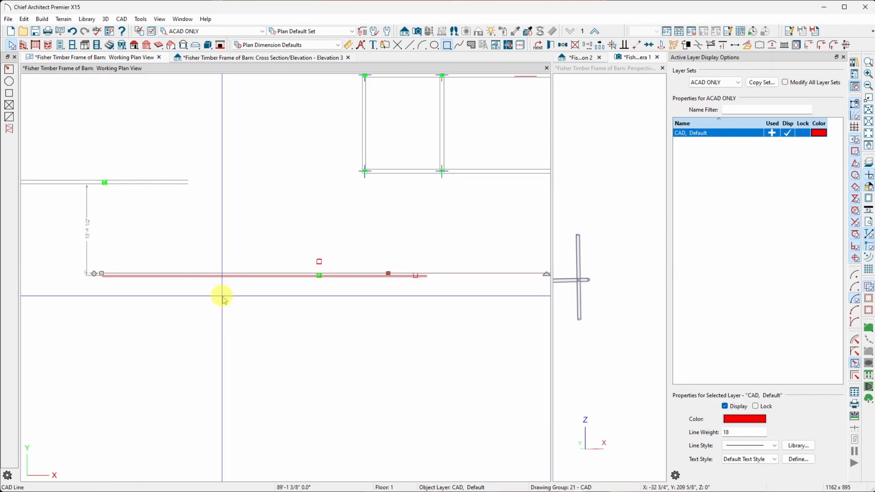
scroll(252, 343, "down", 4)
left_click(265, 342)
scroll(310, 330, "down", 3)
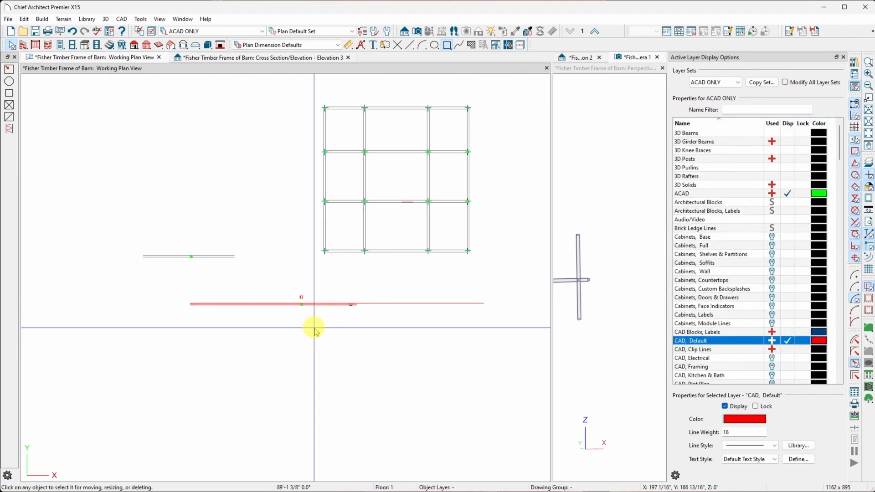
Step: Measure the horizontal distance between the green post and the traced post outline along the red CAD lines
scroll(280, 322, "up", 3)
scroll(411, 281, "up", 2)
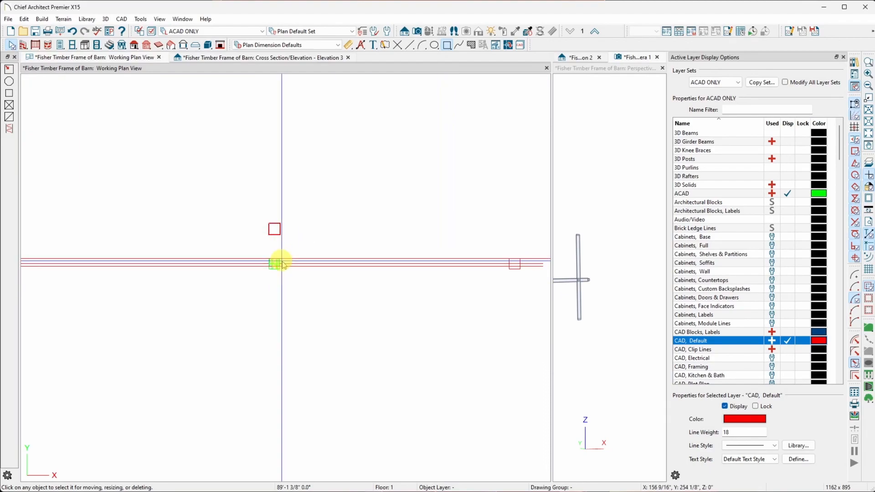
key("s")
left_click(327, 242)
left_click_drag(281, 258, 509, 258)
Step: Measure the distance between the second and third posts in the bottom row of the post grid
scroll(359, 397, "down", 3)
scroll(327, 308, "down", 1)
scroll(475, 299, "up", 3)
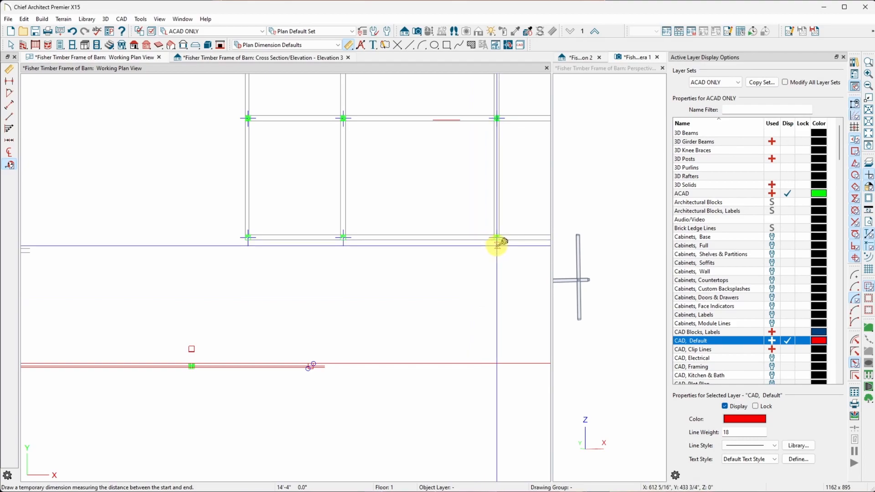
left_click_drag(495, 244, 345, 252)
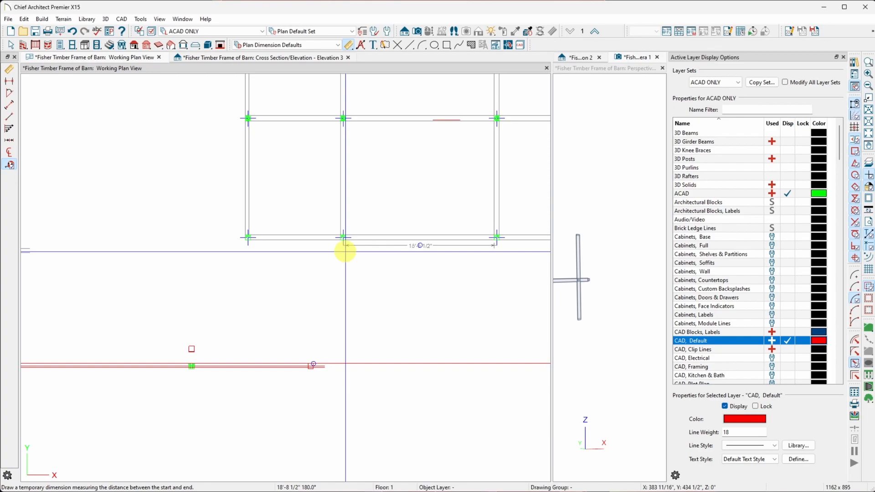
left_click_drag(345, 251, 346, 253)
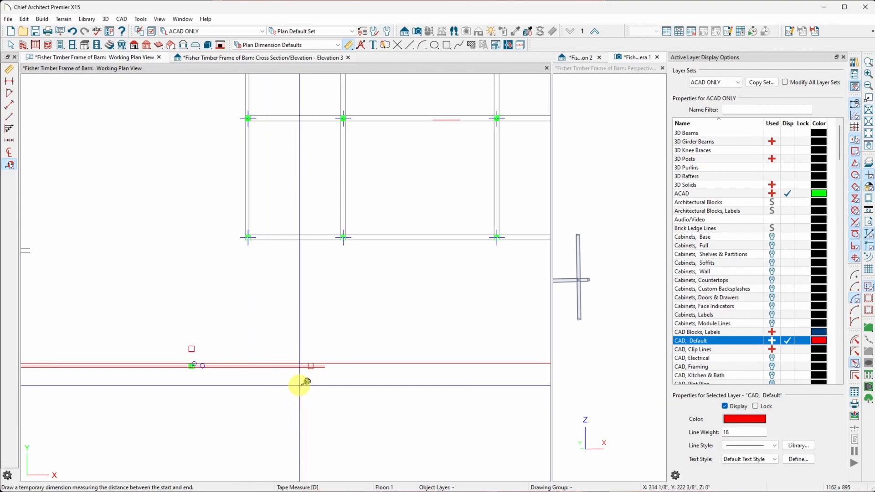
Step: Try to combine the green post geometry and the horizontal red CAD lines crossing it into one CAD block
scroll(182, 366, "up", 5)
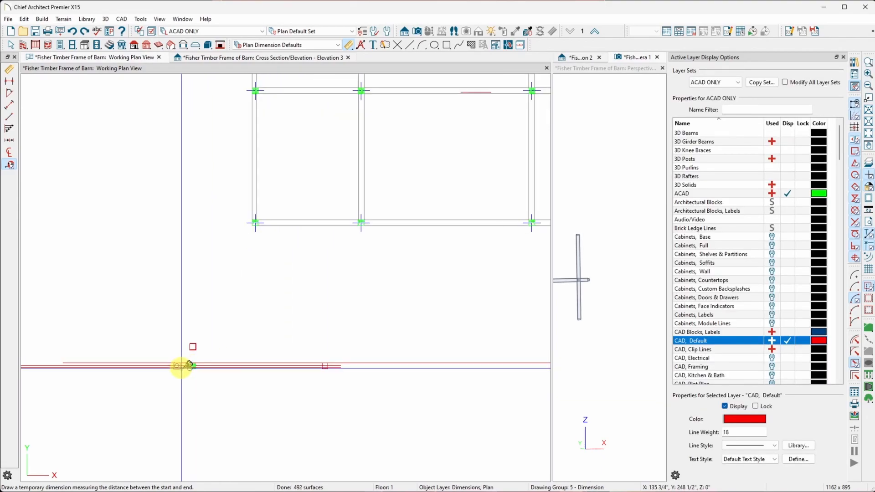
scroll(232, 371, "up", 5)
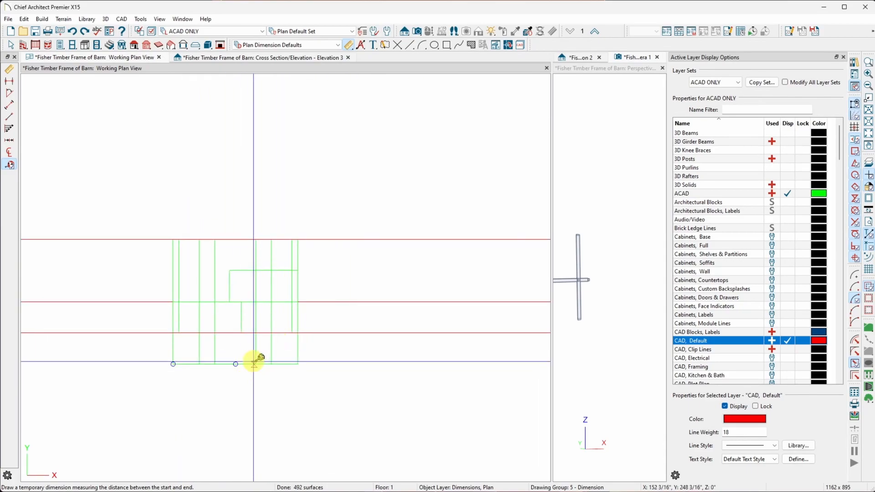
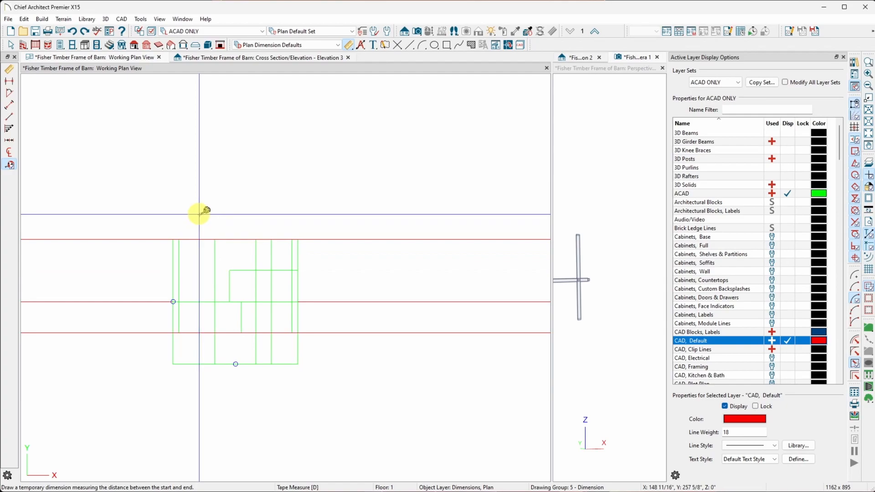
scroll(202, 214, "up", 1)
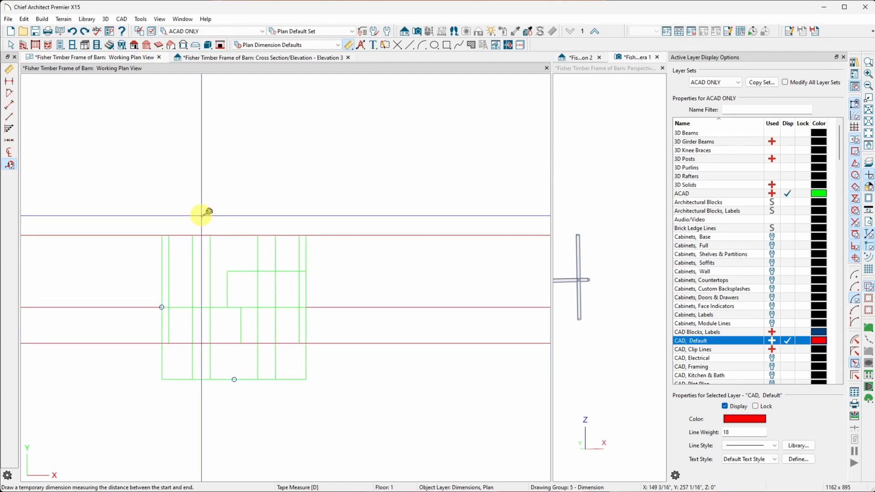
key("space")
left_click_drag(149, 214, 322, 404)
scroll(155, 183, "down", 5)
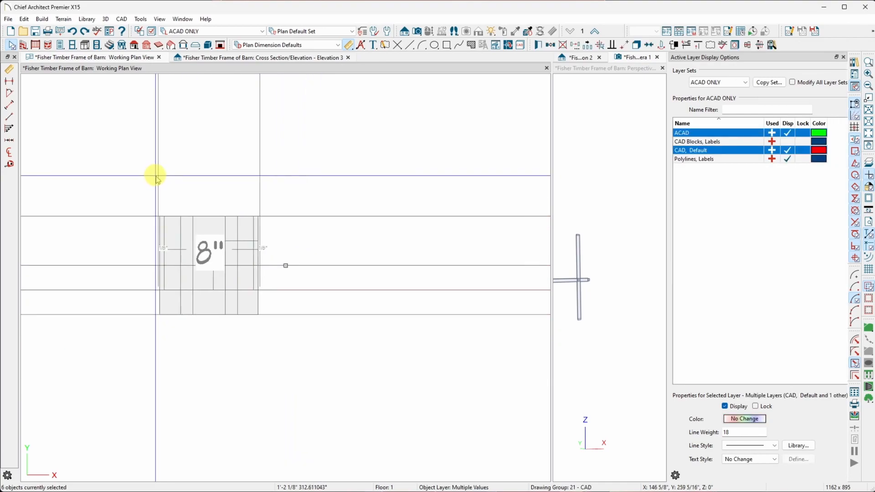
scroll(159, 192, "down", 2)
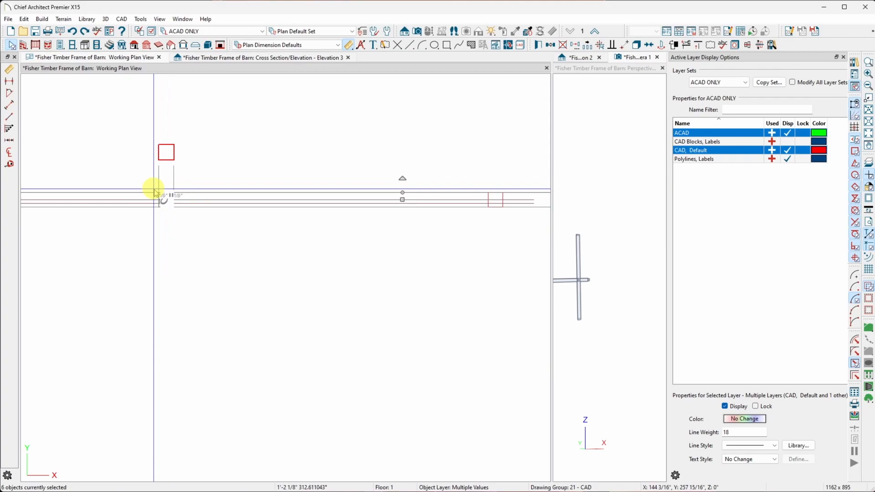
scroll(153, 193, "up", 5)
scroll(152, 191, "up", 1)
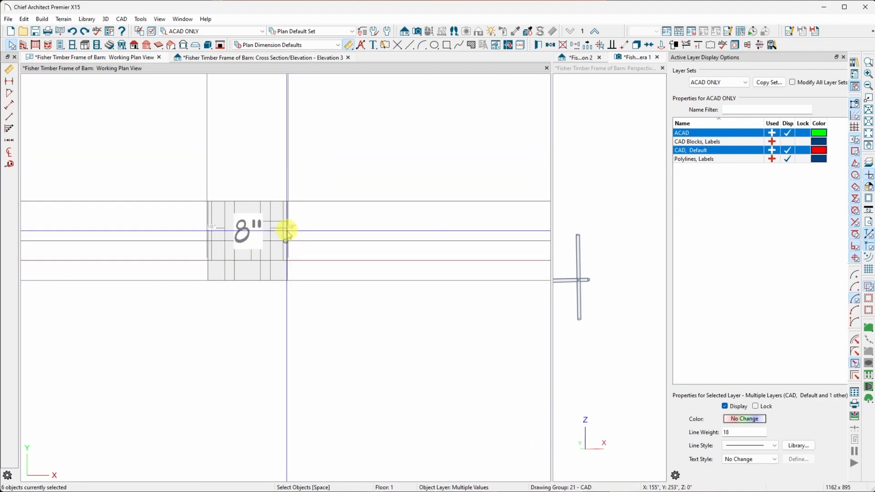
left_click(637, 46)
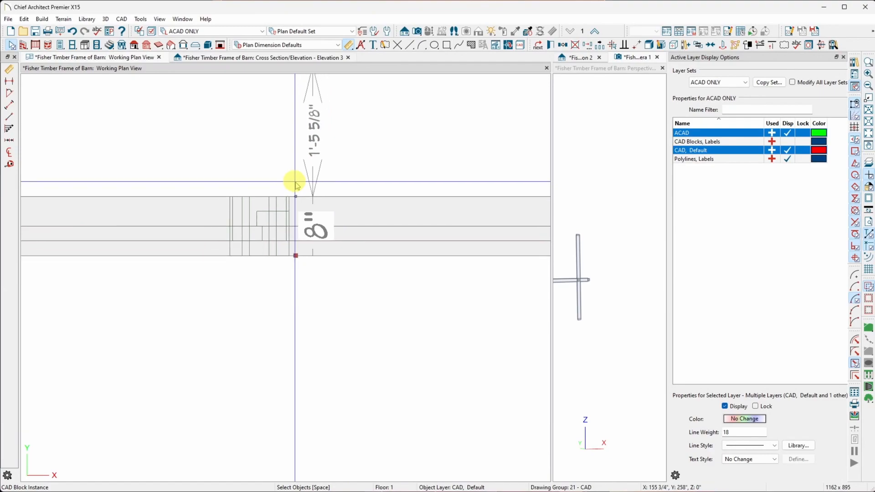
scroll(272, 262, "down", 3)
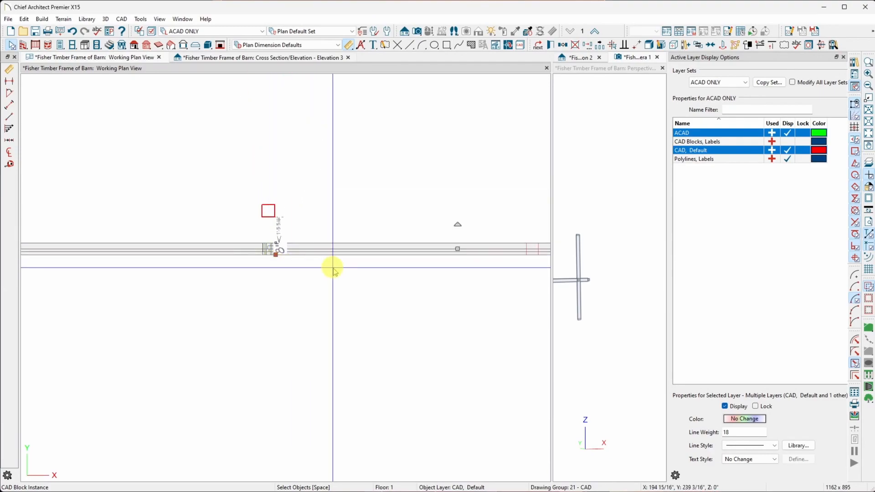
left_click_drag(275, 237, 279, 258)
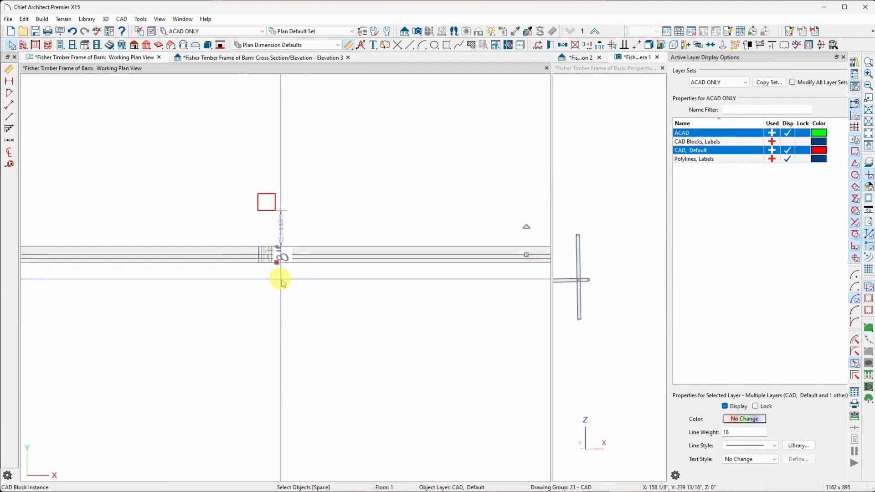
left_click(323, 227)
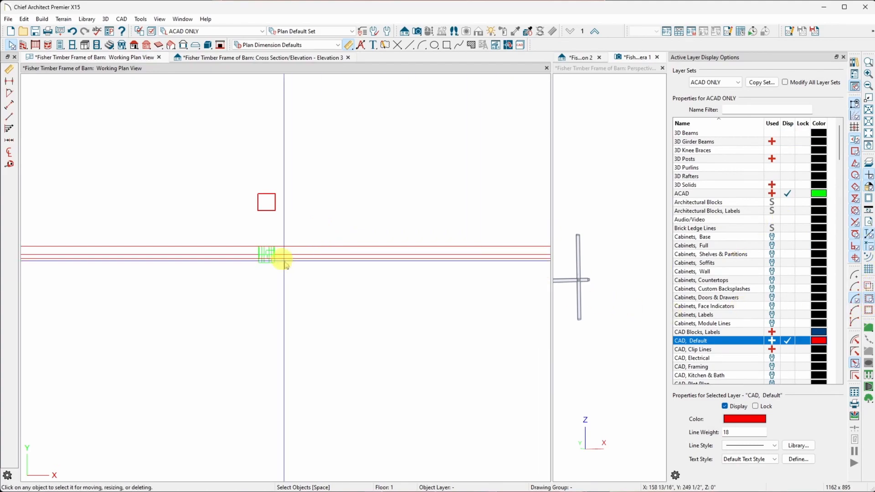
Step: Explode the oversized CAD block and make a new one from only the objects fully enclosed around the green post
left_click(260, 249)
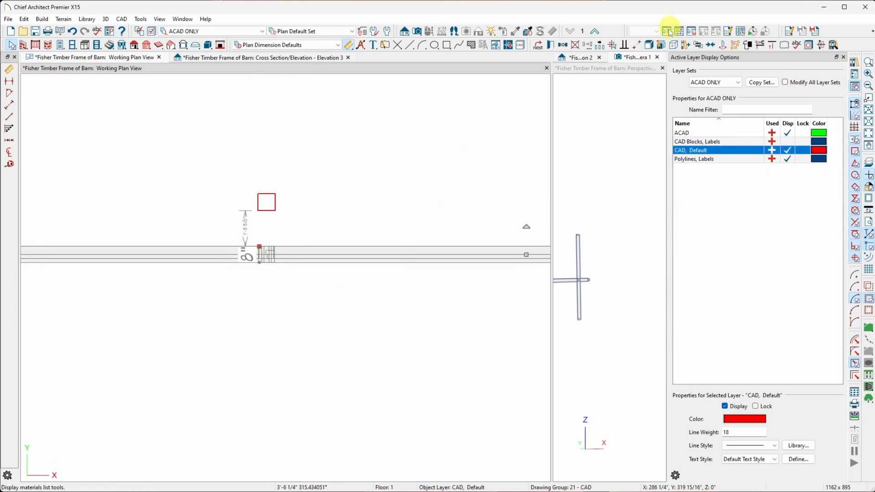
left_click(653, 44)
left_click_drag(230, 230, 303, 279)
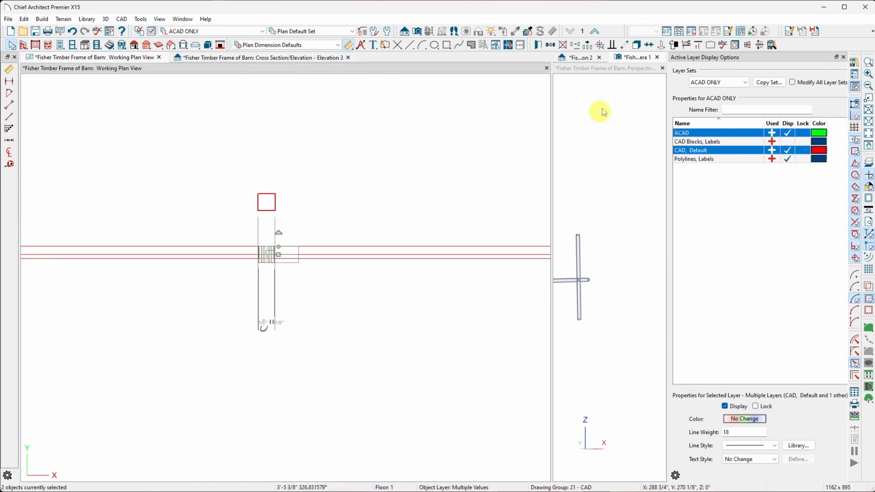
left_click(637, 46)
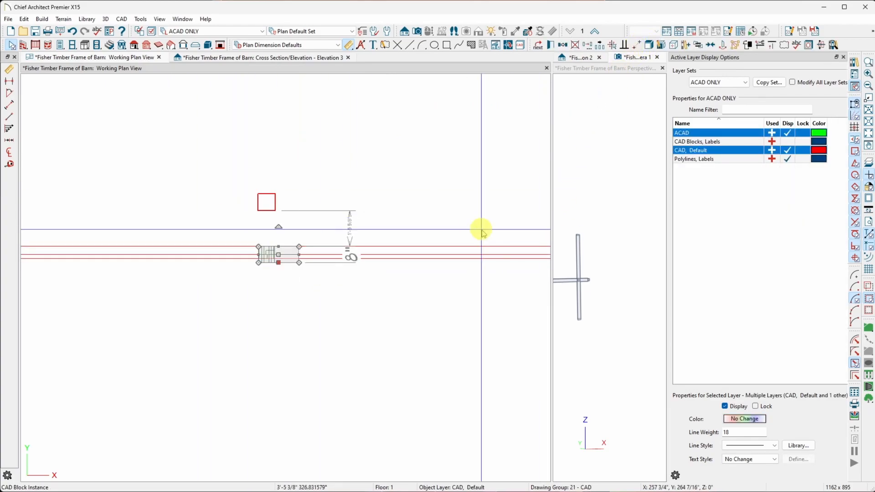
left_click(245, 288)
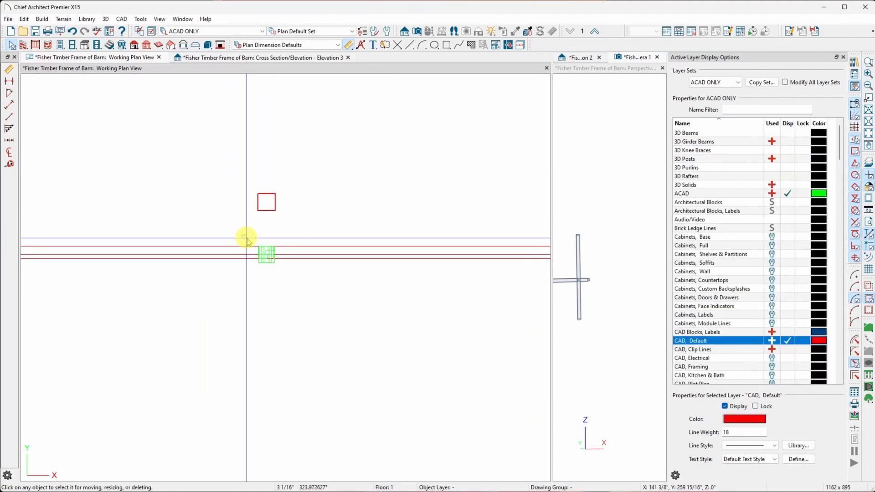
Step: Explode the new CAD block and single out the short CAD line extending from the green post's right side
left_click(264, 253)
scroll(274, 281, "up", 6)
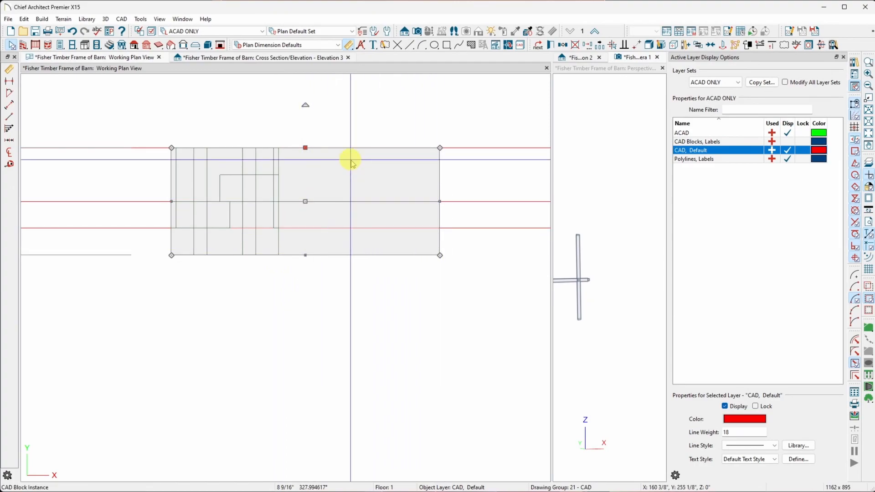
left_click(358, 109)
left_click(338, 202)
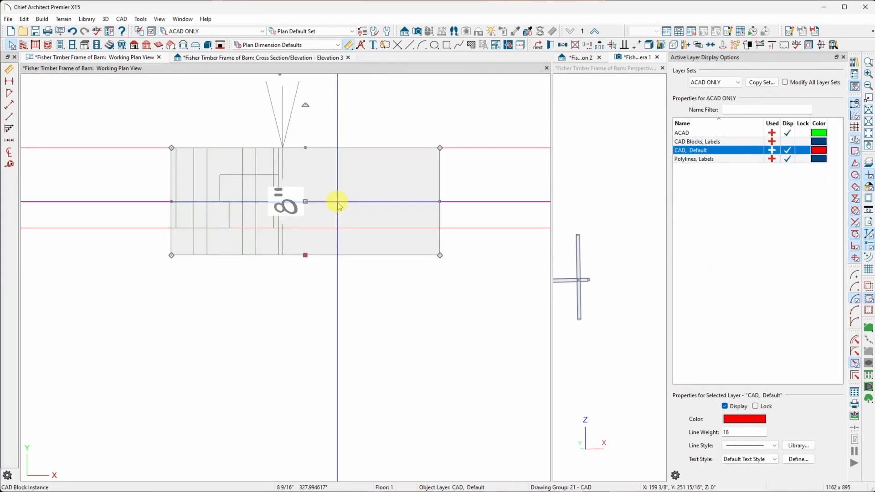
left_click(650, 46)
left_click(367, 203)
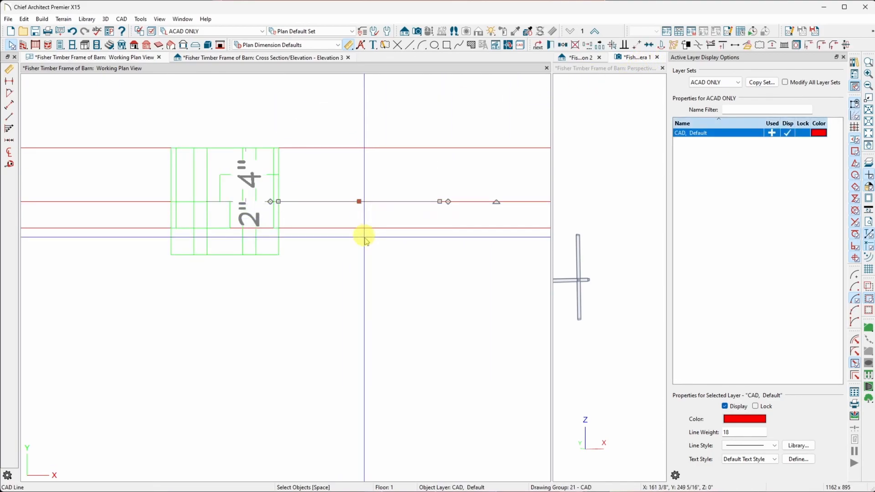
left_click(371, 274)
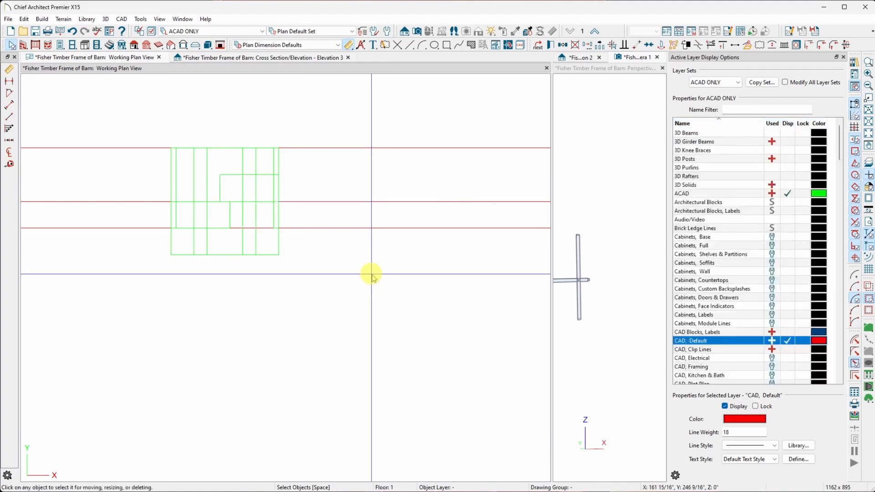
Step: Convert the green post geometry alone, without any red CAD lines, into a CAD block
left_click_drag(145, 121, 288, 308)
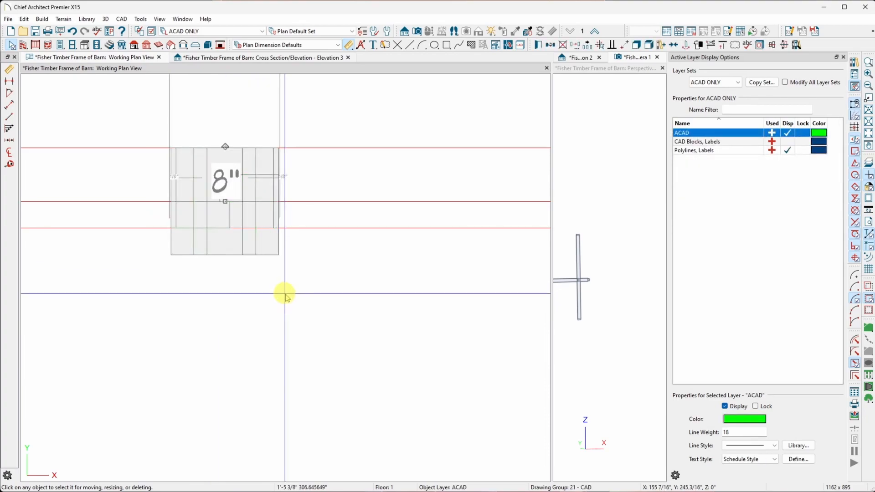
left_click(637, 46)
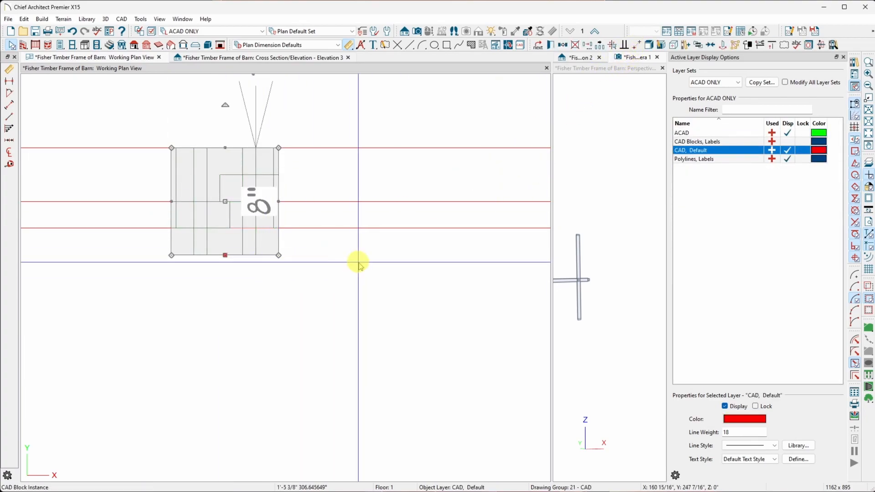
scroll(180, 254, "down", 2)
scroll(180, 254, "down", 3)
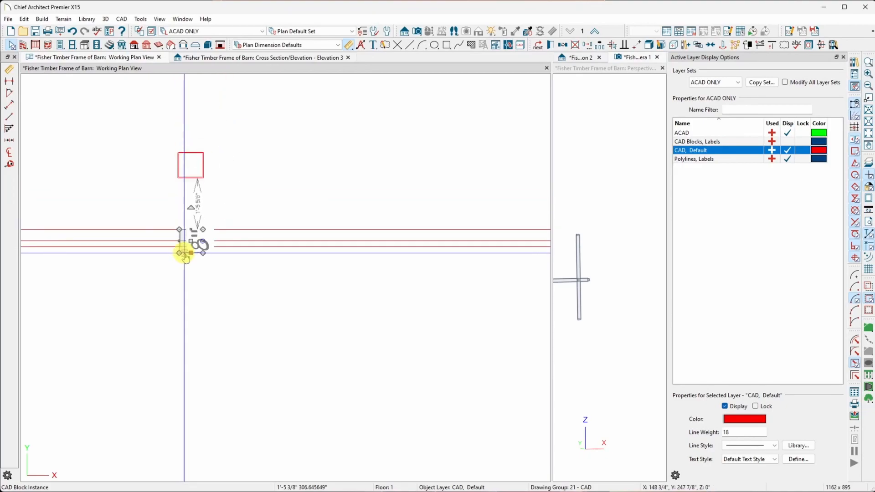
scroll(192, 253, "up", 3)
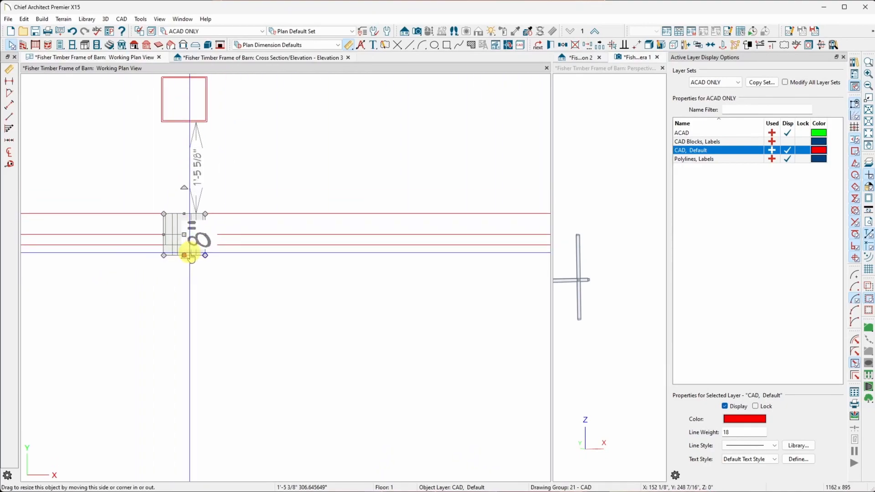
scroll(168, 258, "down", 3)
Step: Examine the first two posts in the grid's bottom row and how they relate to the new block and the red CAD lines
scroll(156, 260, "down", 4)
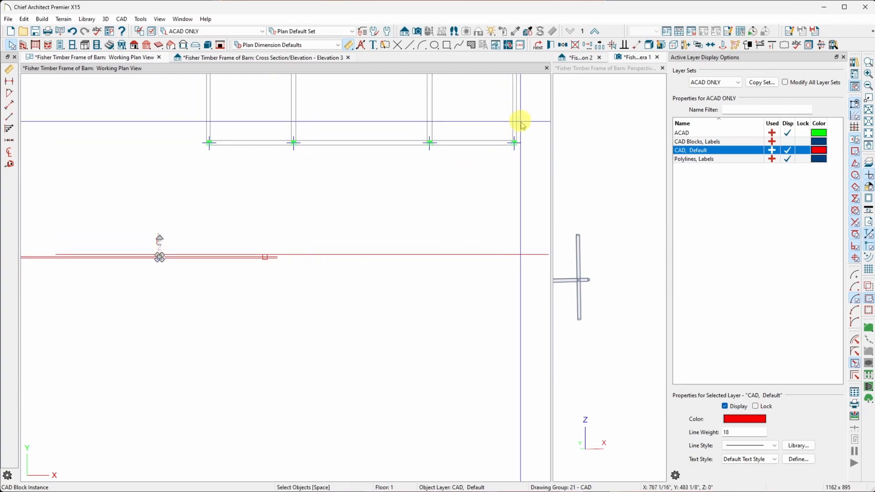
scroll(240, 138, "up", 4)
scroll(180, 148, "up", 4)
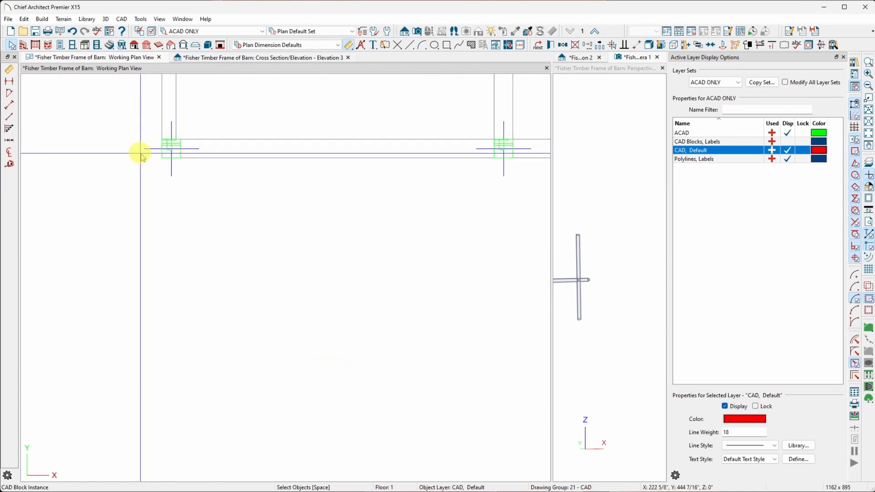
scroll(150, 150, "up", 10)
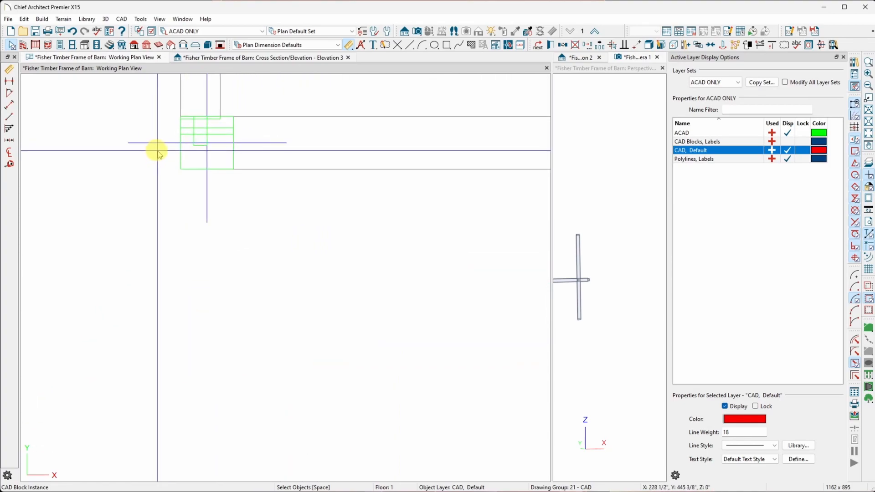
scroll(150, 188, "down", 8)
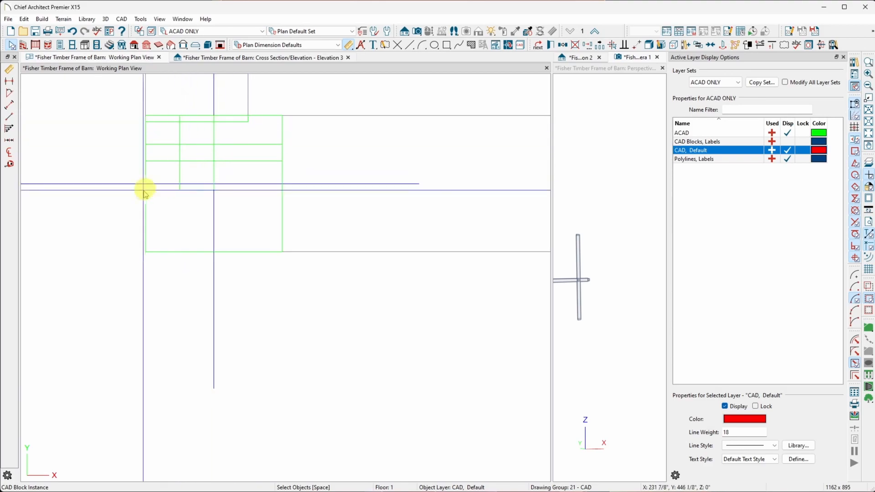
scroll(131, 192, "down", 4)
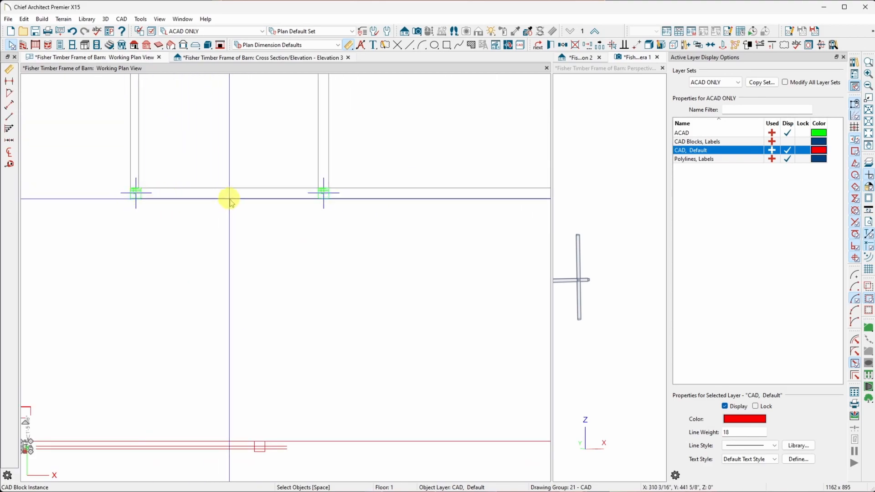
scroll(326, 191, "up", 4)
scroll(321, 191, "up", 5)
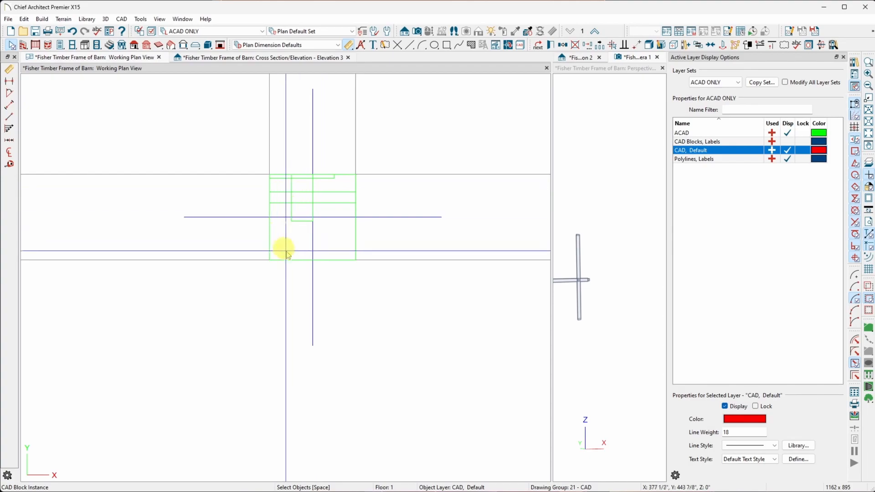
scroll(329, 291, "down", 8)
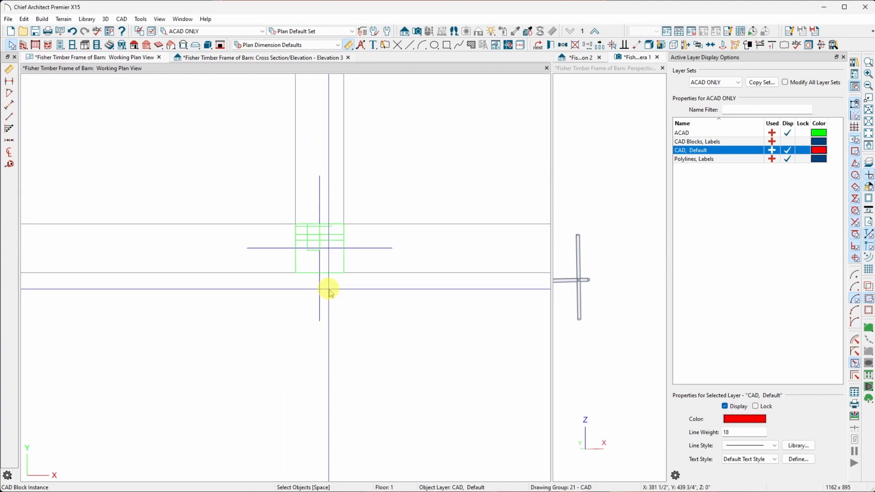
scroll(331, 285, "up", 2)
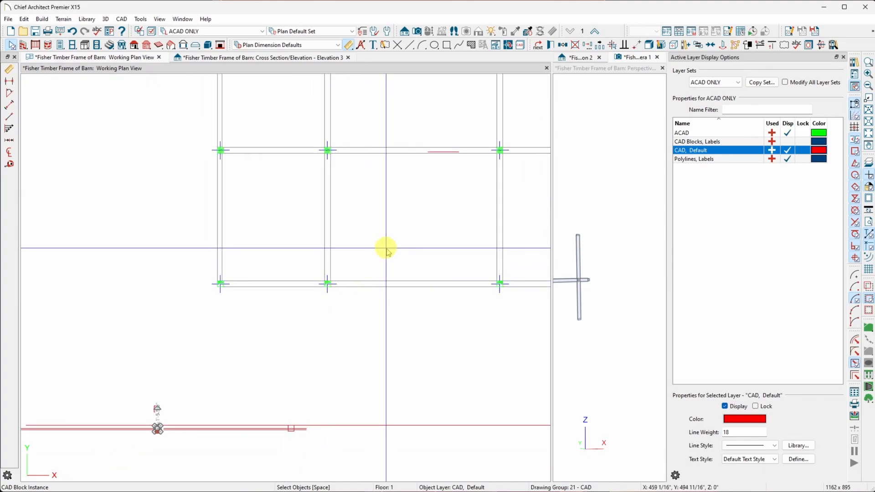
scroll(307, 228, "down", 3)
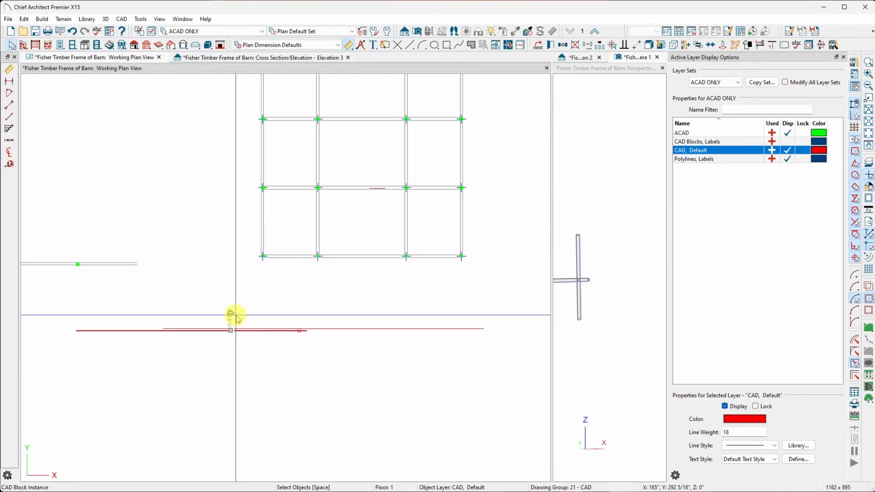
scroll(235, 330, "up", 5)
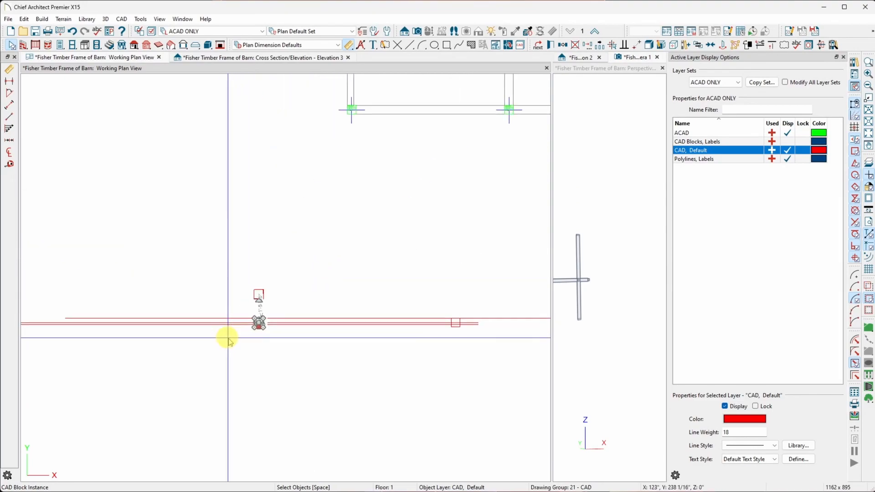
scroll(287, 245, "down", 5)
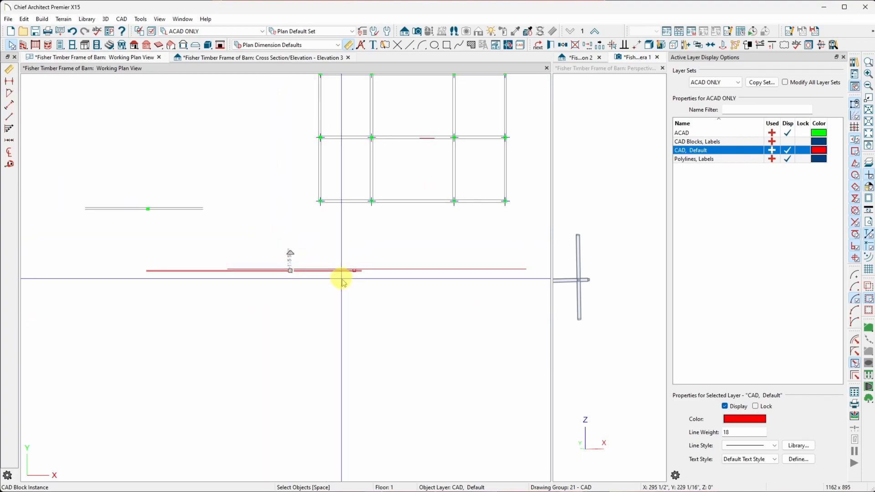
right_click(342, 279)
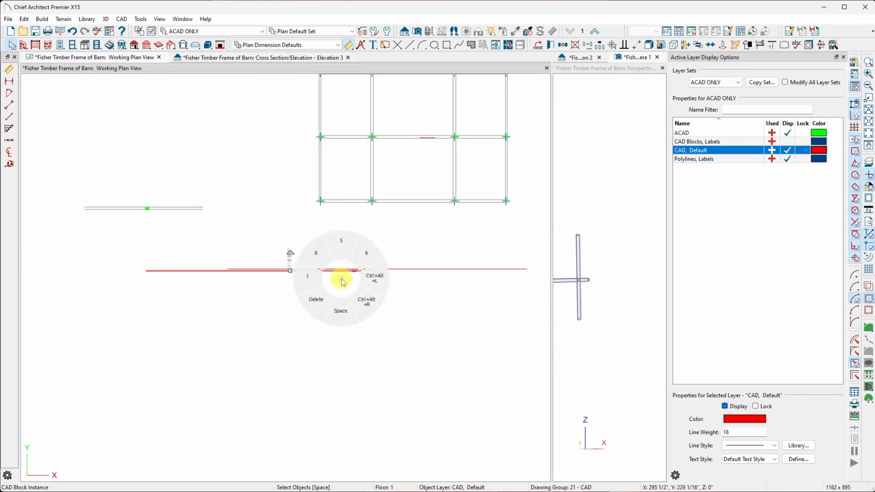
left_click(367, 309)
left_click_drag(406, 324, 221, 219)
scroll(258, 248, "up", 1)
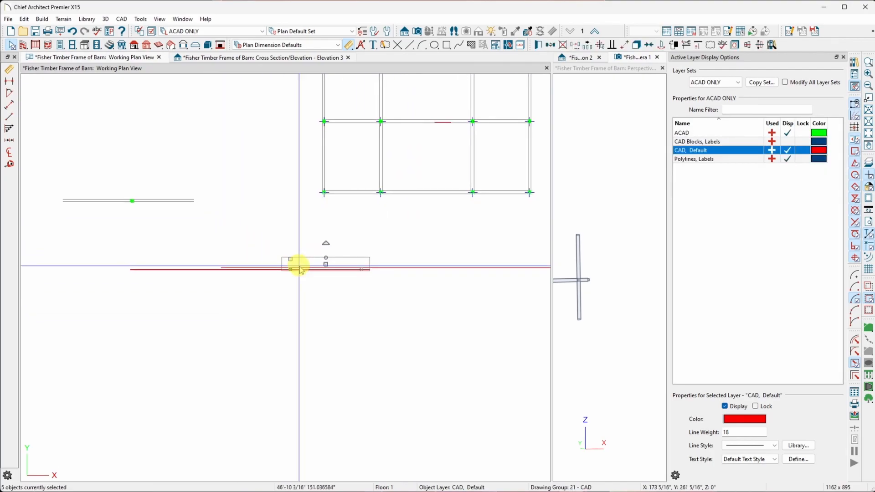
left_click(332, 268)
left_click_drag(428, 293, 219, 219)
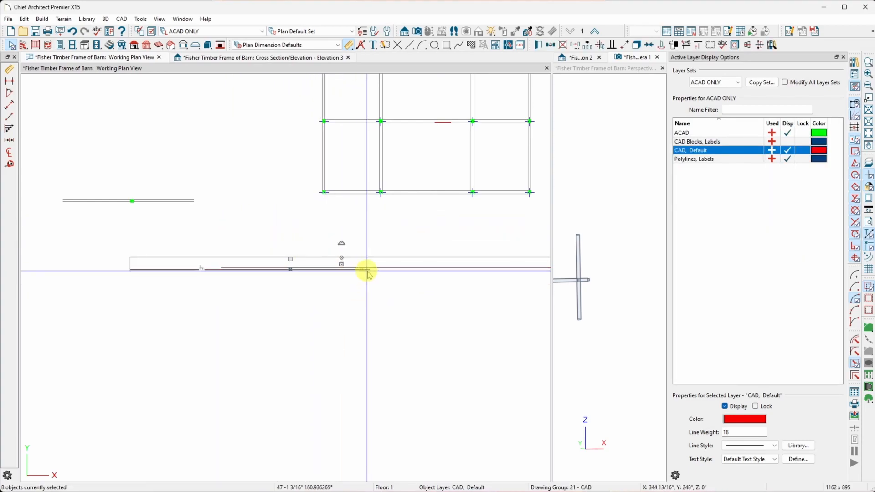
scroll(357, 274, "up", 5)
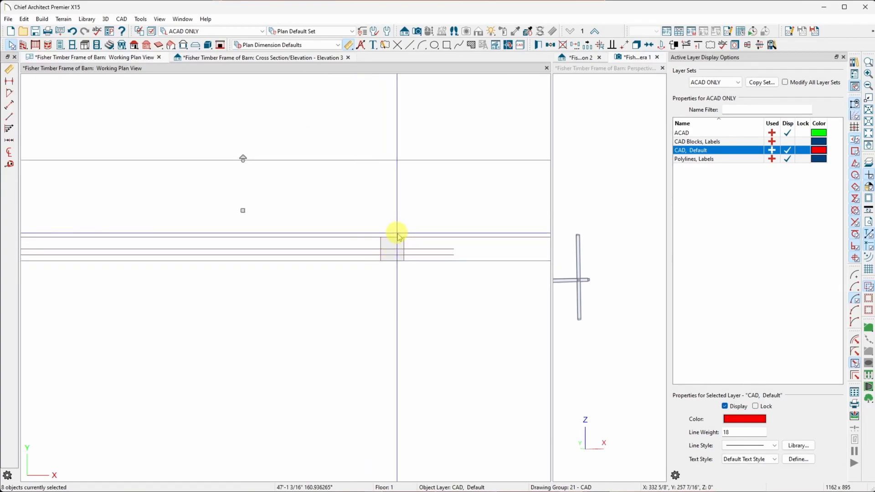
left_click(384, 212)
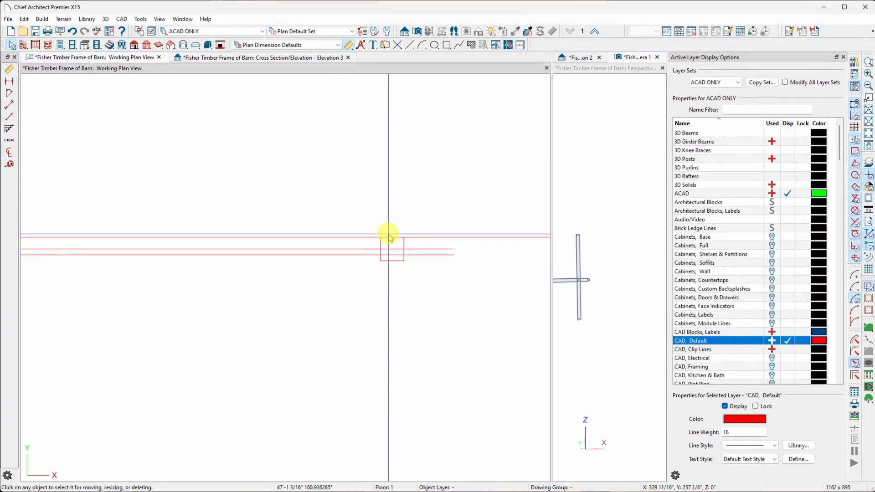
Step: Select the six CAD objects making up the post block and its red beam lines, and rotate them together to 90°
scroll(420, 290, "down", 3)
left_click_drag(423, 292, 147, 252)
scroll(269, 358, "down", 3)
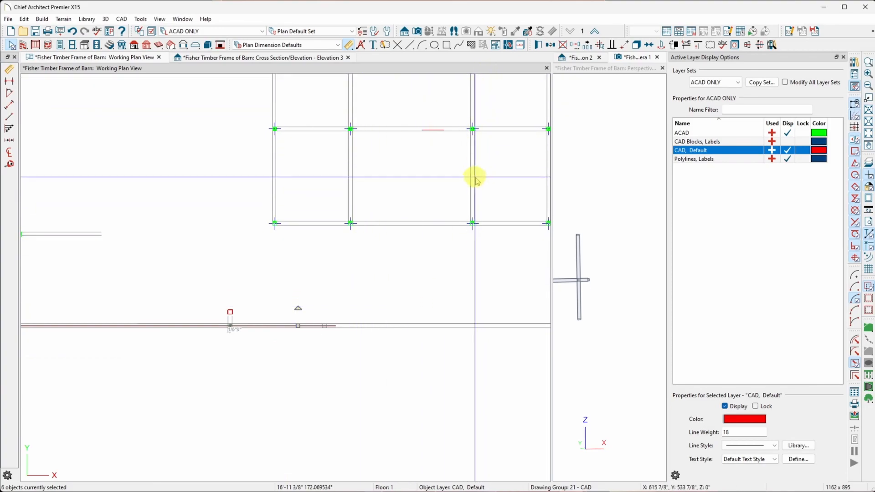
left_click_drag(298, 308, 112, 326)
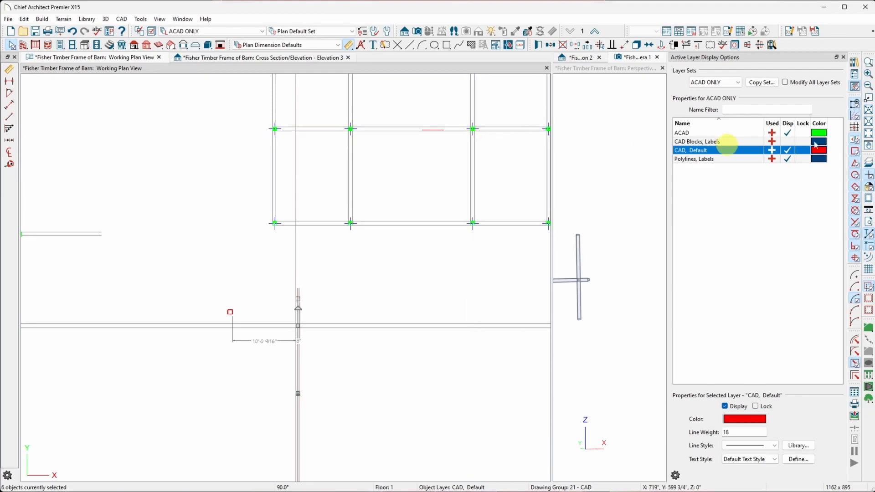
Step: Switch to AutoCAD to check the beam positions on the posts in the Bent12 elevation, and compare them with the rotated CAD geometry
mouse_move(874, 36)
left_mouse_down()
mouse_move(568, 62)
mouse_move(554, 33)
left_mouse_up()
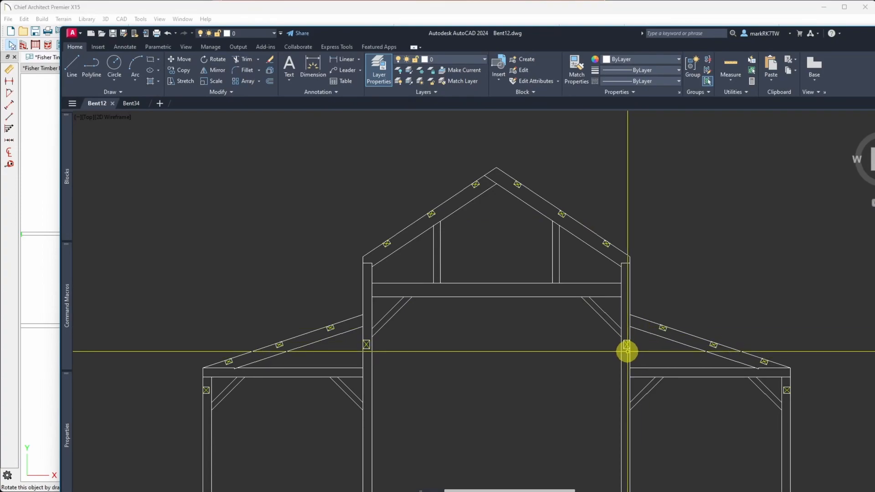
left_click_drag(493, 37, 874, 37)
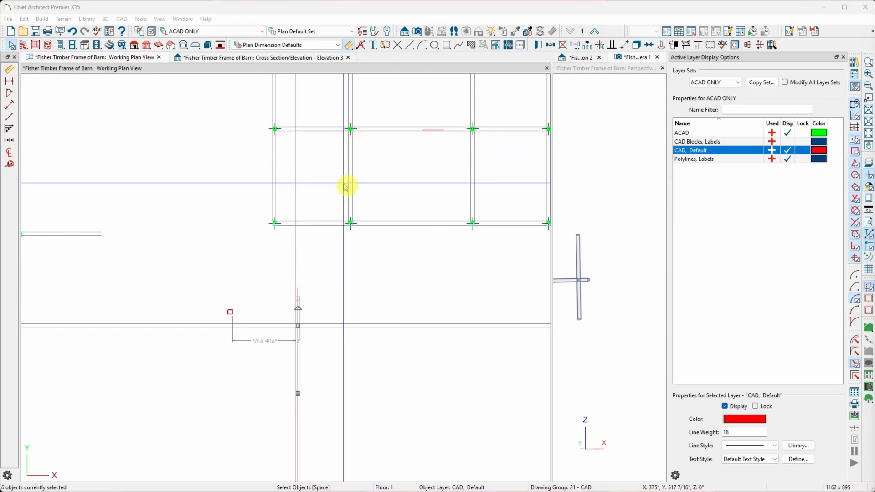
scroll(292, 350, "up", 3)
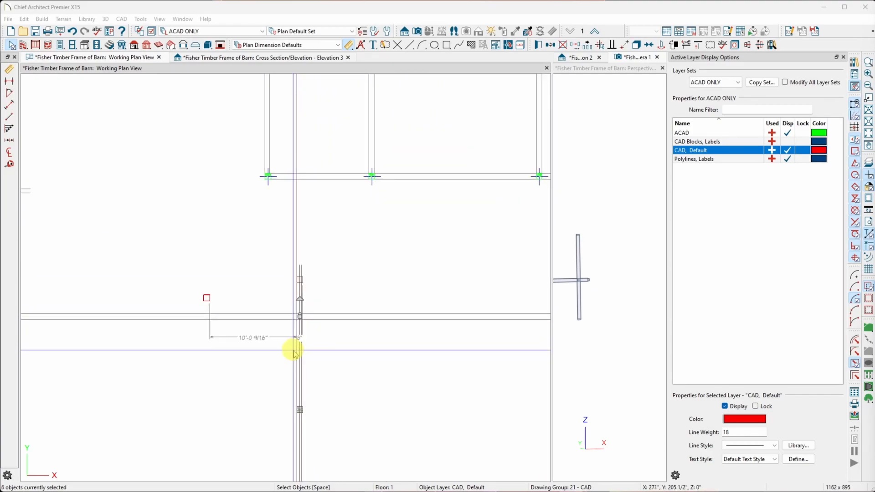
scroll(296, 349, "up", 4)
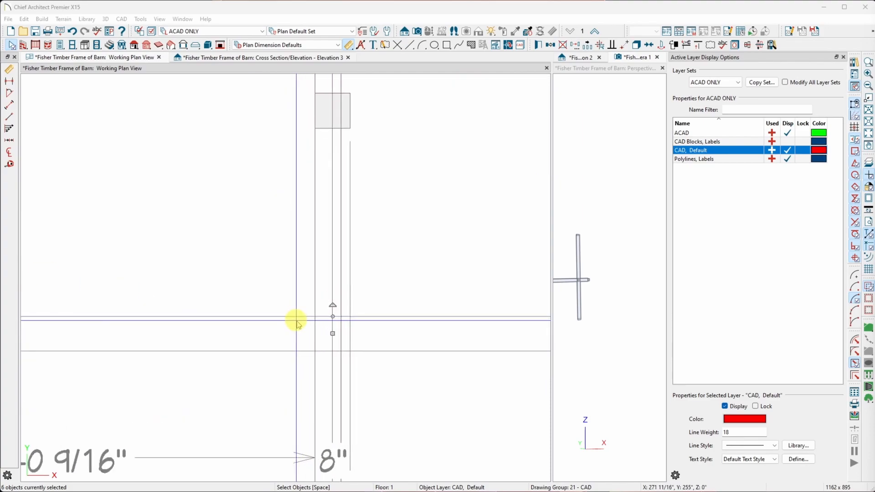
scroll(413, 267, "down", 4)
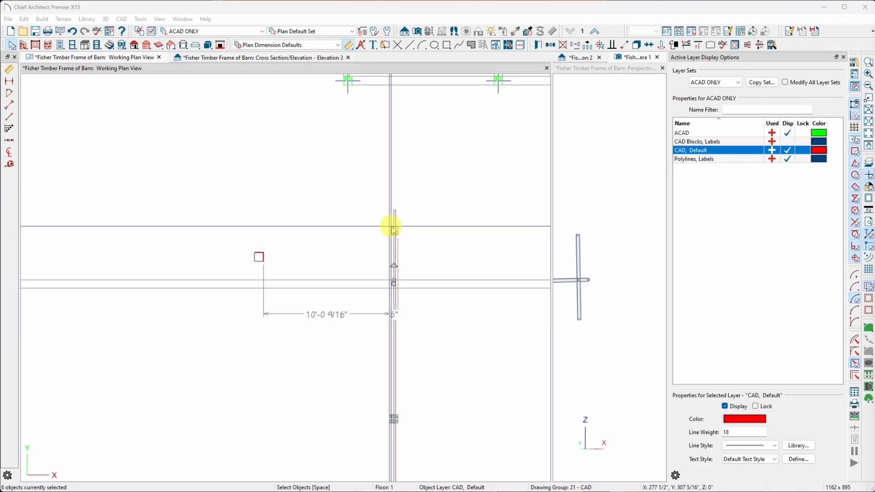
scroll(392, 228, "up", 3)
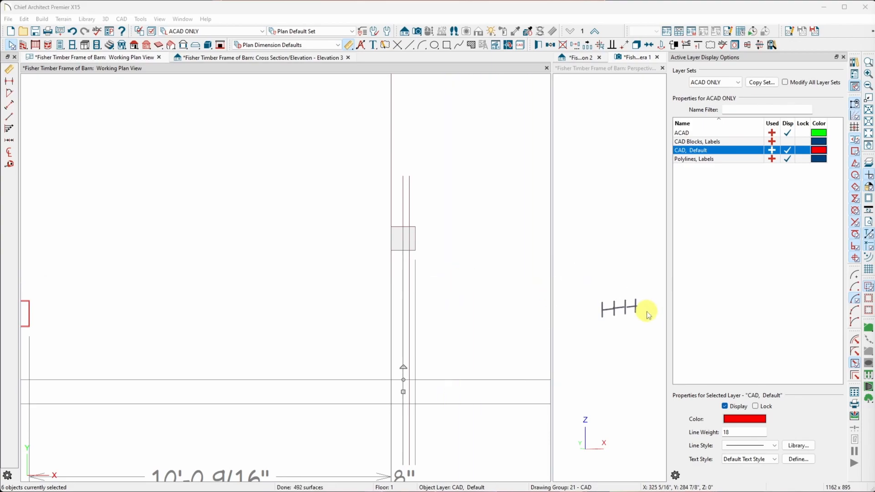
scroll(640, 314, "down", 2)
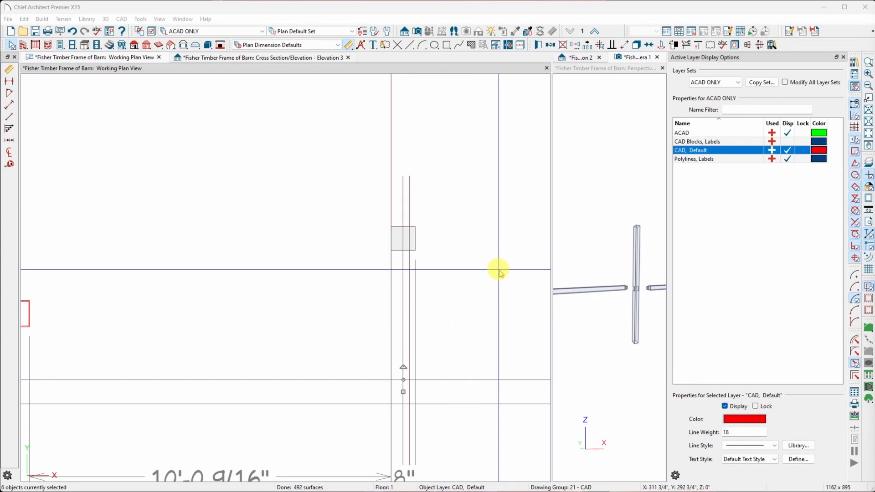
left_click(433, 259)
scroll(425, 278, "down", 4)
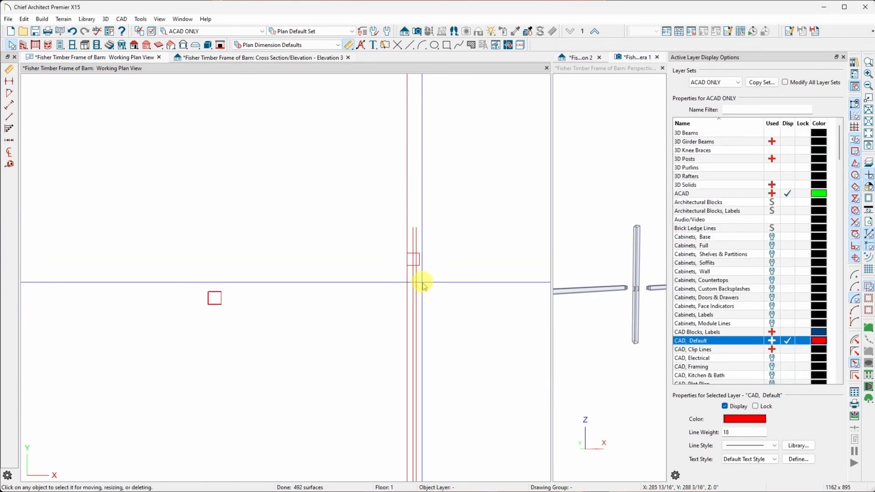
Step: Move the vertical post block and red lines point to point up into the grid, between the first two post columns
scroll(418, 285, "down", 2)
left_click_drag(430, 414, 409, 314)
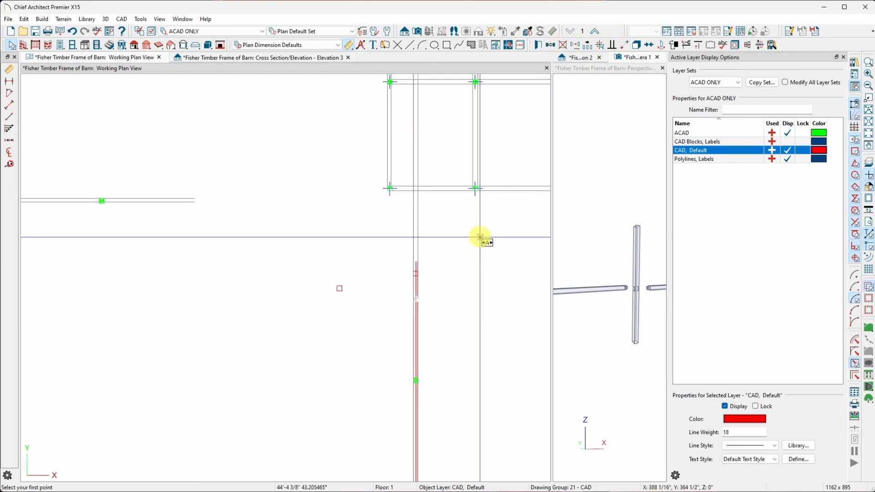
left_click(414, 277)
scroll(414, 285, "down", 3)
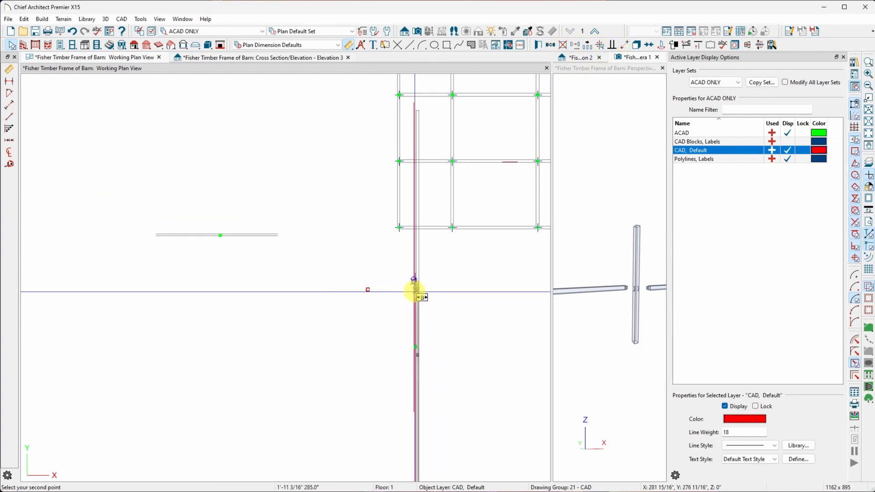
scroll(442, 120, "up", 3)
scroll(442, 119, "up", 5)
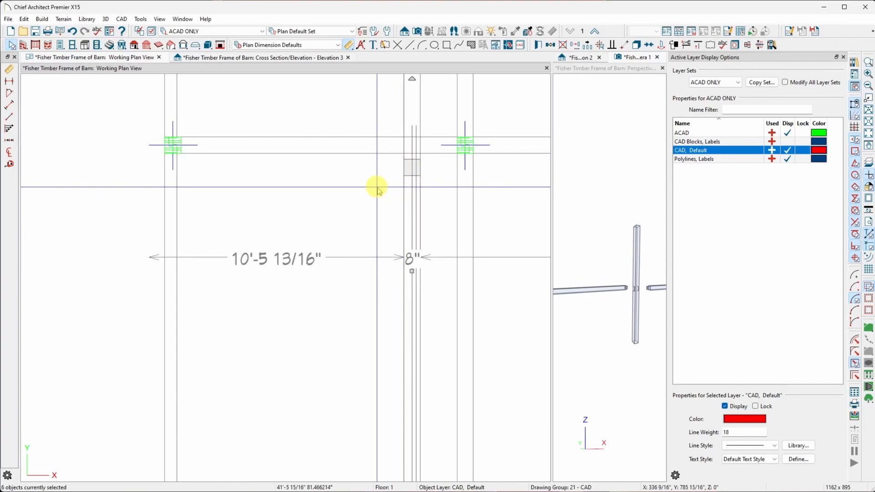
right_click(381, 185)
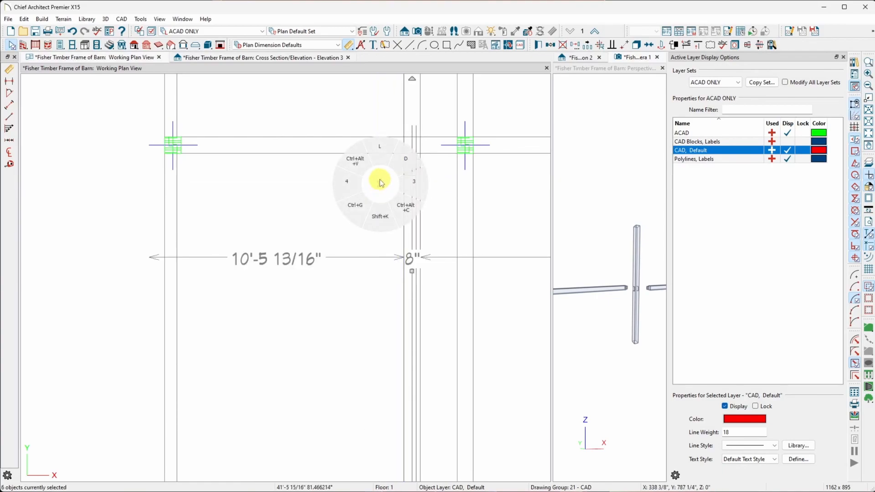
left_click(333, 195)
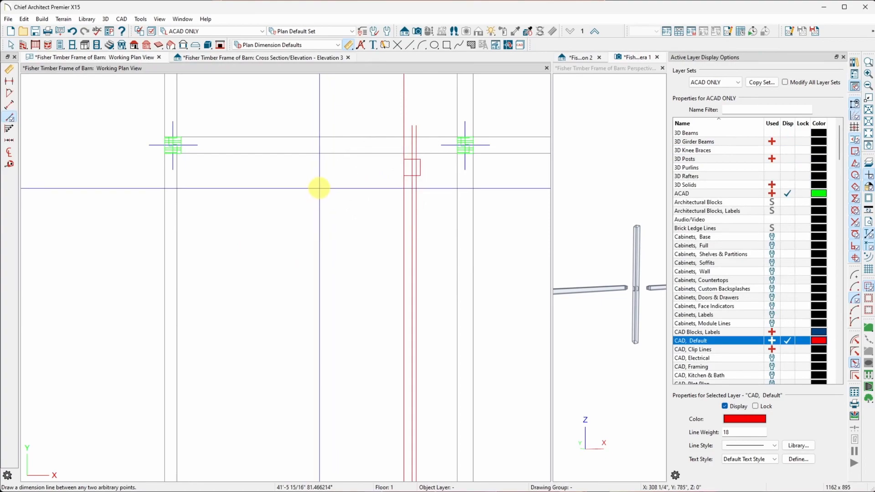
scroll(310, 162, "down", 2)
scroll(310, 162, "down", 2)
scroll(340, 338, "up", 5)
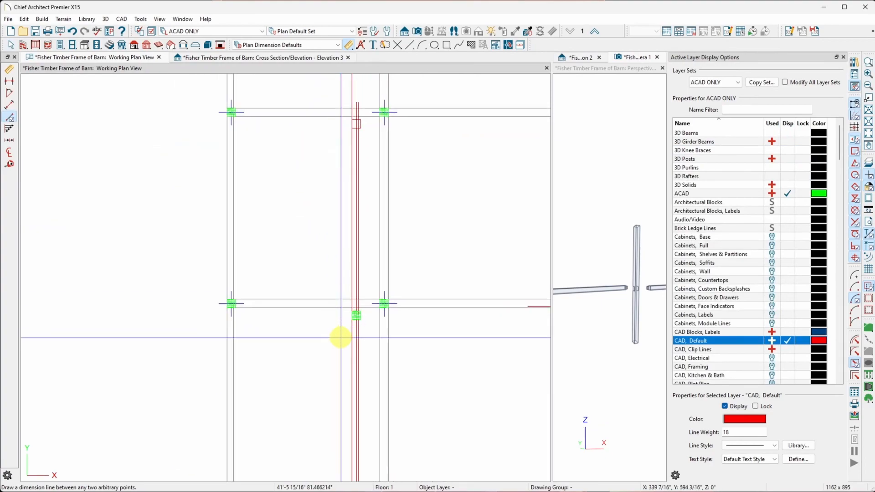
scroll(428, 285, "up", 3)
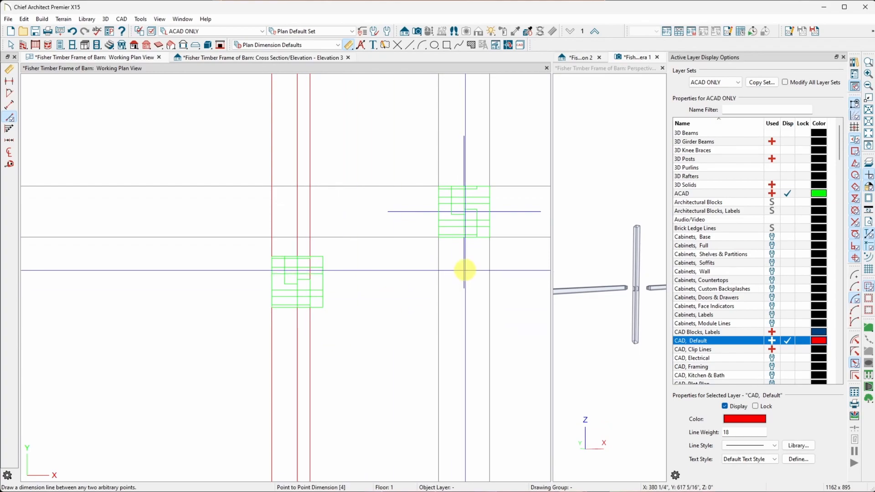
left_click(273, 257)
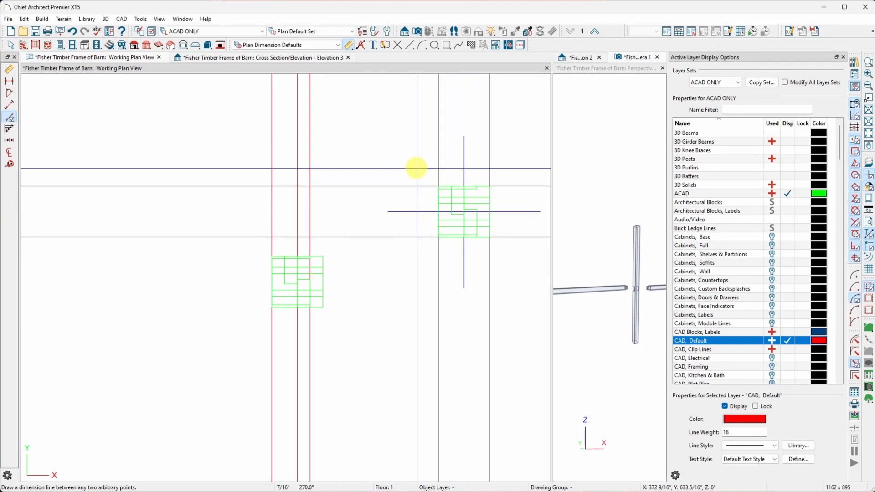
left_click(476, 211)
left_click(525, 269)
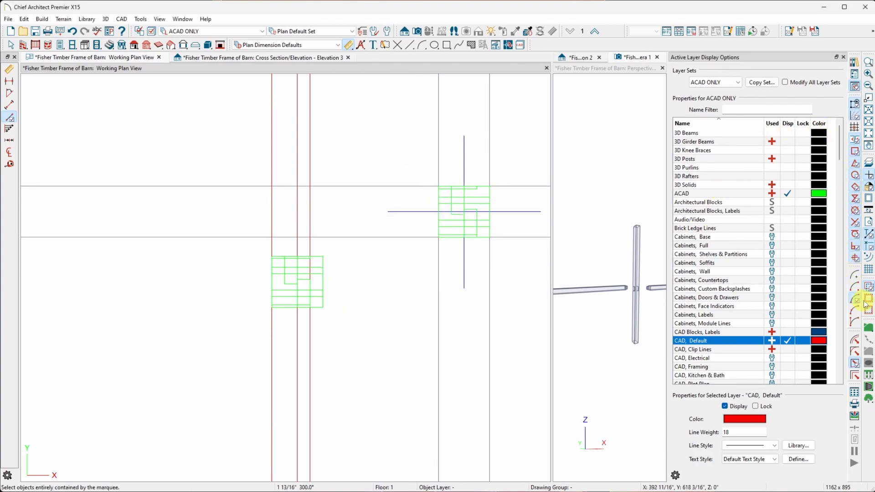
left_click_drag(476, 212, 457, 180)
left_click(531, 266)
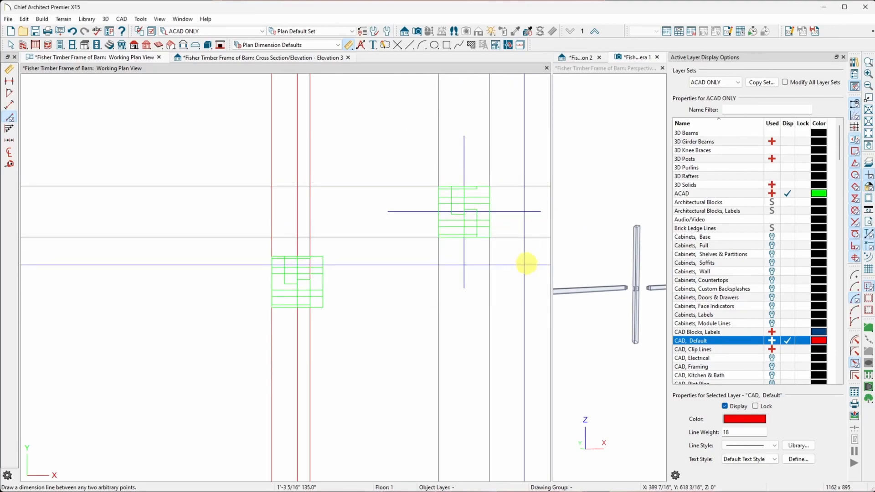
key("space")
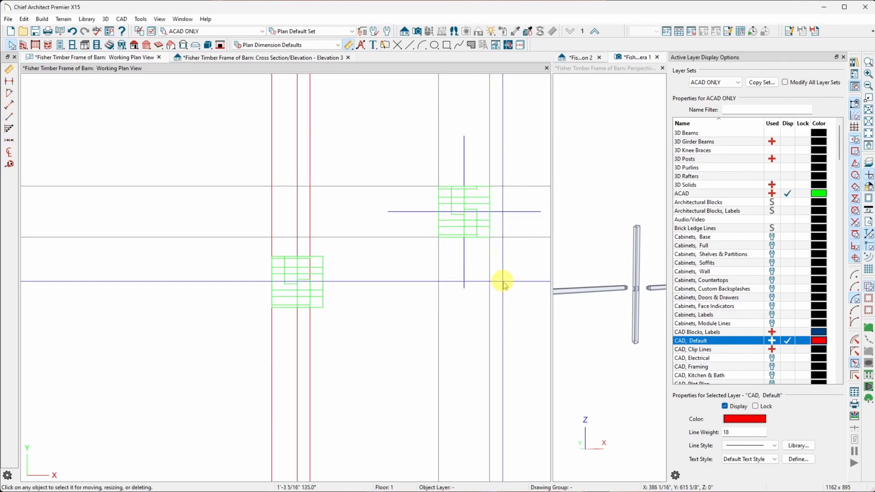
Step: Check the specification of the post grid's CAD block and explode the block
double_click(469, 234)
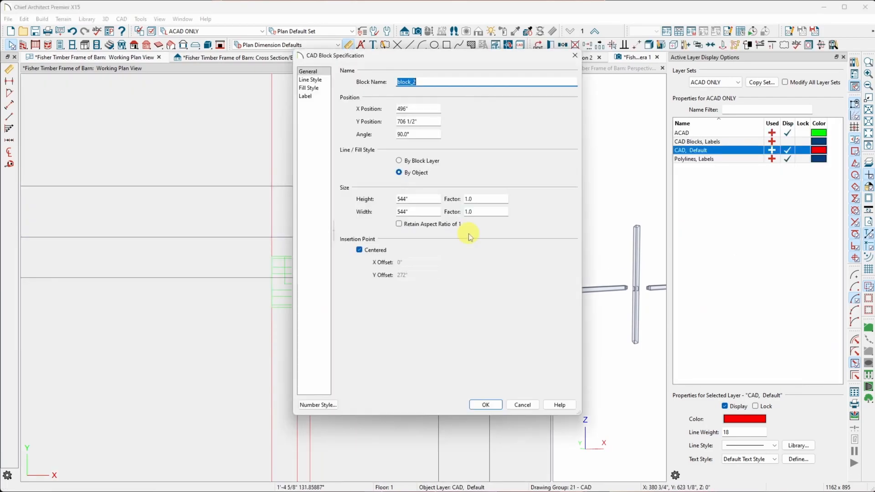
left_click(514, 403)
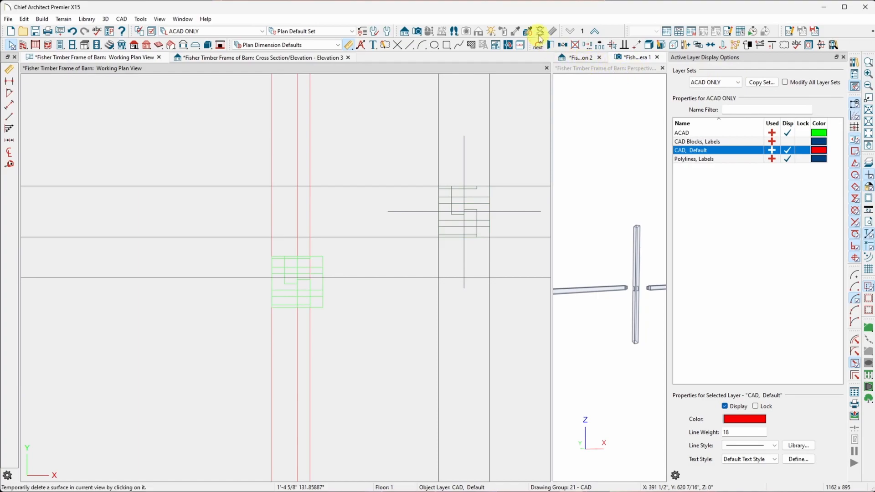
left_click(647, 48)
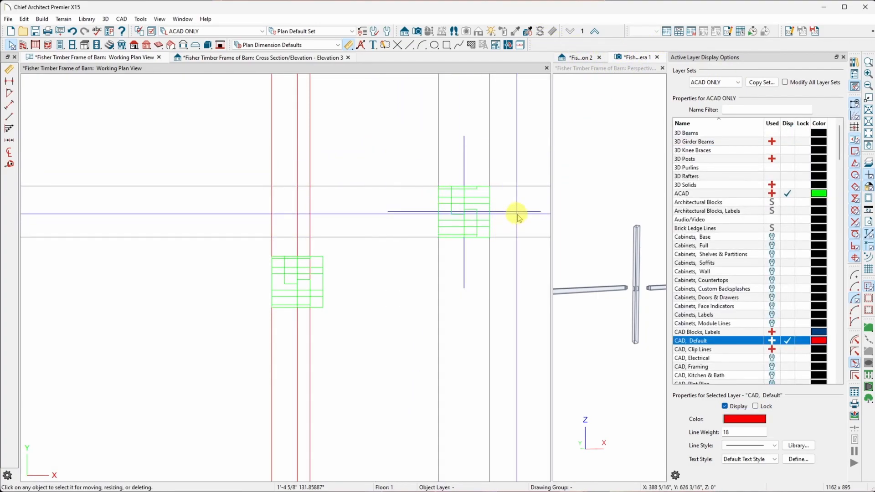
Step: Try to delete the exploded green geometry of the second post in the grid's second row from the bottom, and undo it
left_click_drag(431, 185, 507, 251)
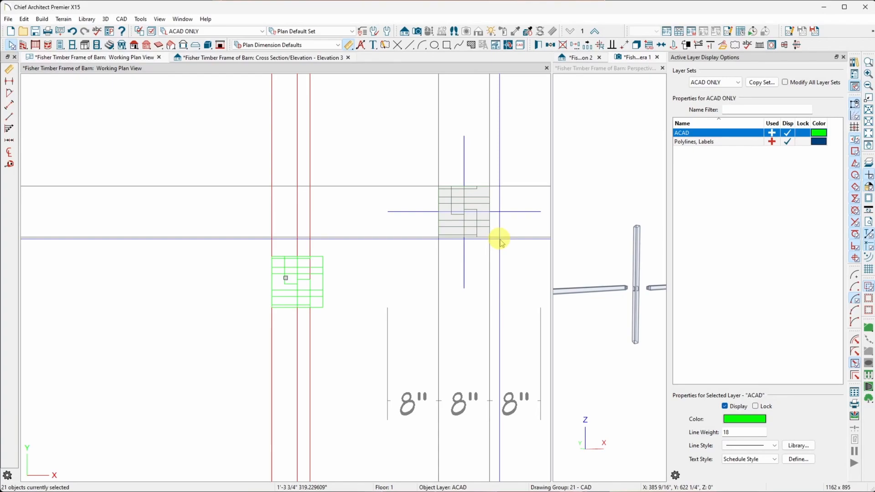
key("Delete")
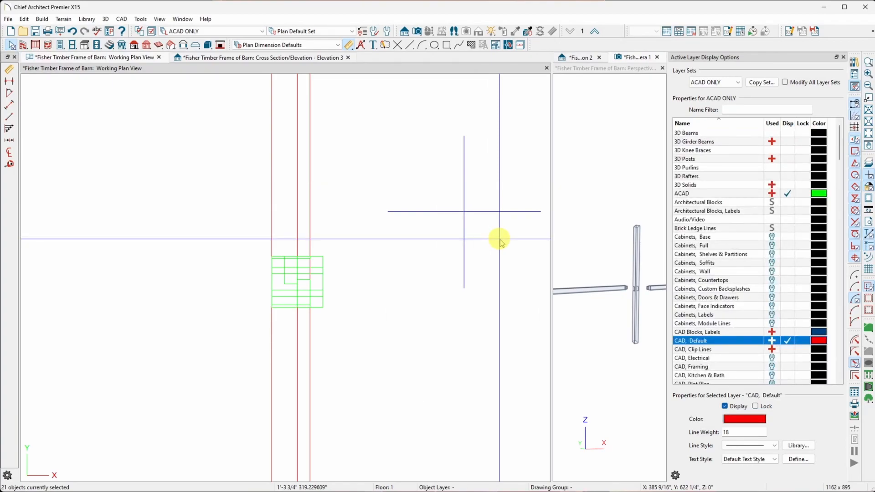
scroll(369, 280, "up", 1)
scroll(371, 282, "down", 5)
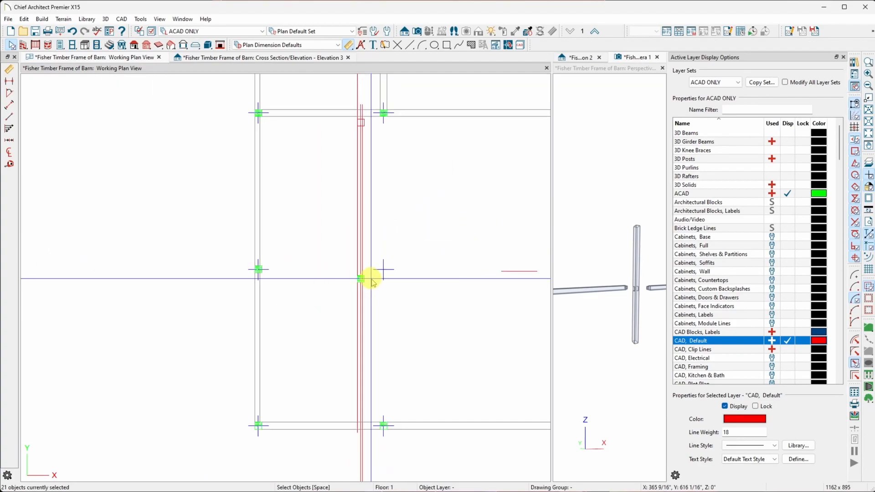
scroll(373, 282, "up", 2)
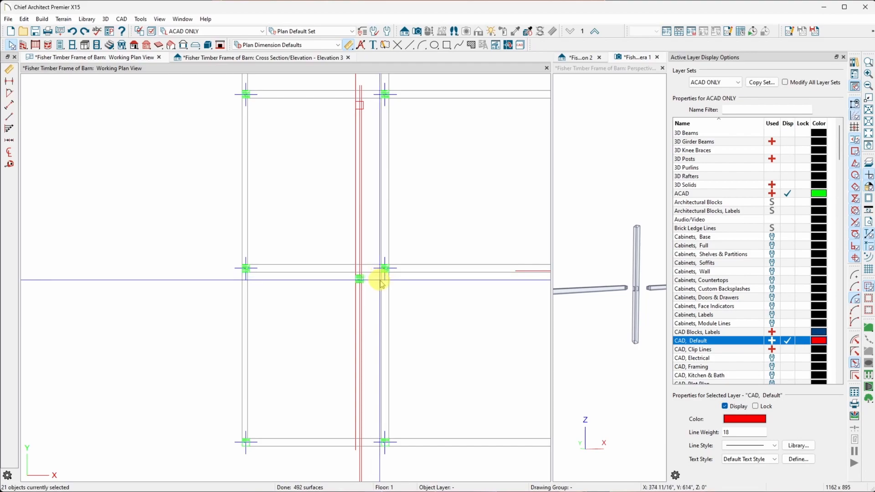
Step: Inspect and select the exploded green geometry of the second post in the grid's second row from the bottom
scroll(383, 276, "up", 4)
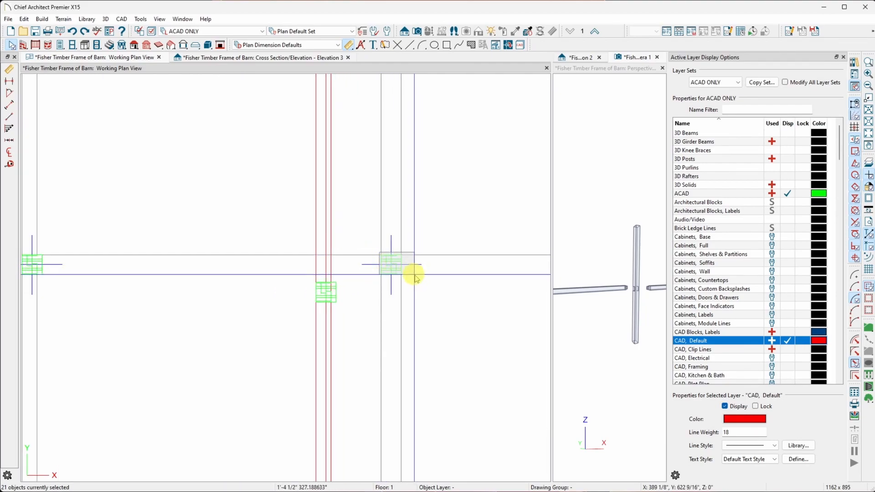
left_click(410, 277)
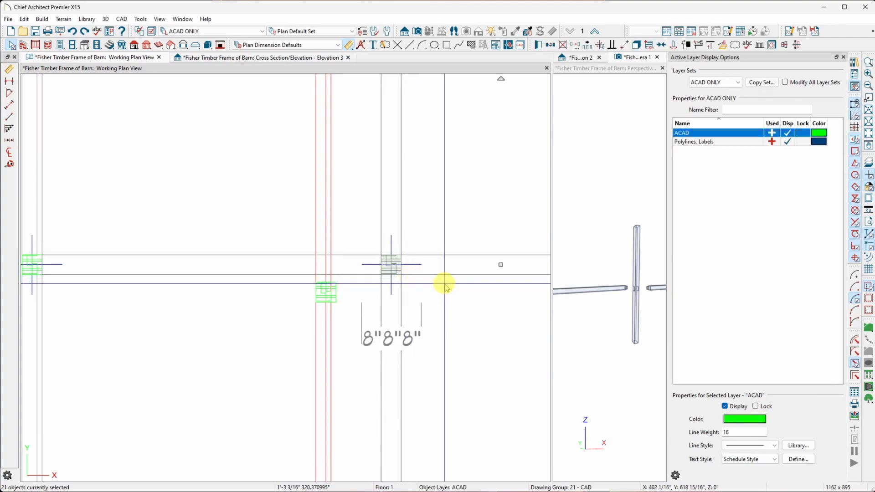
scroll(441, 285, "down", 5)
scroll(407, 283, "down", 1)
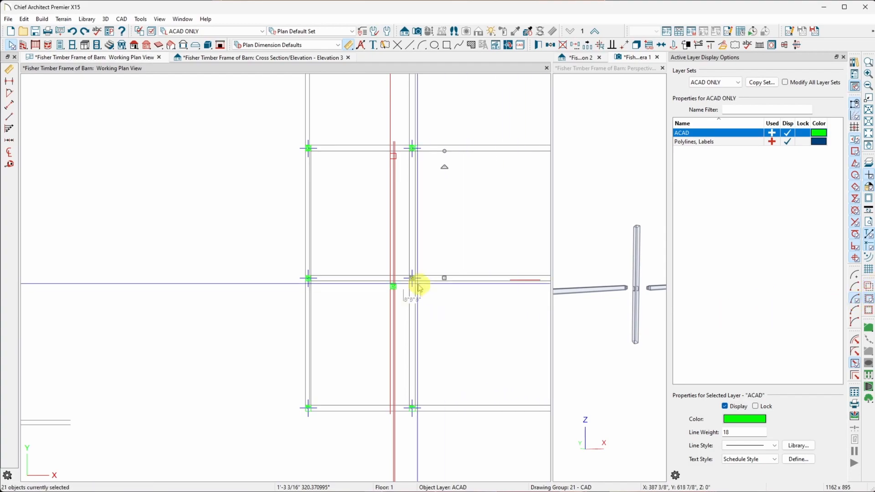
mouse_move(409, 276)
left_mouse_down()
mouse_move(424, 289)
mouse_move(417, 282)
left_mouse_up()
scroll(413, 294, "up", 3)
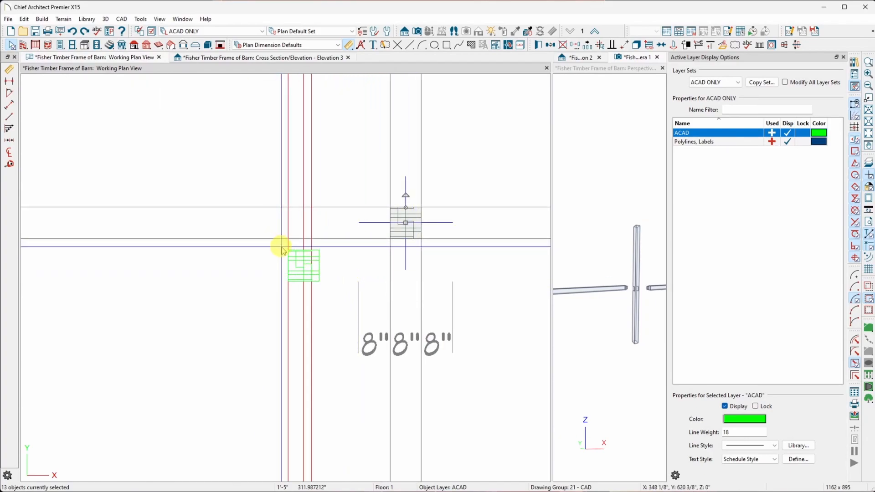
Step: Delete the green block geometry sitting between the first two post columns, just below the grid's second row from the bottom
left_click(348, 271)
left_click_drag(283, 244, 336, 287)
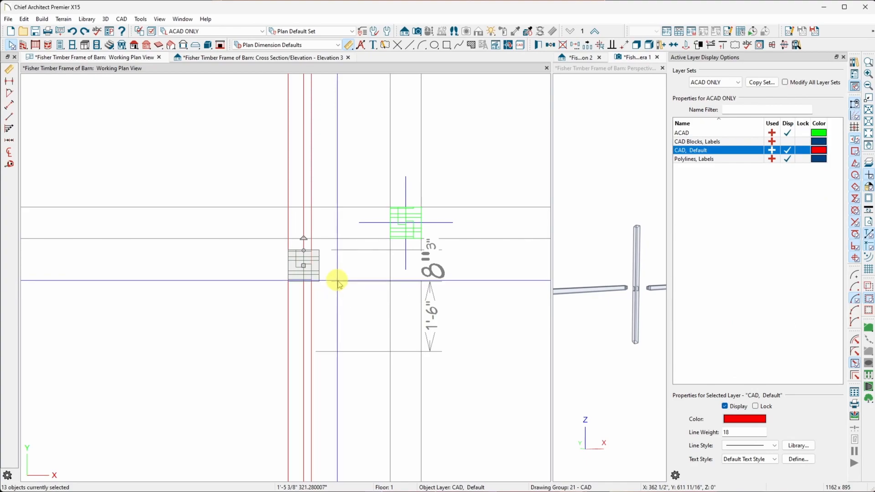
scroll(323, 319, "down", 3)
scroll(326, 320, "down", 2)
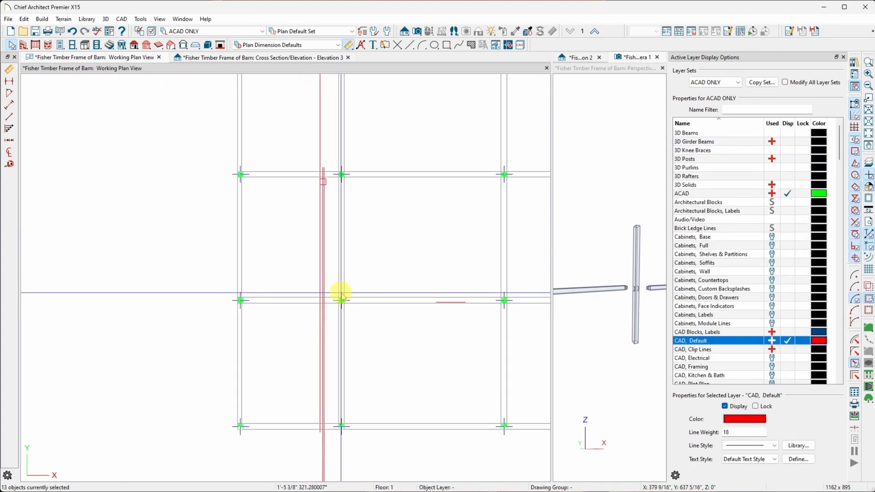
Step: Turn on the display of the 3D Posts layer and check the grid posts against the vertical red reference lines
scroll(334, 177, "up", 5)
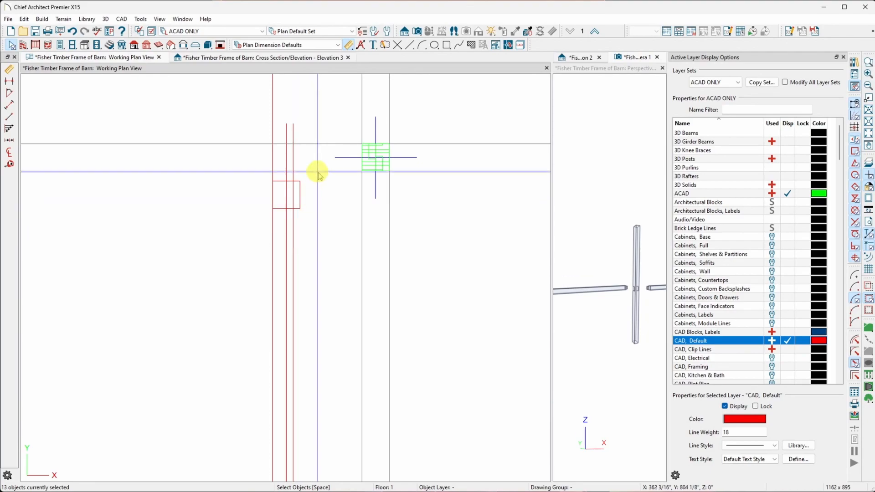
scroll(313, 199, "down", 2)
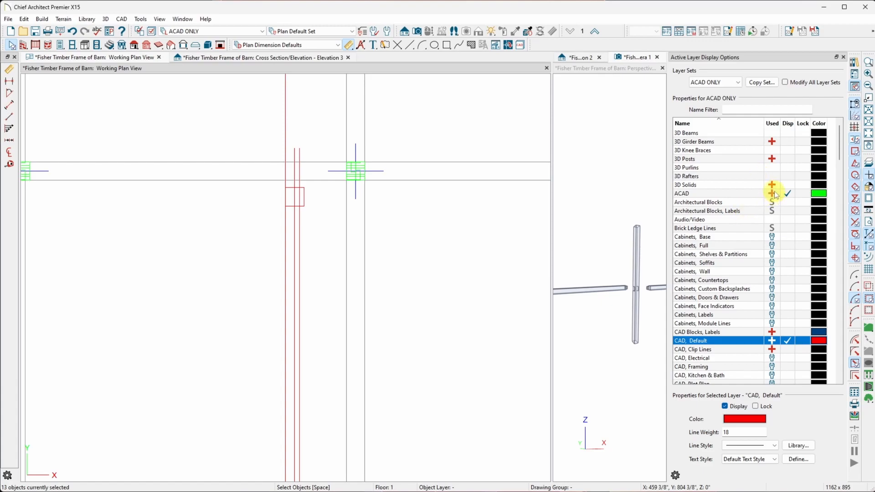
left_click(785, 160)
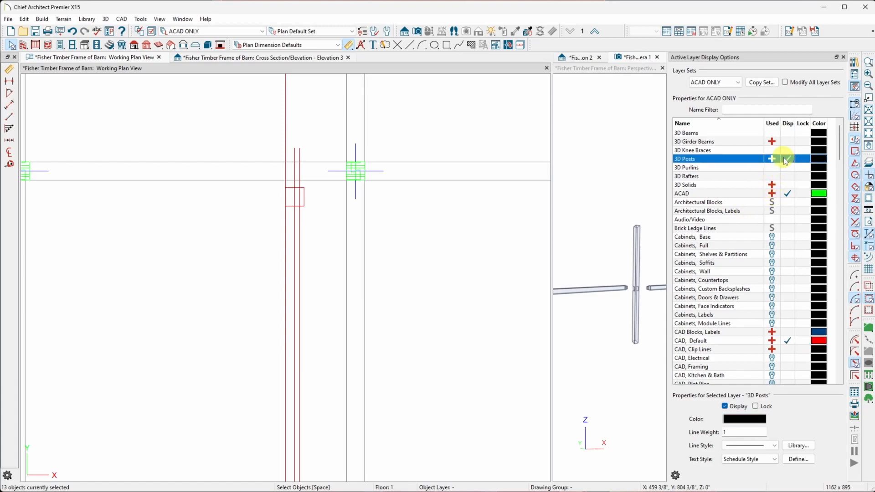
scroll(250, 172, "down", 3)
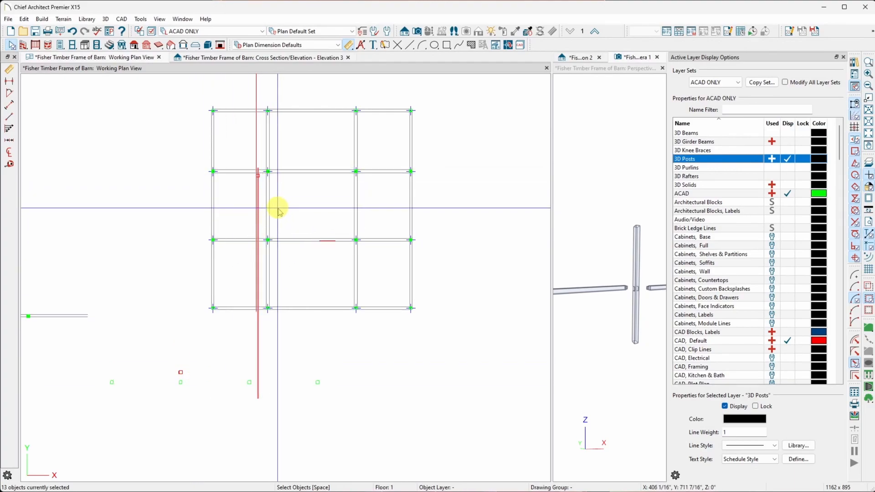
scroll(278, 211, "up", 5)
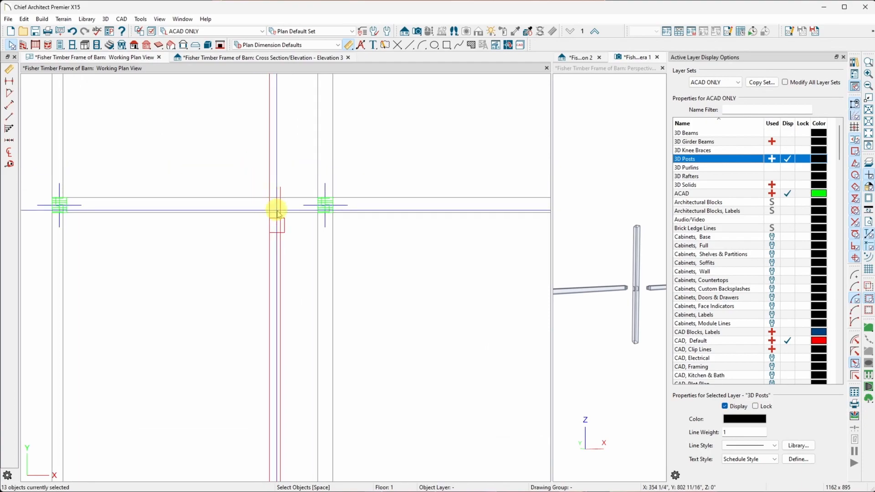
scroll(289, 240, "up", 3)
scroll(288, 240, "down", 4)
scroll(250, 237, "down", 5)
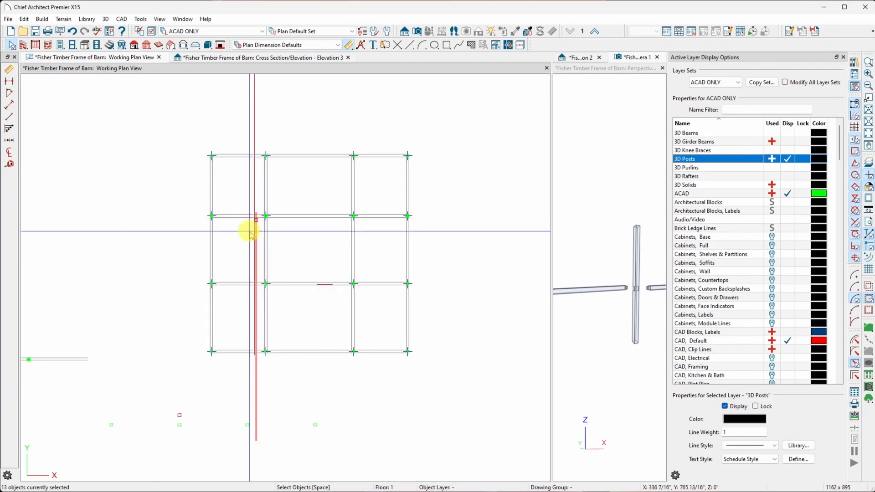
scroll(303, 428, "down", 1)
scroll(176, 454, "up", 4)
Step: Draw a horizontal CAD line about 43'-9 5/8" long from the first post's corner along the row of posts below the grid
key("l")
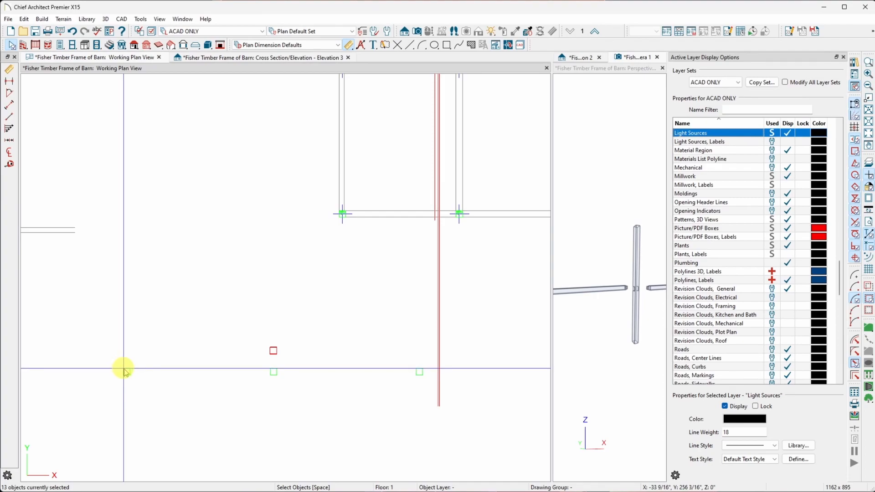
key("Down")
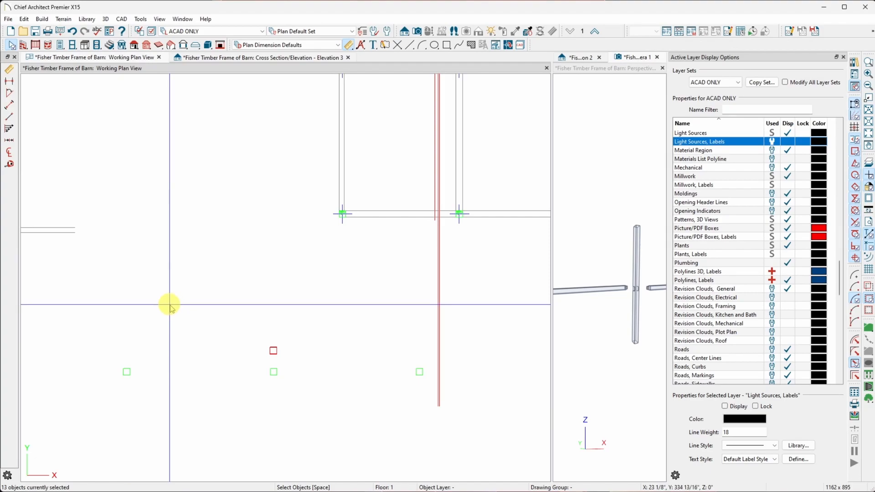
key("grave")
left_click(162, 240)
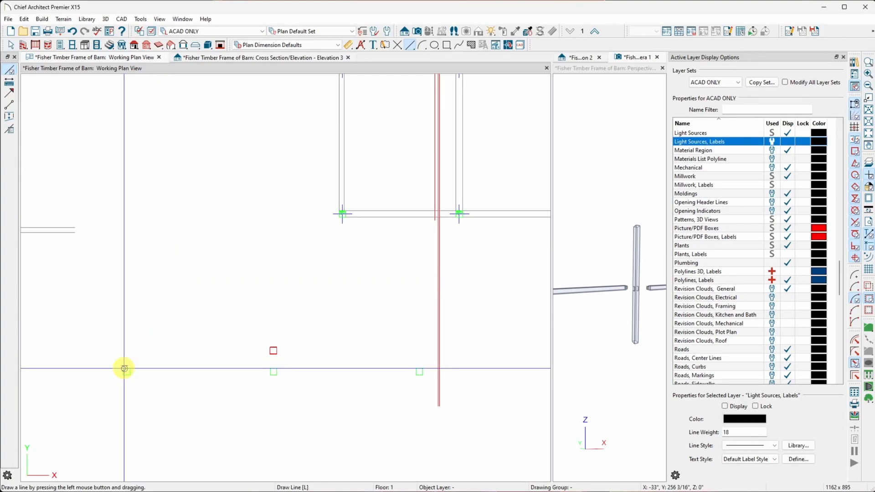
mouse_move(124, 369)
left_mouse_down()
mouse_move(240, 384)
mouse_move(203, 433)
mouse_move(375, 373)
mouse_move(550, 381)
left_mouse_up()
scroll(101, 352, "down", 6)
scroll(225, 368, "up", 4)
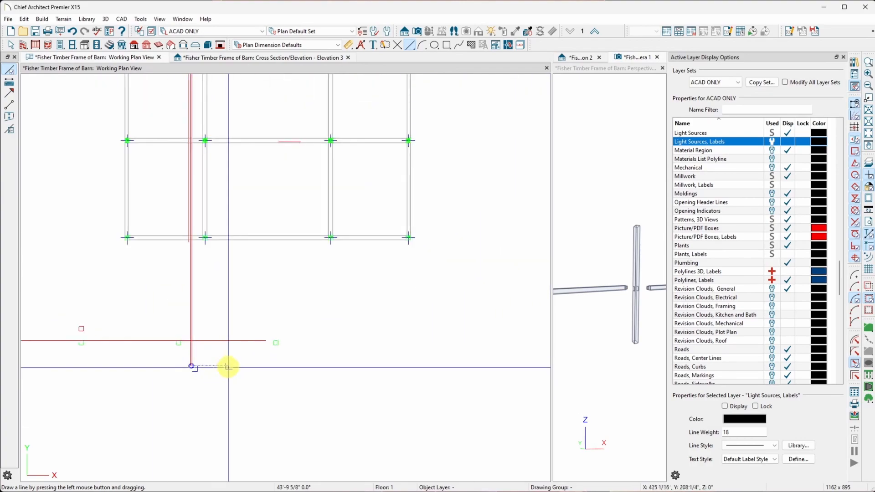
scroll(241, 341, "up", 1)
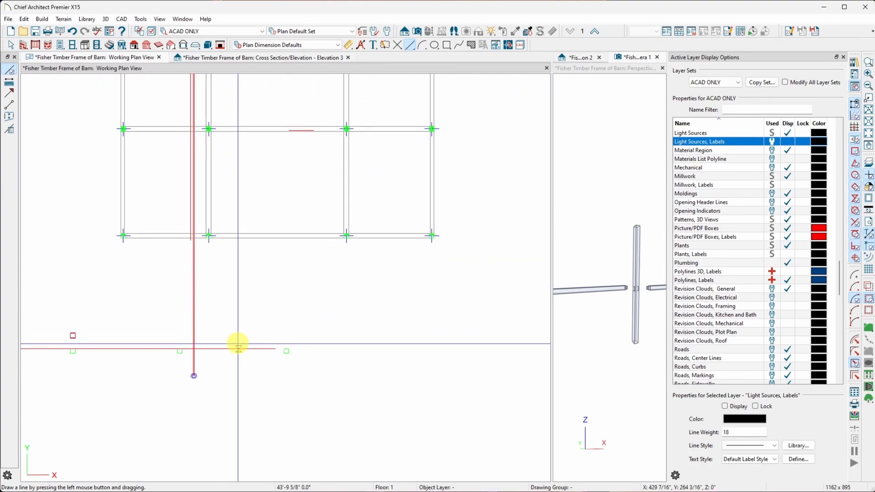
Step: Extend the horizontal red line past the last post to a length of about 73'-7 7/16"
left_click(251, 349)
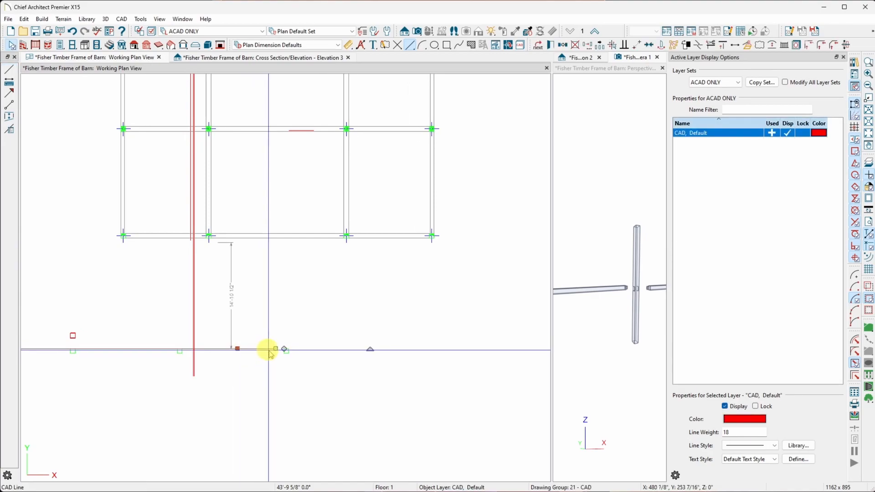
left_click_drag(277, 348, 485, 354)
scroll(414, 378, "down", 2)
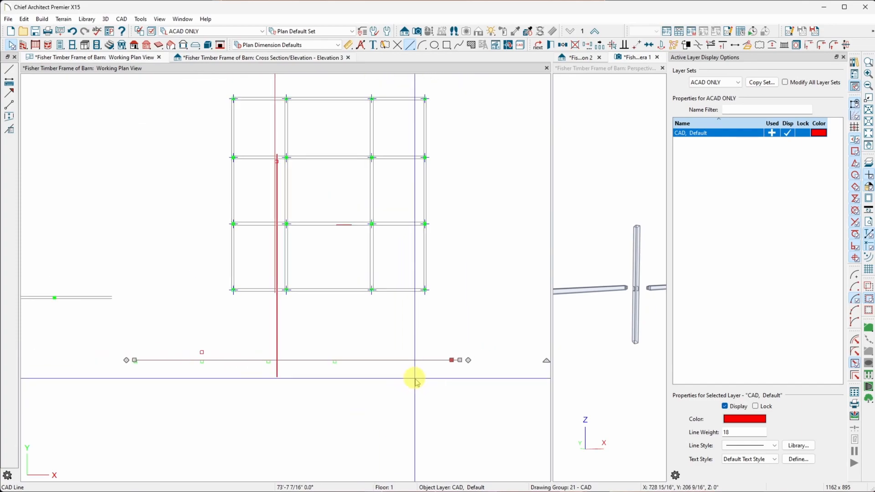
scroll(415, 378, "down", 1)
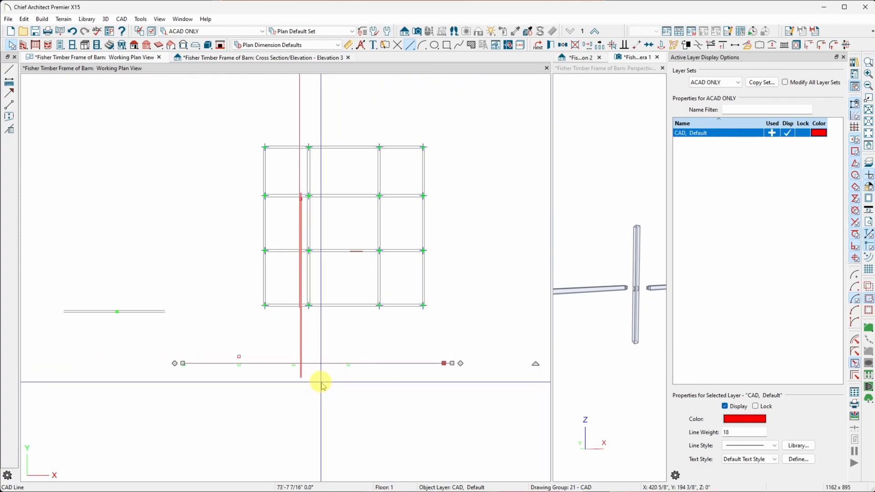
Step: Measure the spacing between the vertical red reference lines at the grid's bottom row
scroll(301, 316, "up", 2)
scroll(299, 310, "up", 2)
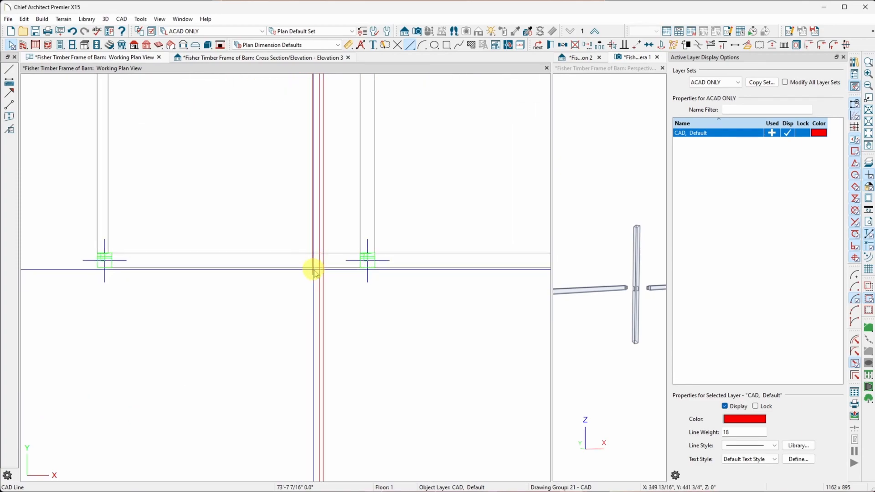
scroll(319, 267, "up", 2)
scroll(318, 275, "down", 4)
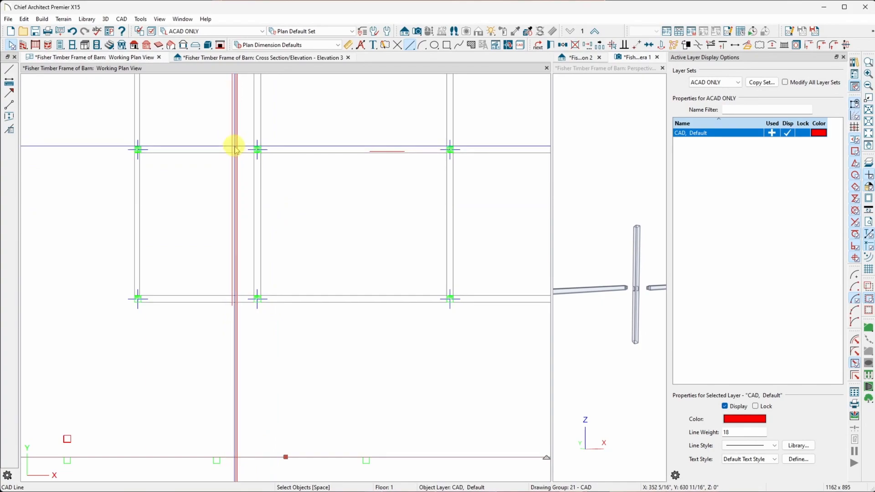
scroll(223, 474, "up", 1)
scroll(221, 470, "up", 2)
scroll(267, 156, "up", 2)
scroll(279, 228, "up", 3)
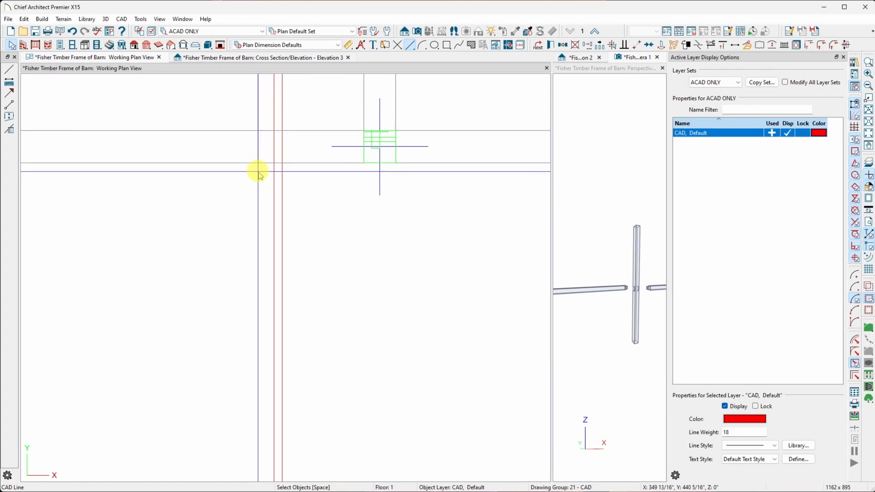
left_click(284, 147)
left_click_drag(258, 163, 273, 163)
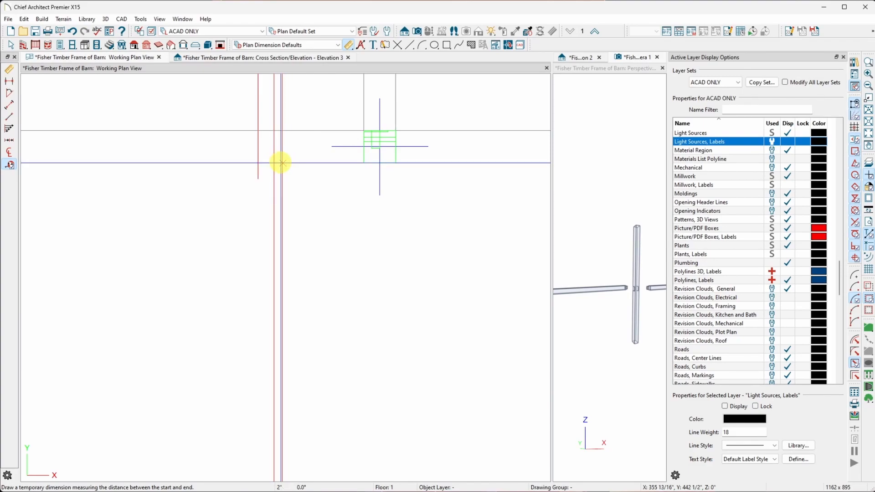
scroll(281, 163, "up", 5)
left_click_drag(260, 169, 323, 172)
Step: Duplicate the horizontal red line as parallel lines over the row of posts, and rotate the posts and lines together to vertical
scroll(237, 221, "down", 6)
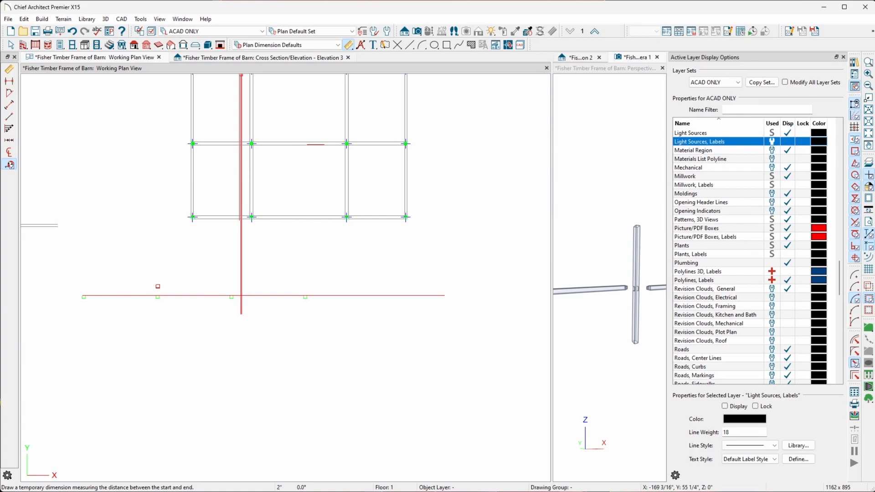
key("space")
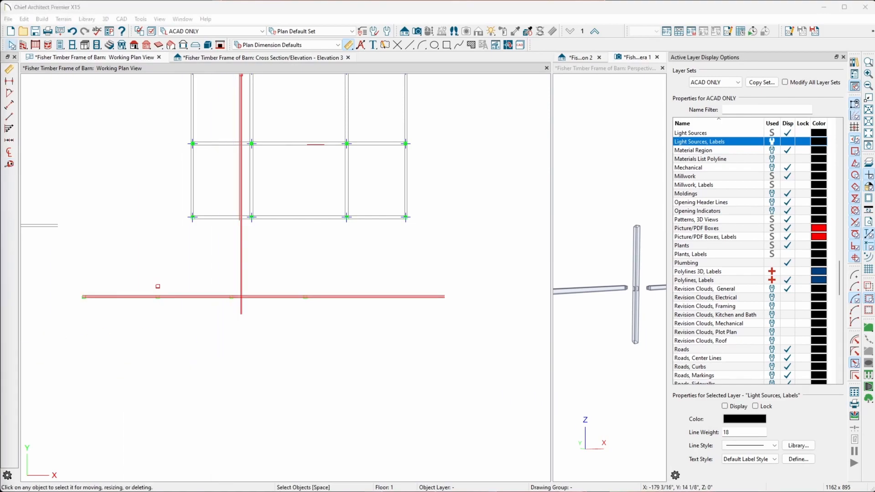
left_click_drag(72, 292, 469, 303)
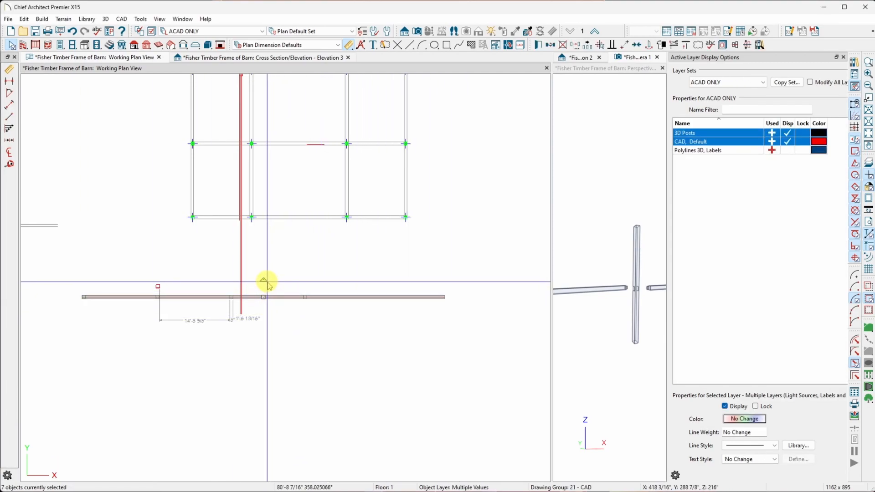
left_click_drag(265, 280, 146, 290)
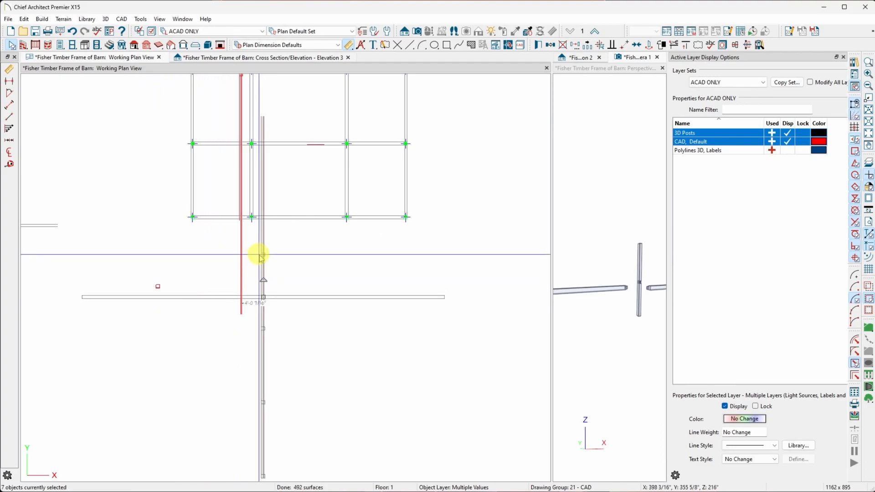
Step: Move the rotated posts and lines point to point from the top post's upper-left corner to that of the second-column post, second row from the top
scroll(258, 254, "up", 3)
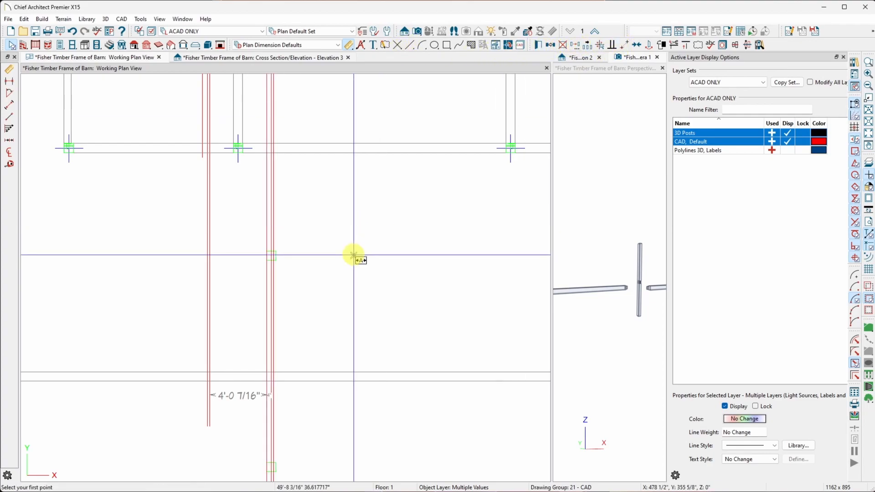
left_click(267, 252)
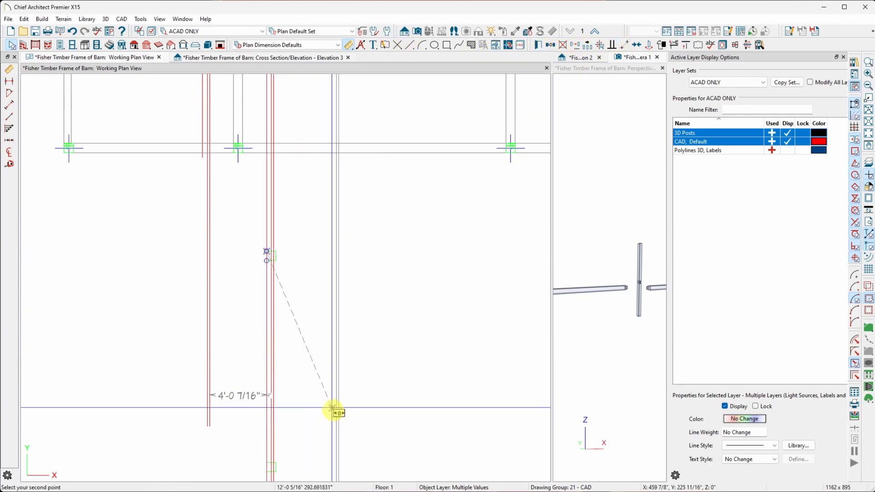
scroll(337, 410, "down", 3)
scroll(331, 192, "down", 2)
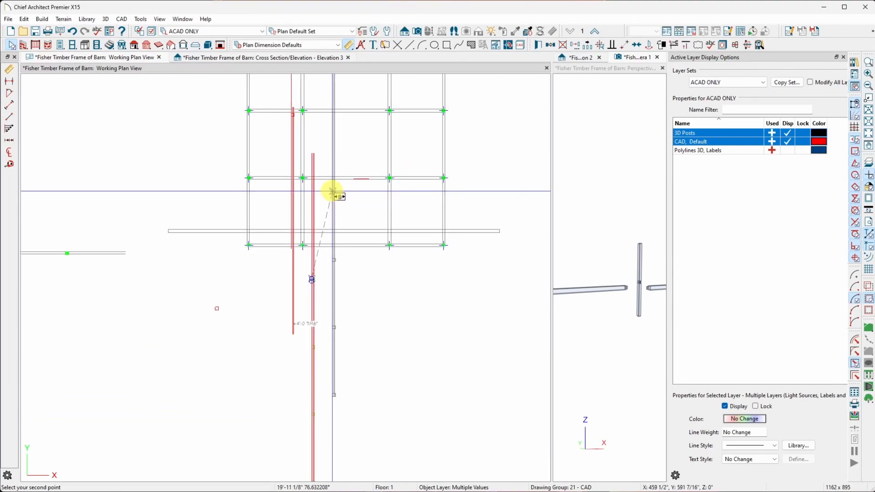
scroll(302, 93, "up", 5)
scroll(310, 137, "up", 3)
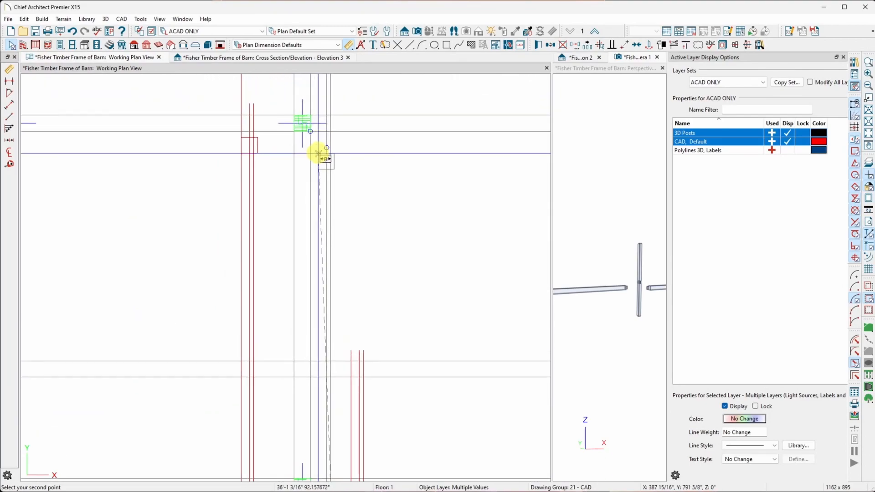
scroll(298, 145, "down", 3)
scroll(283, 124, "up", 1)
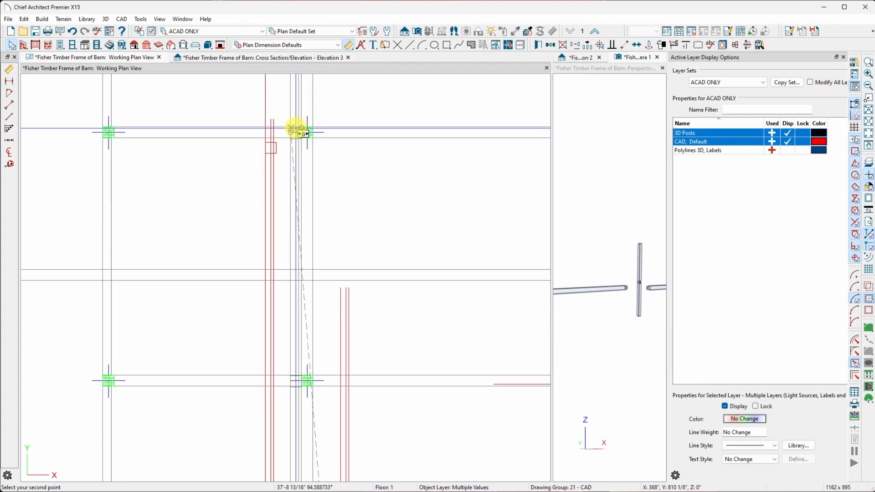
scroll(300, 131, "up", 5)
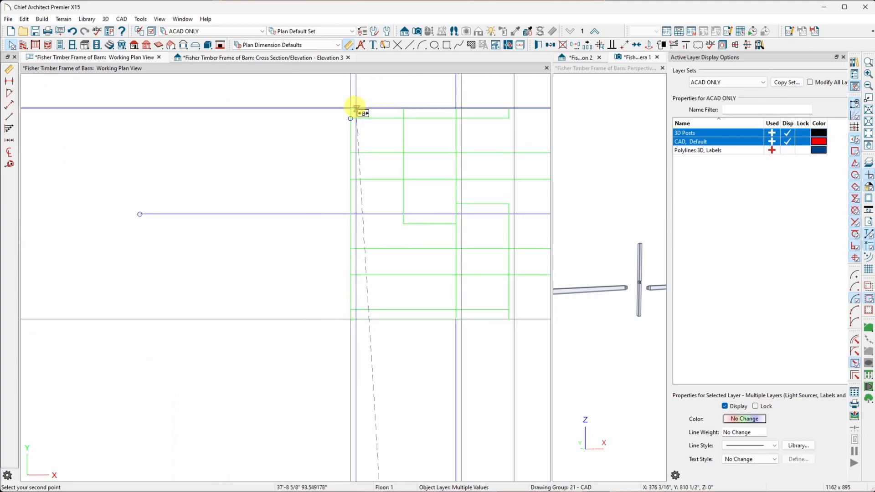
left_click(351, 109)
scroll(283, 156, "down", 5)
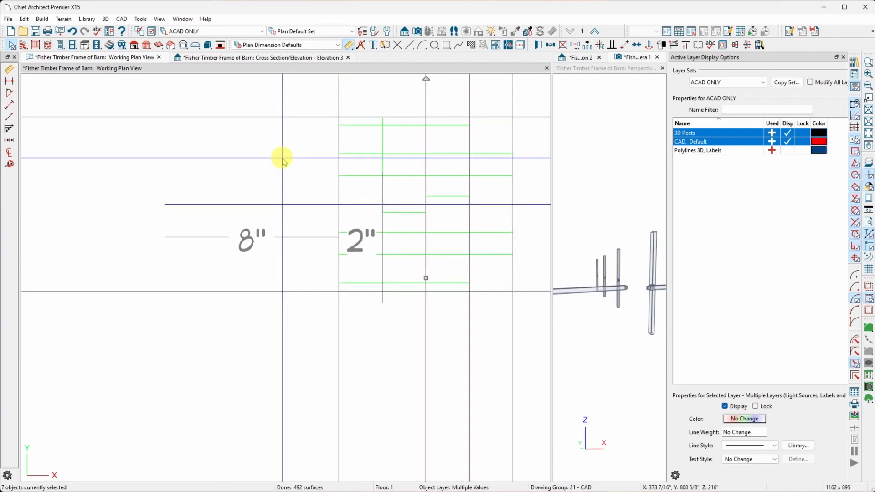
Step: Examine the moved posts and red reference lines across the plan grid, and inspect the post joint up close in the 3D camera view
scroll(301, 182, "down", 5)
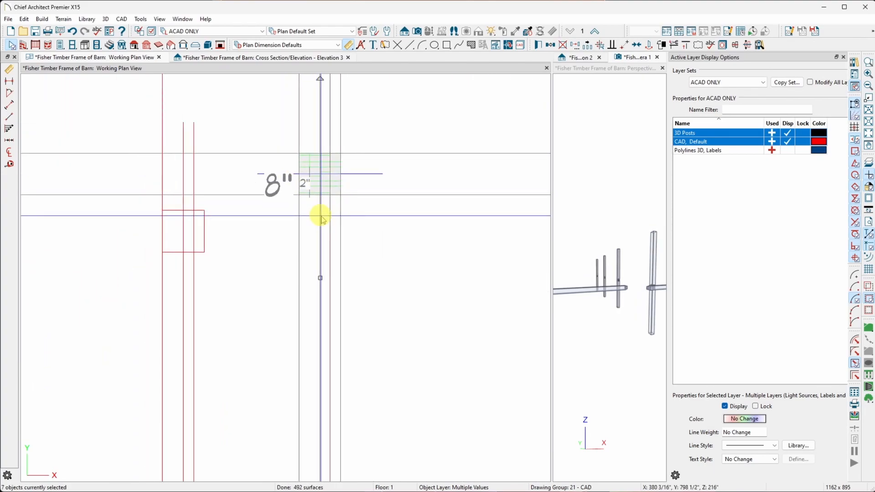
scroll(321, 218, "down", 2)
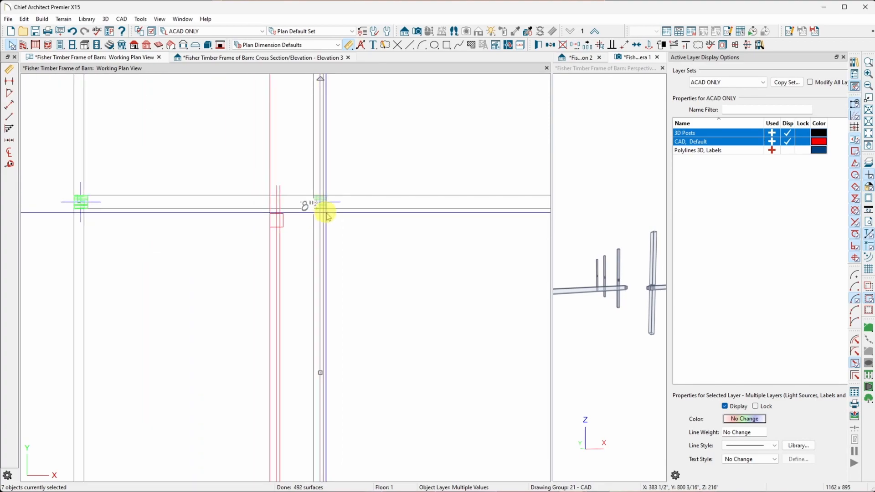
scroll(364, 223, "down", 2)
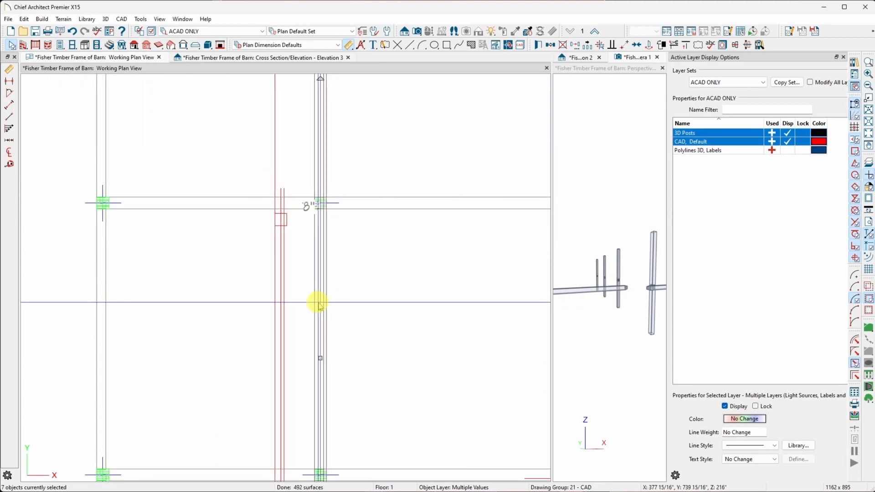
scroll(274, 307, "down", 4)
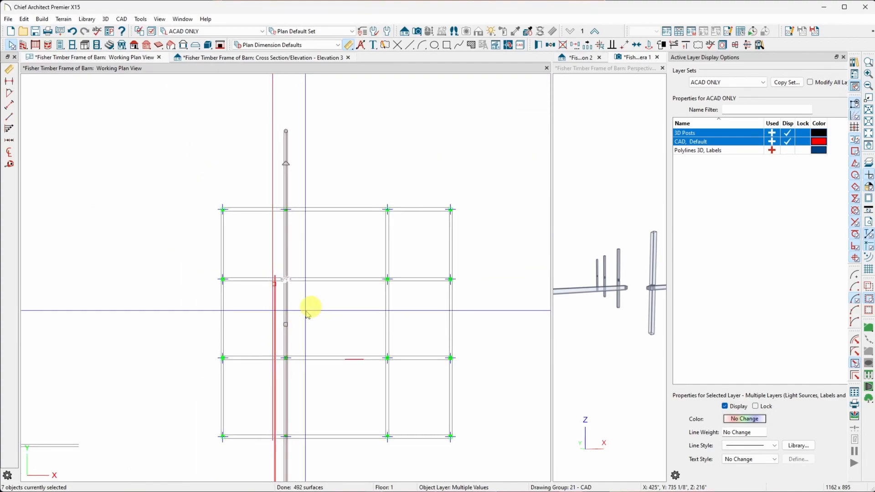
scroll(347, 280, "down", 3)
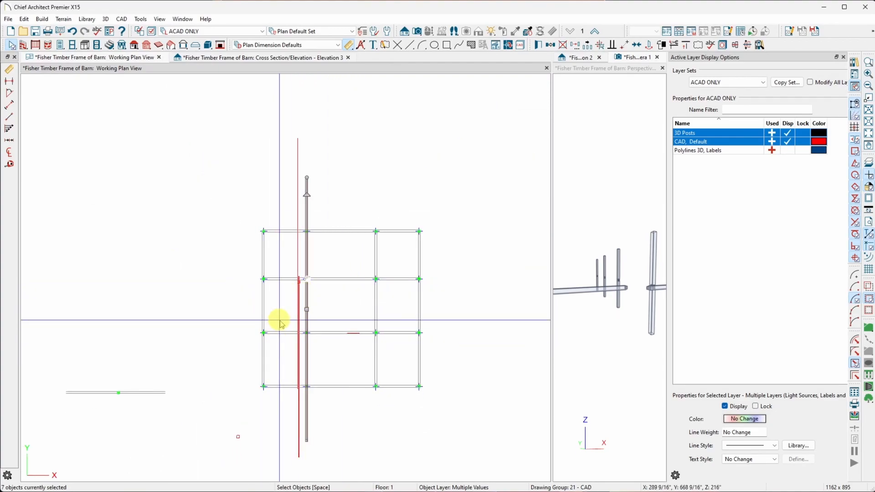
scroll(294, 250, "up", 5)
scroll(325, 336, "up", 6)
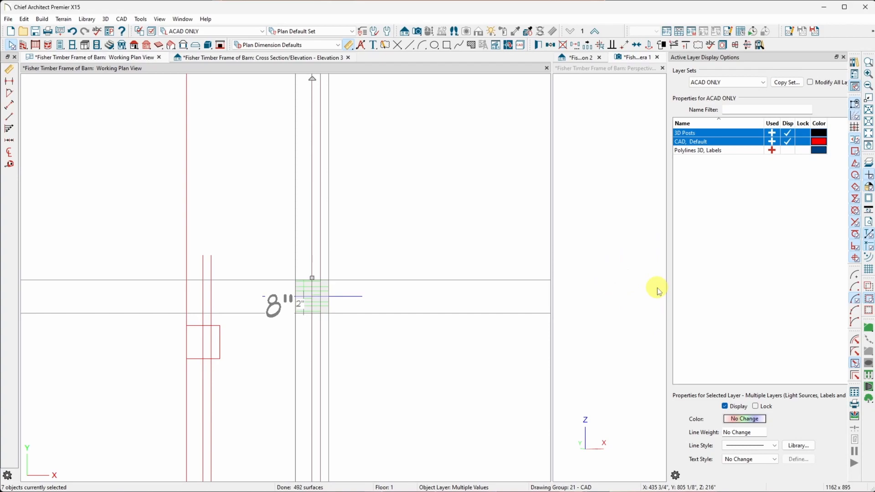
left_click_drag(552, 268, 200, 222)
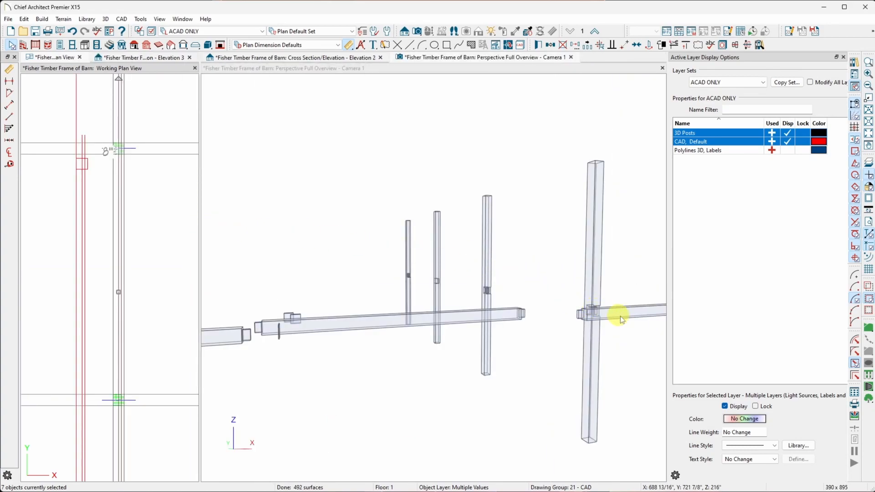
left_click(564, 315)
left_click_drag(563, 315, 567, 313)
left_click_drag(568, 313, 498, 306)
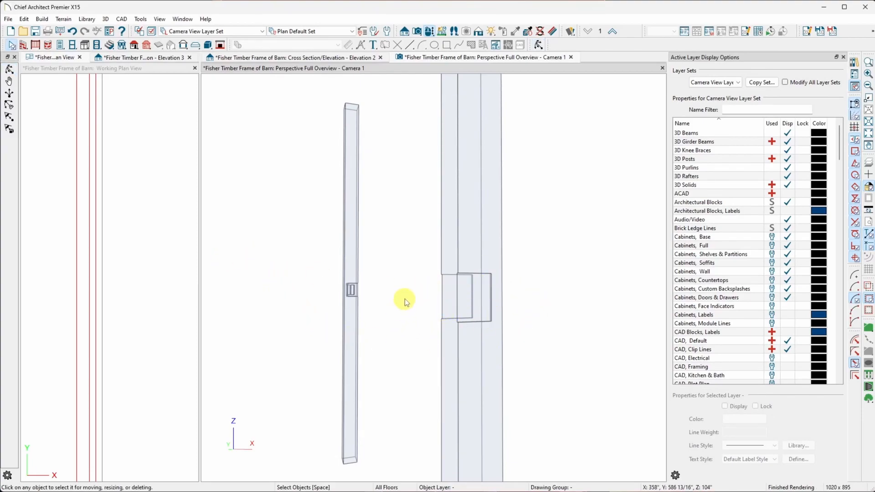
Step: Return to the working plan, widen its view beside the camera view, and look over the post grid
left_click(62, 61)
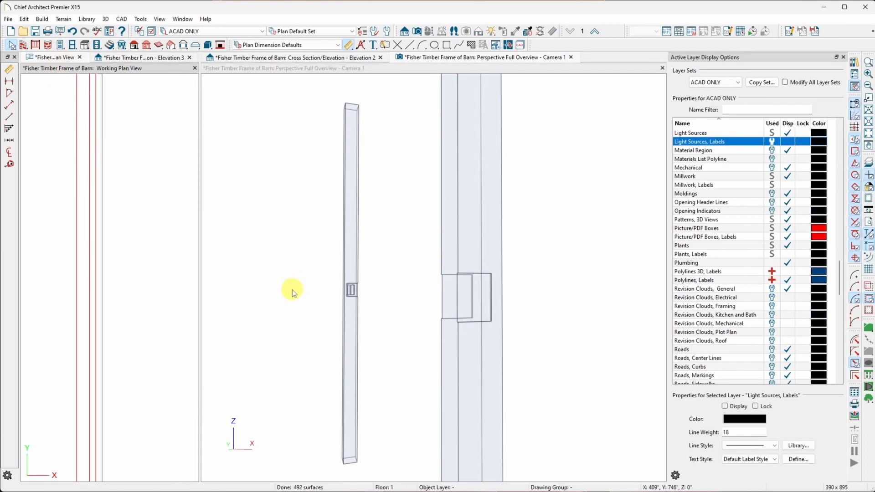
left_click_drag(200, 284, 508, 326)
scroll(365, 338, "down", 5)
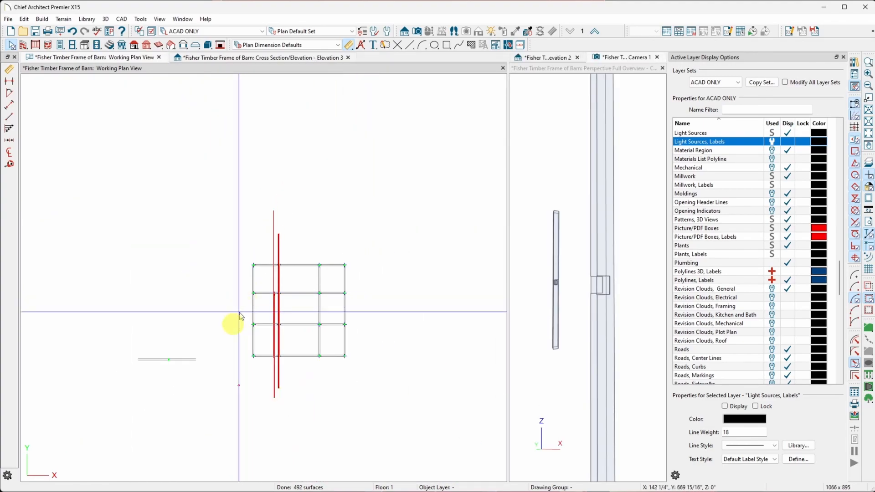
scroll(241, 387, "up", 3)
scroll(315, 351, "down", 3)
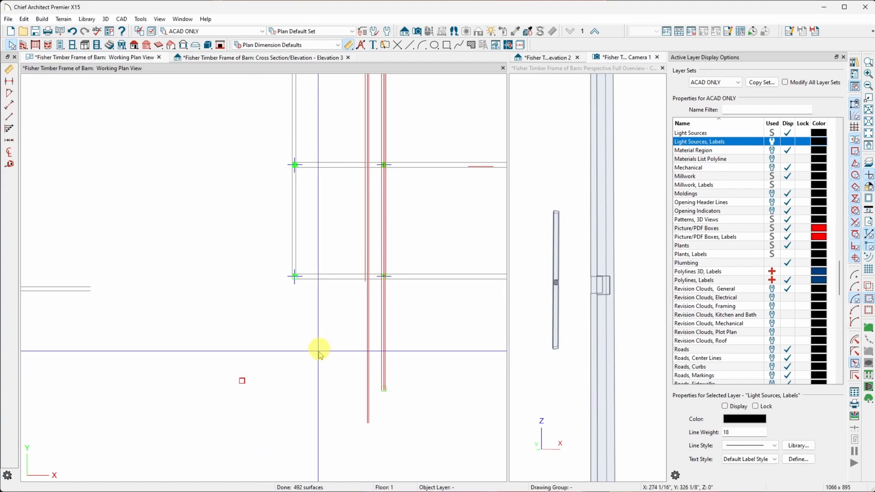
scroll(362, 255, "up", 3)
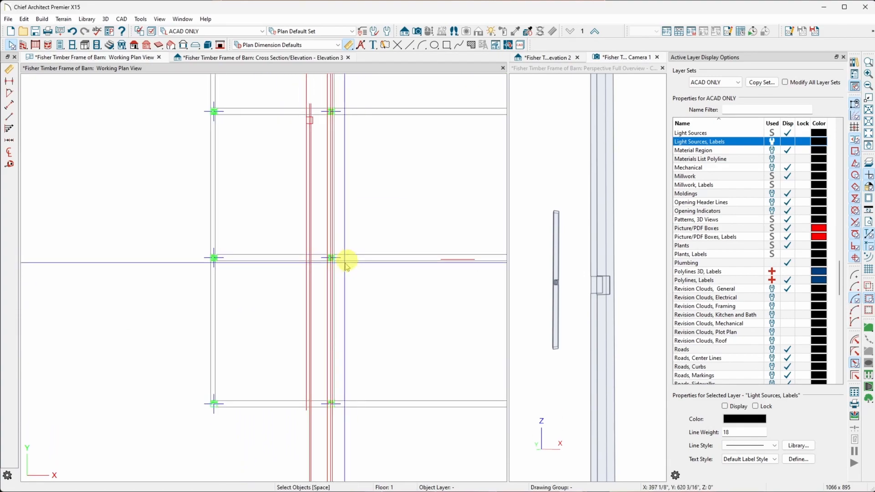
scroll(278, 295, "down", 1)
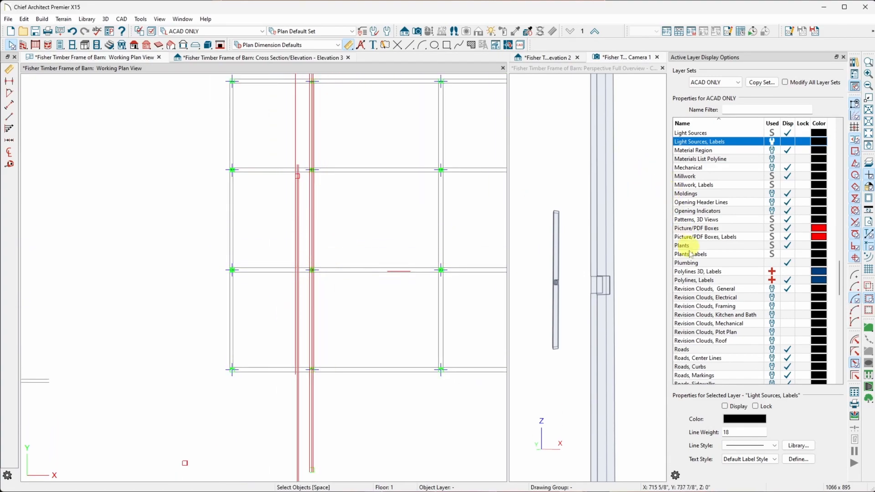
Step: Switch the plan view's layer set to Working Layer w ACAD
scroll(706, 313, "up", 20)
scroll(706, 314, "up", 15)
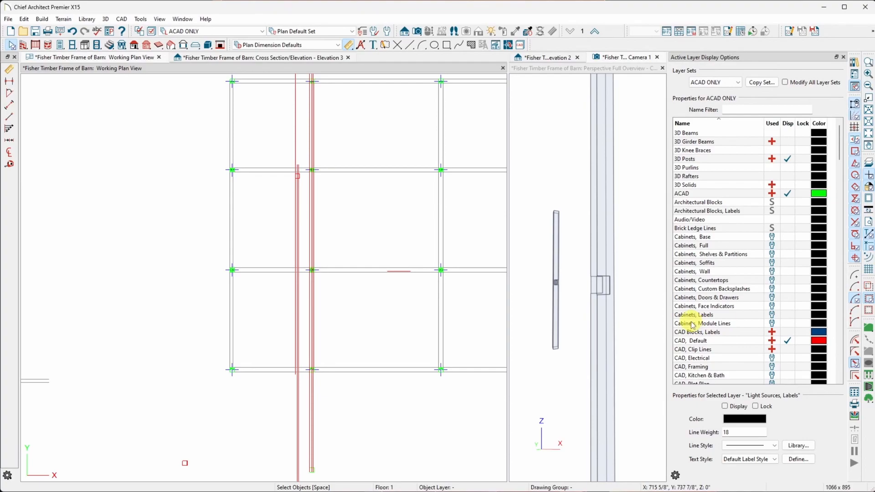
left_click(526, 139)
left_click(397, 131)
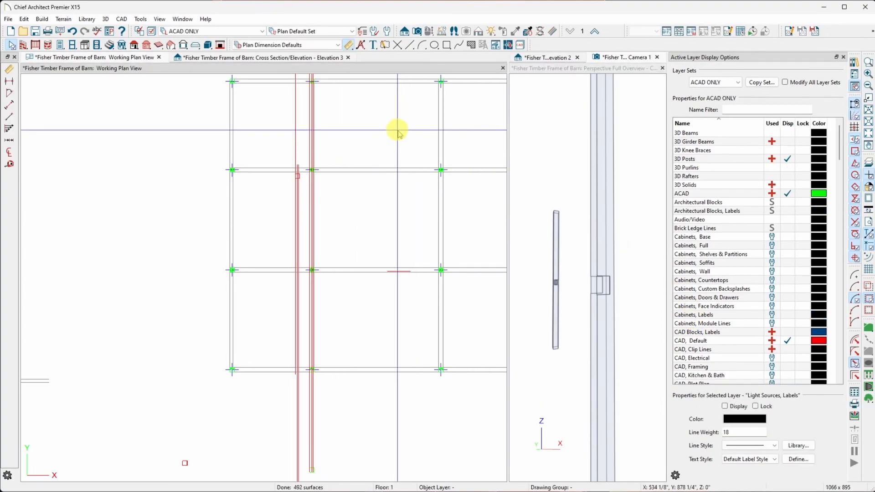
left_click(738, 82)
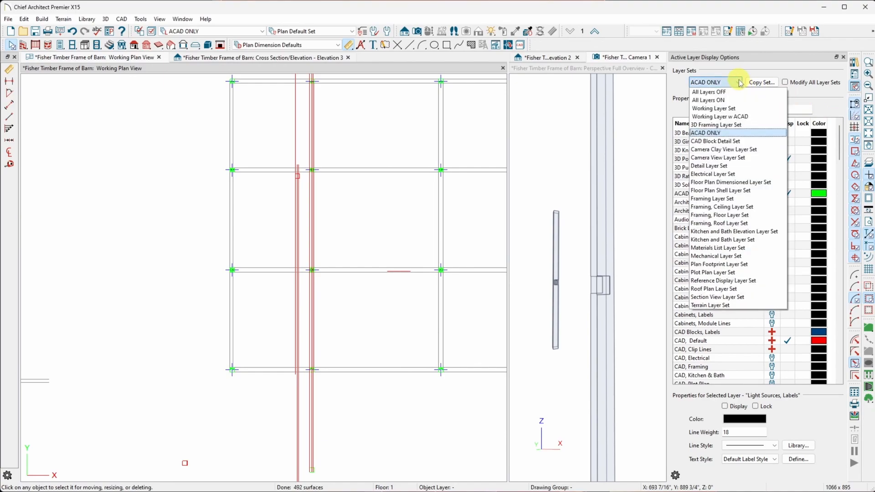
left_click(722, 117)
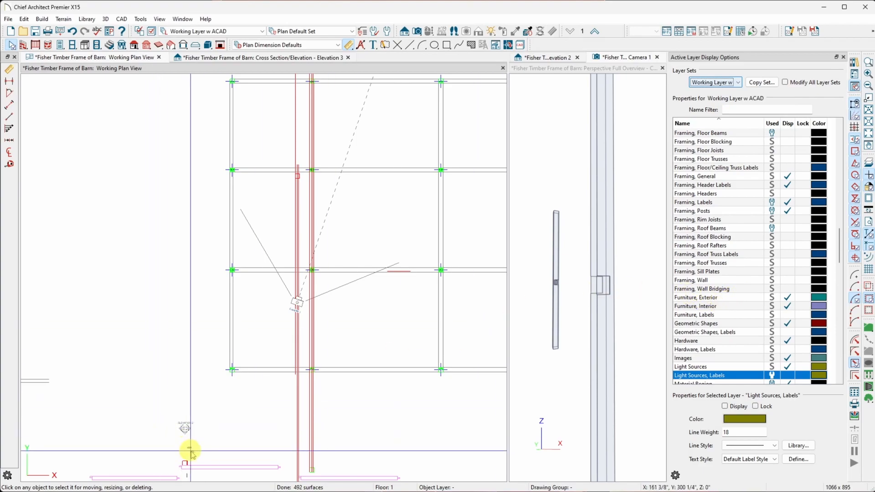
Step: Move the small 3D solid from below the grid to beside the second-column post in the second row from the top
left_click(192, 454)
left_click_drag(192, 453, 320, 163)
scroll(318, 165, "up", 5)
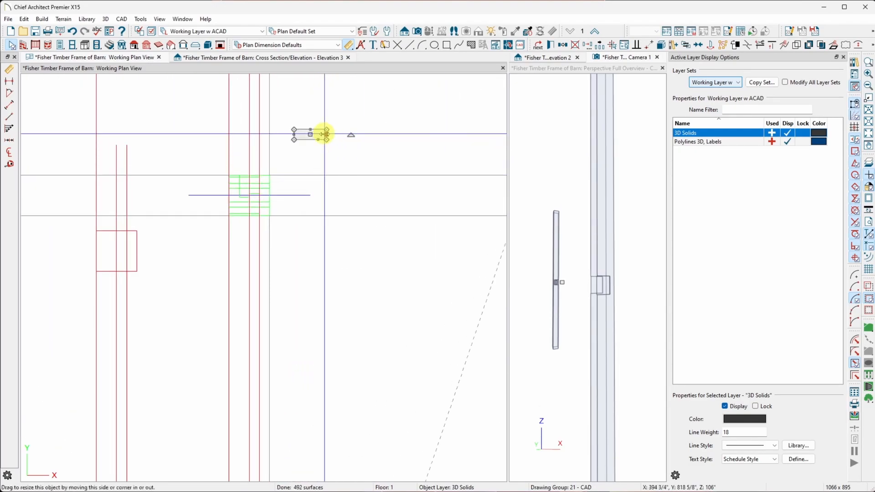
scroll(310, 135, "up", 3)
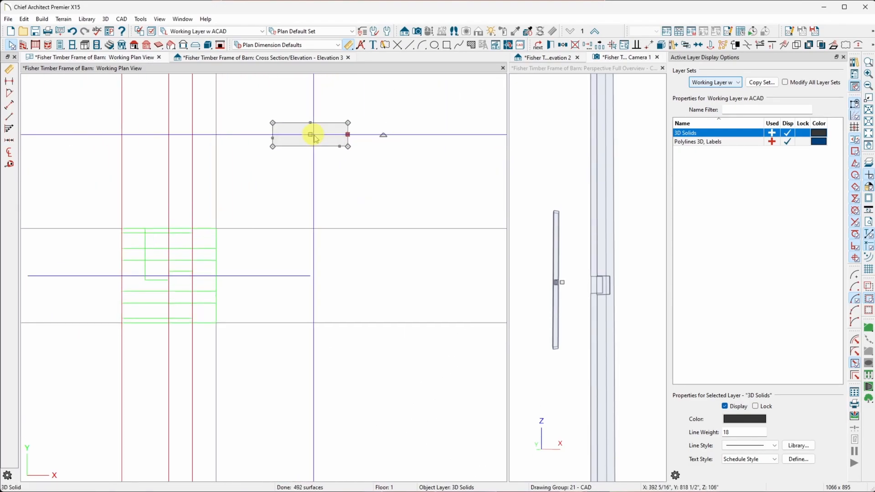
Step: Measure the 3D solid's length and the length of the green joint outline inside the post block
right_click(272, 138)
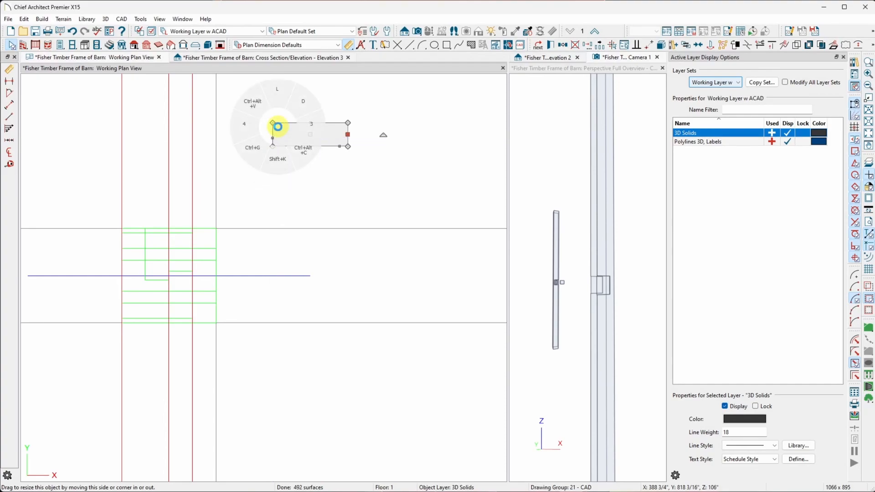
left_click(319, 98)
left_click_drag(273, 135, 348, 134)
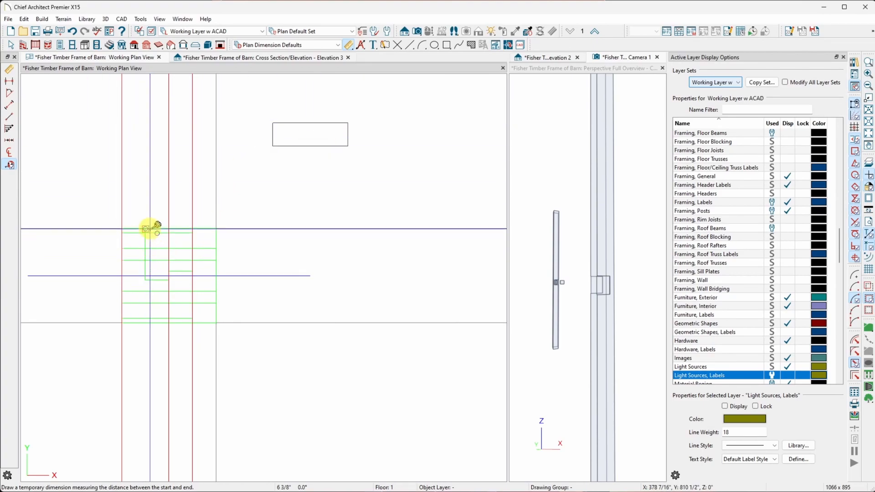
left_click_drag(145, 229, 146, 280)
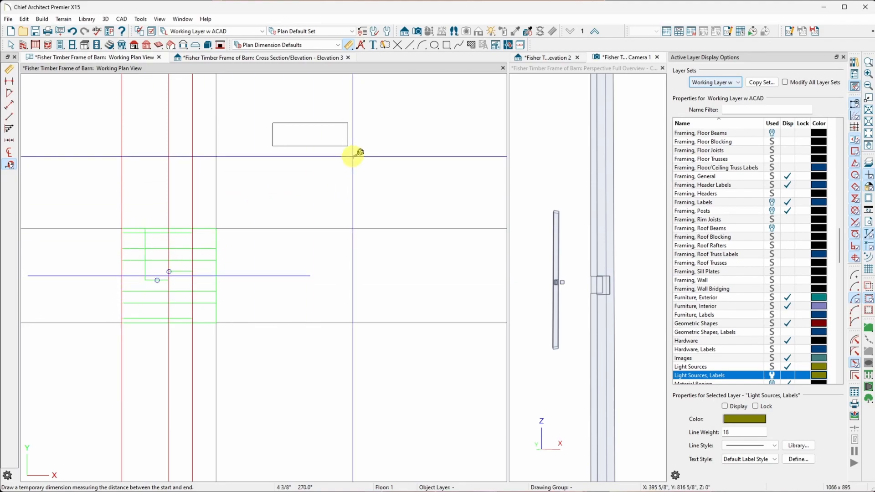
left_click_drag(272, 146, 348, 146)
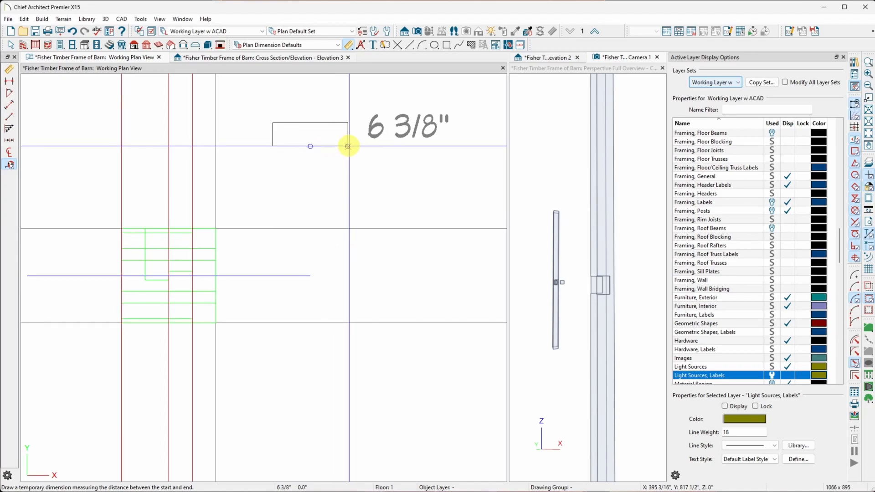
left_click_drag(348, 146, 348, 146)
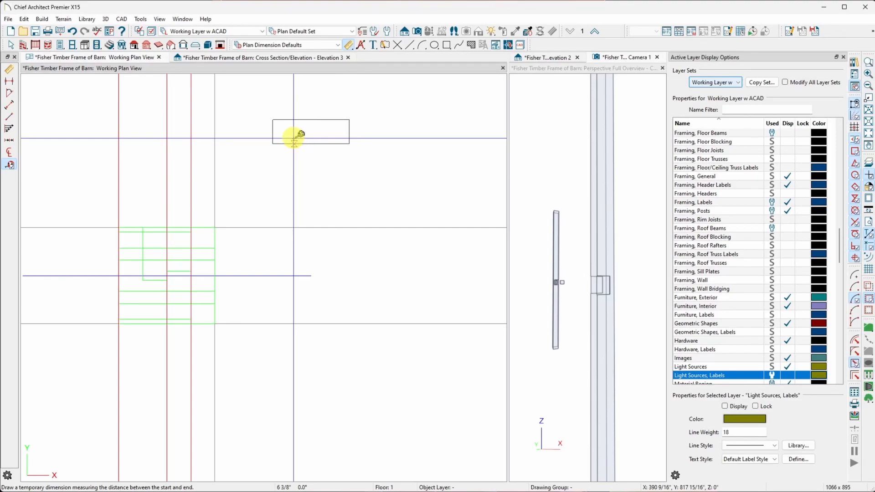
right_click(294, 138)
left_click(323, 137)
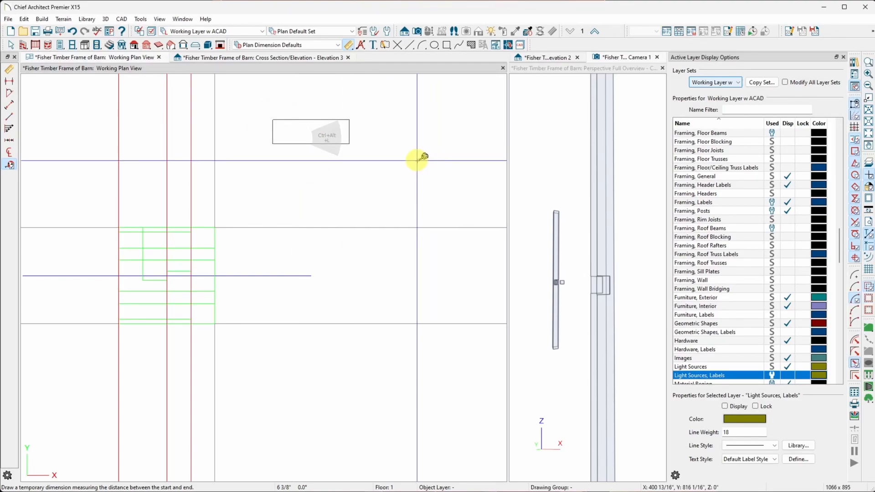
right_click(406, 161)
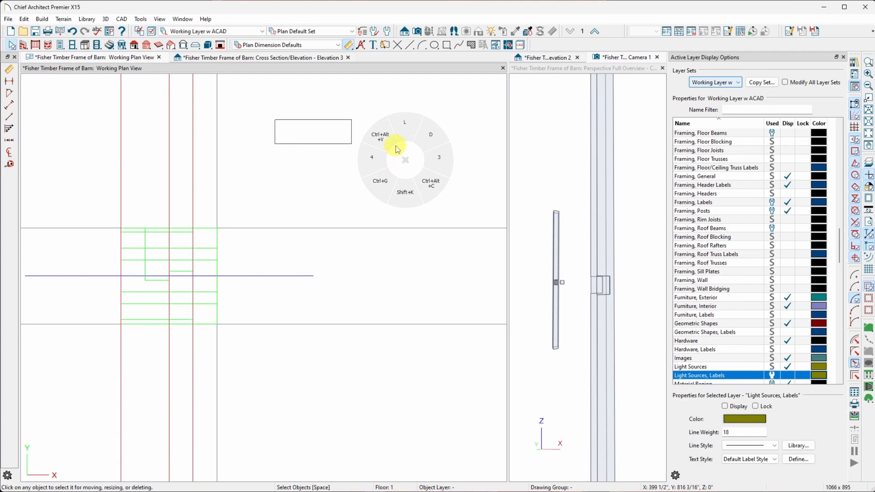
left_click(404, 163)
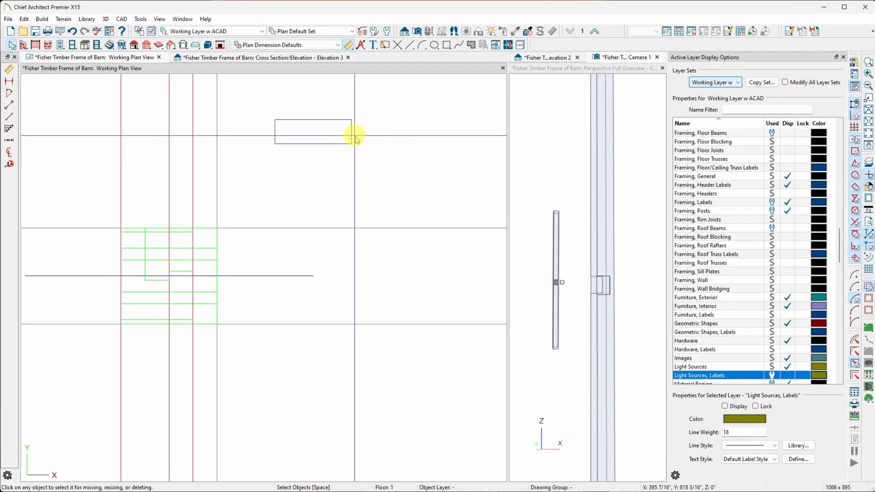
Step: Shorten the 3D solid to 4 3/8" by moving in the end nearest the post block
left_click(354, 135)
mouse_move(349, 133)
left_mouse_down()
mouse_move(329, 132)
mouse_move(351, 132)
left_mouse_up()
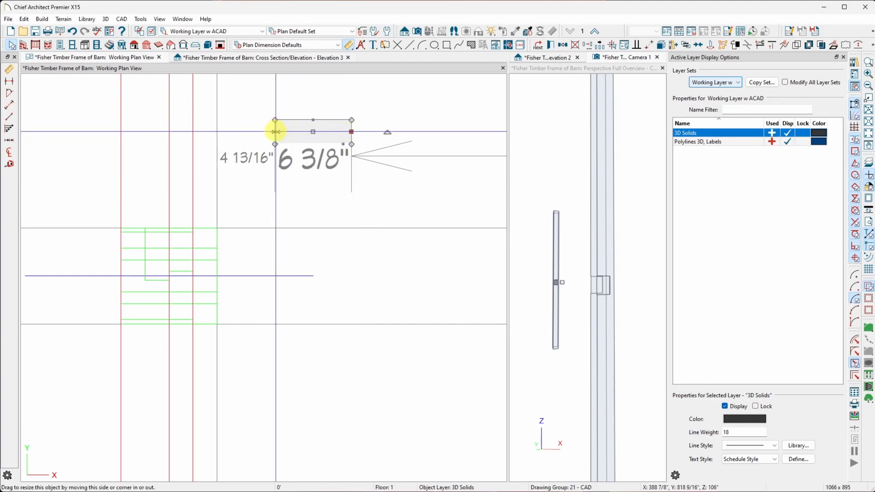
left_click_drag(276, 132, 287, 132)
key("Tab")
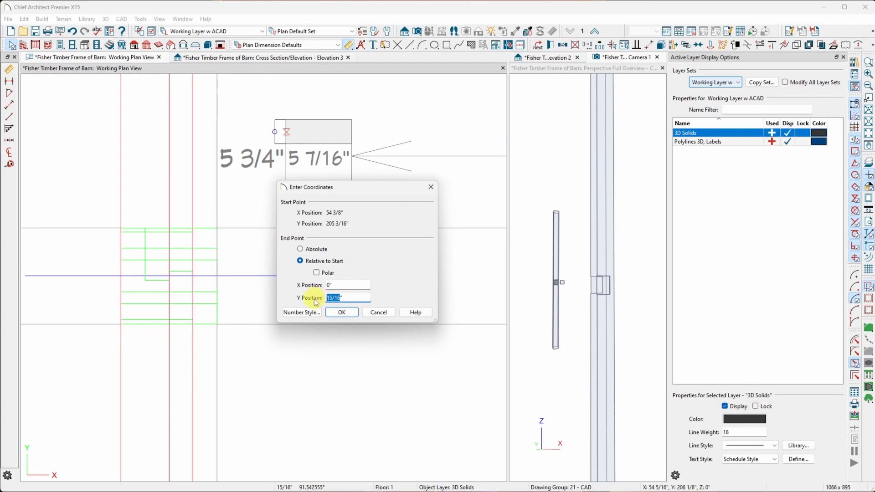
left_click(340, 313)
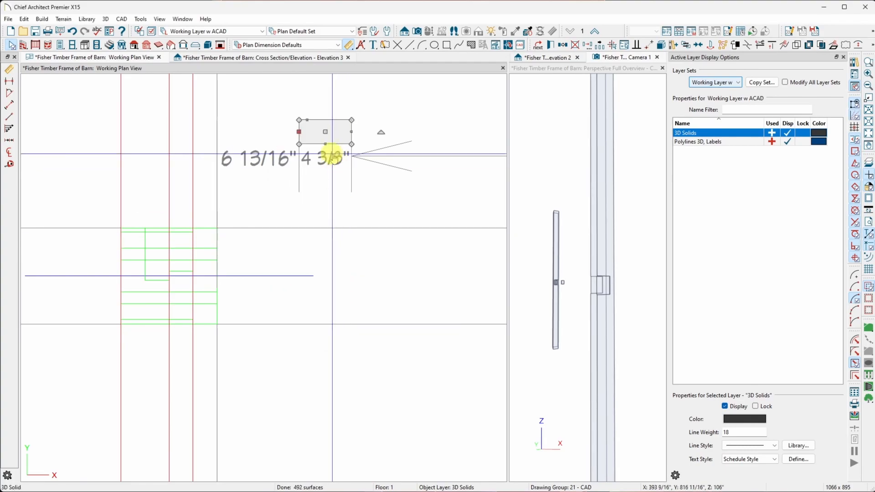
Step: Copy the shortened solid below and beside the original, and rotate the copy upright in plan
left_click(367, 205)
left_click(332, 144)
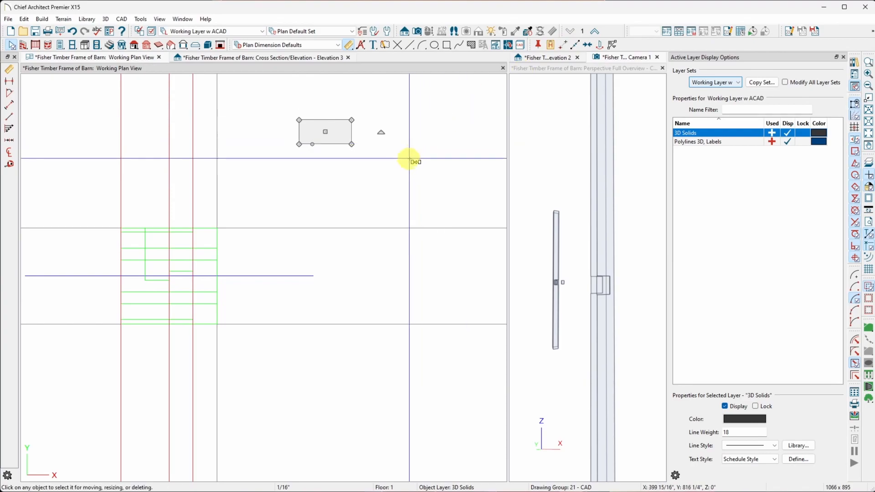
left_click(392, 226)
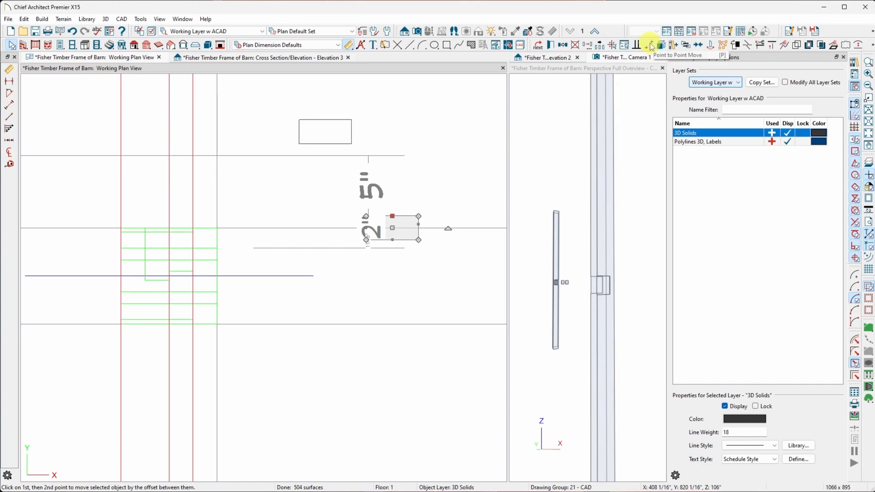
left_click_drag(449, 228, 391, 188)
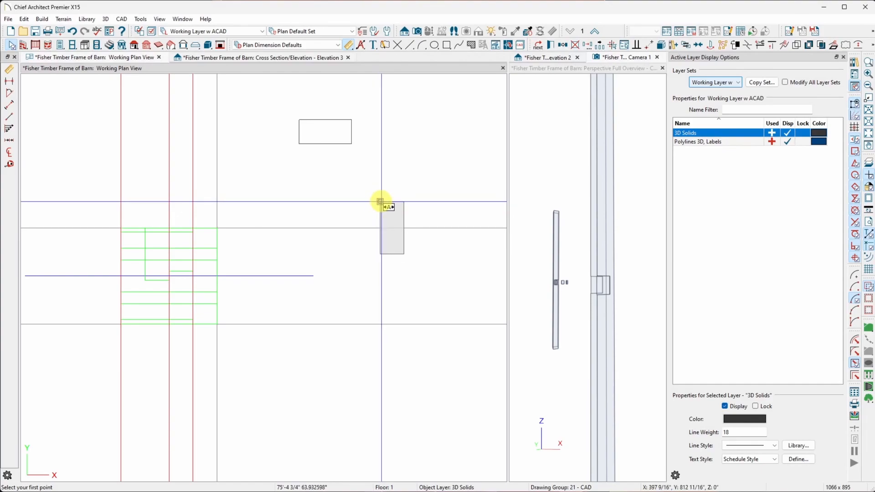
Step: Move the upright copy point to point by its upper-left corner onto the green joint outline's upper-left corner, and activate the camera view
left_click(381, 202)
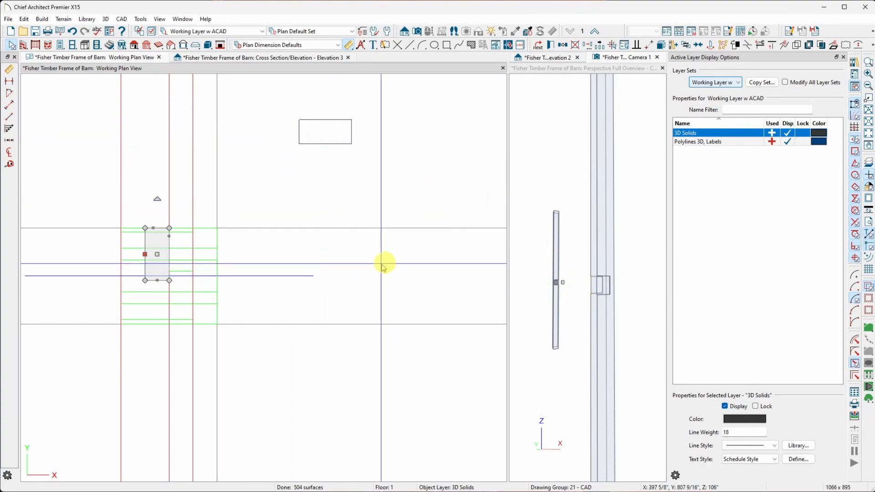
left_click(565, 256)
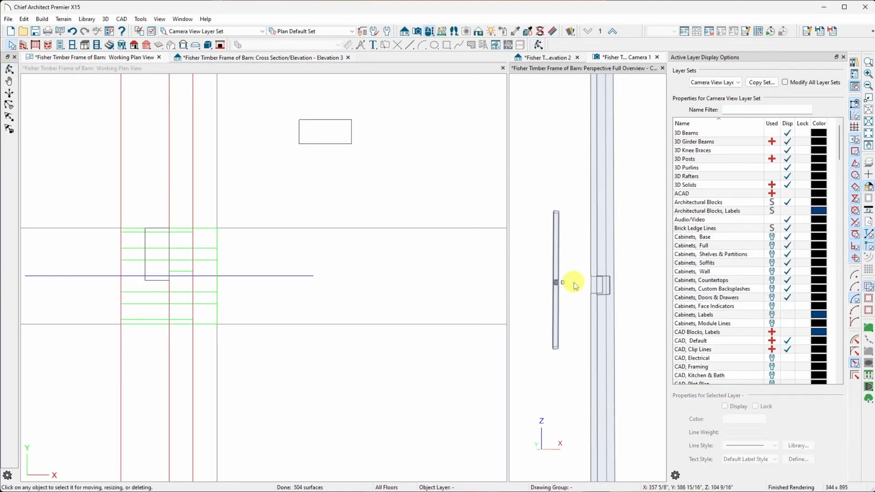
Step: Enlarge the camera view and inspect the 3D solid placed in the post's joint up close
scroll(371, 265, "down", 6)
scroll(304, 284, "down", 8)
scroll(305, 285, "up", 5)
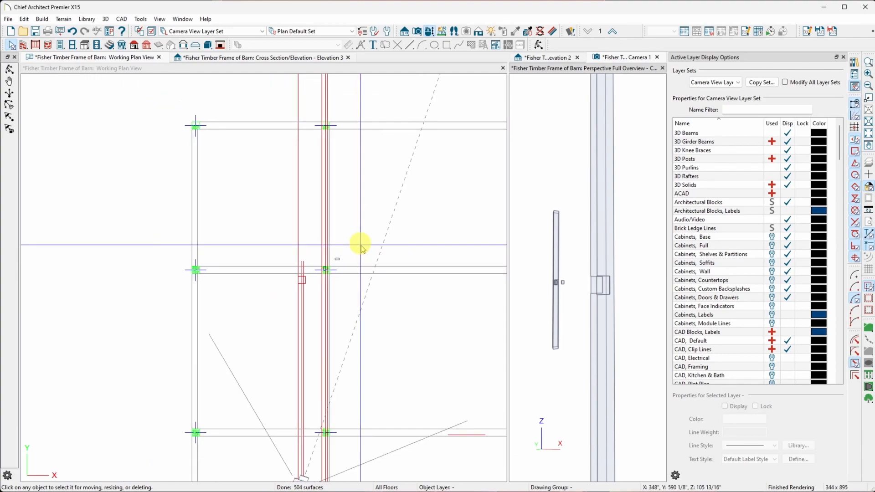
scroll(564, 286, "up", 2)
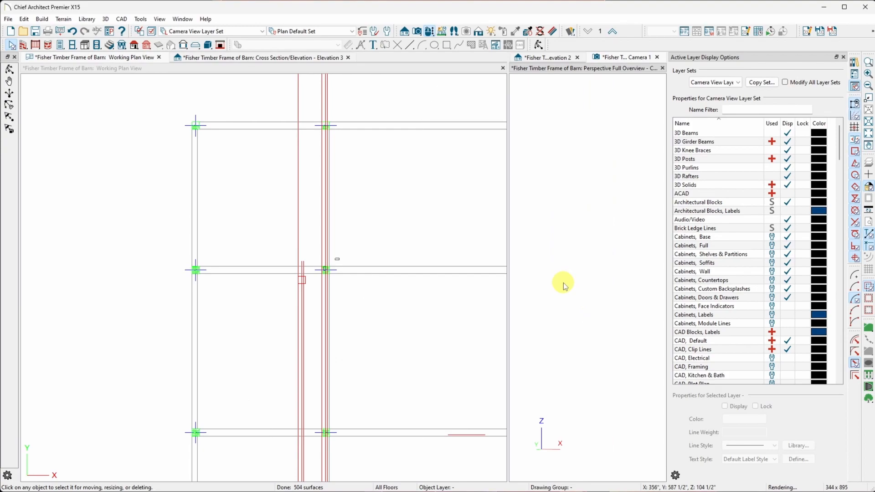
scroll(565, 285, "up", 2)
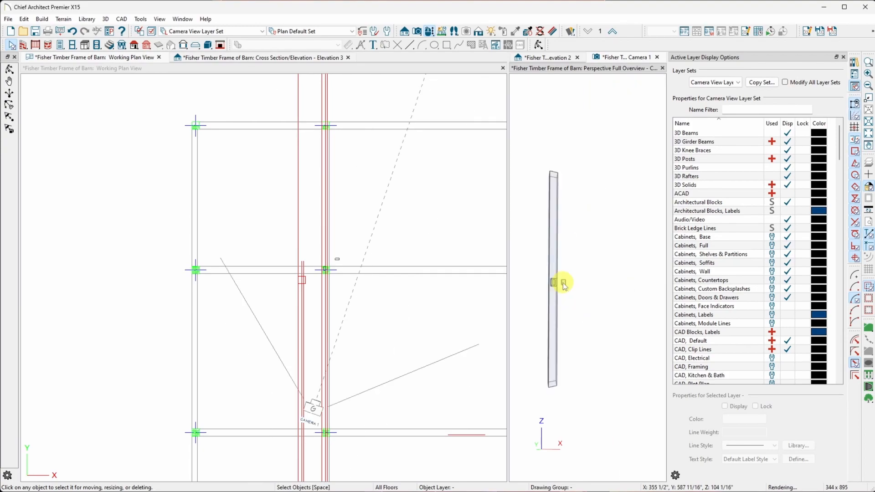
left_click_drag(565, 283, 197, 255)
left_click_drag(341, 291, 366, 375)
key("space")
left_click_drag(452, 257, 500, 213)
key("space")
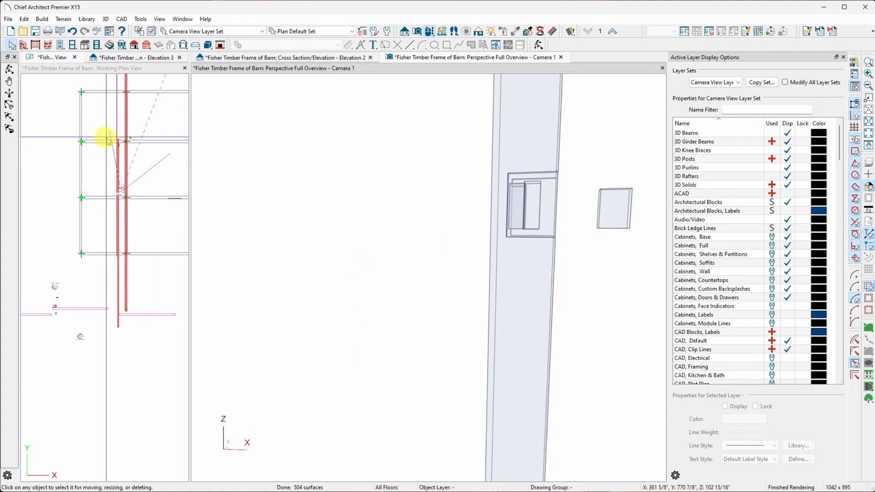
Step: Move the upright and the horizontal loose 3D solids together down to just above the next post block in plan
scroll(143, 132, "up", 5)
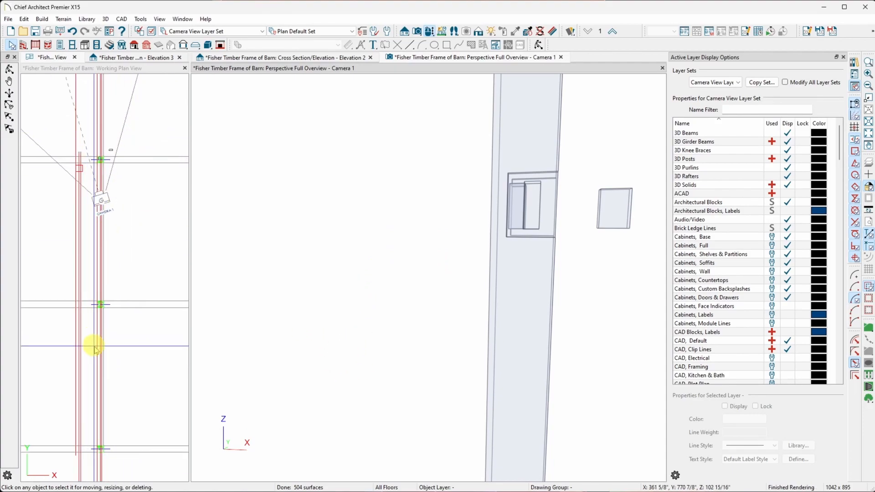
scroll(82, 127, "up", 5)
scroll(151, 250, "up", 2)
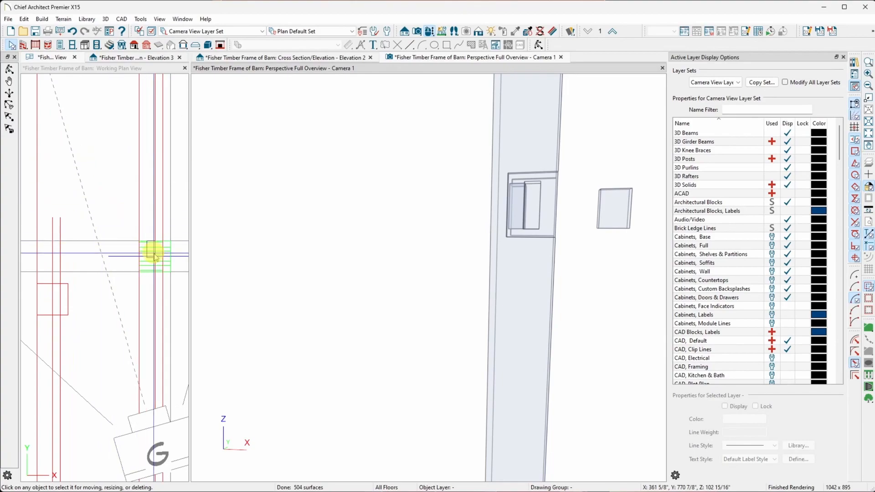
left_click(150, 244)
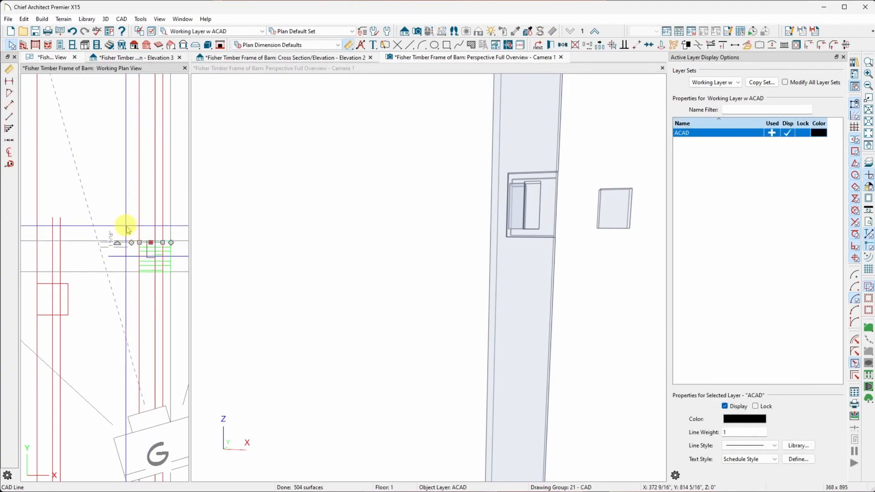
left_click(150, 248)
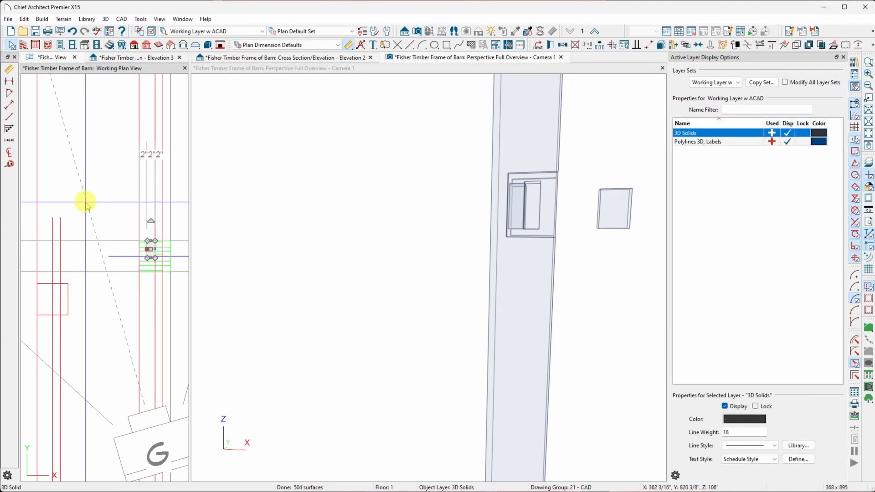
scroll(86, 201, "down", 2)
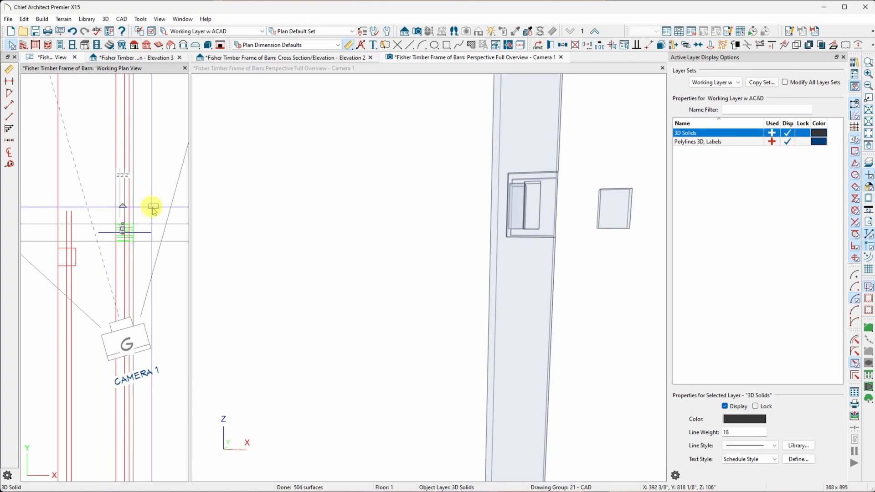
left_click(153, 209, "shift")
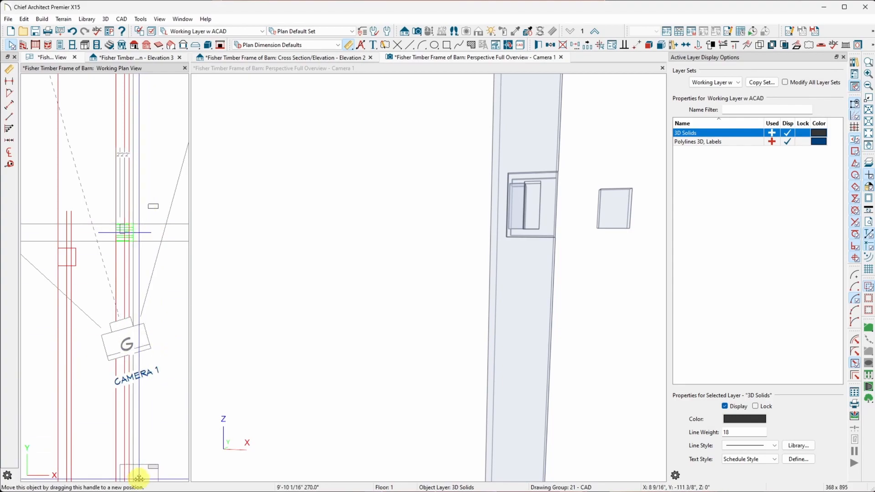
scroll(150, 374, "down", 4)
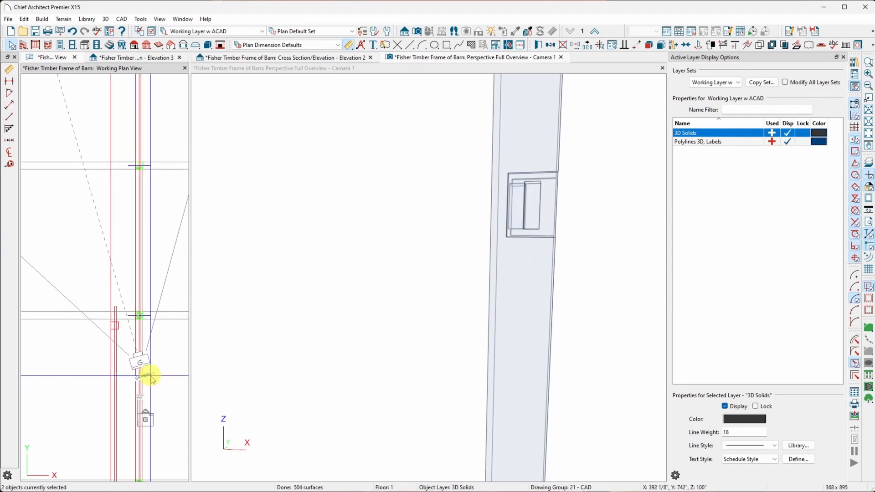
scroll(149, 420, "up", 3)
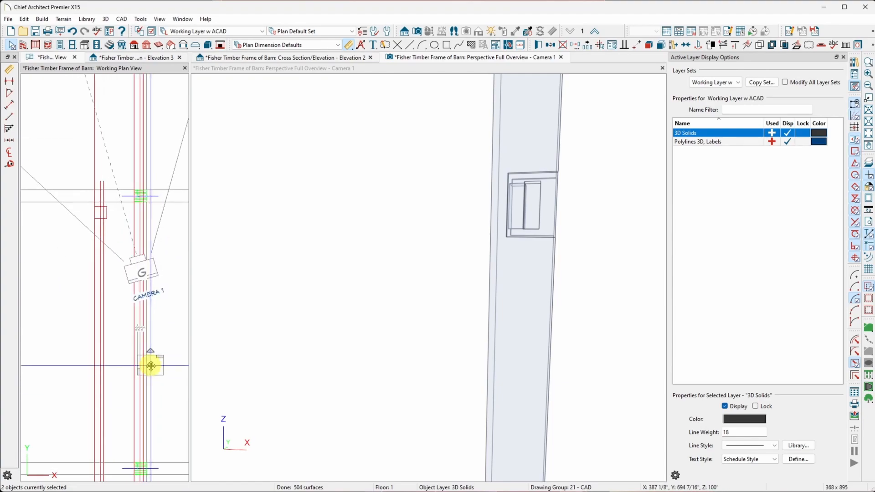
scroll(146, 460, "down", 2)
scroll(134, 474, "up", 5)
scroll(122, 404, "down", 2)
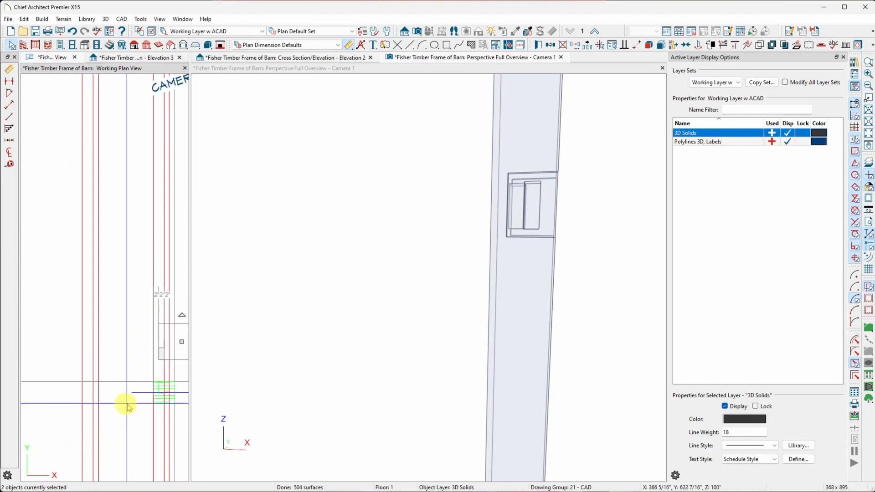
scroll(176, 391, "down", 1)
scroll(181, 394, "up", 2)
scroll(181, 395, "down", 1)
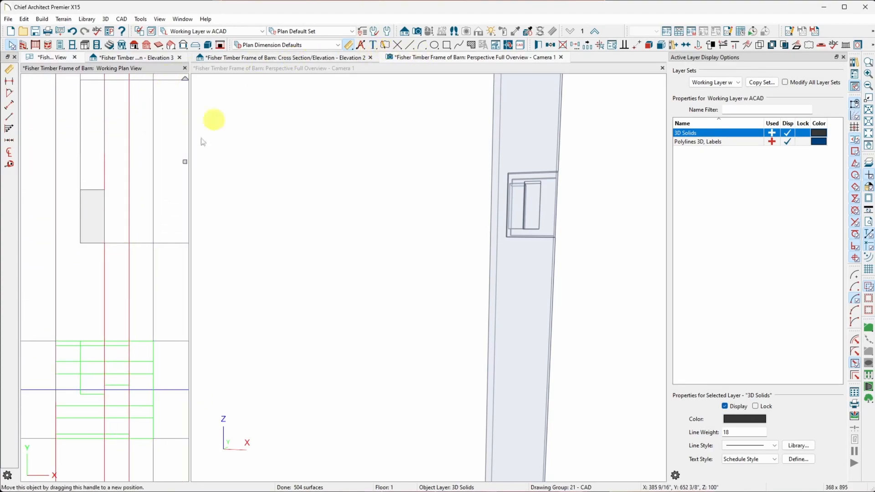
Step: Move only the upright 3D solid point to point, from its lower-left corner to the green joint outline's lower-left corner
left_click(163, 317)
left_click(79, 246)
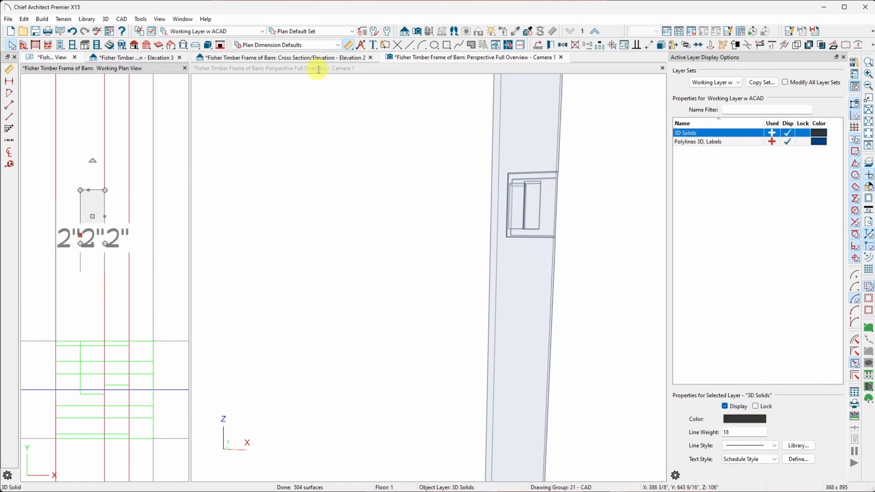
left_click(638, 46)
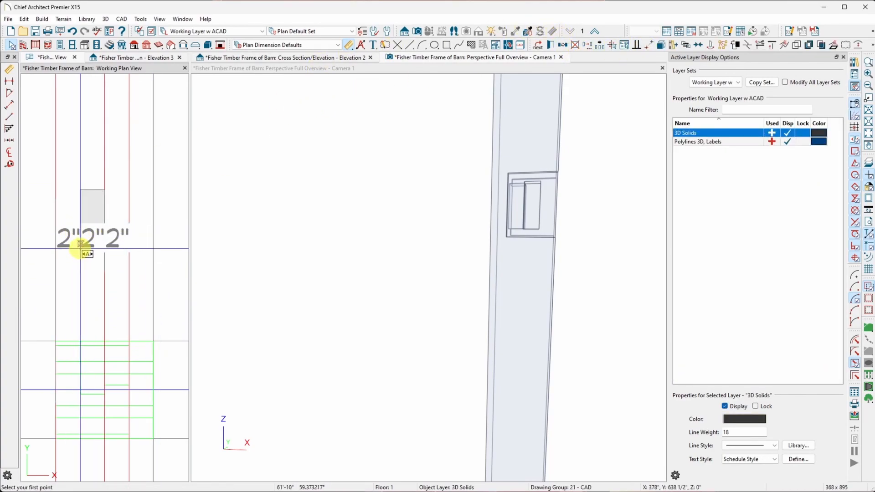
left_click(79, 246)
left_click(79, 395)
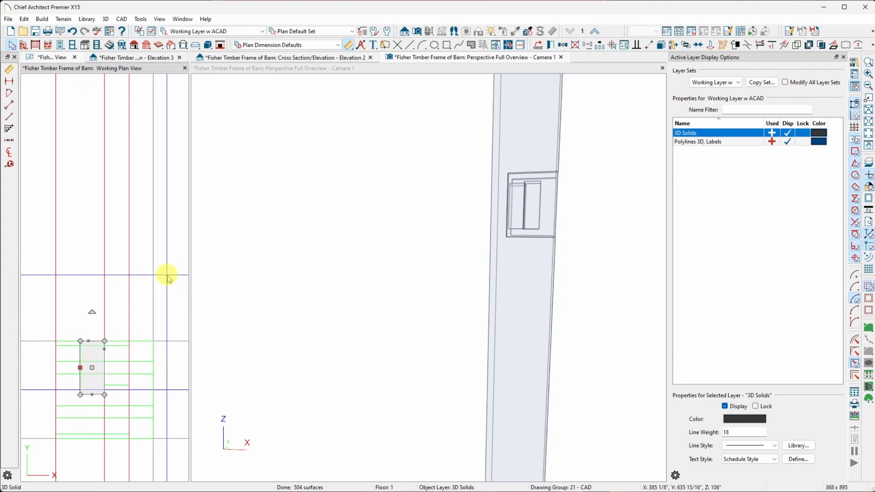
Step: Check the objects making up the post block in plan, comparing the layers of its outline, joint lines and 3D solid
left_click(66, 346)
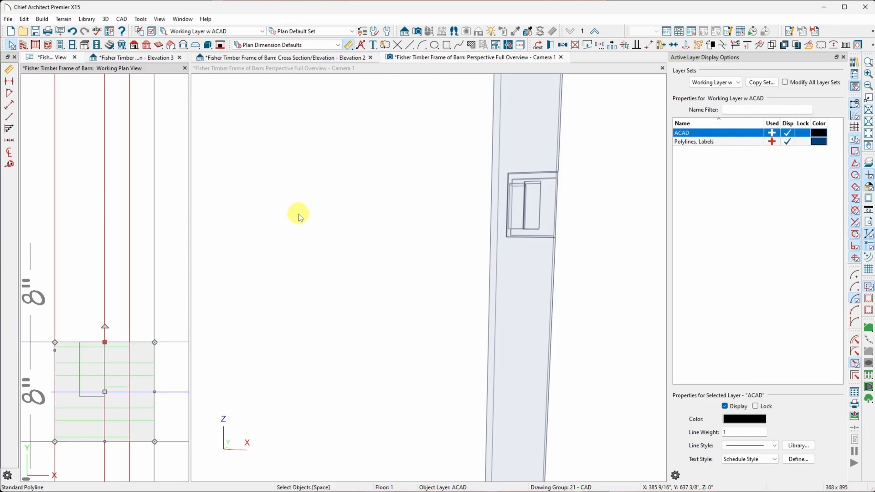
left_click(503, 326)
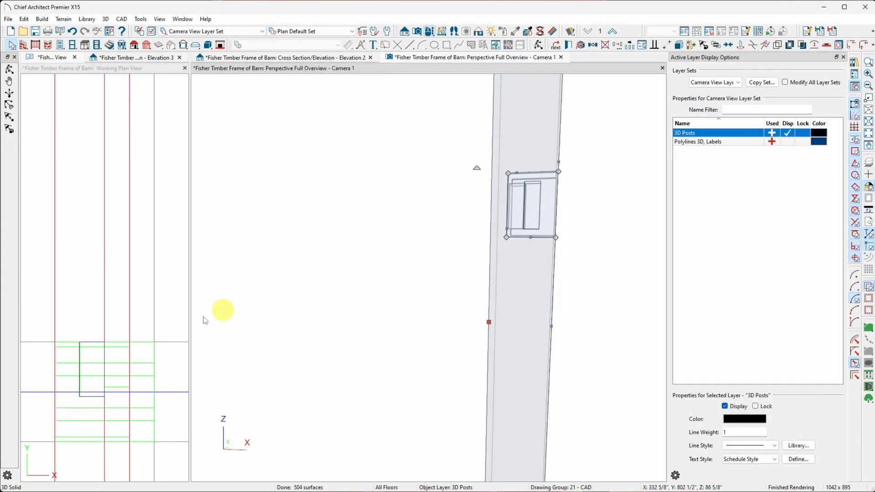
left_click(97, 418)
left_click_drag(97, 418, 103, 423)
left_click(103, 423)
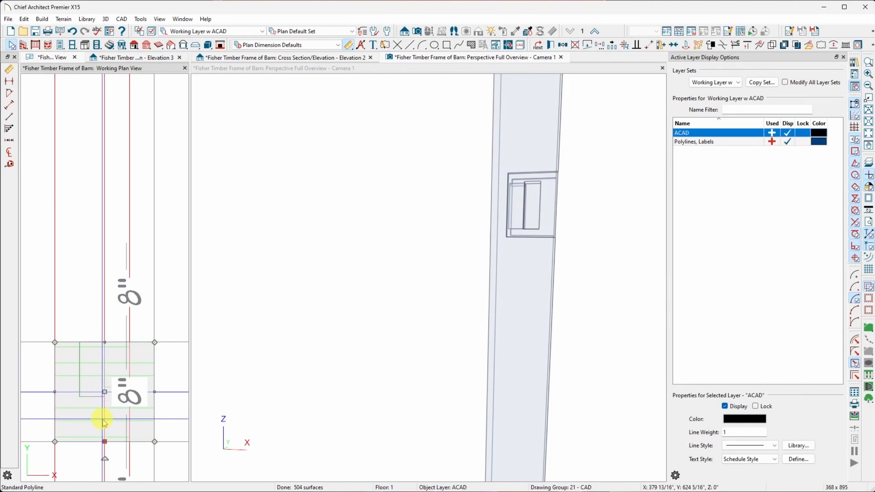
key("Tab")
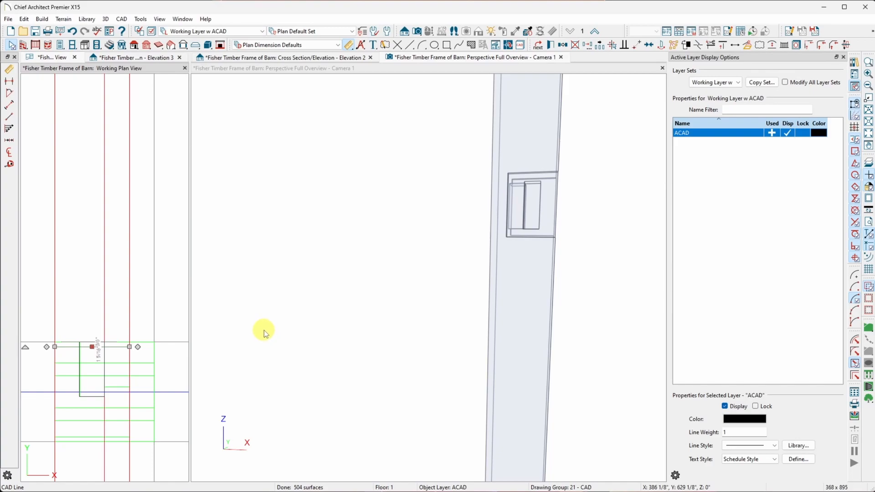
key("Escape")
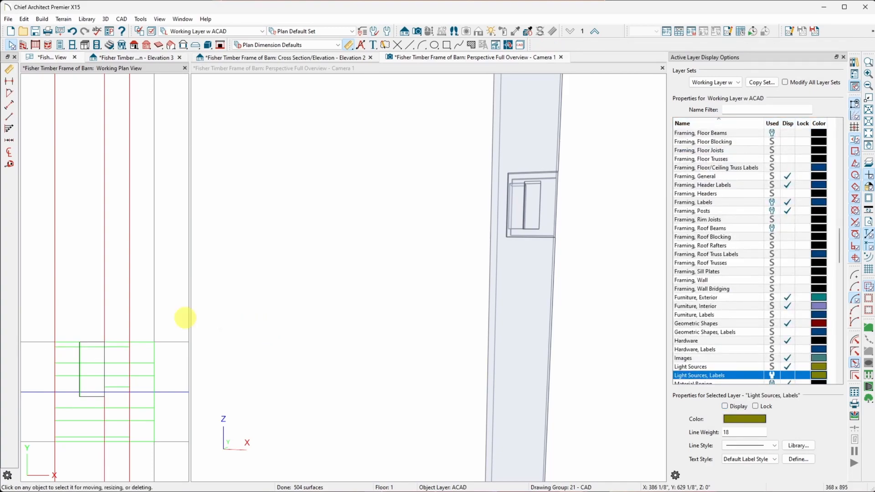
left_click(64, 339)
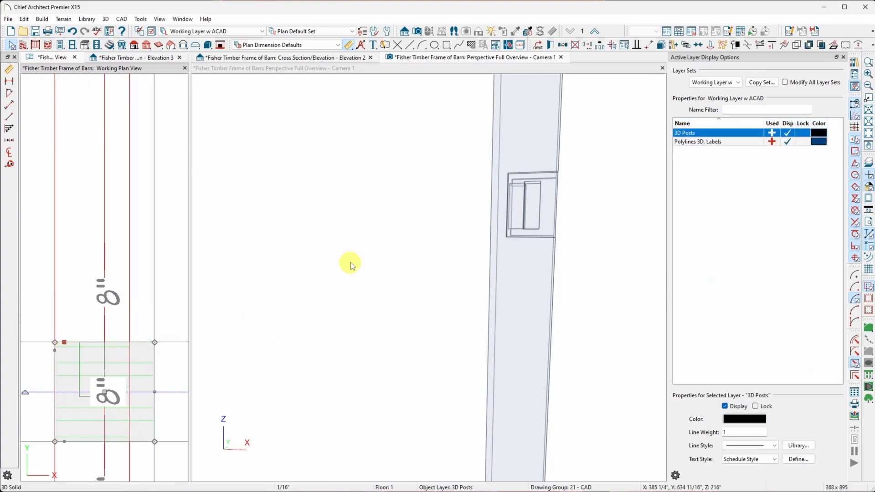
left_click(473, 267)
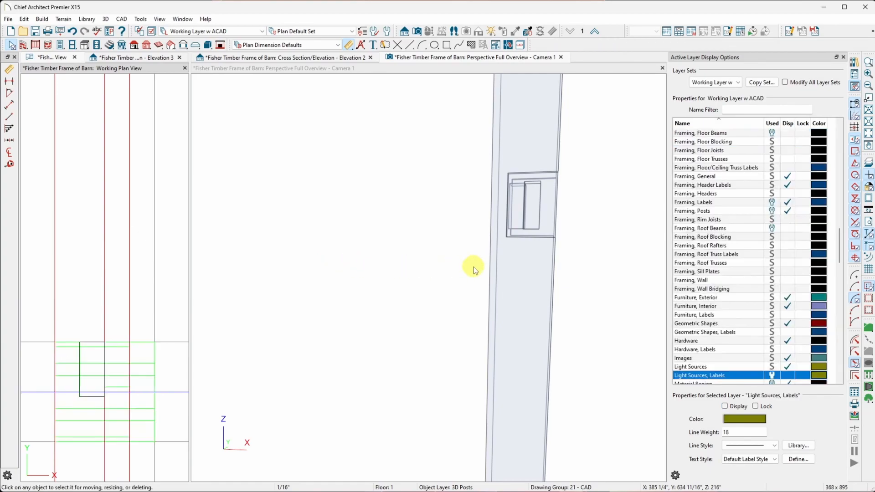
Step: Select the middle post's 3D solid in the camera view and check its layer
scroll(472, 269, "up", 5)
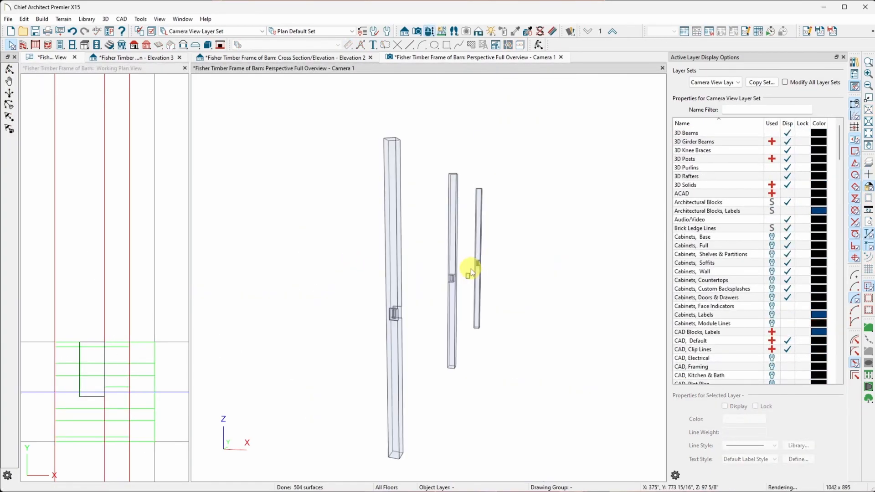
scroll(468, 290, "down", 4)
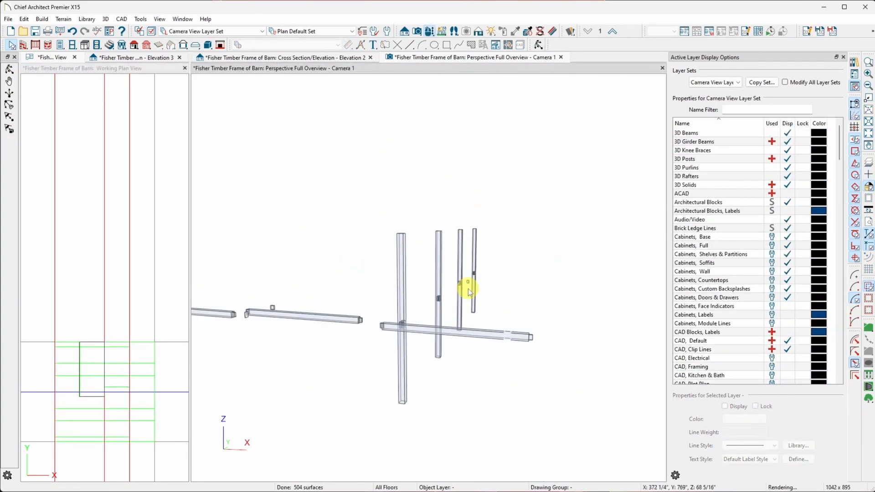
middle_click_drag(452, 298, 452, 297)
left_click_drag(452, 298, 433, 189)
key("space")
left_click(433, 189)
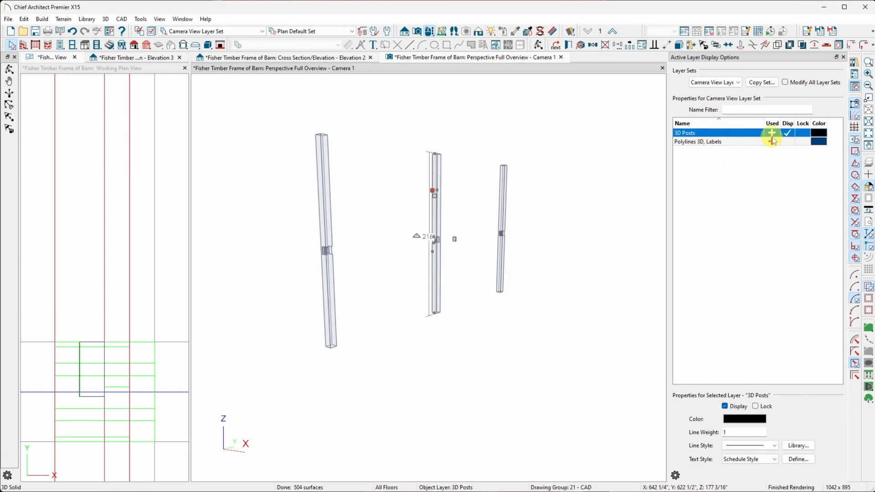
Step: Change the layer of the post block's polyline outline in plan to 3D Posts
left_click(151, 343)
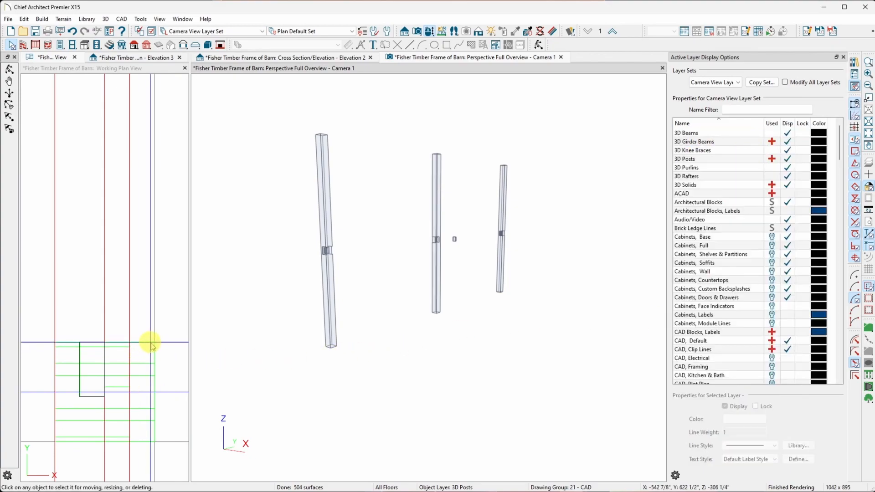
scroll(432, 330, "down", 5)
scroll(417, 329, "up", 2)
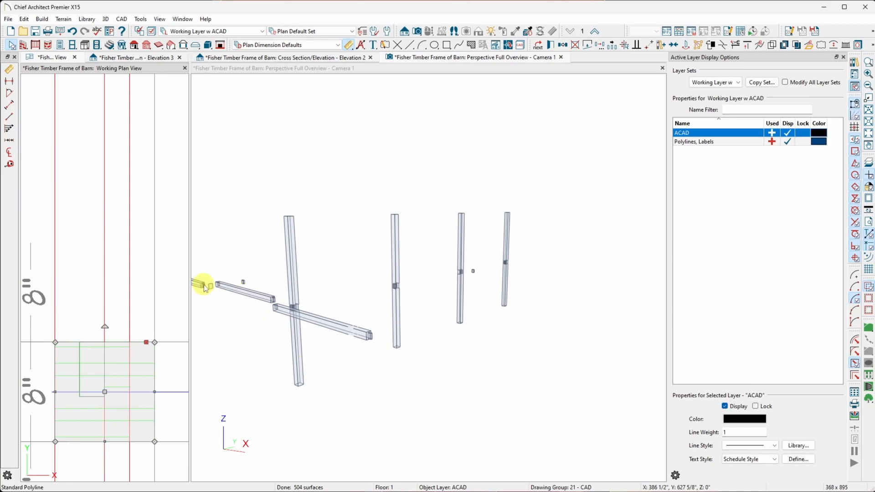
scroll(205, 284, "up", 2)
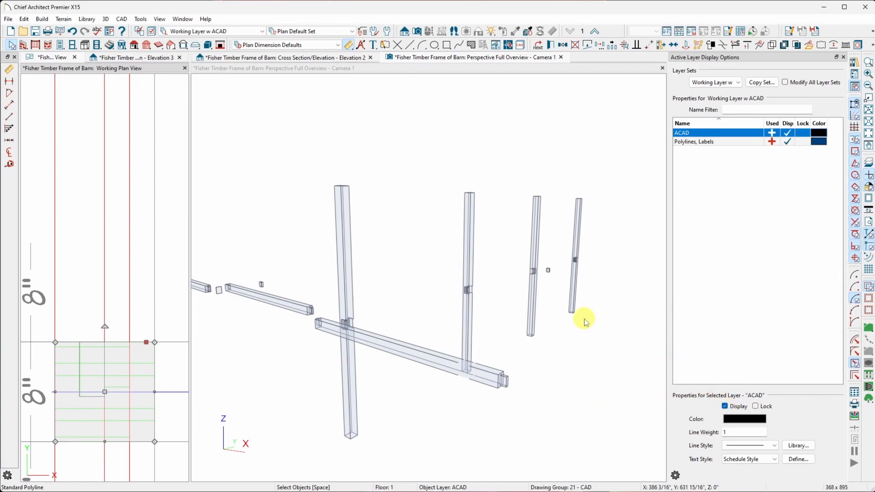
key("ctrl+e")
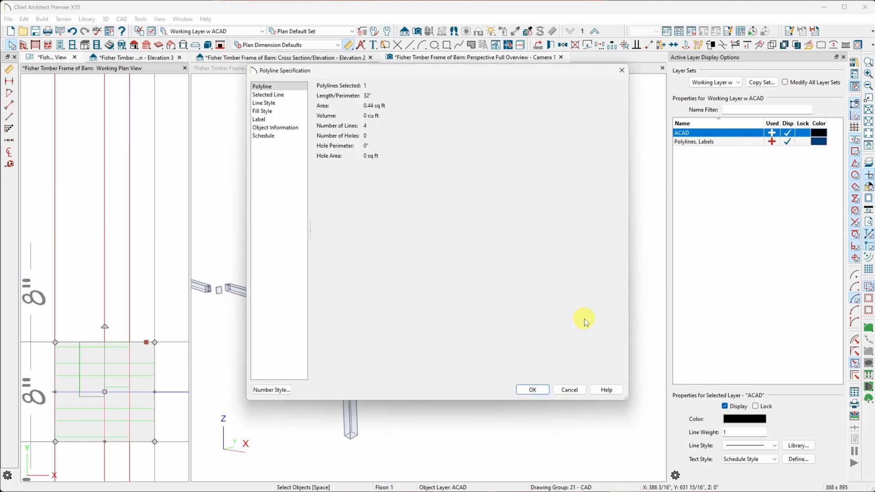
left_click(269, 103)
left_click(451, 98)
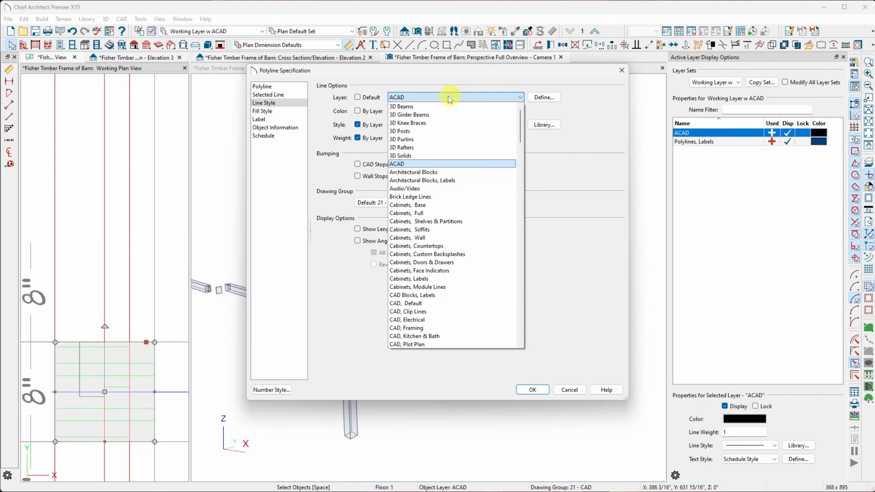
left_click(415, 131)
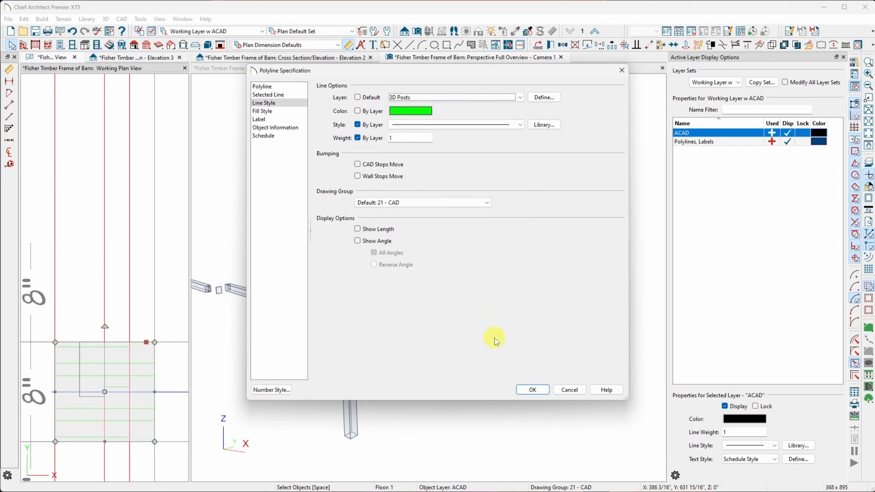
left_click(541, 391)
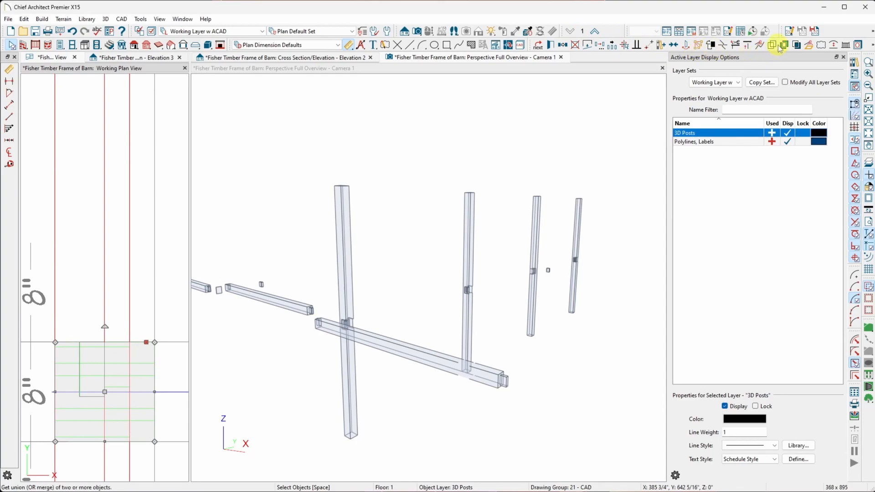
left_click(796, 45)
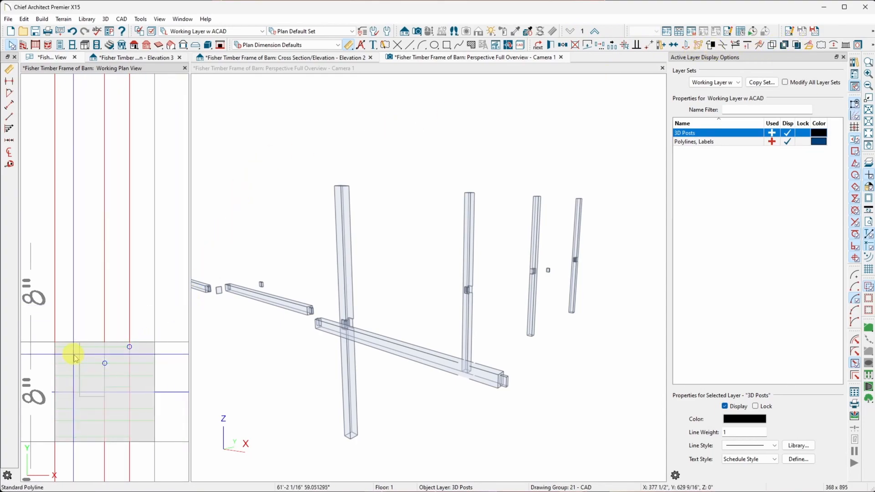
scroll(75, 352, "up", 3)
scroll(74, 351, "up", 4)
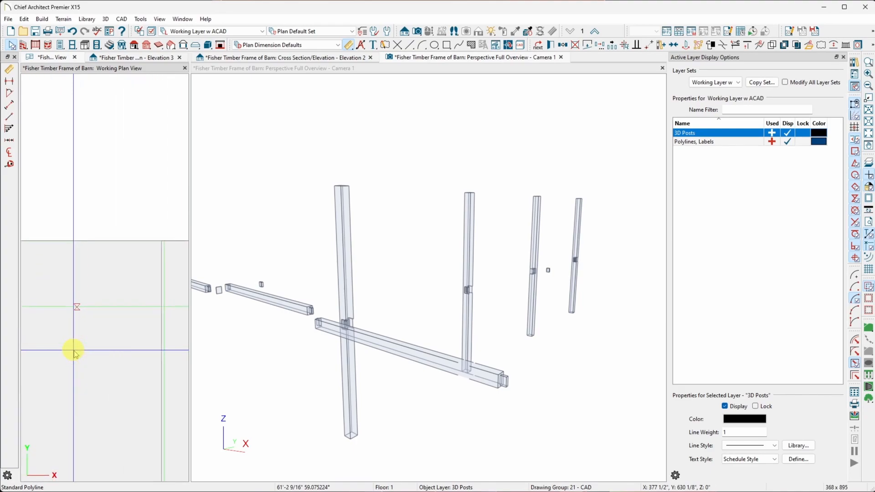
scroll(155, 323, "down", 2)
scroll(37, 316, "up", 3)
scroll(57, 316, "down", 3)
scroll(68, 316, "down", 1)
scroll(69, 315, "down", 1)
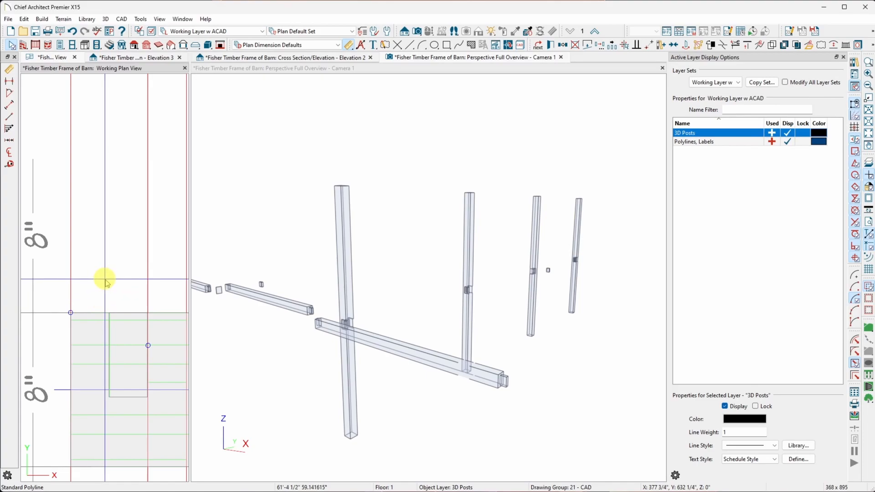
key("Escape")
Step: Move the joint's 3D solid point to point, aligning its upper-left corner with the green joint outline's upper-left corner
scroll(112, 283, "up", 3)
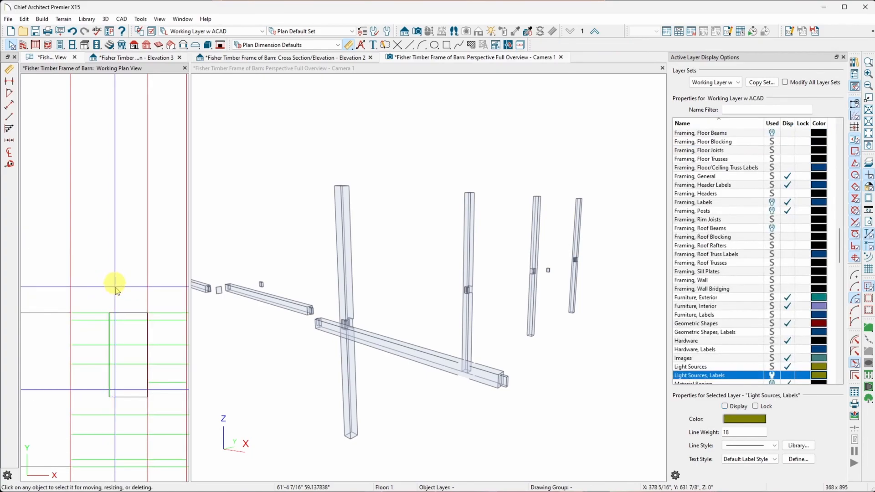
scroll(101, 310, "up", 4)
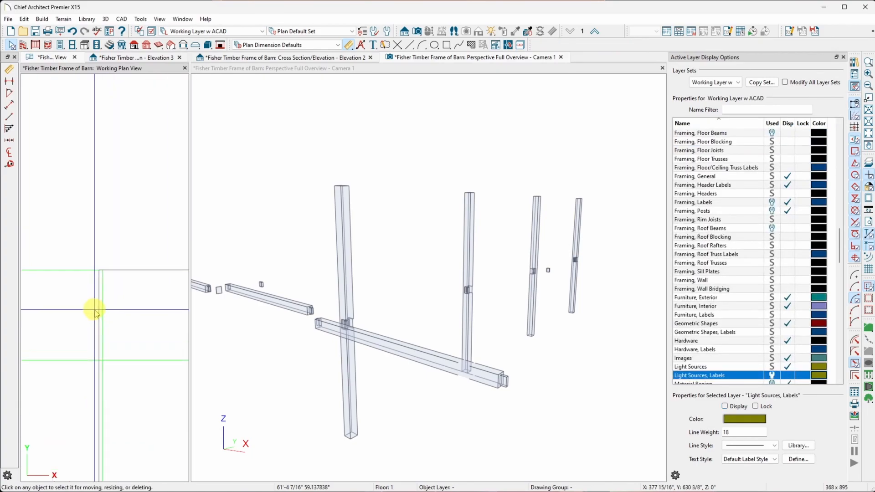
left_click(103, 278)
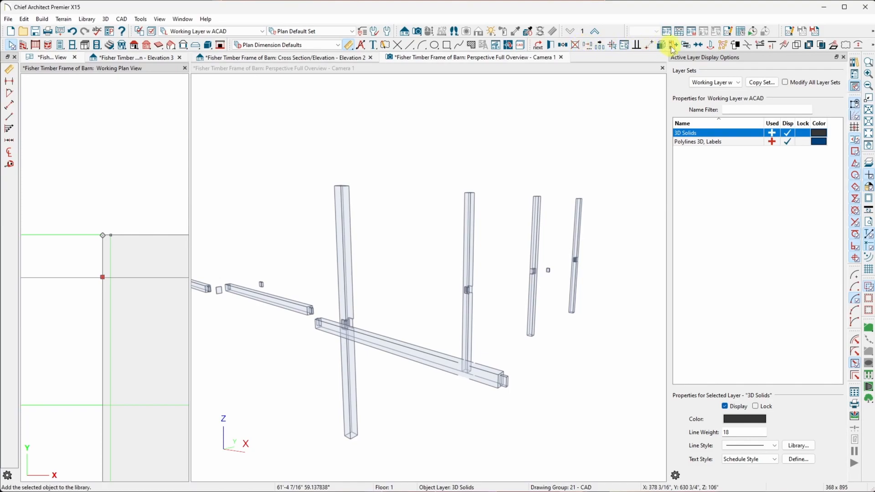
left_click(648, 45)
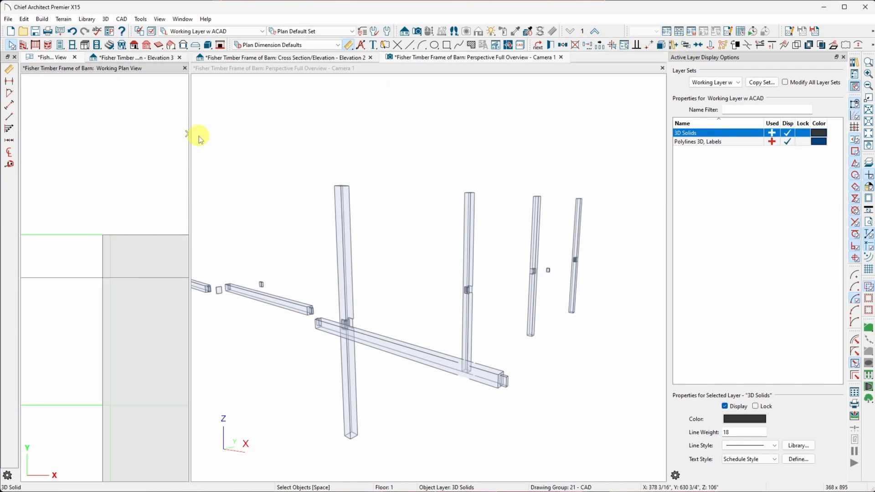
left_click(108, 235)
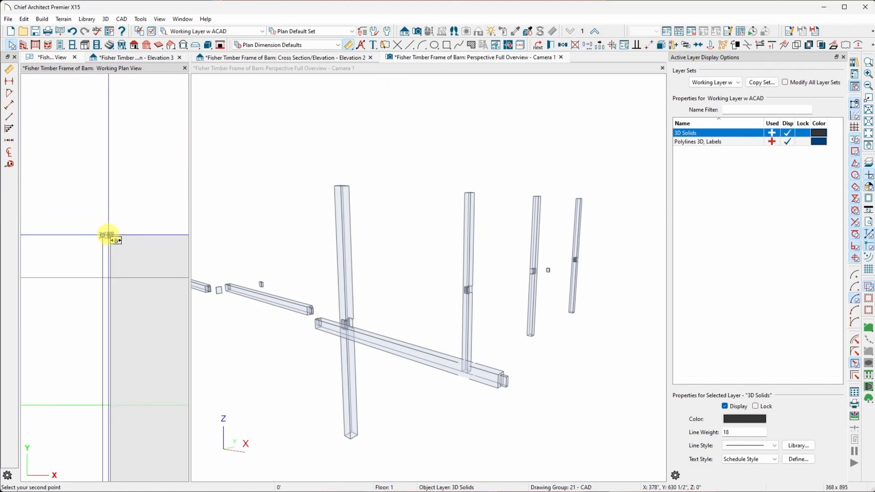
left_click(74, 225)
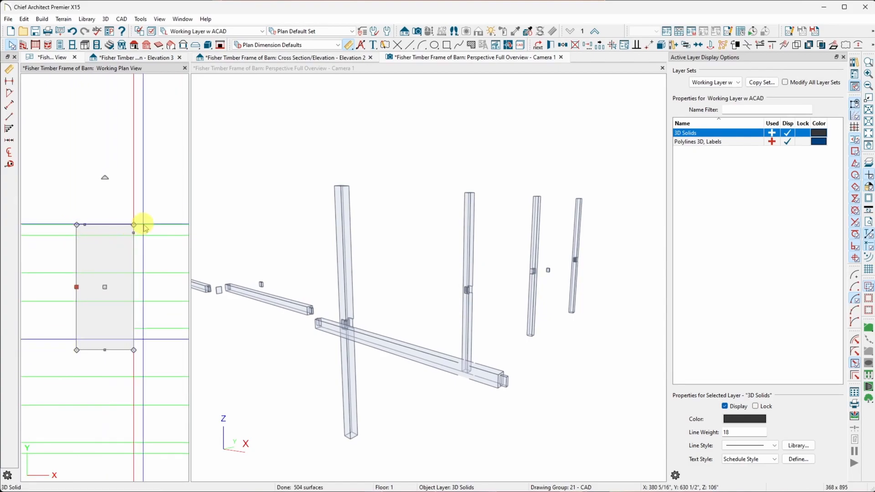
Step: Subtract the joint's 3D solid from the post's 3D solid on the 3D Posts layer, without retaining the original objects
left_click(144, 225)
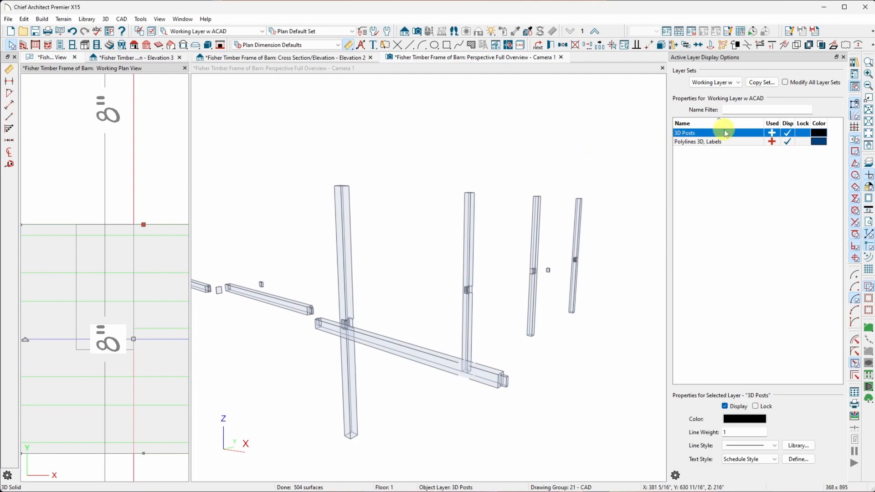
left_click(821, 45)
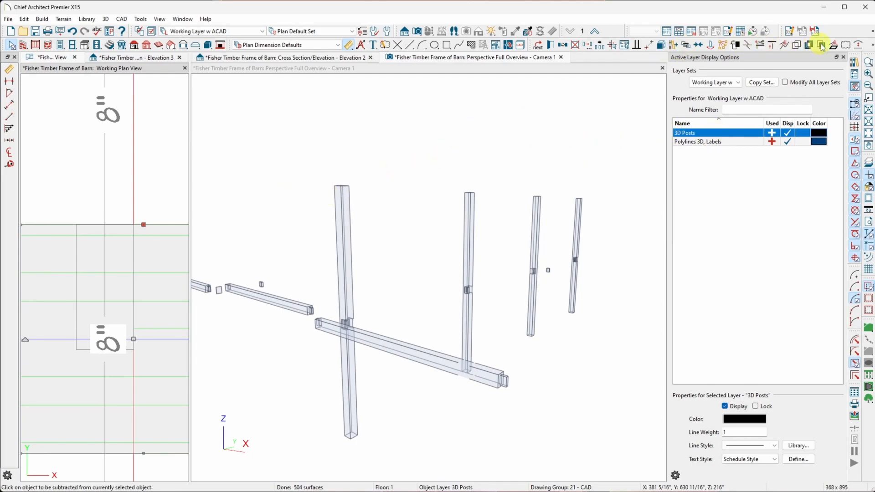
left_click(81, 267)
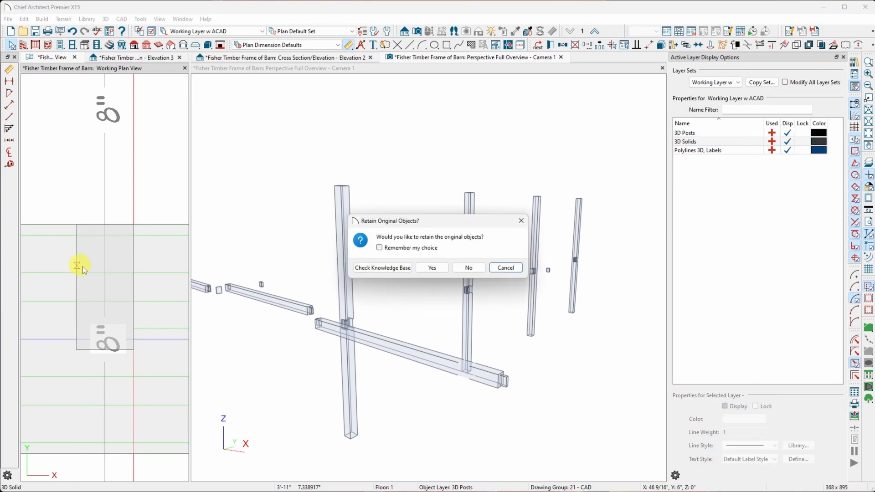
left_click(469, 267)
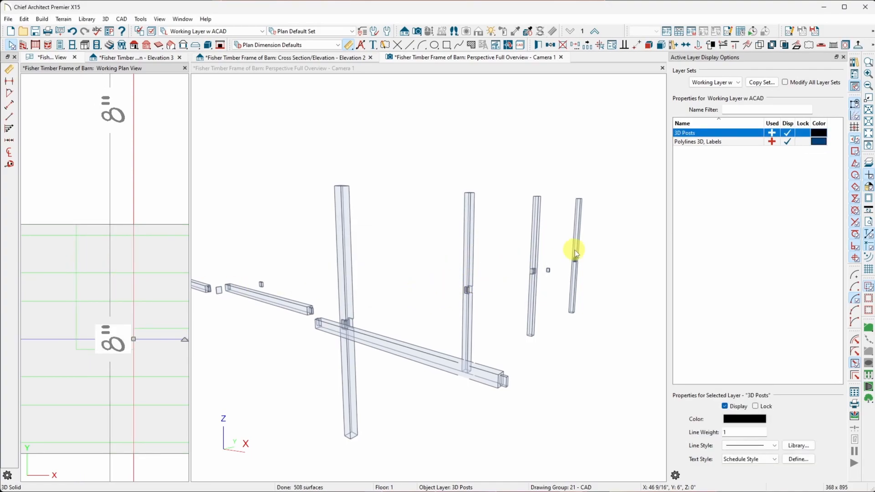
Step: Examine the girder beam joints in the posts from several angles in the perspective camera view
scroll(540, 271, "up", 5)
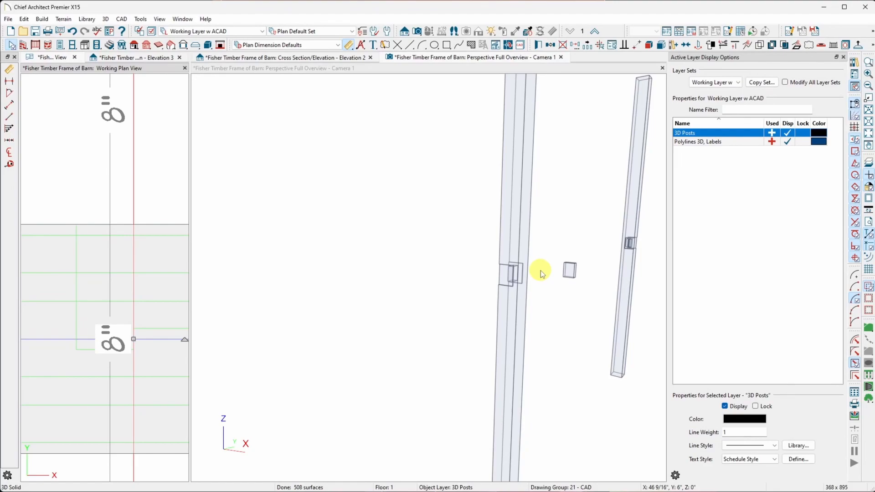
left_click(485, 251)
middle_click_drag(483, 250, 454, 251)
key("Escape")
scroll(452, 252, "up", 5)
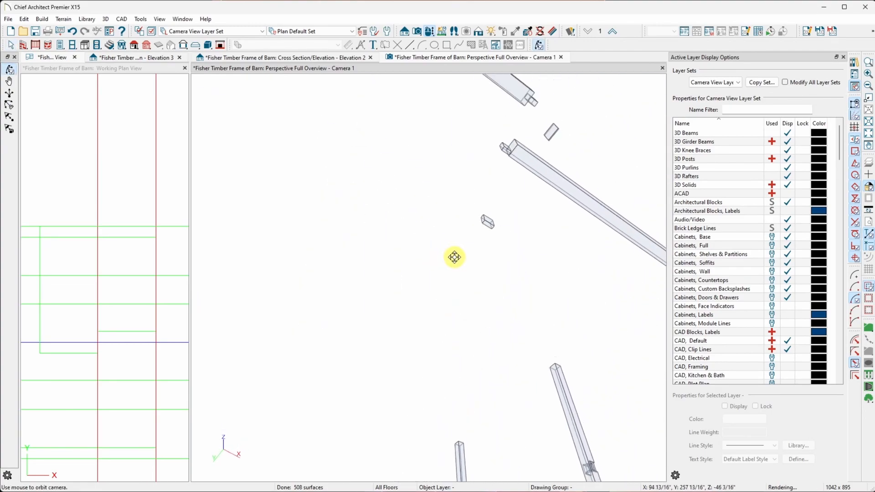
left_click_drag(454, 257, 446, 256)
key("space")
key("space")
key("space")
key("space")
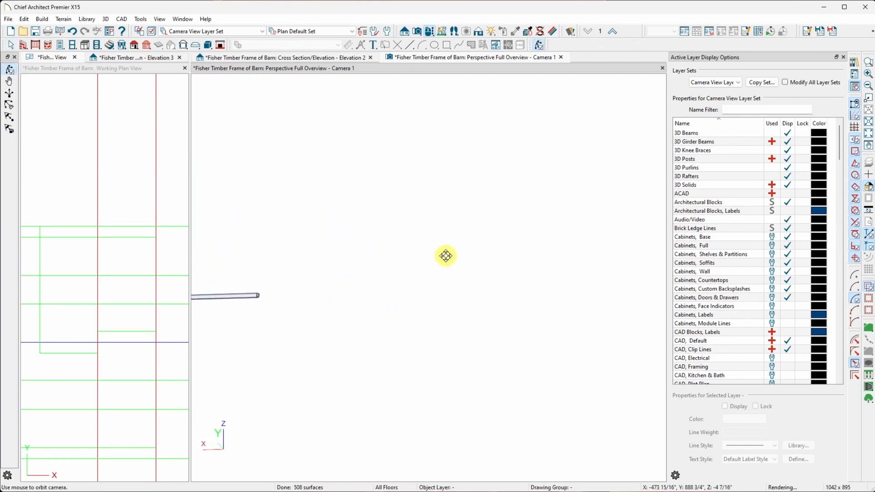
key("space")
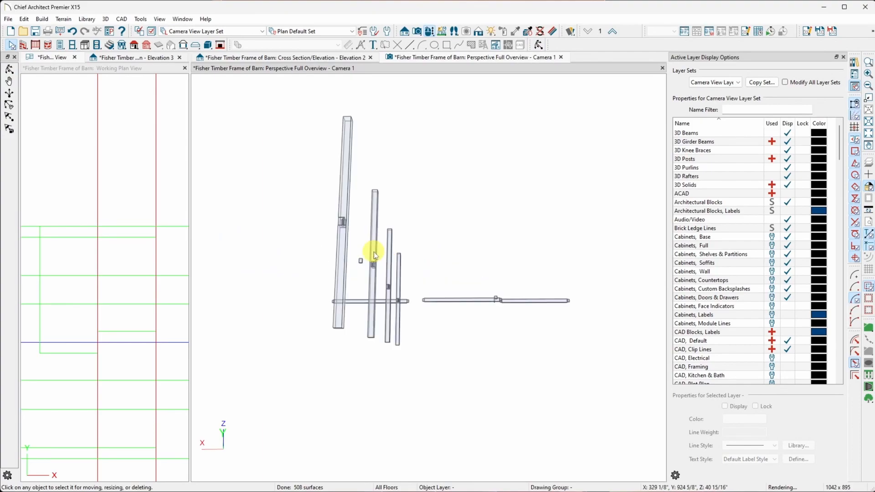
key("space")
left_click_drag(382, 252, 385, 263)
key("space")
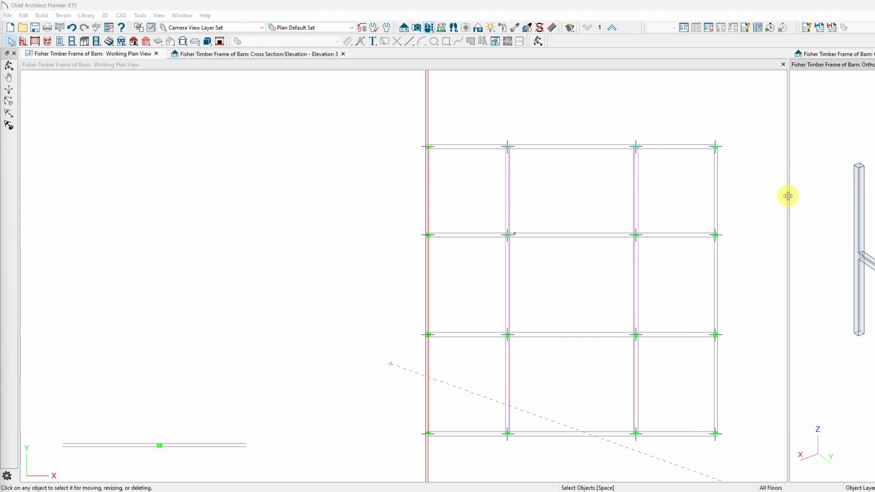
Step: Enlarge the orthographic full overview beside the plan and examine how the girder beams join inside a post
left_click_drag(788, 197, 54, 164)
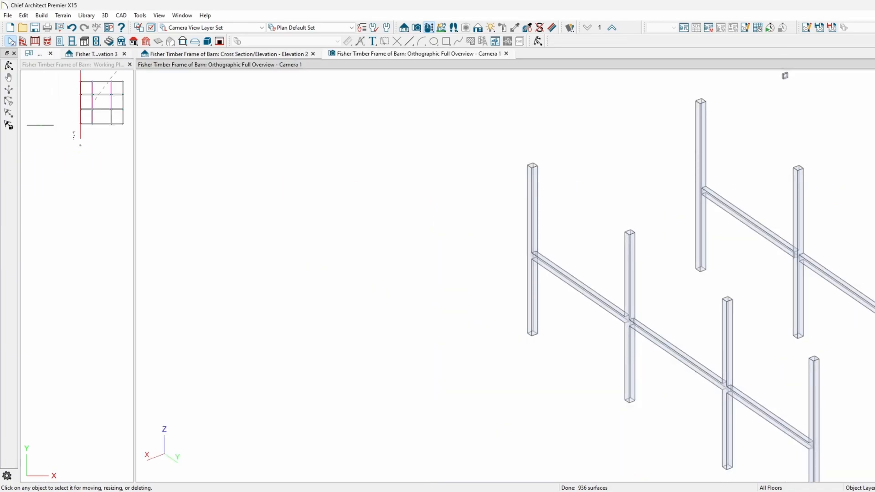
middle_click_drag(874, 324, 874, 252)
left_click_drag(501, 278, 792, 290)
scroll(544, 275, "down", 2)
scroll(544, 275, "down", 2)
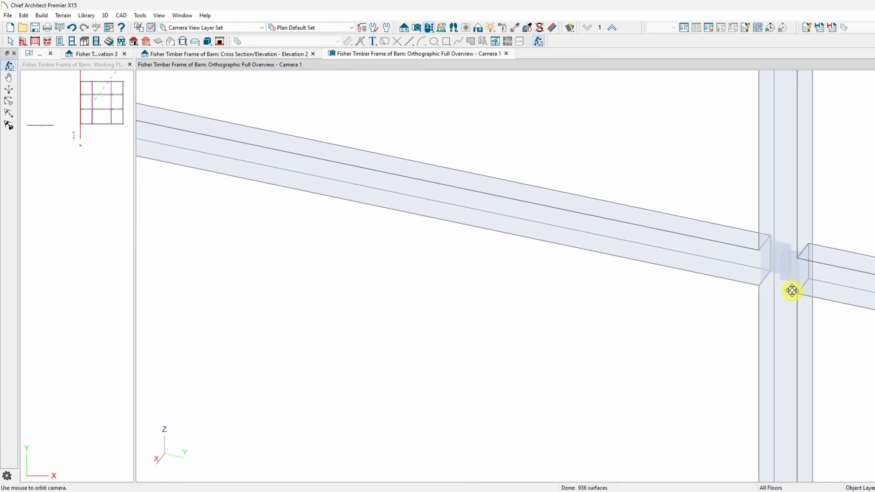
scroll(792, 290, "up", 8)
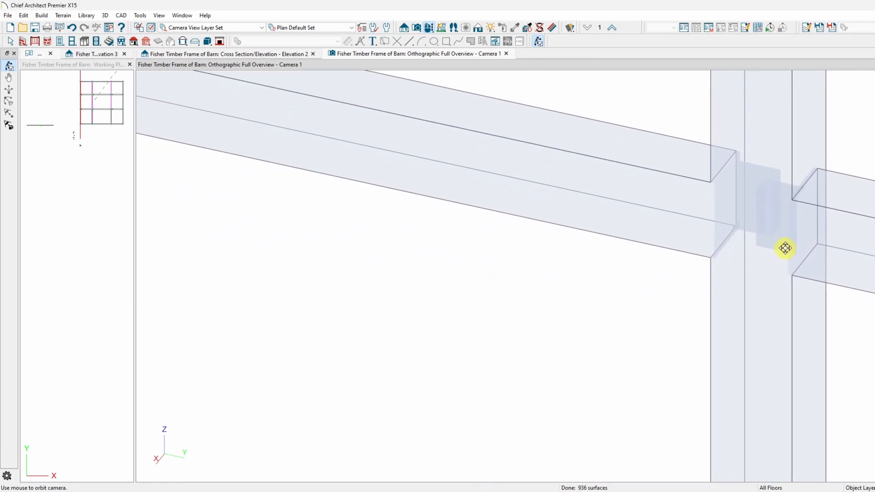
scroll(785, 236, "up", 8)
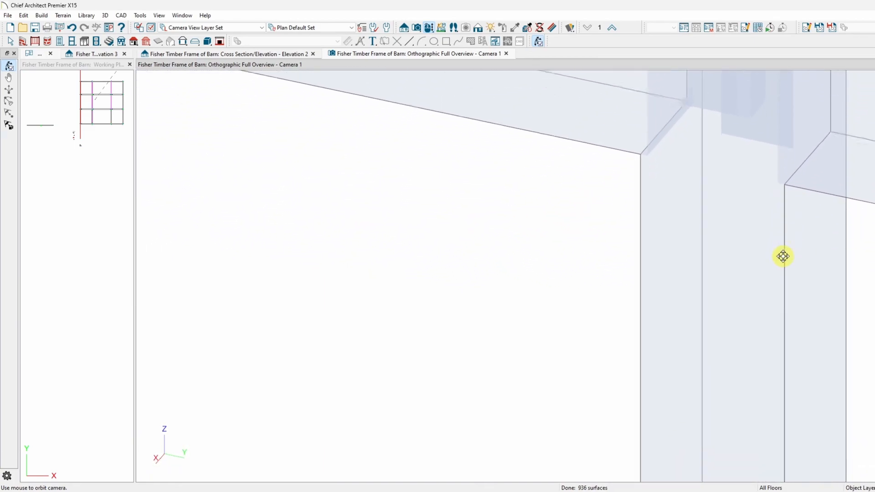
scroll(783, 251, "up", 6)
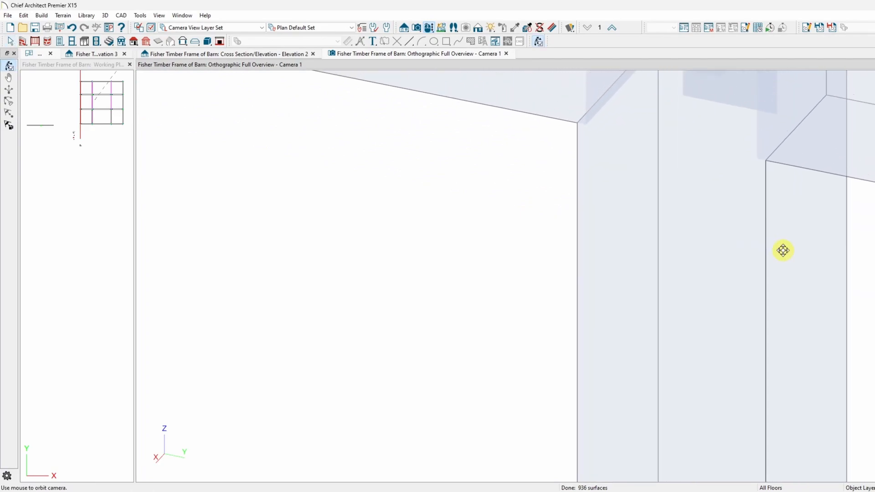
scroll(782, 252, "down", 10)
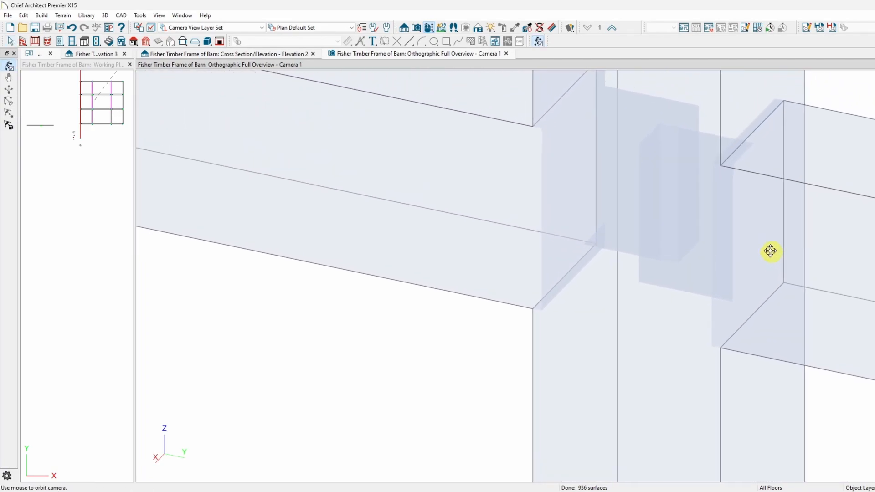
key("space")
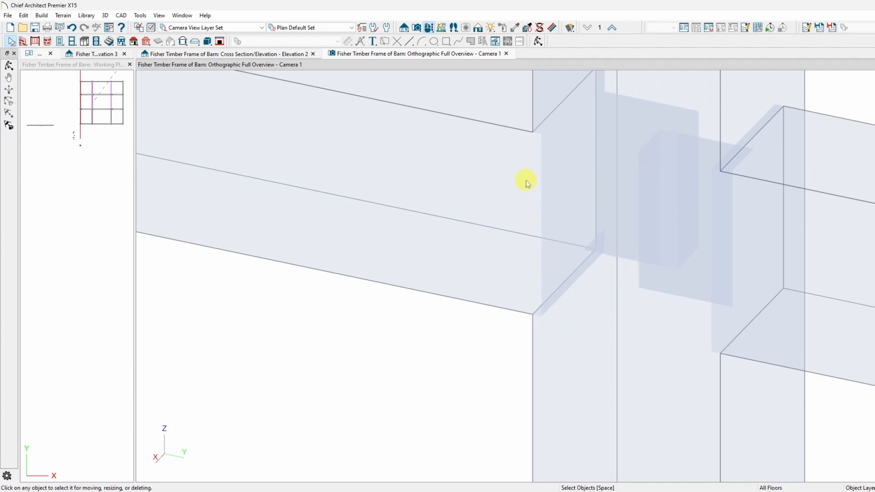
middle_click_drag(719, 312, 719, 311)
scroll(719, 311, "down", 10)
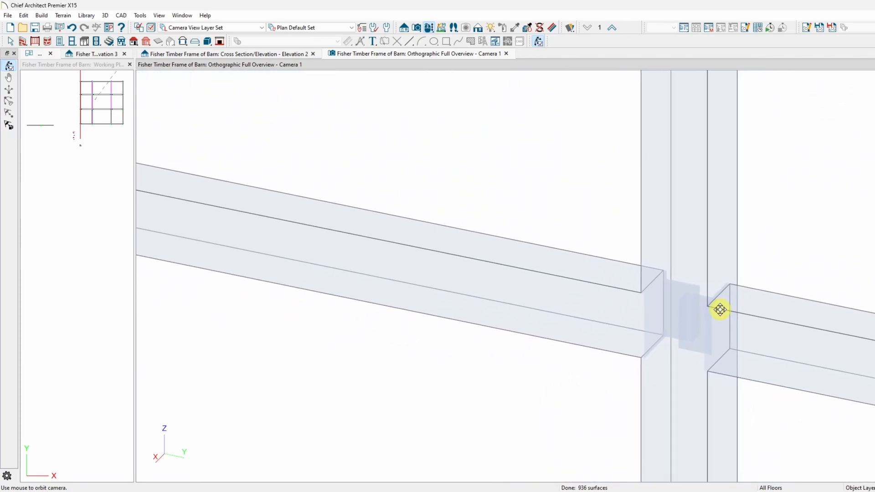
middle_click_drag(654, 249, 654, 251)
scroll(443, 159, "down", 1)
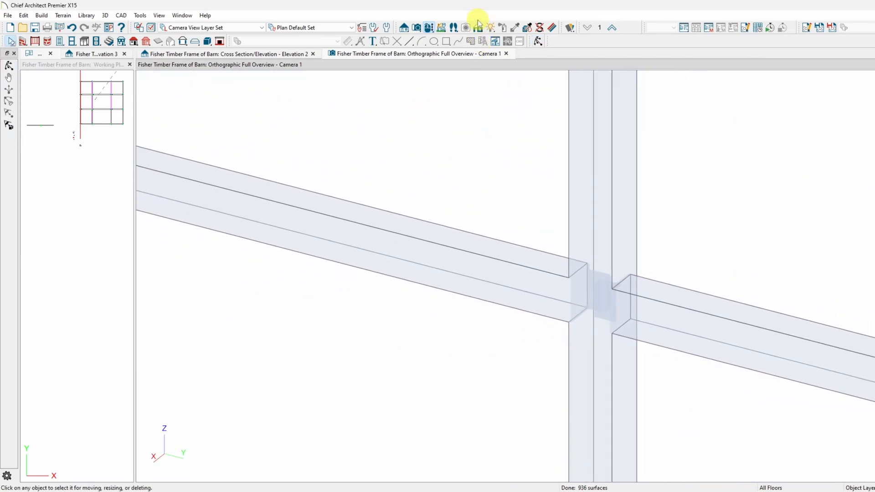
Step: Switch the orthographic overview from the transparent rendering technique to one that shows the posts and girder beams in their wood material
left_click(9, 78)
middle_click_drag(647, 316, 644, 313)
scroll(644, 313, "down", 2)
scroll(644, 313, "down", 1)
scroll(644, 312, "down", 1)
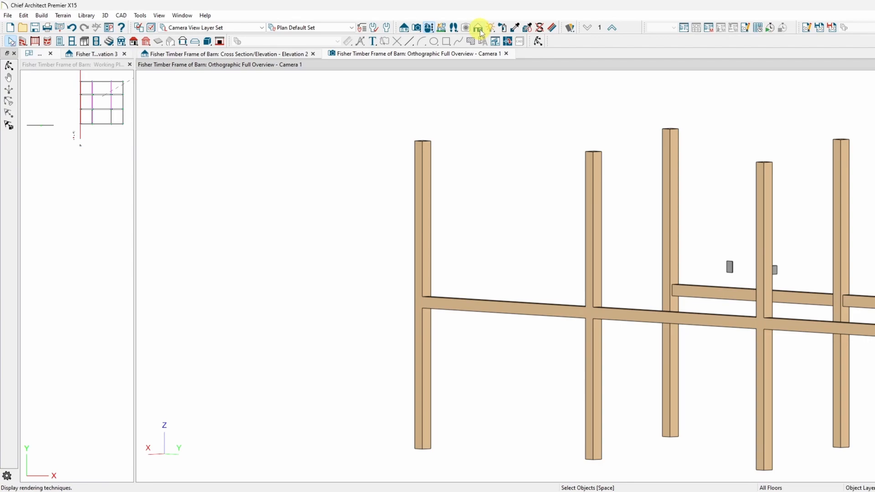
Step: Render the orthographic overview with the standard technique and examine the posts and girder beams from several angles
left_click(7, 68)
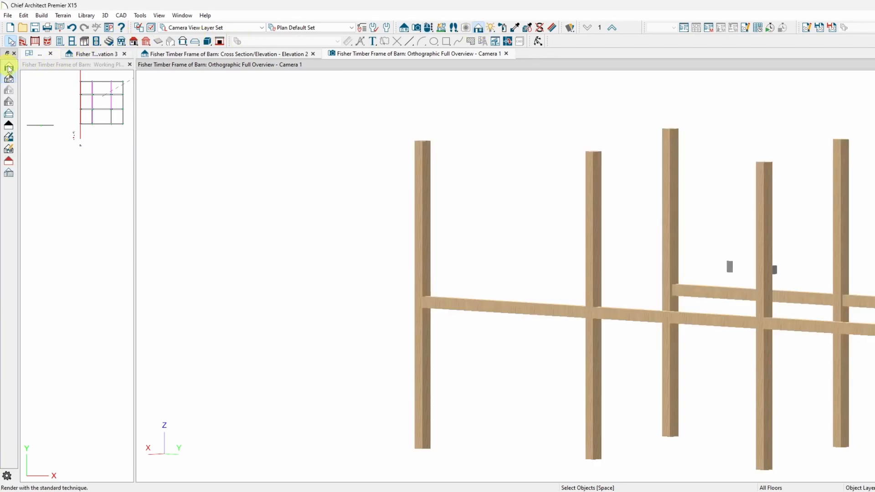
middle_click_drag(577, 260, 579, 260)
left_click_drag(579, 260, 606, 266)
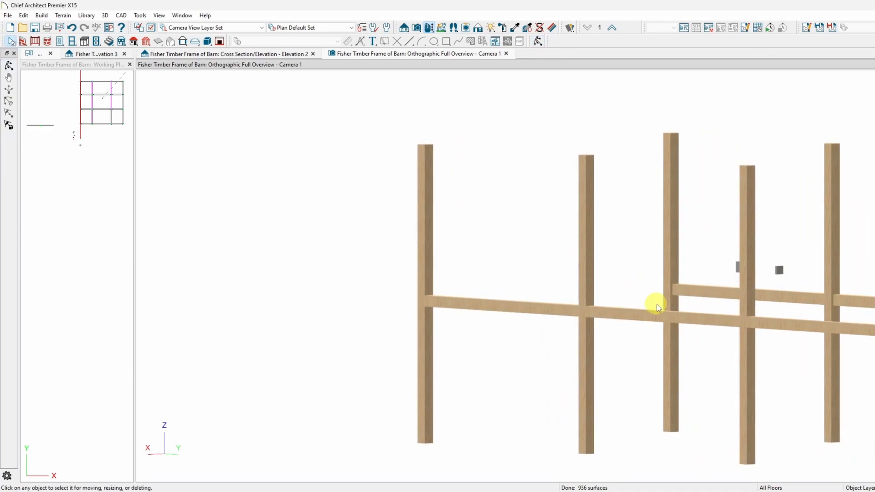
scroll(657, 304, "up", 5)
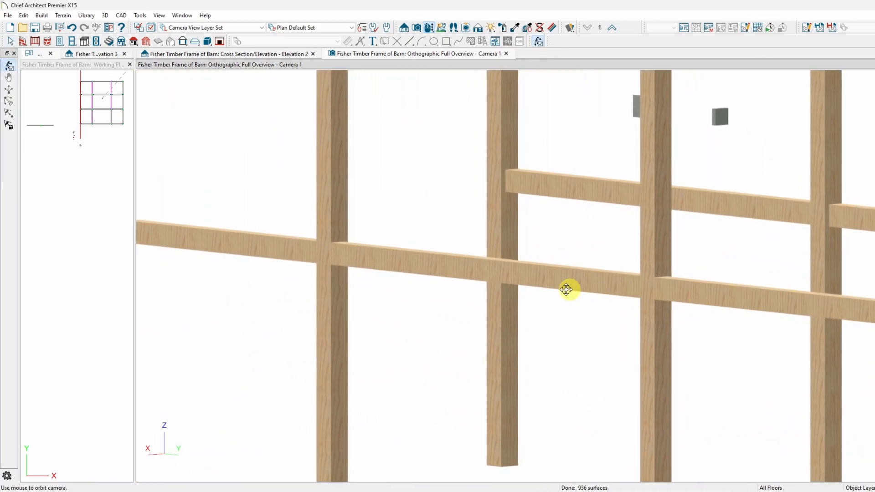
left_click_drag(413, 289, 660, 246)
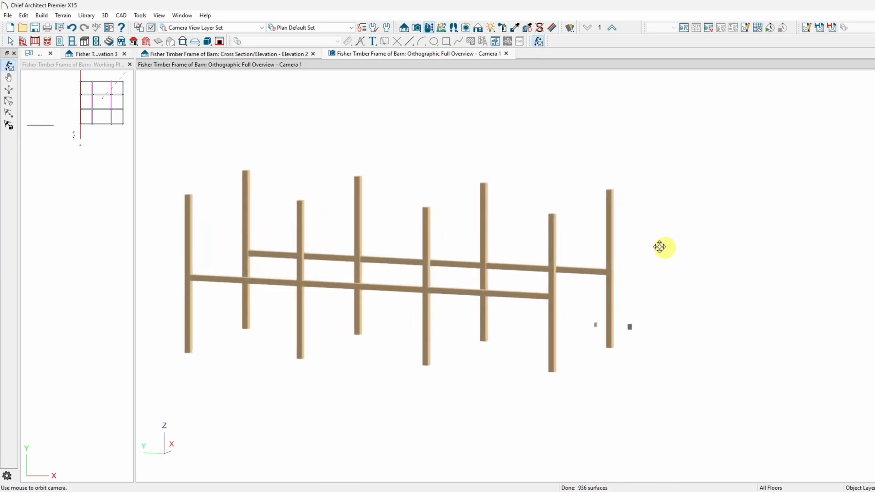
Step: Switch the orthographic overview to a rendering technique with outlined edges and view the timber frame from a lower angle
left_click(403, 29)
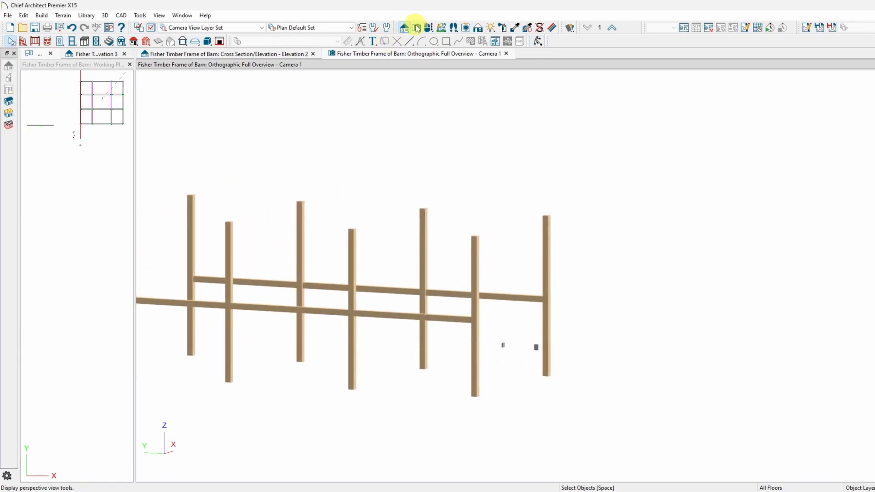
left_click(480, 29)
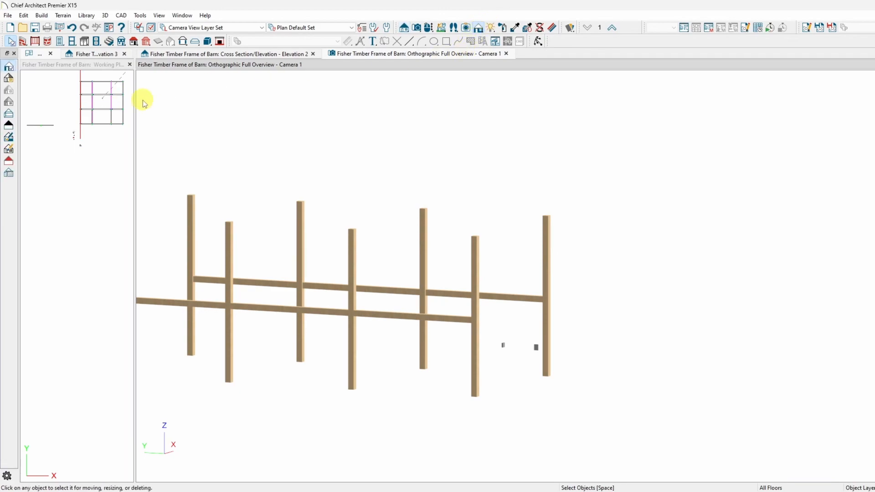
left_click(9, 81)
middle_click_drag(409, 278, 588, 310)
left_click(538, 41)
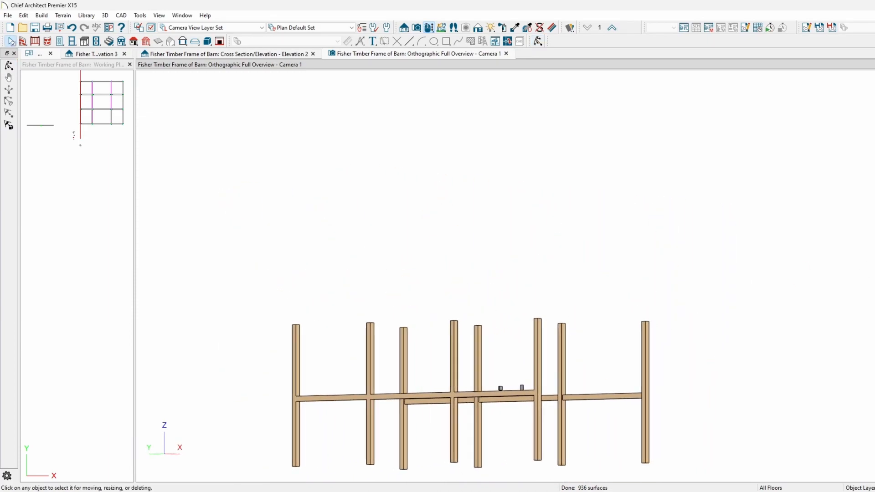